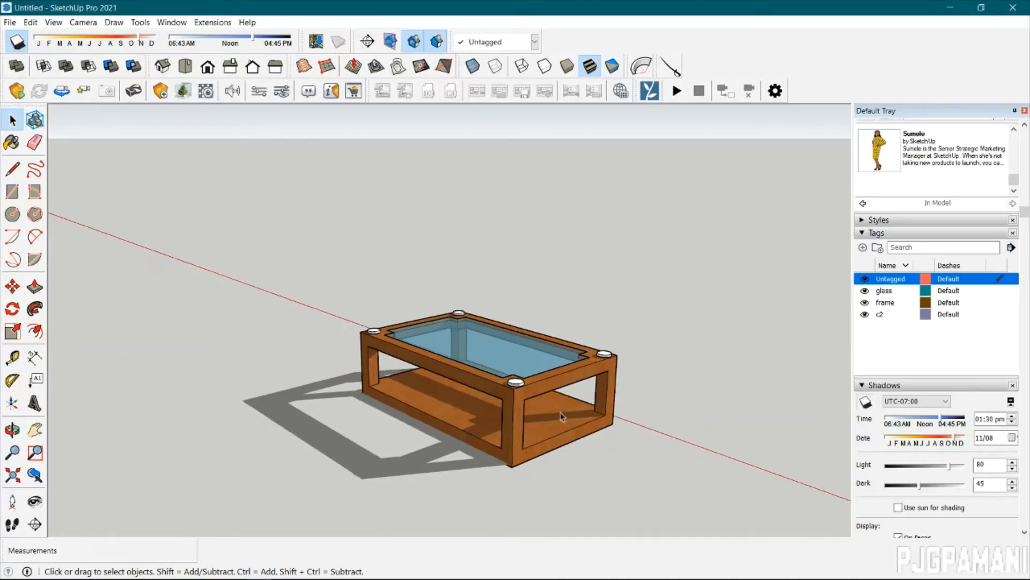
Examine the glass-topped wooden coffee table and its four corner discs from several sides.
middle_drag(224, 459, 720, 489)
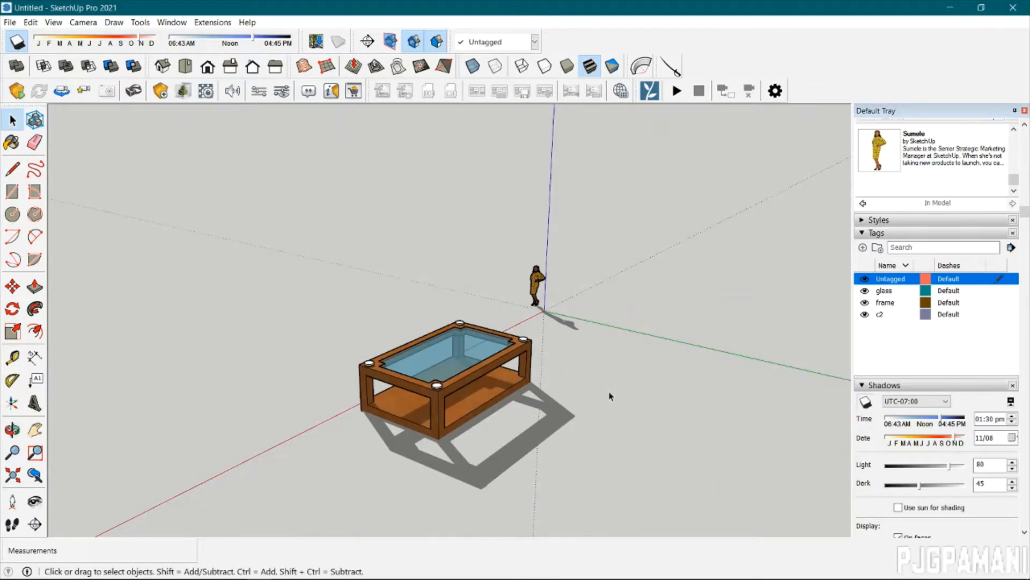
scroll(610, 396, down, 1)
mouse_move(624, 402)
shift+middle_down()
mouse_move(653, 407)
mouse_move(384, 345)
mouse_move(651, 352)
mouse_move(503, 333)
shift+middle_up()
scroll(504, 333, up, 6)
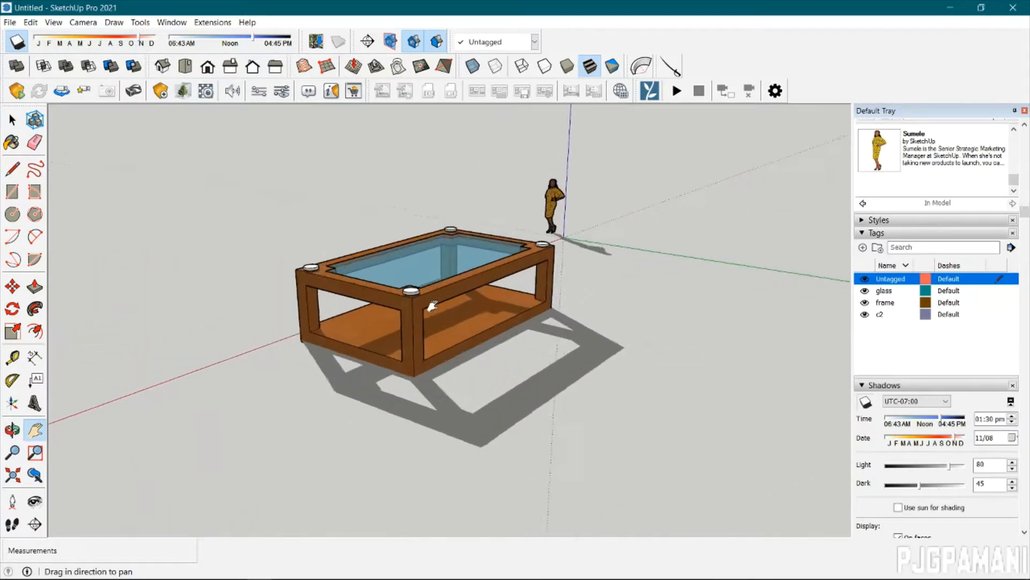
middle_drag(397, 333, 702, 441)
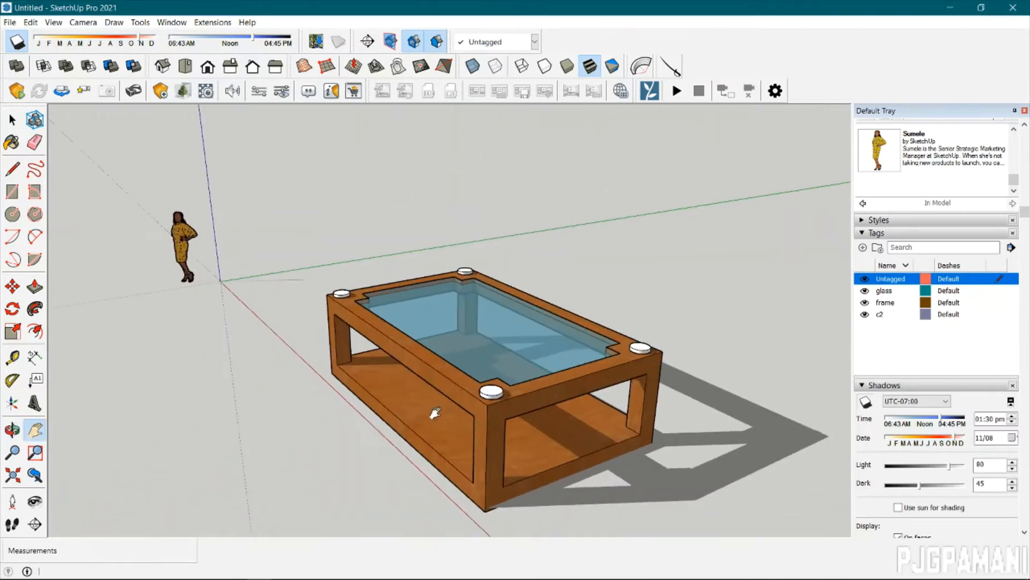
scroll(428, 411, up, 4)
scroll(433, 408, down, 4)
middle_drag(558, 438, 731, 407)
shift+middle_drag(340, 399, 341, 399)
scroll(341, 400, up, 4)
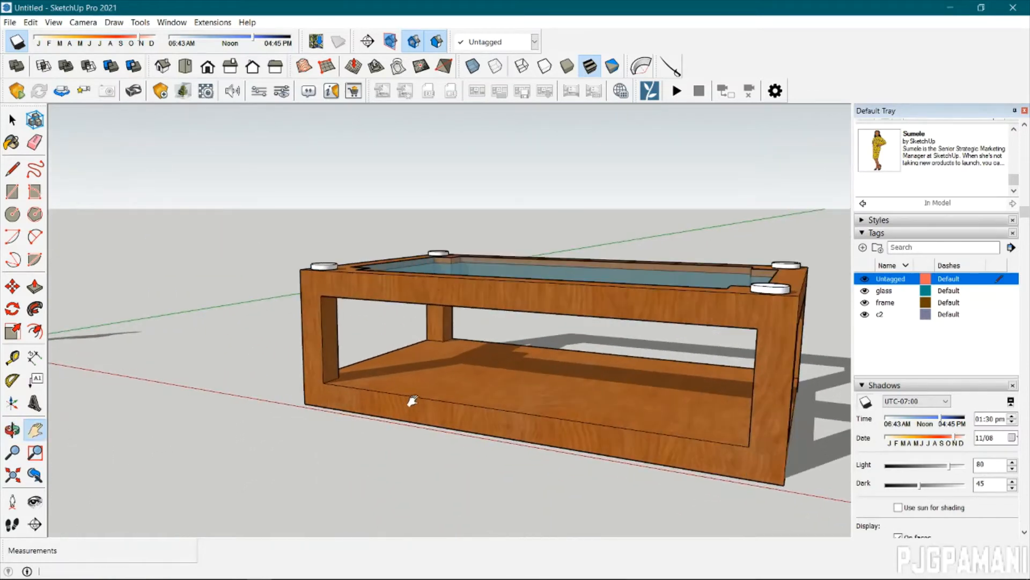
scroll(412, 400, down, 4)
middle_drag(418, 400, 531, 463)
scroll(540, 408, up, 3)
scroll(540, 408, up, 3)
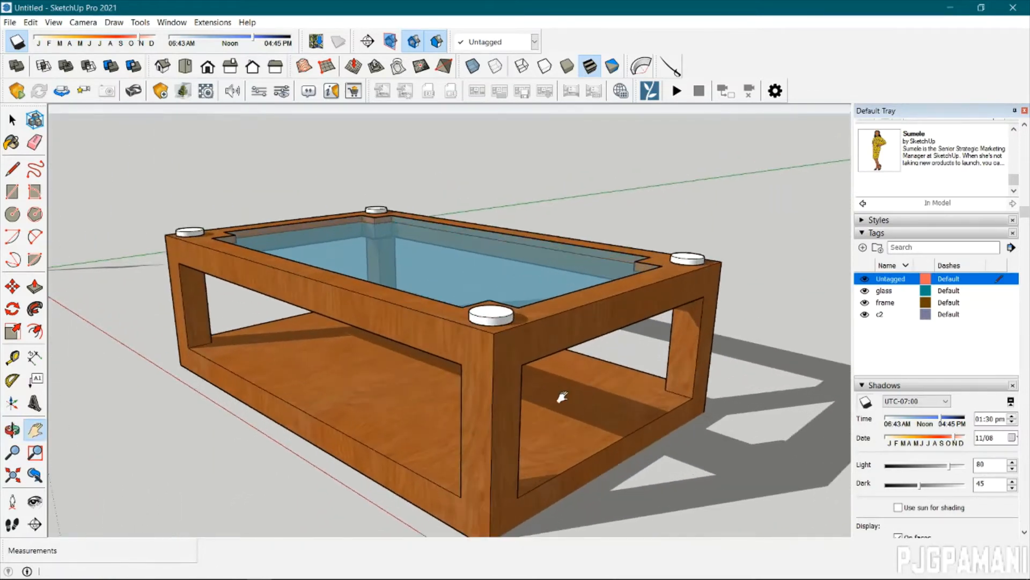
Select the table's wooden frame, glass top and set of corner discs in turn to check how they are grouped.
key(space)
click(486, 373)
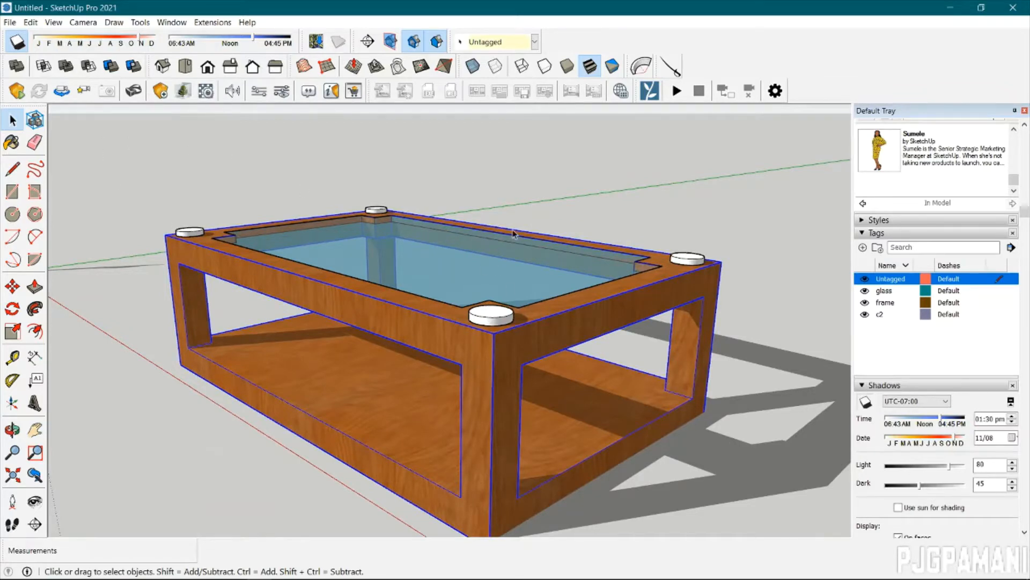
click(497, 274)
middle_drag(699, 286, 724, 341)
click(675, 333)
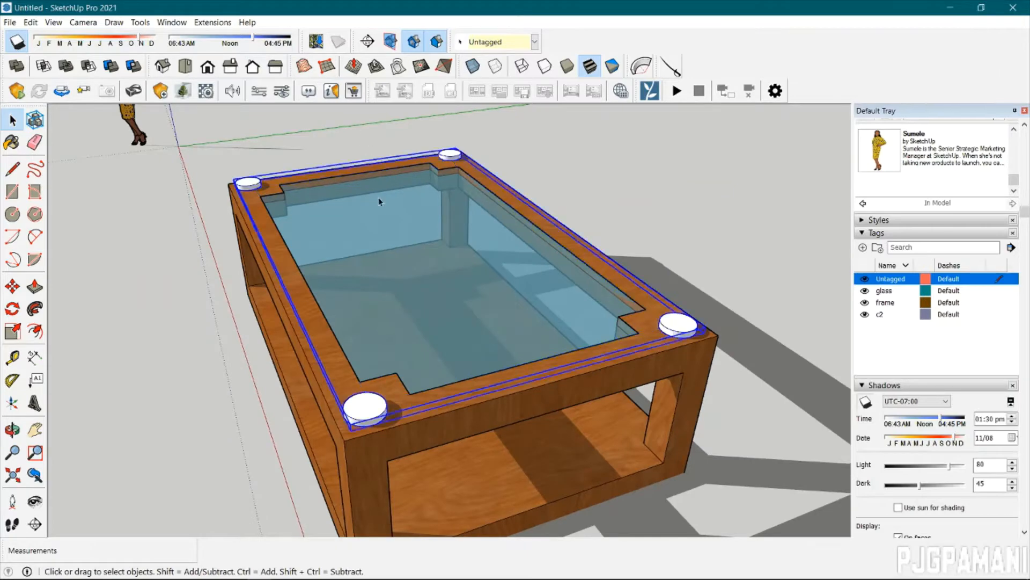
Open the group of corner discs, select each of the four discs individually, and close the group.
scroll(333, 231, down, 2)
double_click(259, 189)
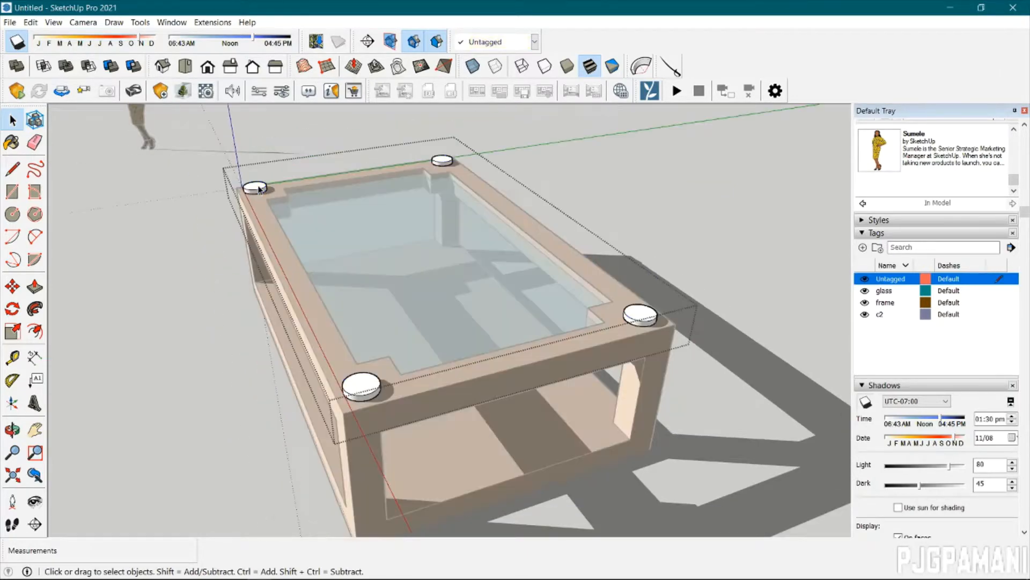
scroll(622, 293, up, 1)
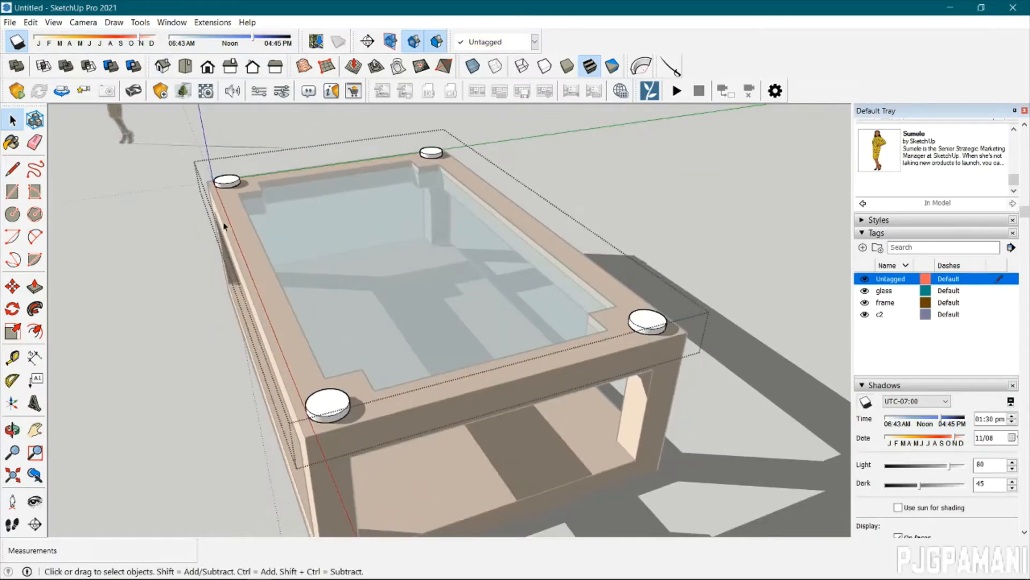
scroll(226, 172, up, 2)
click(225, 172)
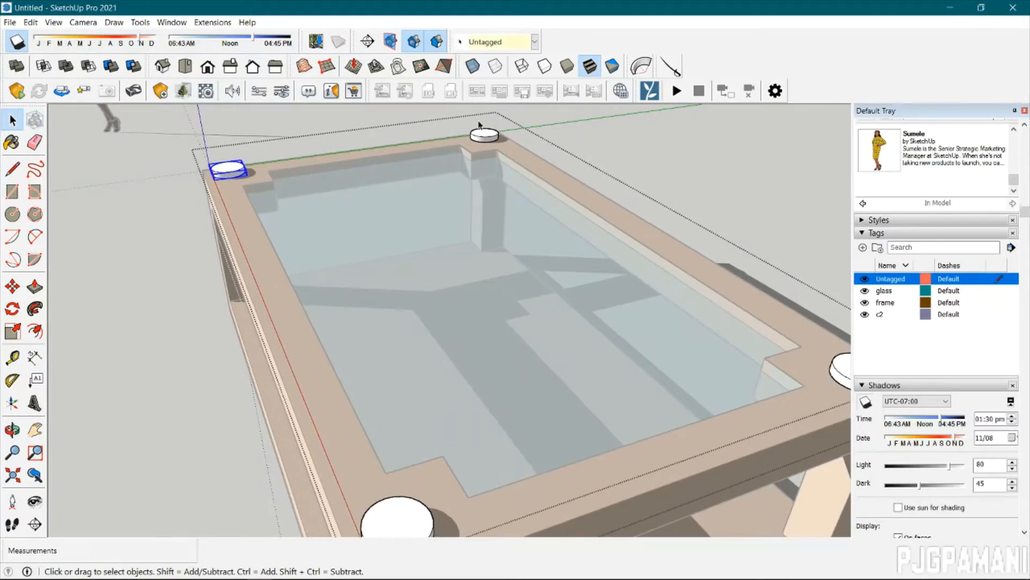
click(486, 135)
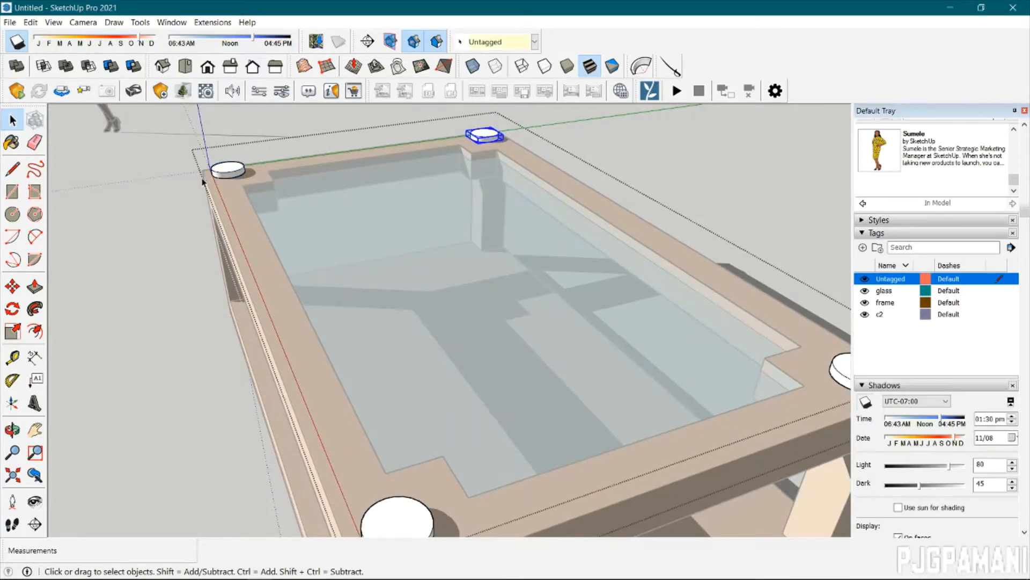
click(232, 169)
scroll(356, 295, down, 3)
click(386, 447)
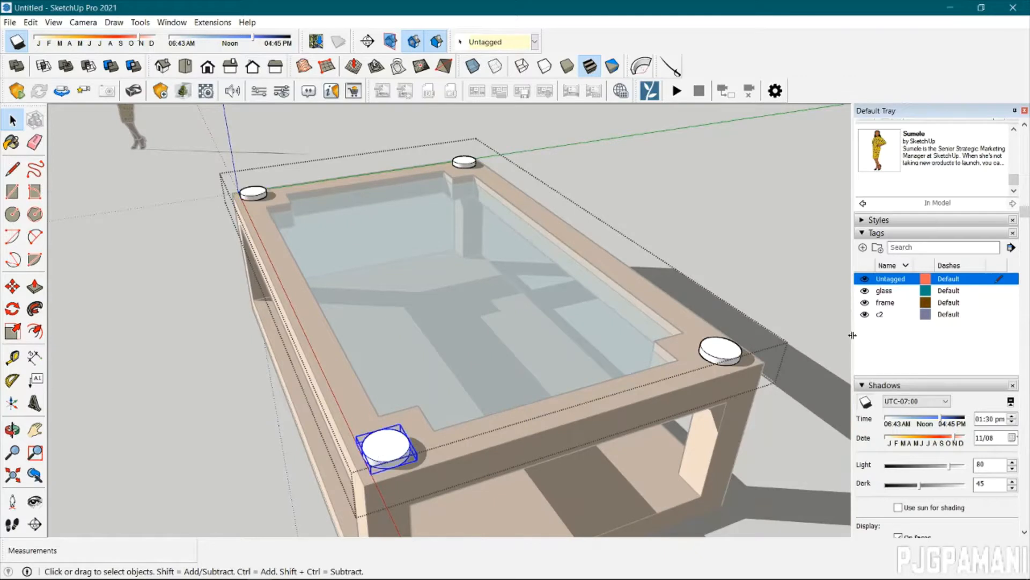
click(735, 343)
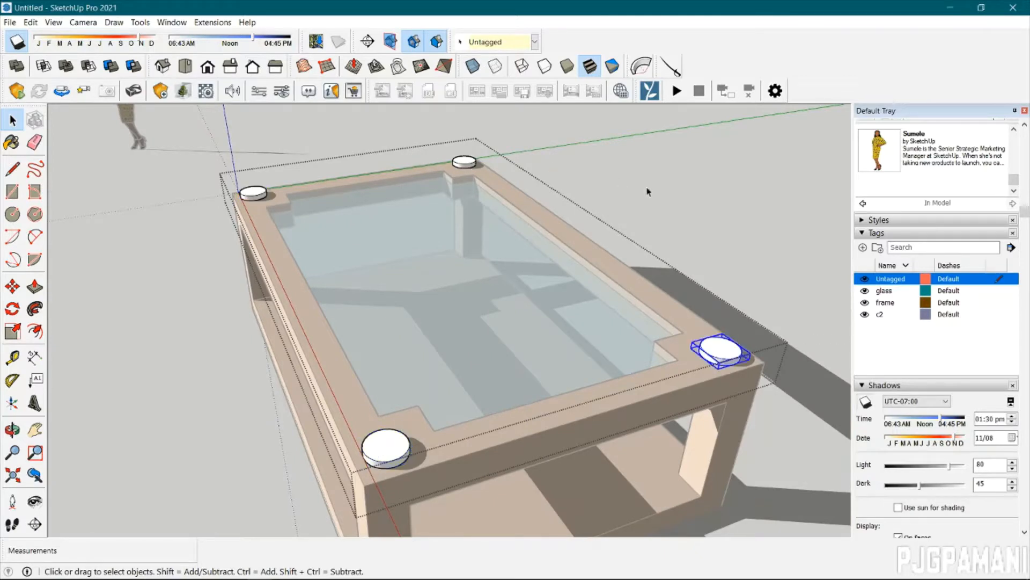
click(678, 192)
Open the disc at the corner nearest the axes origin inside the disc group, inspect it, and leave its editing context.
click(464, 170)
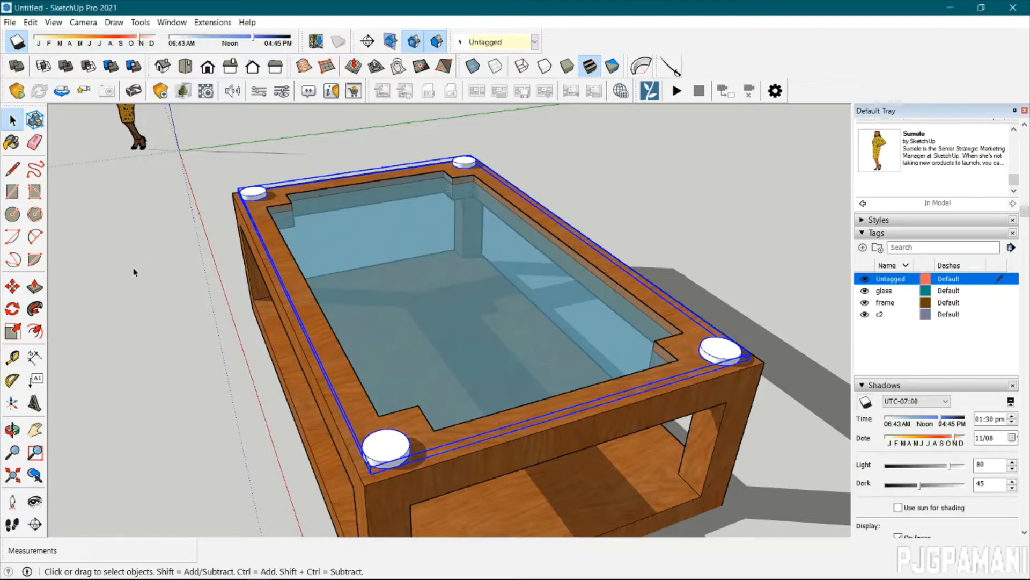
double_click(254, 200)
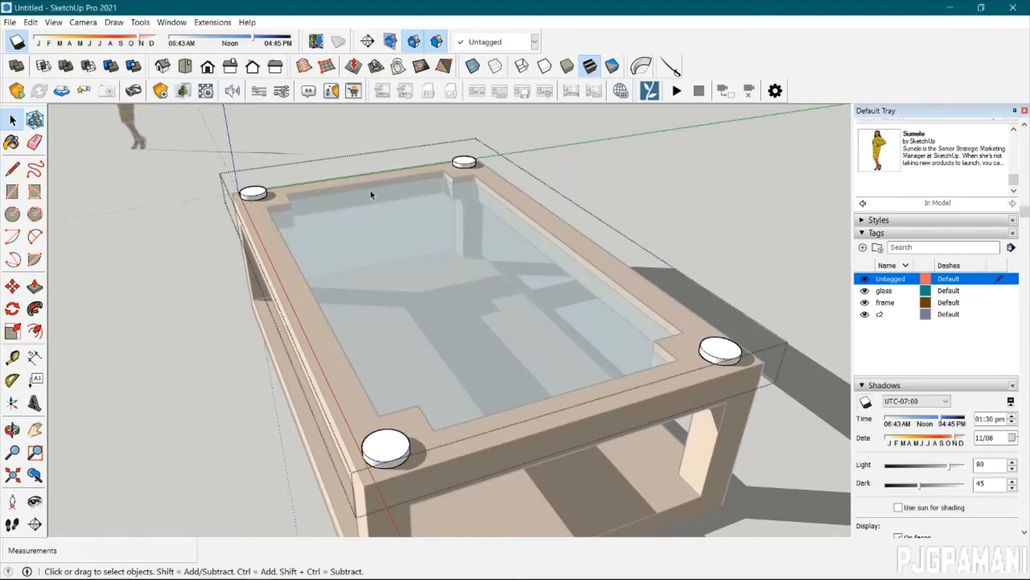
double_click(263, 196)
scroll(258, 191, up, 3)
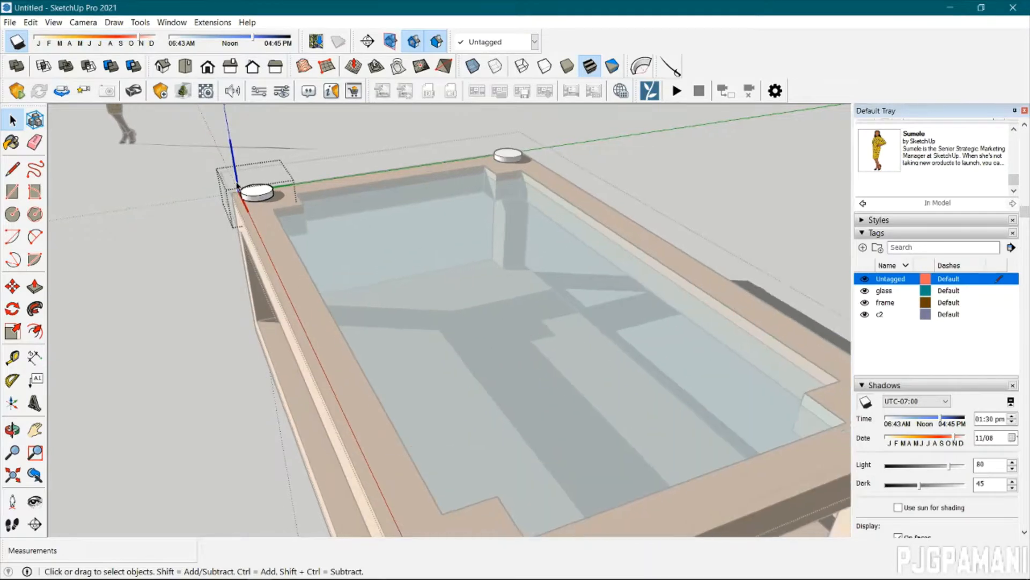
scroll(272, 228, down, 5)
scroll(364, 251, up, 3)
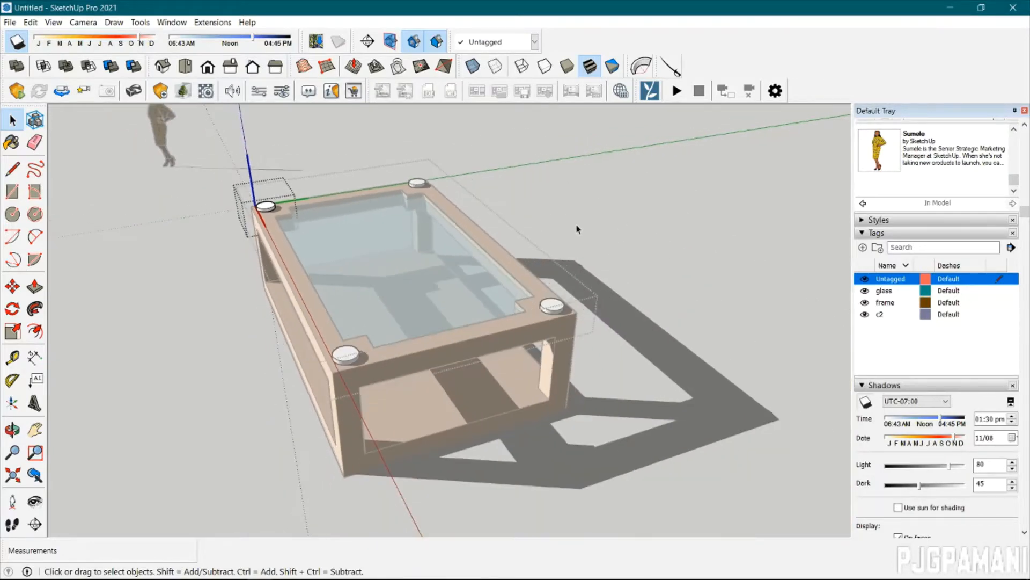
click(680, 247)
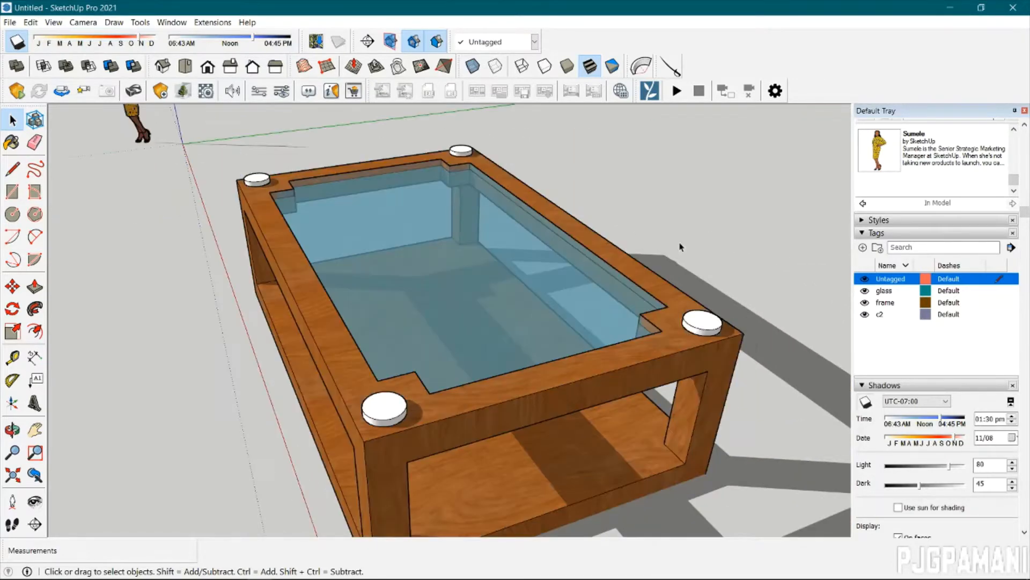
Open the disc group and, inside it, the disc at the near corner farthest along the red axis for editing.
click(705, 331)
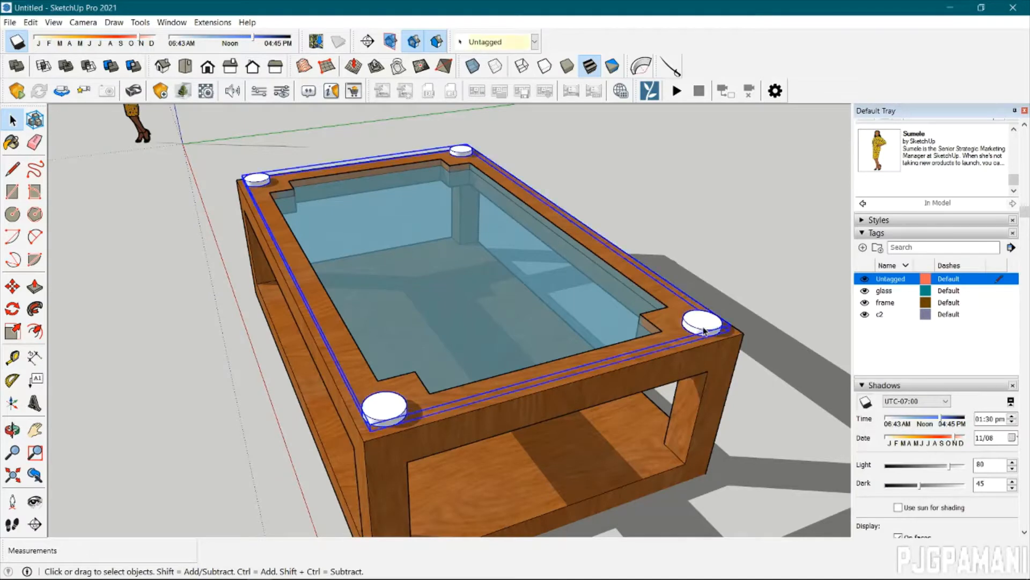
double_click(705, 331)
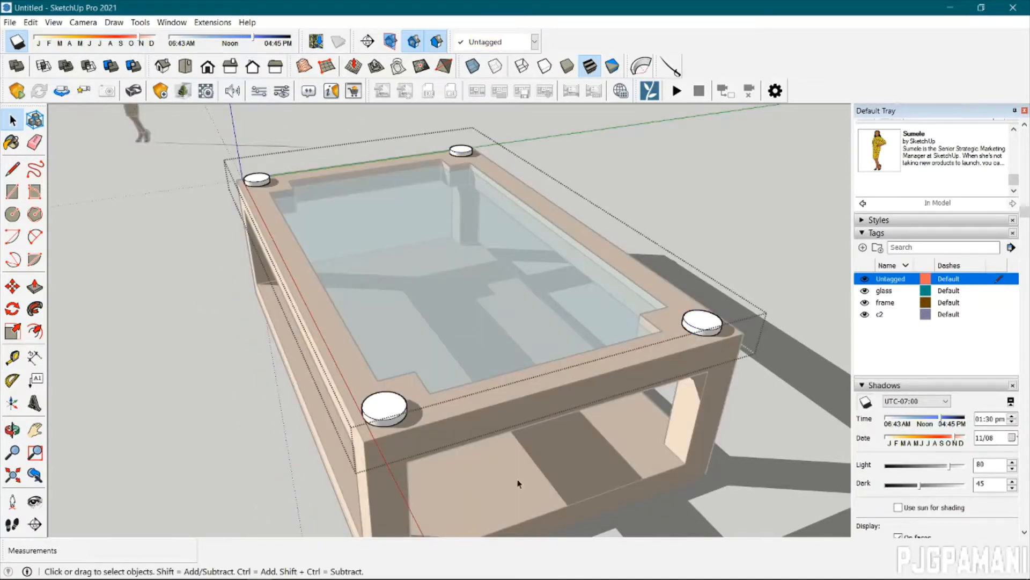
click(397, 408)
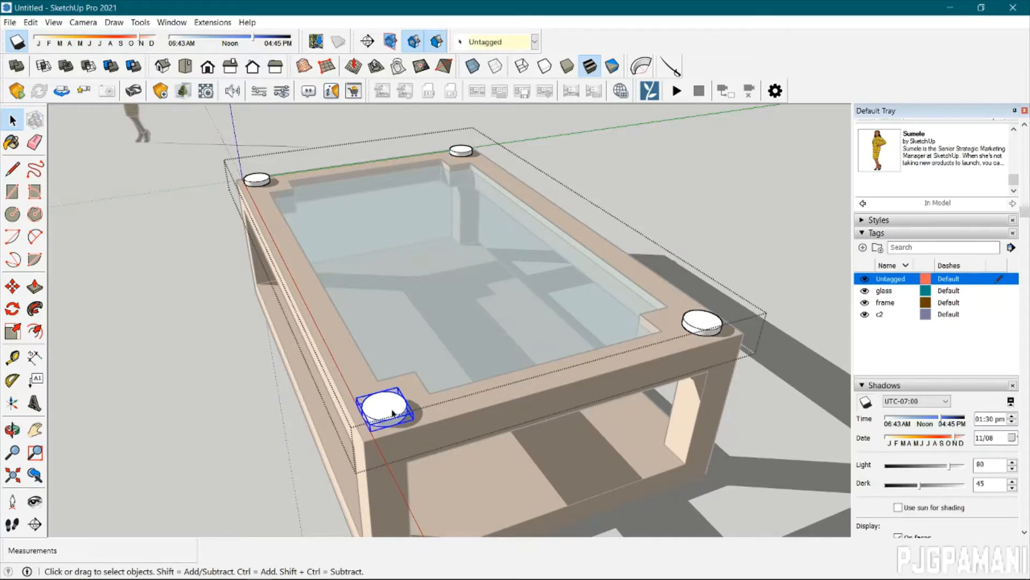
double_click(392, 414)
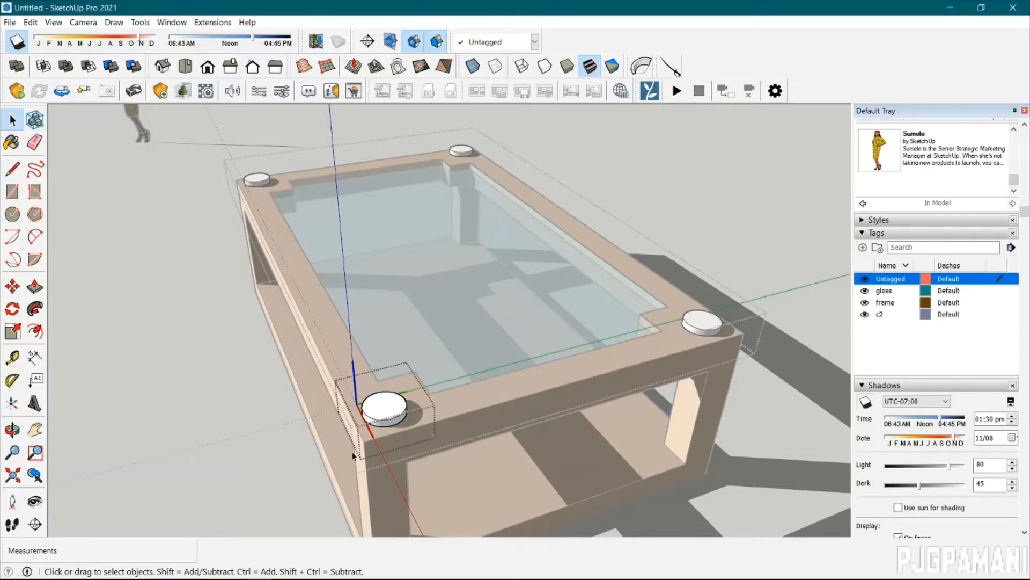
scroll(353, 455, up, 8)
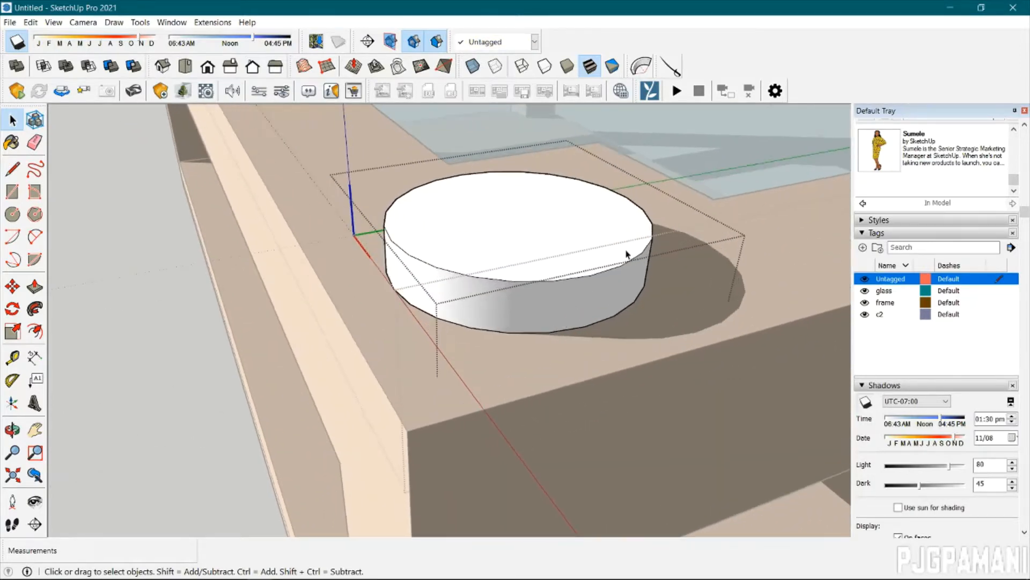
middle_drag(625, 254, 467, 364)
scroll(455, 272, up, 5)
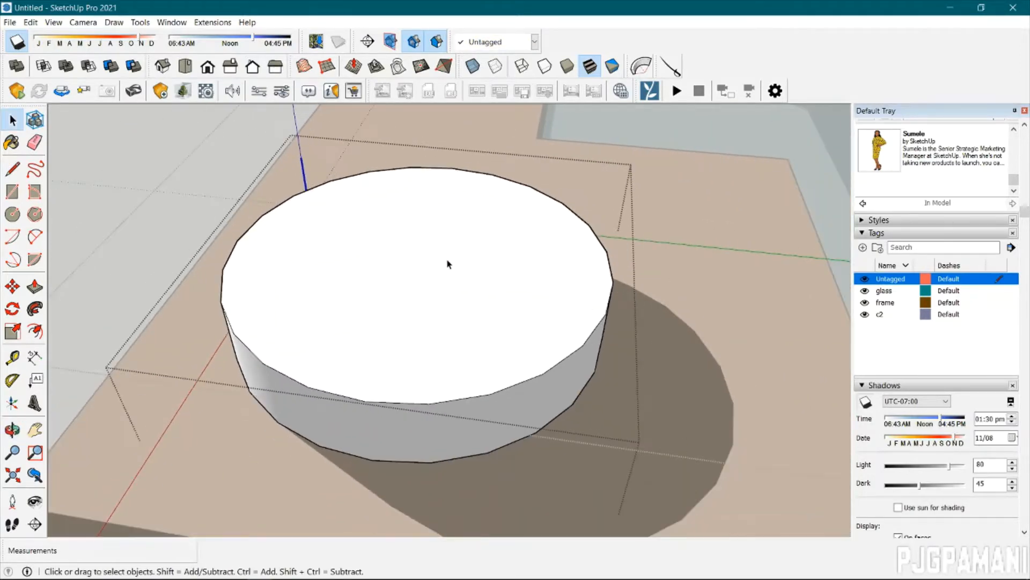
scroll(417, 288, up, 1)
scroll(400, 304, down, 3)
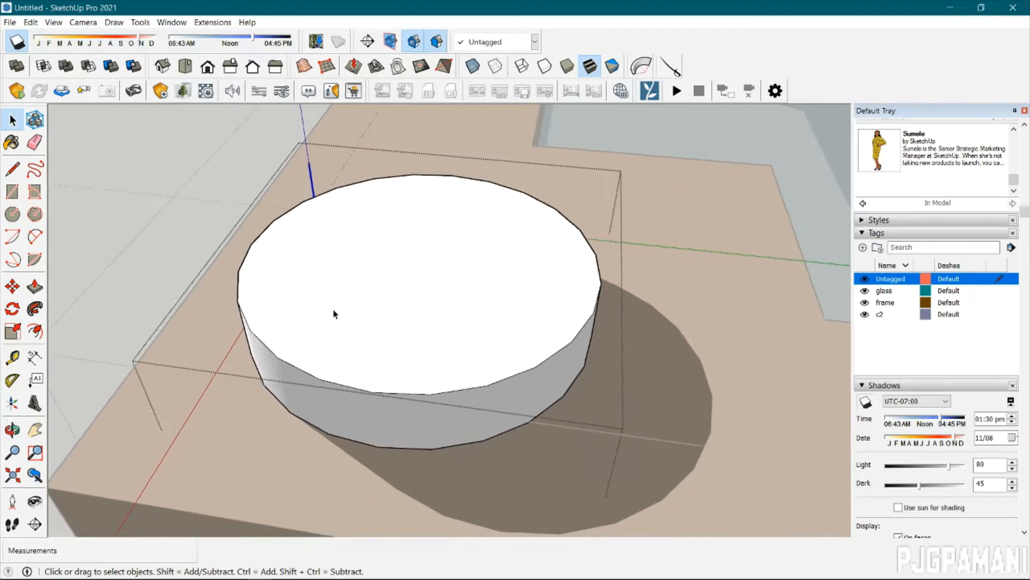
scroll(332, 308, down, 2)
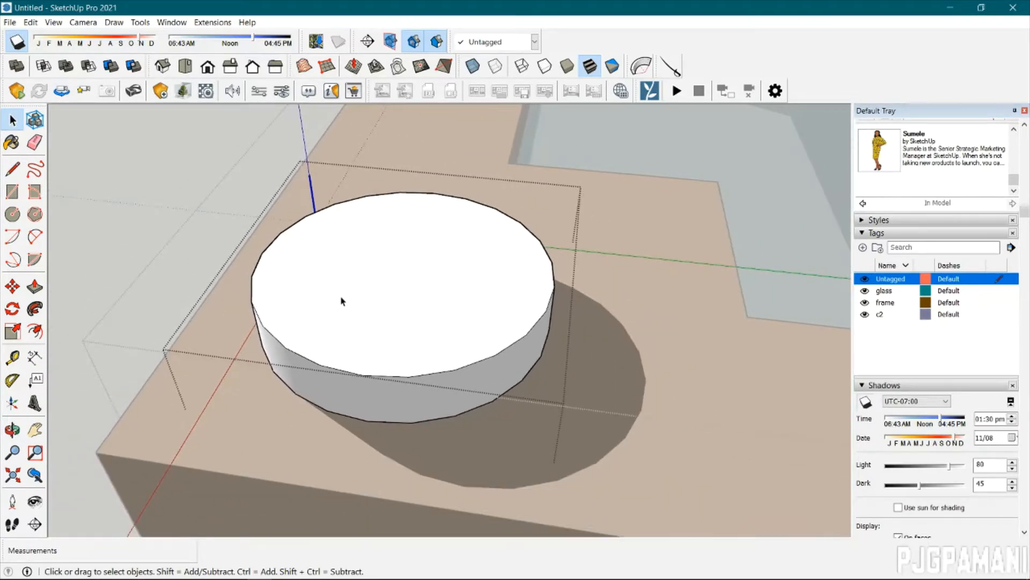
Draw a circle of about 115 mm radius on the disc's top face, offset toward one side of its rim.
key(c)
key(space)
key(c)
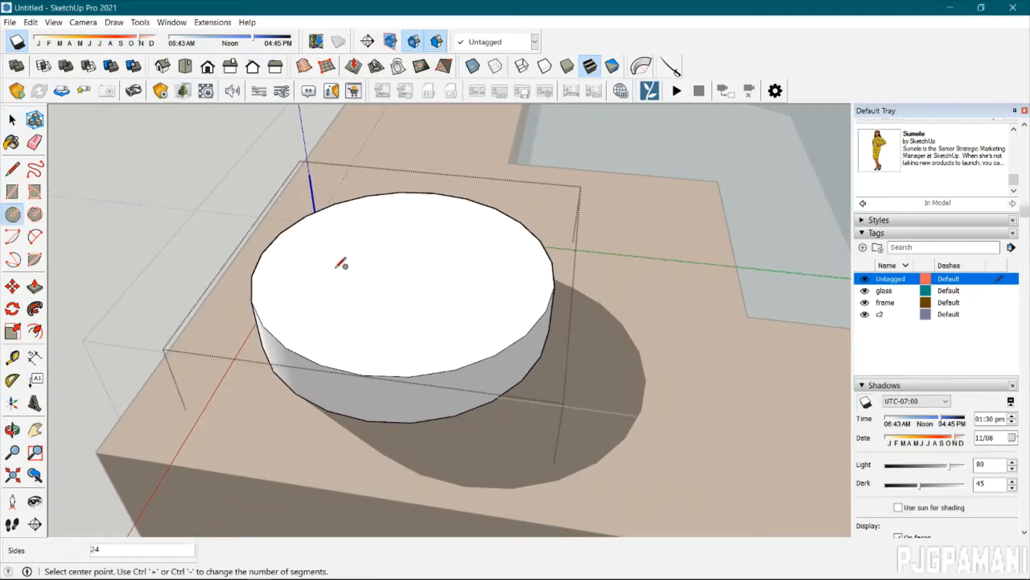
click(385, 271)
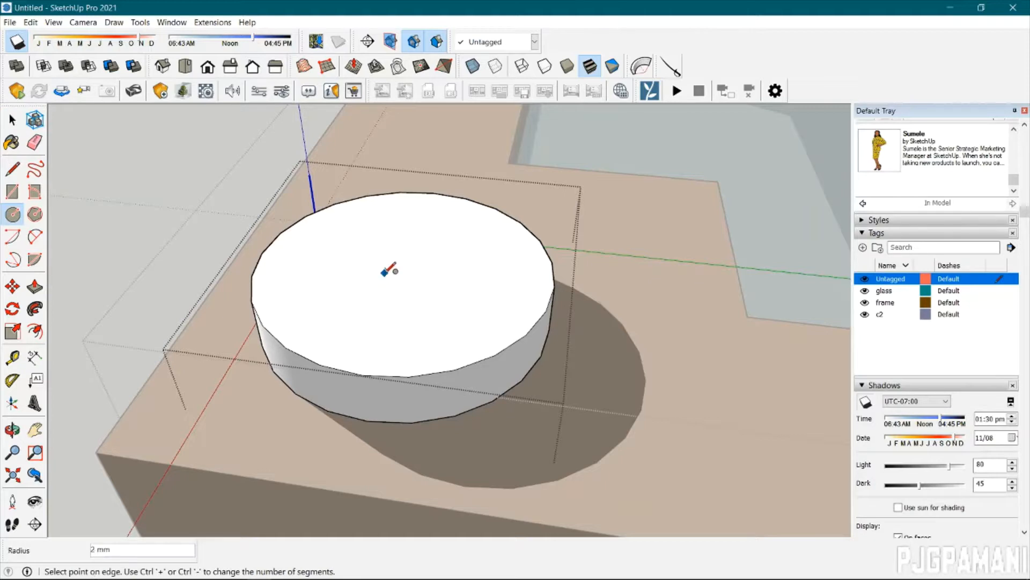
click(259, 276)
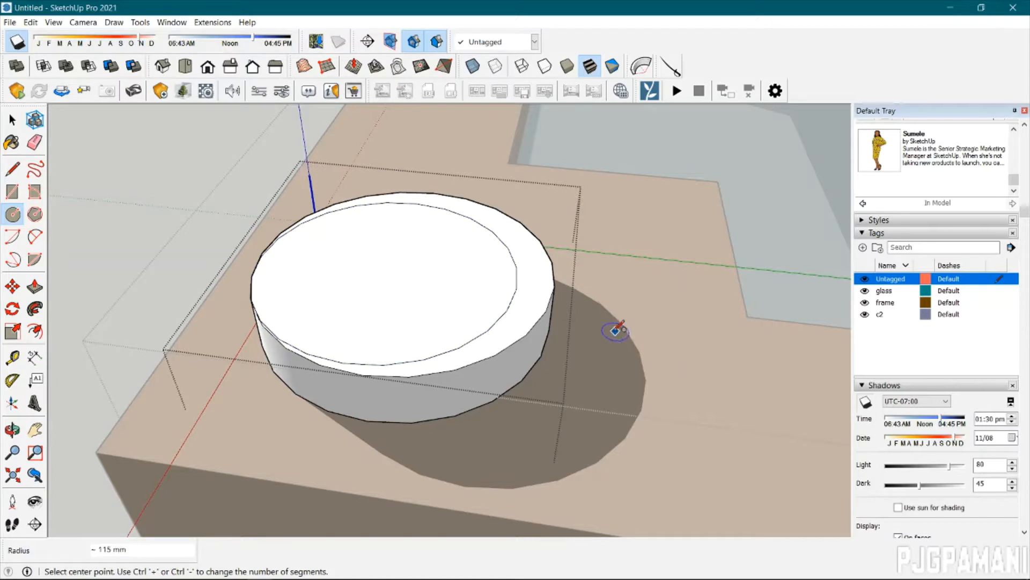
Push the outer crescent of the disc's top face down about 26 mm around the new circle.
key(p)
click(534, 308)
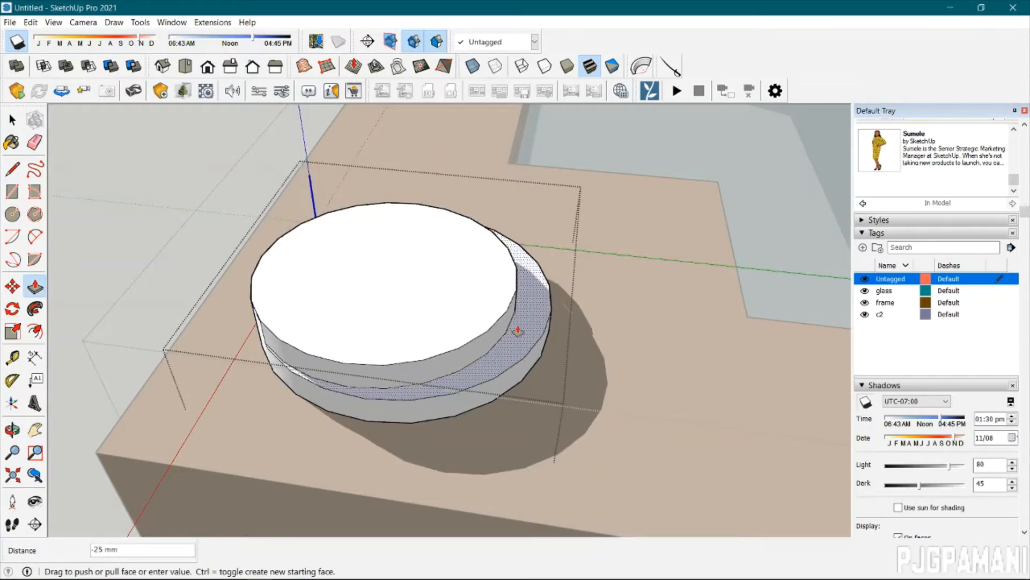
click(515, 331)
Draw a second, smaller off-centre circle on the disc's raised top face.
scroll(451, 255, up, 3)
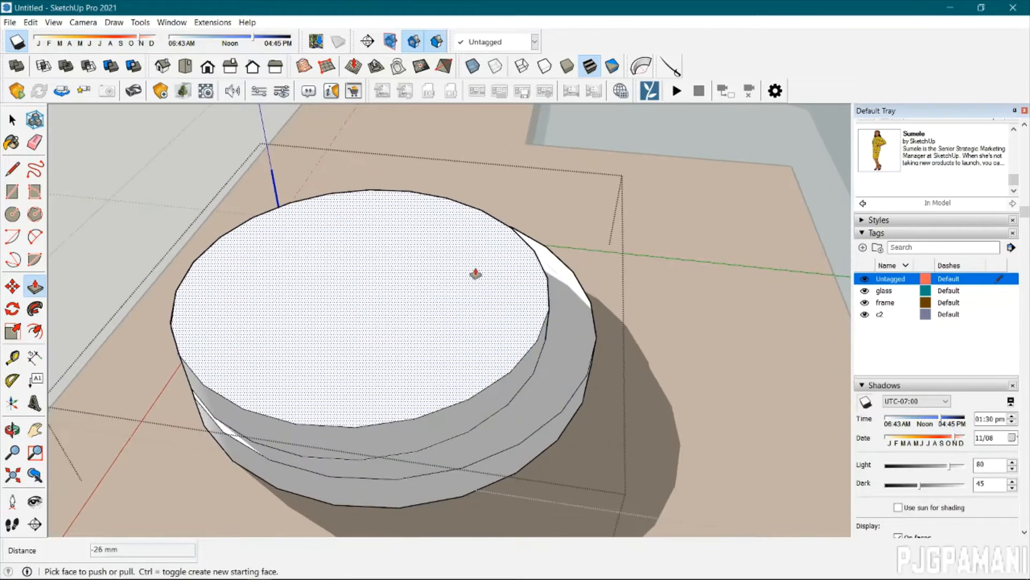
key(c)
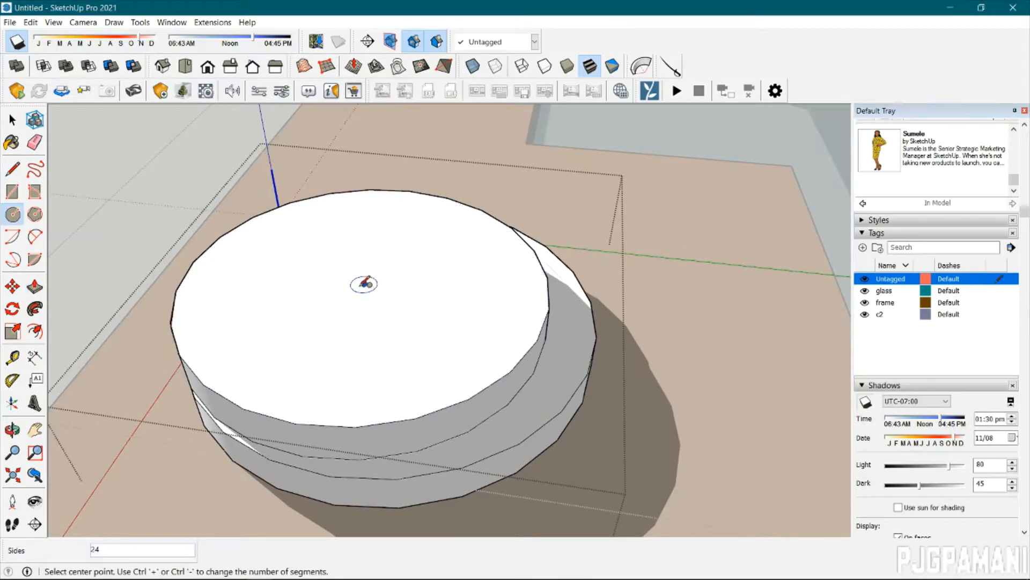
click(402, 286)
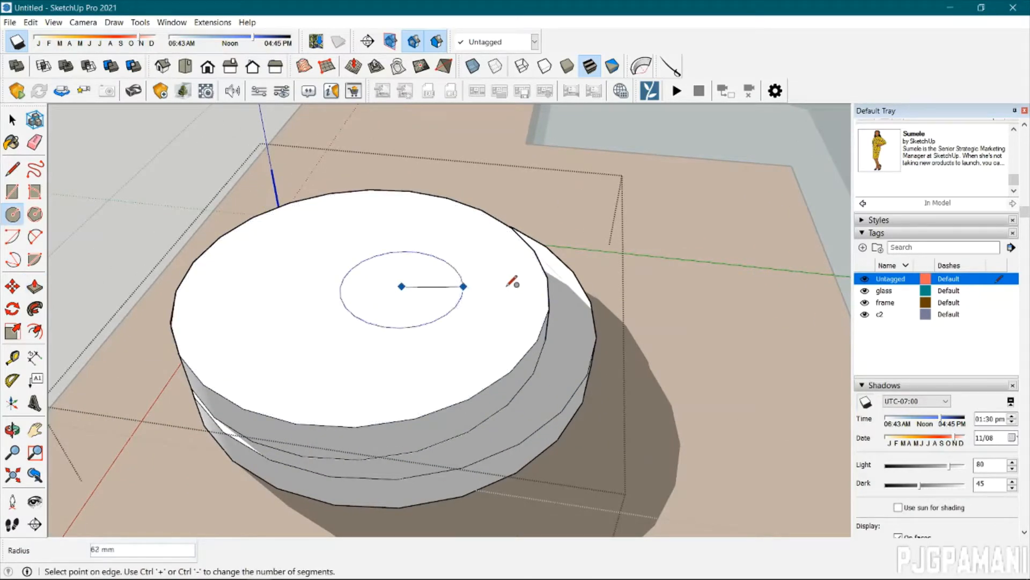
click(558, 290)
middle_drag(450, 287, 361, 270)
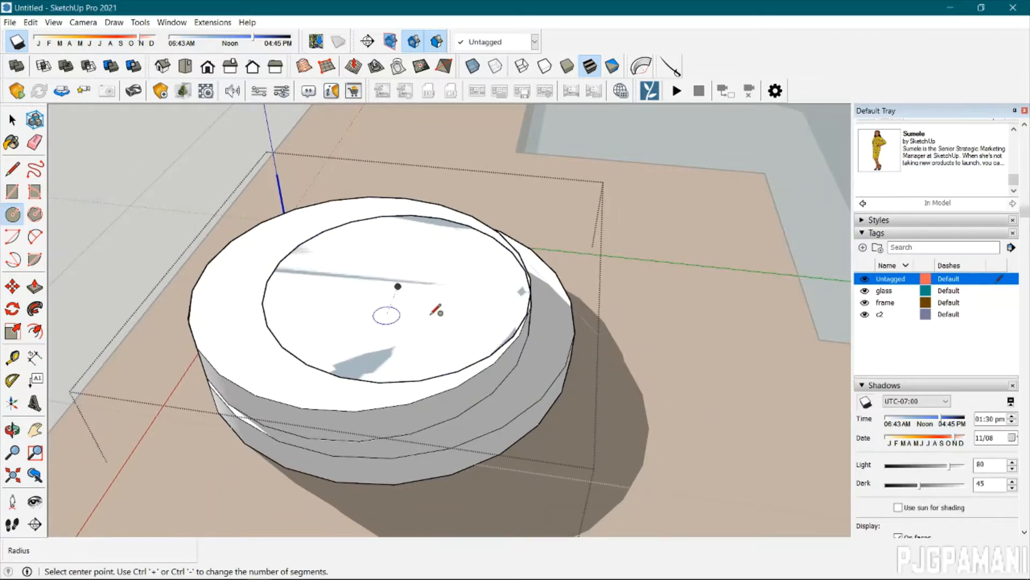
key(p)
click(465, 309)
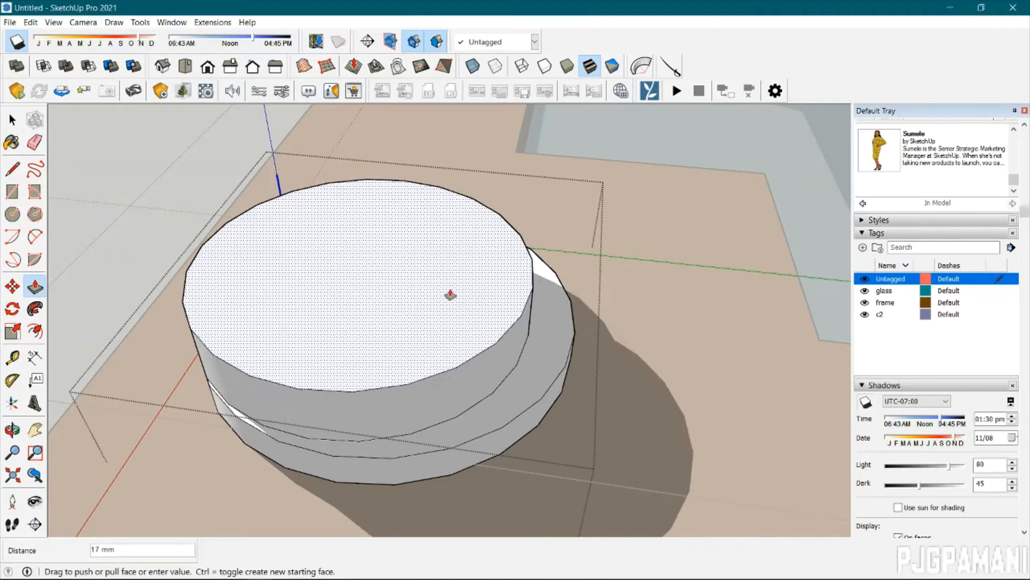
click(448, 302)
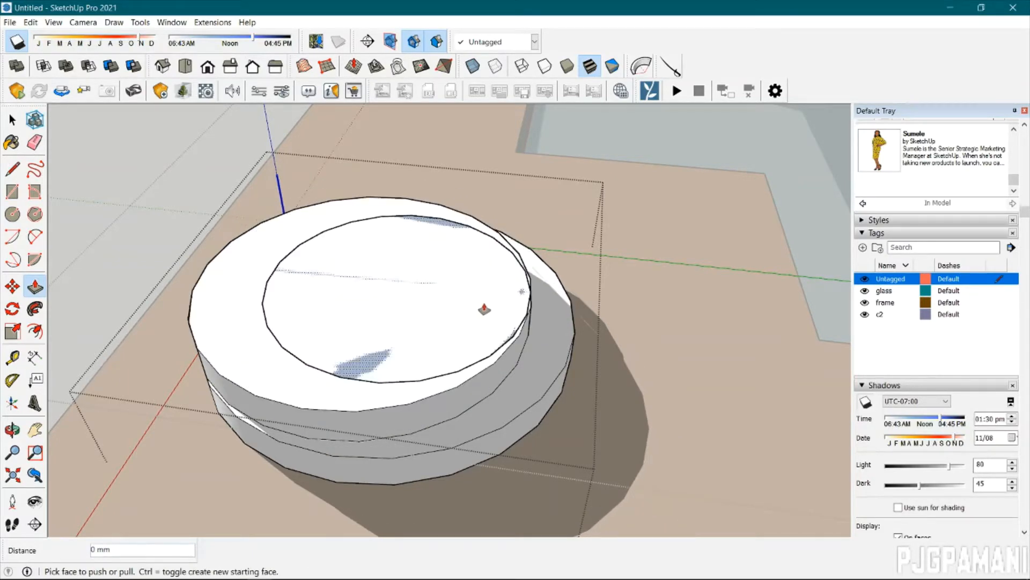
key(space)
Pull the smaller off-centre circle on the disc's top face up about 37 mm with Push/Pull.
key(p)
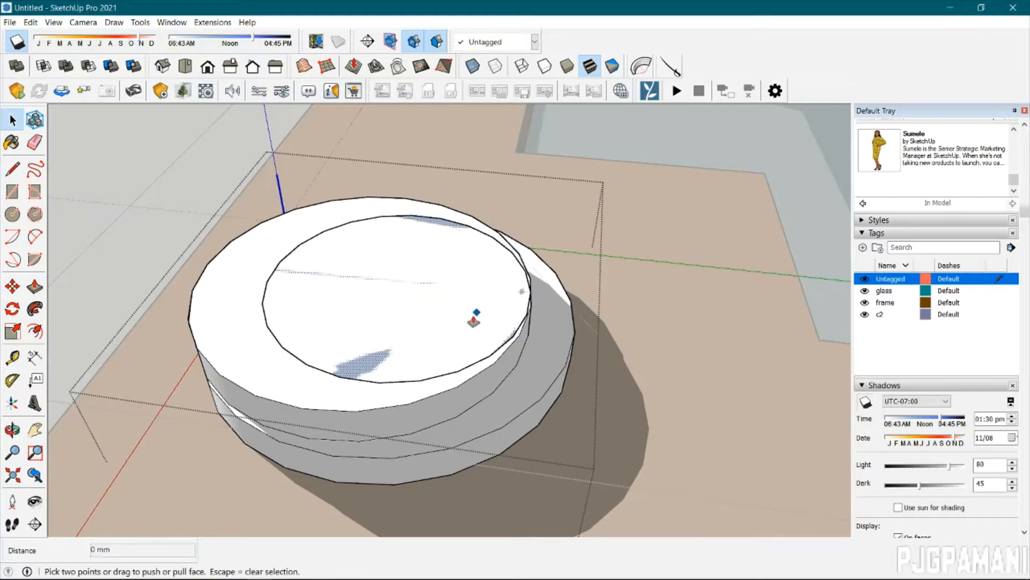
click(471, 317)
click(471, 317)
click(477, 350)
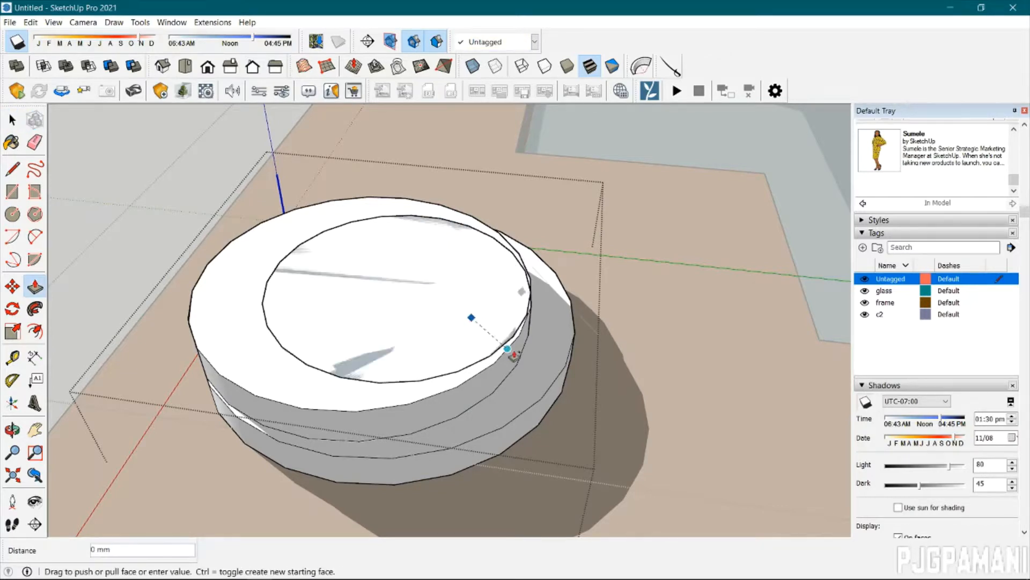
click(518, 320)
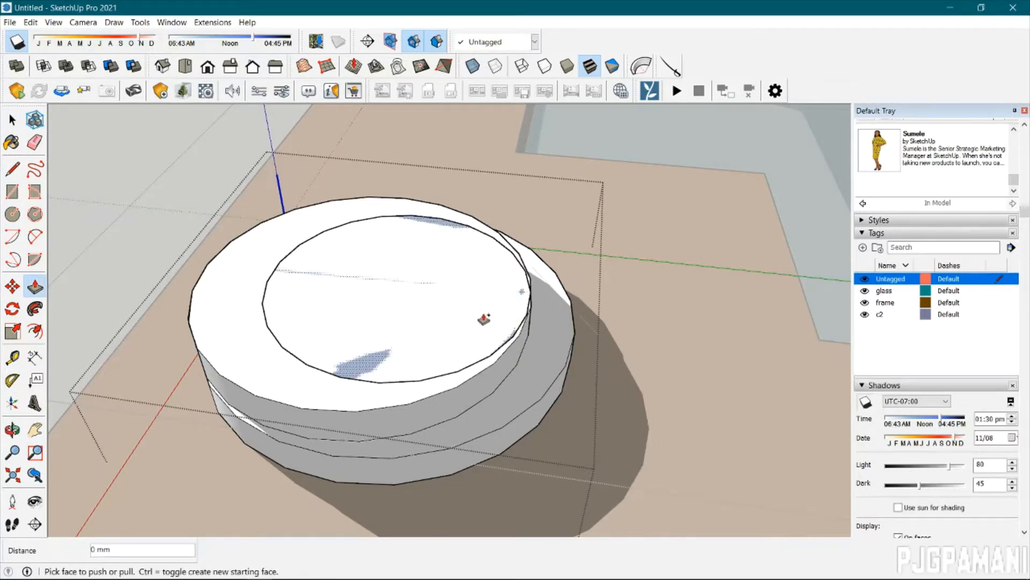
click(483, 319)
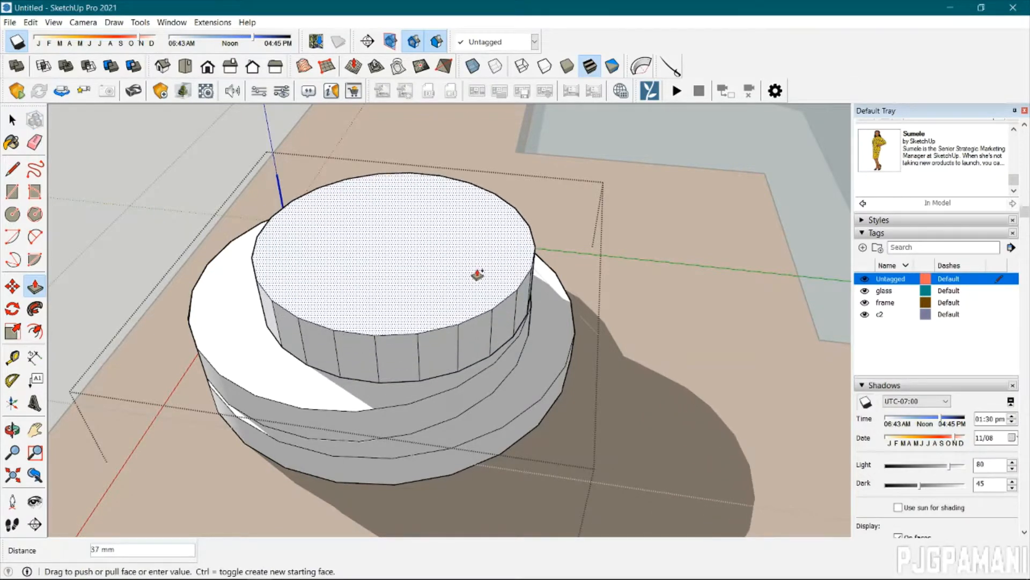
click(477, 275)
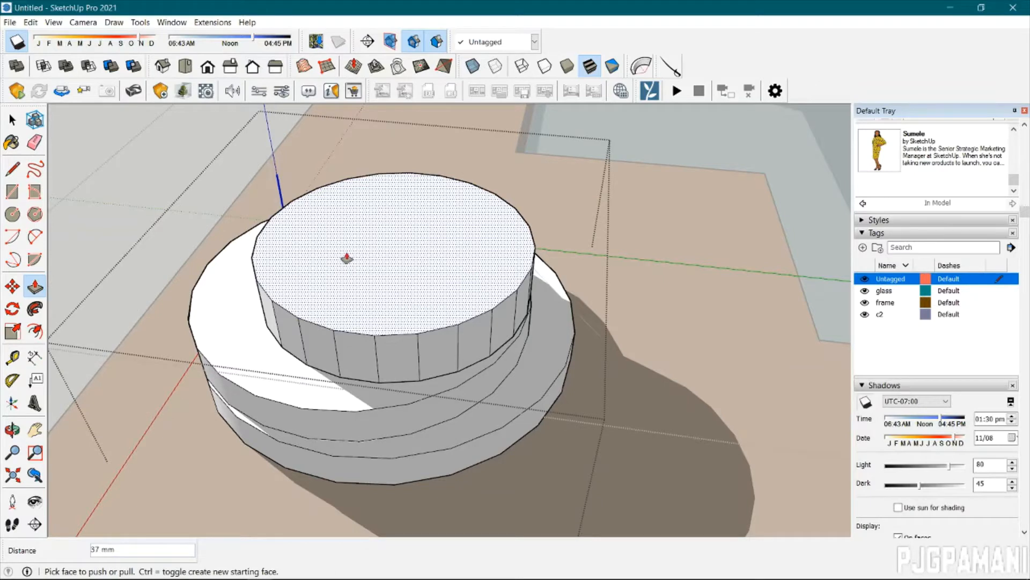
Draw a circle of about 71 mm radius on the raised tier's top face, offset so it meets one side of the rim.
key(c)
click(366, 248)
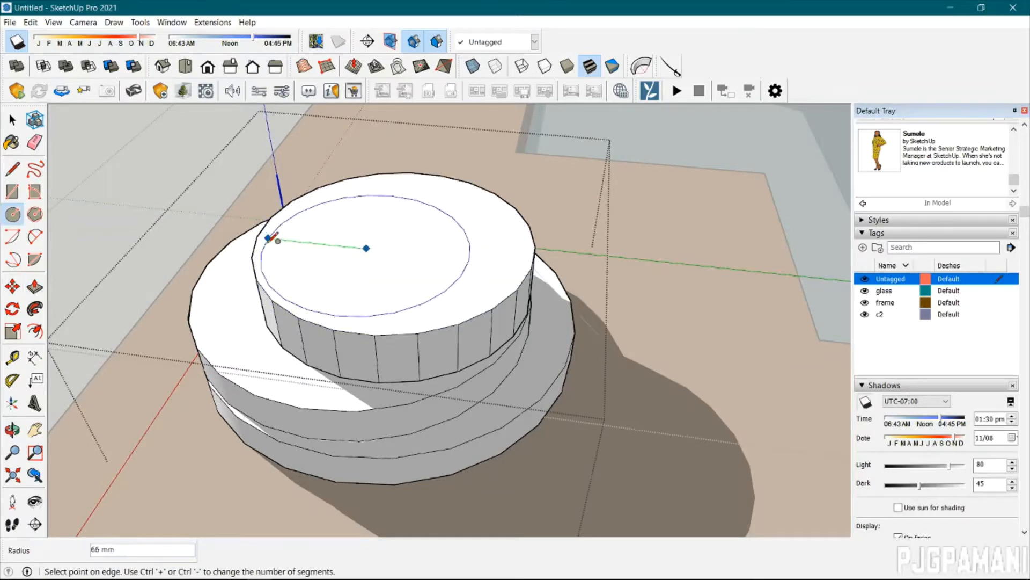
click(252, 256)
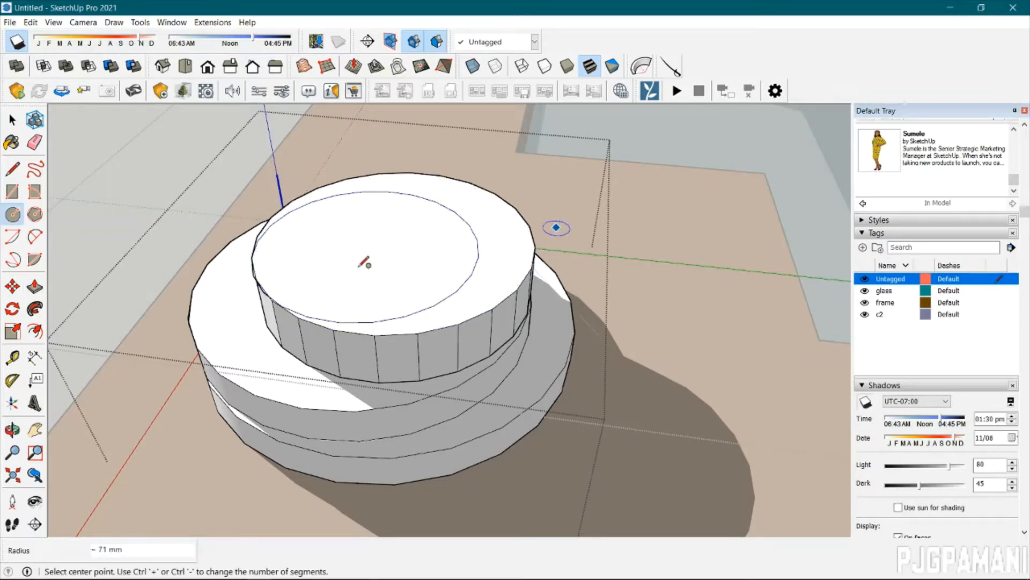
Pull the new circle's face up about 22 mm to add a top tier to the disc.
key(p)
click(409, 259)
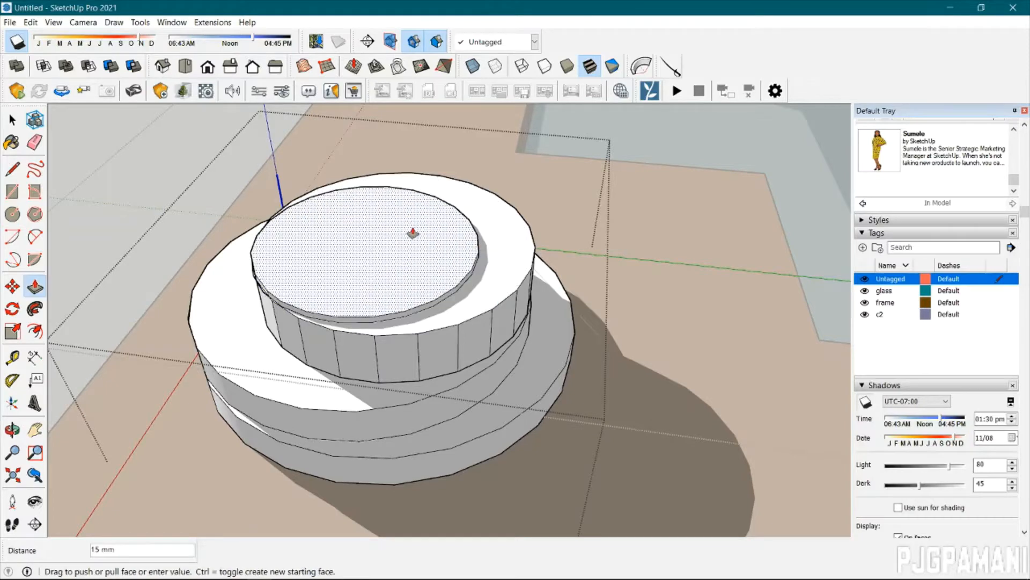
click(411, 230)
scroll(421, 244, down, 5)
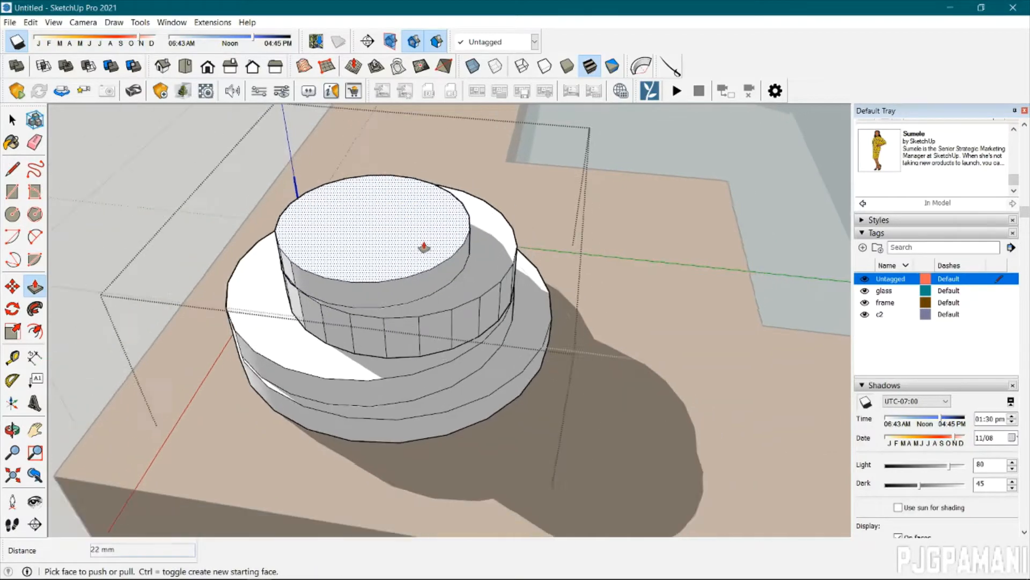
scroll(247, 187, up, 1)
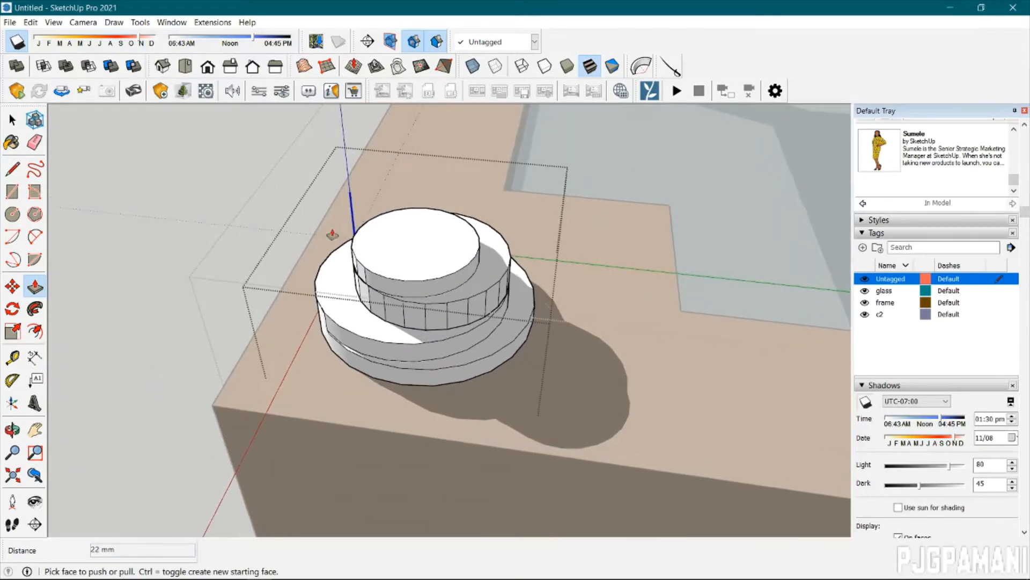
Examine the disc copies at the table's other corners and leave the component and group editing.
key(space)
scroll(472, 276, down, 4)
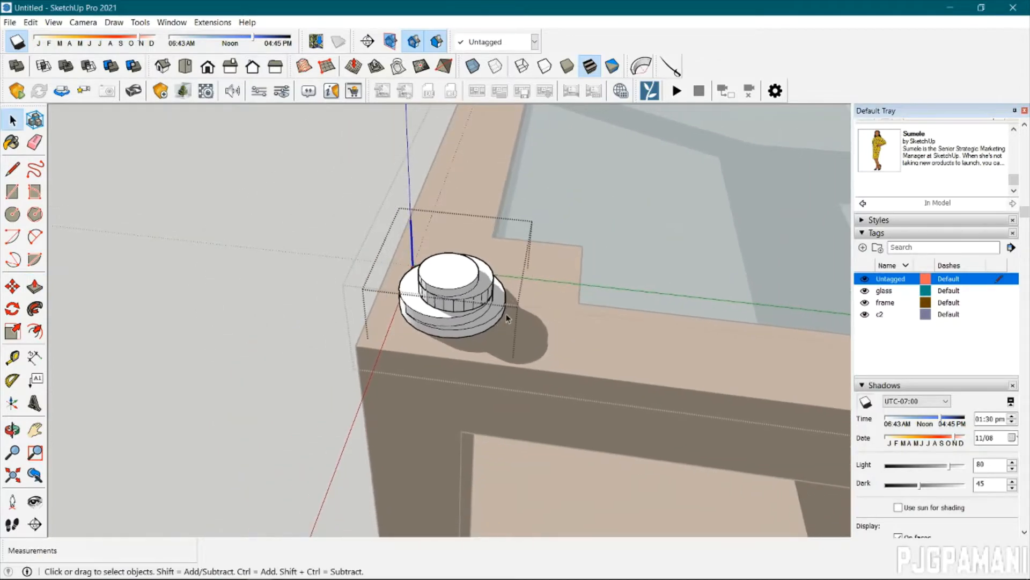
middle_drag(572, 359, 913, 314)
scroll(775, 207, up, 4)
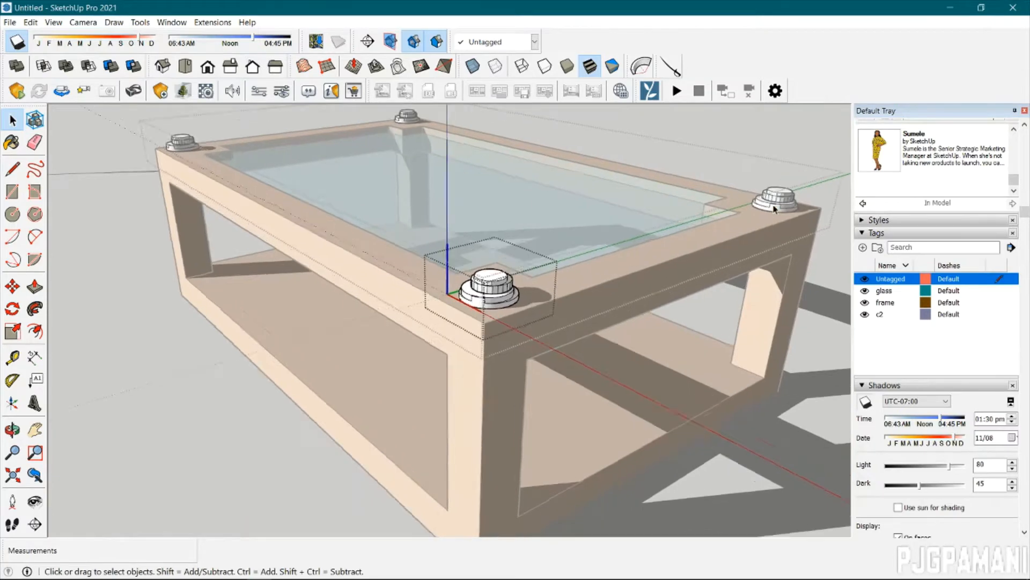
scroll(833, 201, up, 1)
middle_drag(789, 218, 826, 170)
scroll(826, 167, up, 3)
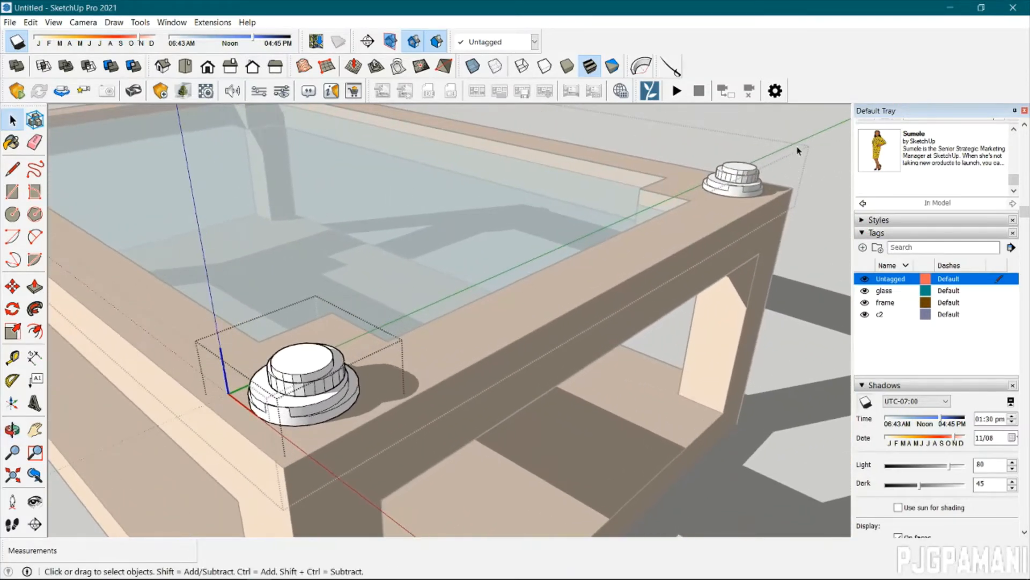
scroll(731, 187, up, 5)
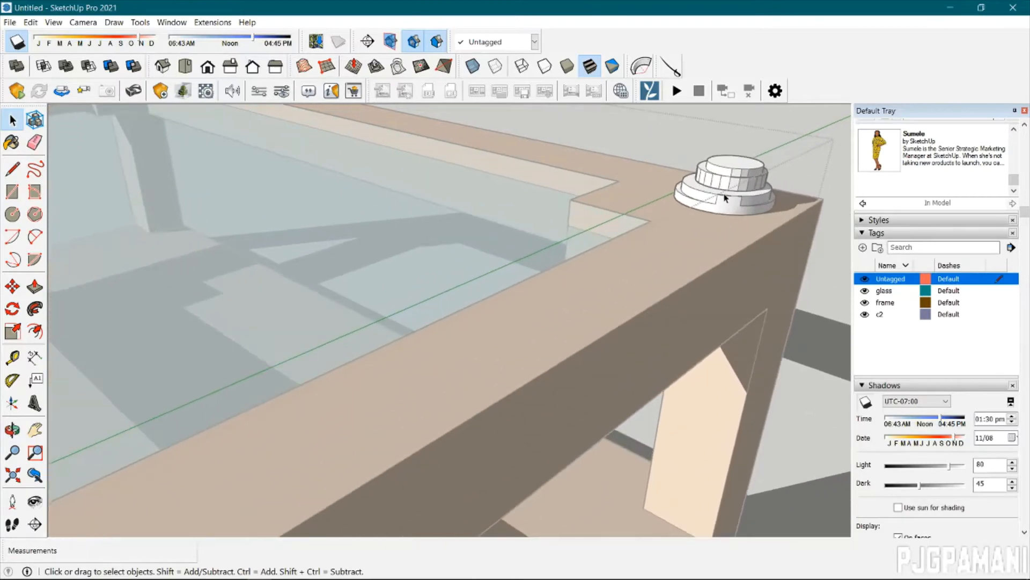
scroll(731, 187, up, 2)
scroll(727, 232, down, 3)
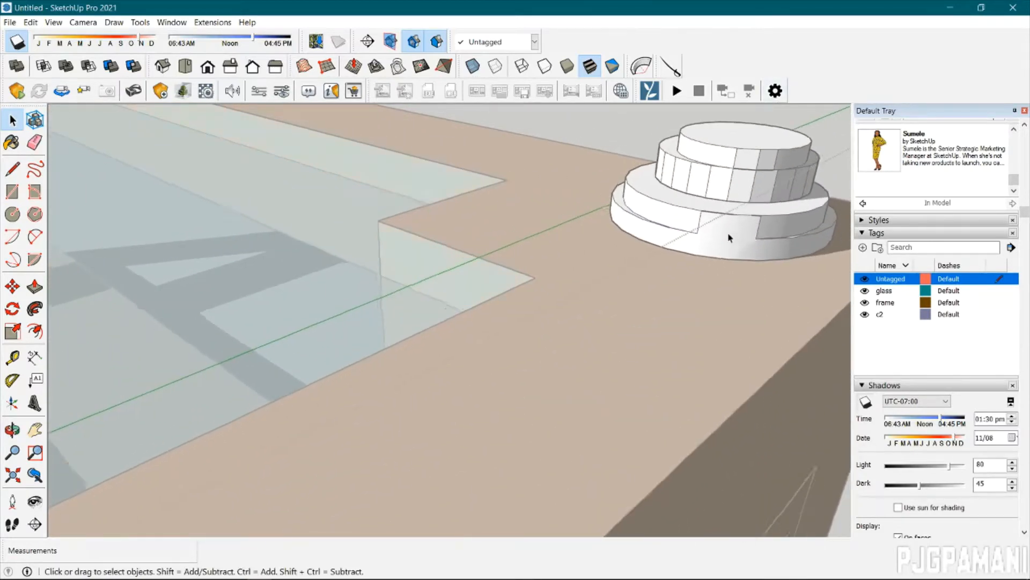
scroll(727, 232, down, 6)
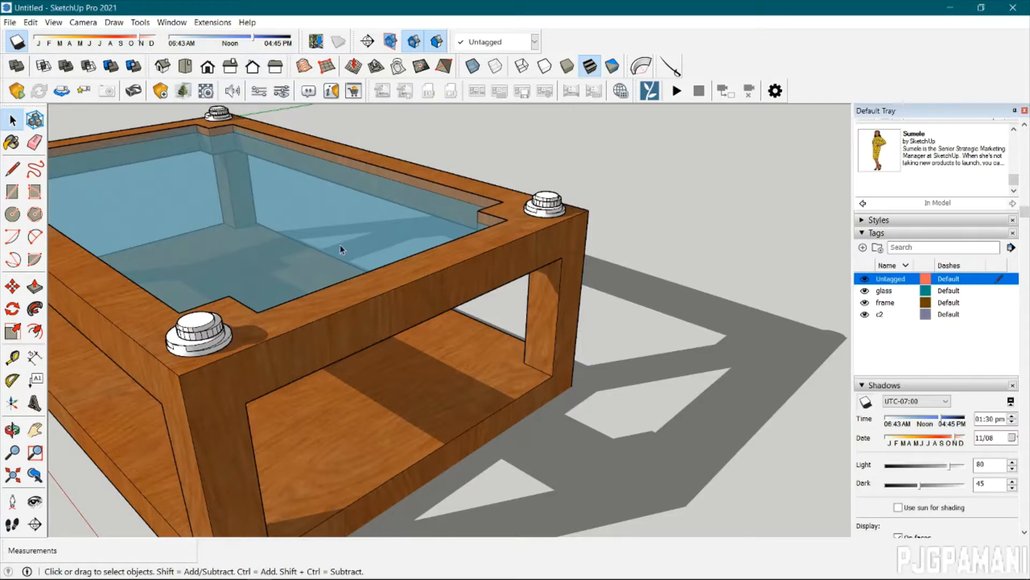
shift+middle_drag(317, 255, 494, 257)
scroll(534, 337, up, 3)
middle_drag(567, 342, 655, 339)
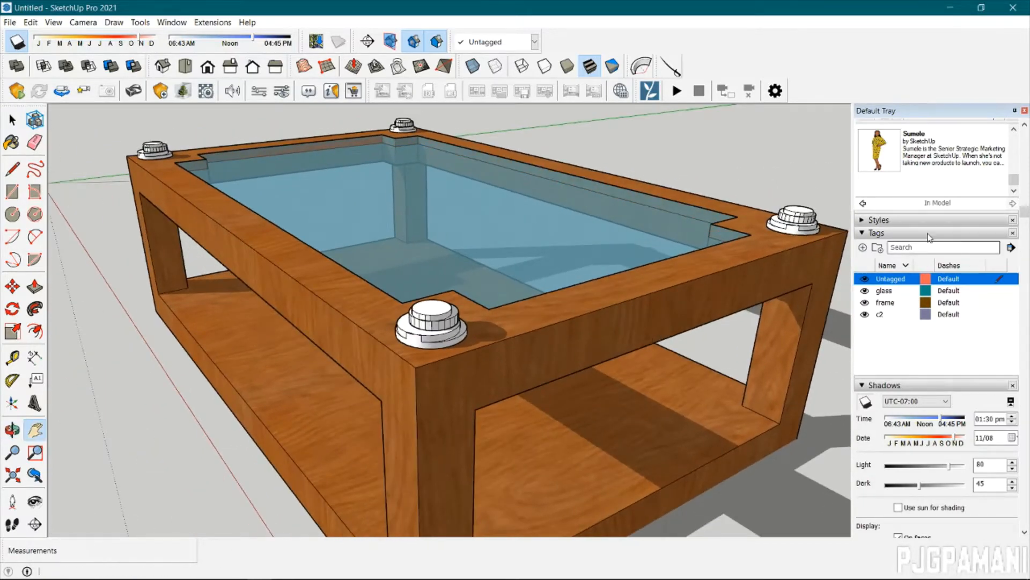
Paint the whole group of four corner discs with Granite Dark Gray from the Stone materials.
scroll(928, 236, up, 5)
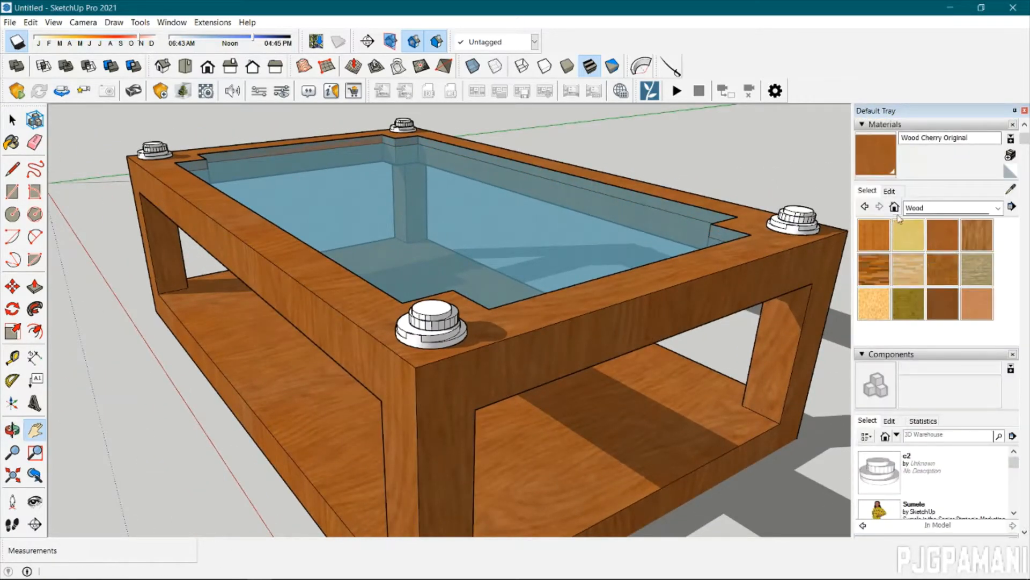
scroll(908, 251, up, 1)
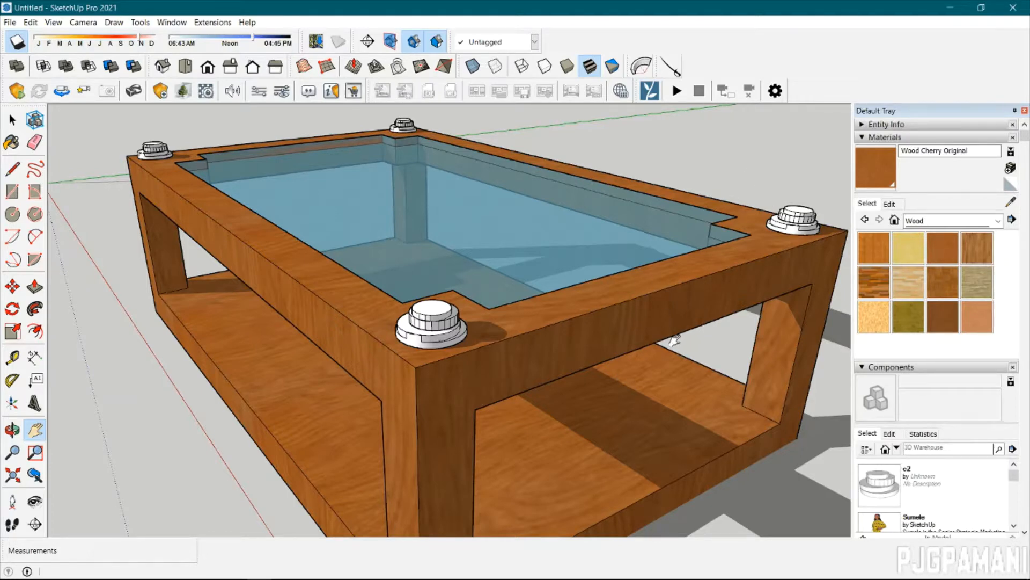
scroll(675, 340, up, 4)
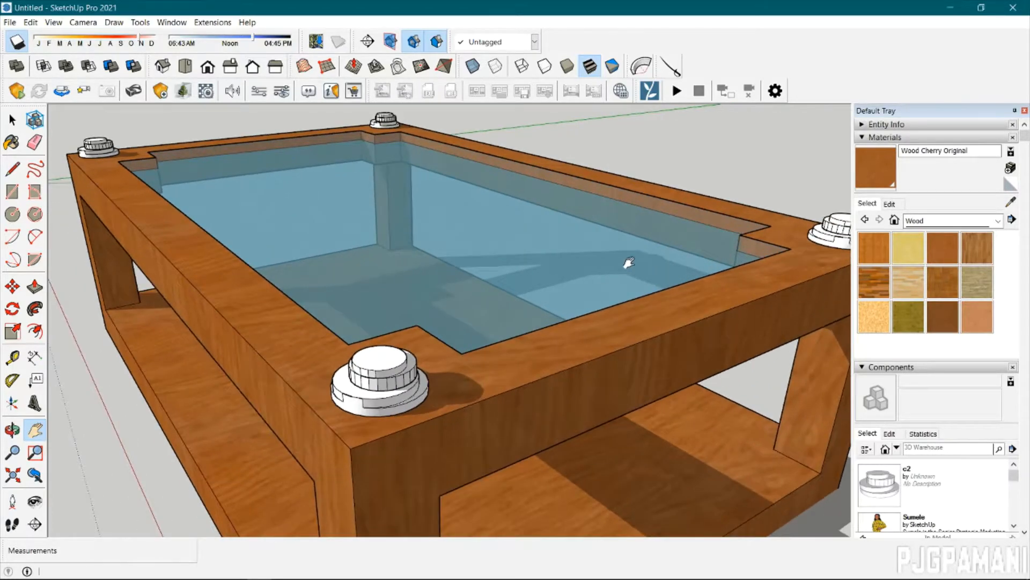
scroll(639, 290, down, 2)
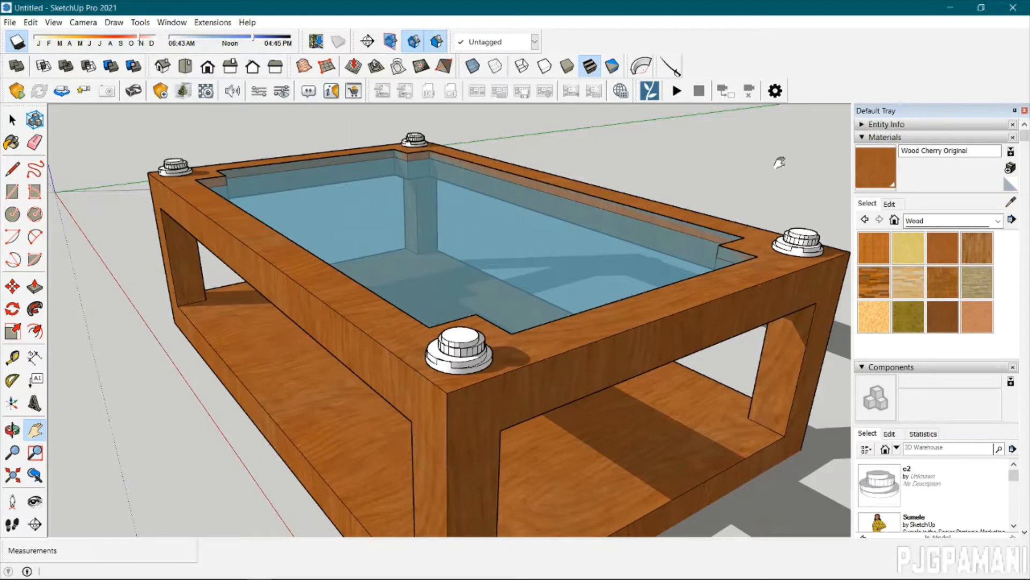
key(space)
click(453, 358)
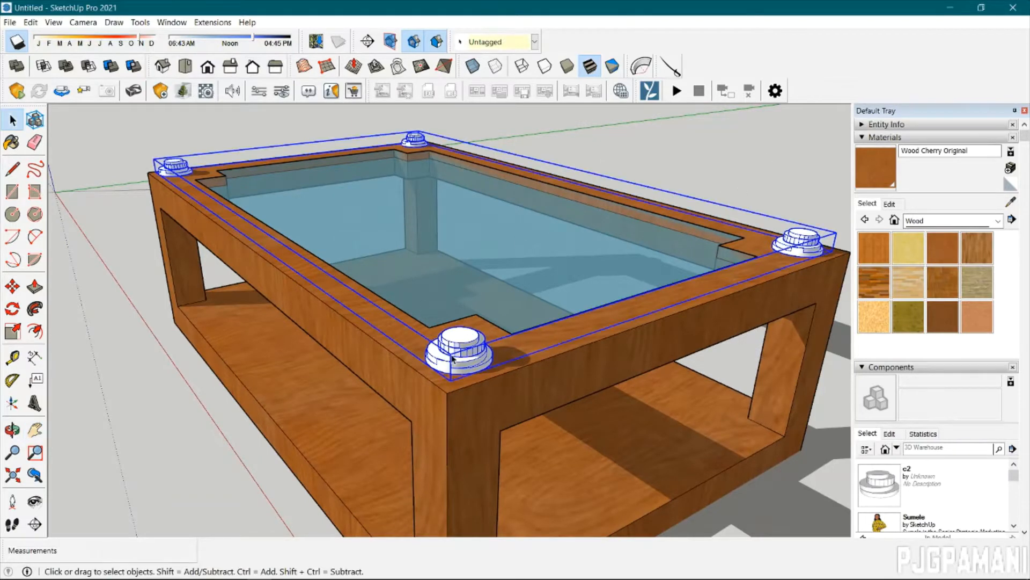
click(944, 221)
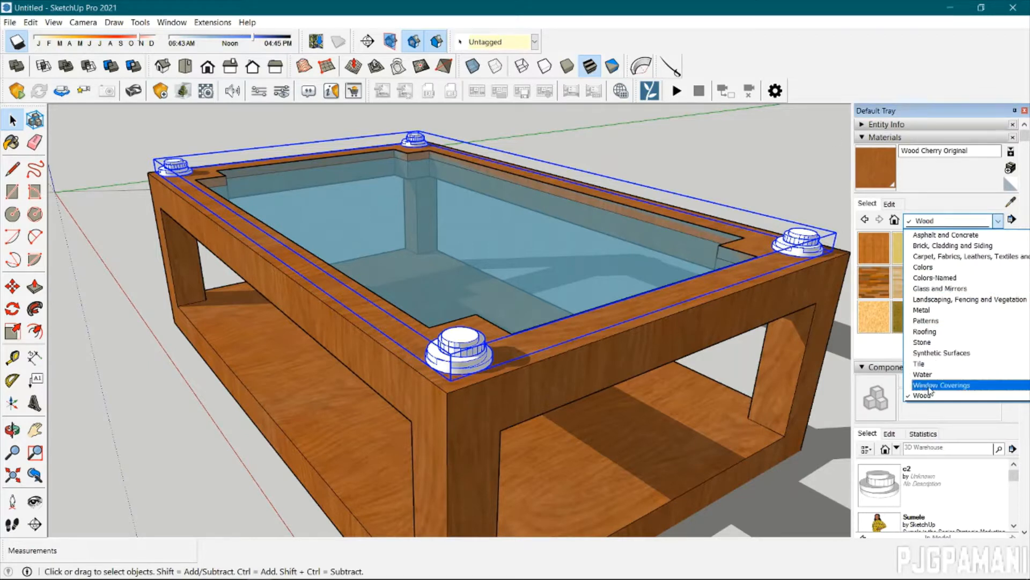
click(927, 364)
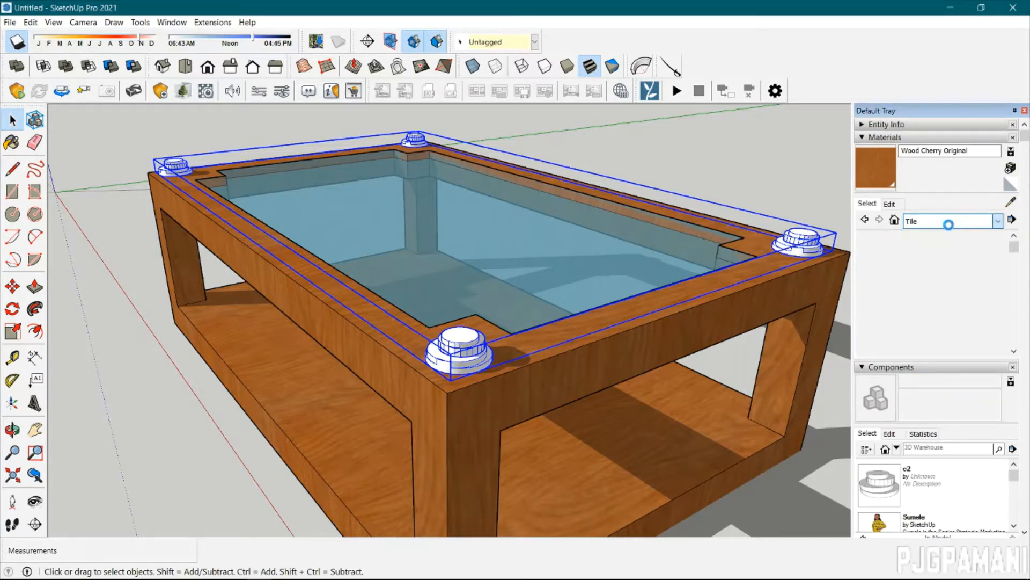
click(948, 223)
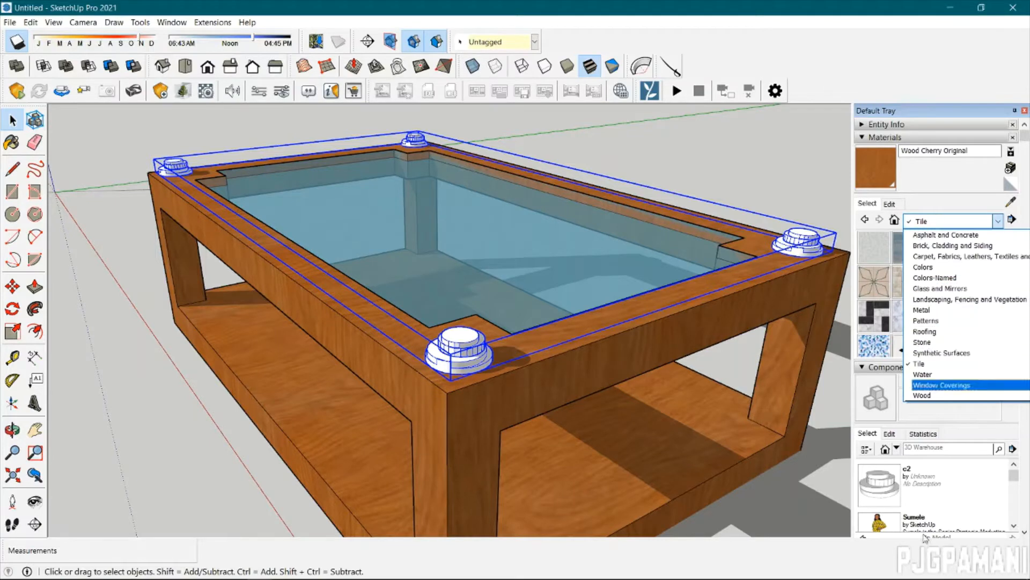
click(927, 344)
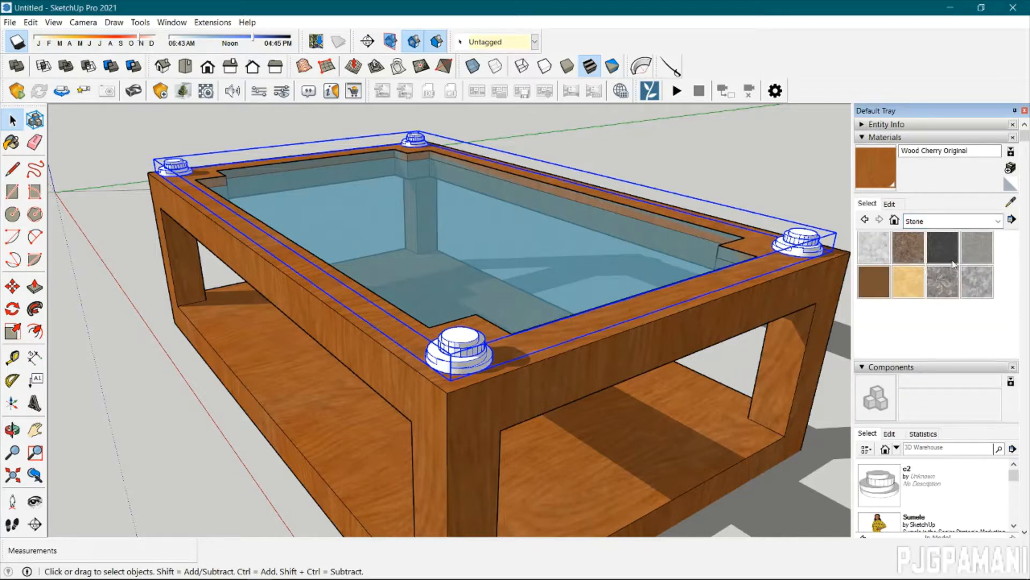
click(950, 255)
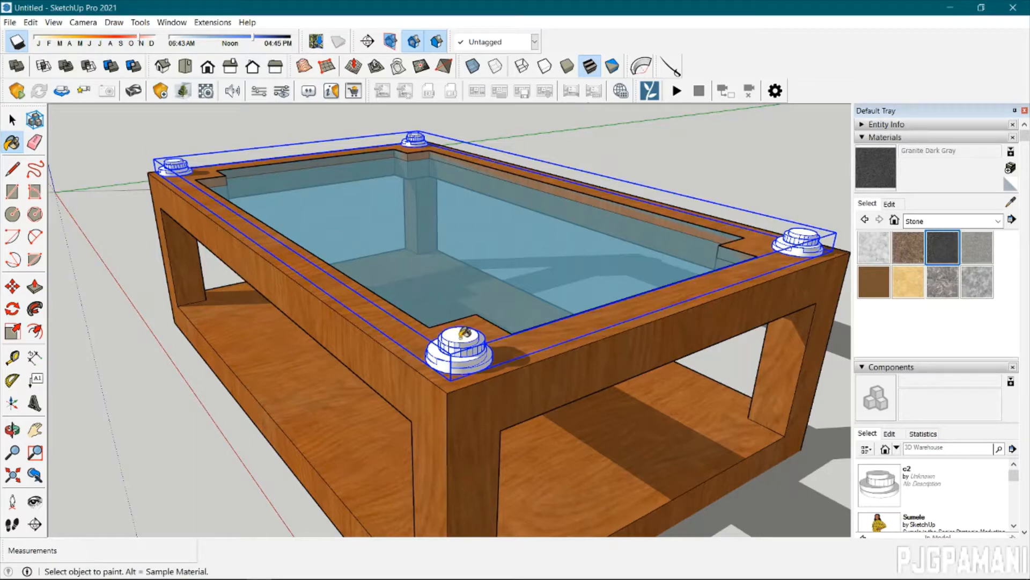
click(468, 332)
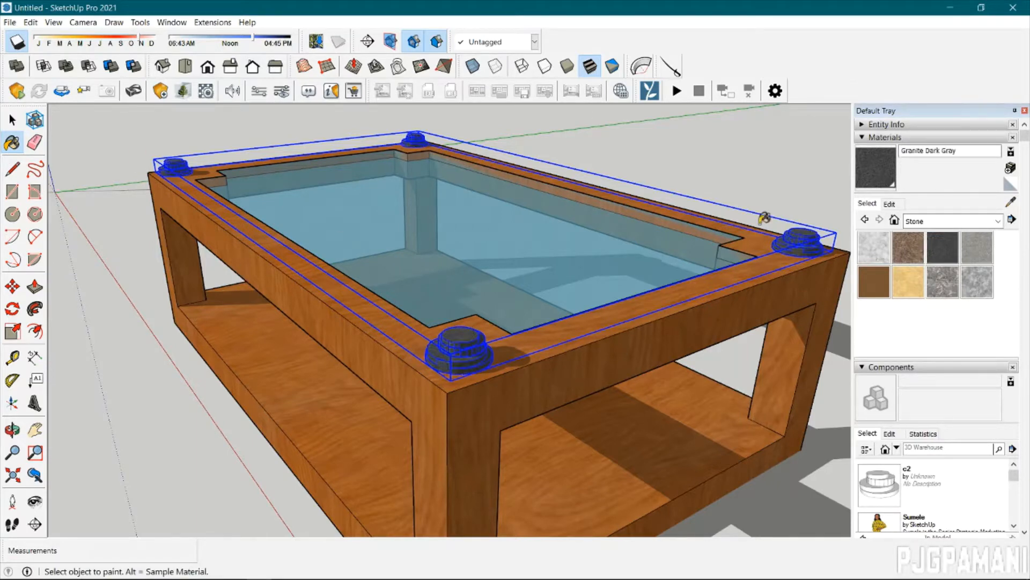
Inspect the granite texture on the near corner disc up close, deselect the group and view the whole table.
key(space)
scroll(475, 351, up, 10)
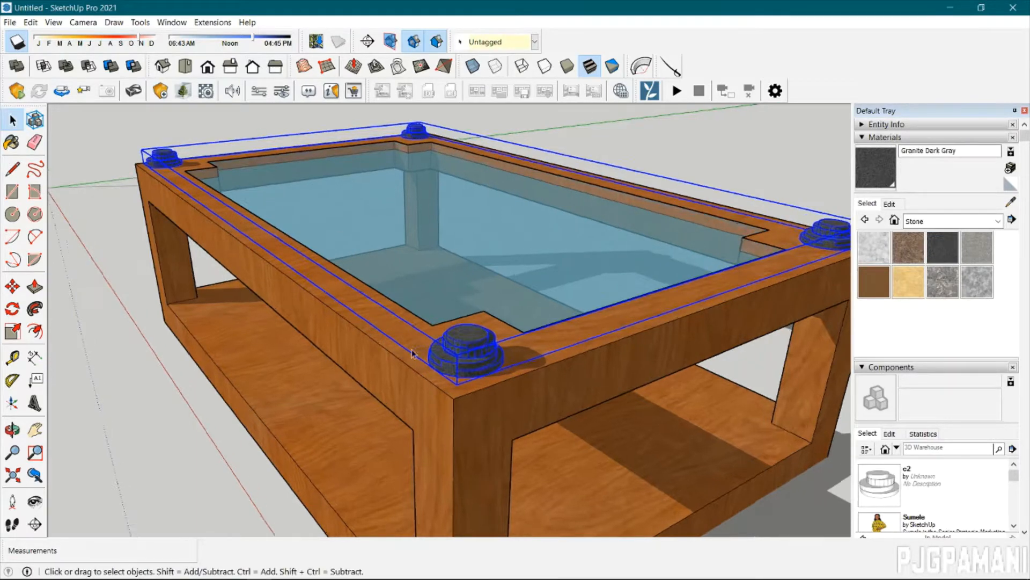
scroll(480, 374, up, 2)
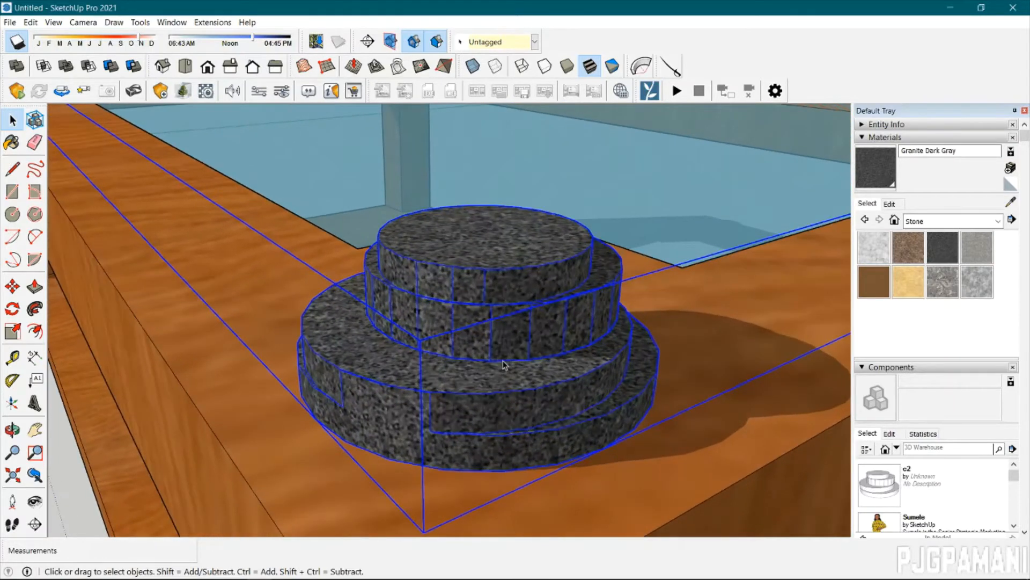
scroll(483, 370, down, 2)
scroll(569, 295, up, 6)
scroll(397, 264, down, 10)
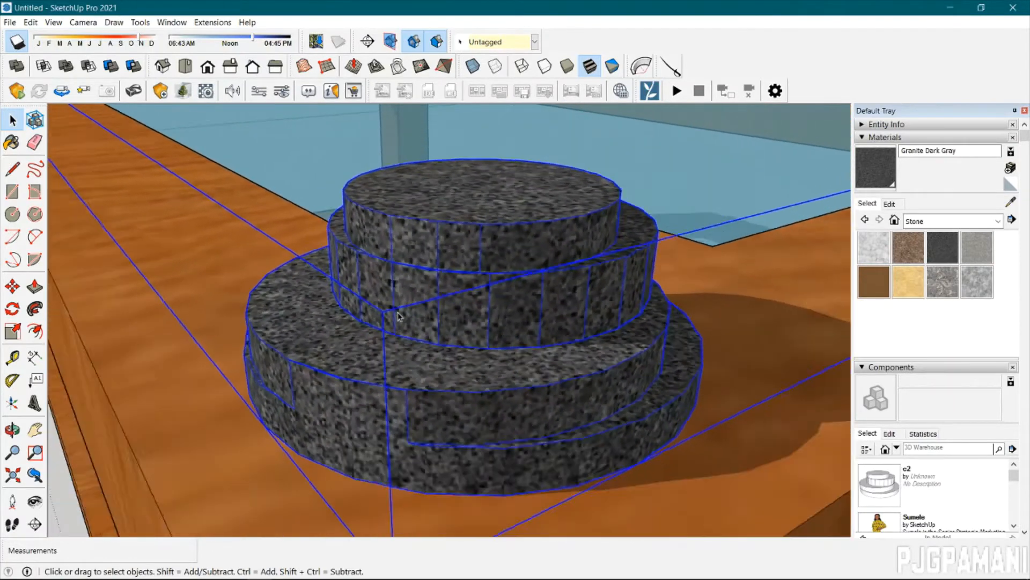
scroll(405, 305, down, 5)
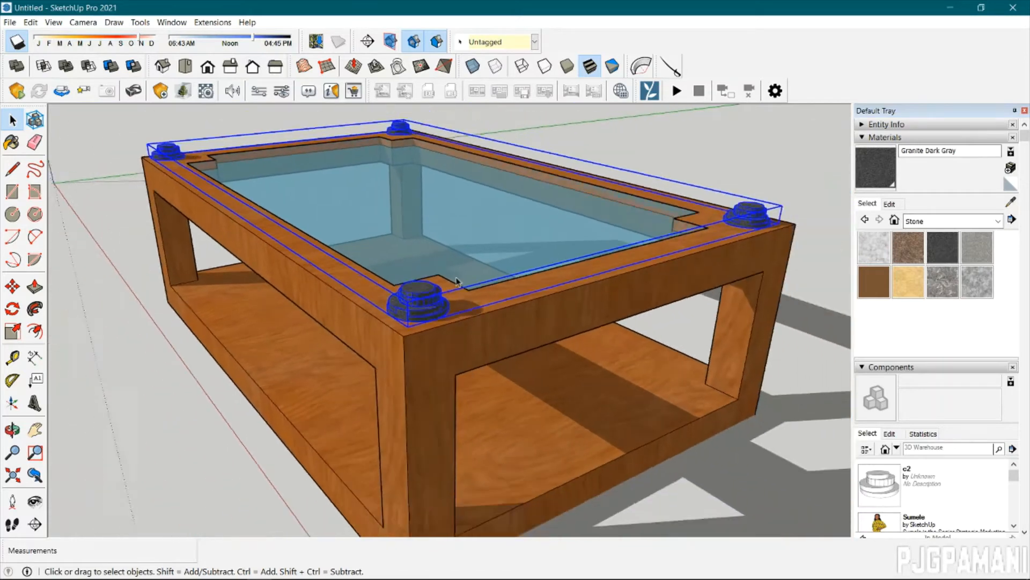
click(765, 180)
scroll(631, 341, down, 1)
mouse_move(618, 363)
middle_down()
mouse_move(372, 349)
mouse_move(612, 368)
middle_up()
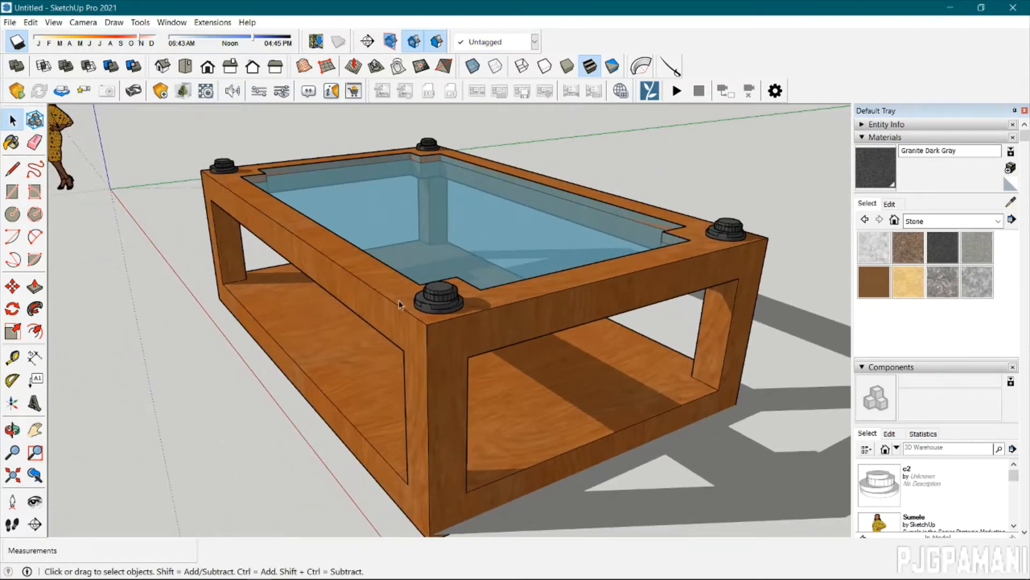
Examine the coffee table from other angles and look through the tray's tag, shadow and scene settings.
scroll(186, 205, up, 7)
scroll(185, 204, down, 7)
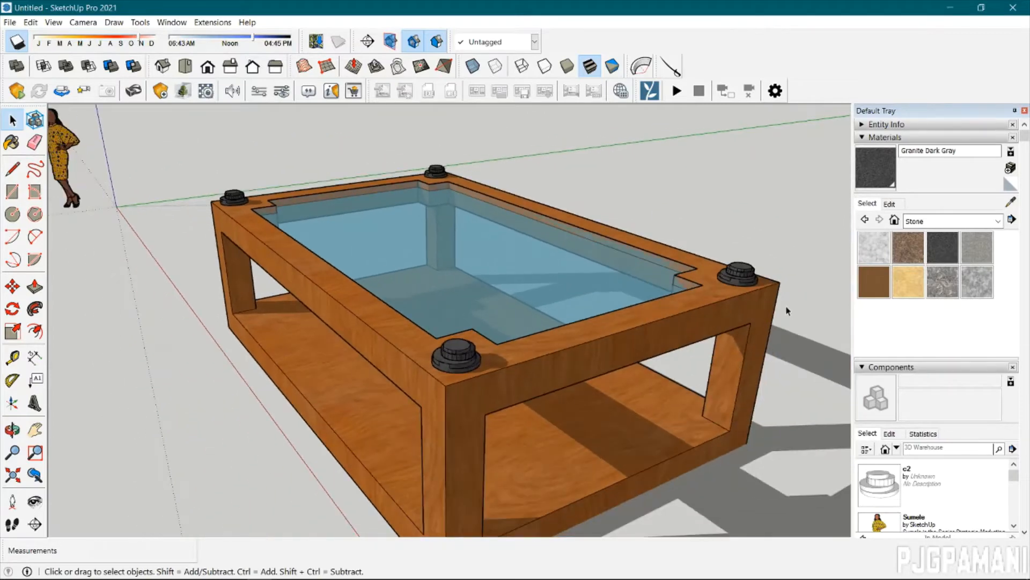
middle_drag(371, 257, 375, 309)
scroll(375, 309, down, 6)
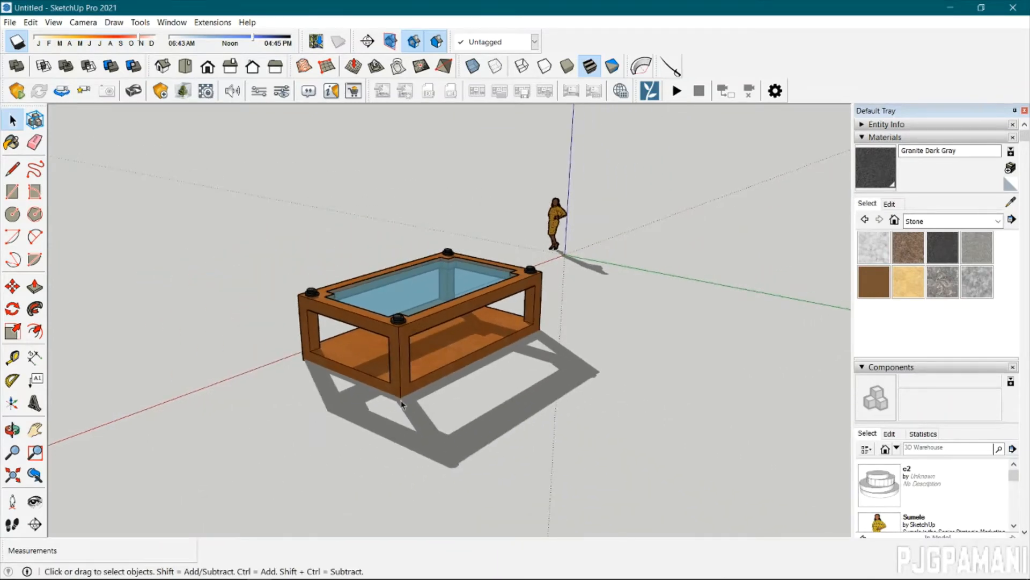
middle_drag(403, 403, 513, 421)
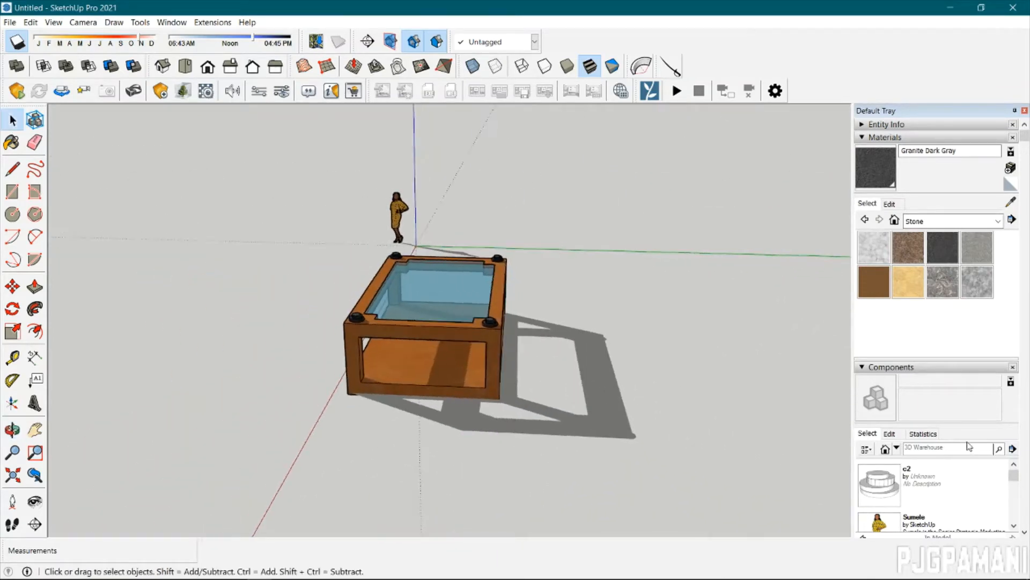
scroll(970, 445, down, 1)
scroll(1014, 457, down, 3)
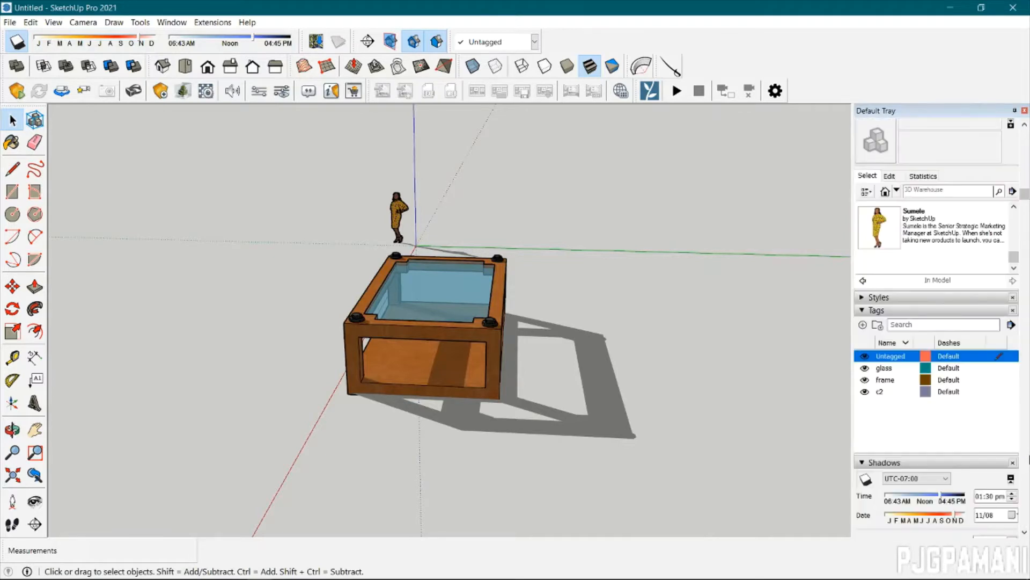
scroll(1027, 460, down, 6)
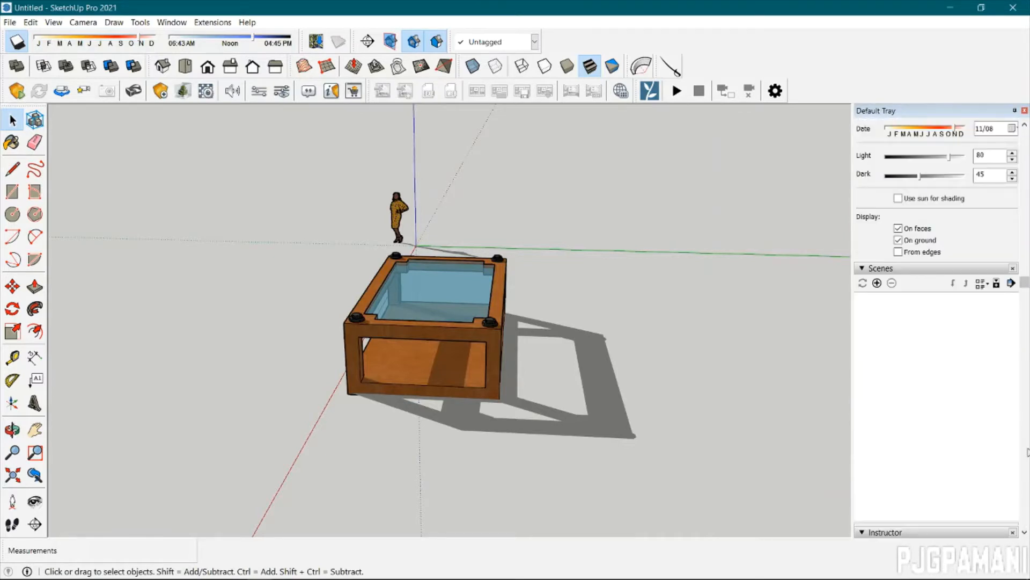
scroll(612, 382, up, 3)
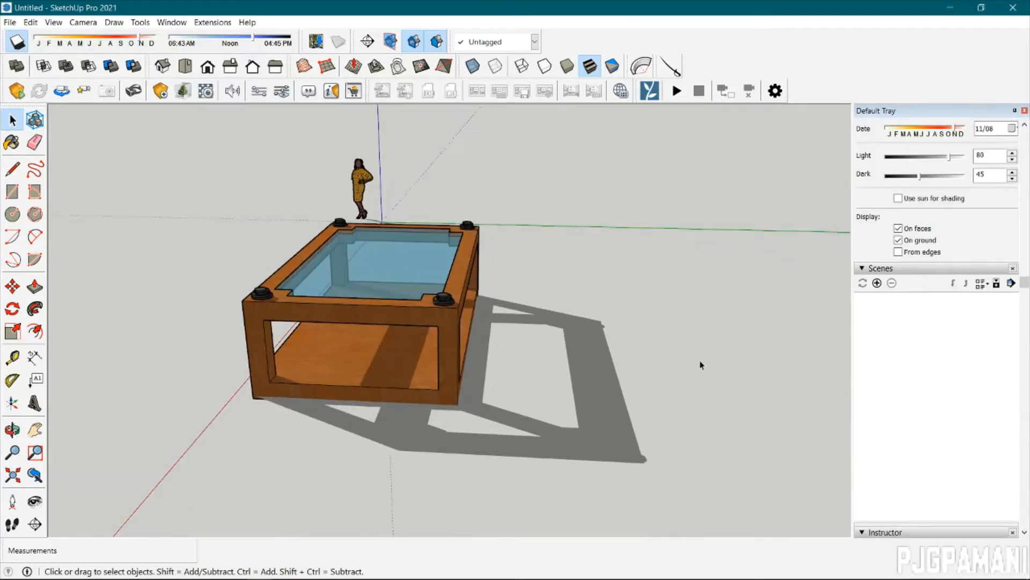
scroll(944, 317, up, 3)
scroll(943, 319, up, 2)
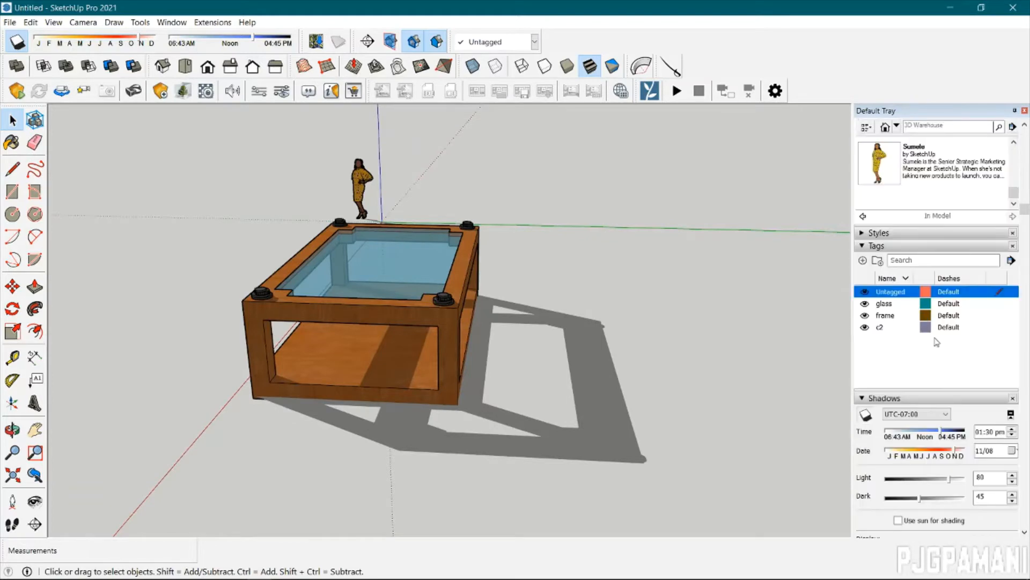
Delete the existing glass, frame and c2 tags so that only Untagged remains.
click(899, 305)
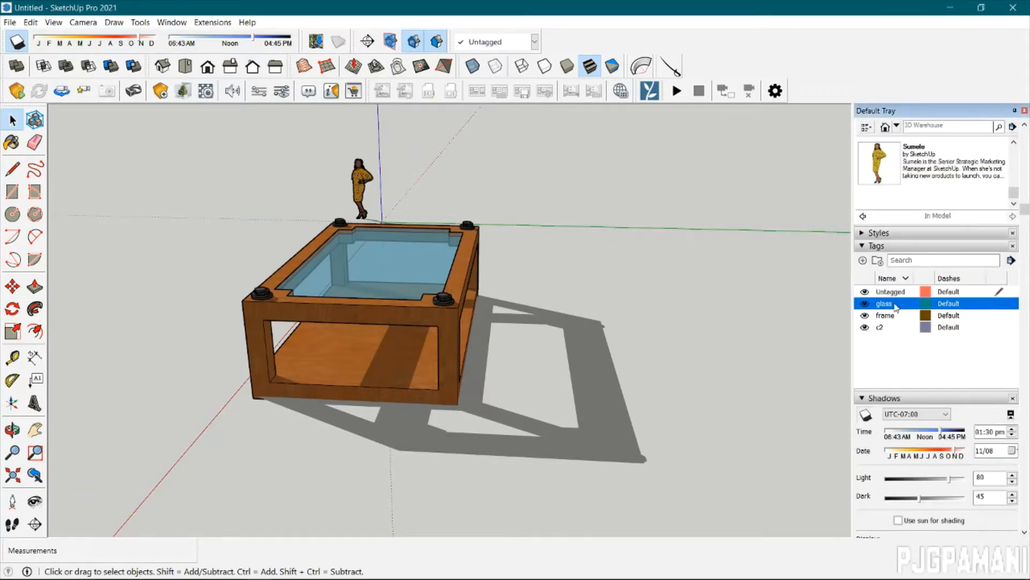
scroll(940, 315, up, 2)
scroll(947, 321, down, 2)
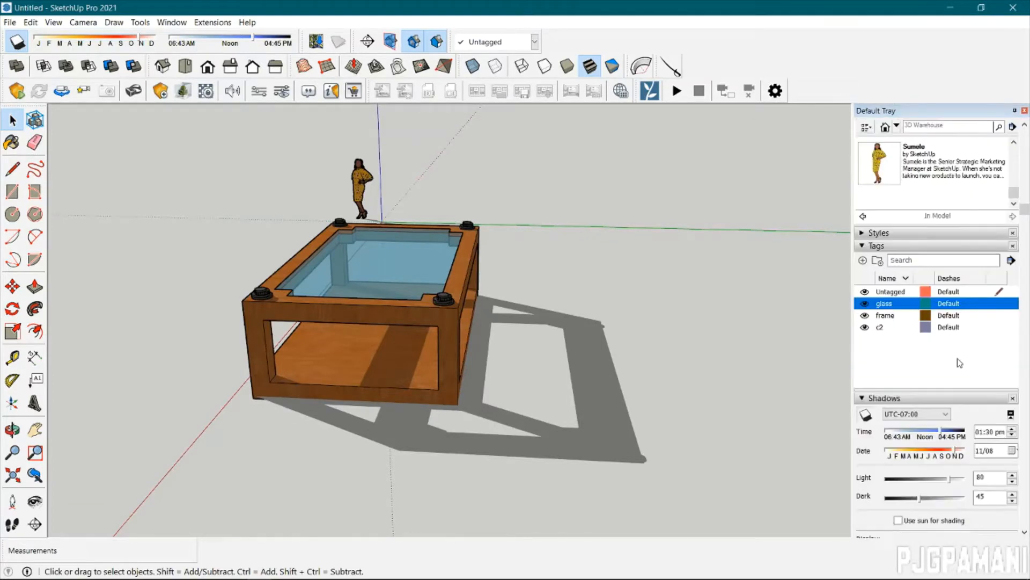
click(953, 304)
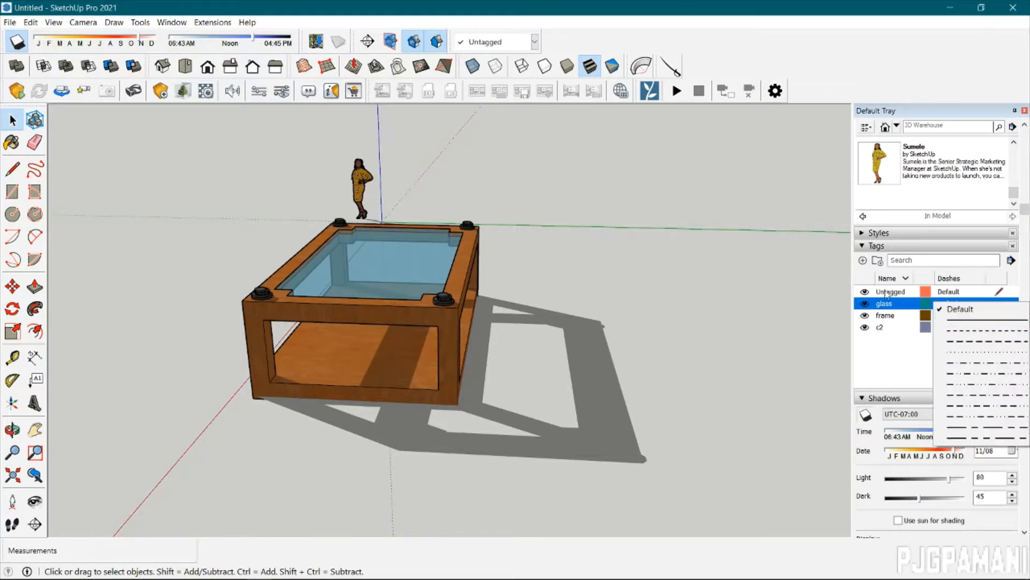
click(881, 313)
right_click(885, 305)
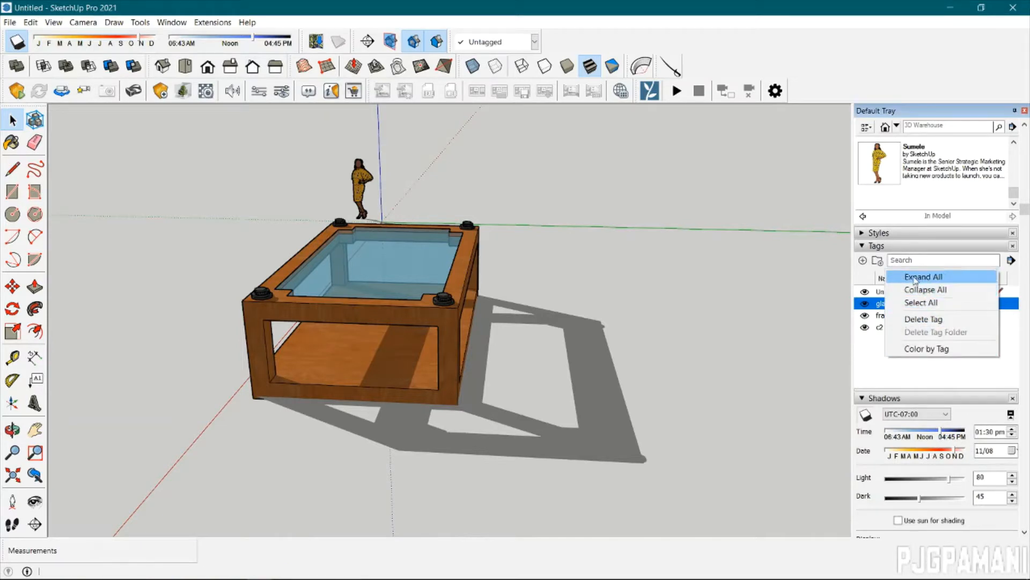
click(923, 320)
right_click(890, 309)
click(924, 320)
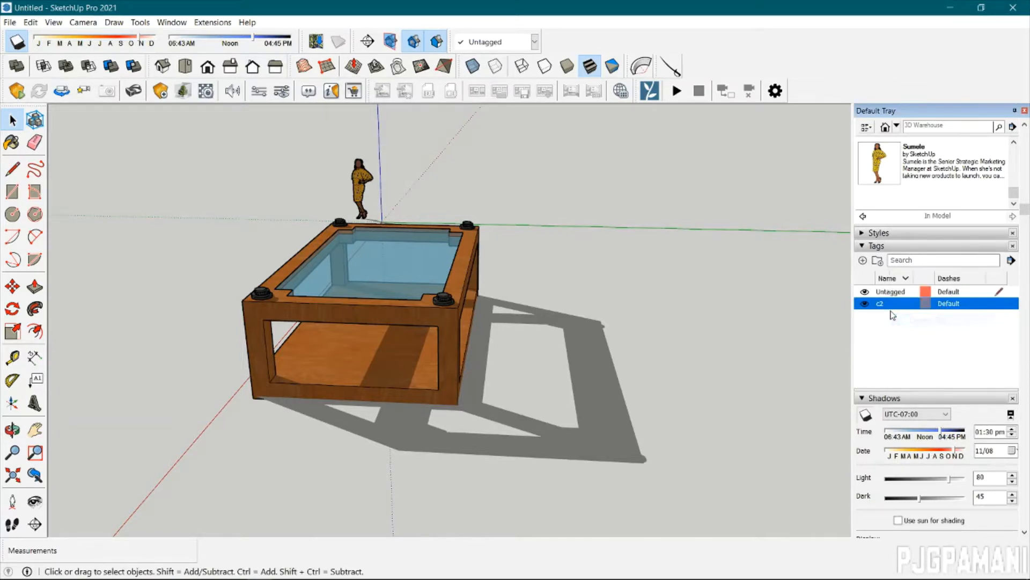
right_click(894, 304)
click(923, 321)
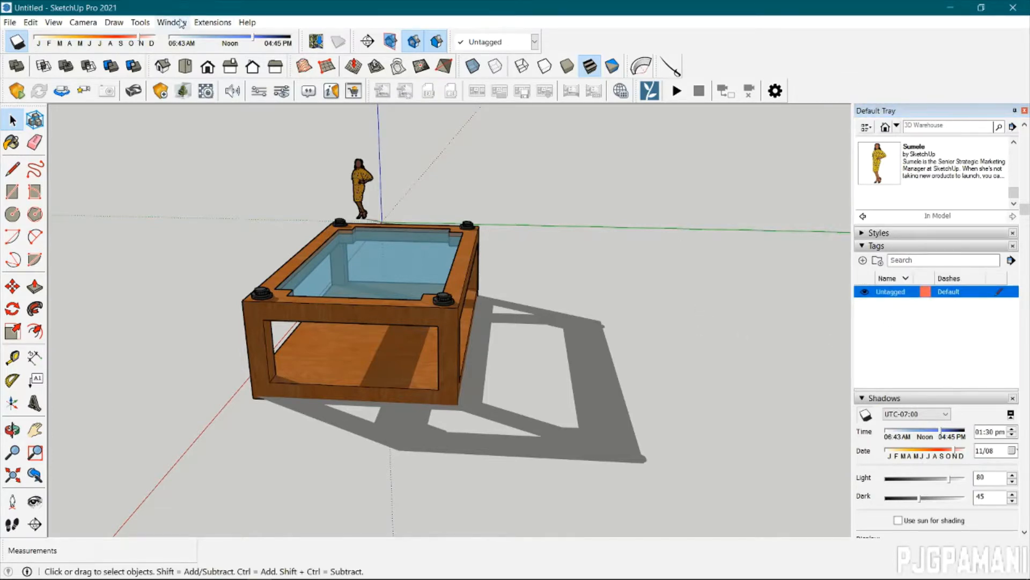
click(212, 22)
click(174, 22)
click(174, 22)
mouse_move(230, 40)
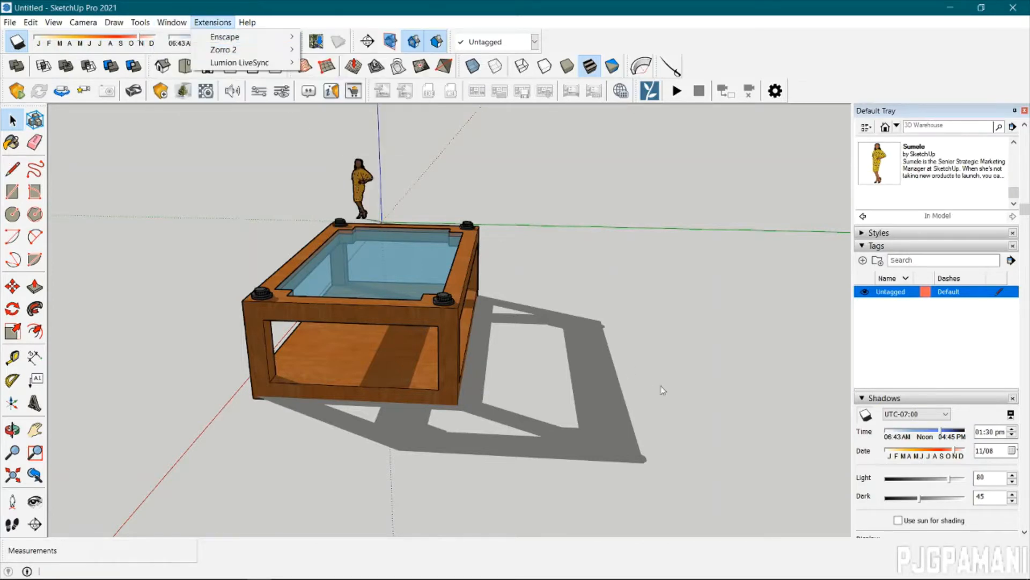
click(704, 393)
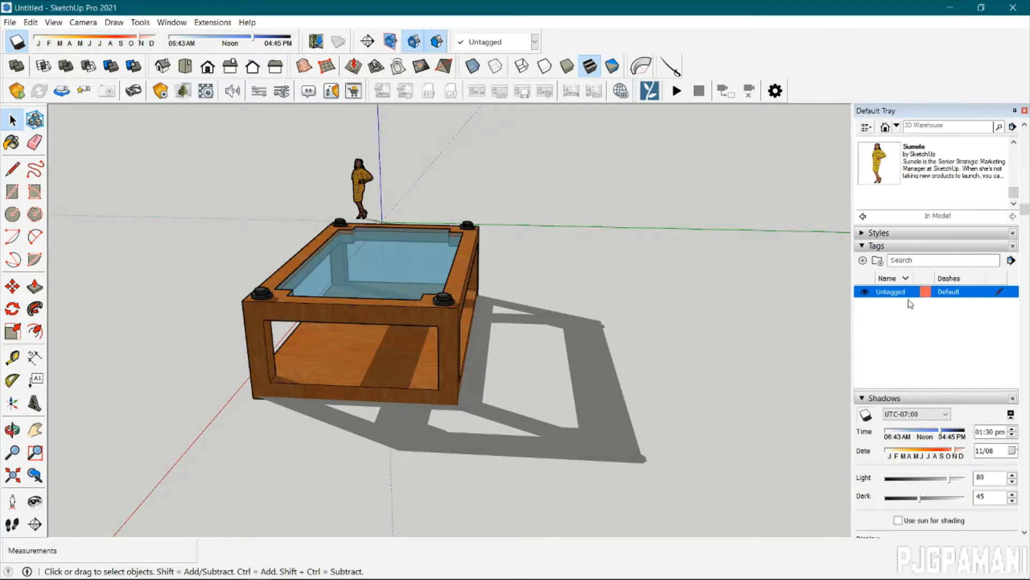
click(863, 259)
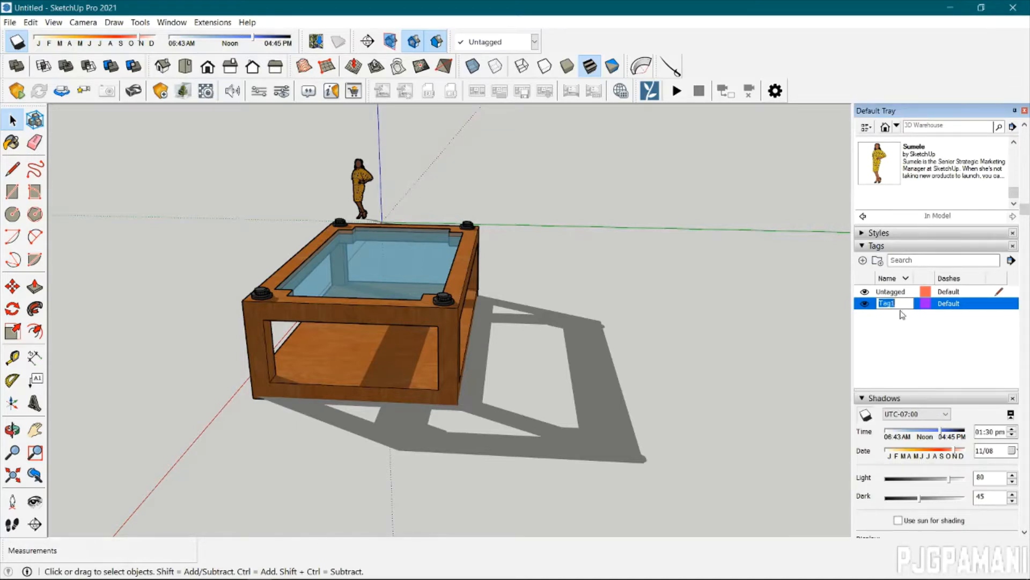
text(K)
click(925, 381)
right_click(906, 303)
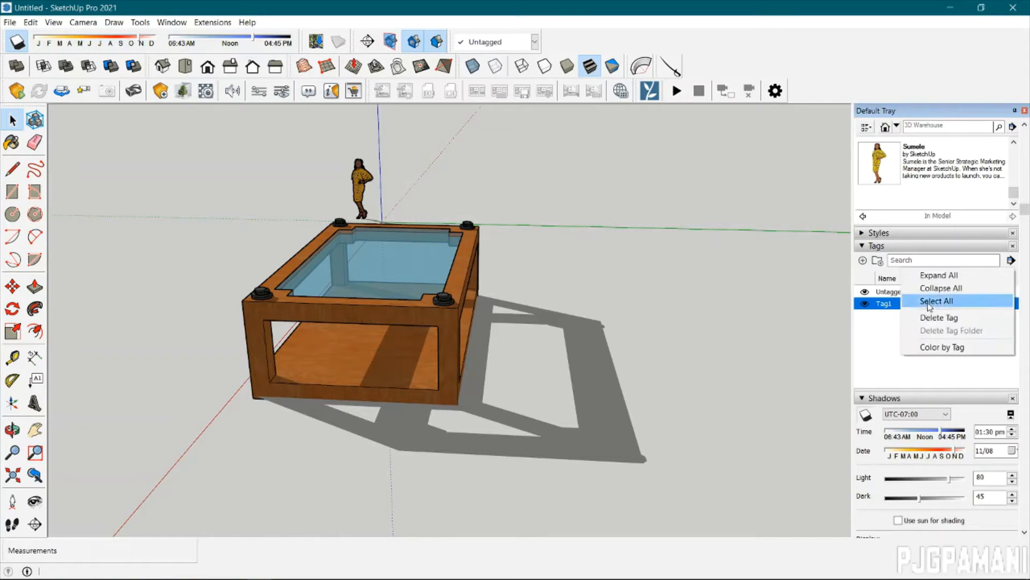
click(902, 314)
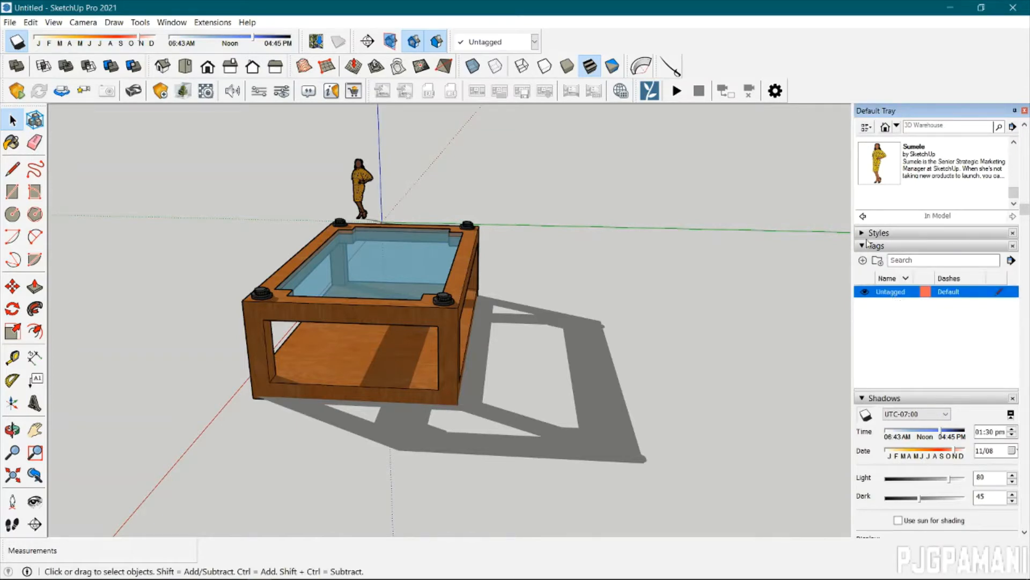
Add a new tag named LINES to the model.
click(869, 248)
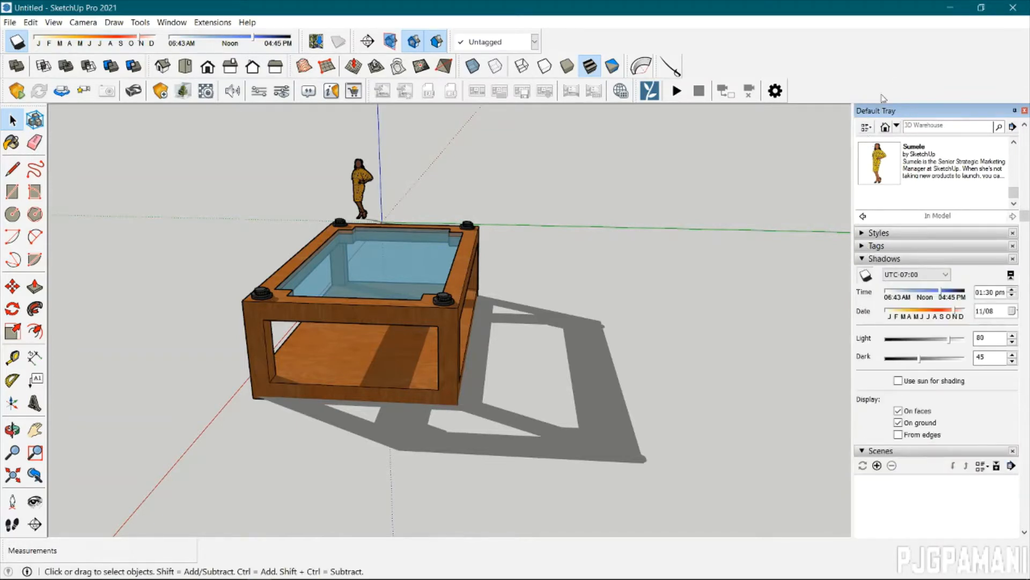
click(862, 247)
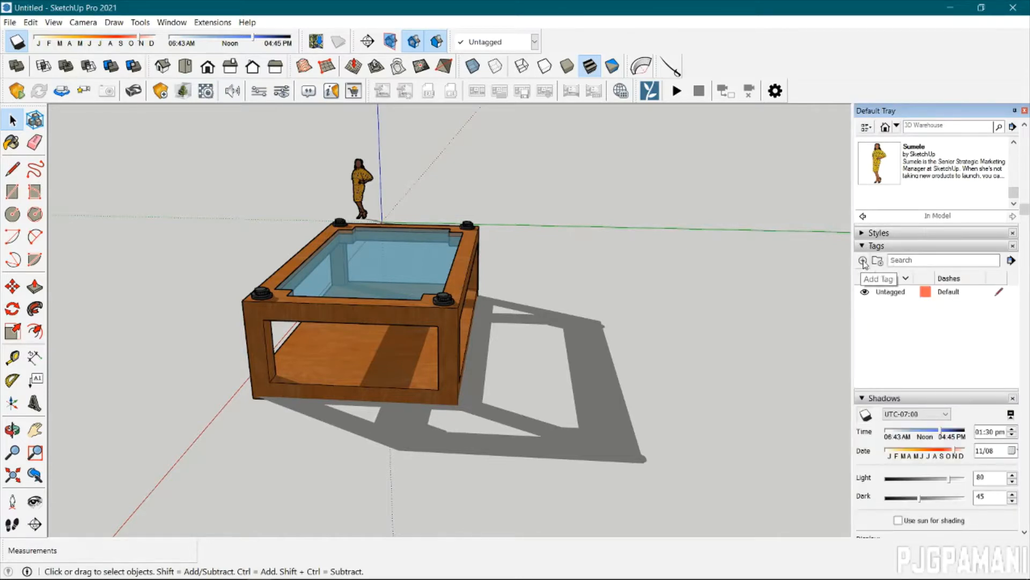
click(863, 260)
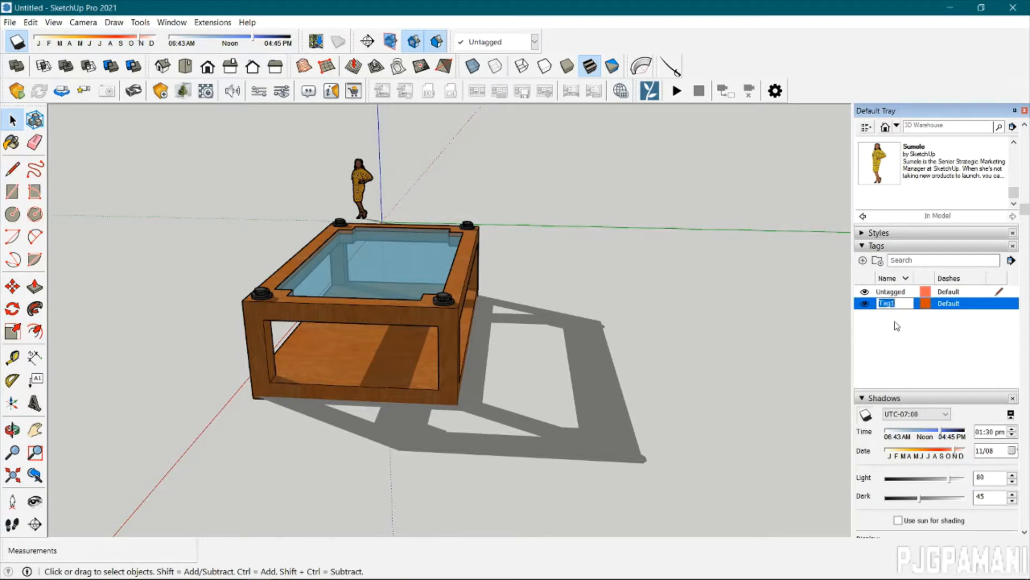
key(Caps_Lock)
text(LINES)
key(Return)
Change the LINES tag's color to purple using the color wheel.
click(925, 304)
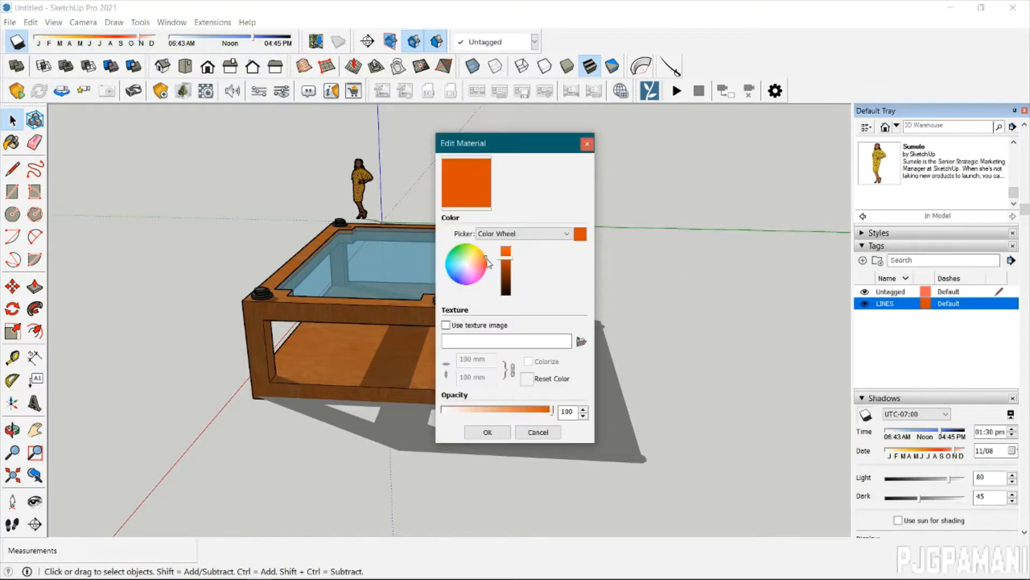
mouse_move(485, 258)
mouse_down()
mouse_move(460, 281)
mouse_move(471, 268)
mouse_move(475, 278)
mouse_move(507, 272)
mouse_up()
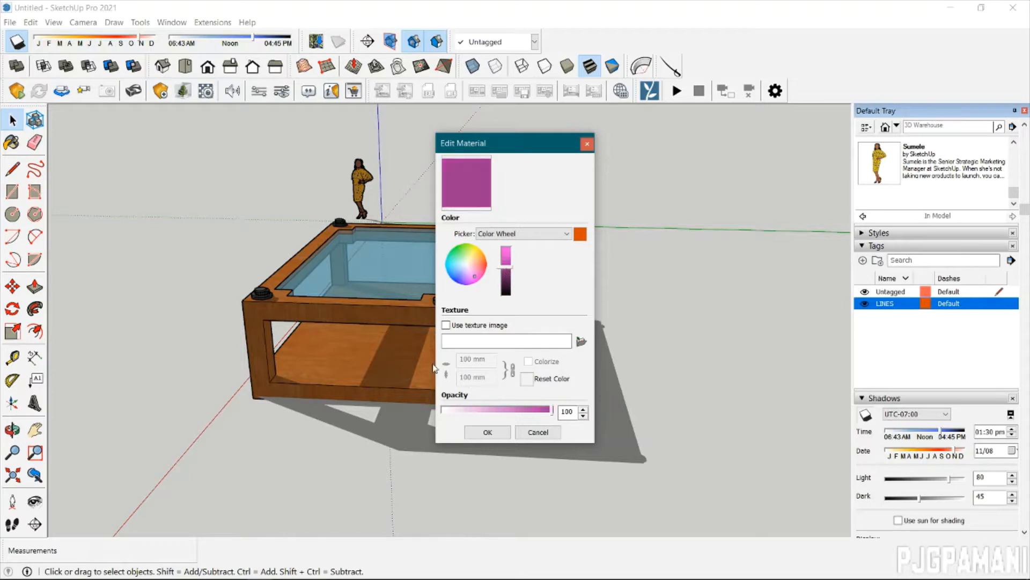
click(487, 432)
Assign the solid line style to the LINES tag and make it the active tag.
click(954, 304)
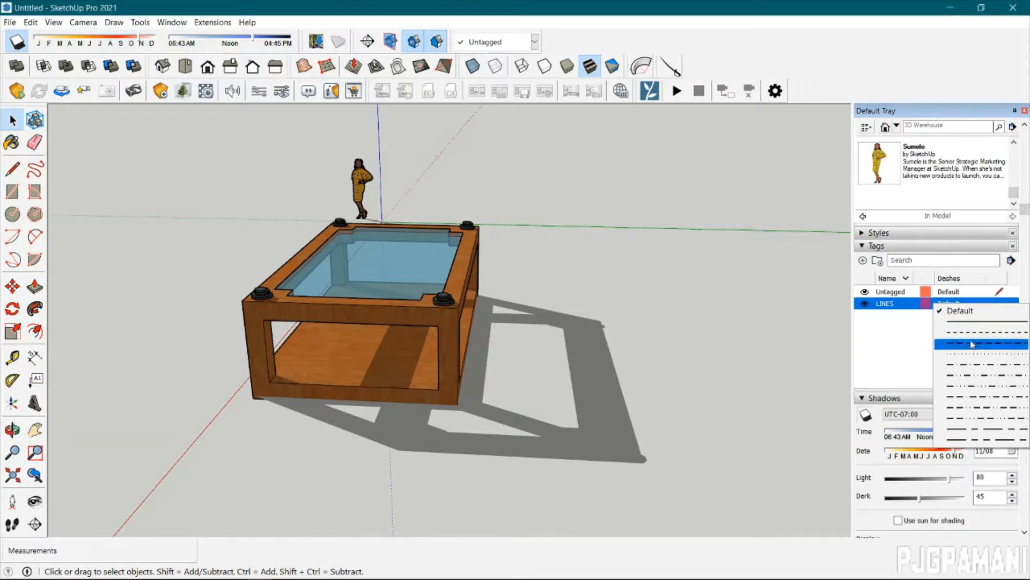
click(972, 322)
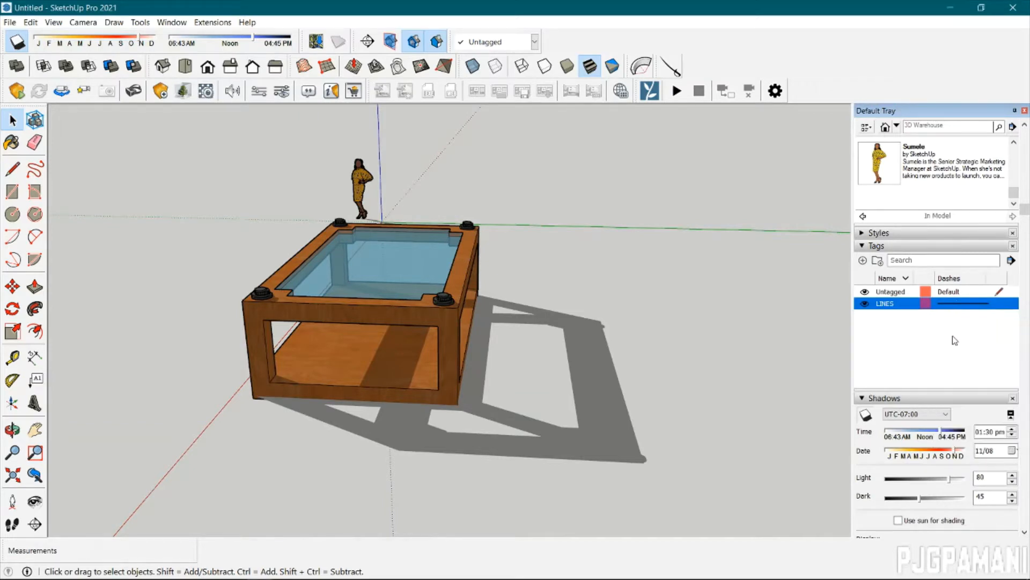
click(1000, 304)
Add a new tag named DIM and assign it a dashed line style.
click(862, 259)
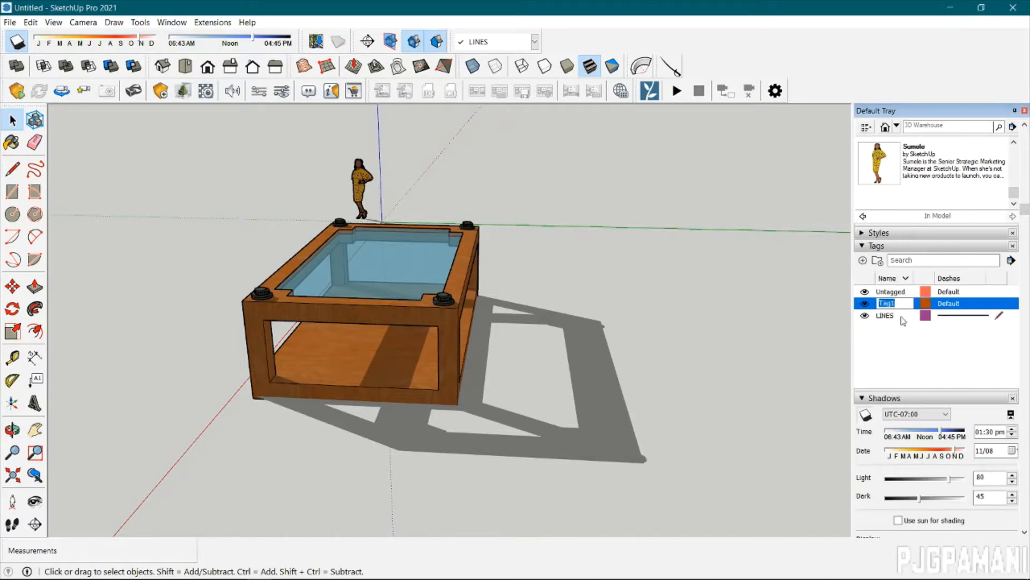
text(DIM)
key(Return)
click(954, 316)
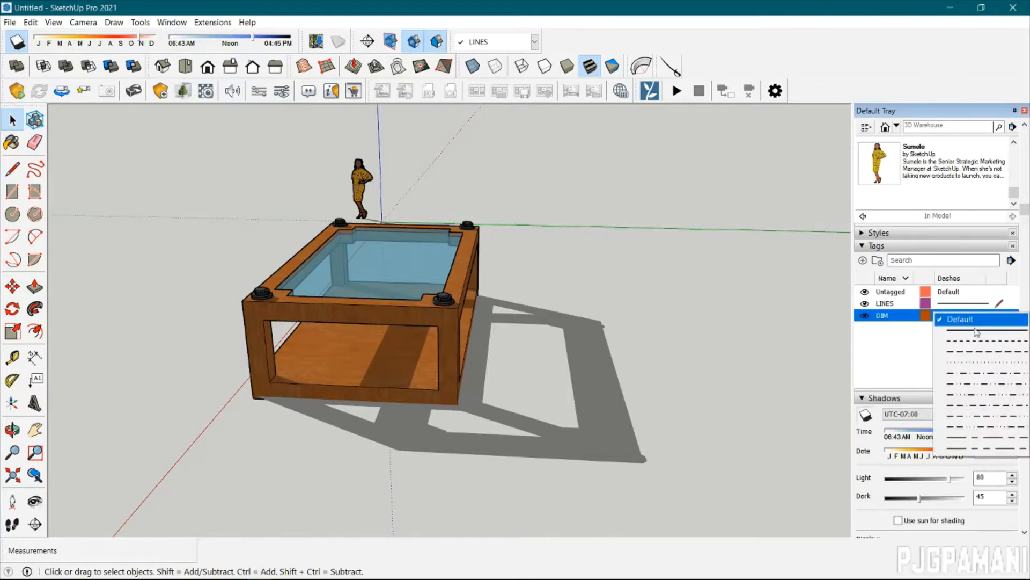
click(987, 352)
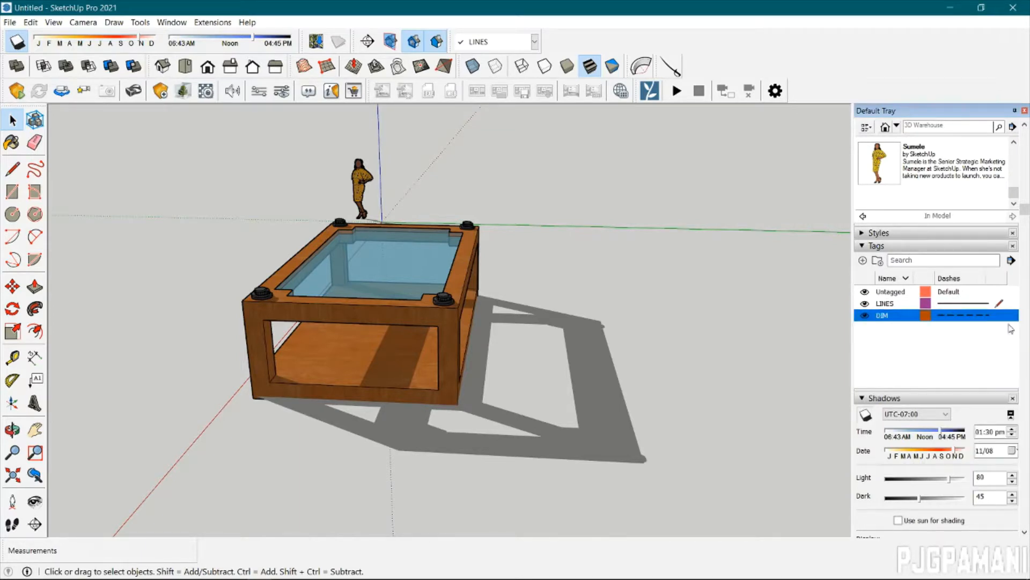
Make DIM the active tag, draw a line on the ground along the outer edge of the table's shadow and inspect its dashes.
click(1001, 317)
key(l)
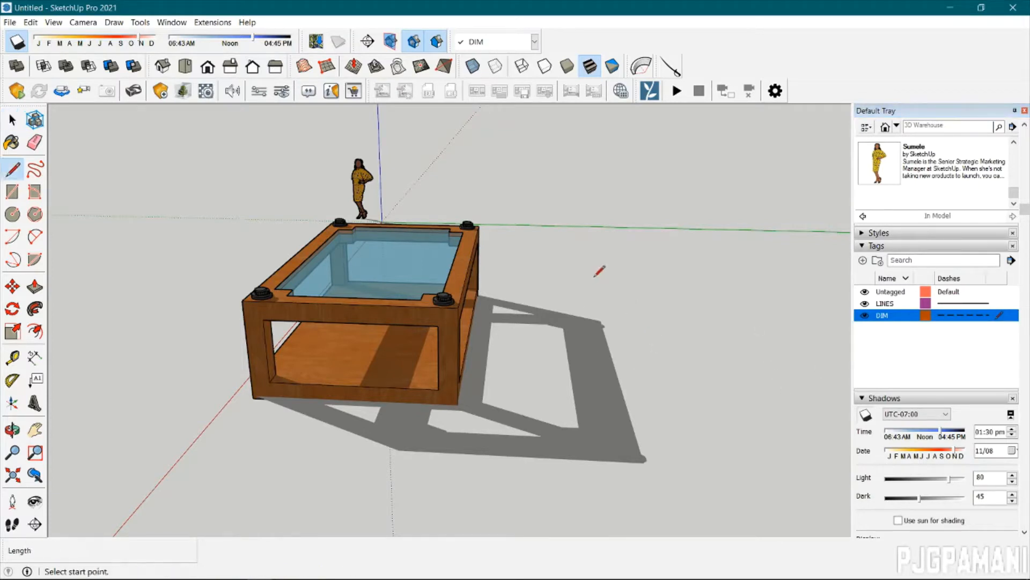
click(585, 254)
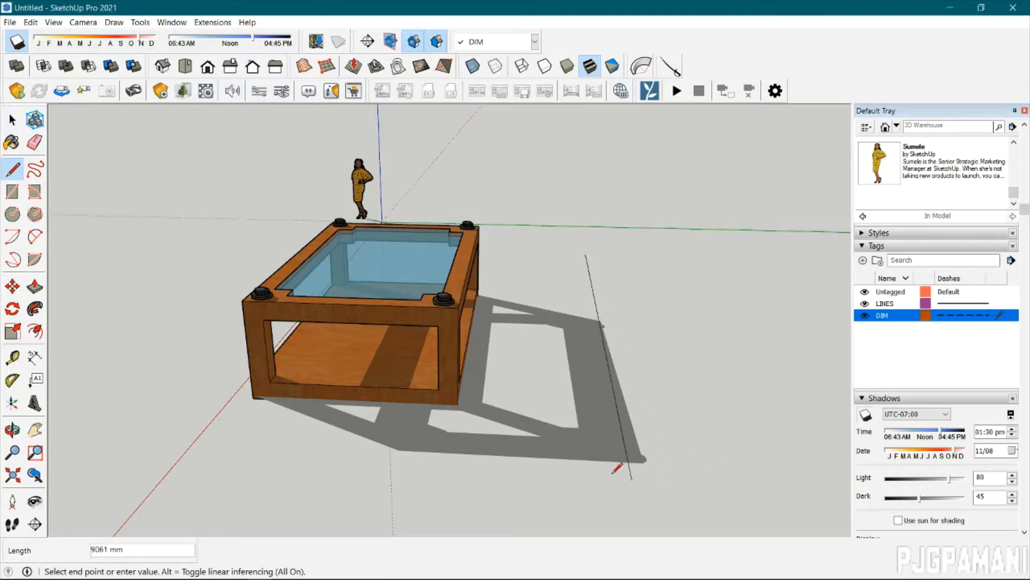
click(656, 465)
scroll(660, 414, up, 3)
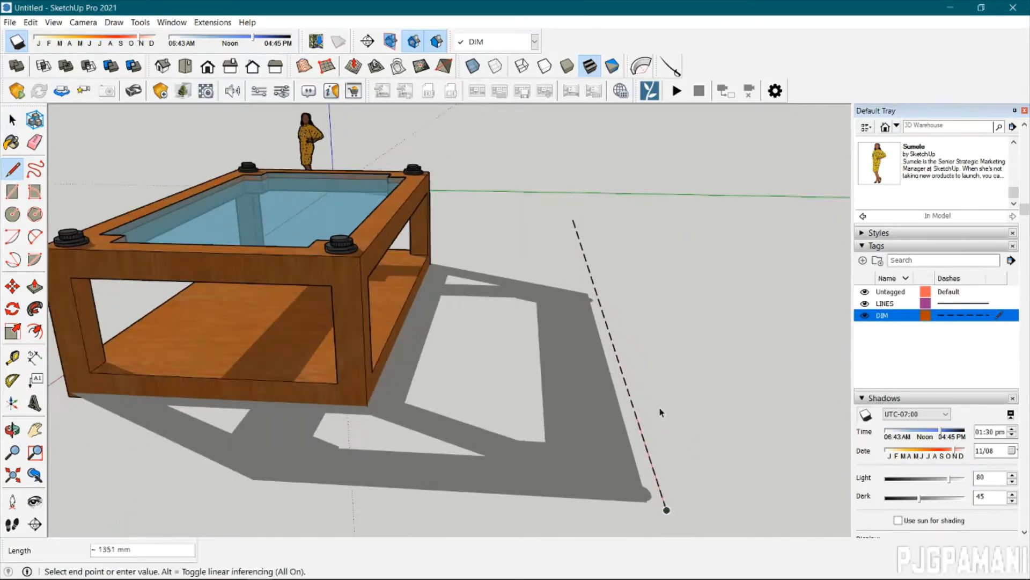
key(space)
scroll(669, 394, up, 2)
scroll(609, 380, up, 5)
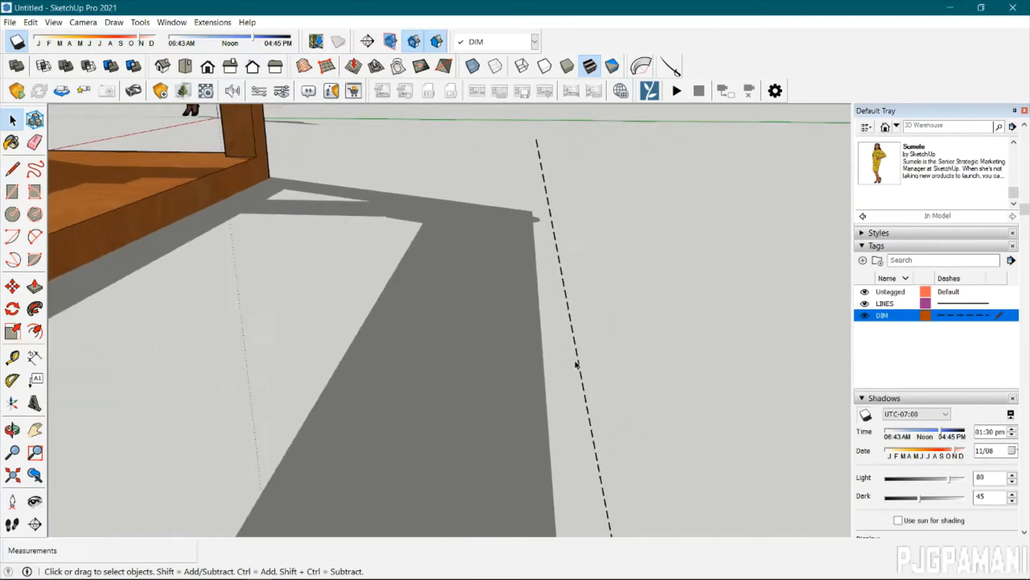
scroll(590, 354, down, 6)
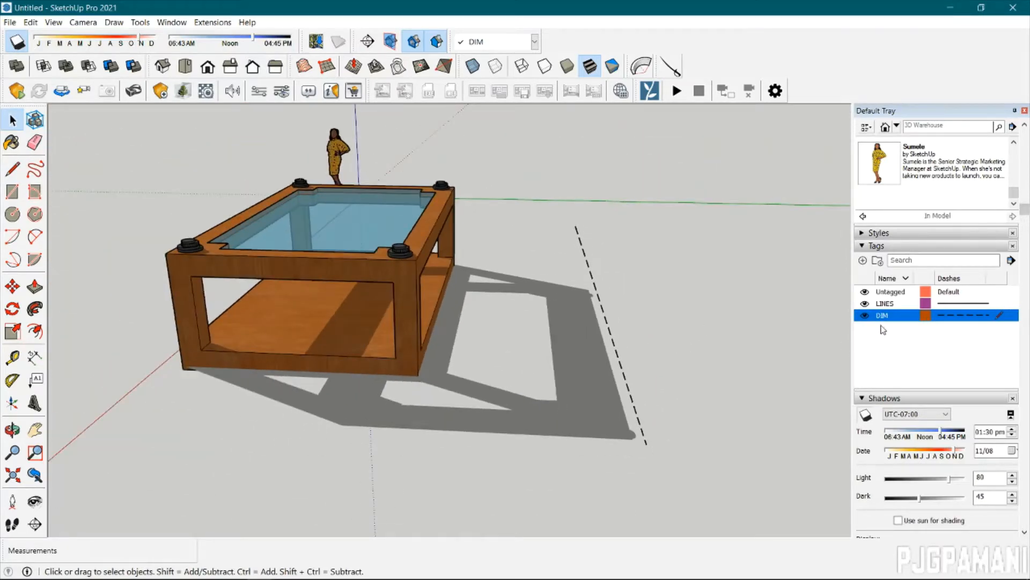
Make LINES the active tag, draw a solid line on the ground beside the dashed one and compare both line styles.
click(1002, 304)
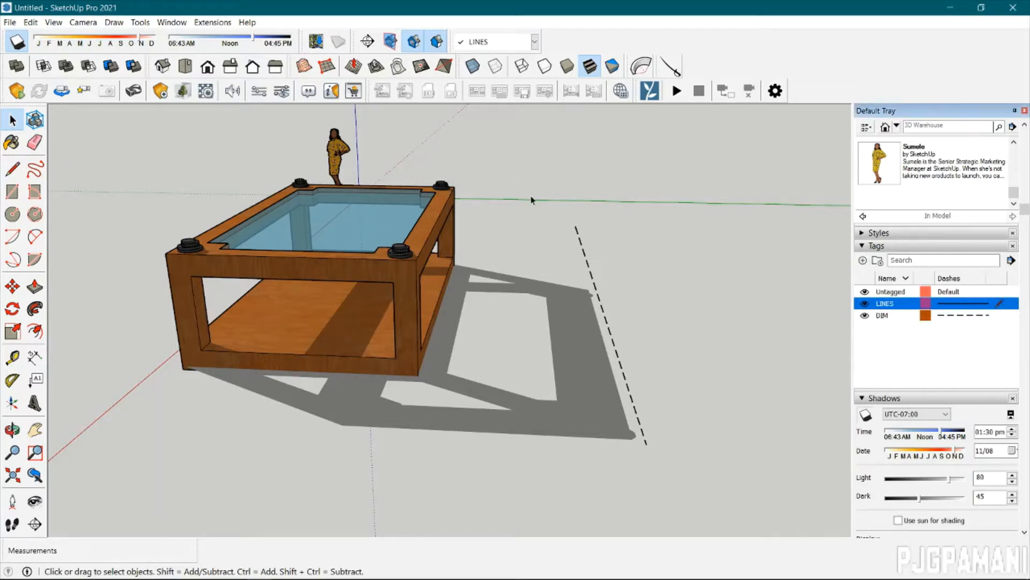
key(l)
click(623, 225)
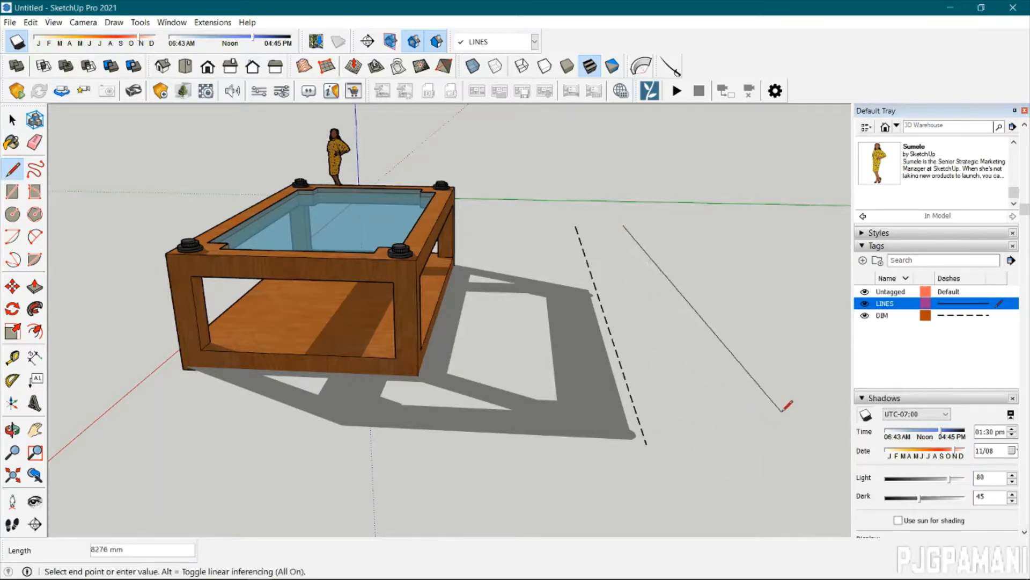
click(745, 422)
scroll(733, 371, down, 2)
key(space)
scroll(768, 369, up, 6)
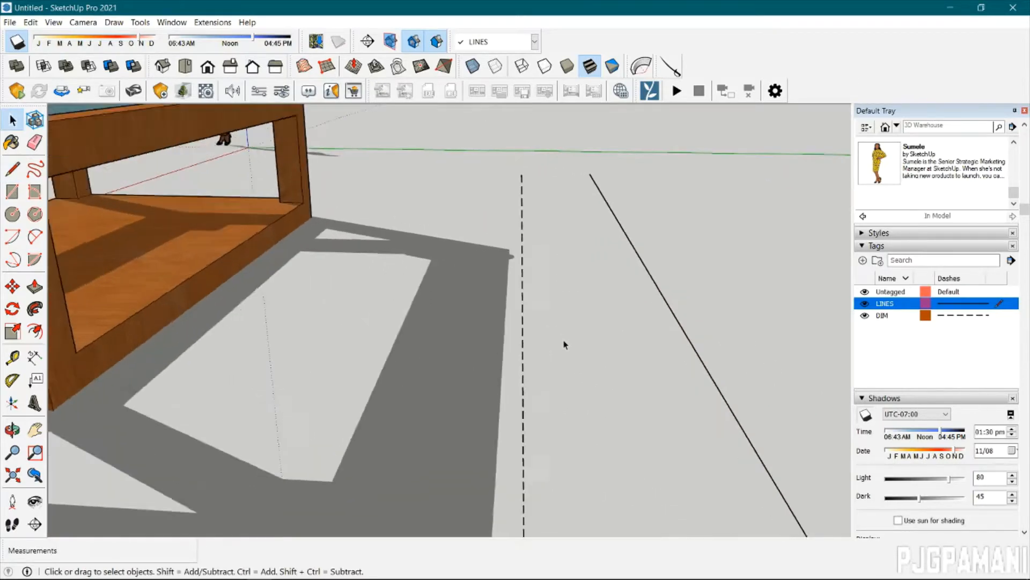
scroll(423, 346, up, 5)
scroll(586, 376, down, 5)
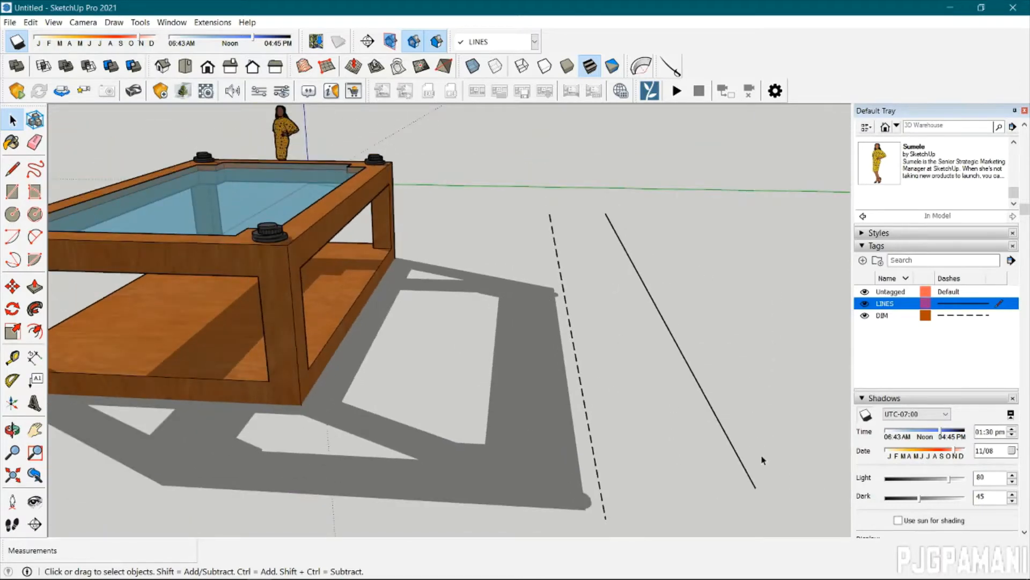
middle_drag(721, 479, 722, 441)
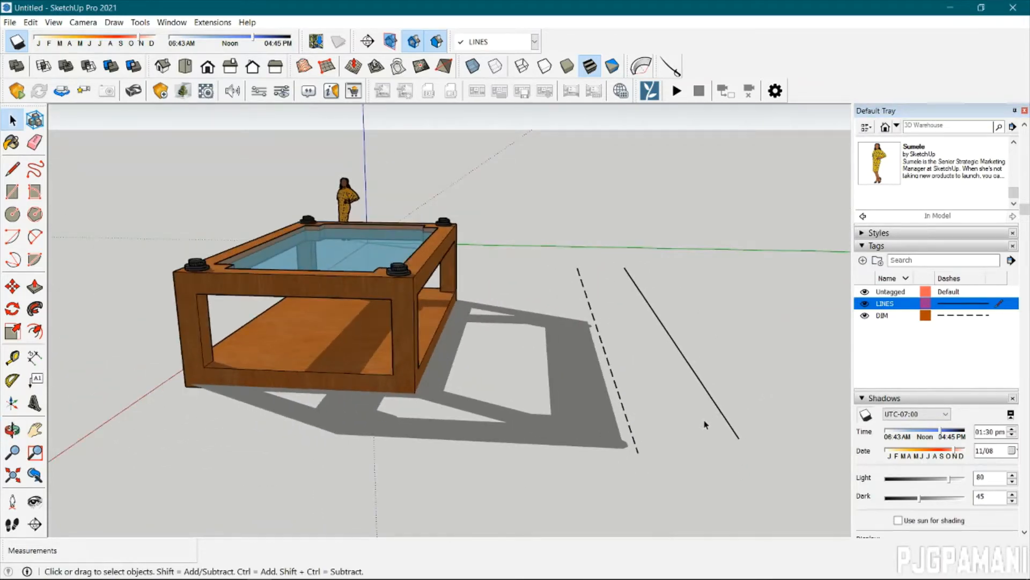
middle_drag(707, 429, 676, 457)
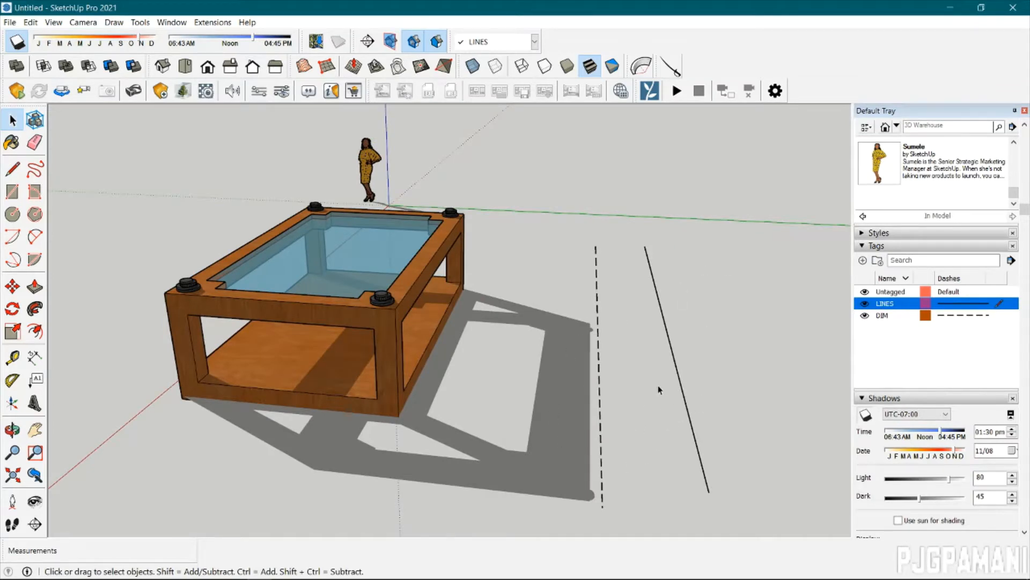
Delete the dashed and solid lines drawn on the ground beside the table.
drag(561, 413, 554, 437)
key(Delete)
scroll(533, 405, down, 4)
scroll(597, 391, up, 5)
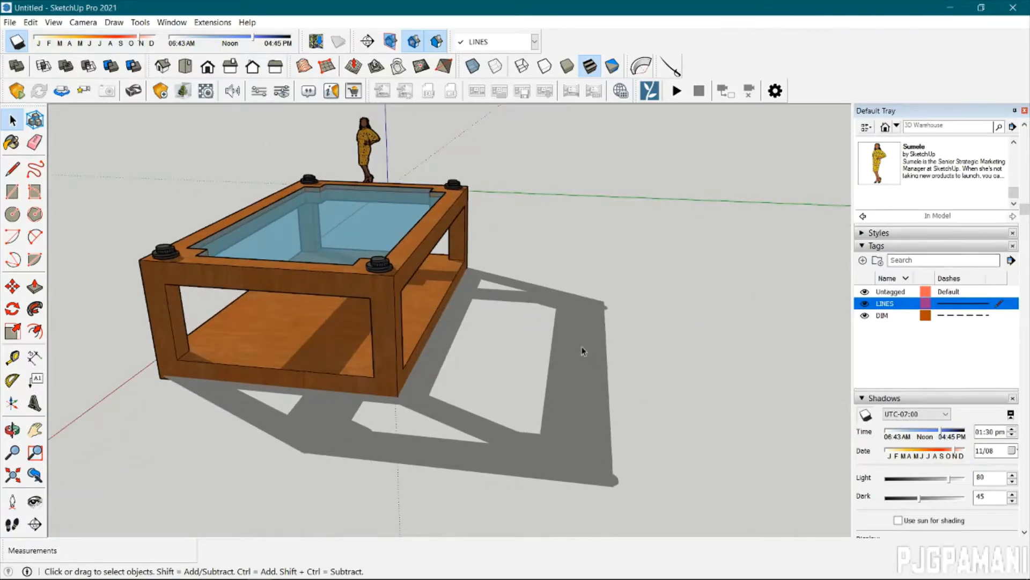
Review the remaining tray sections down to the Outliner and the list of panels available for the Default Tray.
scroll(924, 421, down, 4)
scroll(927, 300, up, 2)
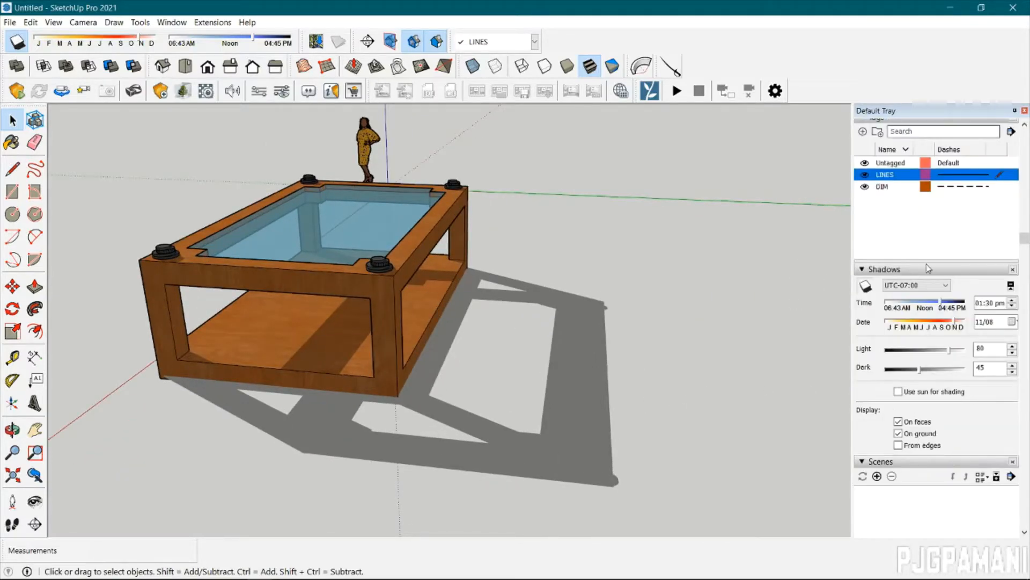
scroll(924, 212, up, 2)
scroll(945, 322, down, 10)
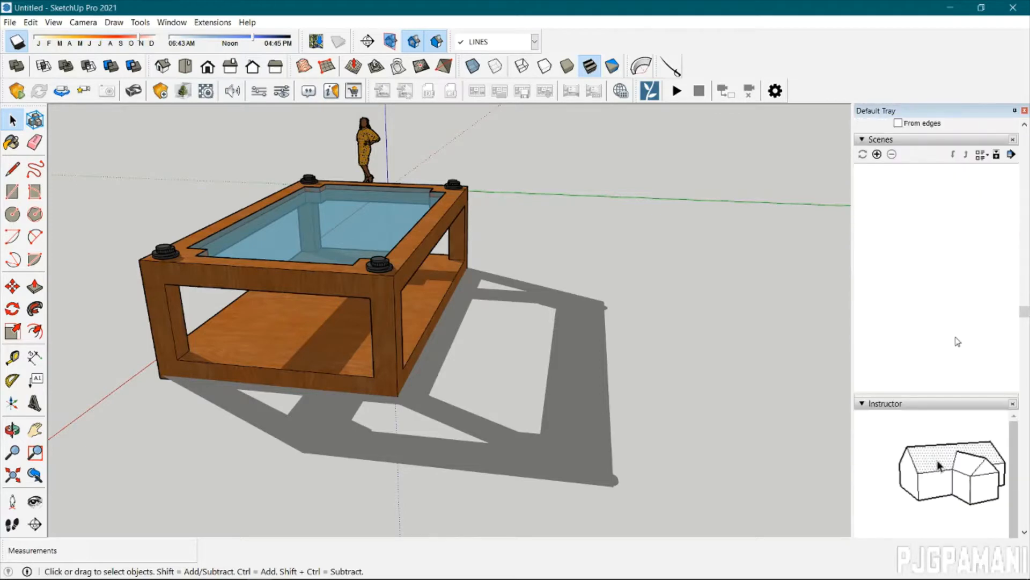
scroll(963, 352, down, 5)
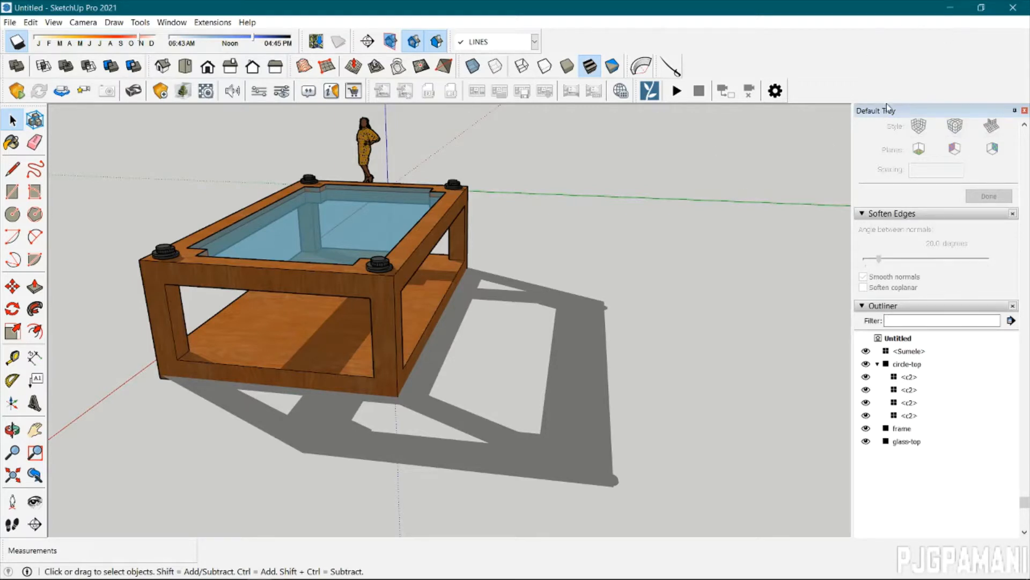
click(861, 306)
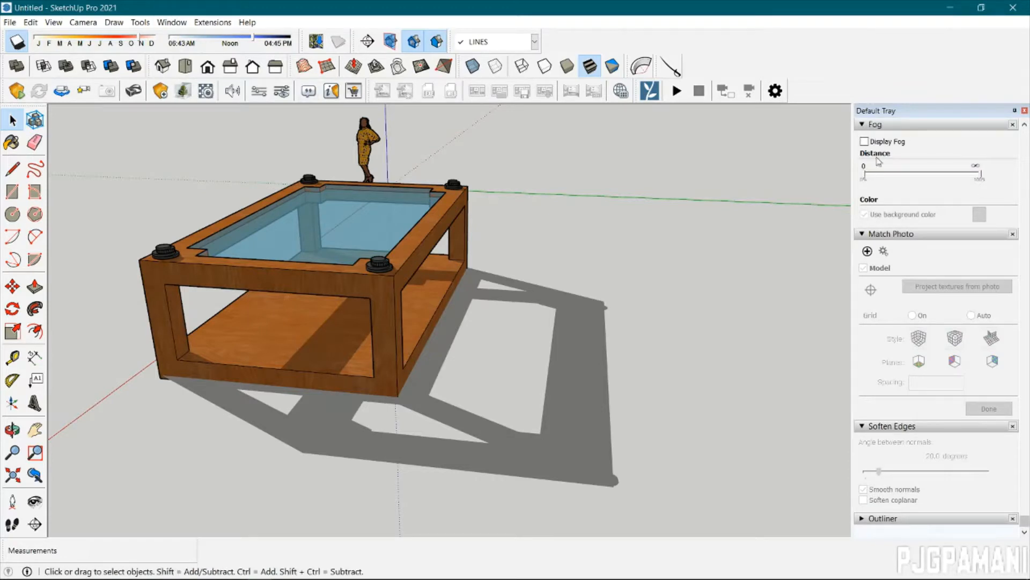
click(172, 22)
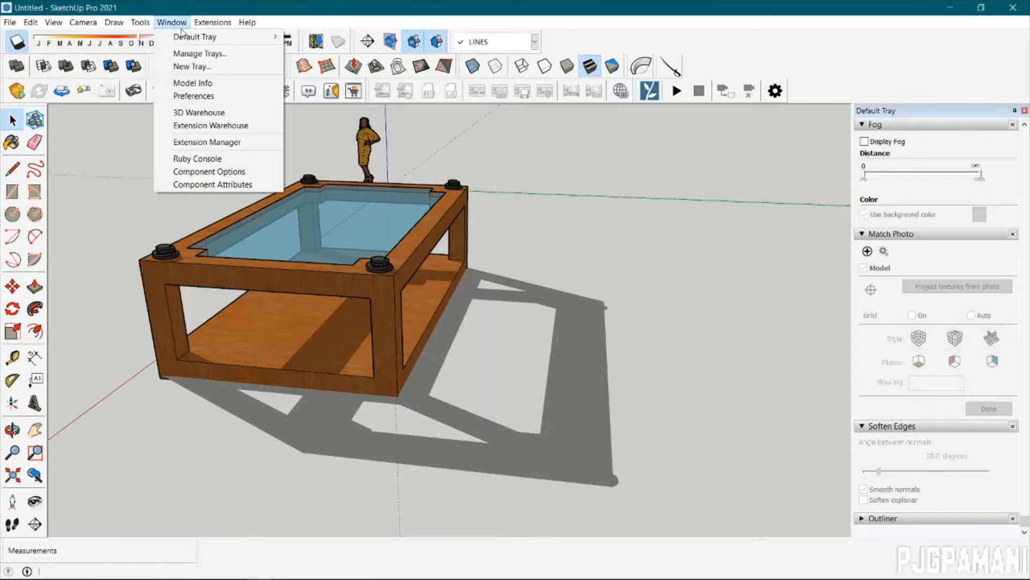
mouse_move(209, 37)
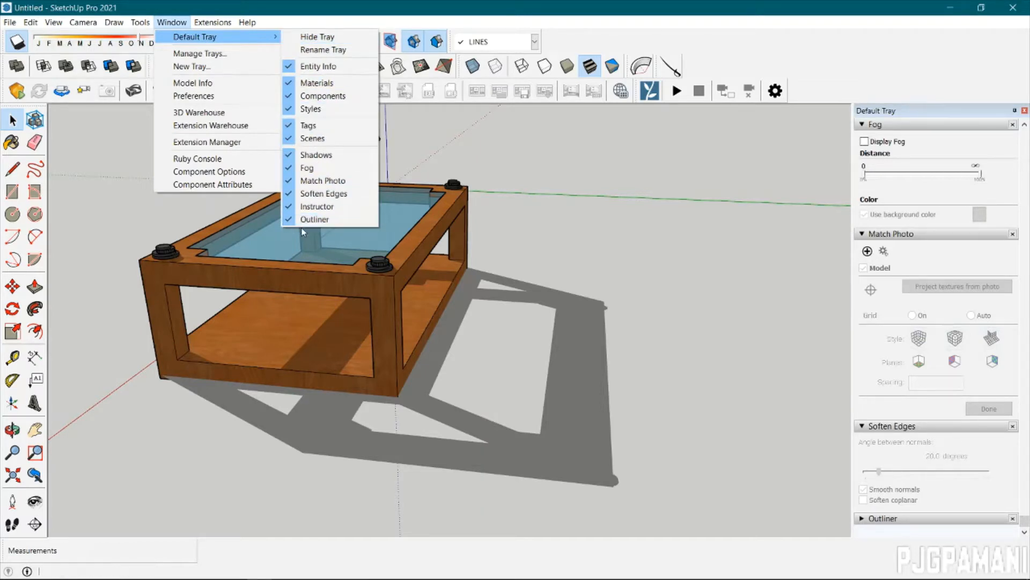
click(690, 289)
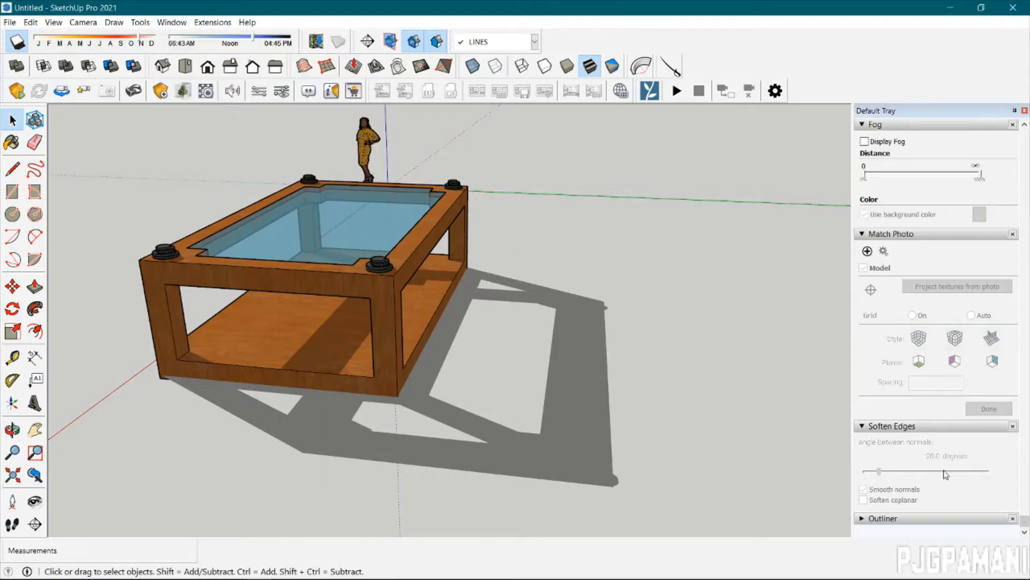
click(876, 519)
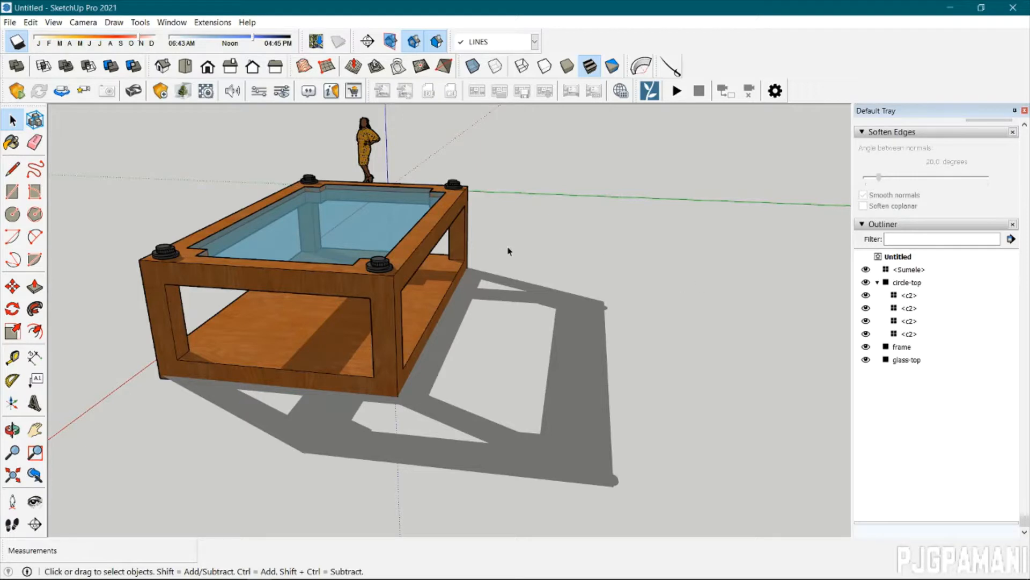
key(e)
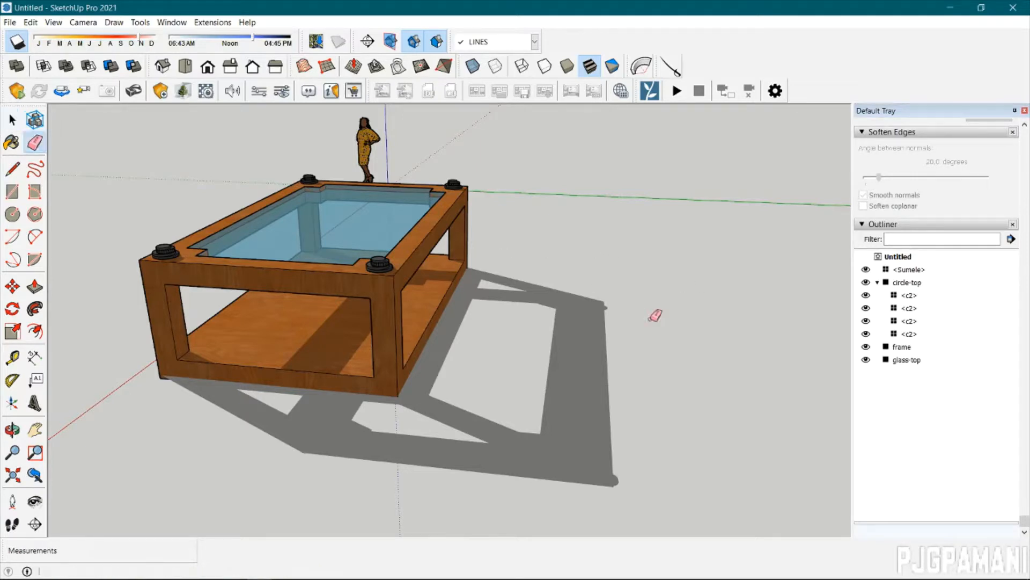
key(r)
click(615, 275)
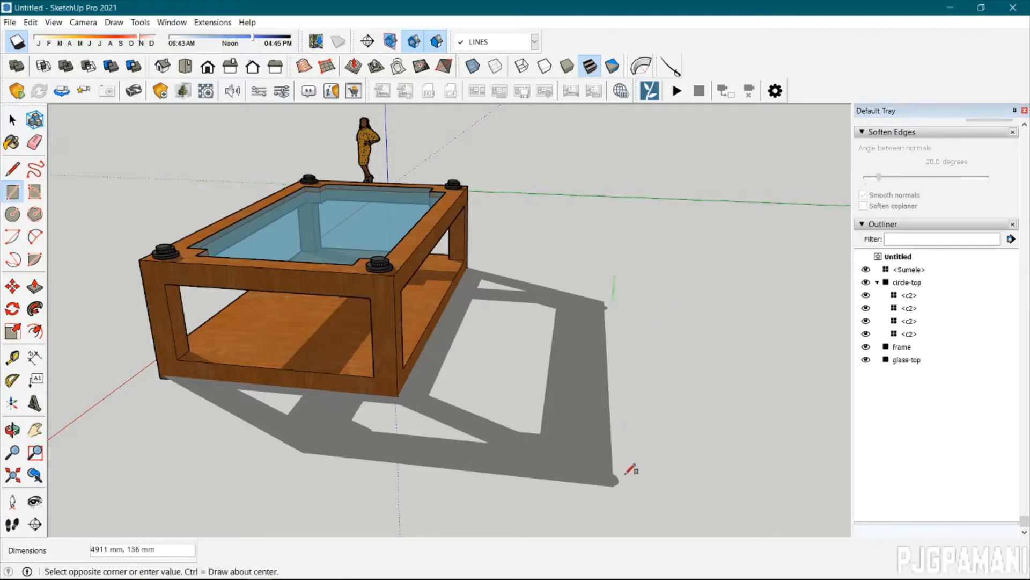
scroll(808, 466, down, 1)
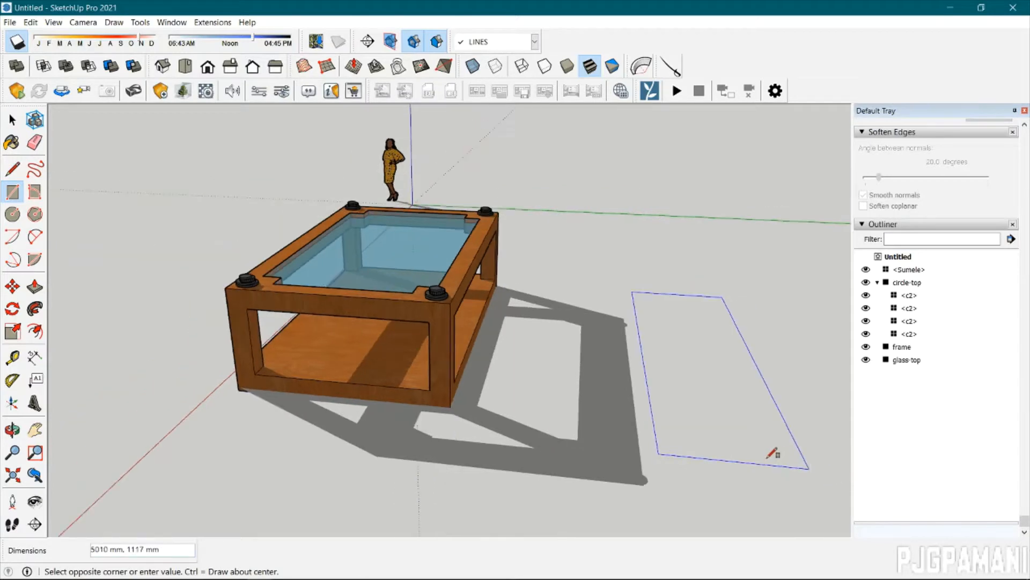
scroll(804, 456, down, 1)
middle_drag(789, 441, 599, 451)
right_click(610, 453)
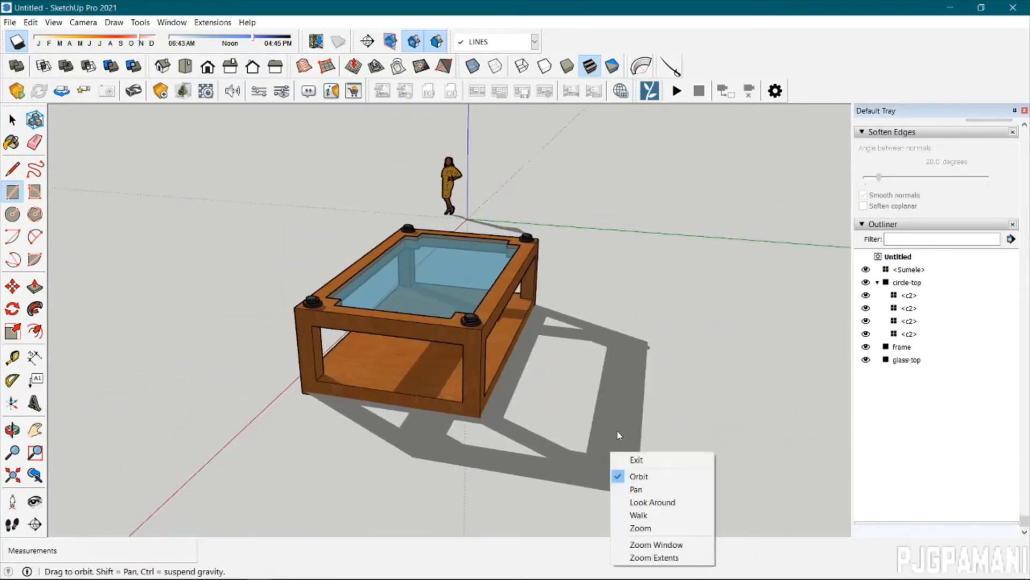
click(627, 373)
Draw a rectangle about 5610 mm by 3894 mm on the ground beside the coffee table's shadow.
shift+middle_drag(717, 357, 402, 278)
middle_drag(551, 414, 618, 401)
drag(638, 373, 469, 374)
middle_drag(467, 374, 504, 416)
key(r)
click(322, 281)
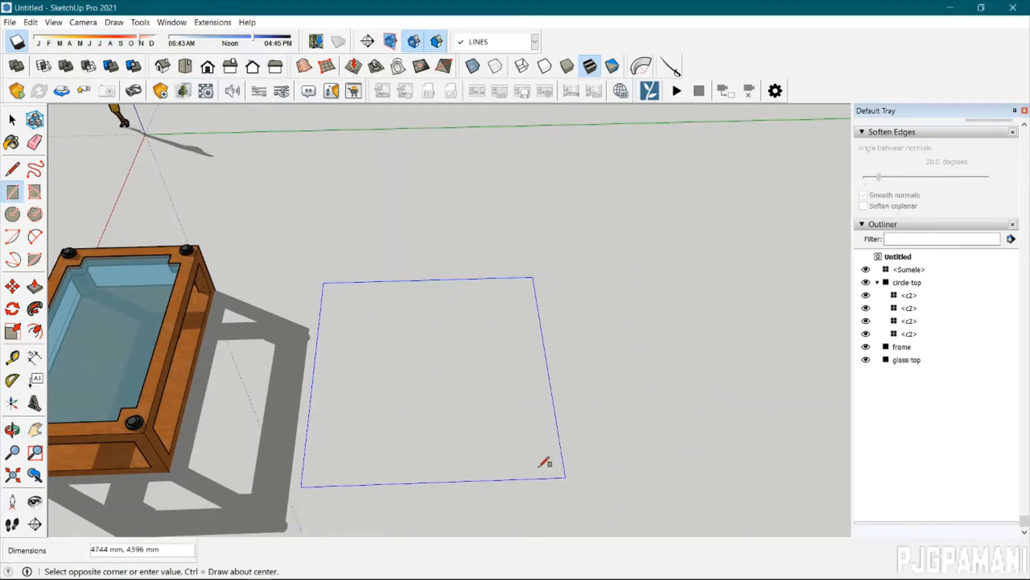
click(527, 514)
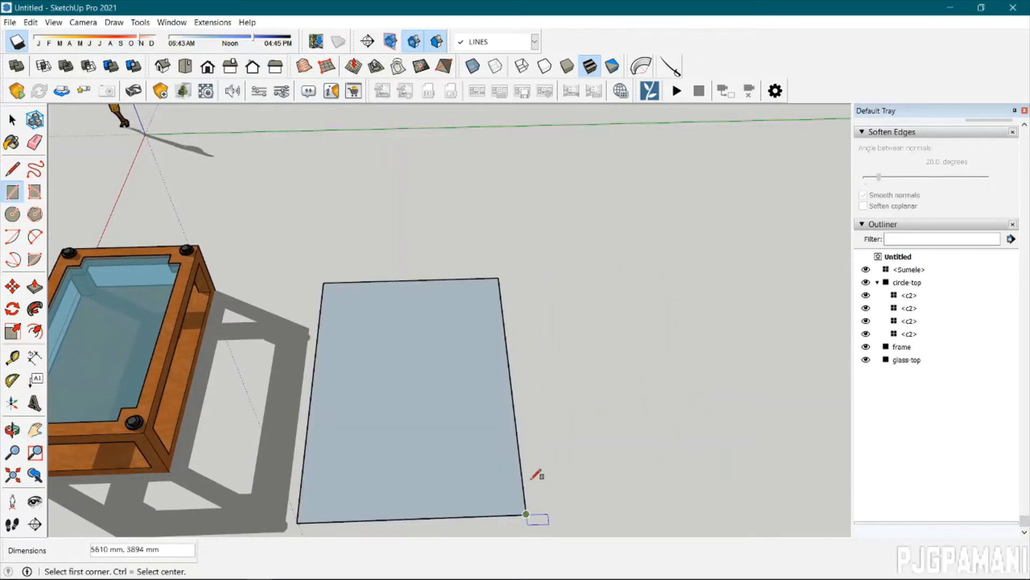
Push/Pull the rectangle up 38 mm and raise its top face another 1549 mm to form a box.
key(p)
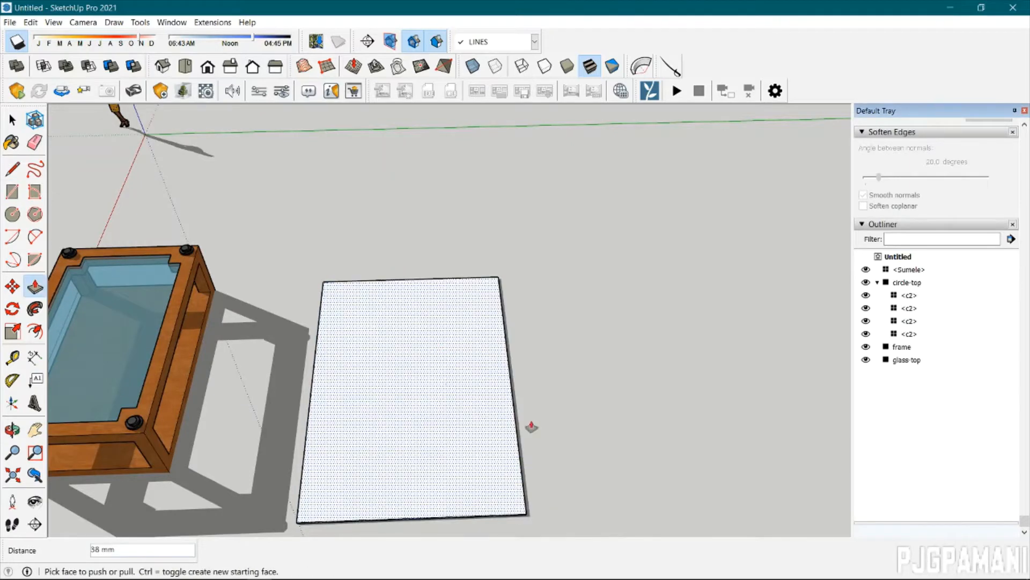
middle_drag(531, 427, 422, 377)
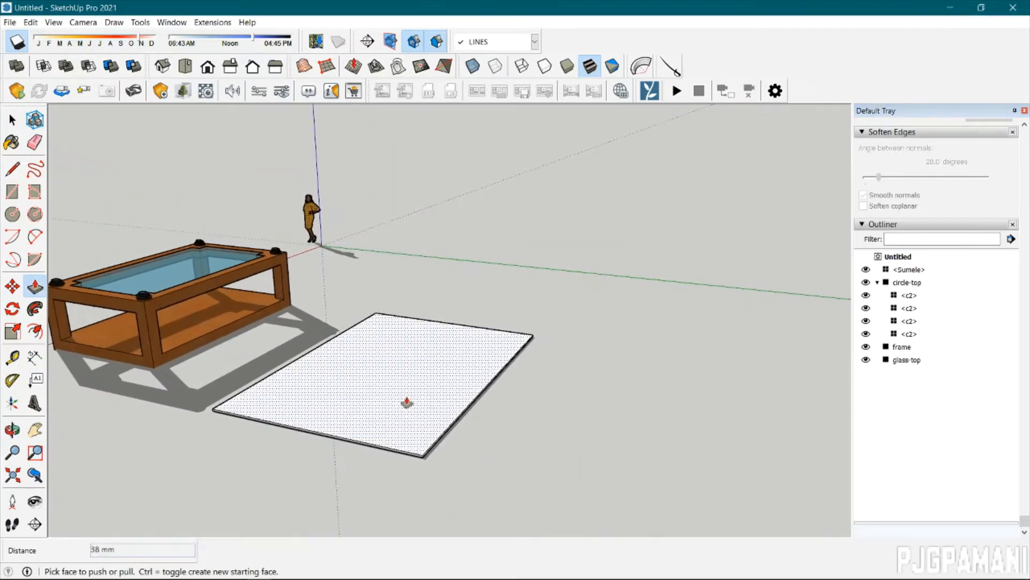
click(407, 403)
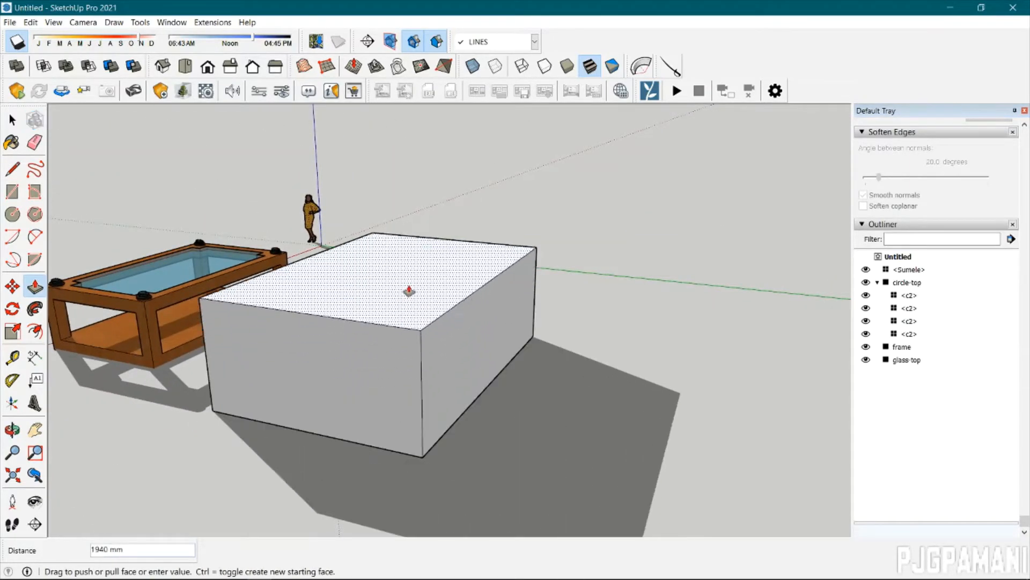
click(410, 304)
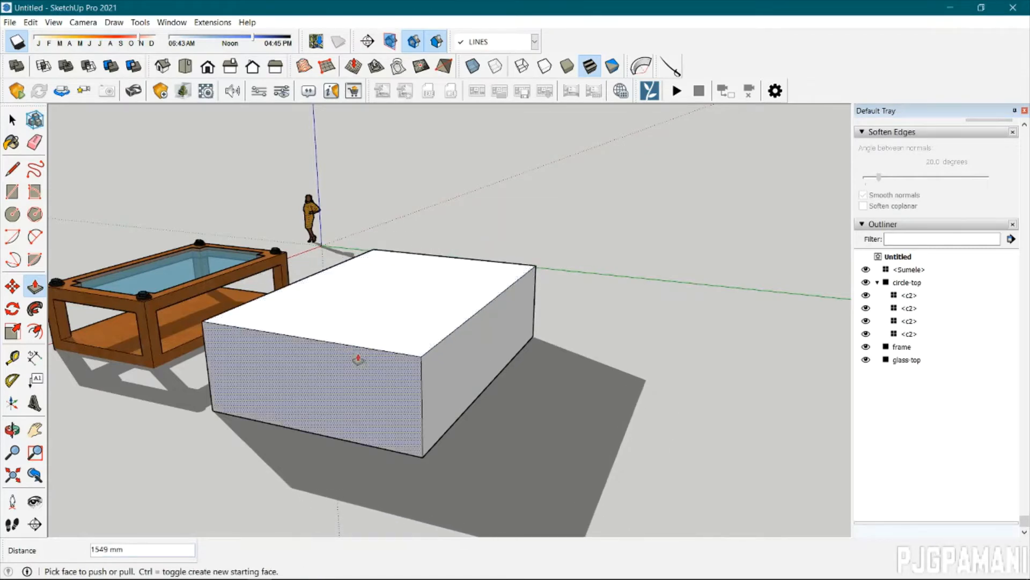
scroll(358, 359, up, 2)
key(space)
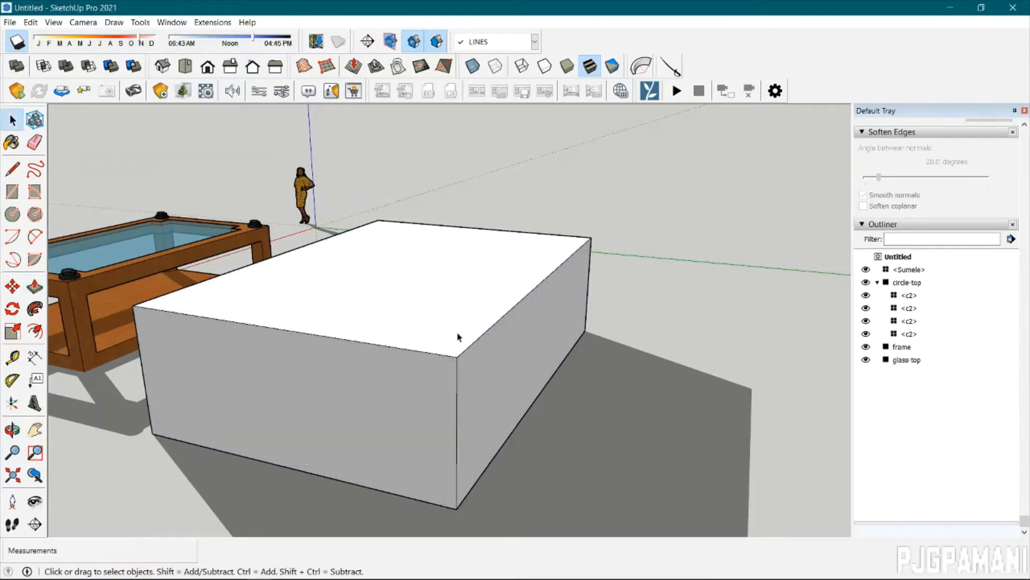
Offset the outline of the box's top face inward to create a border.
middle_drag(458, 336, 501, 420)
key(f)
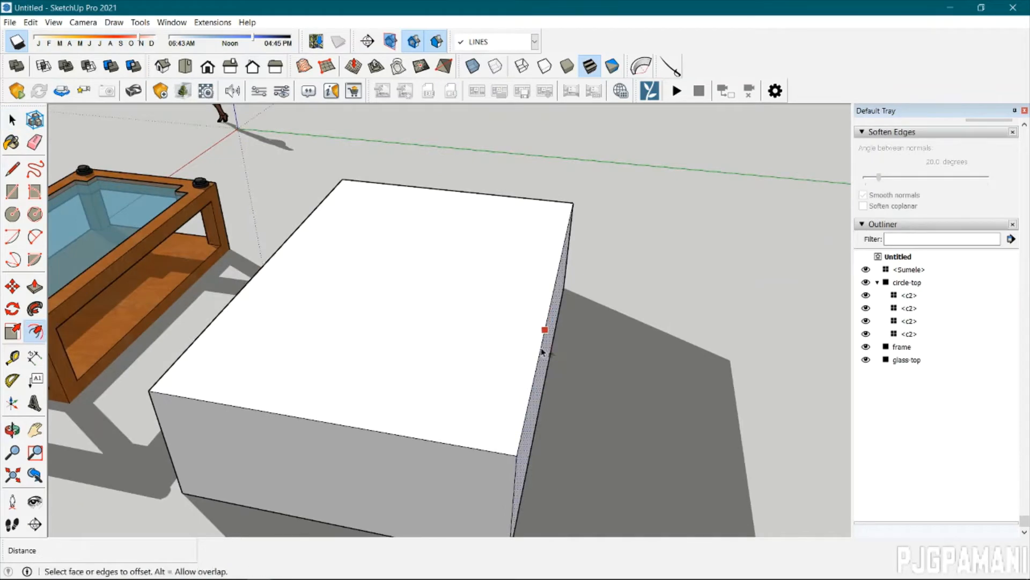
click(544, 326)
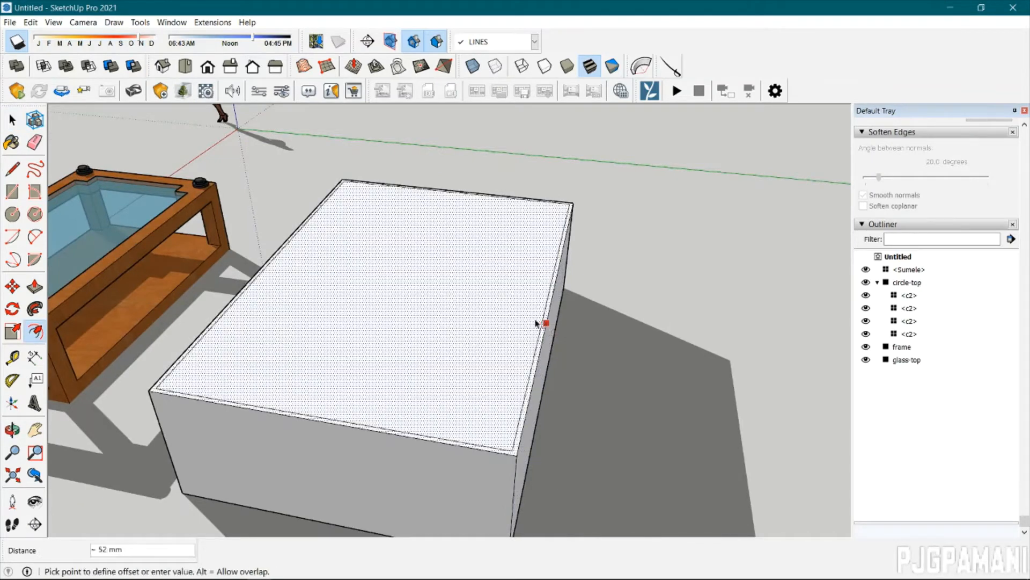
text(25)
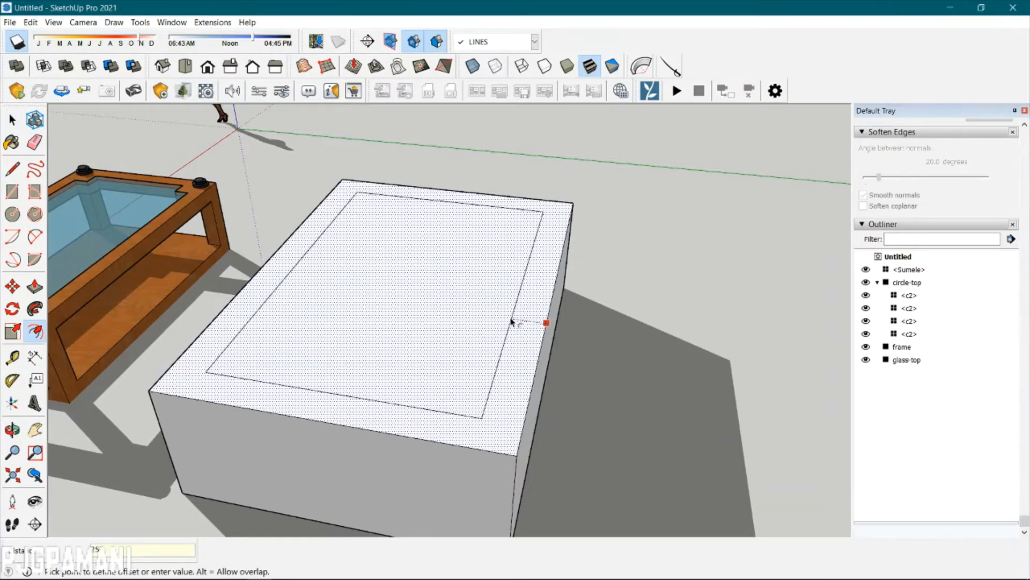
key(Return)
middle_drag(510, 322, 520, 387)
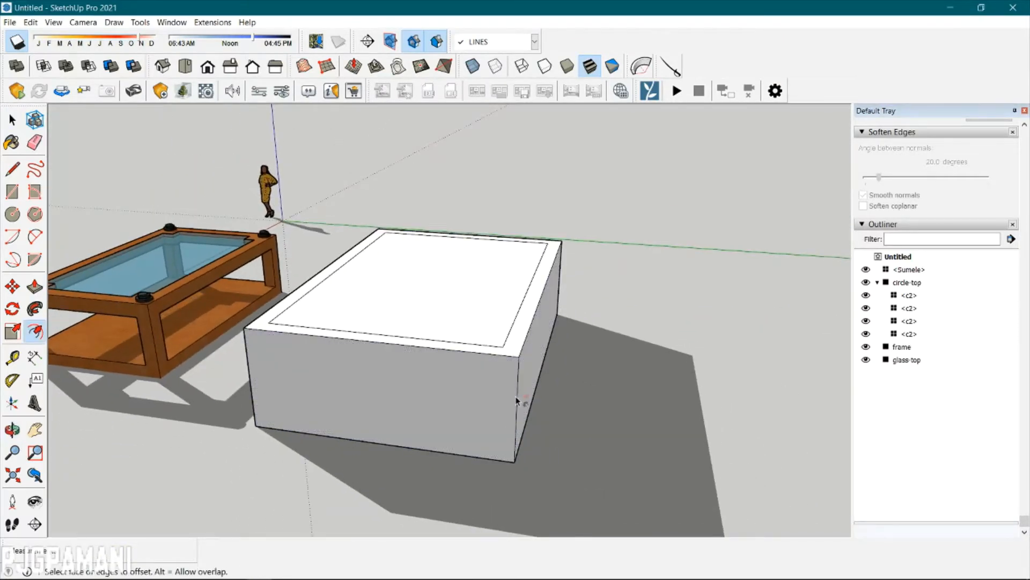
Offset the outline of the box's short front face inward to leave a frame around it.
click(511, 390)
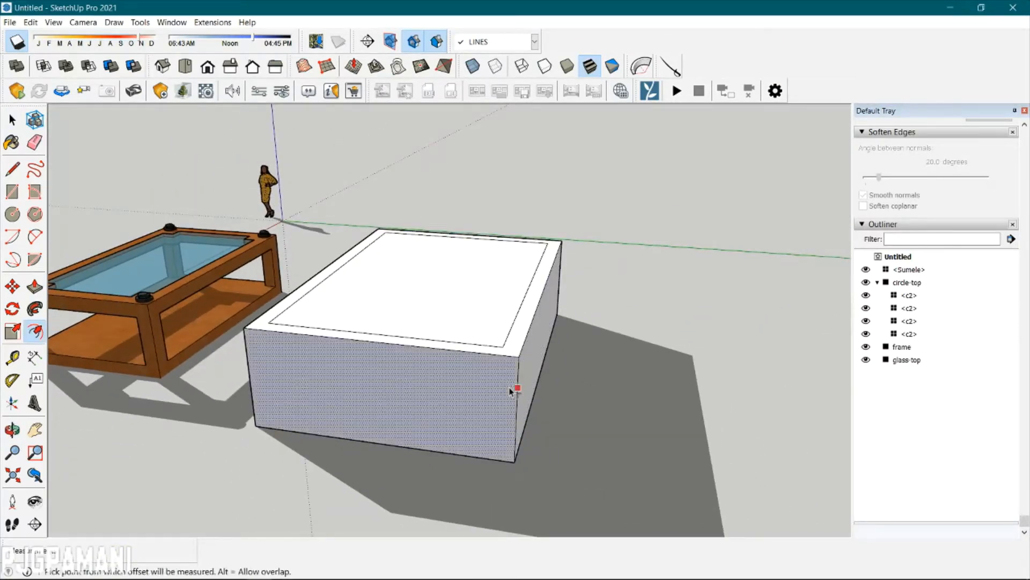
click(518, 388)
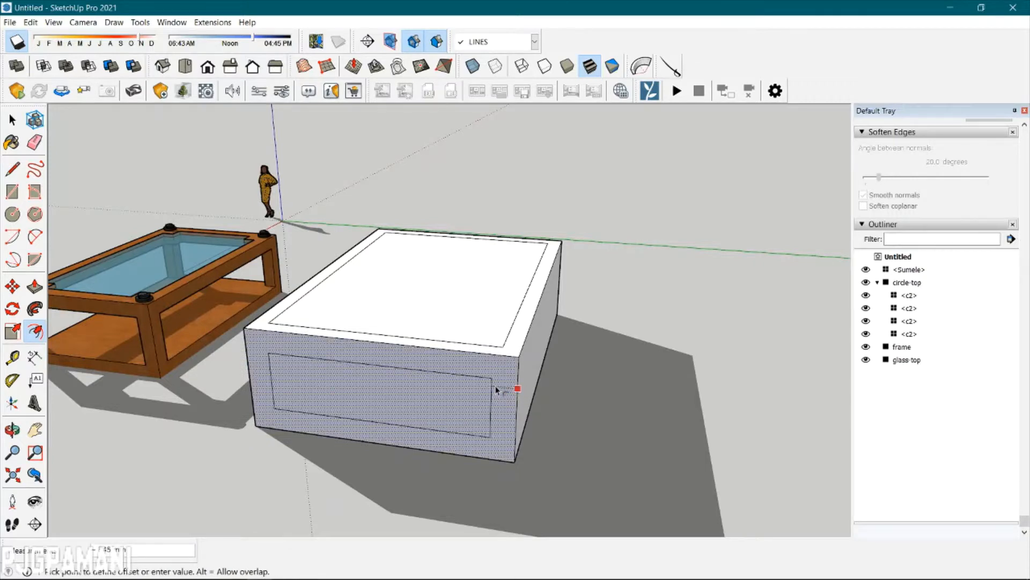
key(Return)
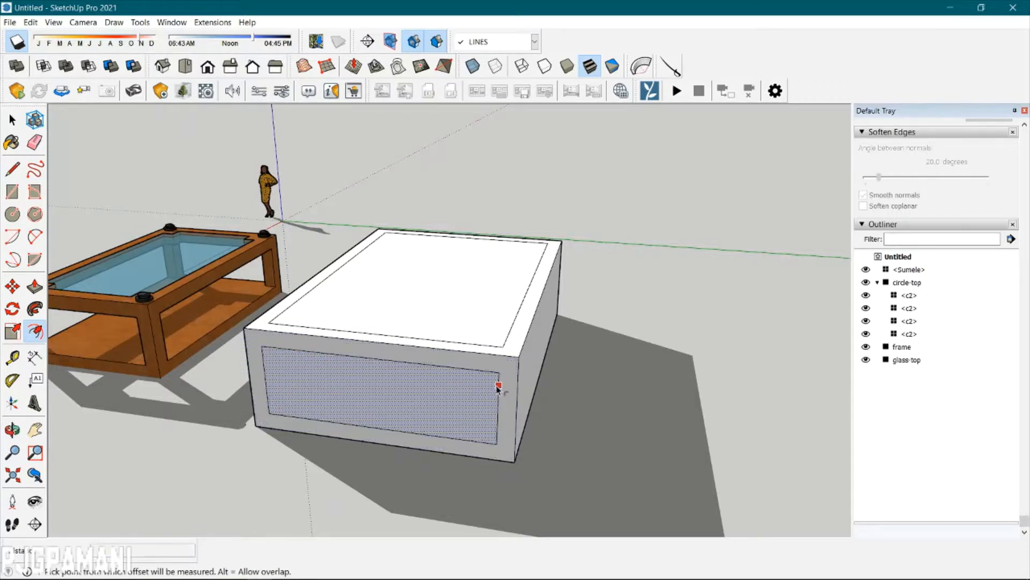
middle_drag(499, 387, 349, 366)
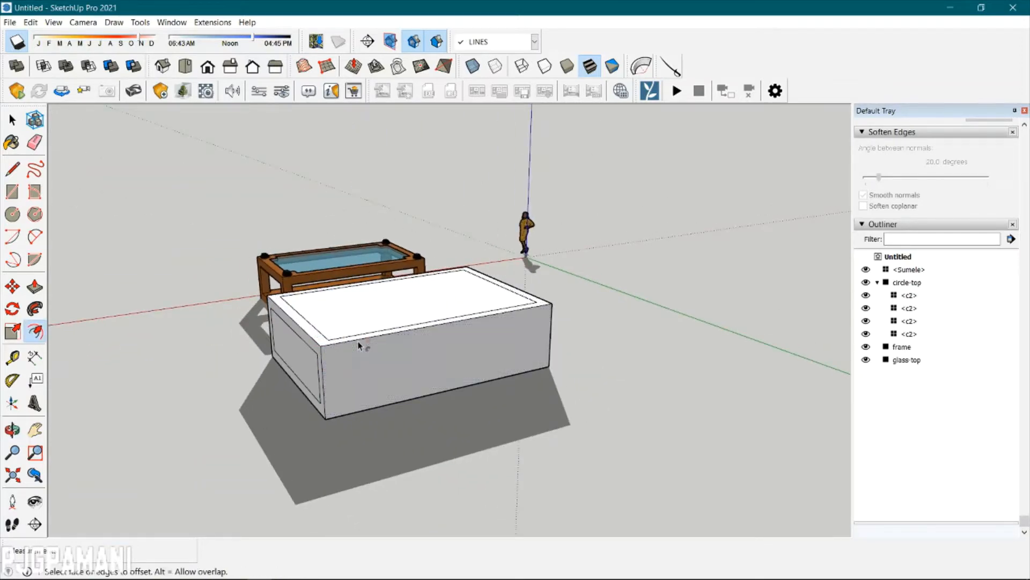
scroll(362, 340, up, 2)
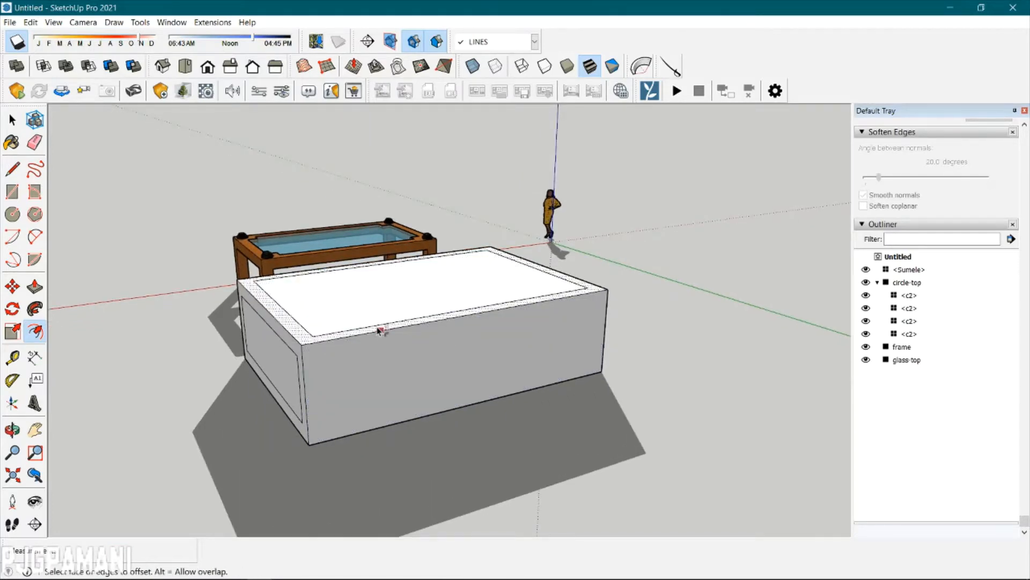
scroll(378, 337, up, 3)
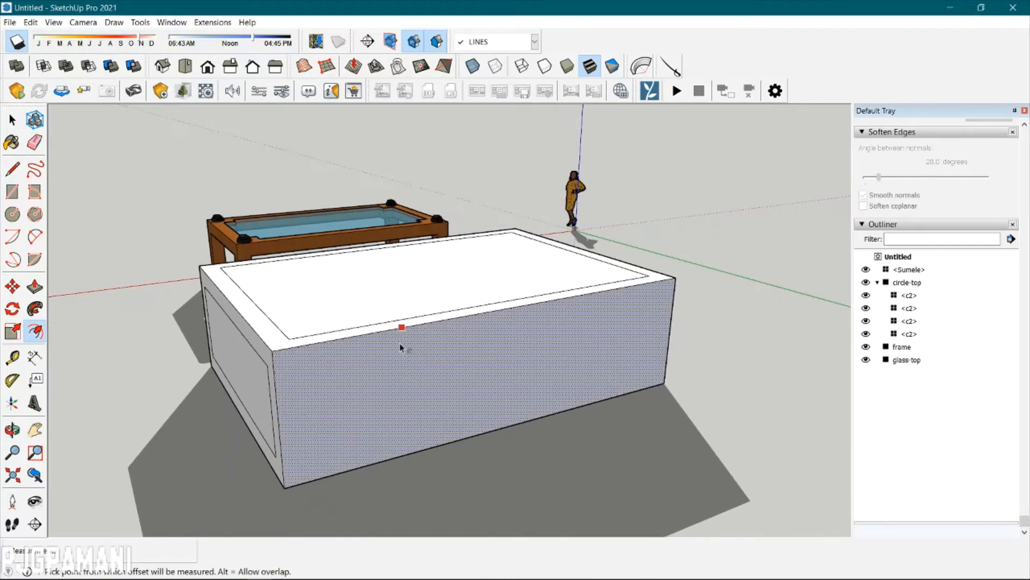
click(382, 336)
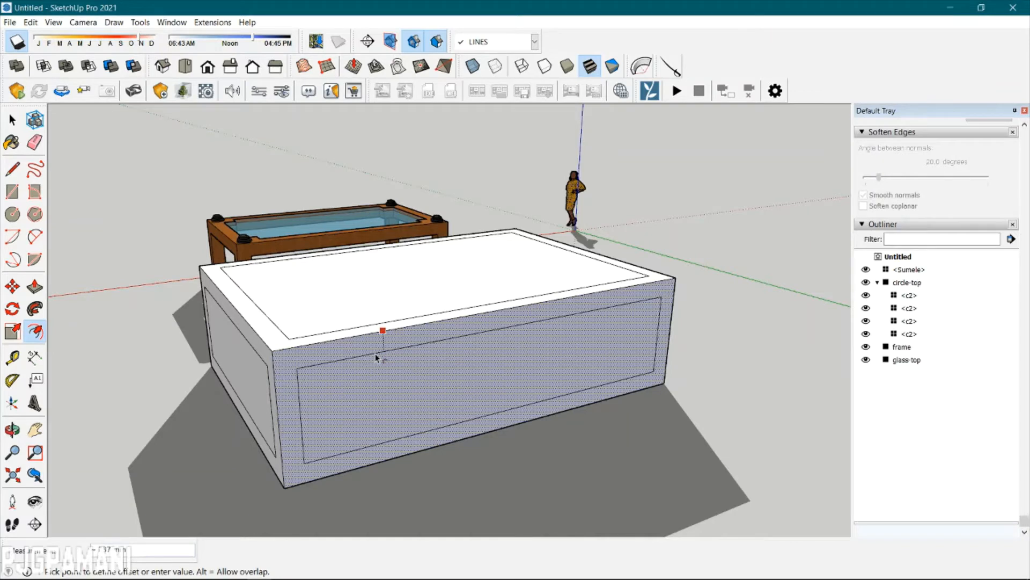
key(Escape)
key(space)
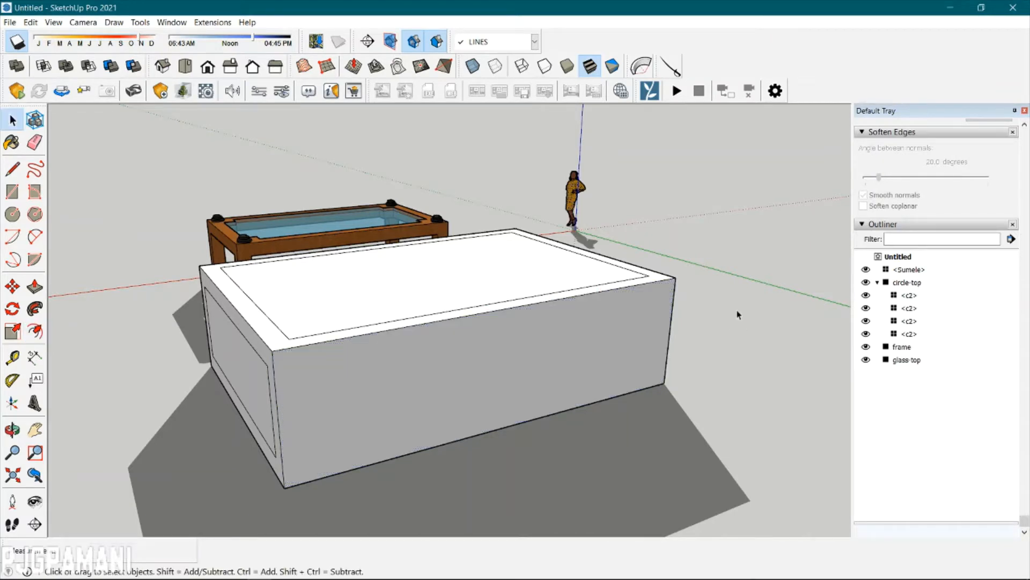
Offset the outline of the box's long front face inward to leave a frame around it.
middle_drag(234, 417, 297, 389)
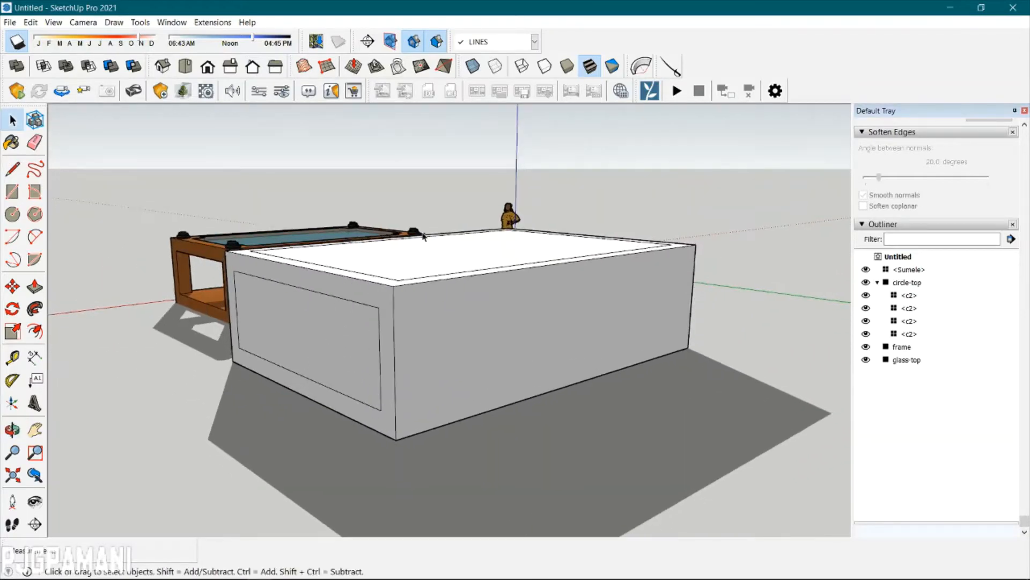
scroll(436, 261, up, 3)
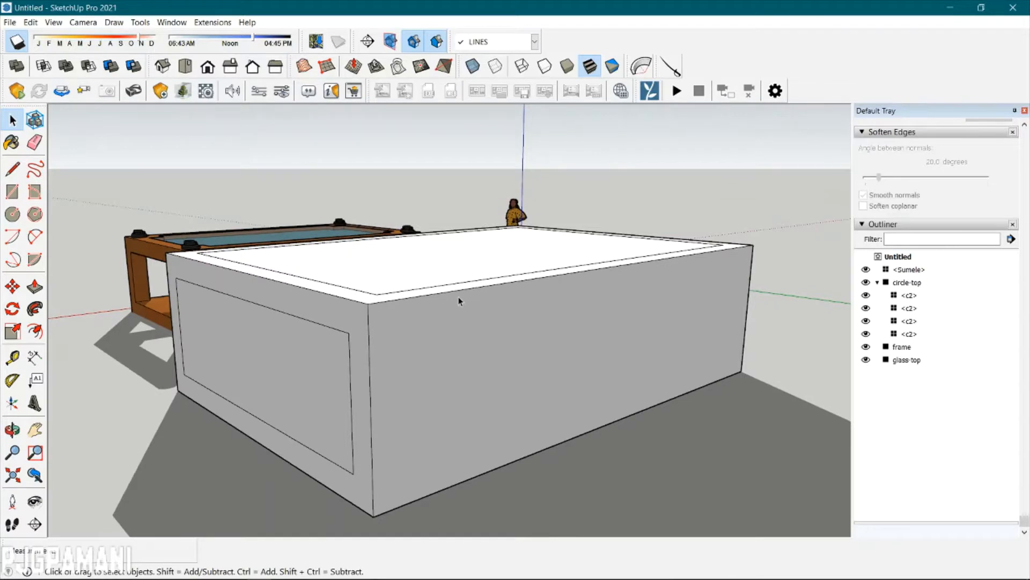
key(f)
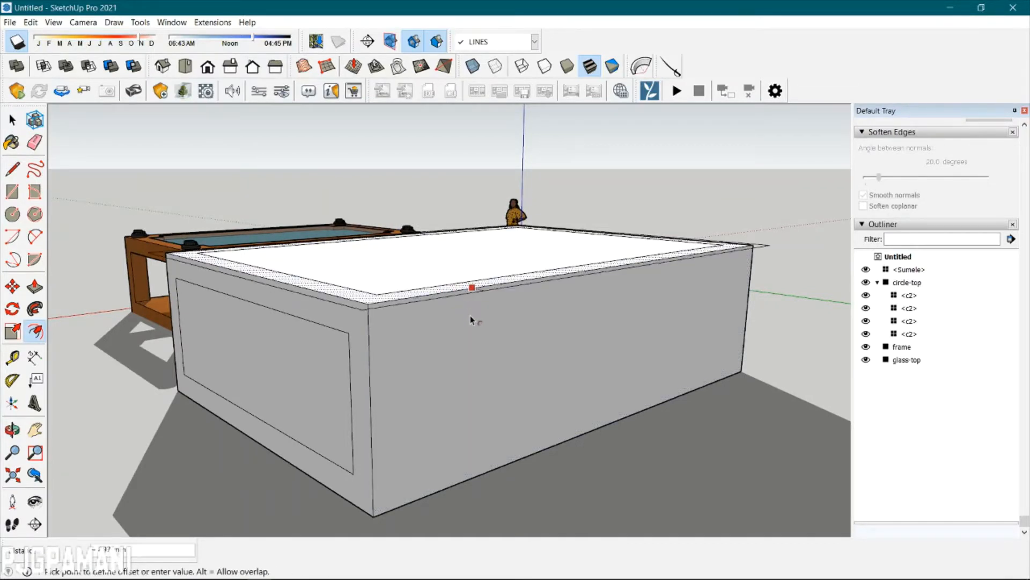
click(477, 289)
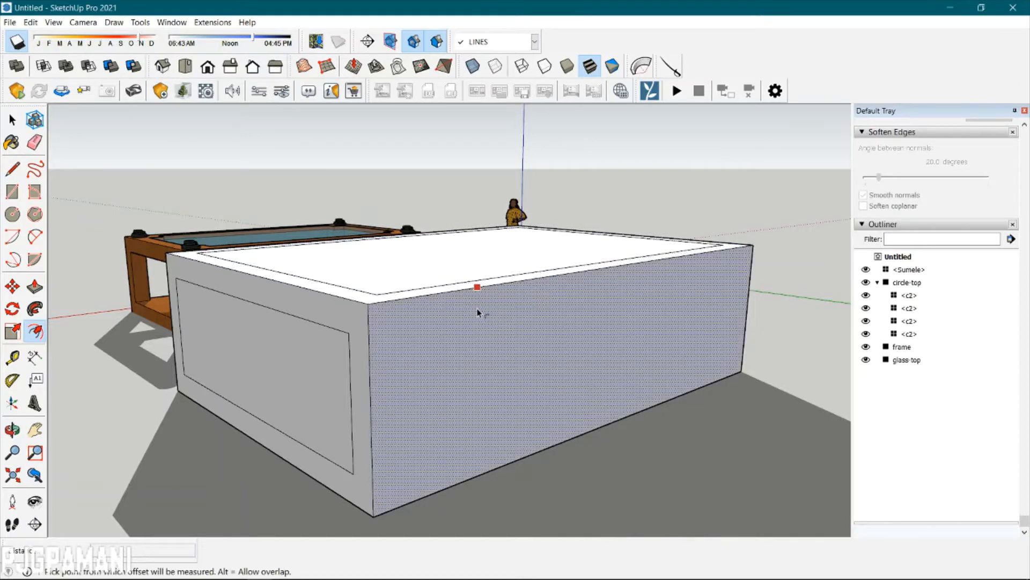
click(479, 298)
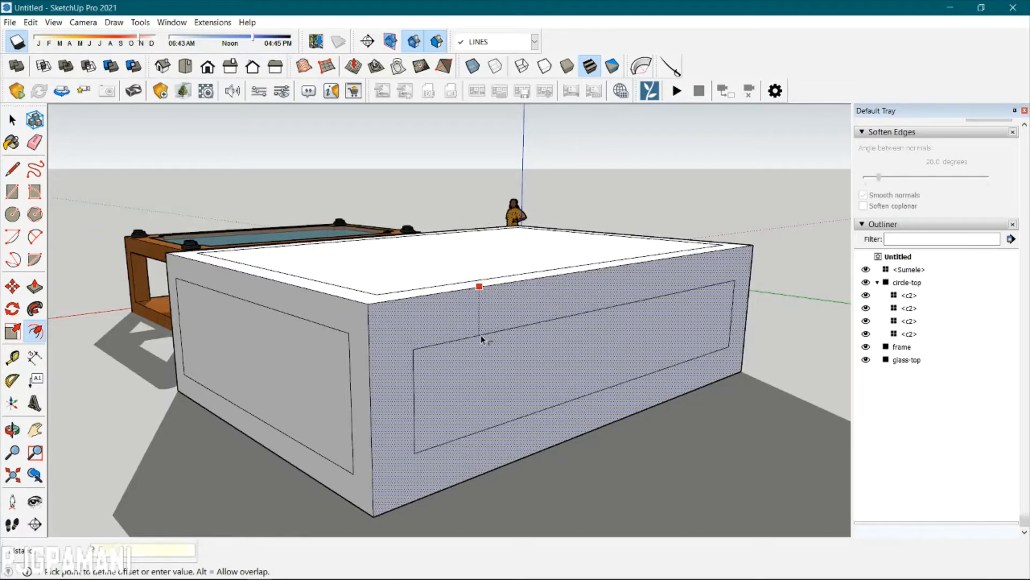
click(481, 335)
middle_drag(520, 340, 762, 313)
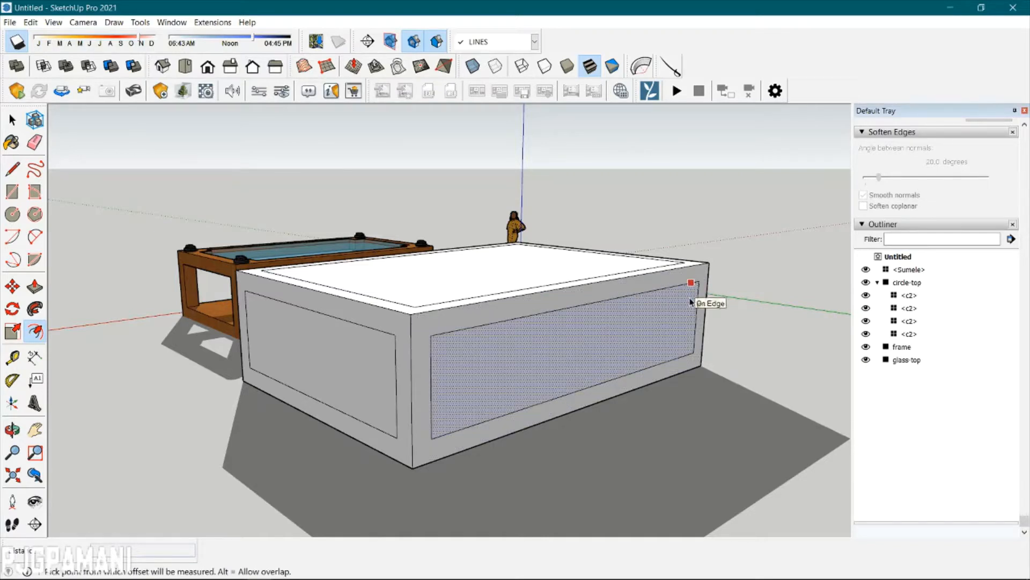
key(space)
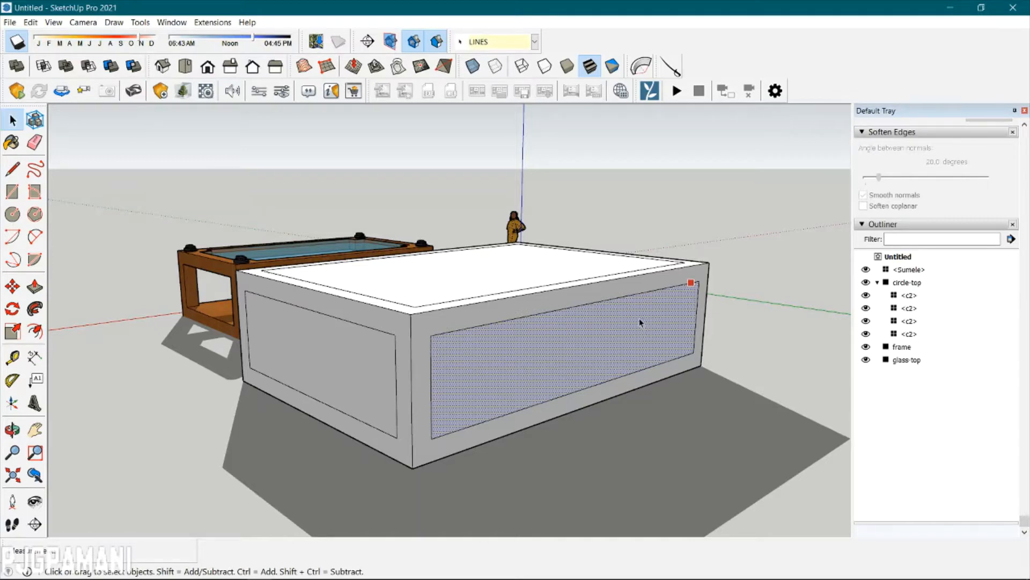
Measure the height of the box's front vertical corner edge with the Tape Measure tool.
scroll(641, 322, up, 6)
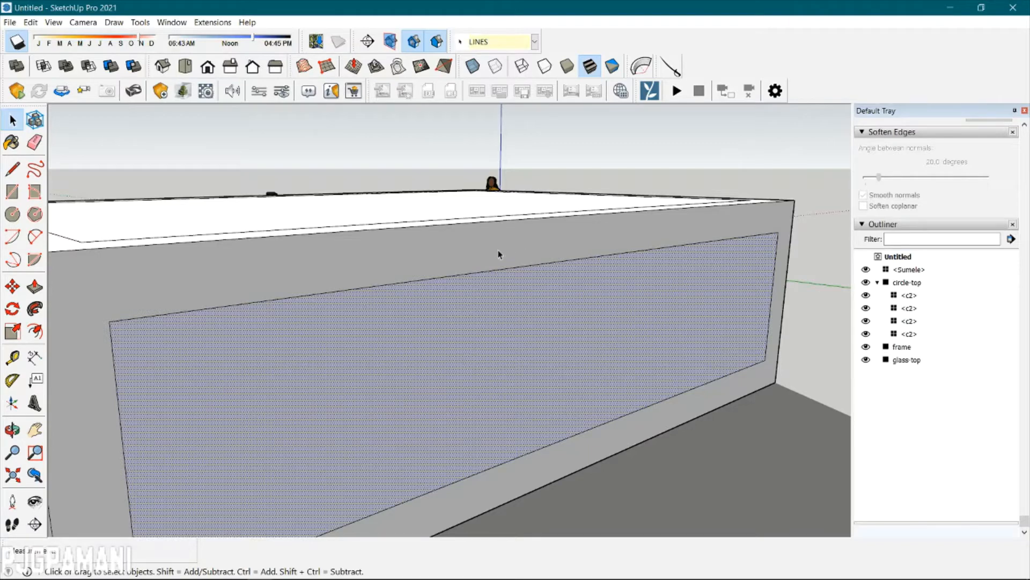
scroll(499, 255, down, 5)
middle_drag(515, 306, 305, 341)
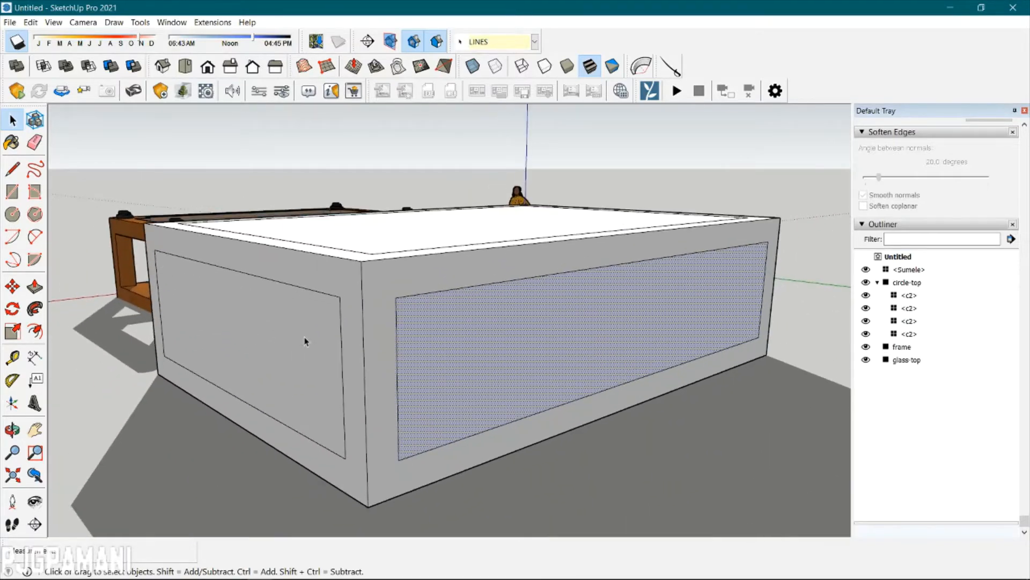
middle_drag(184, 356, 366, 245)
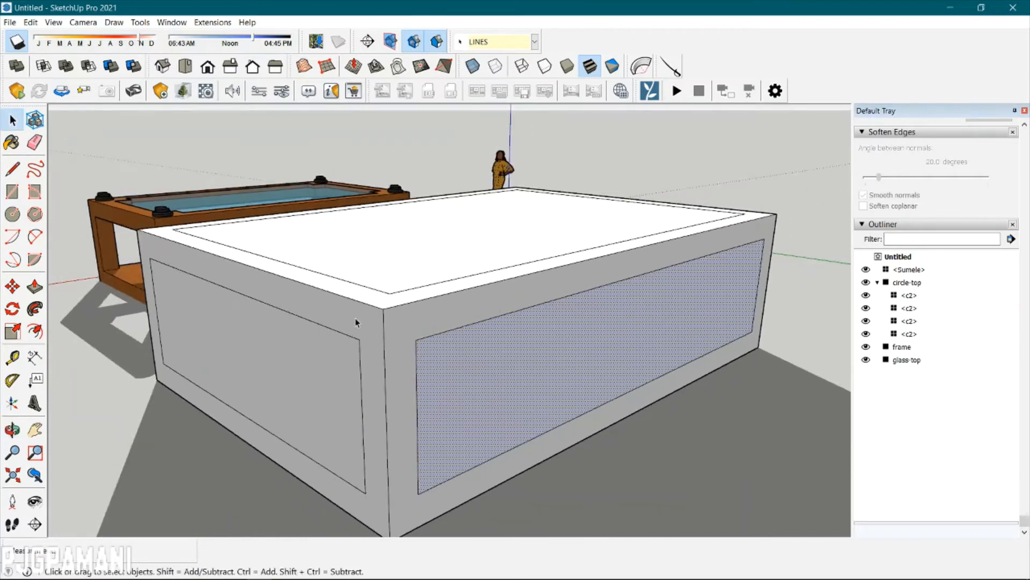
key(t)
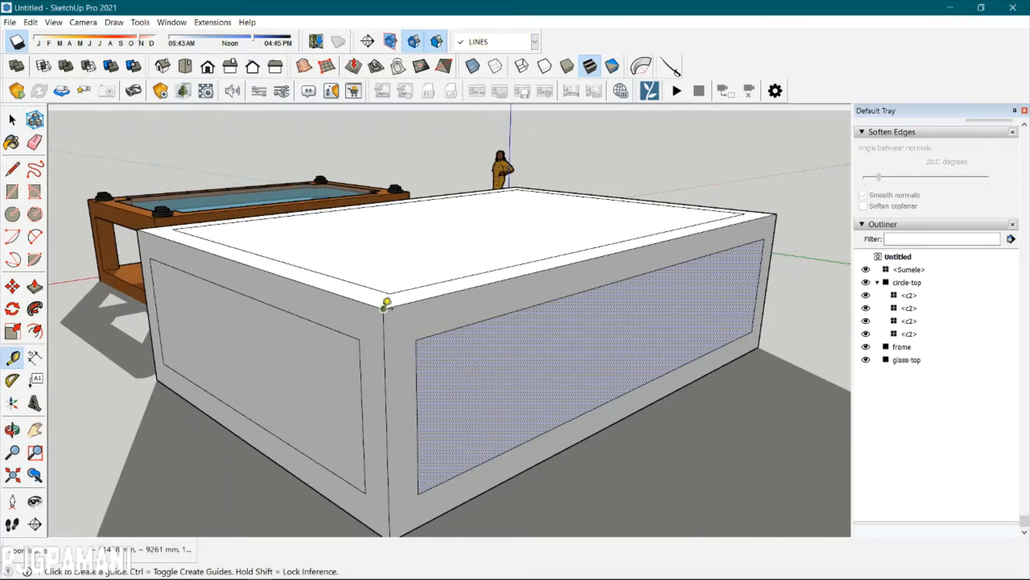
click(386, 309)
middle_drag(418, 510, 396, 439)
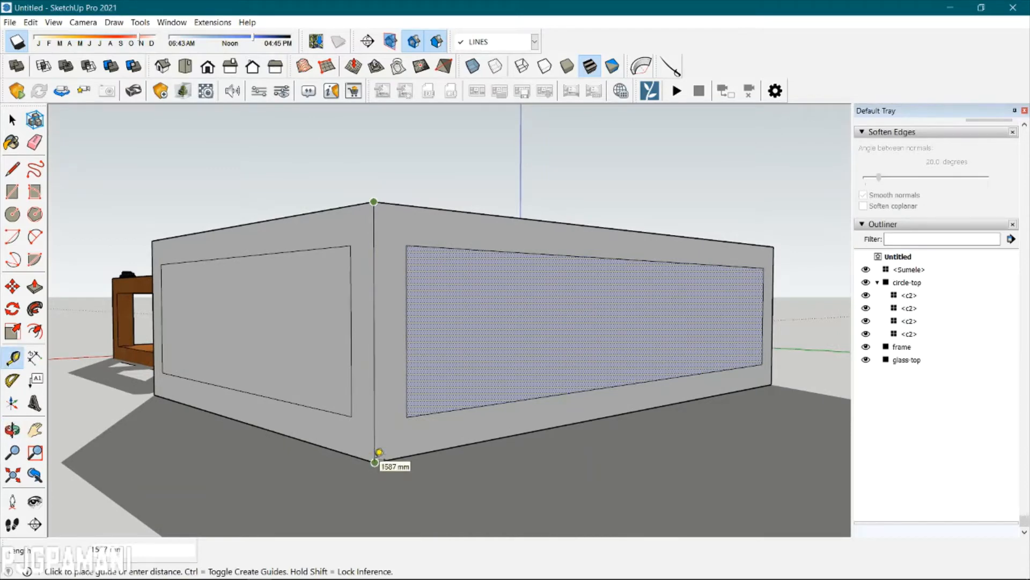
Push/Pull the inner top face of the box down 1587 mm to hollow it out.
middle_drag(426, 352, 454, 389)
key(p)
click(425, 278)
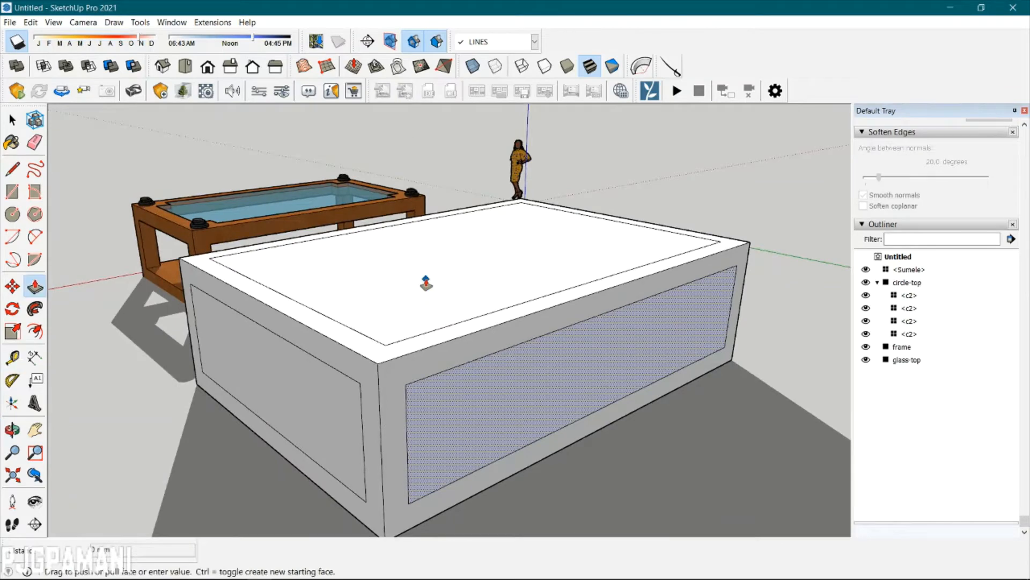
key(Escape)
click(418, 295)
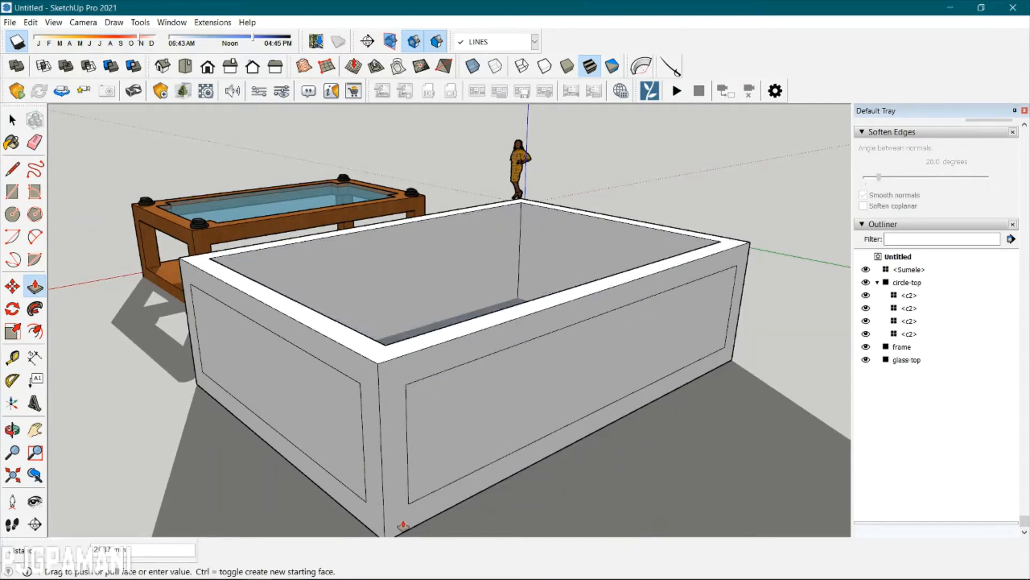
text(1587)
key(Return)
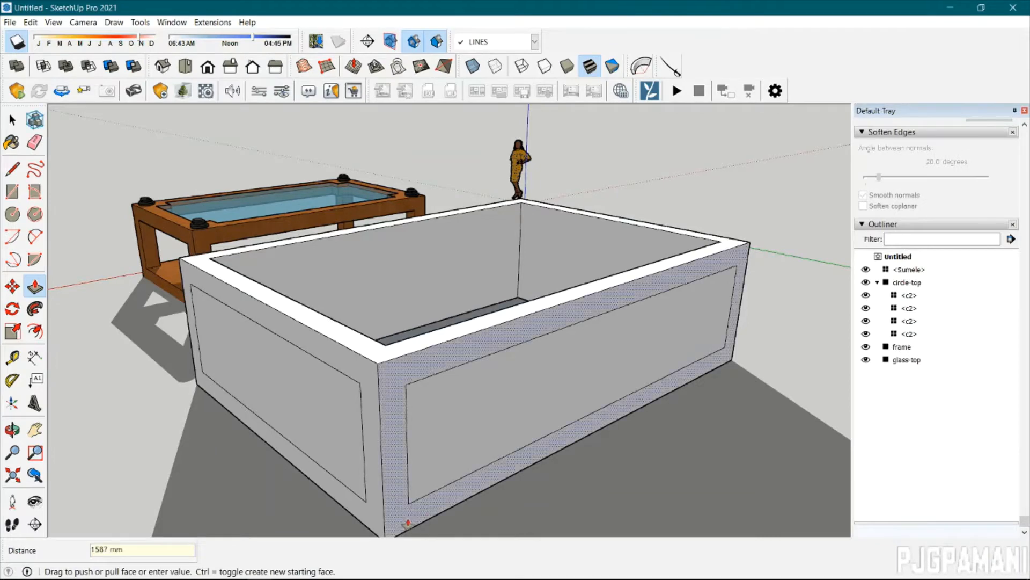
Push the short side's inner panel inward through the wall thickness and delete that panel face to open the side.
scroll(408, 523, down, 3)
middle_drag(456, 420, 510, 344)
key(p)
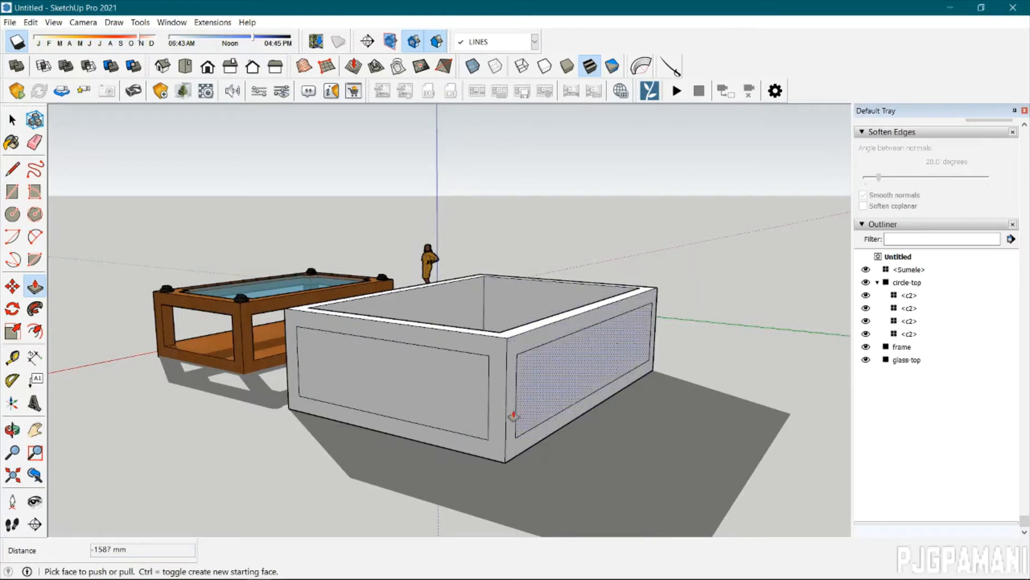
scroll(508, 397, up, 3)
middle_drag(480, 280, 457, 283)
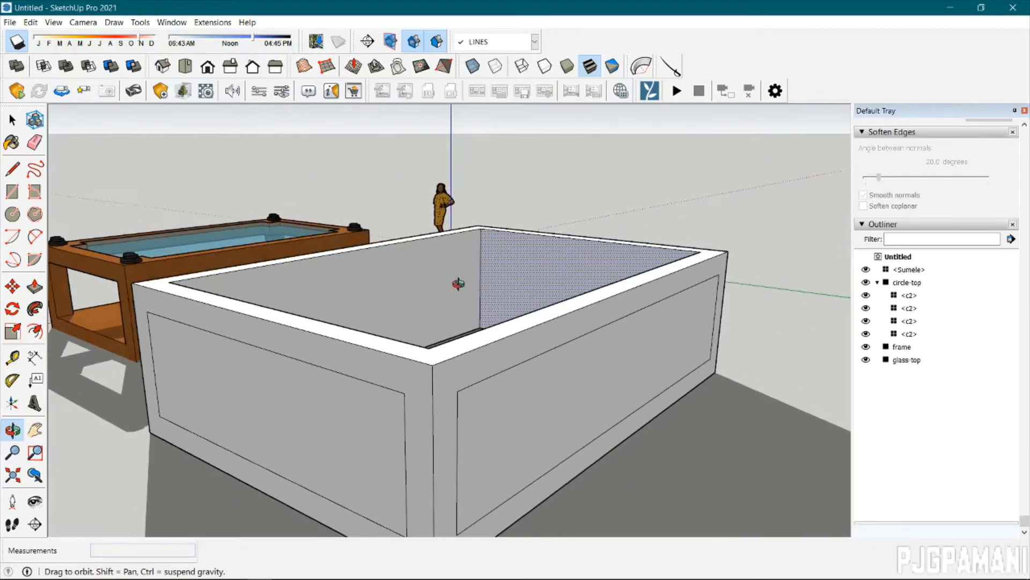
click(341, 453)
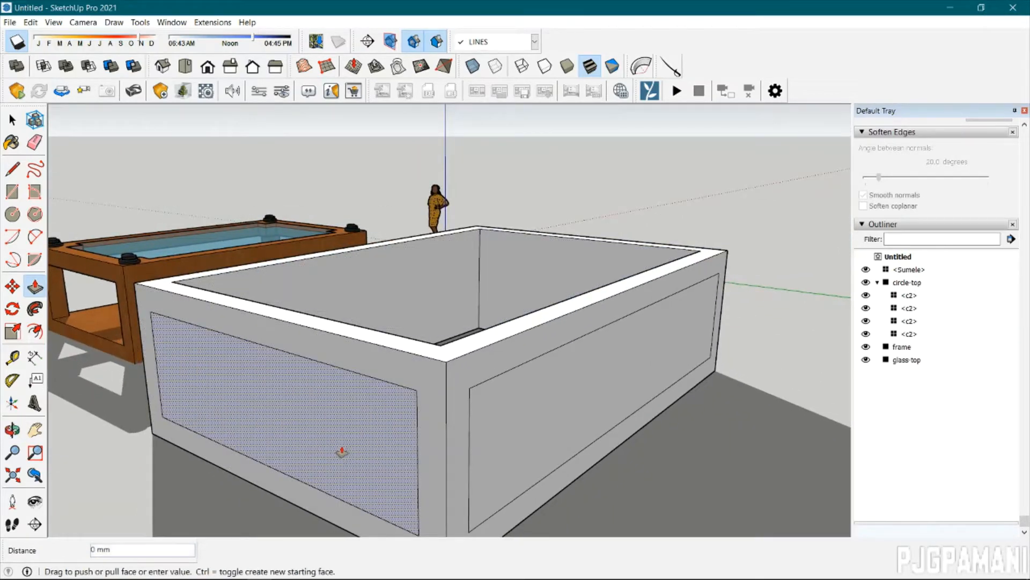
text(25)
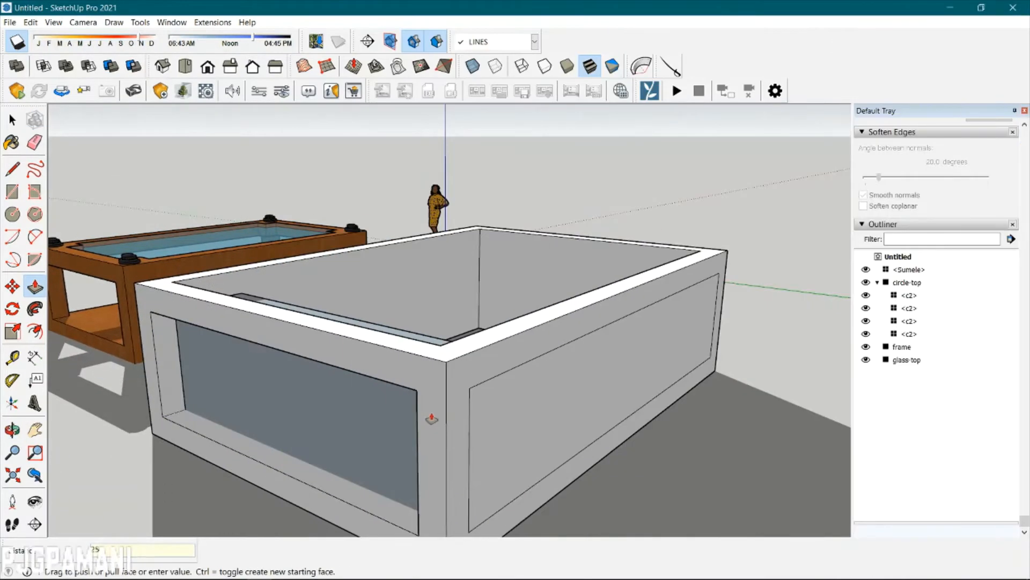
key(Return)
scroll(421, 429, down, 2)
key(space)
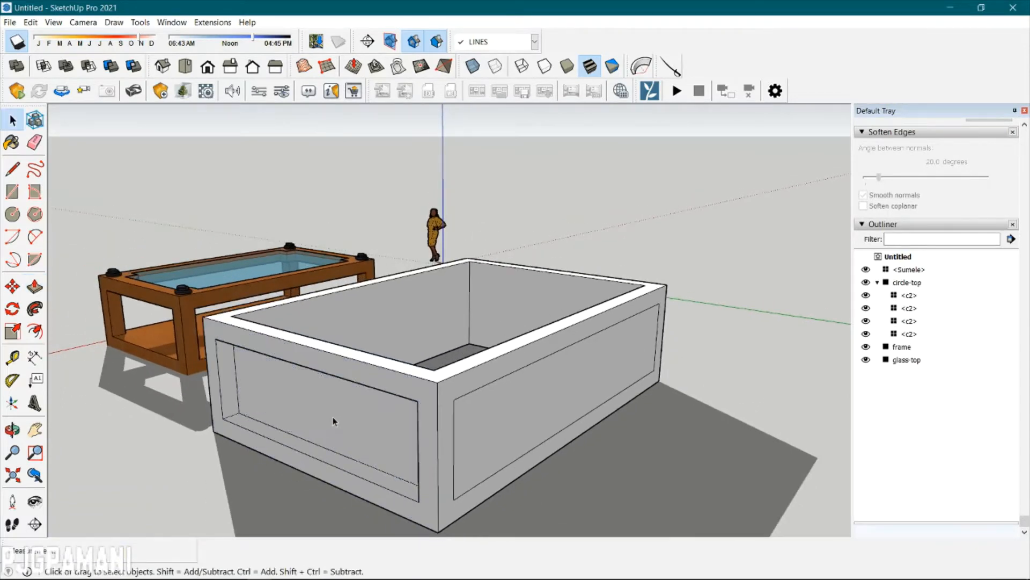
key(Delete)
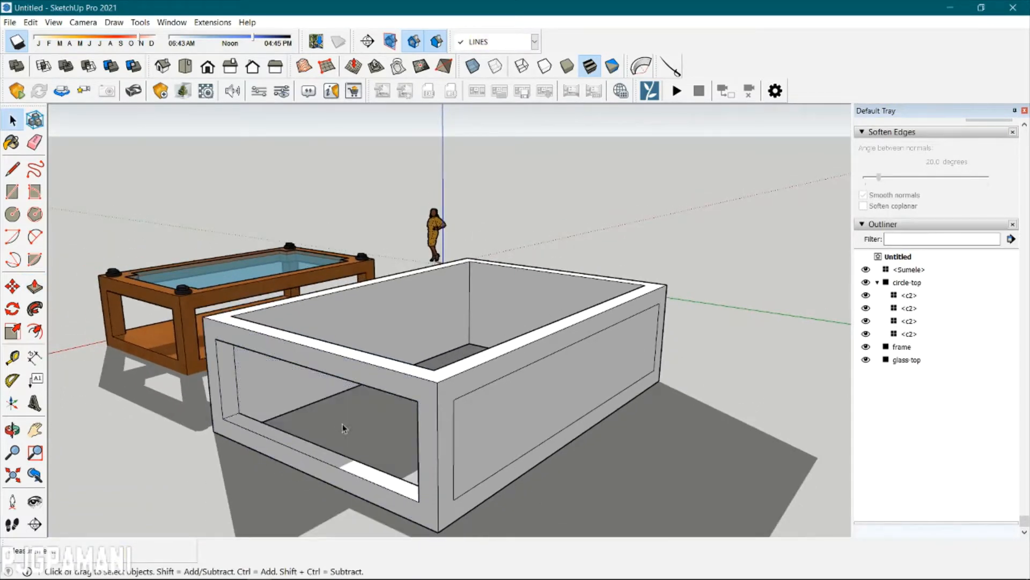
Push the long side's inner panel inward through the wall thickness and delete its face to open that side.
middle_drag(343, 423, 381, 430)
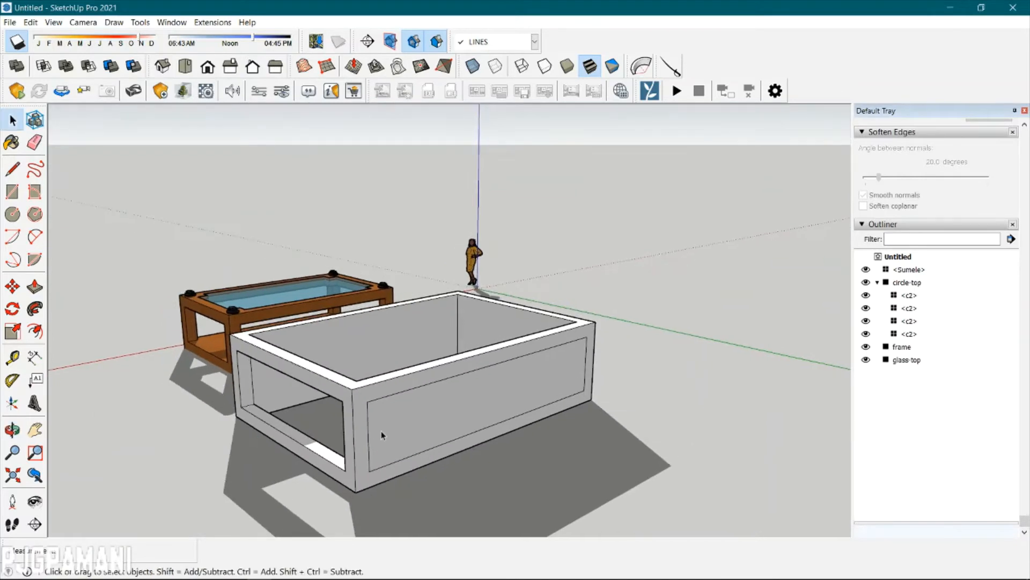
key(p)
drag(417, 430, 385, 419)
key(Return)
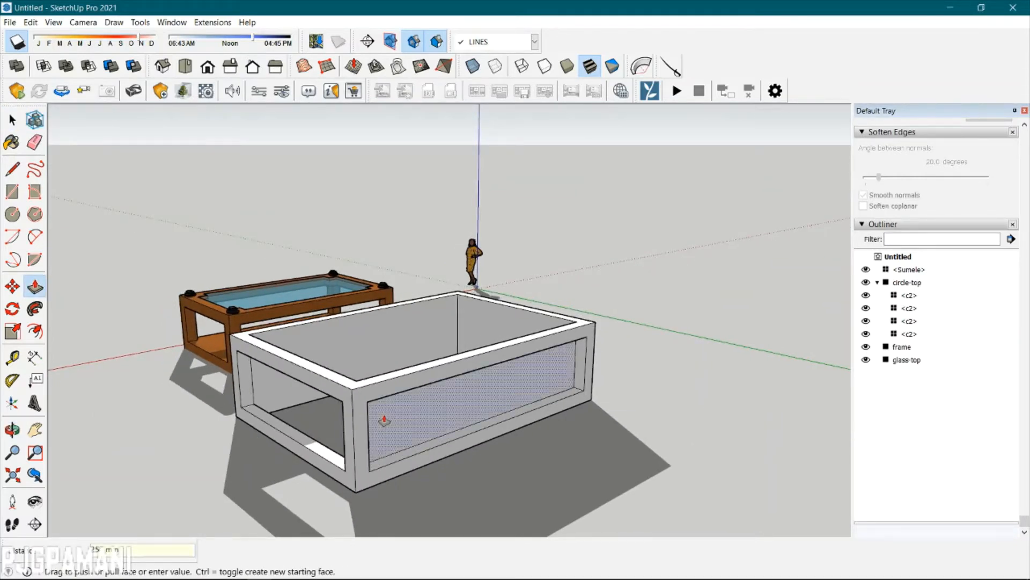
scroll(385, 419, down, 2)
key(space)
click(413, 420)
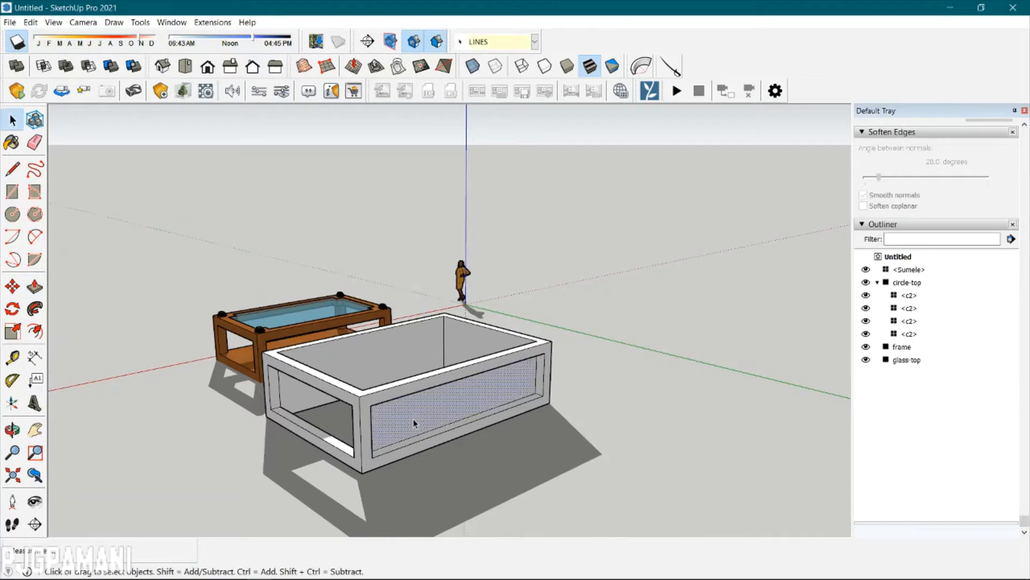
key(Delete)
Make a group from all of the hollow box's connected geometry, and undo the grouping.
middle_drag(413, 419, 450, 421)
triple_click(461, 415)
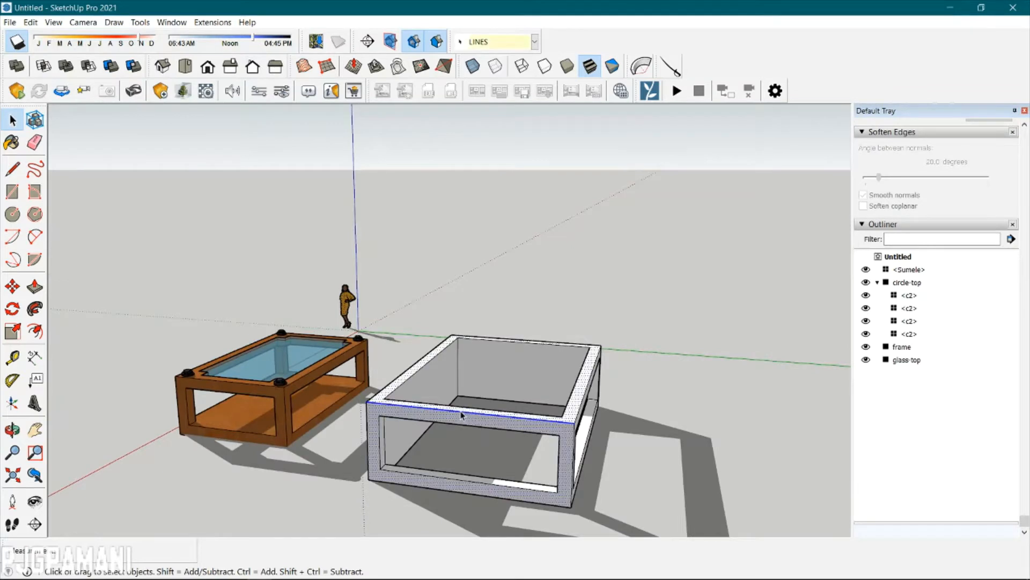
right_click(460, 416)
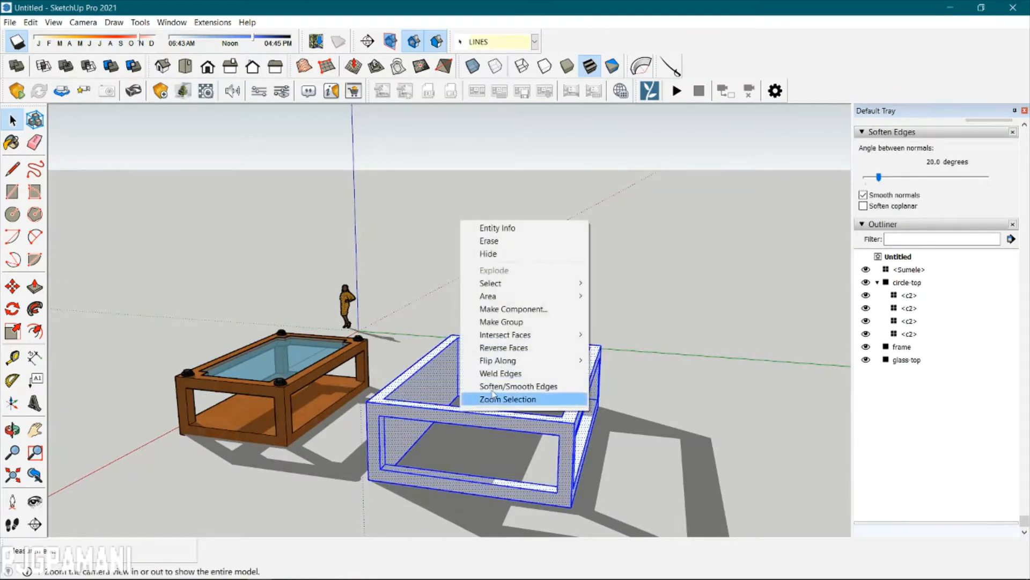
click(501, 322)
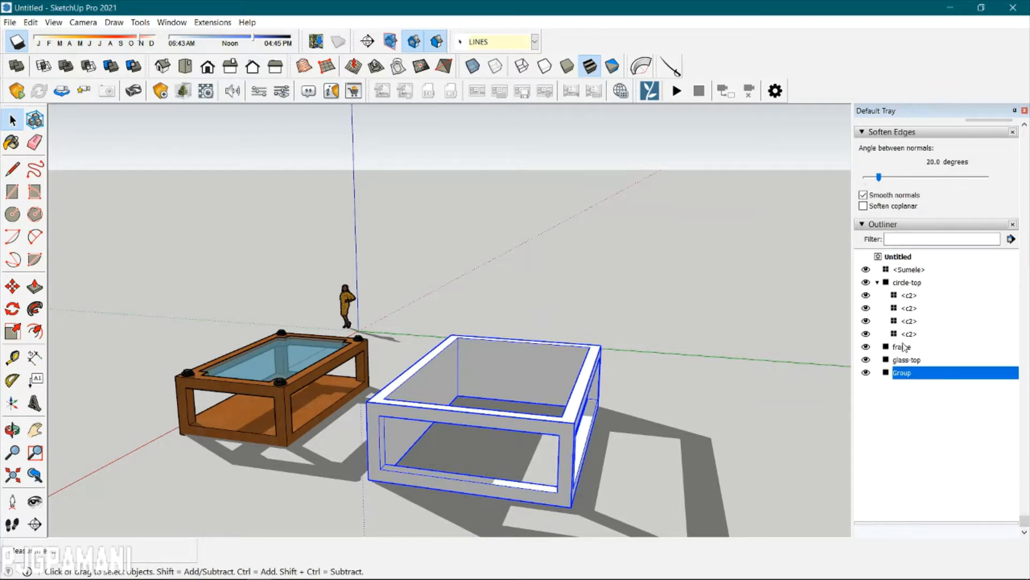
key(ctrl+z)
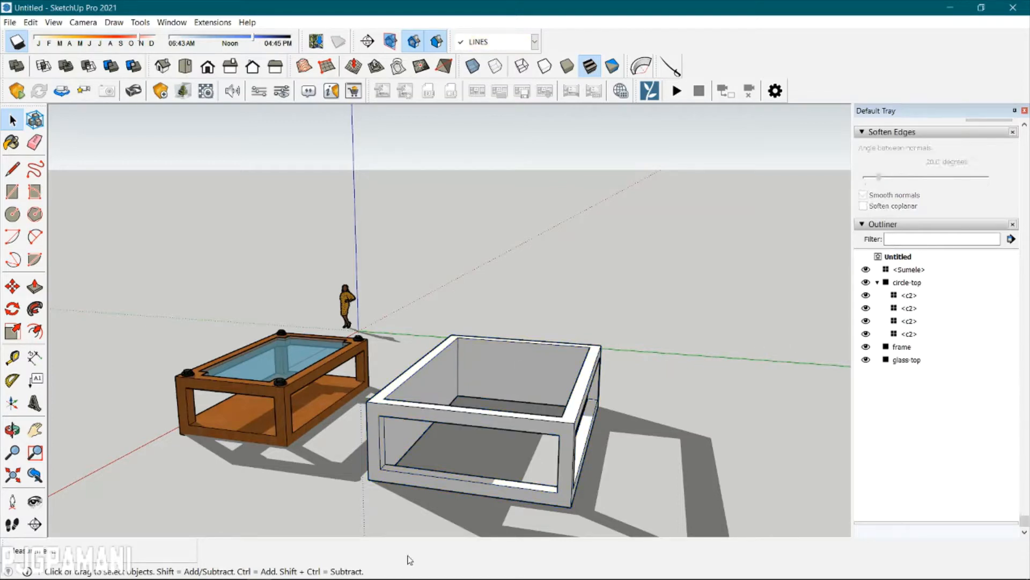
Select all connected faces and edges of the hollow box and make them a group.
triple_click(506, 428)
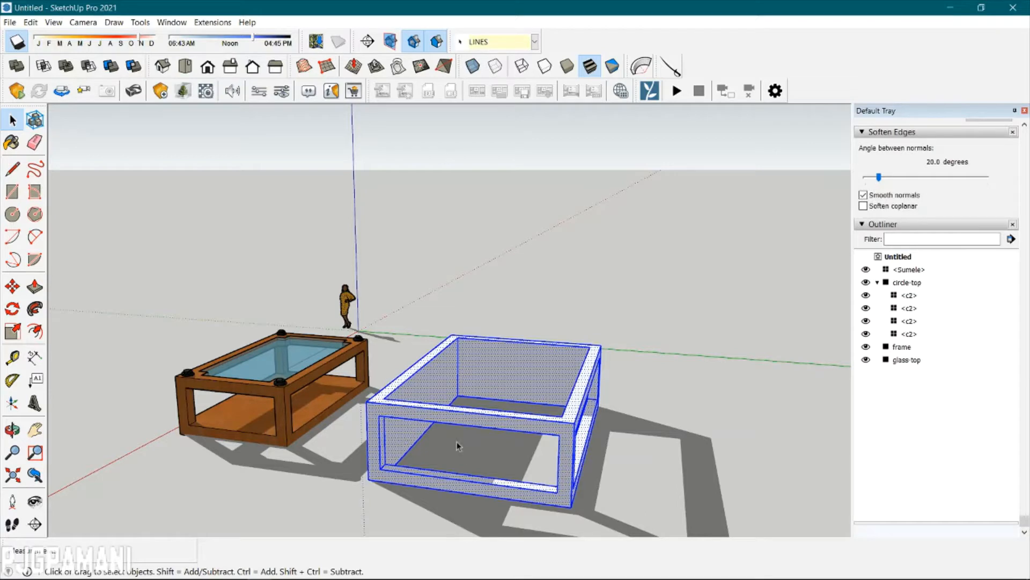
right_click(548, 431)
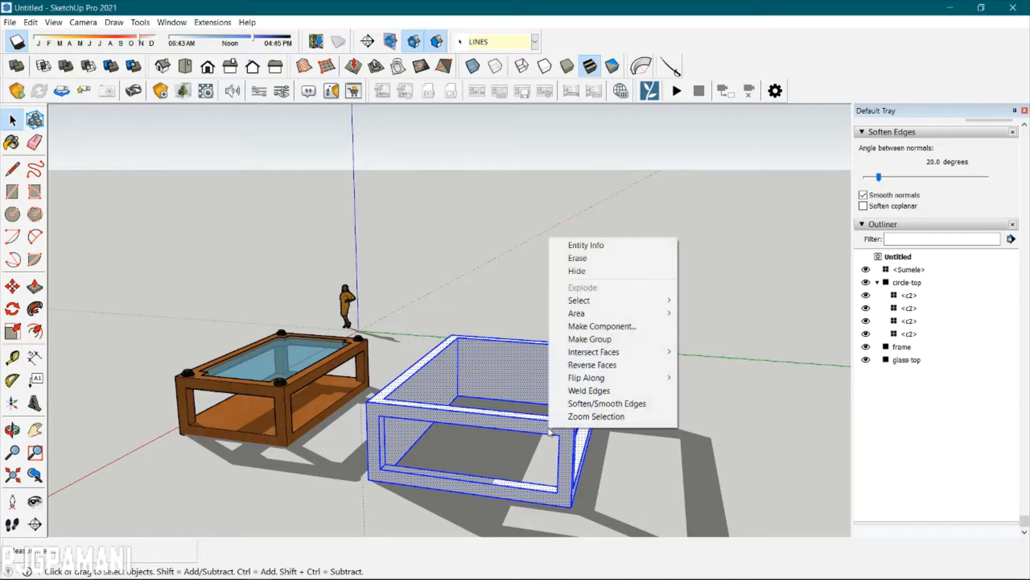
click(605, 343)
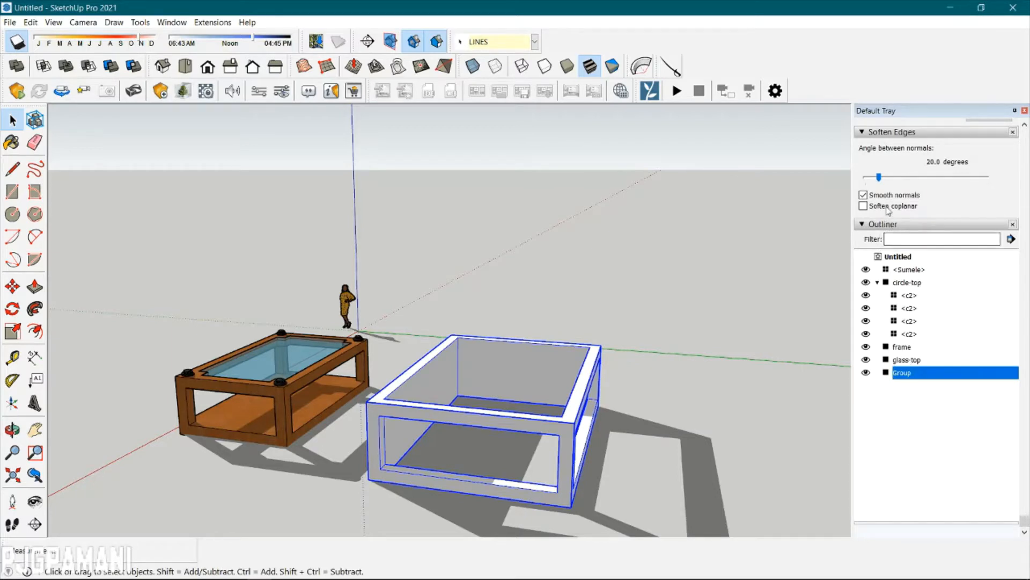
Rename the new frame box's group in the Outliner to FRame2.
right_click(912, 378)
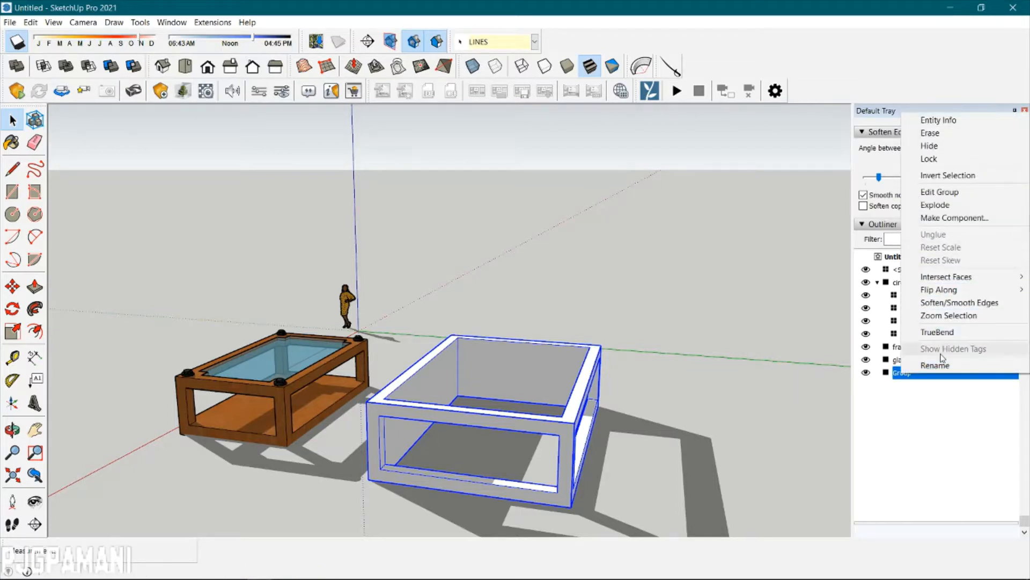
click(897, 435)
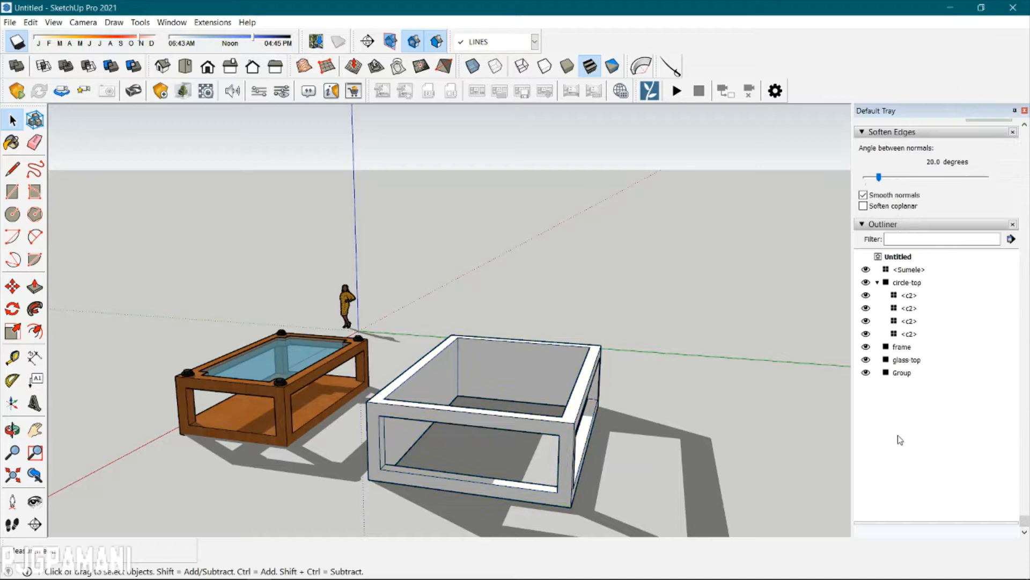
click(910, 374)
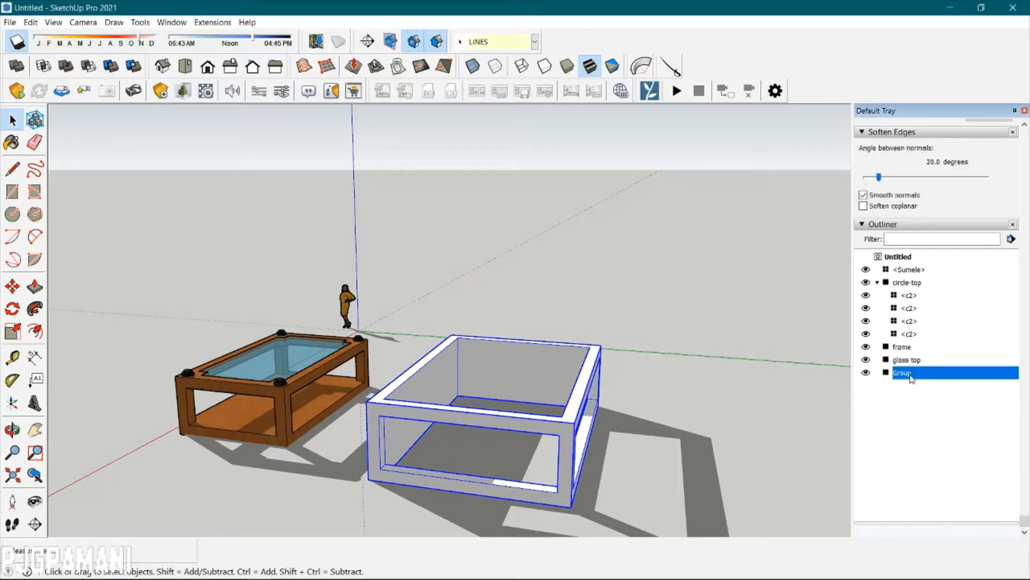
right_click(911, 377)
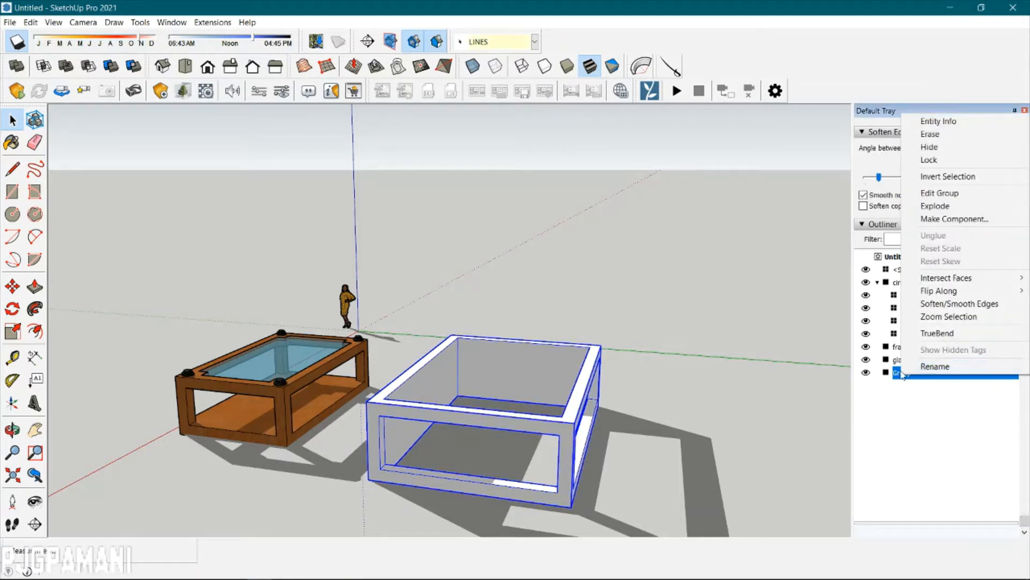
click(944, 367)
text(FR)
key(Caps_Lock)
text(ame2)
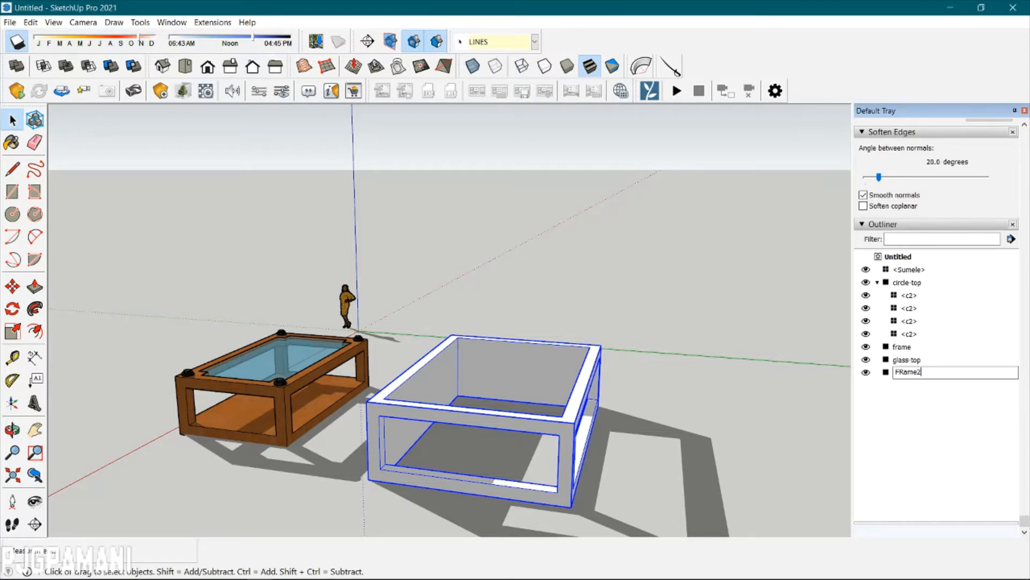
key(Return)
click(885, 409)
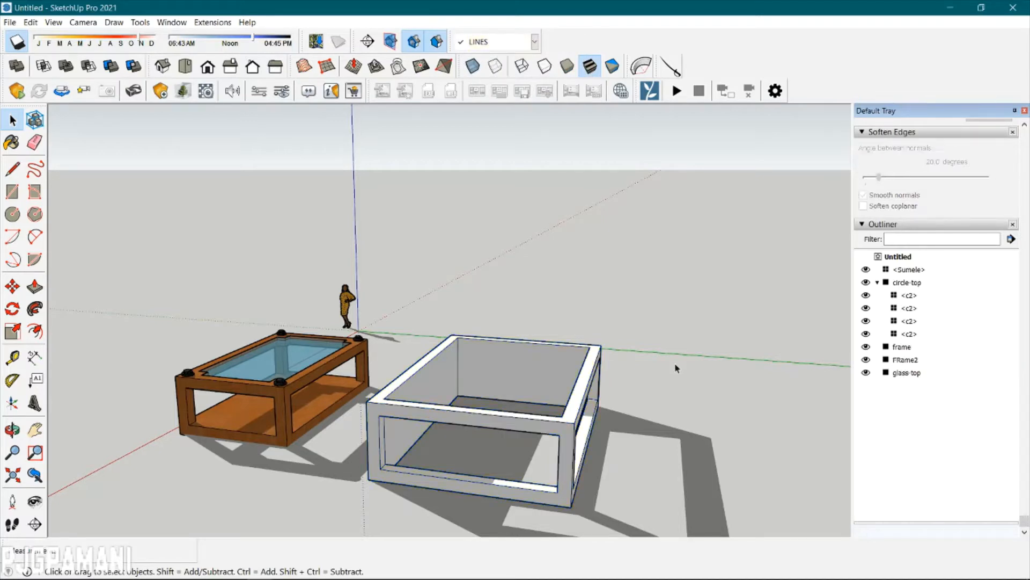
Trace the inner top opening of the new frame with lines to form a face, and delete that face.
scroll(501, 427, up, 3)
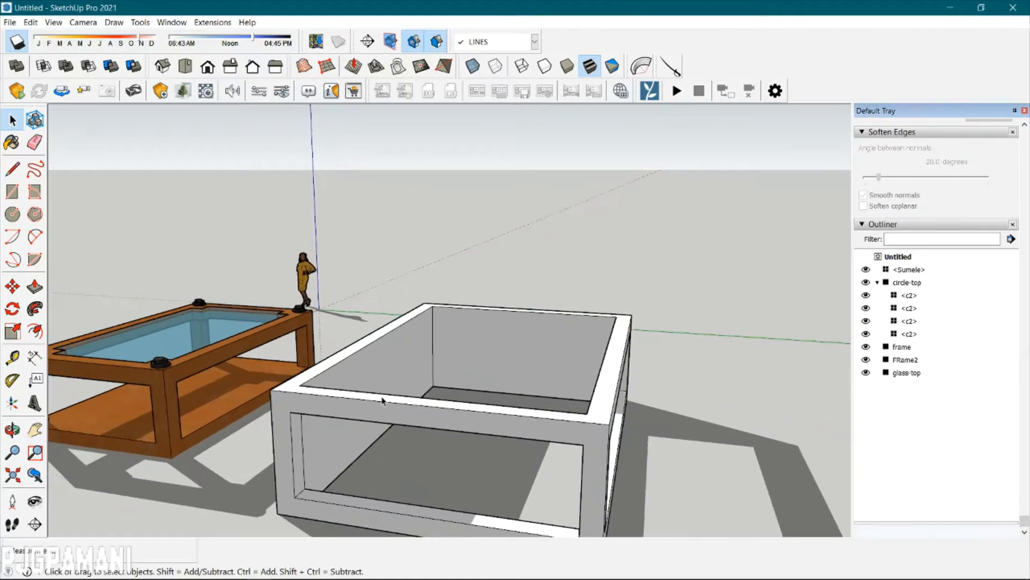
middle_drag(421, 409, 381, 404)
key(l)
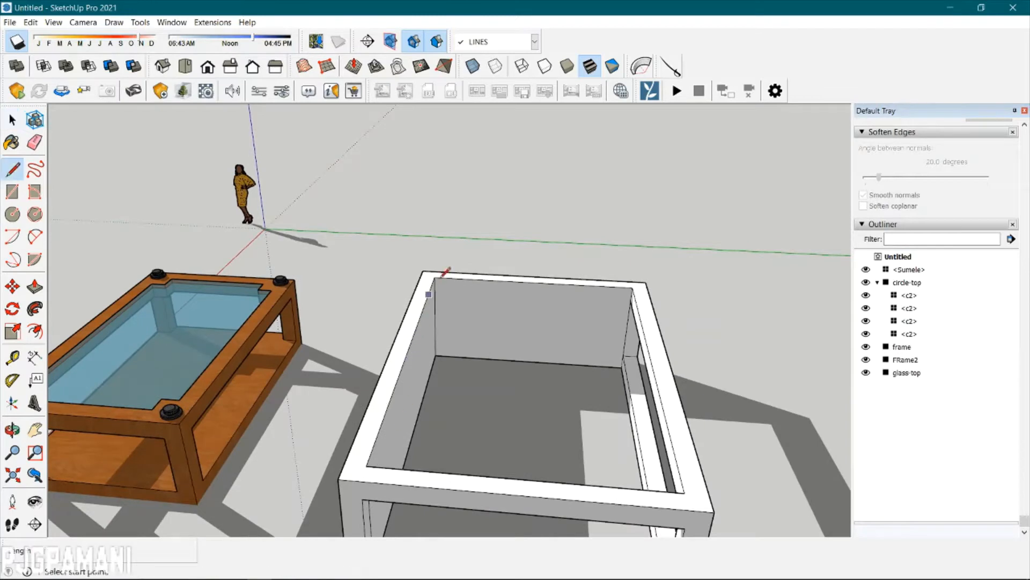
click(366, 465)
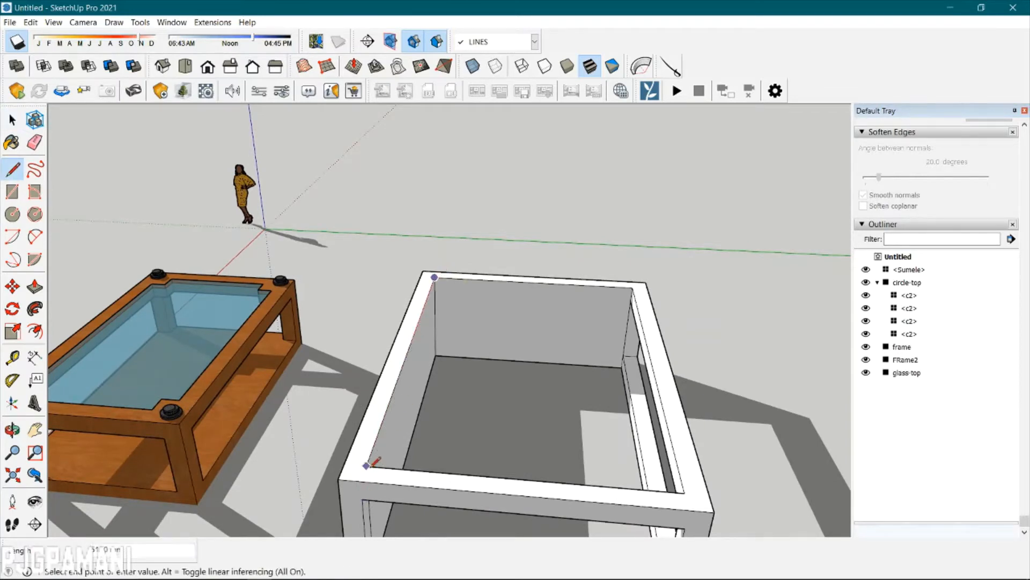
click(685, 492)
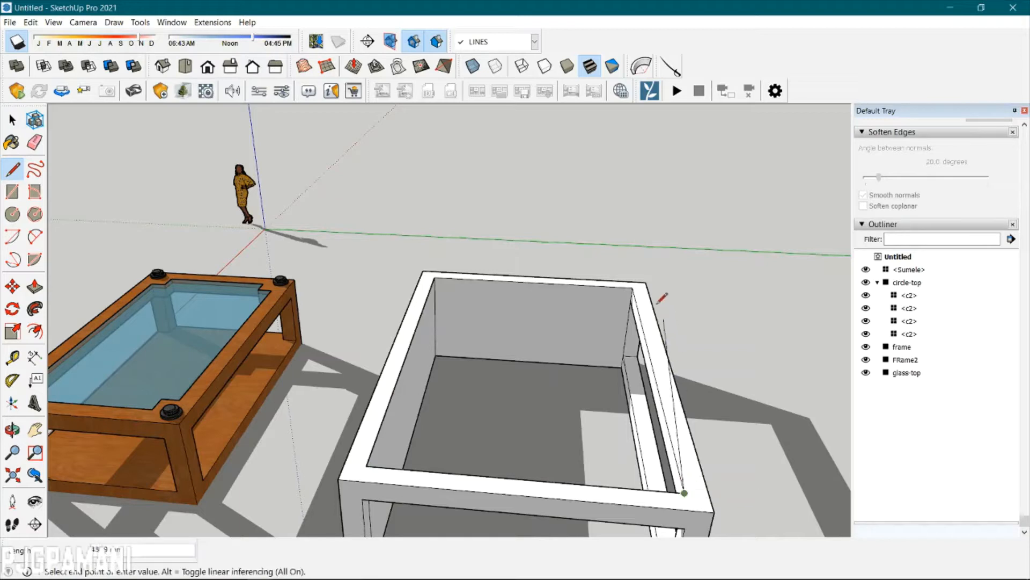
click(633, 287)
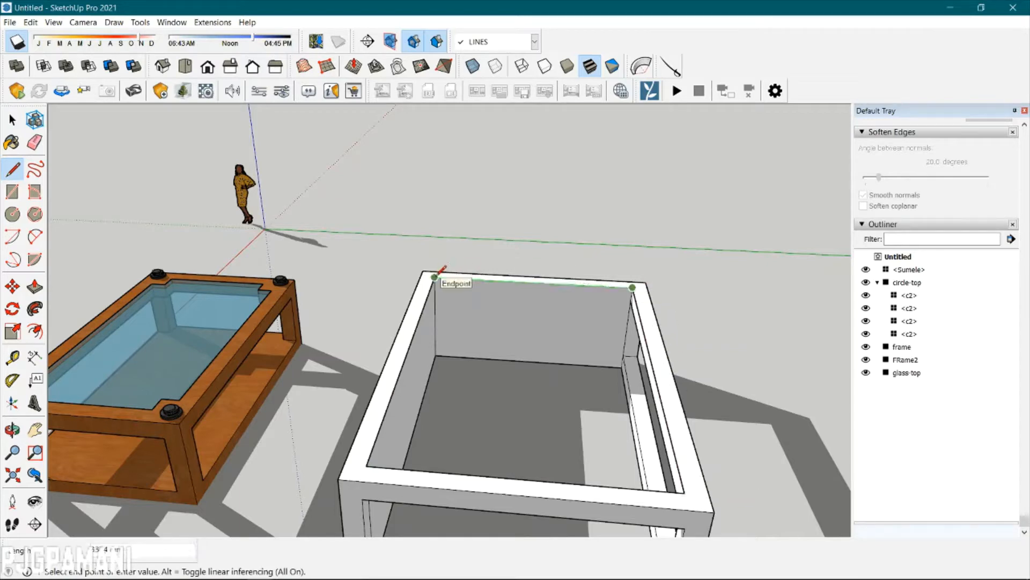
click(436, 276)
key(space)
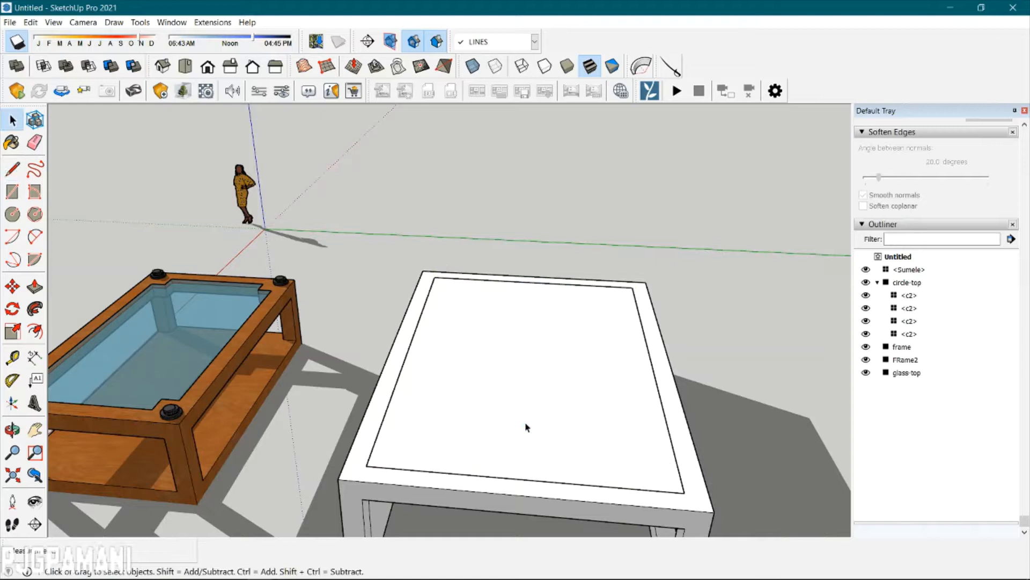
click(563, 426)
key(Delete)
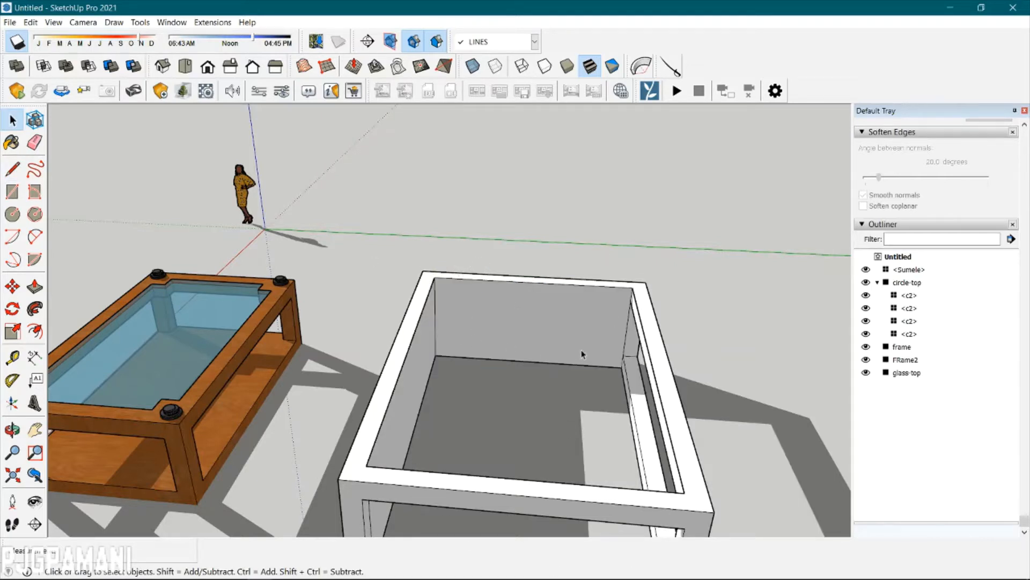
Try to close the new frame's top opening again by drawing lines between its inner corners.
click(626, 337)
key(l)
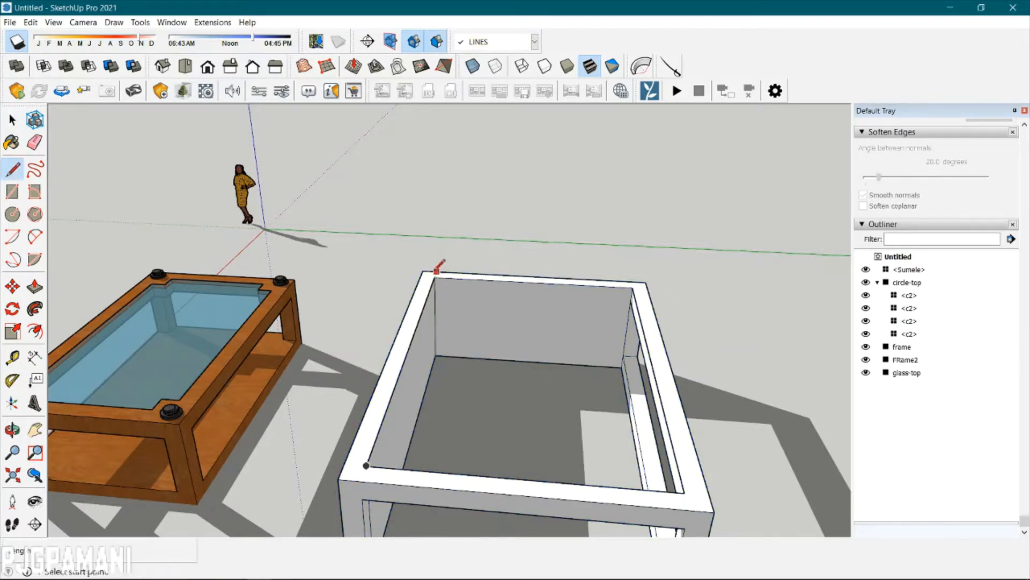
click(435, 277)
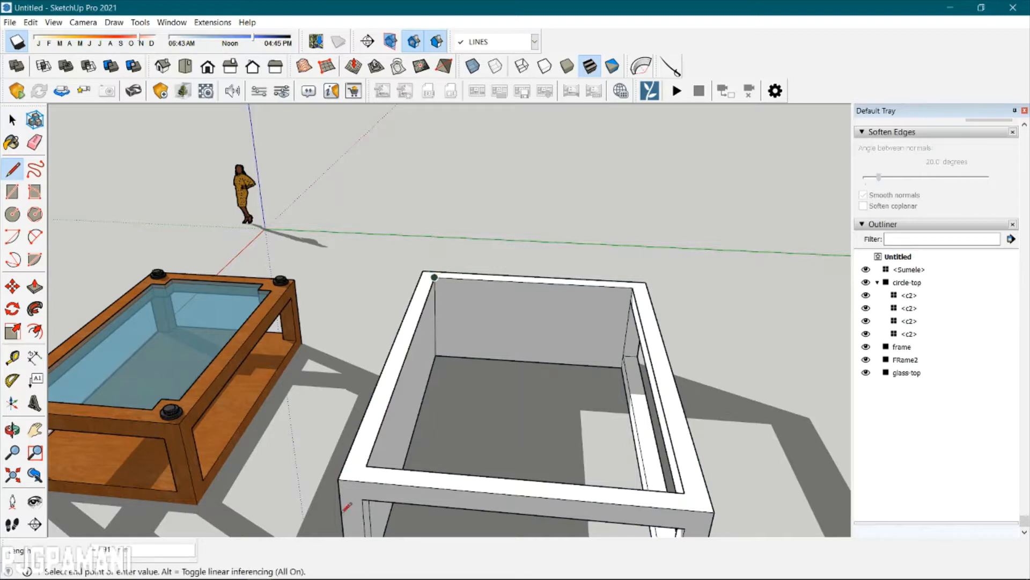
click(368, 465)
click(684, 492)
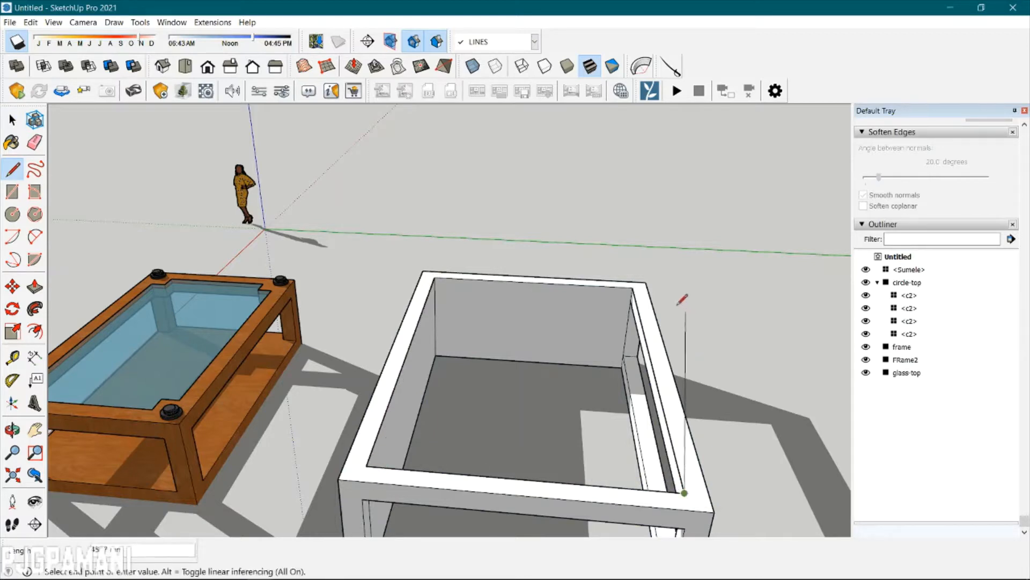
click(634, 285)
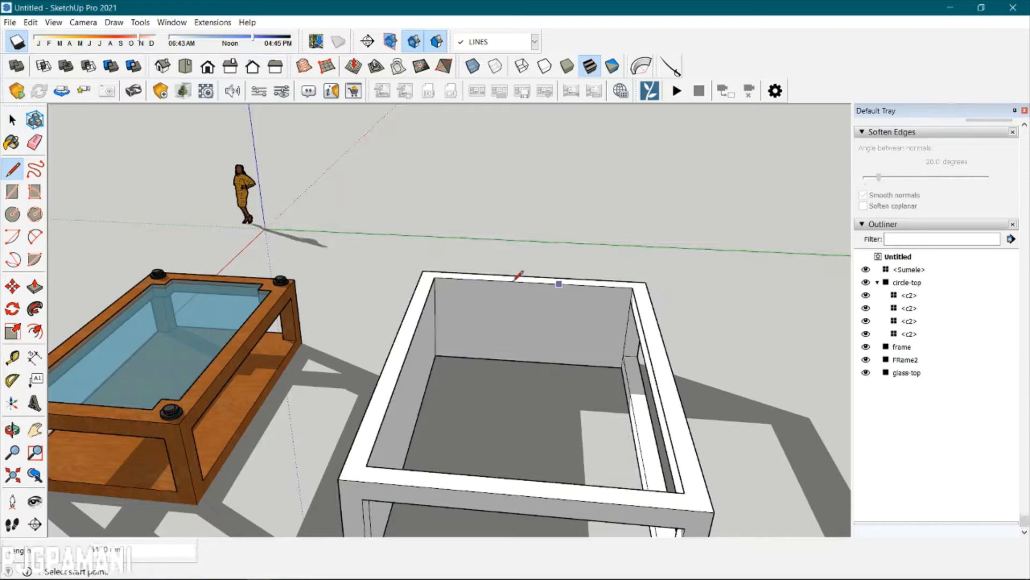
click(434, 277)
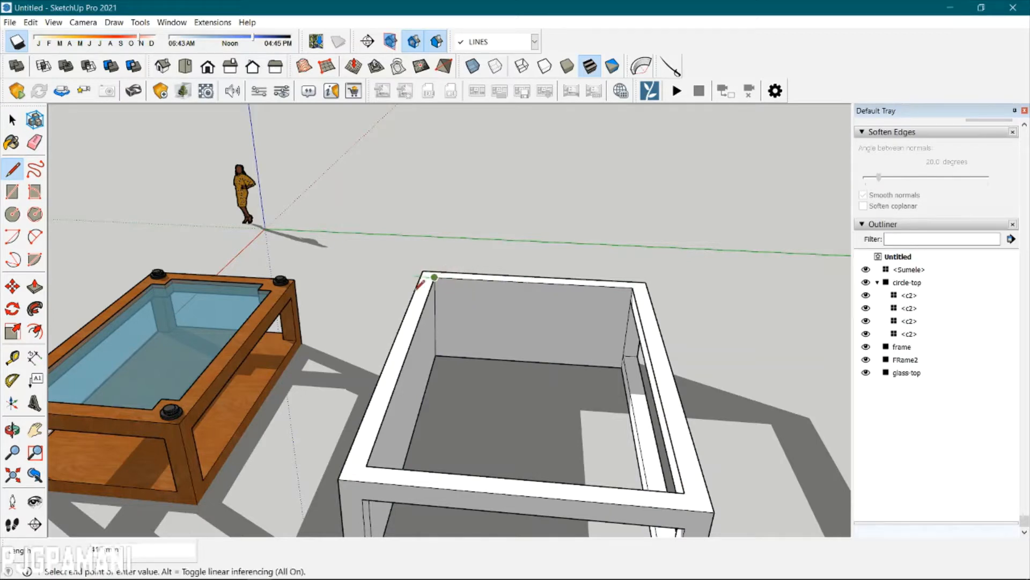
click(367, 465)
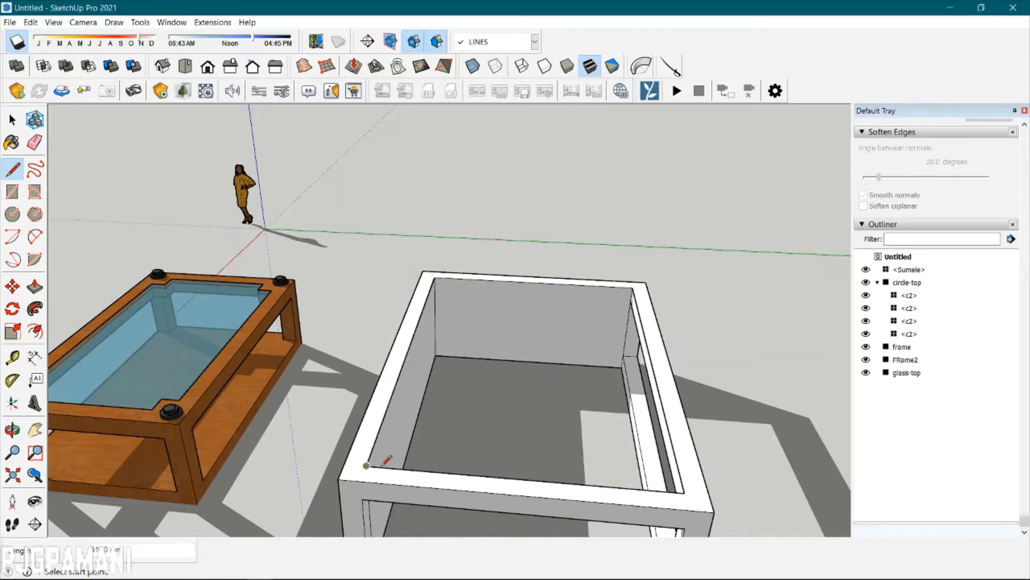
click(684, 492)
click(632, 287)
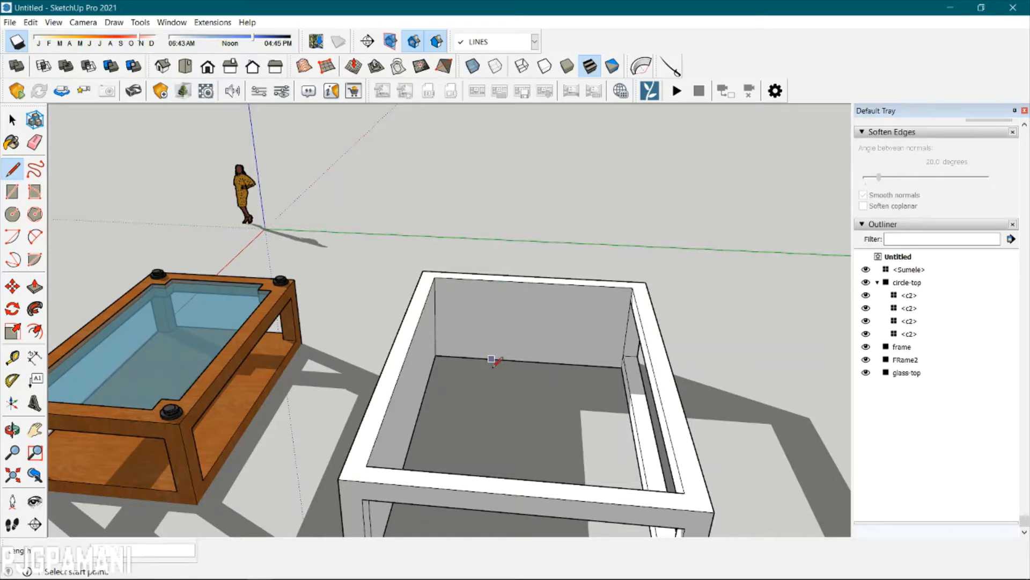
key(space)
Draw lines from corner to corner around FRame2's inner top opening to close it with a panel face.
click(417, 337)
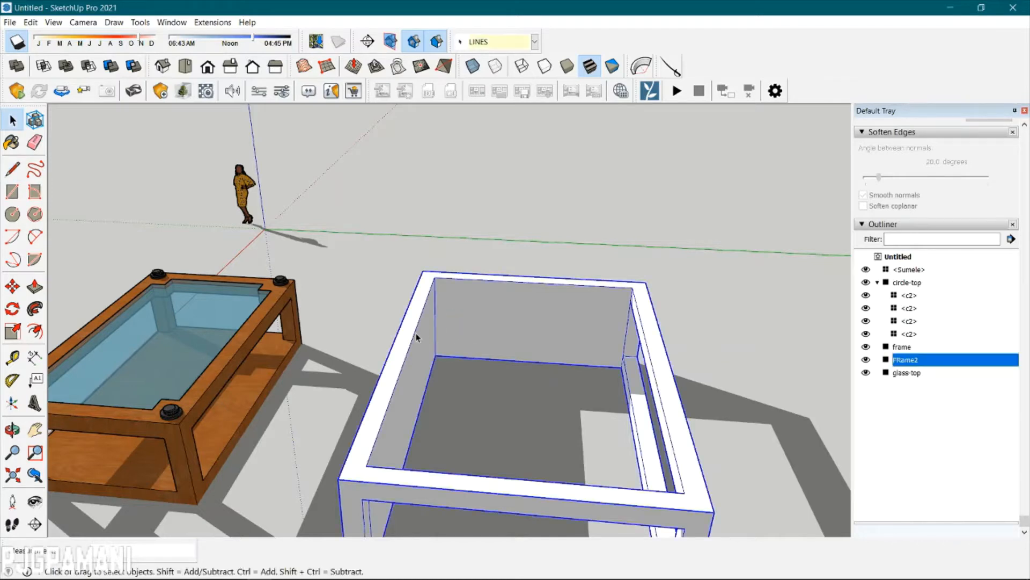
key(l)
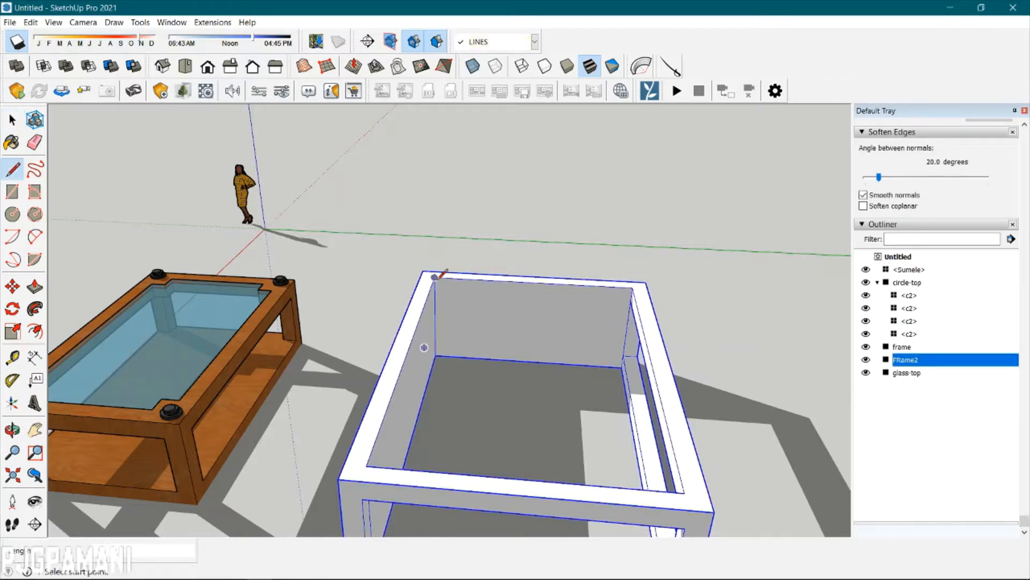
click(434, 277)
click(366, 465)
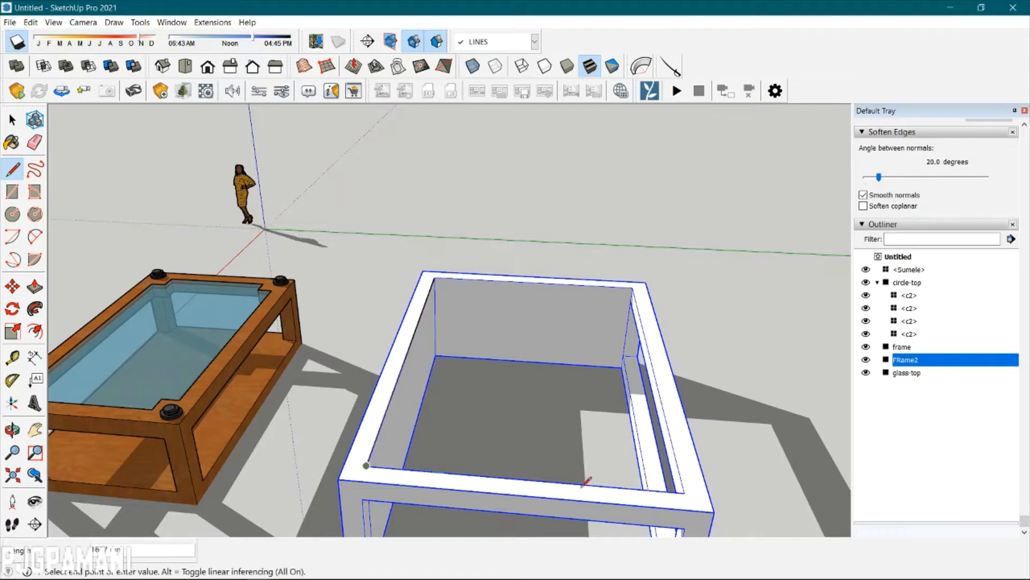
click(684, 492)
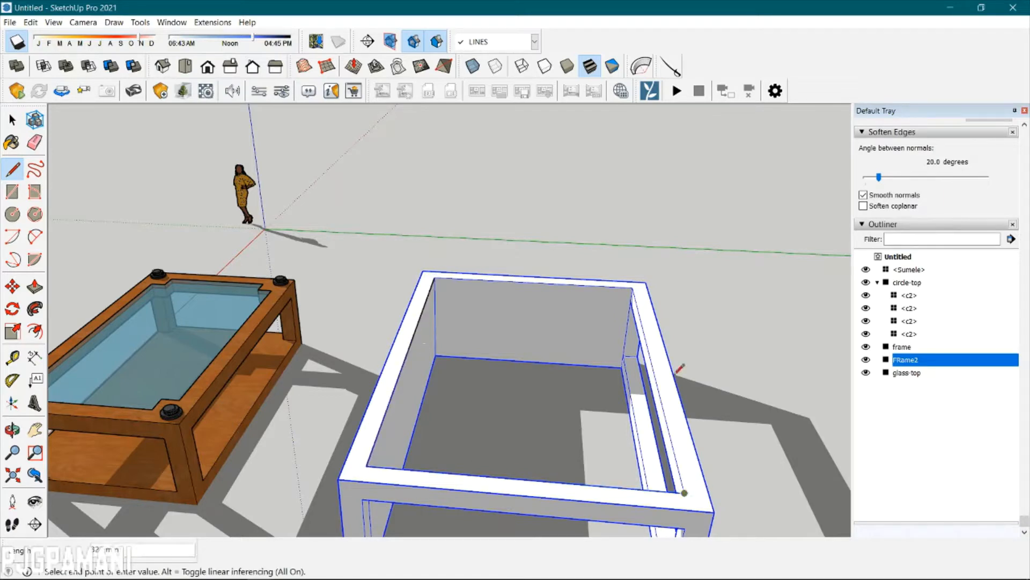
click(632, 287)
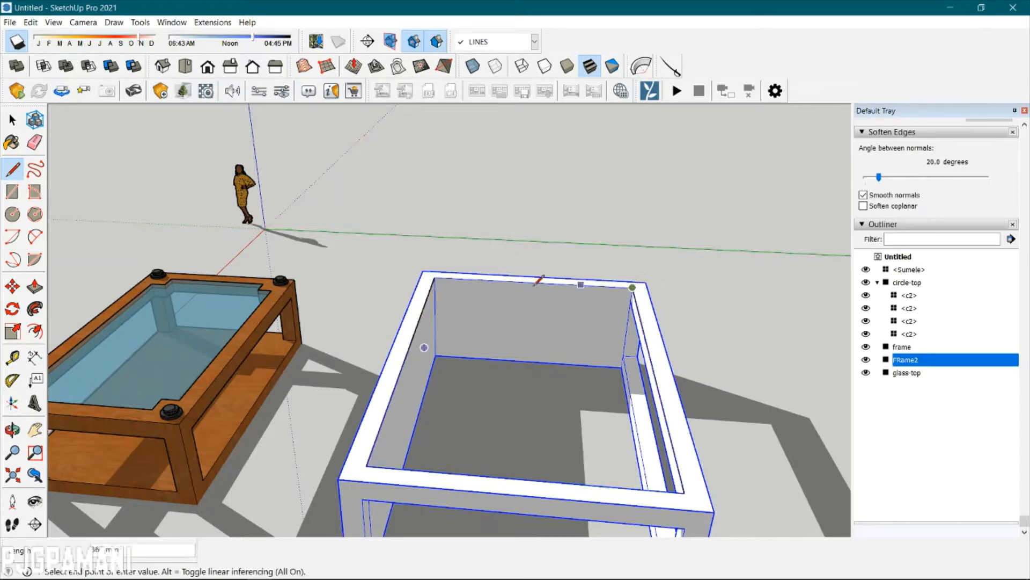
click(434, 278)
key(space)
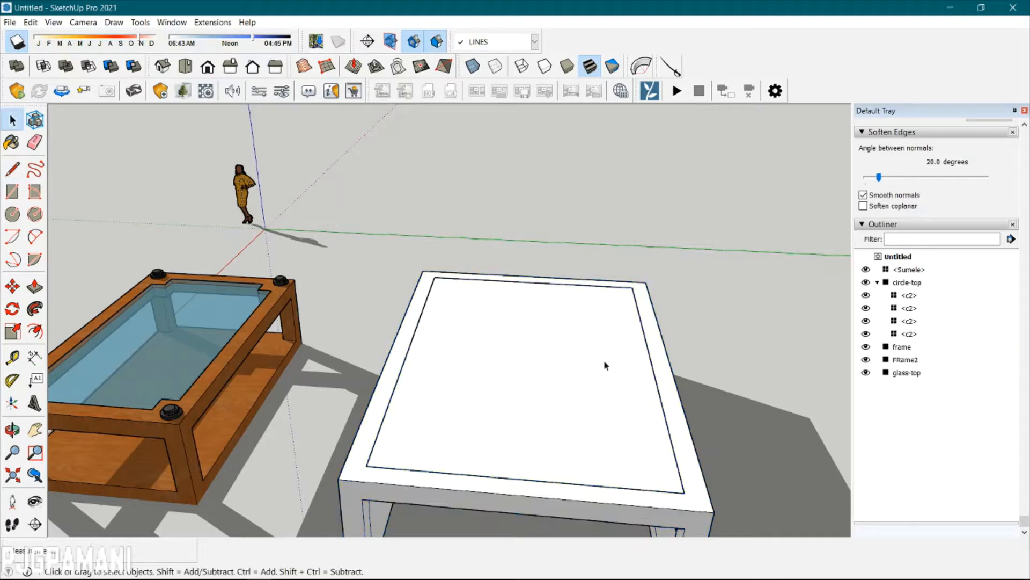
Push the panel face down 75 mm into the frame to give the tabletop its thickness.
click(599, 400)
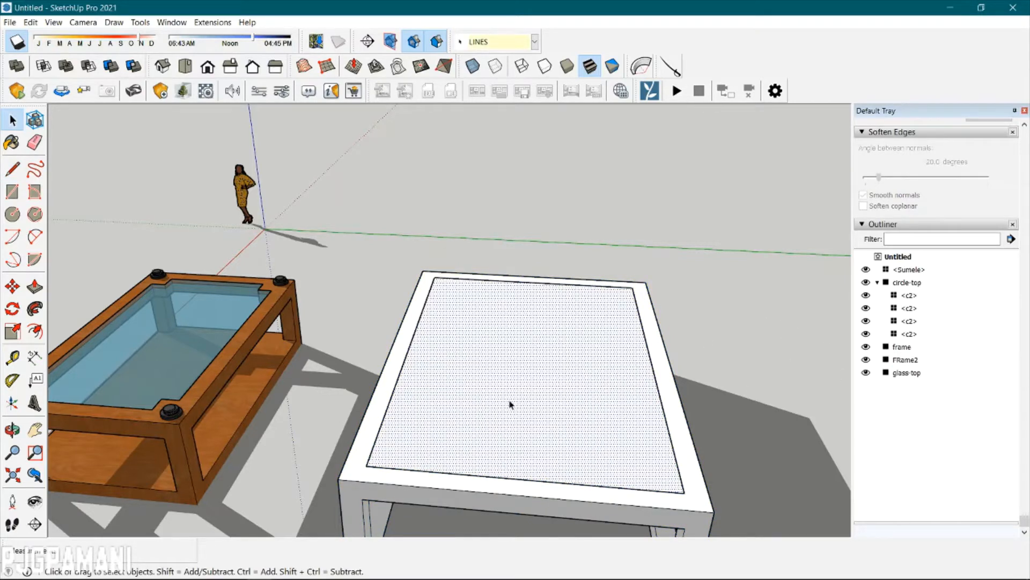
key(p)
click(542, 421)
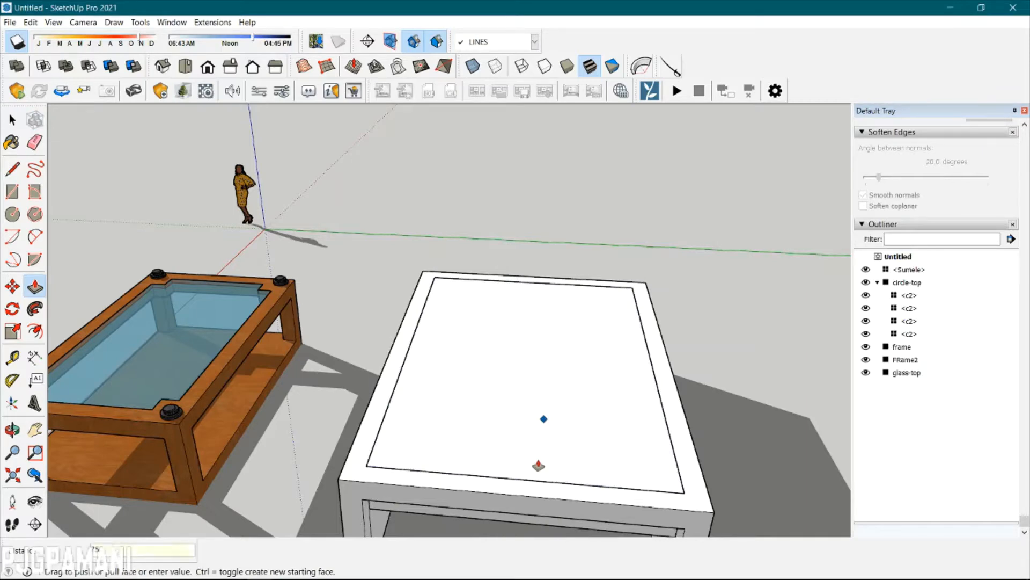
key(Return)
scroll(573, 417, down, 1)
key(space)
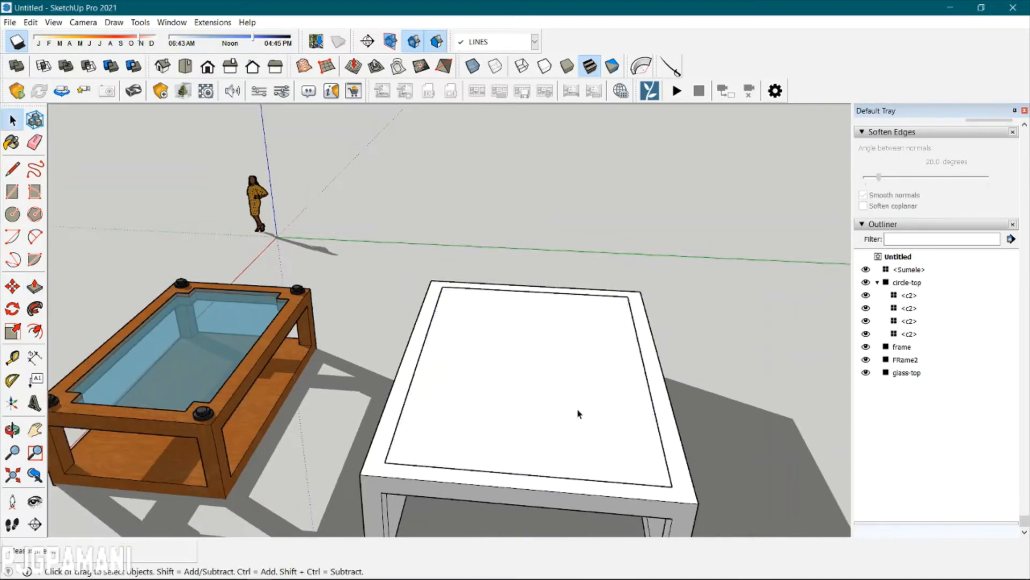
Select the tabletop panel's face and edges and make them a group.
click(579, 414)
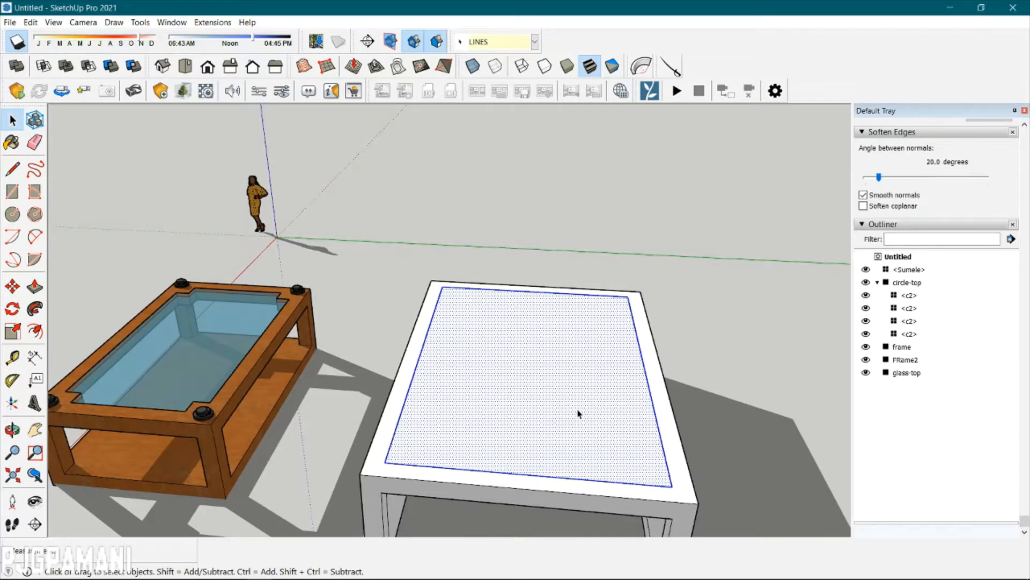
right_click(579, 413)
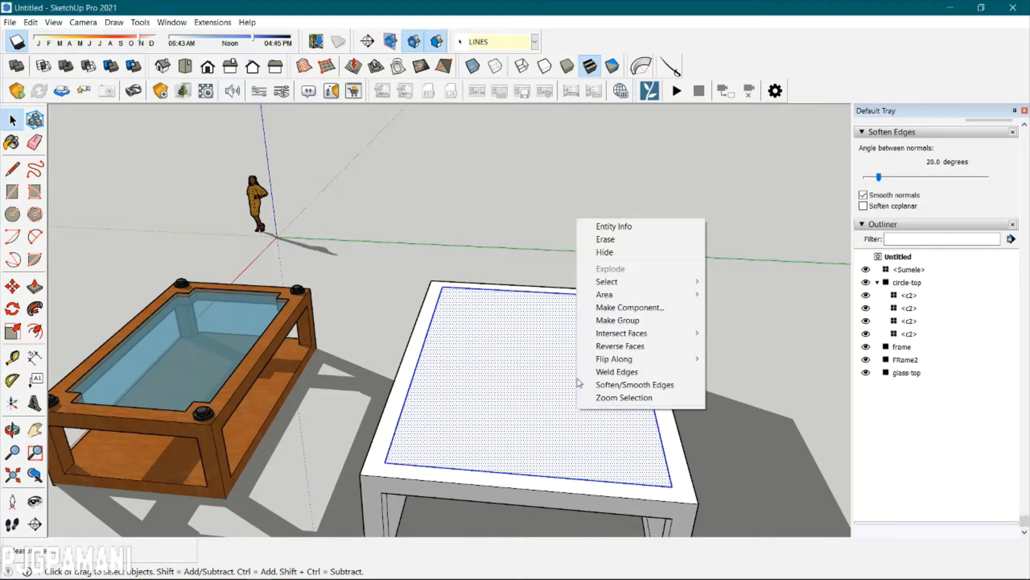
click(617, 320)
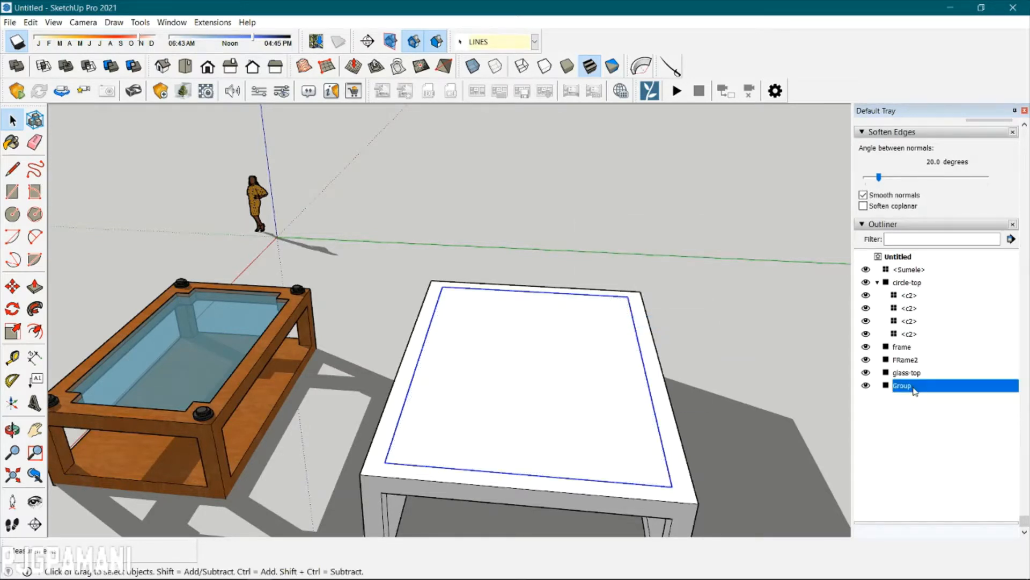
Rename the tabletop panel's group in the Outliner to GT2.
right_click(914, 390)
click(938, 378)
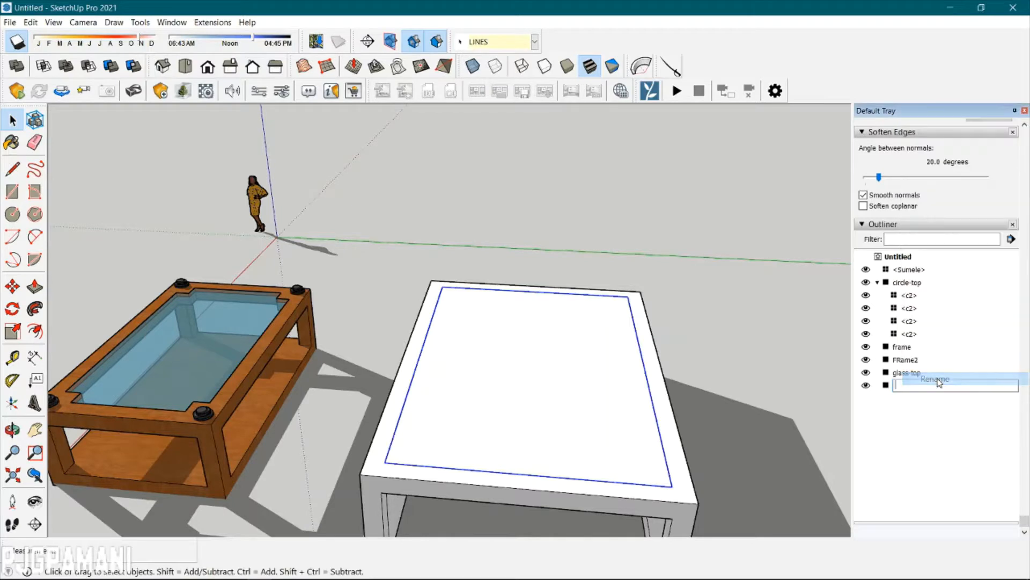
key(Caps_Lock)
text(GT)
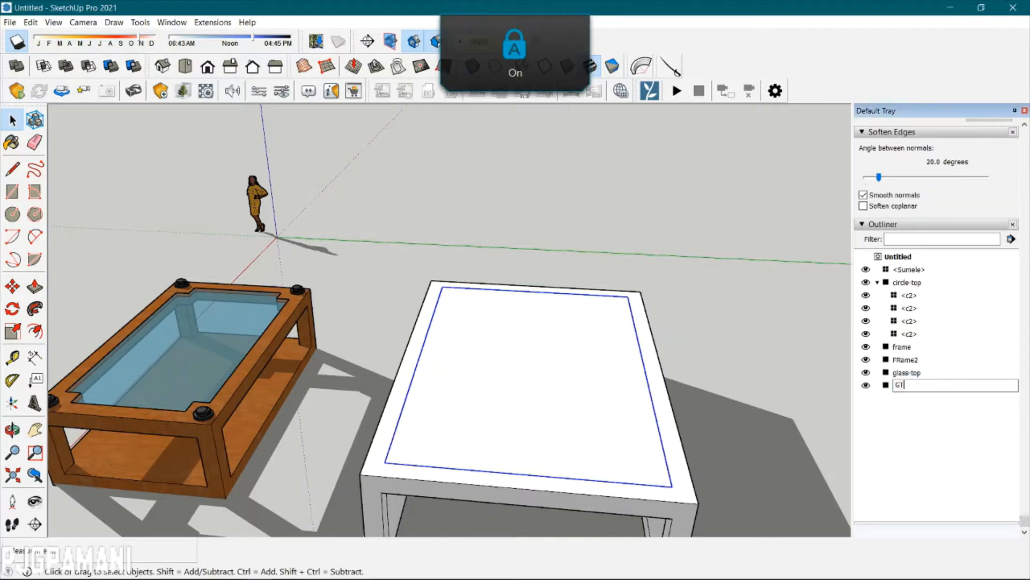
text(2)
key(Return)
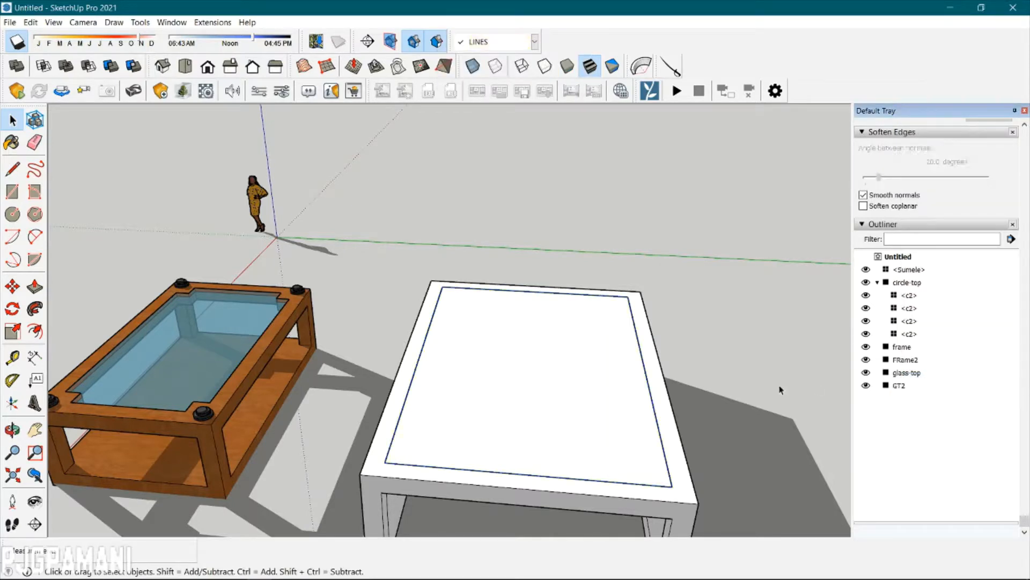
Paint the second table's FRame2 group with the Granite Dark Gray material from the Stone collection.
middle_drag(780, 387, 669, 437)
scroll(971, 243, up, 5)
scroll(966, 257, up, 6)
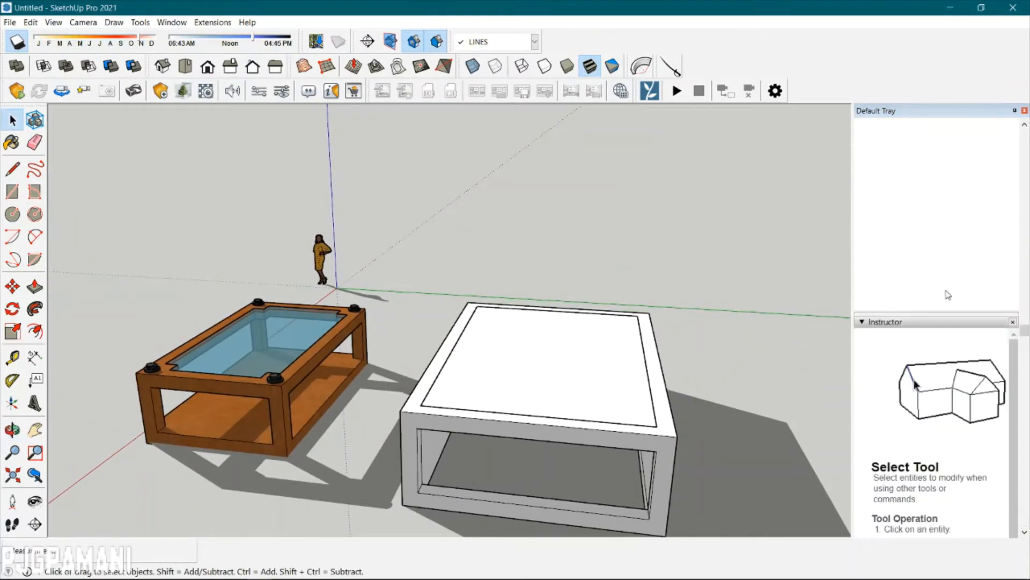
scroll(919, 361, up, 8)
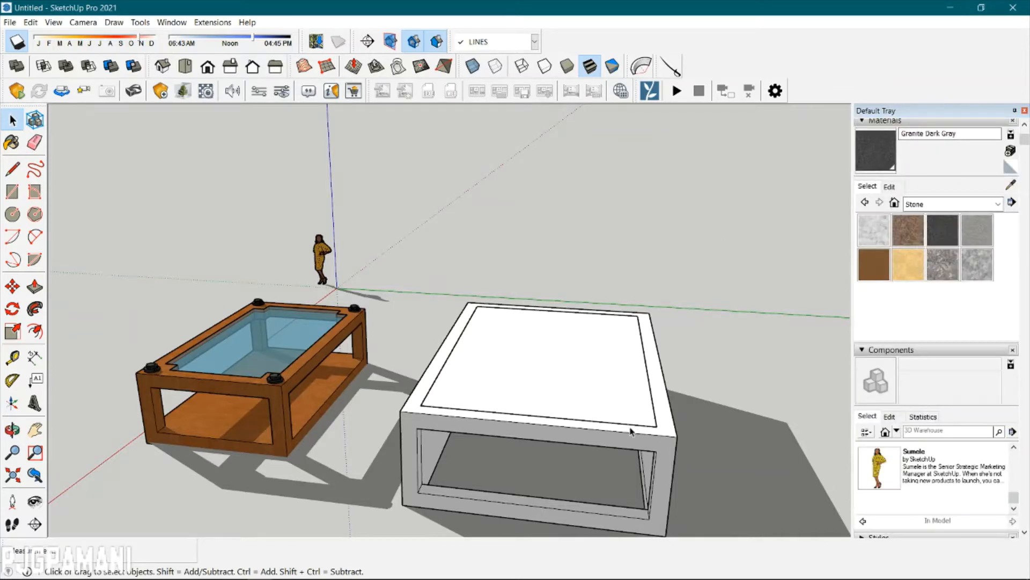
click(638, 450)
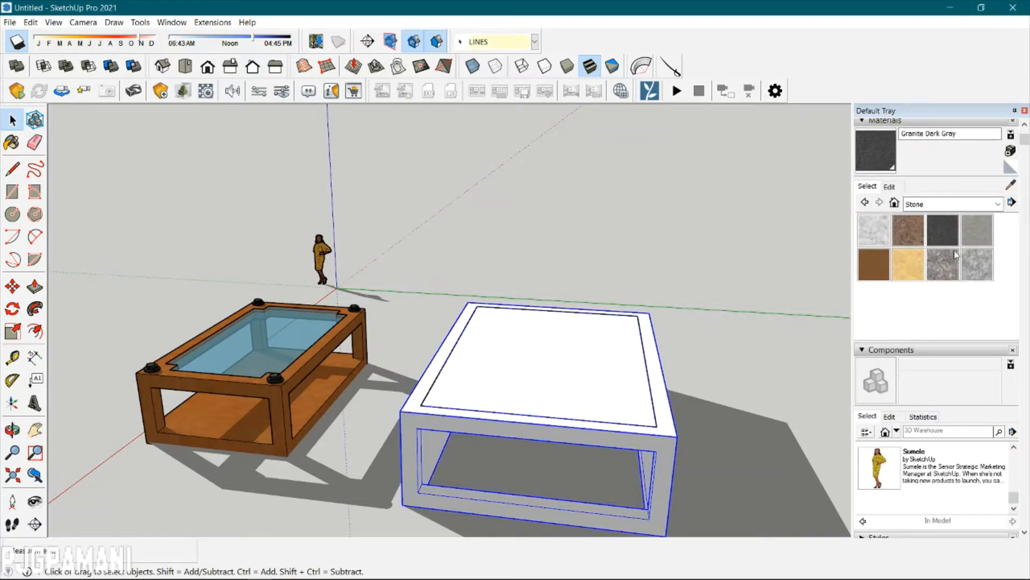
click(946, 231)
click(661, 429)
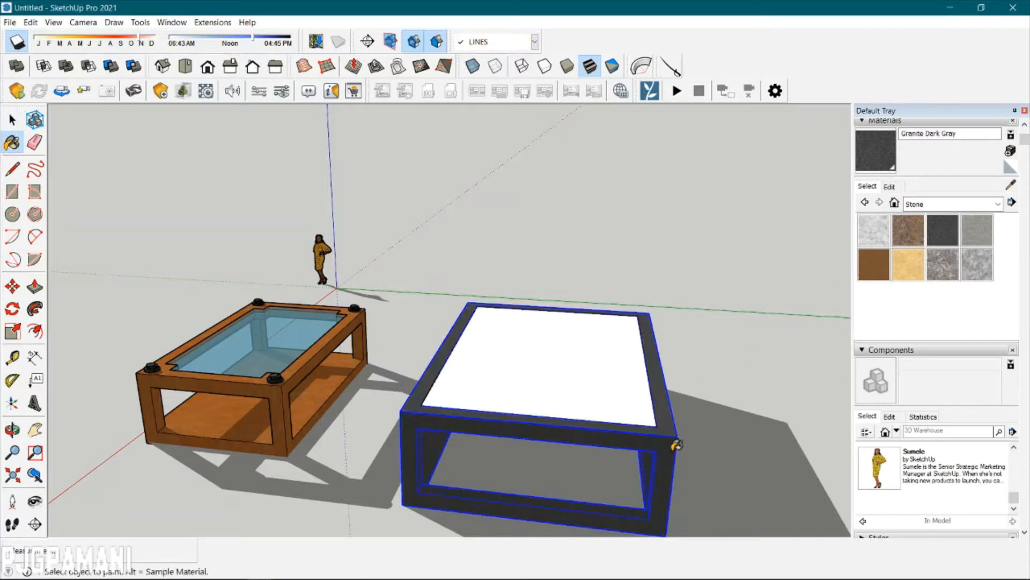
Try Translucent Glass Dark Green, Translucent Glass Gray and Translucent Glass Tinted from Glass and Mirrors on the second table's top panel.
scroll(741, 395, up, 3)
mouse_move(740, 396)
middle_down()
mouse_move(437, 288)
mouse_move(675, 479)
mouse_move(617, 456)
middle_up()
click(998, 204)
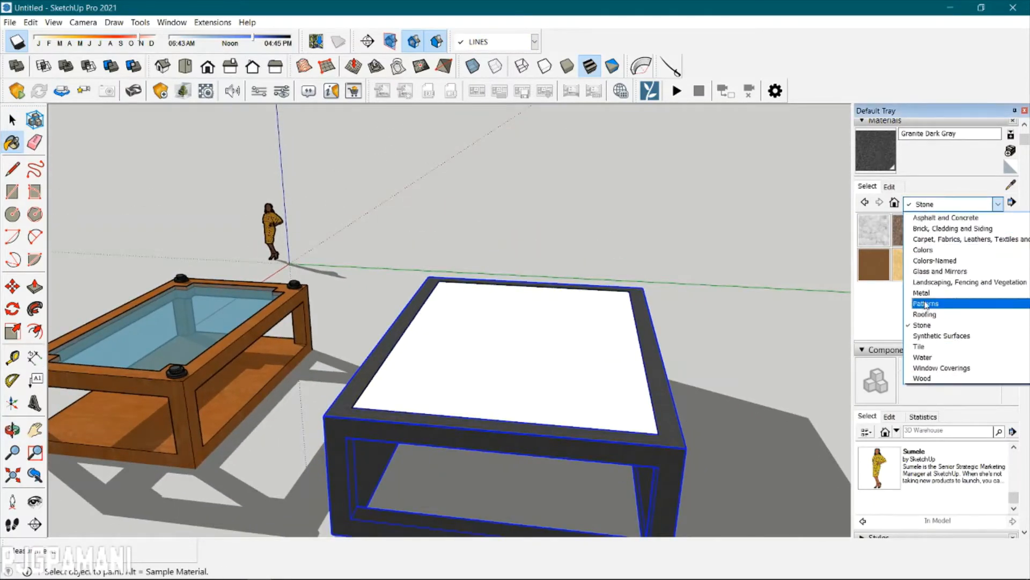
click(925, 272)
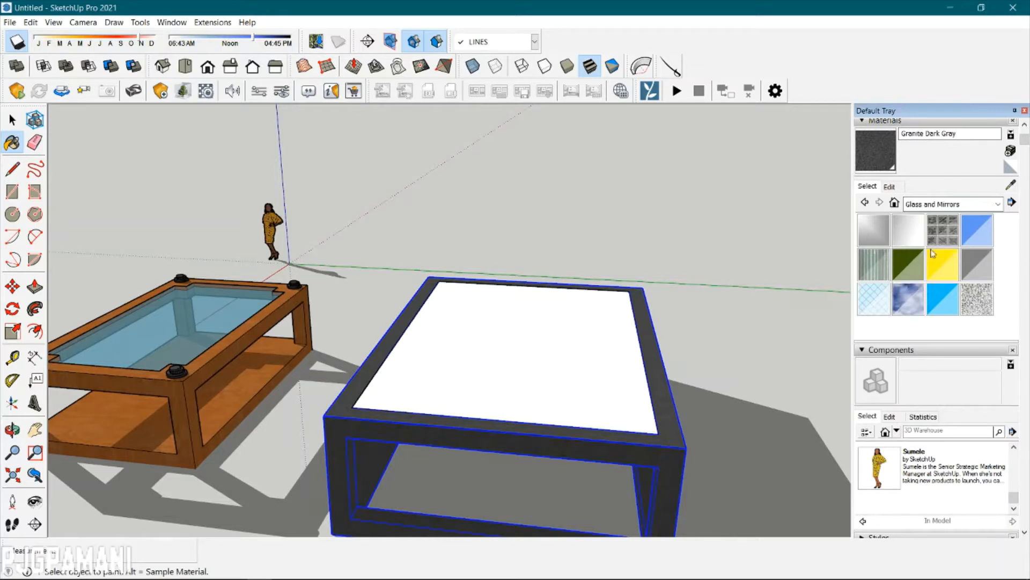
click(908, 268)
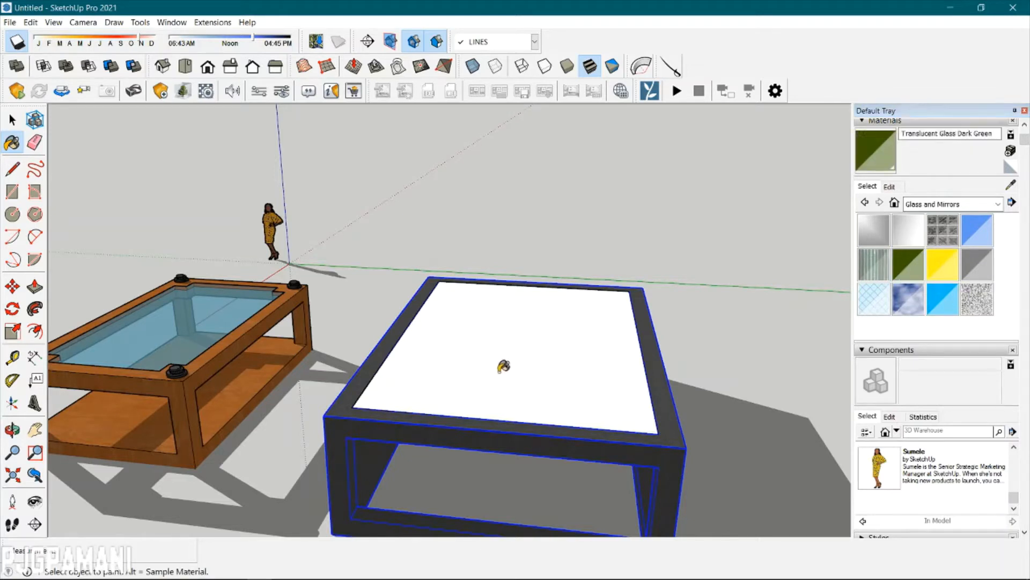
click(504, 367)
scroll(685, 396, down, 2)
click(976, 263)
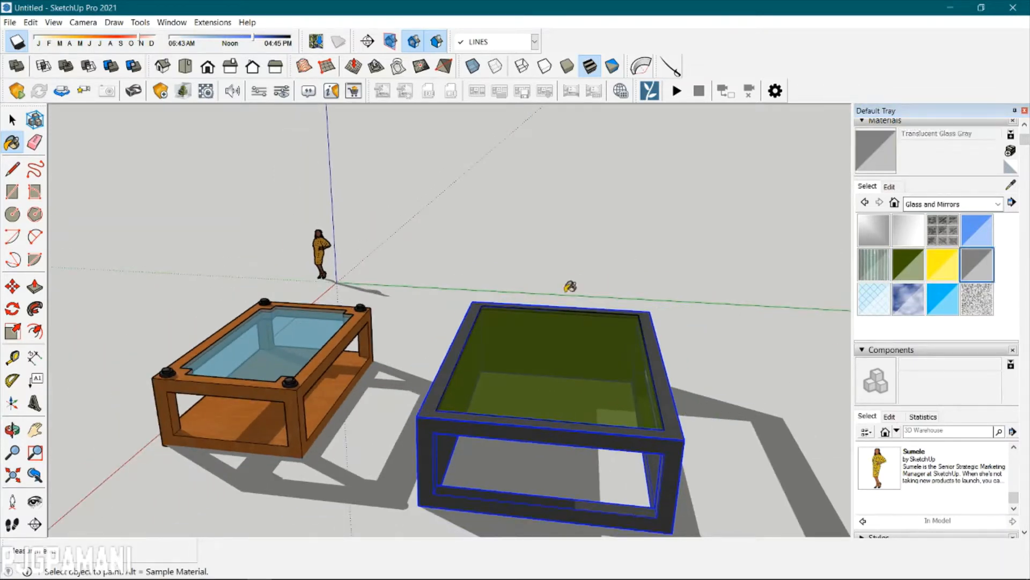
click(556, 352)
click(938, 307)
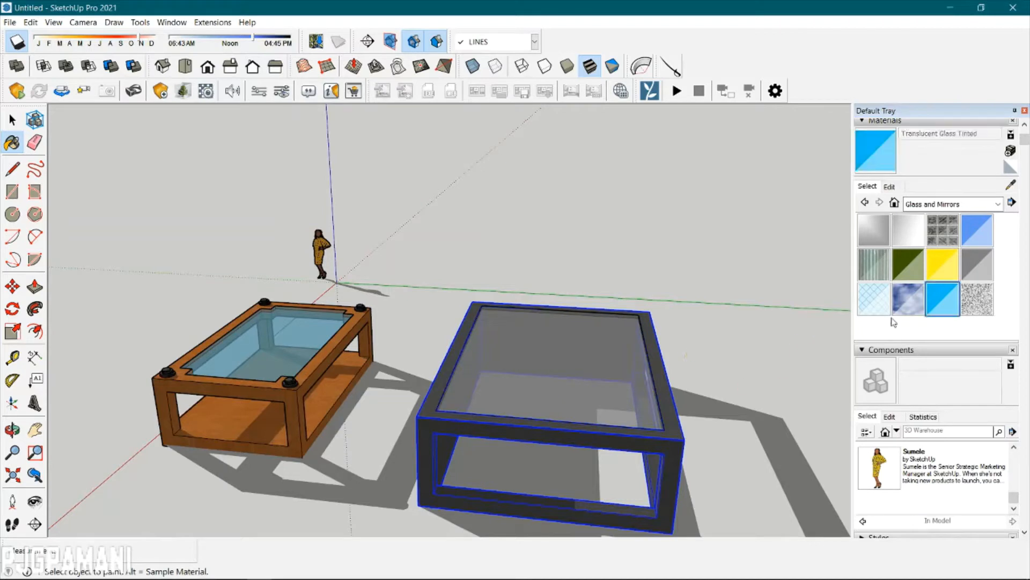
click(471, 367)
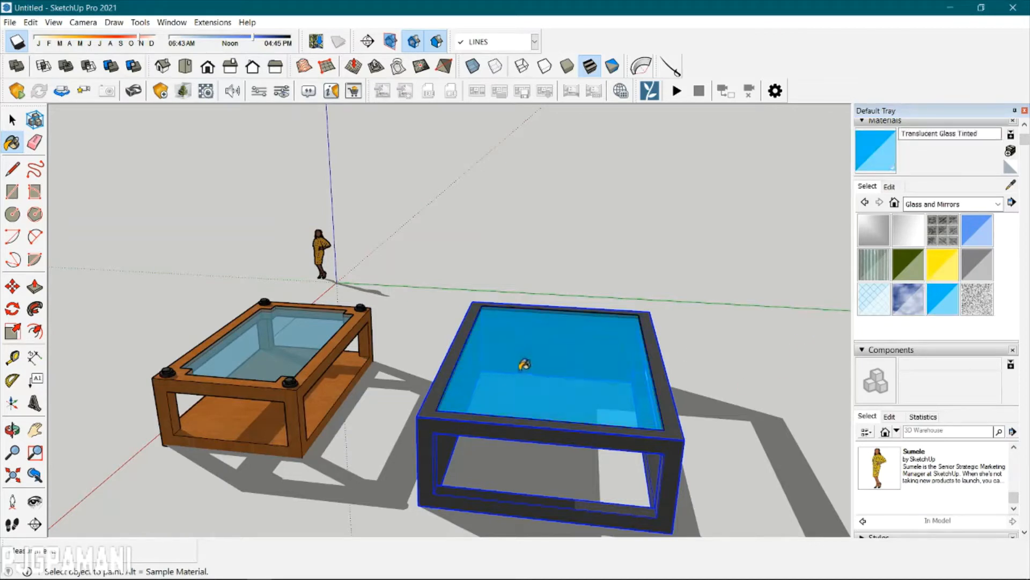
Try Translucent Glass Block Dark, the speckled glass, Translucent Glass Corrugated and Mirror 01 on the second table's top panel.
click(935, 228)
click(559, 357)
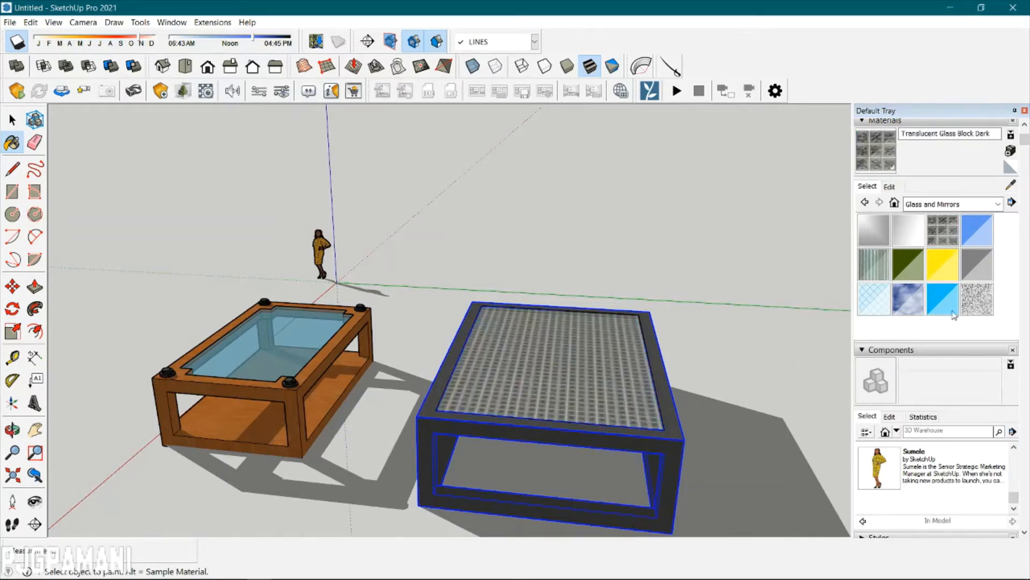
click(978, 299)
click(646, 365)
middle_drag(679, 420, 595, 387)
click(873, 263)
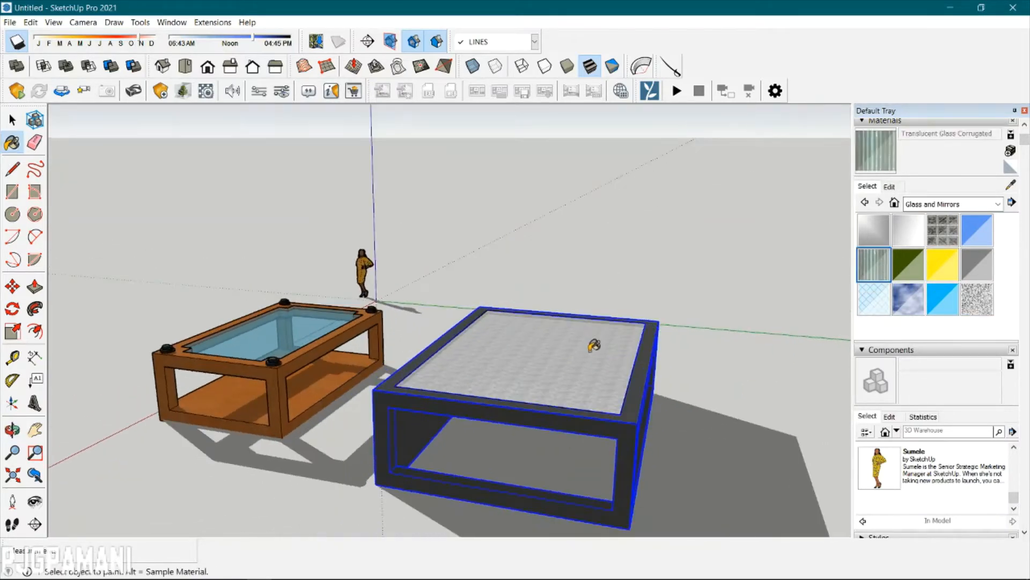
click(594, 345)
click(873, 231)
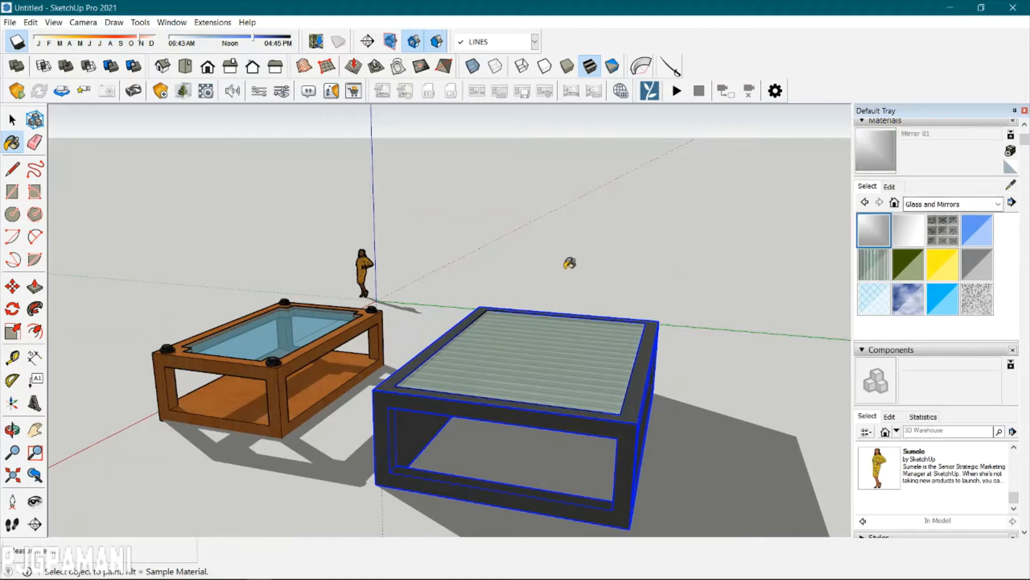
click(582, 341)
Paint the second table's top panel with Translucent Glass Safety and clear the selection.
mouse_move(481, 375)
middle_down()
mouse_move(493, 561)
mouse_move(340, 556)
mouse_move(489, 464)
mouse_move(535, 288)
mouse_move(494, 345)
mouse_move(536, 327)
middle_up()
click(878, 305)
middle_drag(588, 350, 671, 431)
click(591, 382)
key(space)
click(743, 327)
middle_drag(768, 416, 317, 448)
scroll(338, 444, down, 3)
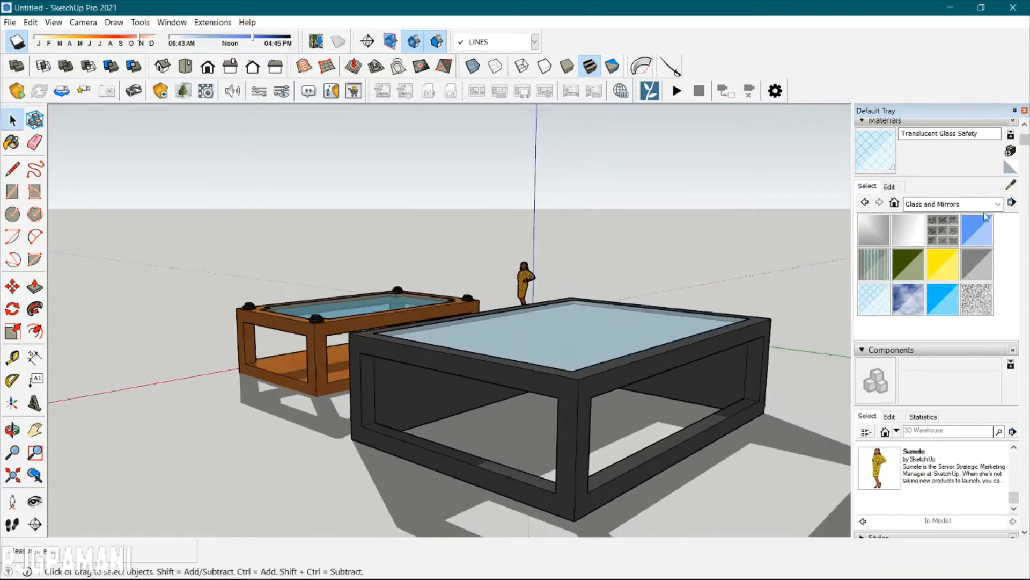
Select FRame2 and GT2 in turn in the Outliner to identify the second table's parts.
scroll(986, 216, down, 15)
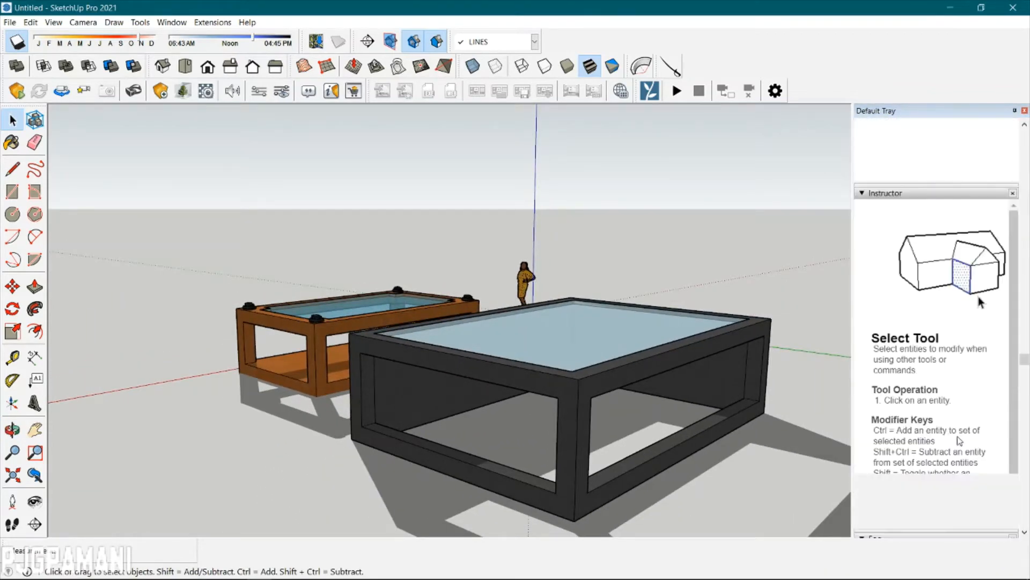
scroll(959, 440, down, 10)
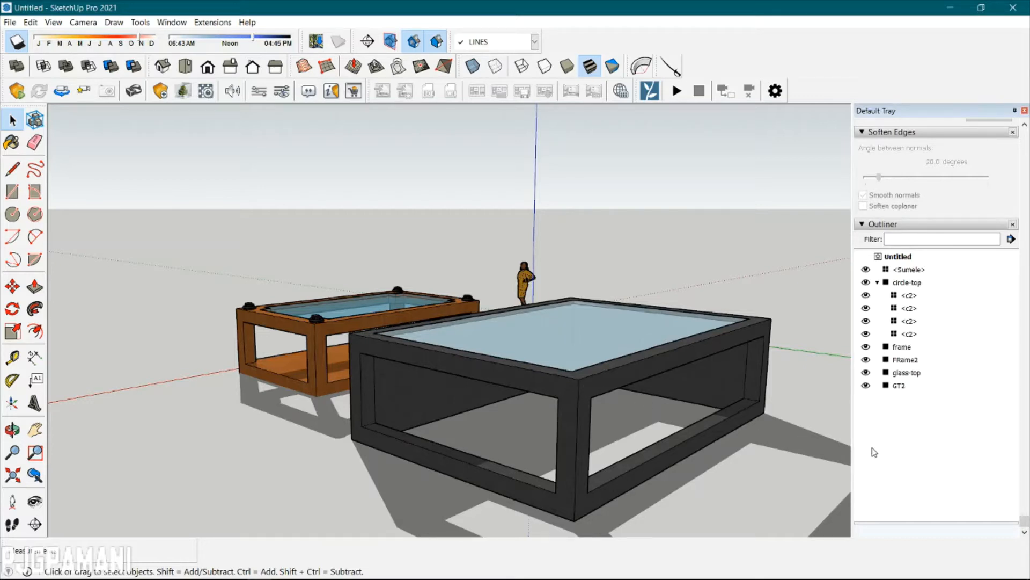
middle_drag(422, 383, 834, 386)
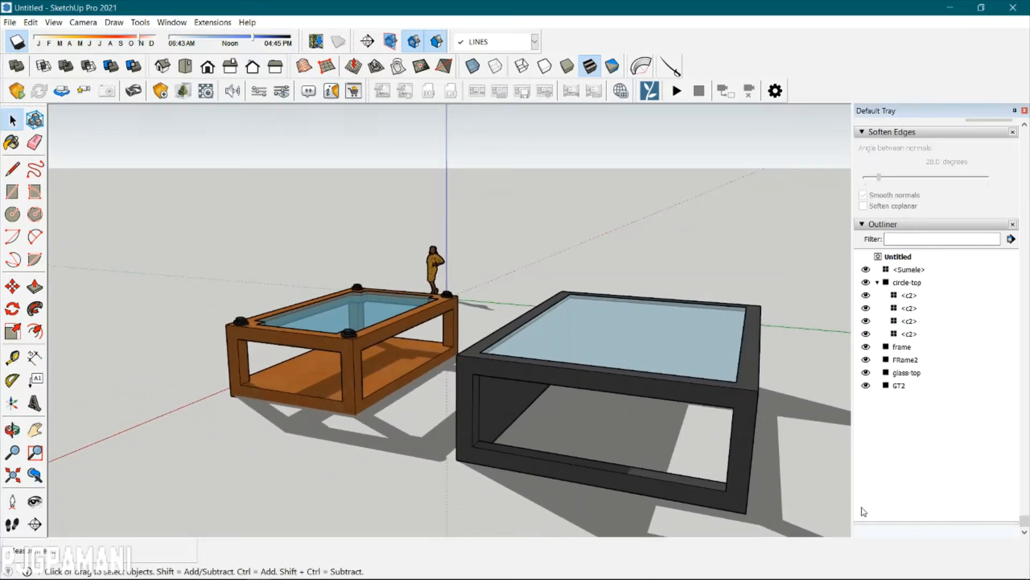
click(912, 360)
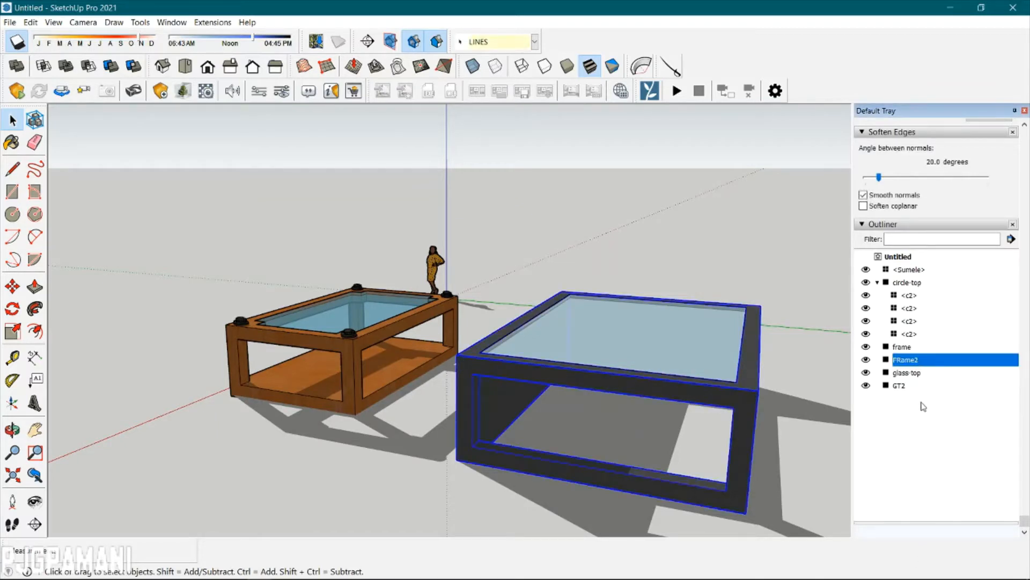
click(904, 386)
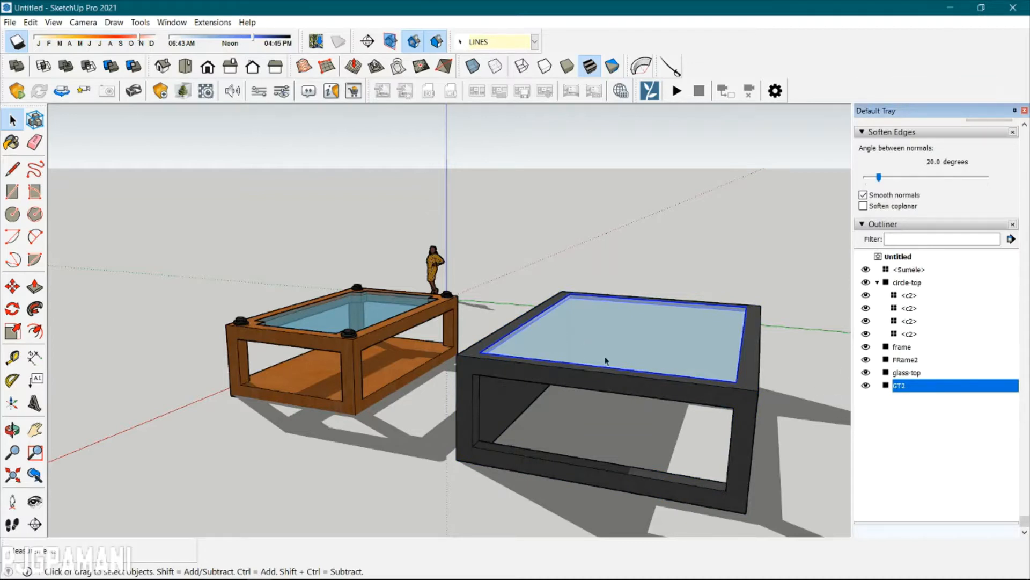
scroll(606, 358, down, 3)
scroll(762, 341, up, 3)
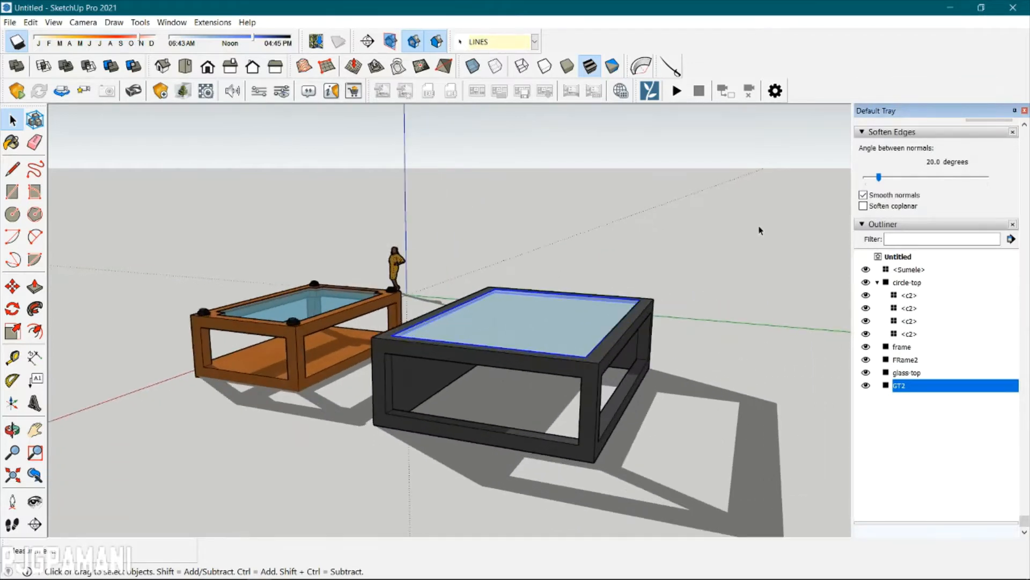
scroll(645, 215, down, 6)
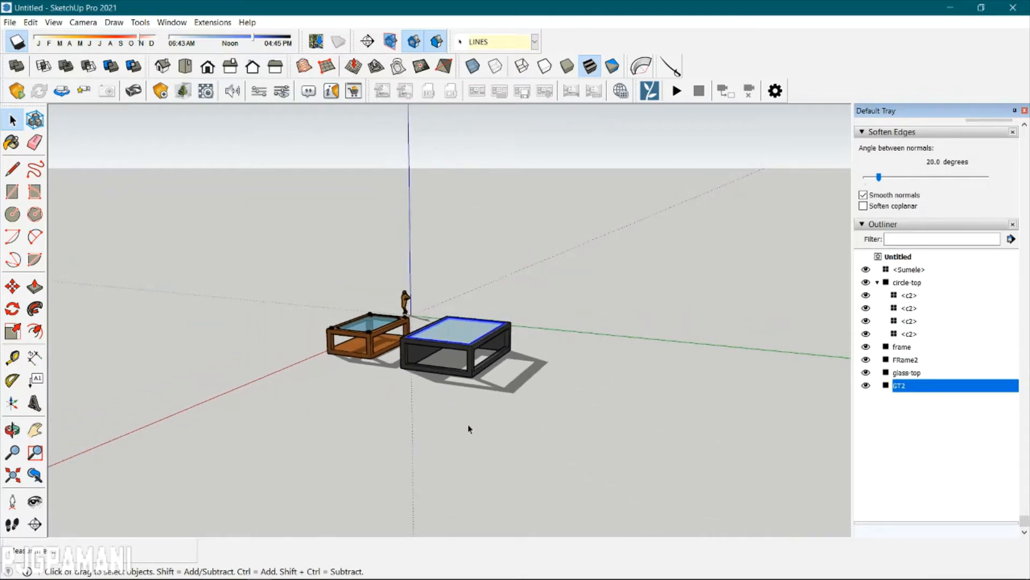
scroll(468, 429, down, 3)
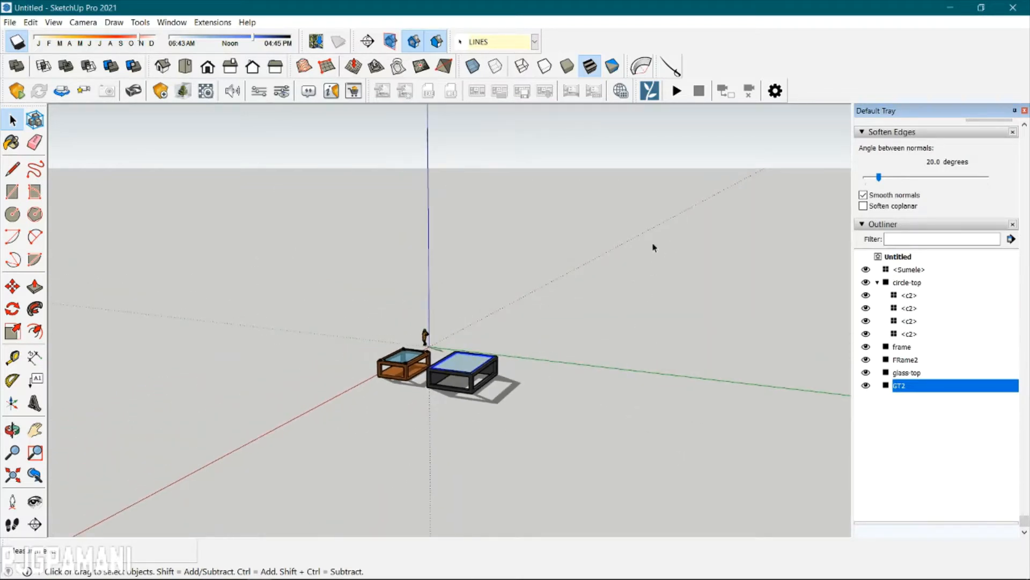
scroll(519, 411, up, 3)
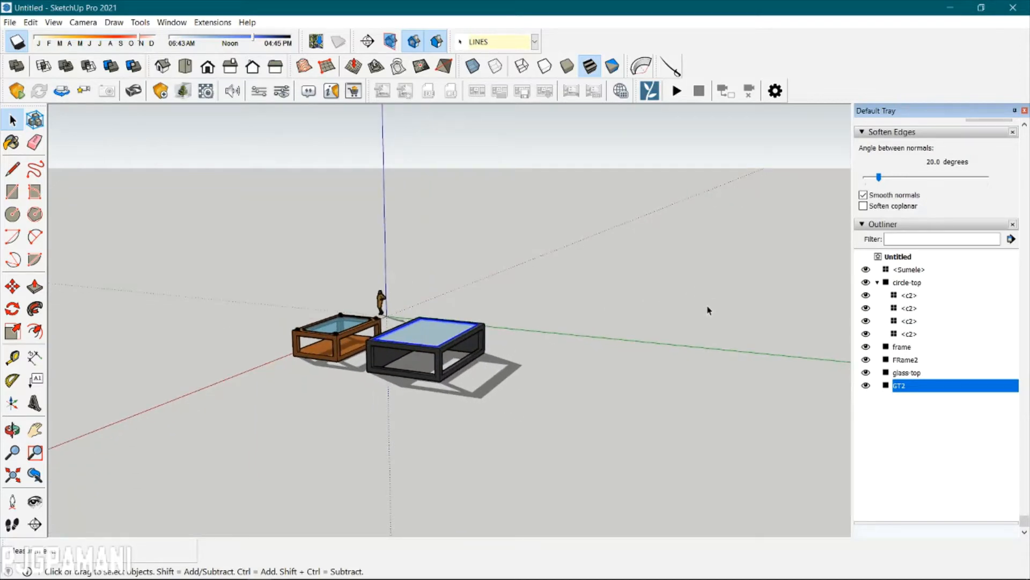
scroll(296, 330, up, 2)
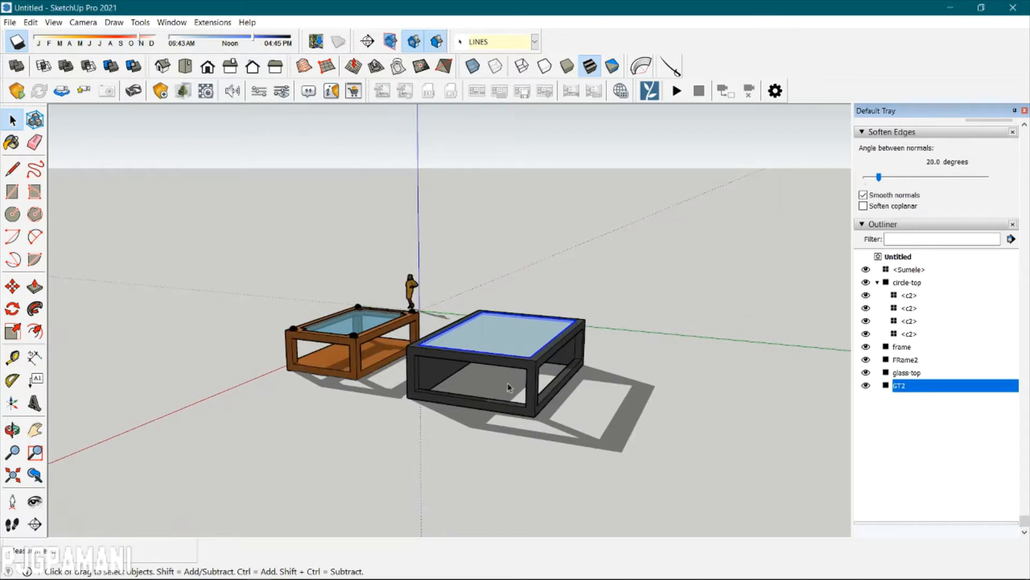
scroll(808, 366, up, 3)
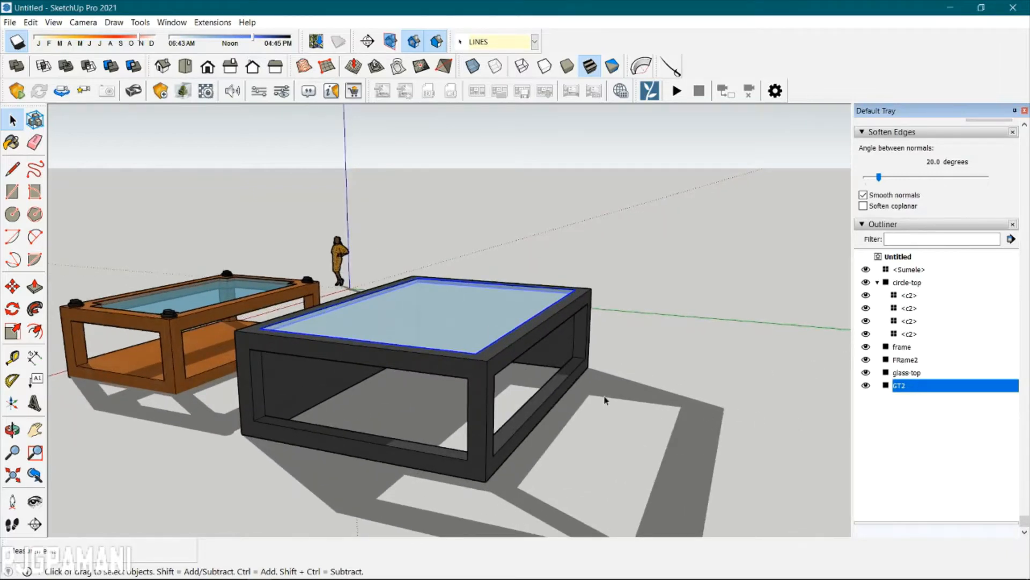
scroll(604, 400, up, 5)
scroll(556, 333, down, 2)
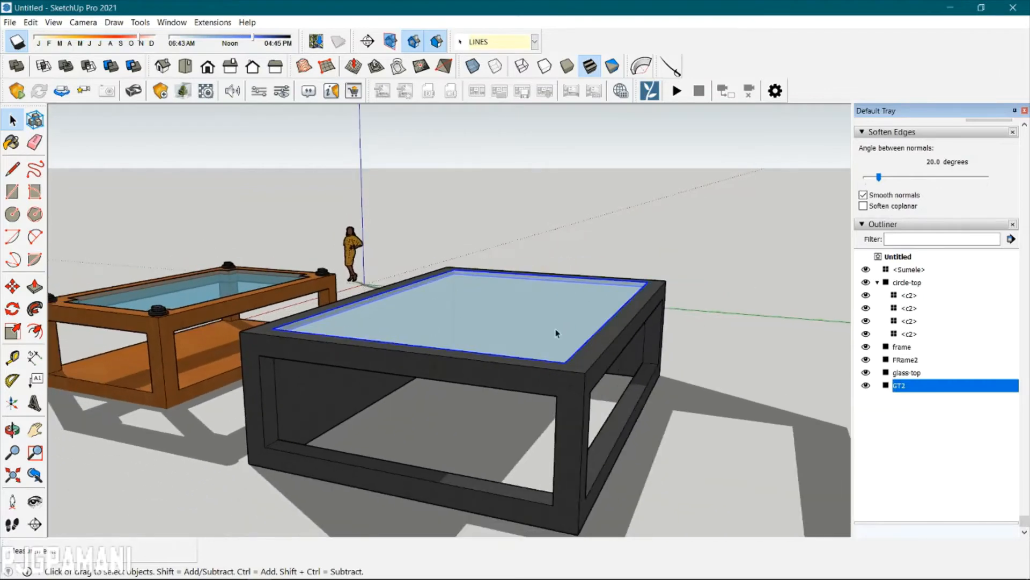
Highlight FRame2 and GT2 from the Outliner, and switch FRame2's visibility off and on again twice.
click(903, 362)
click(900, 388)
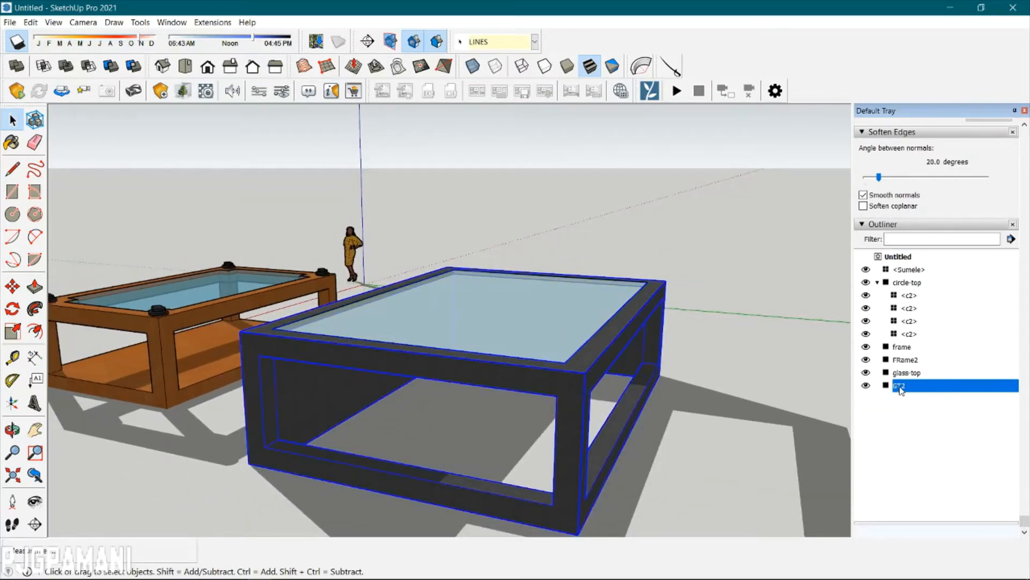
click(905, 361)
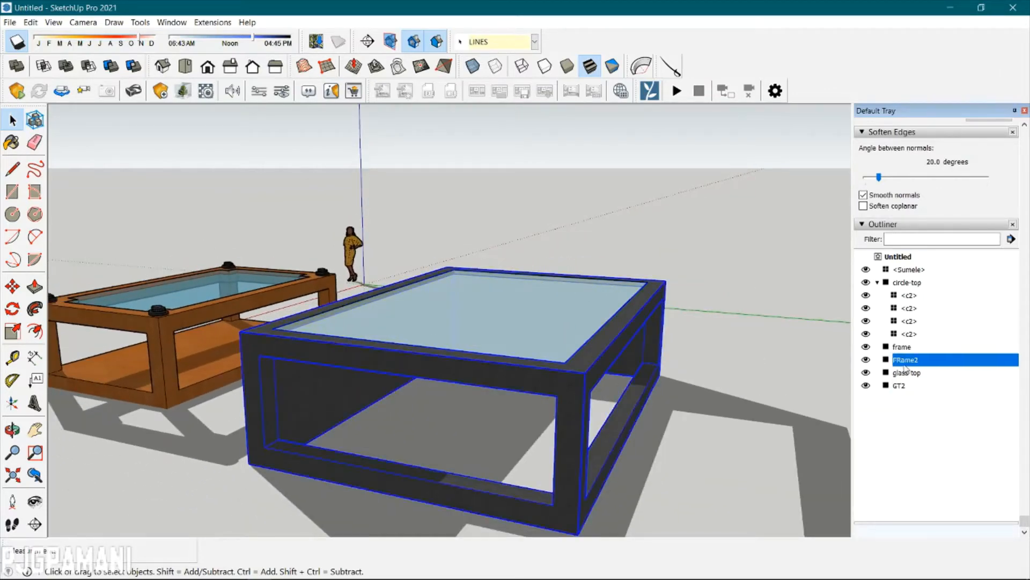
click(866, 360)
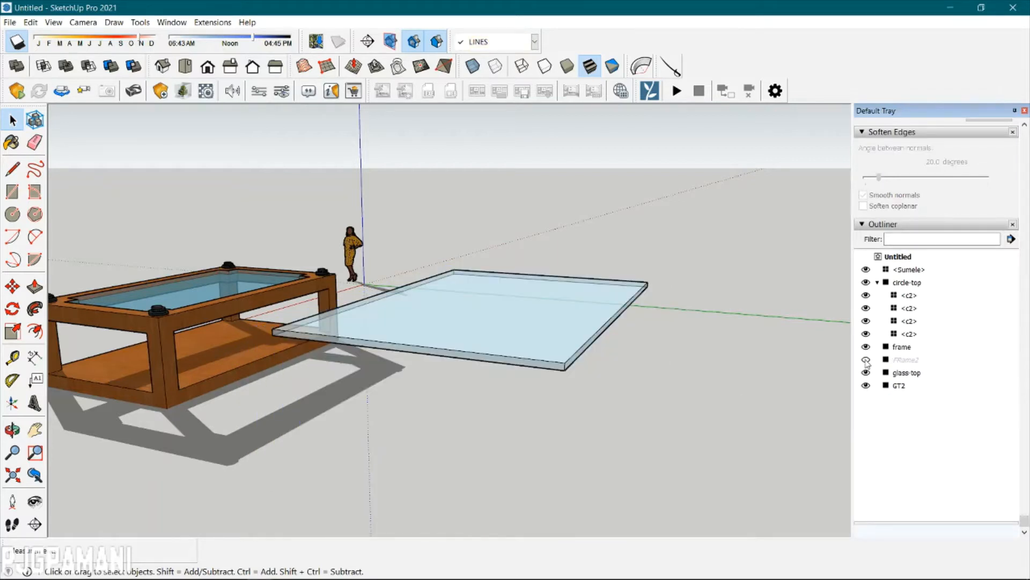
click(866, 360)
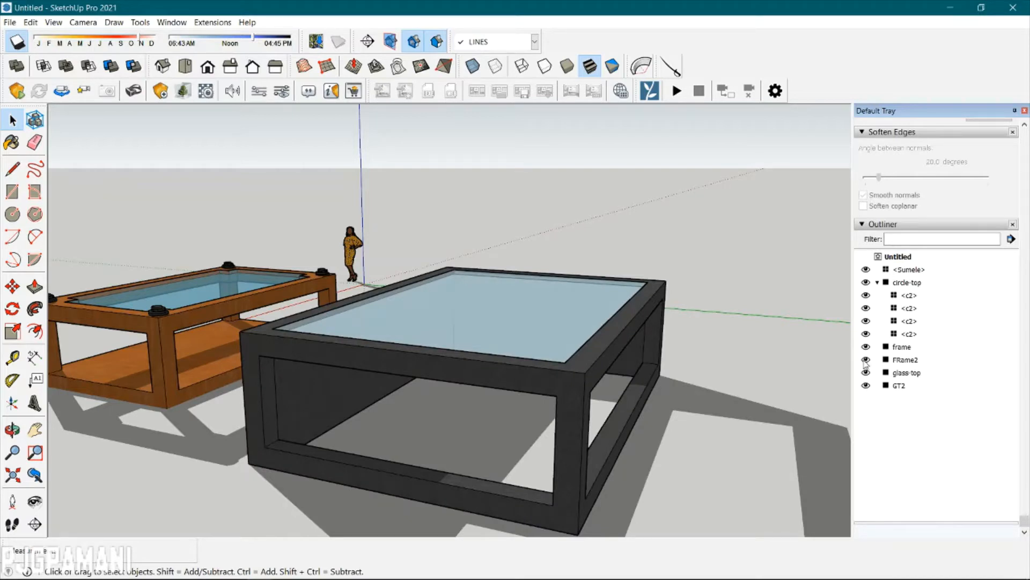
click(866, 360)
click(866, 360)
Hide the GT2 tabletop panel through the Outliner to expose the frame's inner sides.
click(901, 385)
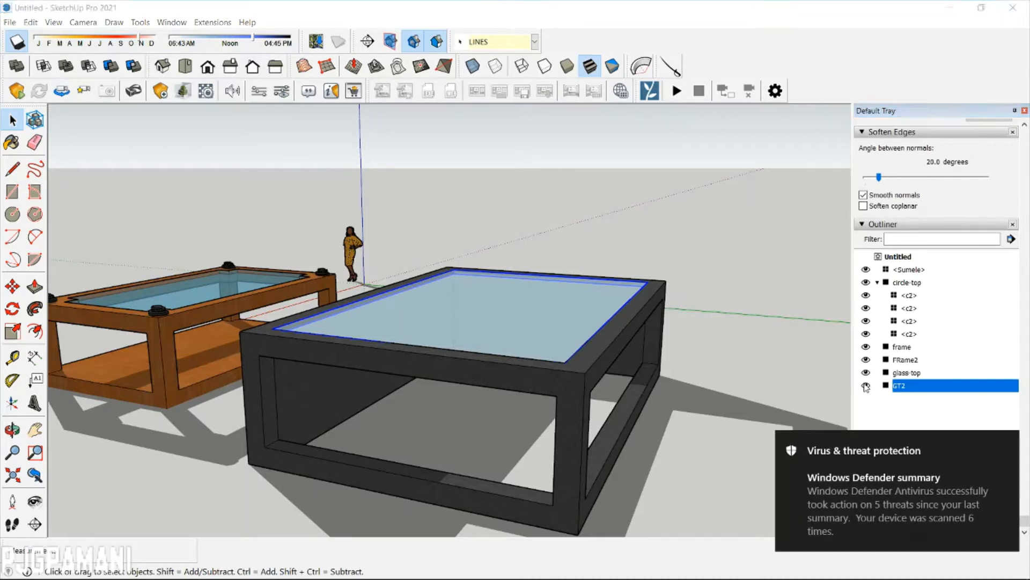
click(865, 385)
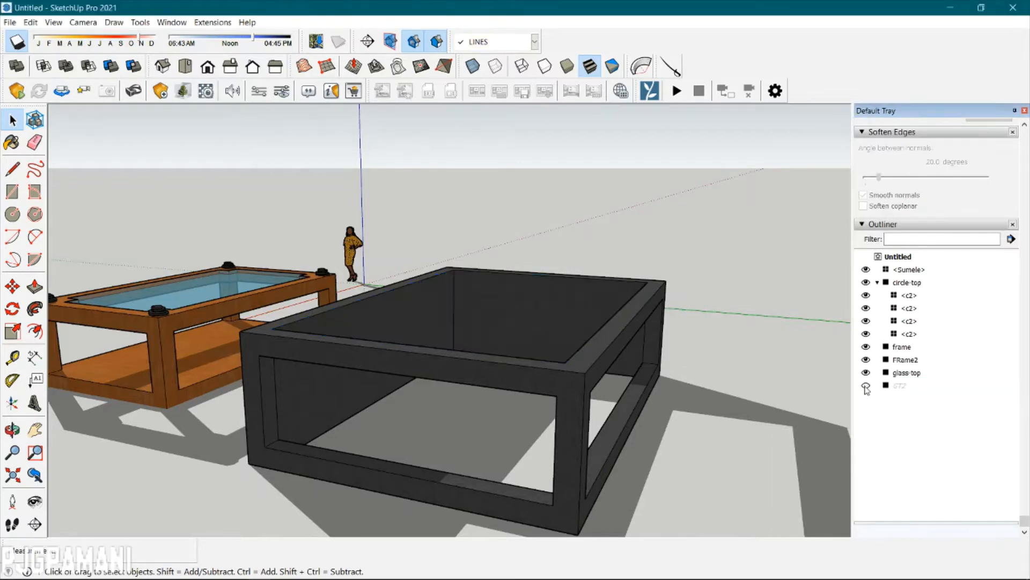
middle_drag(344, 390, 352, 463)
scroll(322, 418, up, 6)
Open the FRame2 group for editing and offset the inner face of its side nearest the wooden table inward.
click(264, 329)
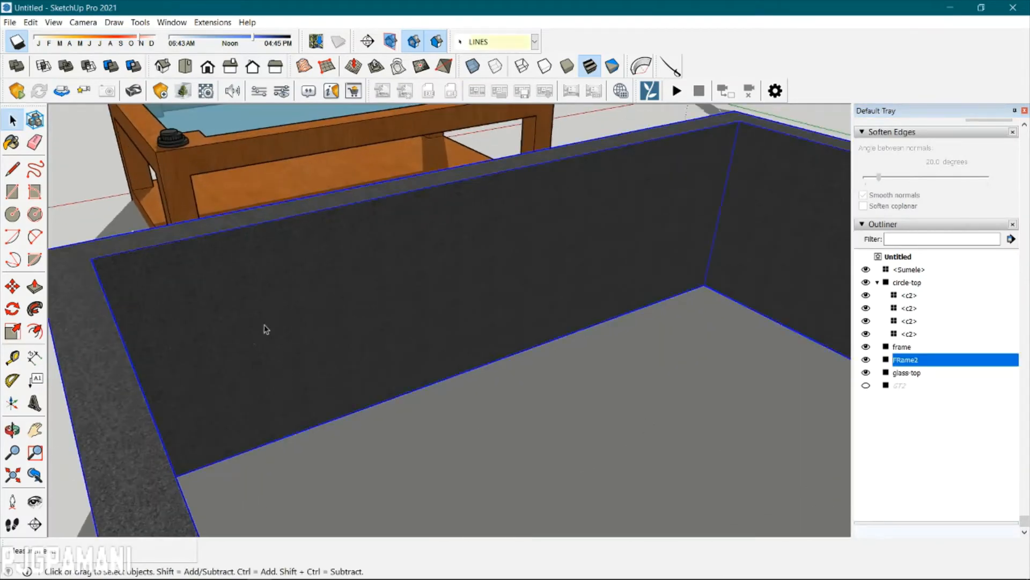
scroll(519, 292, down, 4)
scroll(398, 315, up, 6)
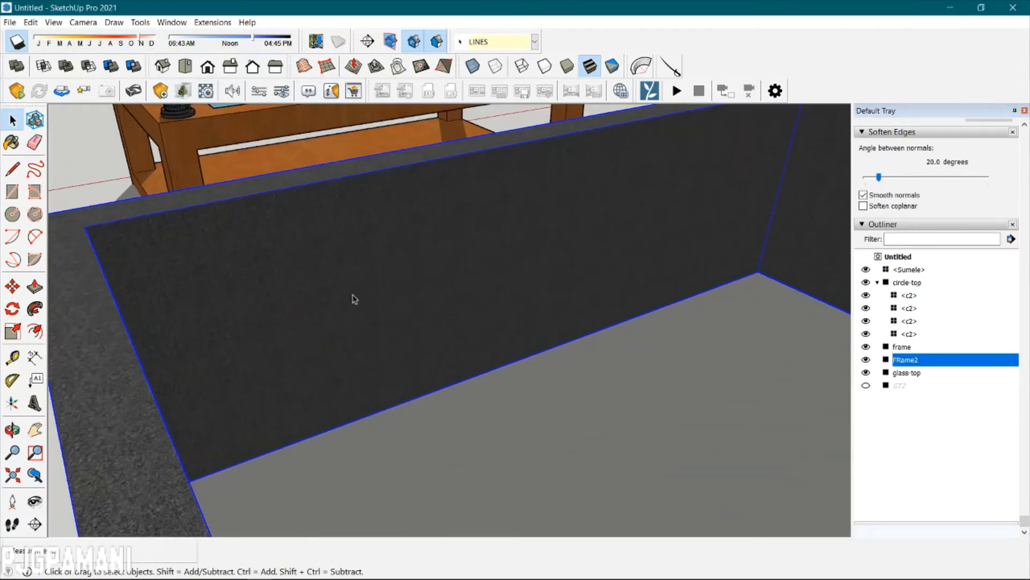
double_click(354, 298)
scroll(522, 280, down, 5)
scroll(548, 236, up, 6)
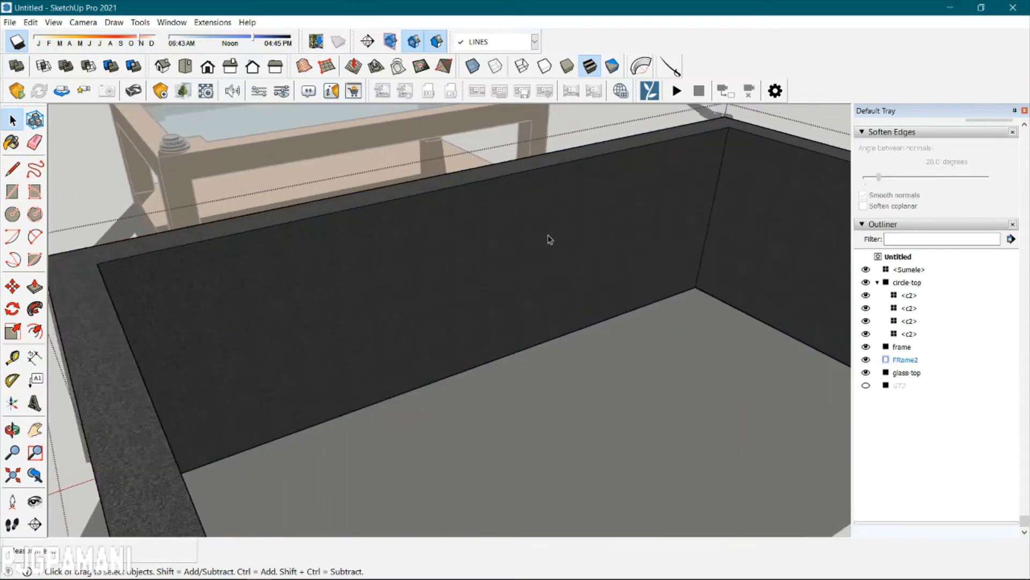
key(f)
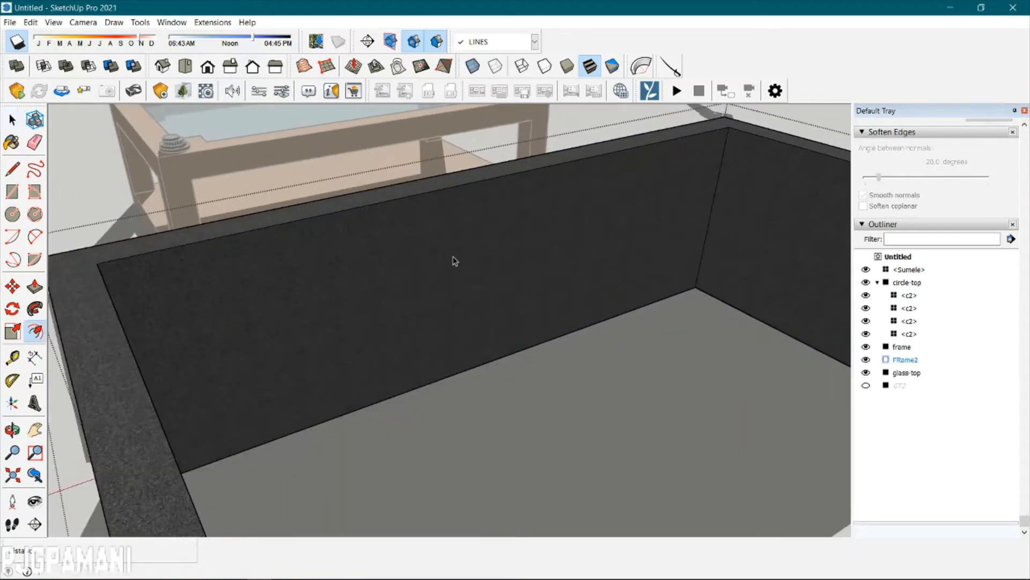
click(382, 212)
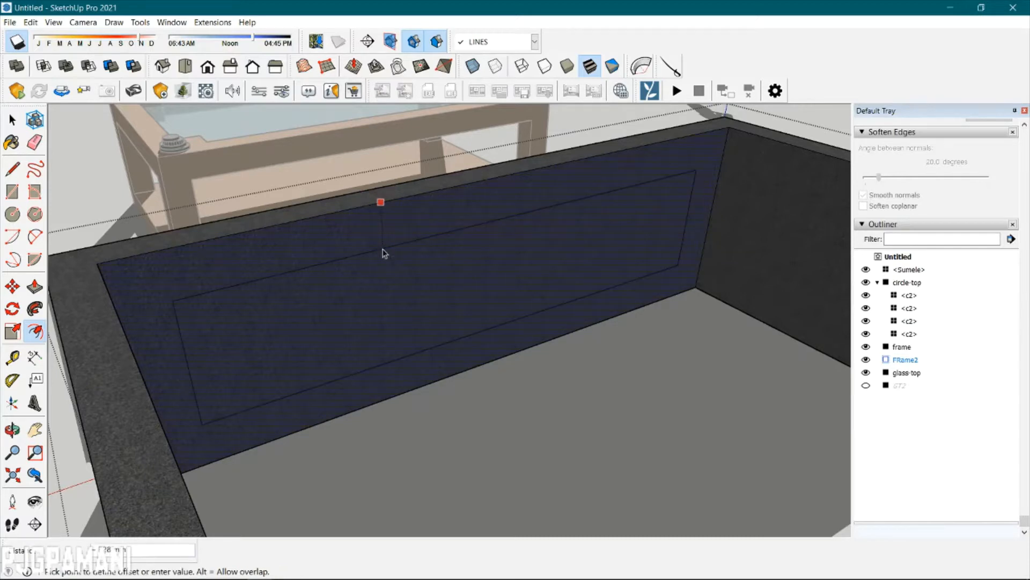
key(Return)
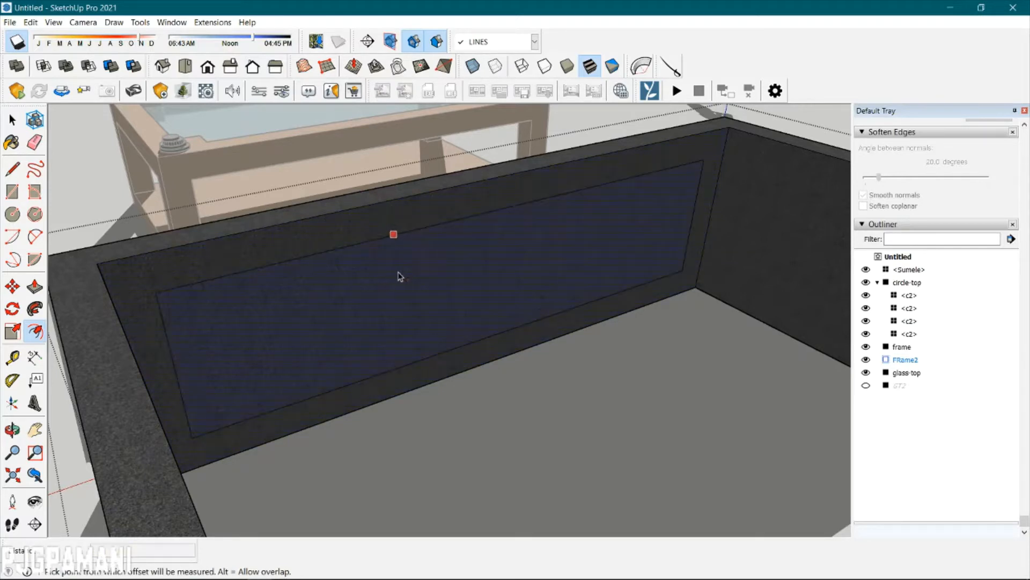
Push the inset panel through the side nearest the wooden table to cut a rectangular opening.
key(space)
text(p)
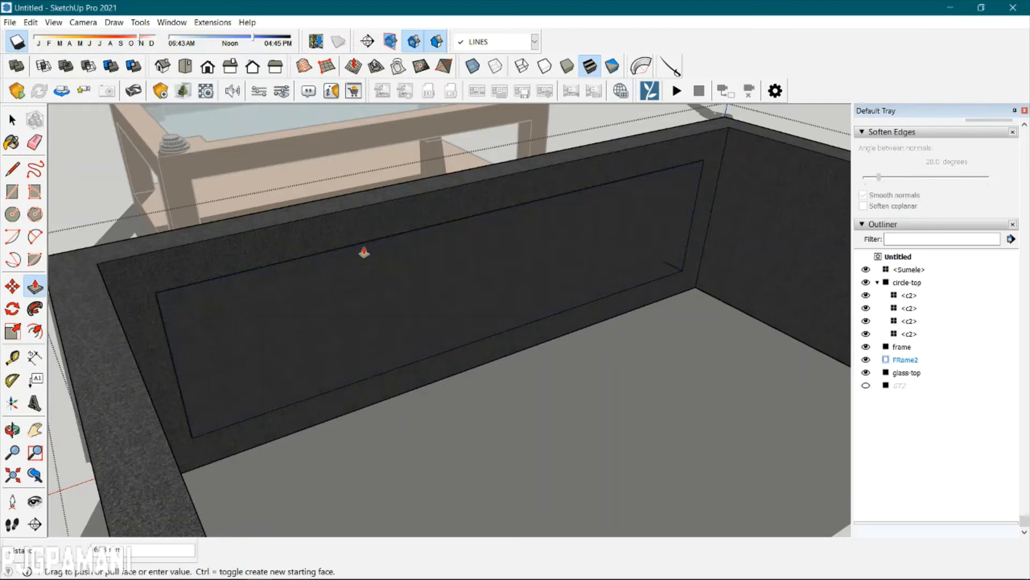
text(3)
key(Return)
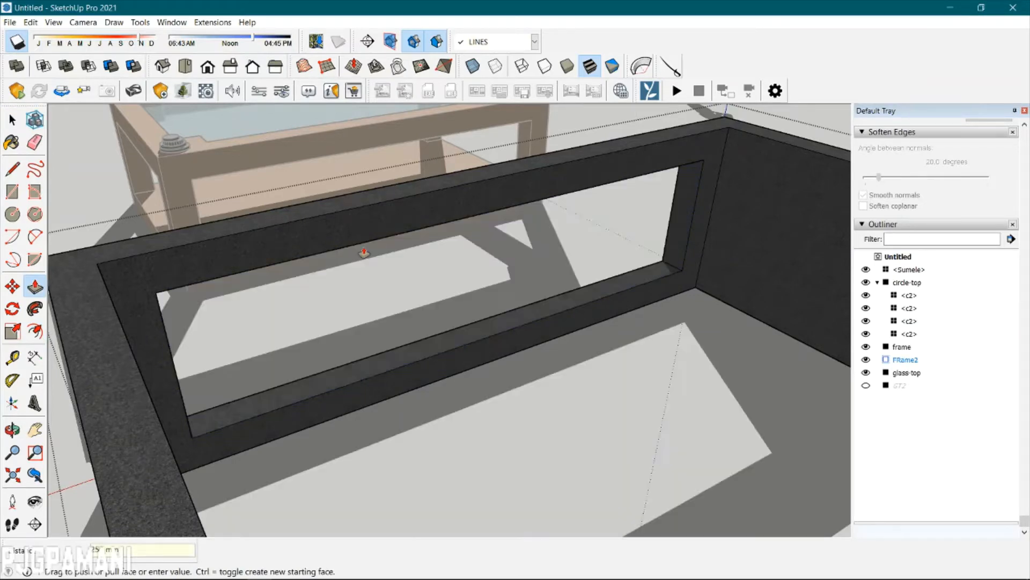
key(space)
Offset the inner face of FRame2's remaining solid side inward to outline its opening.
scroll(467, 357, down, 6)
middle_drag(679, 351, 771, 218)
scroll(771, 218, up, 5)
scroll(692, 220, up, 5)
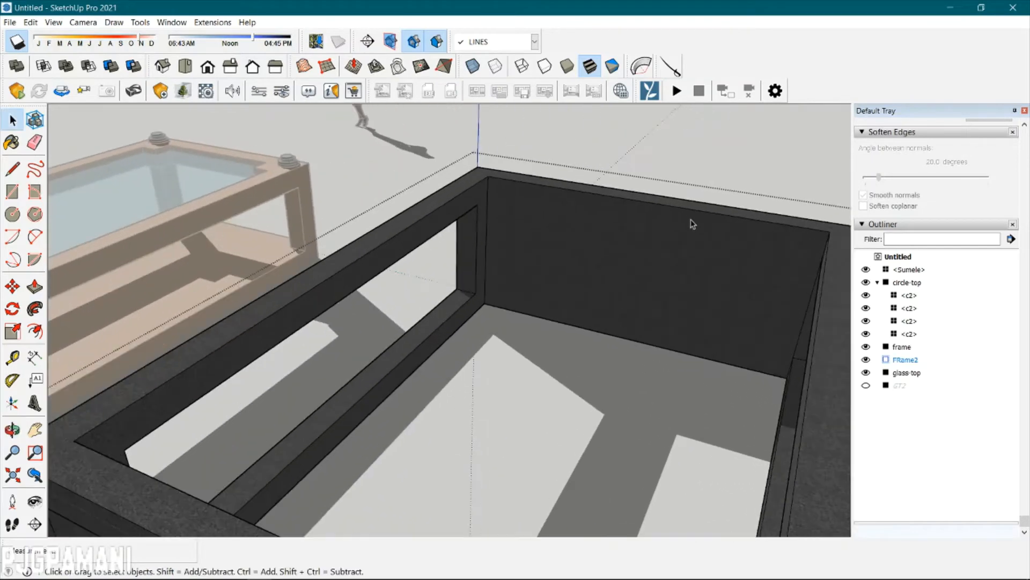
key(f)
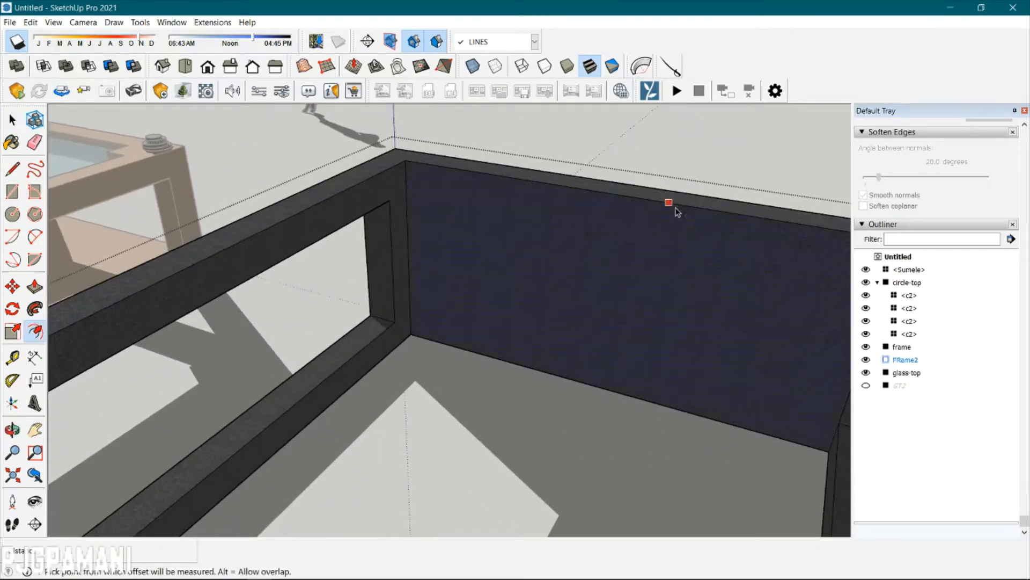
click(661, 254)
key(Escape)
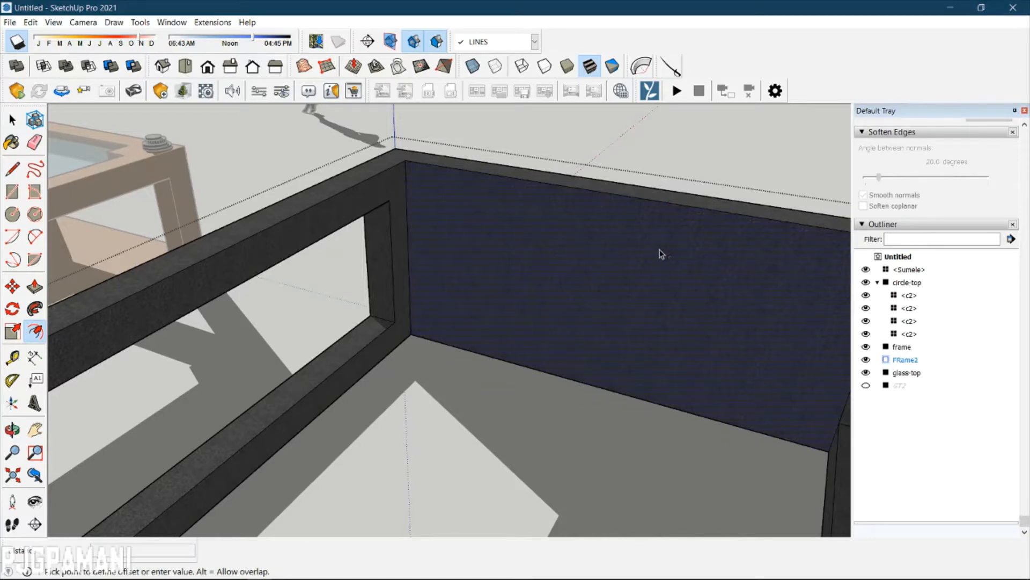
click(666, 202)
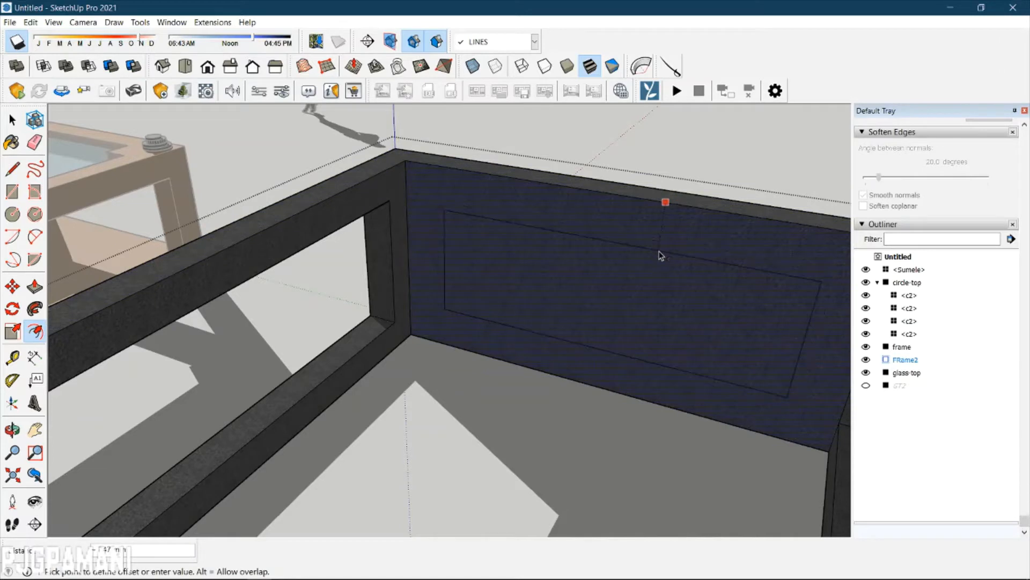
click(666, 252)
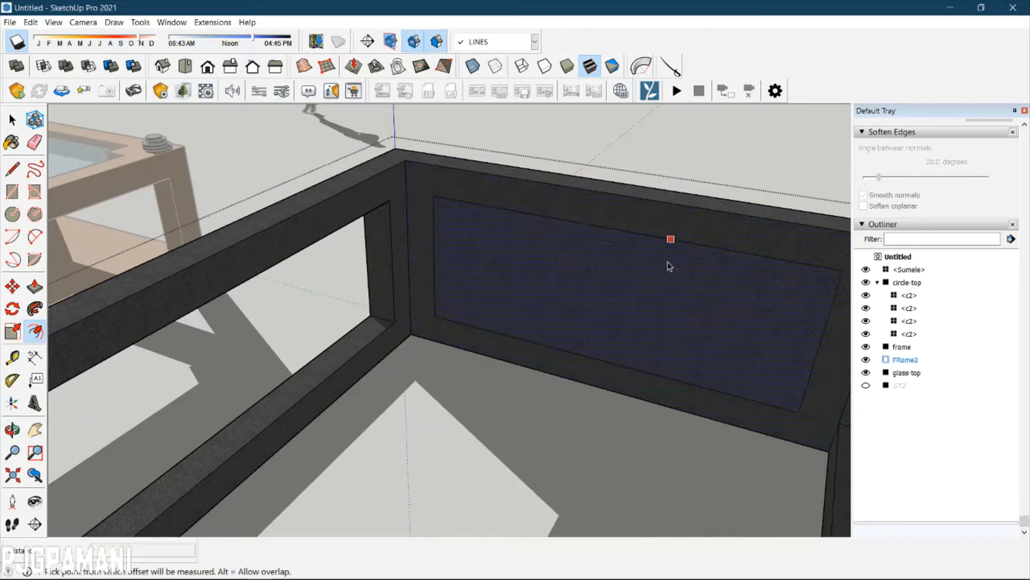
Push the inset panel through FRame2's last solid side to open it, and close the group.
key(space)
key(p)
click(690, 263)
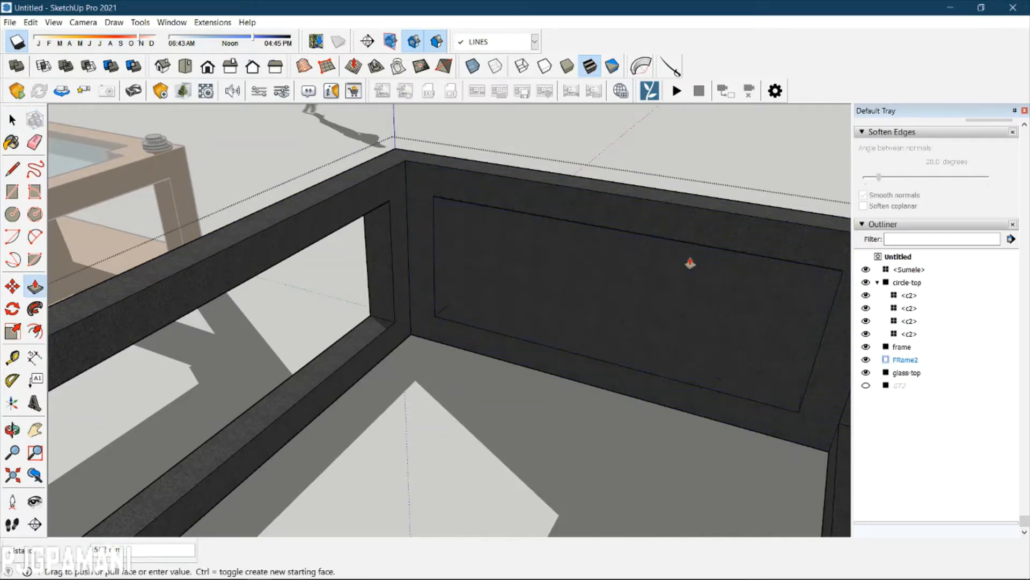
click(689, 264)
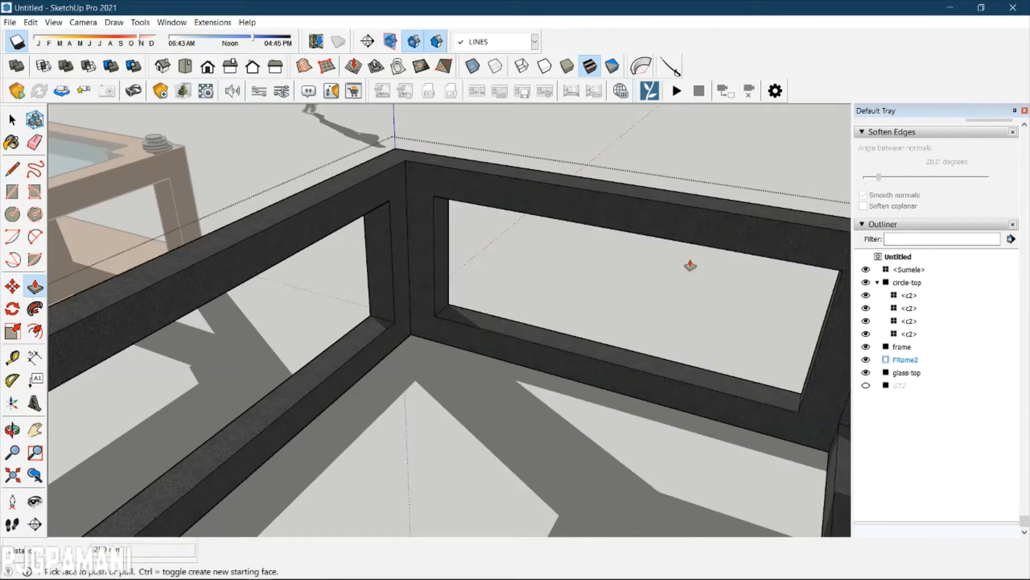
scroll(622, 352, down, 6)
middle_drag(524, 404, 522, 285)
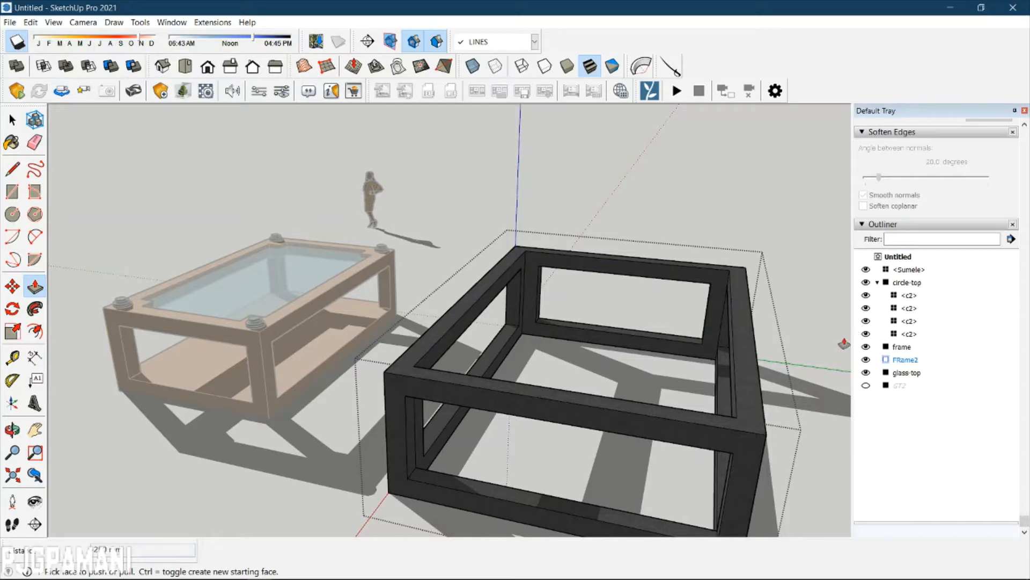
middle_drag(839, 341, 760, 239)
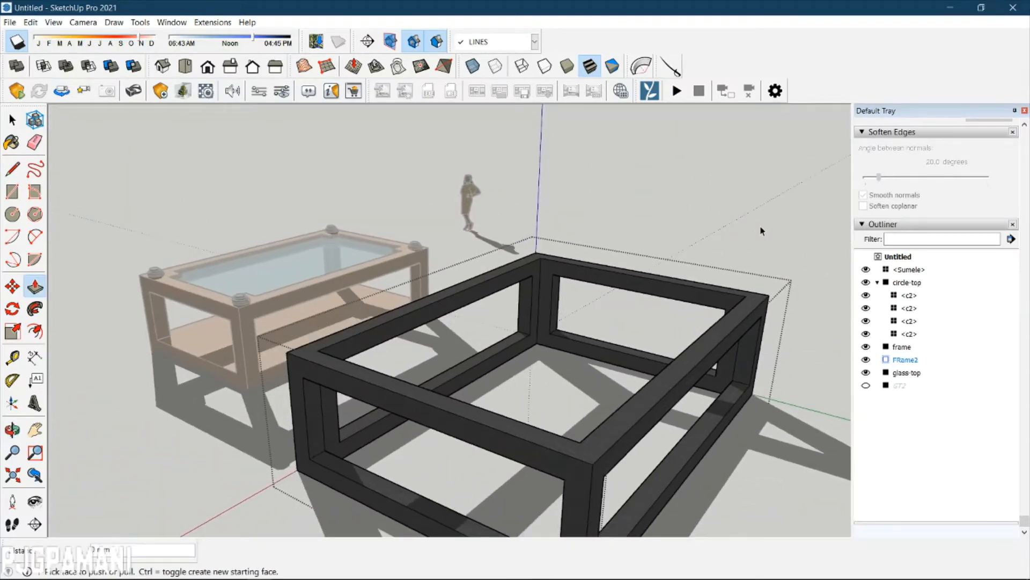
key(space)
click(760, 232)
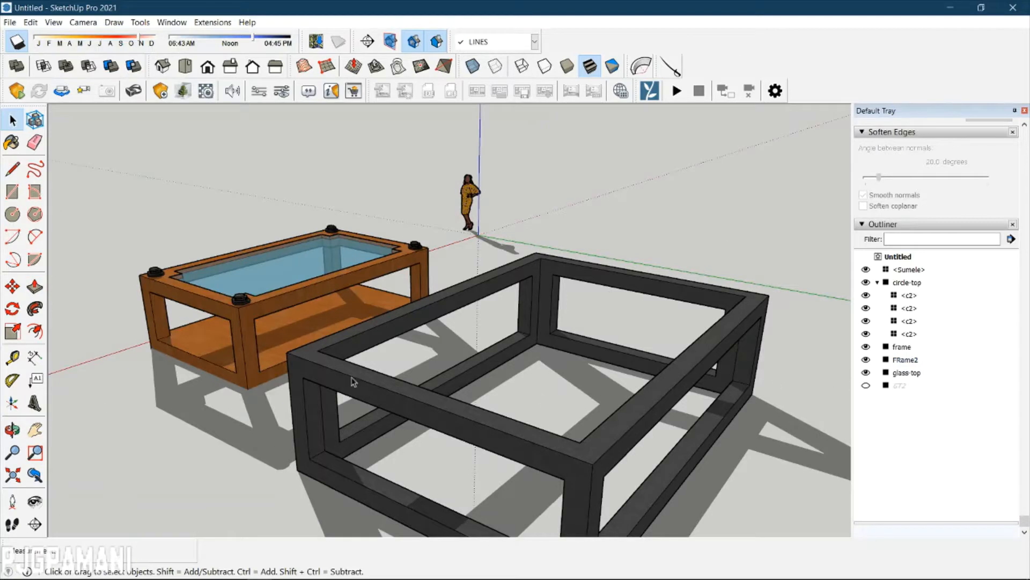
Unhide the GT2 glass panel through the Outliner and look over both tables.
click(866, 386)
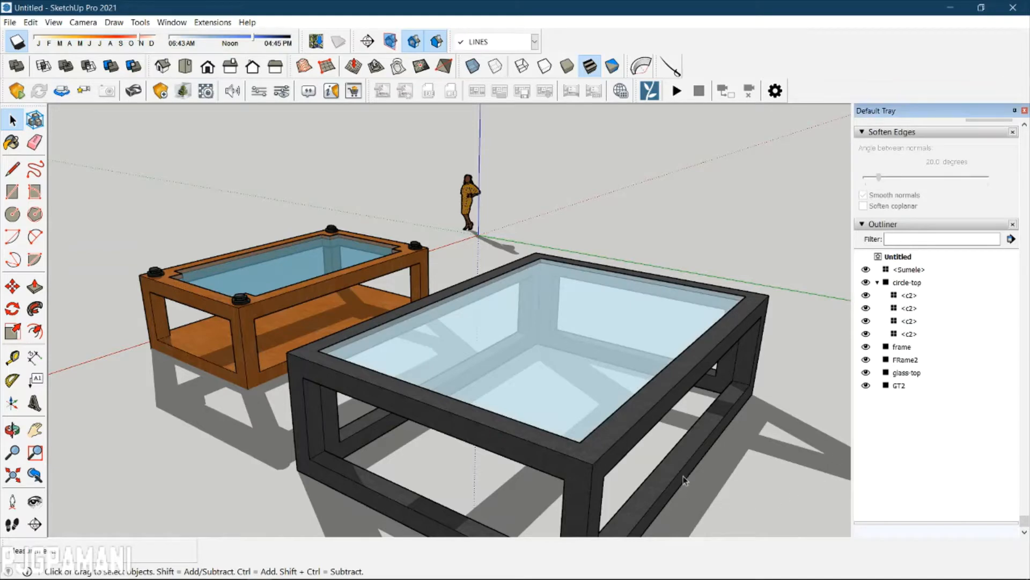
scroll(683, 480, down, 2)
mouse_move(538, 436)
middle_down()
mouse_move(712, 338)
mouse_move(279, 307)
mouse_move(131, 405)
mouse_move(448, 524)
mouse_move(694, 517)
mouse_move(741, 500)
middle_up()
scroll(467, 340, up, 6)
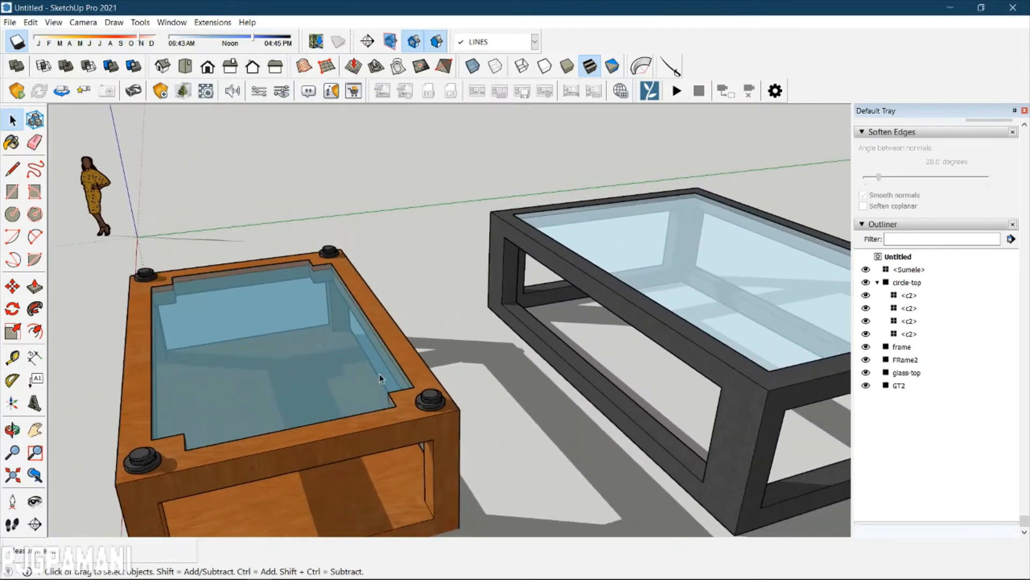
scroll(379, 374, down, 1)
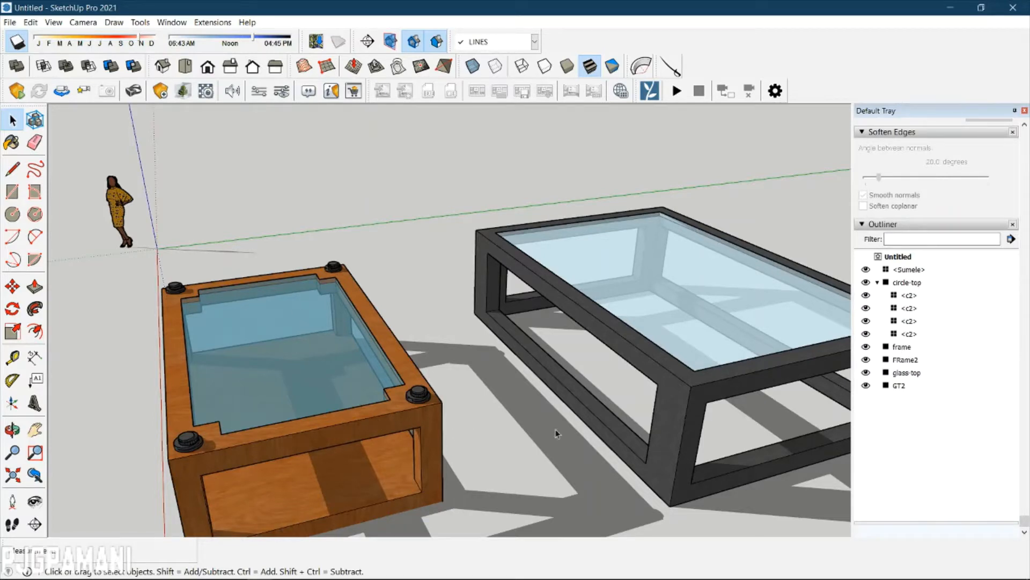
Hide the wooden table's frame group through the Outliner, and collapse and re-expand circle-top's entries.
click(865, 346)
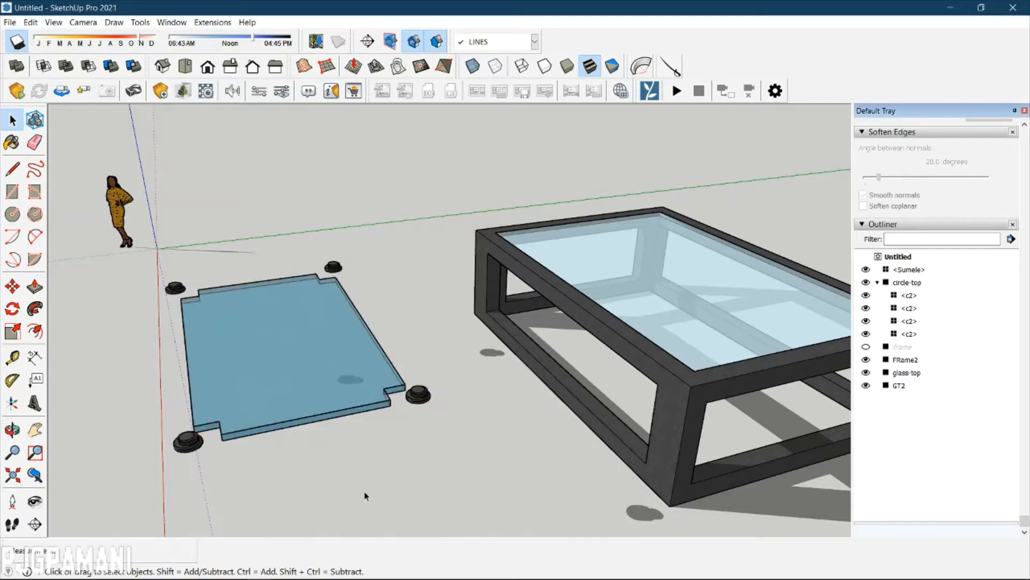
scroll(204, 346, down, 2)
scroll(186, 366, up, 5)
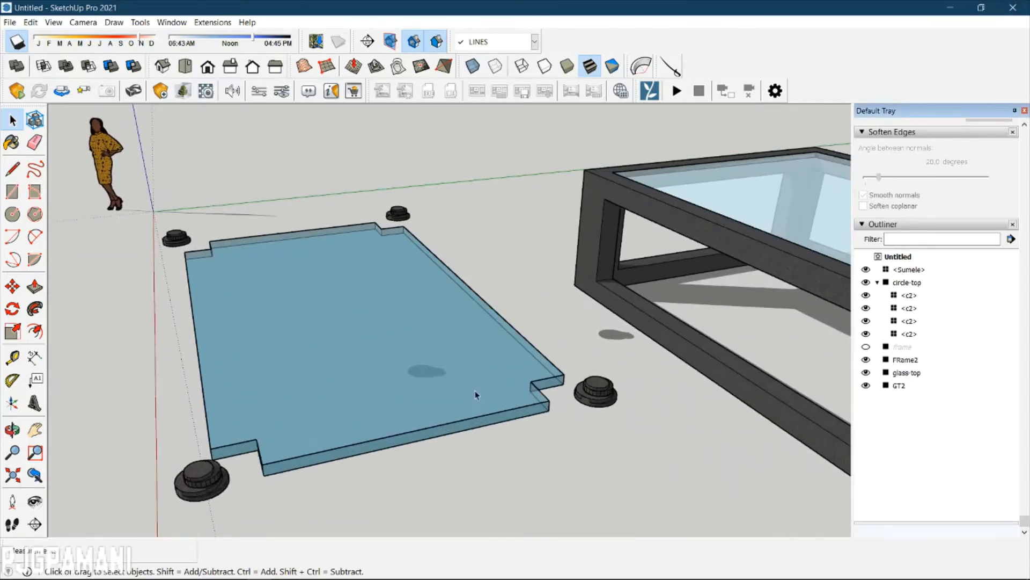
scroll(483, 391, down, 2)
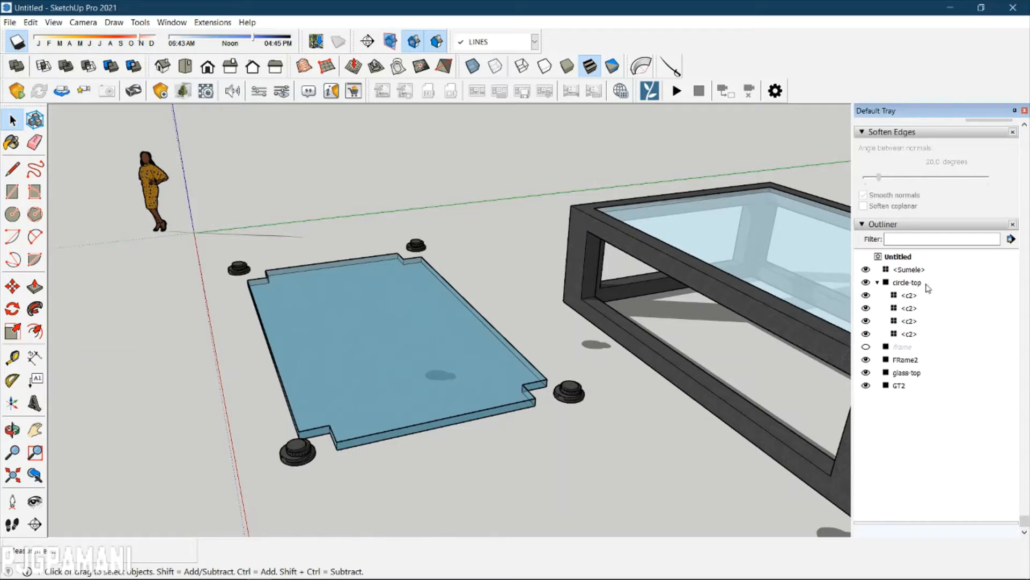
click(879, 283)
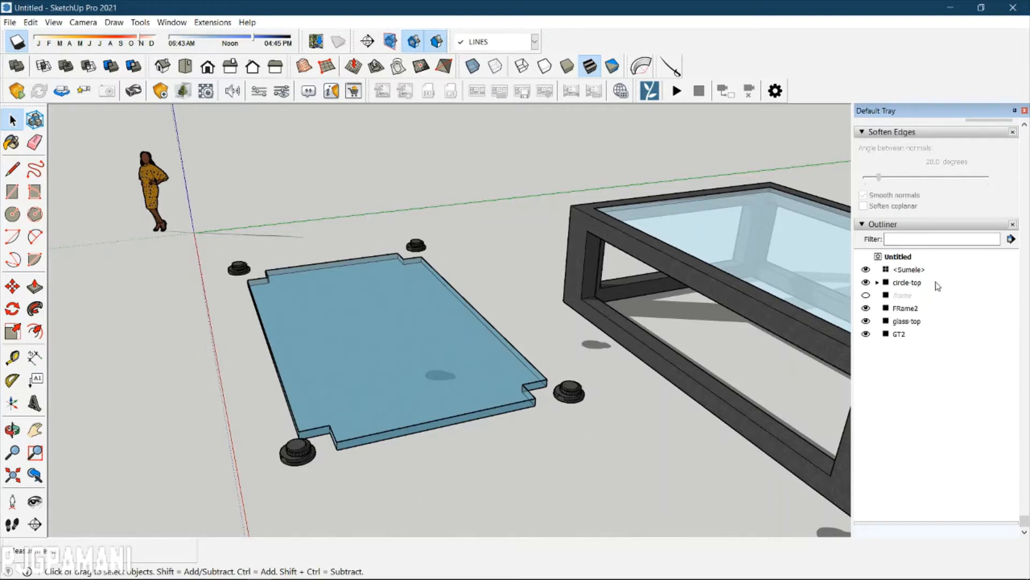
click(877, 282)
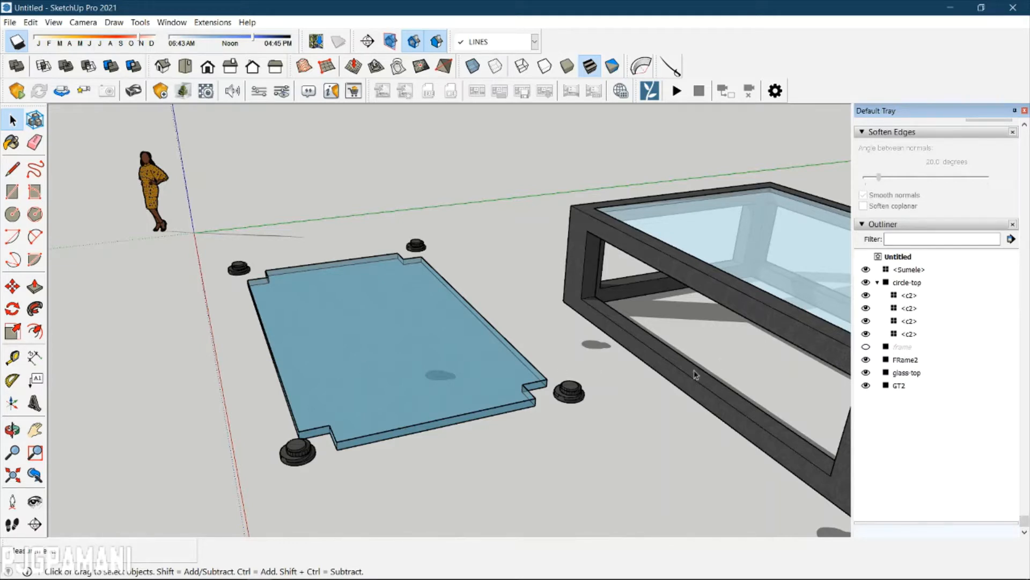
Hide the four c2 components inside circle-top one by one, and show them all again.
click(866, 295)
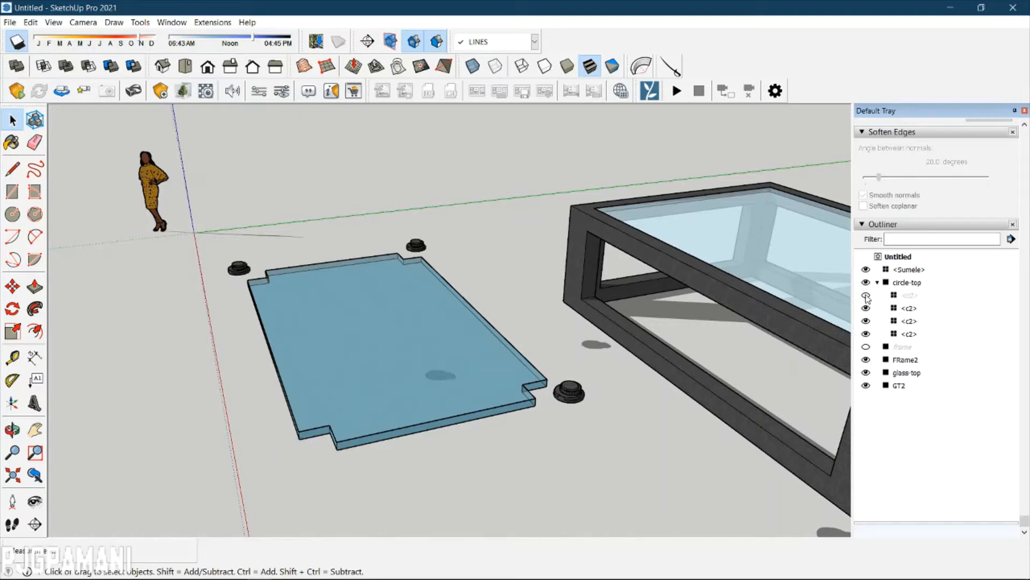
click(865, 309)
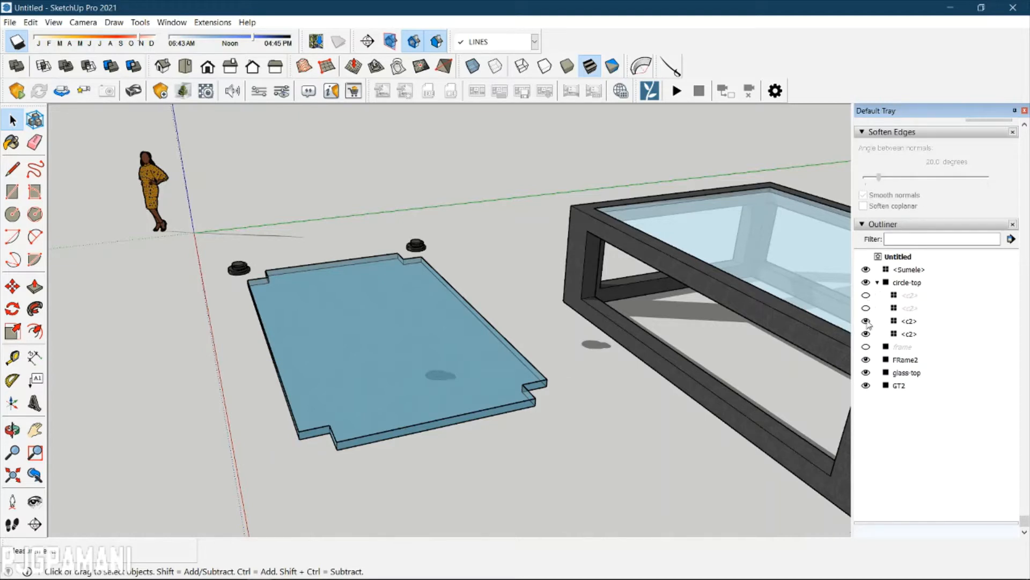
click(865, 321)
click(865, 334)
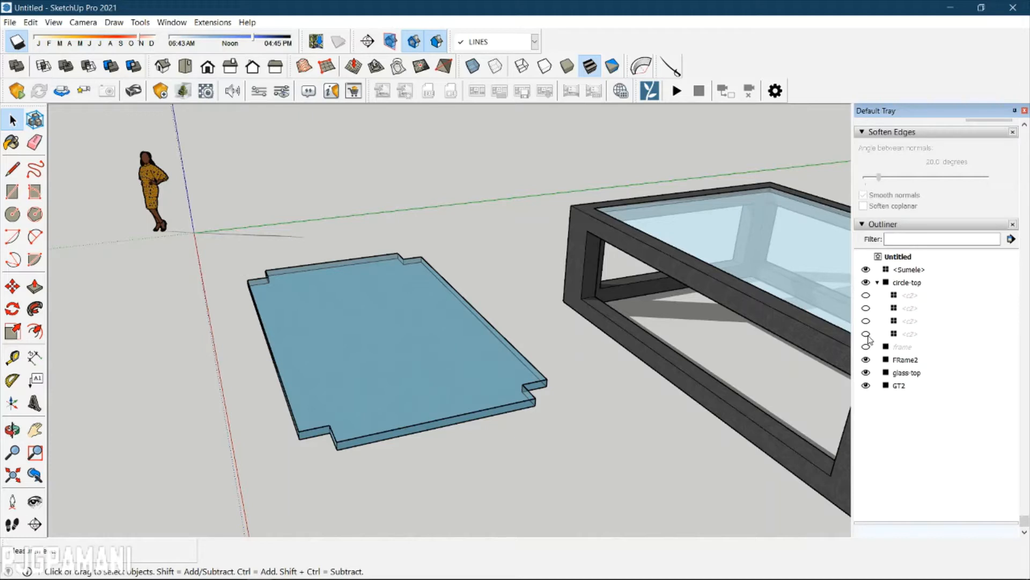
click(865, 334)
click(865, 321)
click(866, 308)
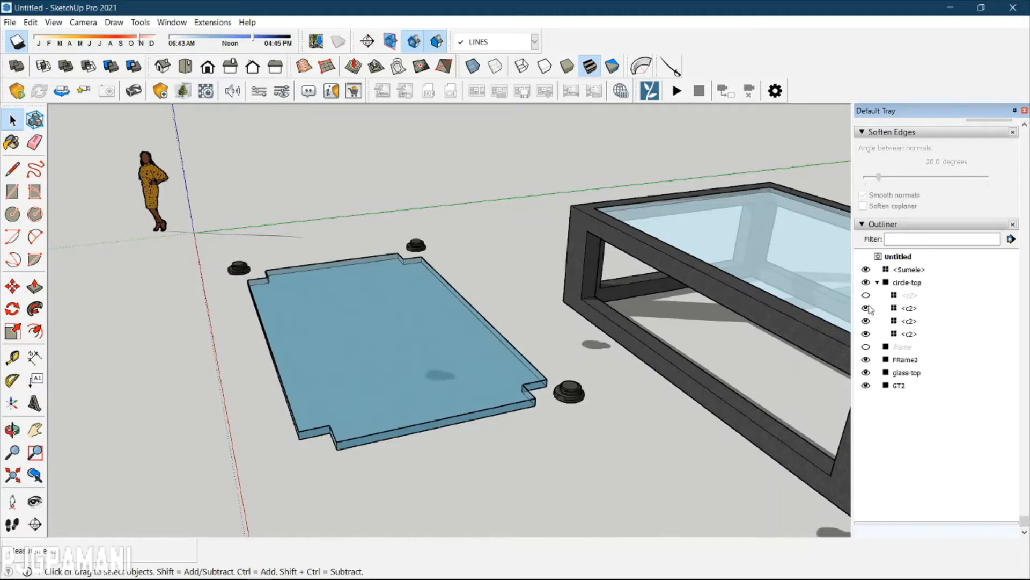
click(865, 295)
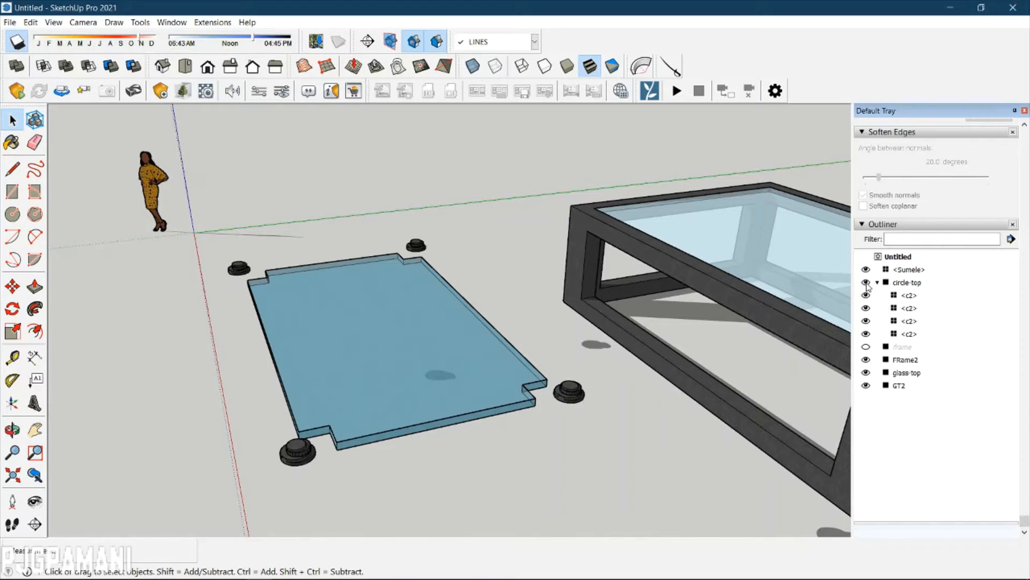
Collapse circle-top in the Outliner, hide the circle-top and glass-top groups, and inspect the wooden table's tabletop area.
click(877, 283)
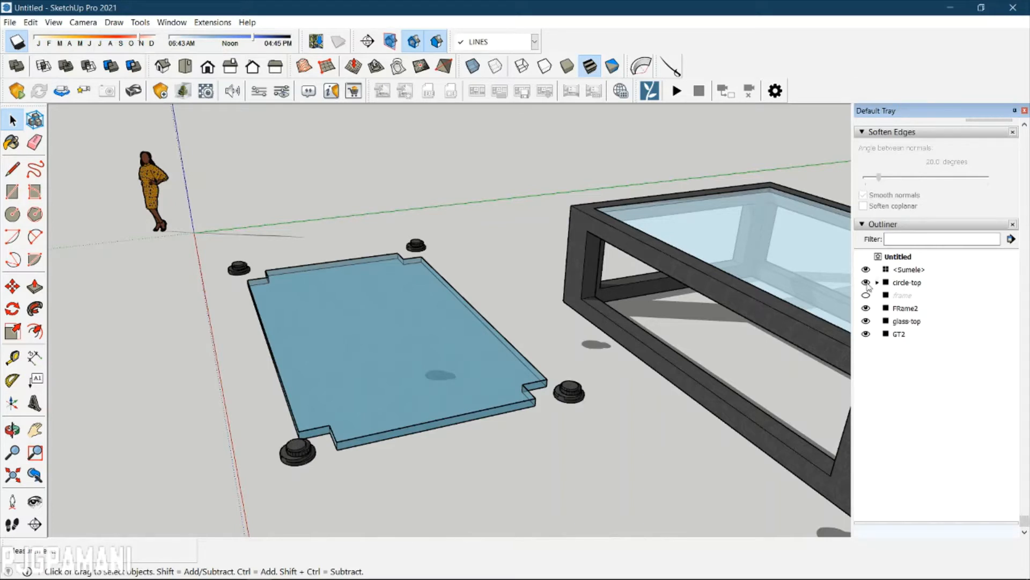
click(866, 282)
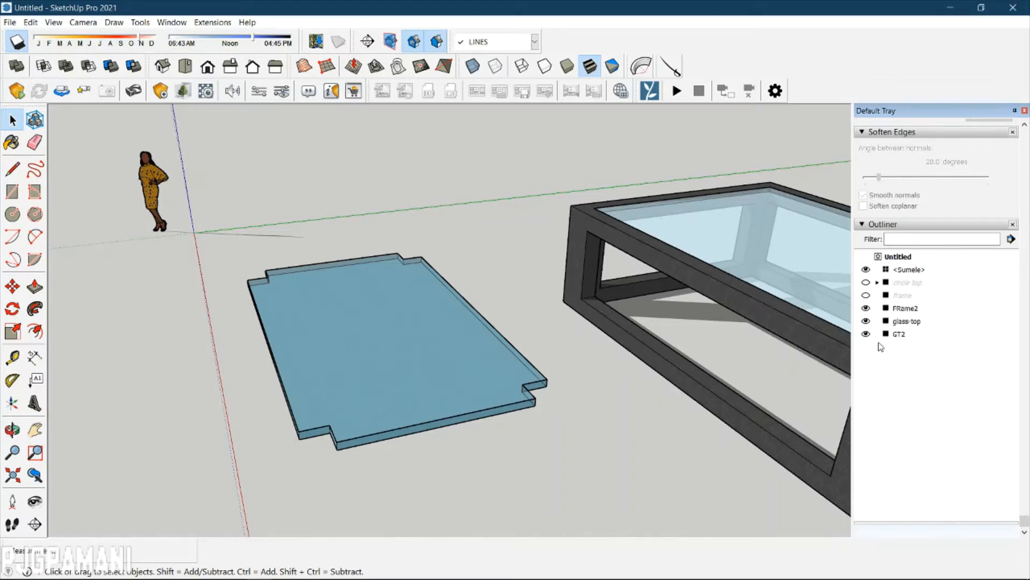
click(866, 320)
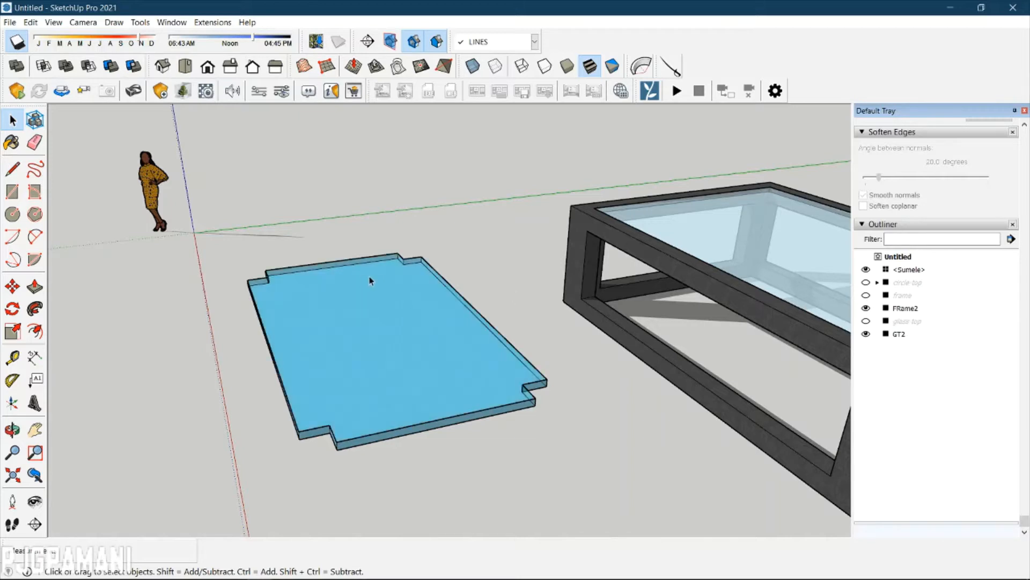
scroll(413, 337, down, 2)
scroll(440, 345, up, 5)
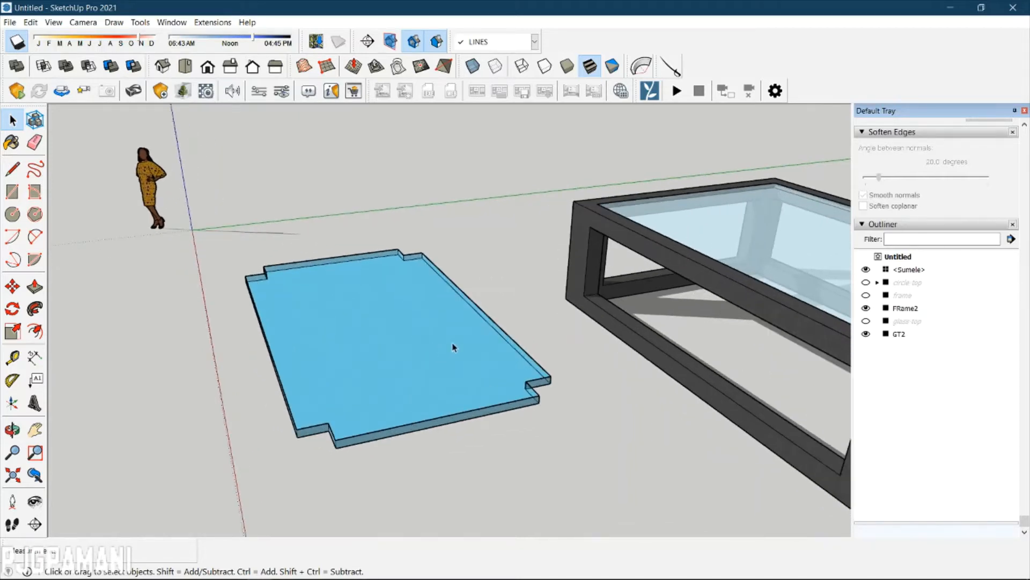
Unhide the glass-top group through the Outliner, then open it for editing to inspect its top face and close it again.
click(866, 320)
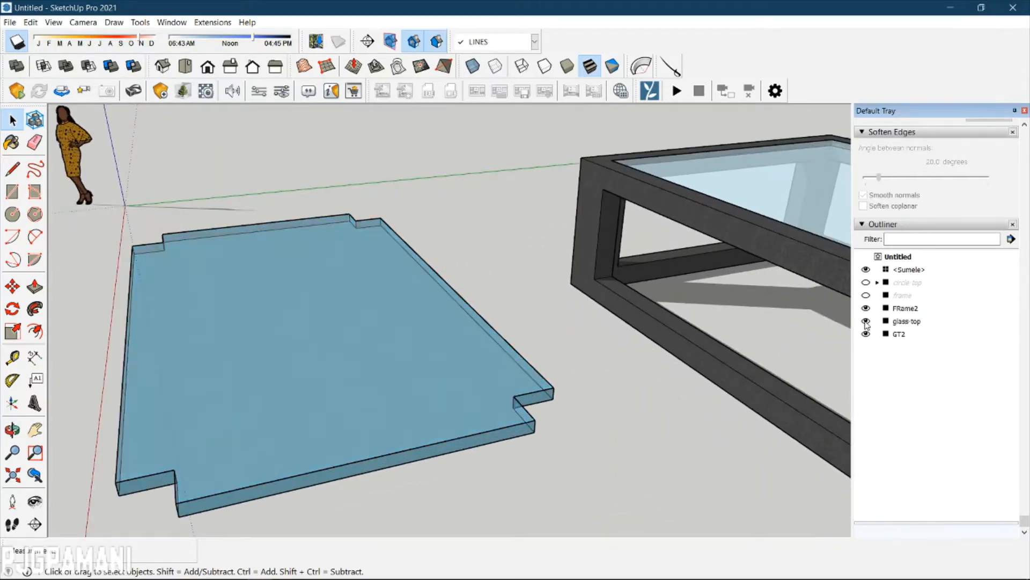
click(328, 344)
double_click(328, 344)
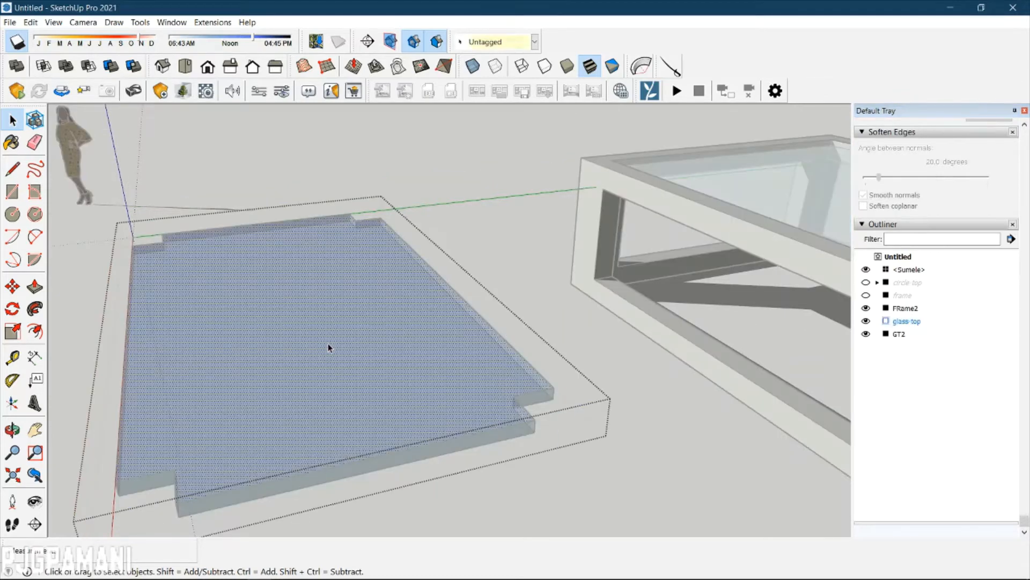
click(497, 239)
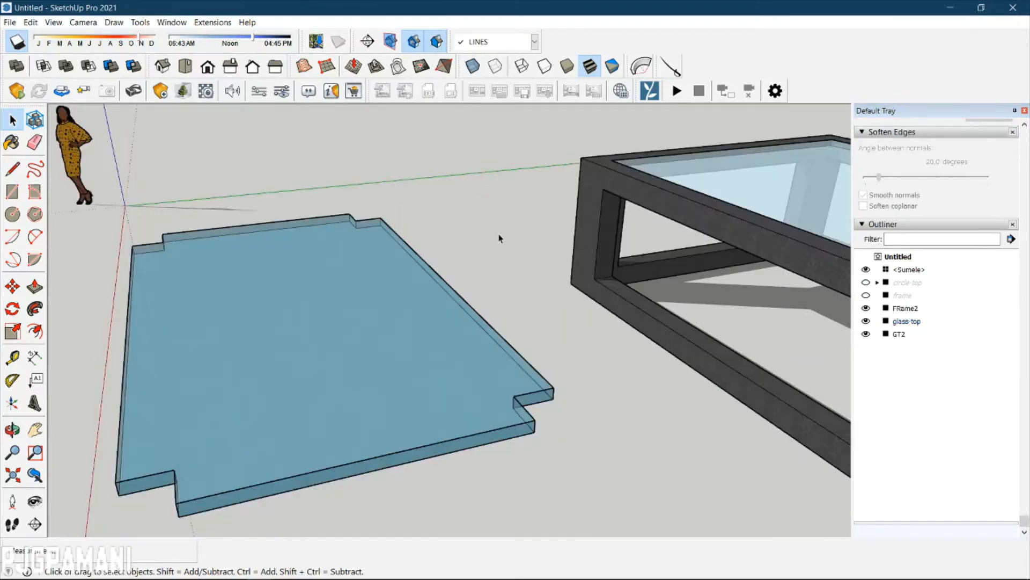
double_click(326, 363)
click(307, 363)
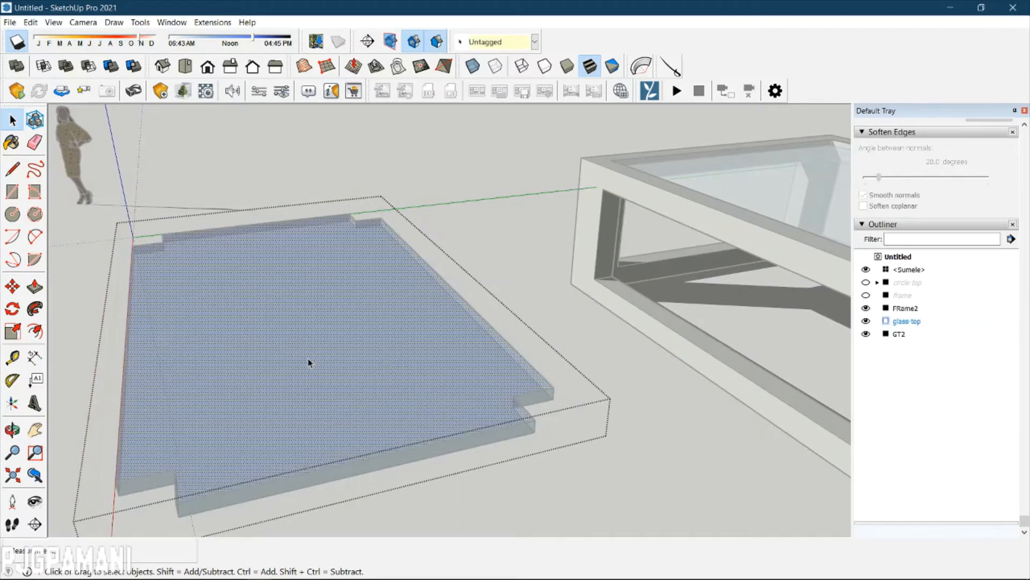
middle_drag(408, 380, 331, 368)
right_click(333, 344)
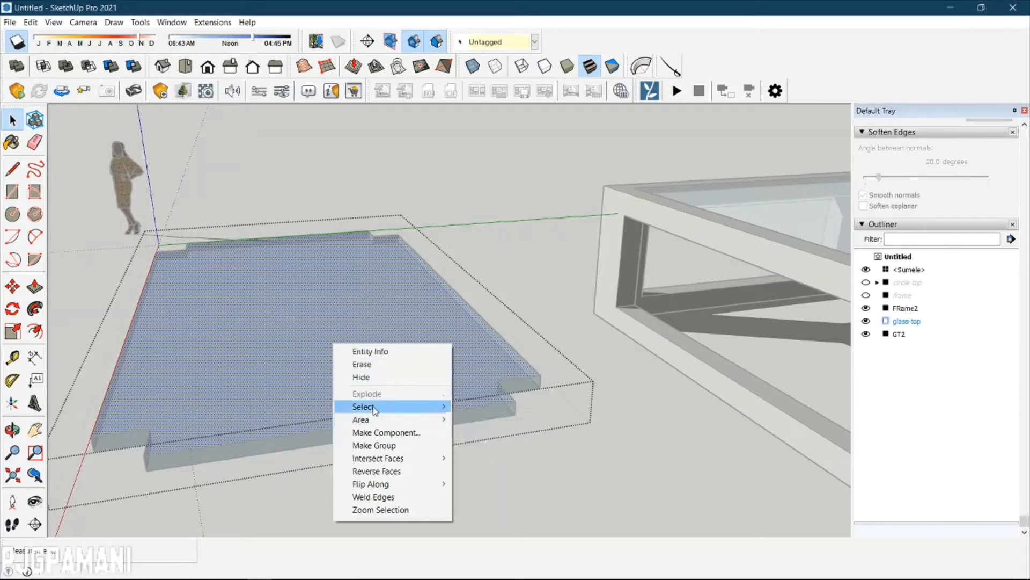
click(515, 211)
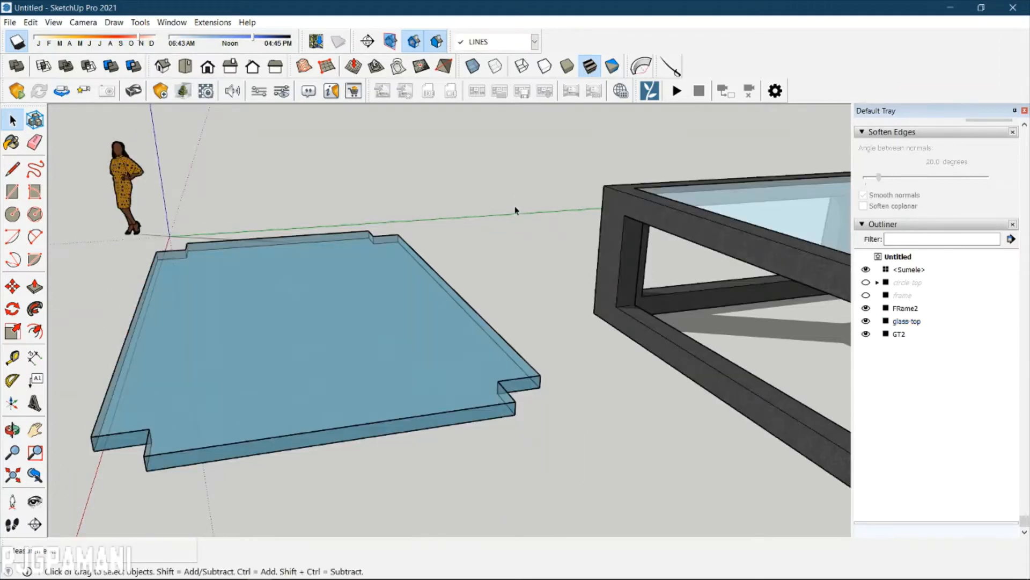
Explode the wooden table's glass-top group and regroup all of the panel's faces and edges.
click(343, 382)
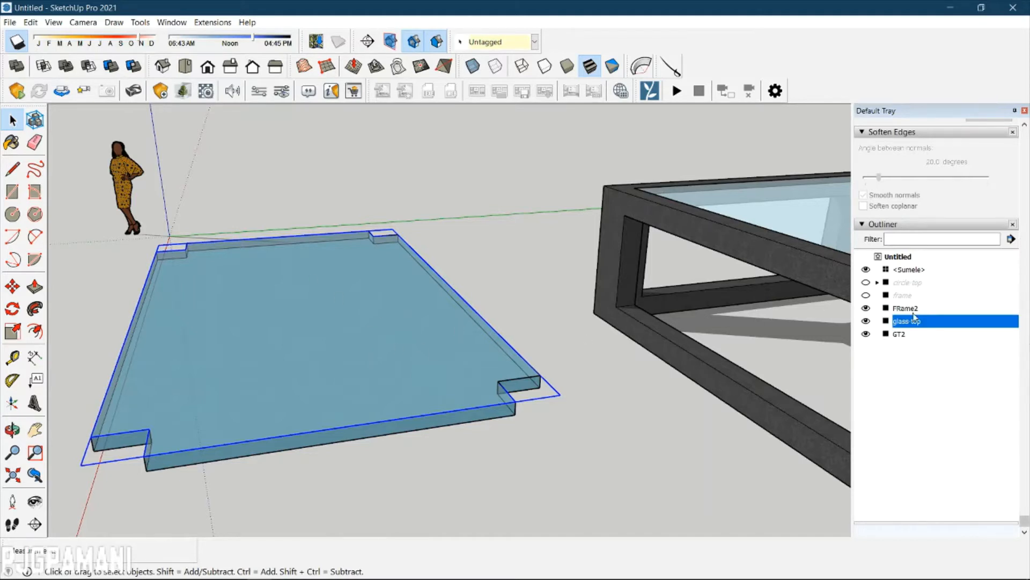
right_click(322, 347)
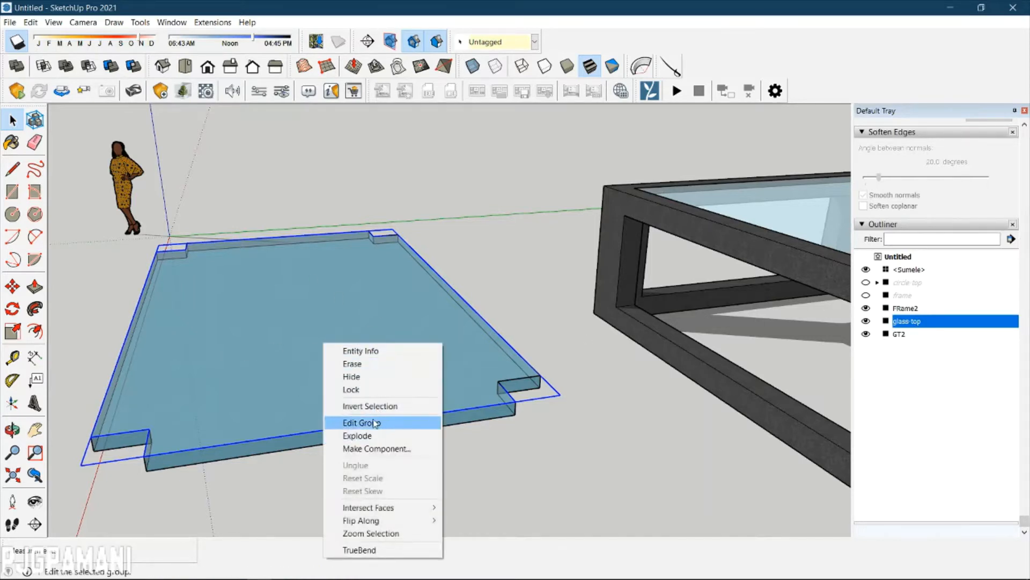
click(371, 435)
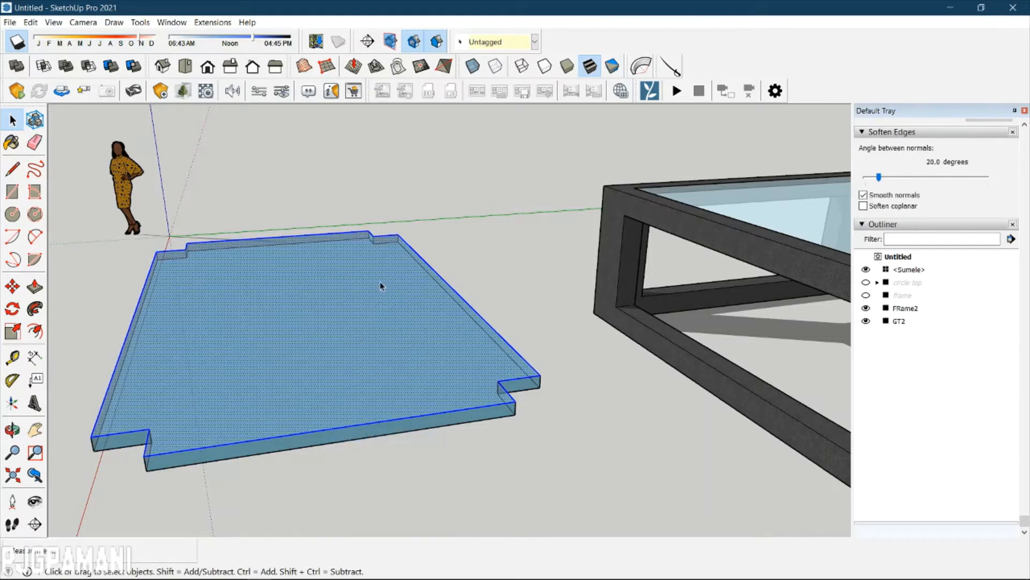
right_click(359, 363)
mouse_move(398, 437)
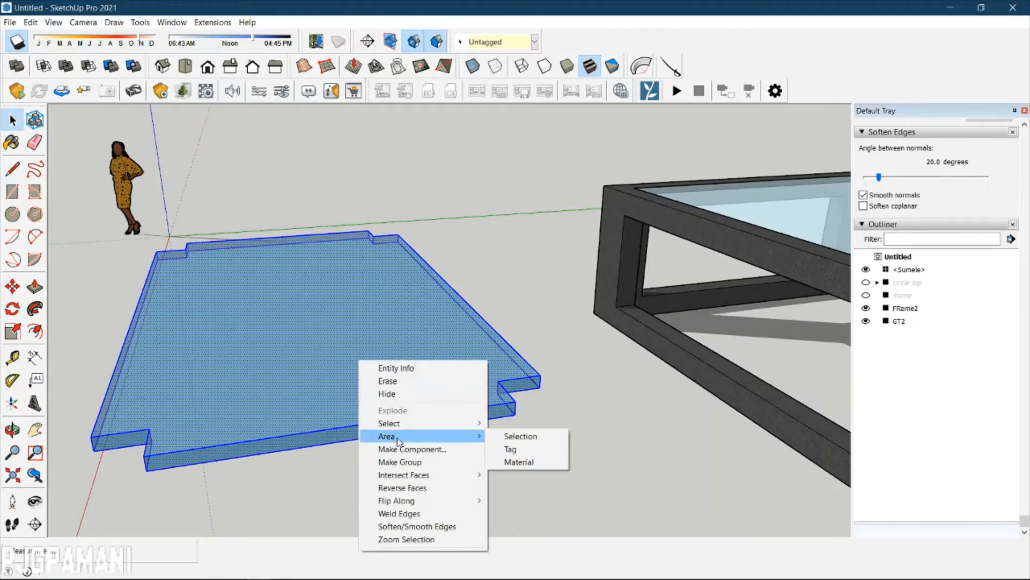
click(400, 461)
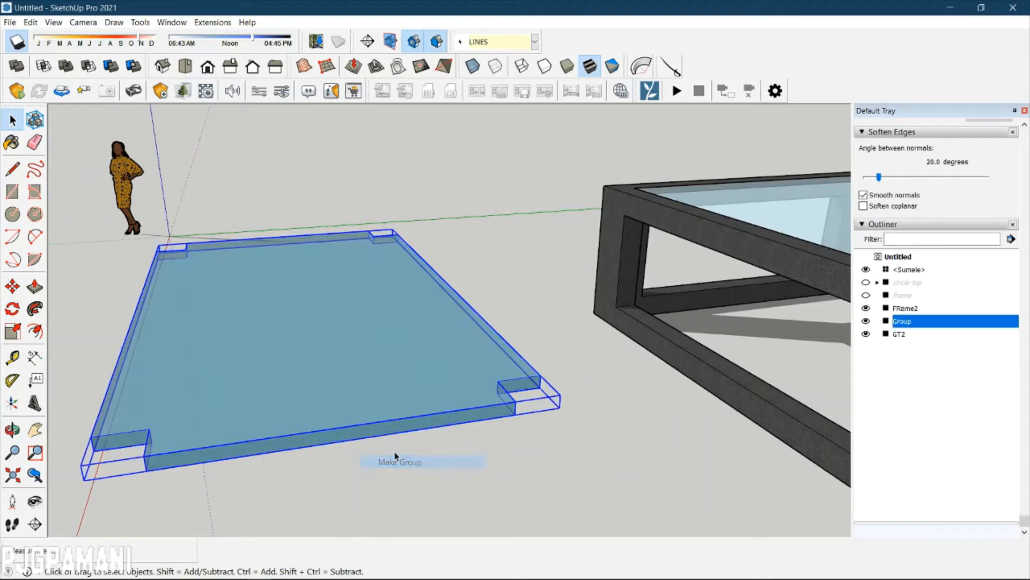
Rename the wooden table's regrouped glass panel as GT1 in the Outliner.
right_click(911, 326)
click(931, 317)
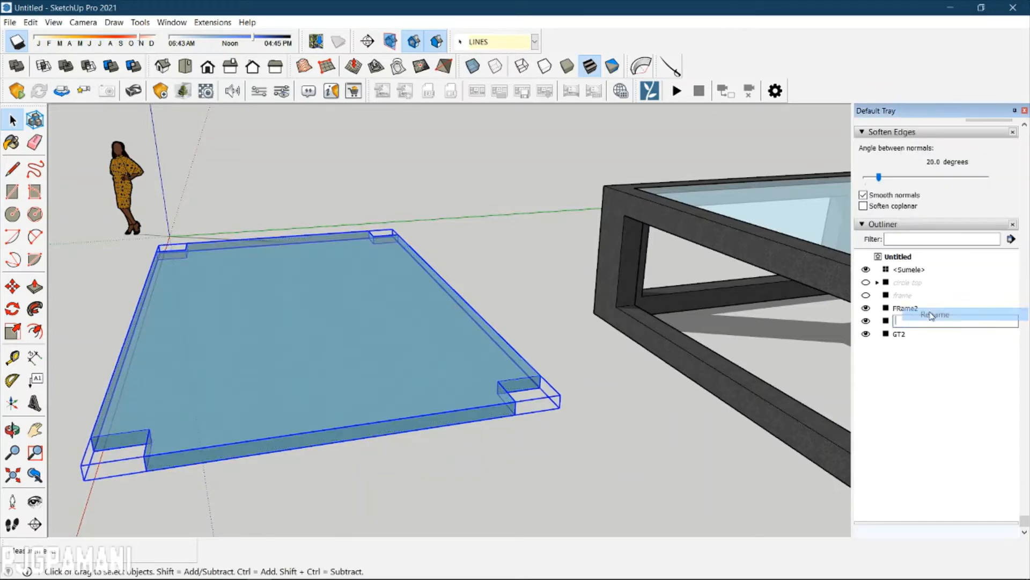
key(BackSpace)
key(Caps_Lock)
text(gt1)
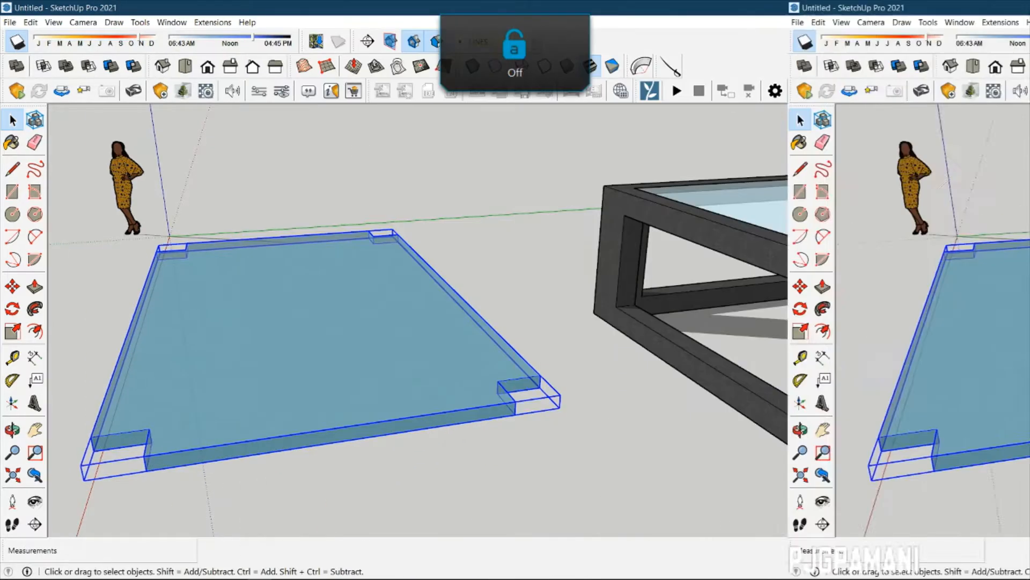
key(Caps_Lock)
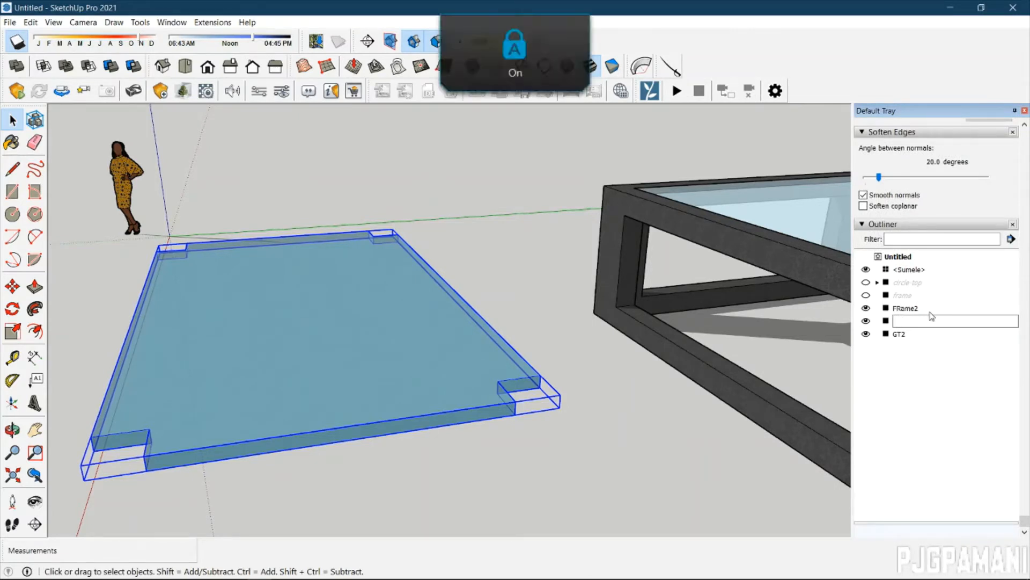
text(GT1)
click(893, 426)
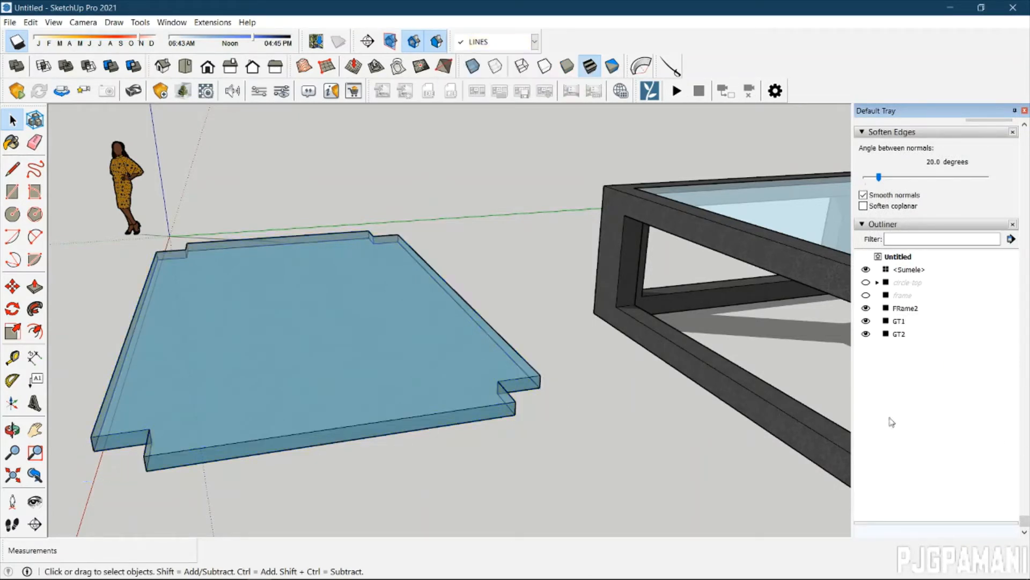
Hide the GT1, FRame2 and GT2 groups one after another through the Outliner.
click(876, 322)
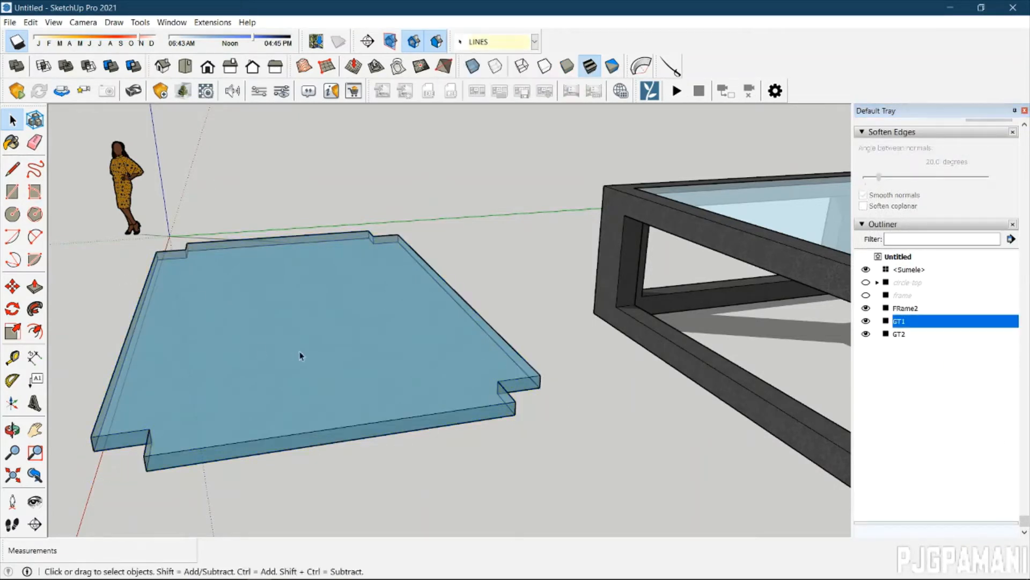
click(866, 321)
middle_drag(537, 365, 562, 430)
click(866, 308)
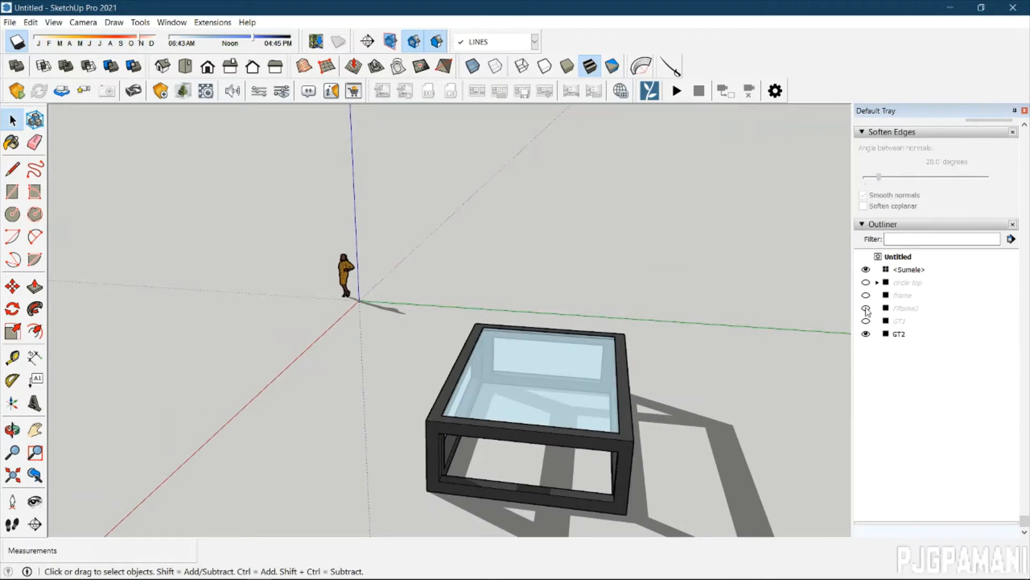
click(866, 334)
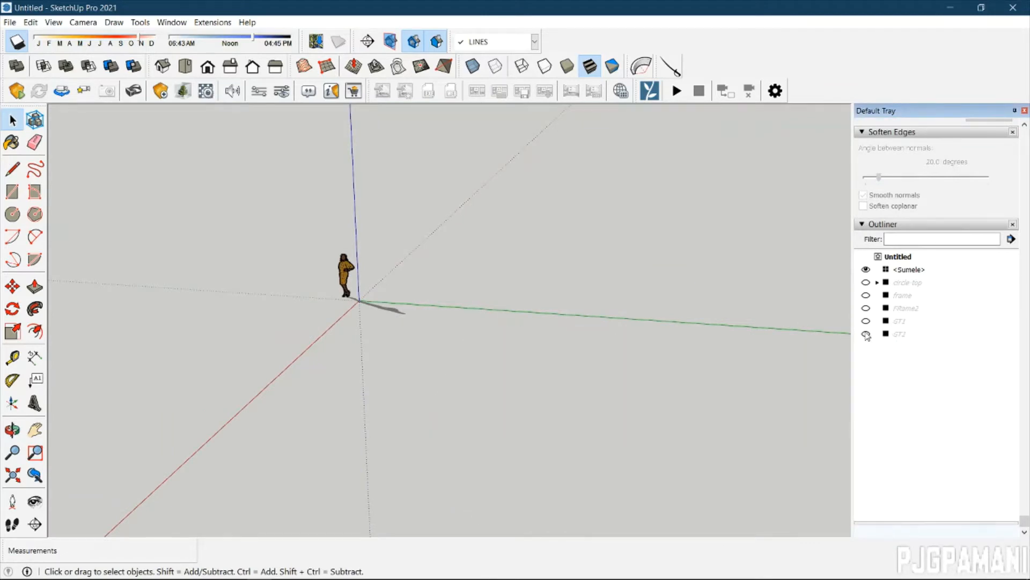
Unhide the wooden table's circle-top, frame and GT1 groups through the Outliner, briefly showing and hiding FRame2 in between.
click(866, 283)
click(866, 295)
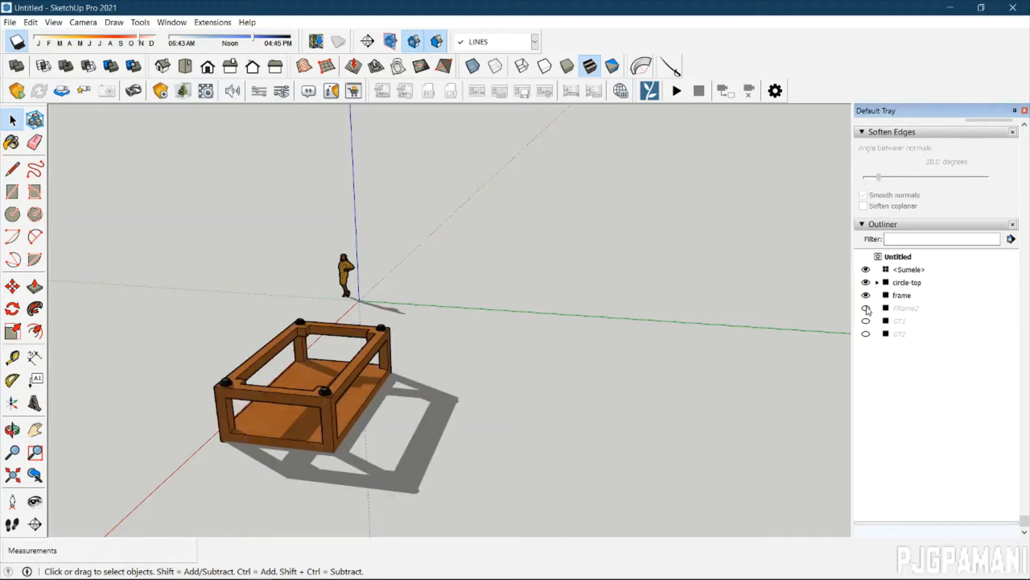
click(866, 308)
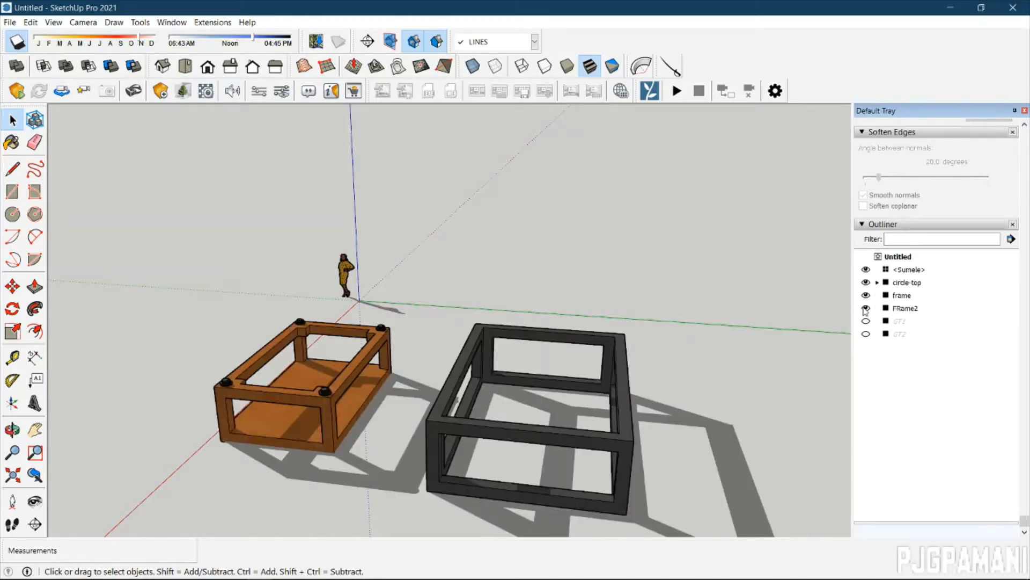
click(866, 309)
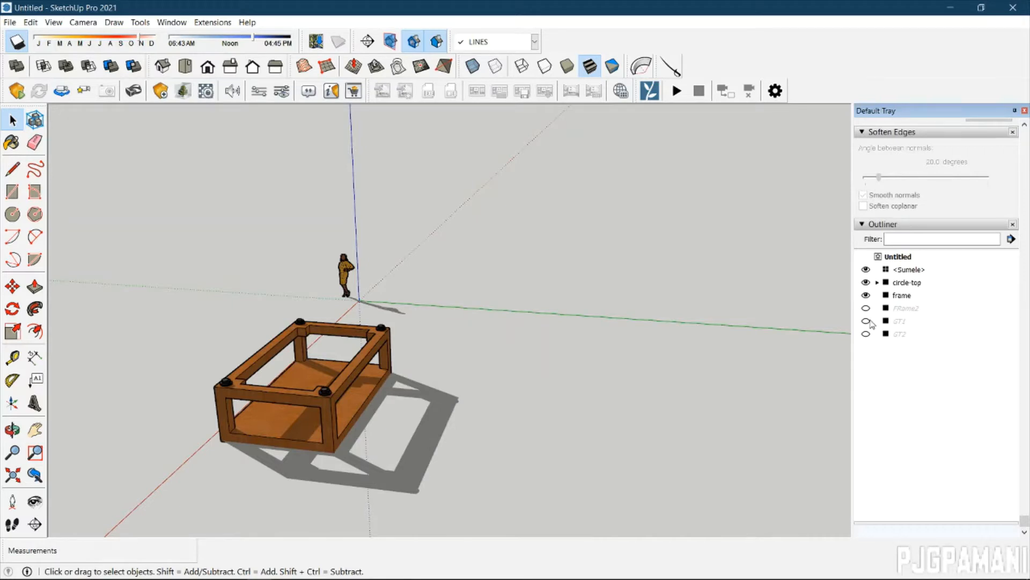
click(866, 321)
middle_drag(195, 429, 213, 400)
scroll(233, 403, up, 6)
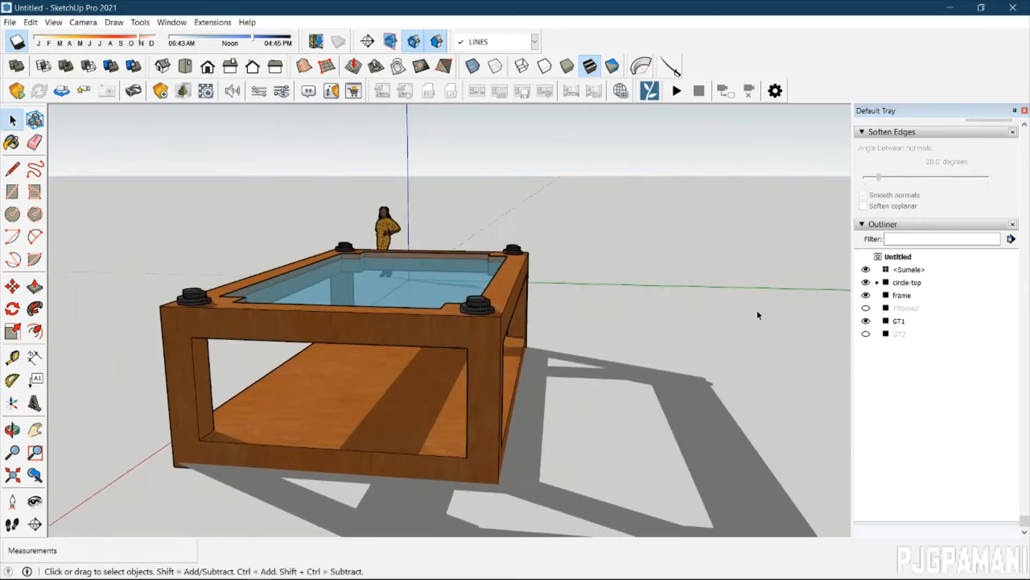
Unhide the second table's FRame2 and GT2 groups through the Outliner to display both complete tables.
click(867, 308)
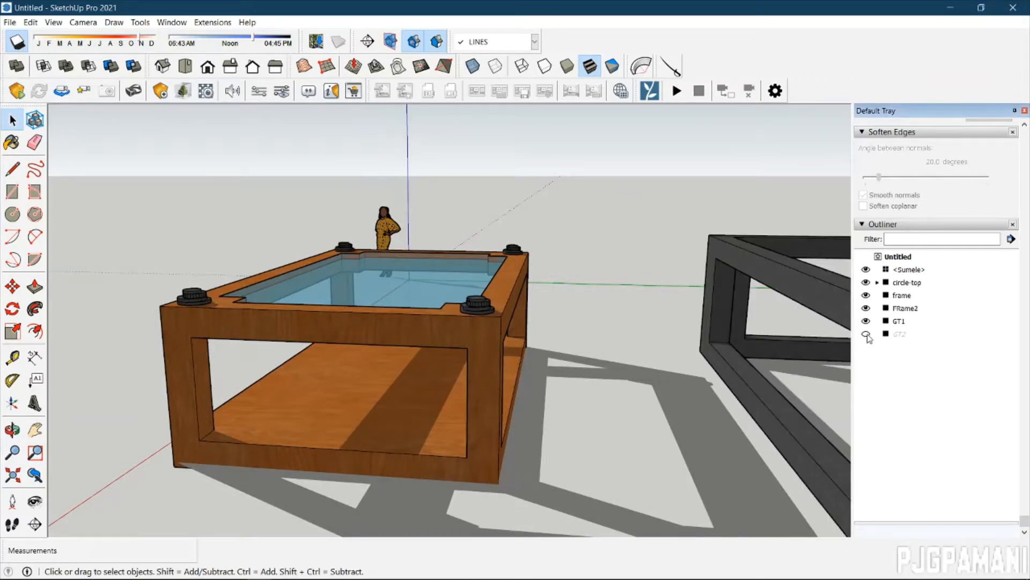
click(866, 334)
middle_drag(741, 377, 551, 370)
scroll(571, 356, down, 5)
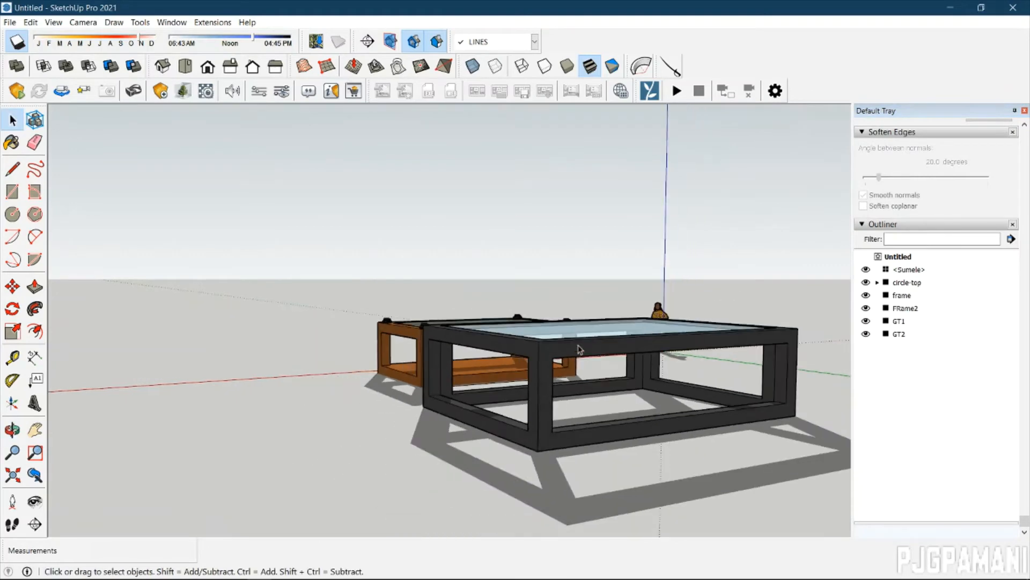
middle_drag(581, 347, 785, 461)
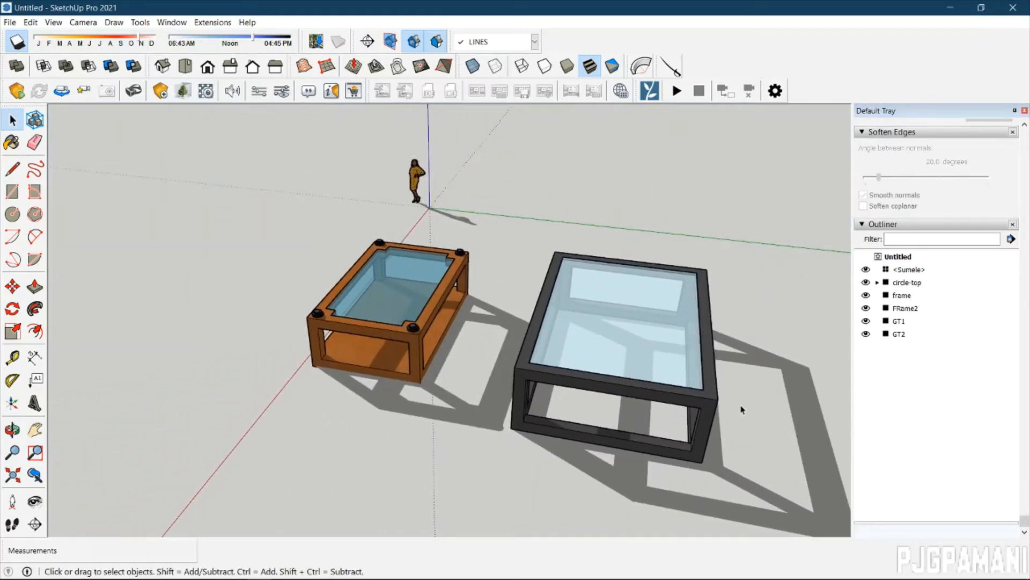
Examine the finished wooden and granite tables up close and frame both together in a low perspective view.
scroll(966, 268, up, 6)
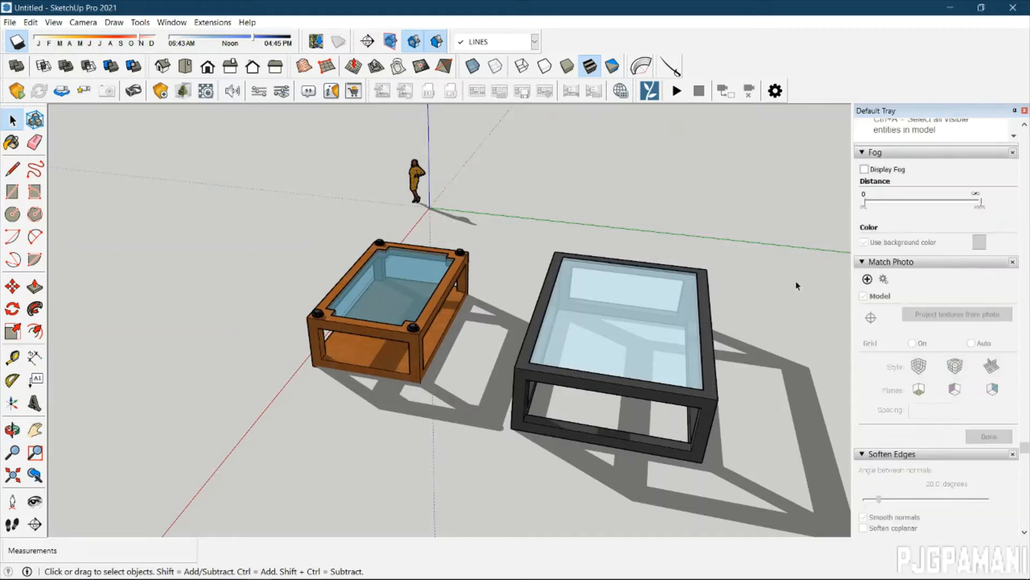
scroll(516, 378, up, 6)
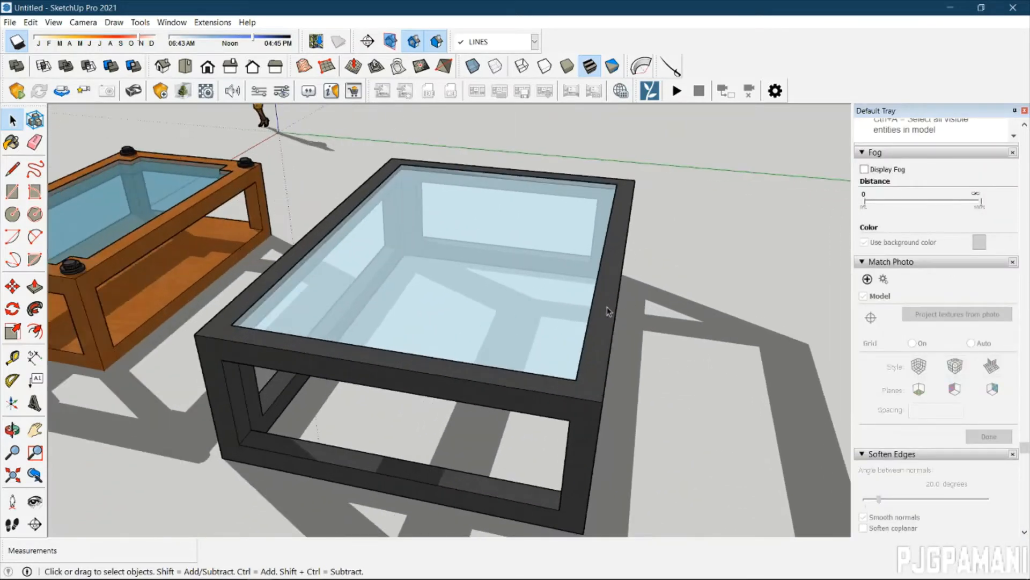
scroll(607, 309, down, 4)
middle_drag(608, 310, 485, 352)
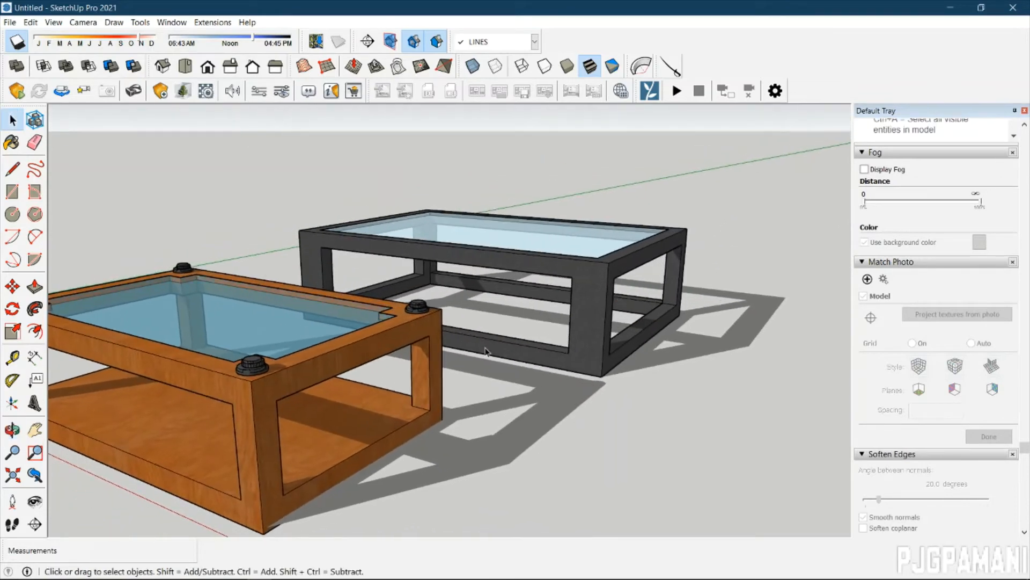
key(h)
drag(358, 334, 548, 326)
middle_drag(548, 326, 498, 326)
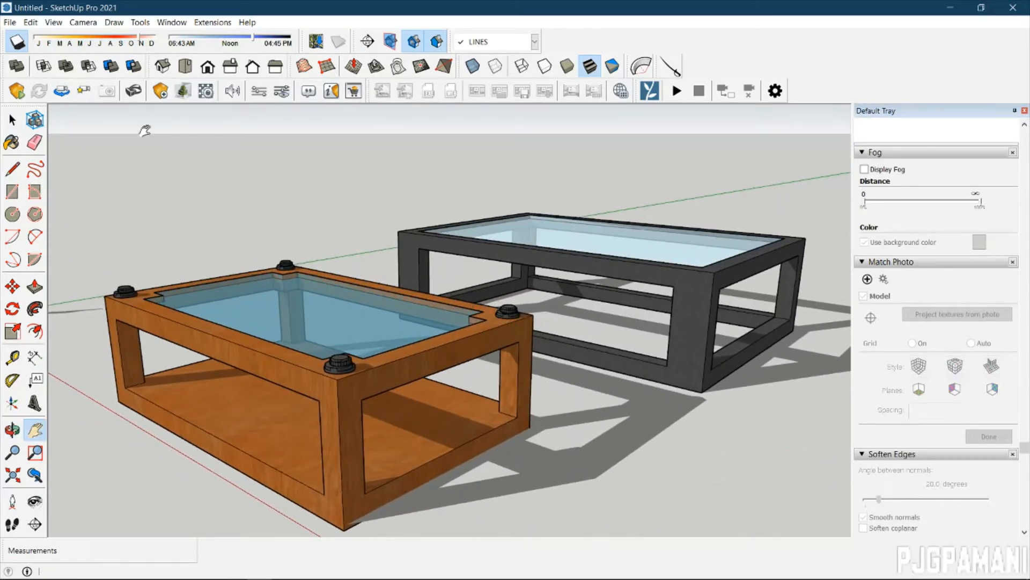
Print the current view with Microsoft Print to PDF, setting the print quality to High Definition.
click(10, 22)
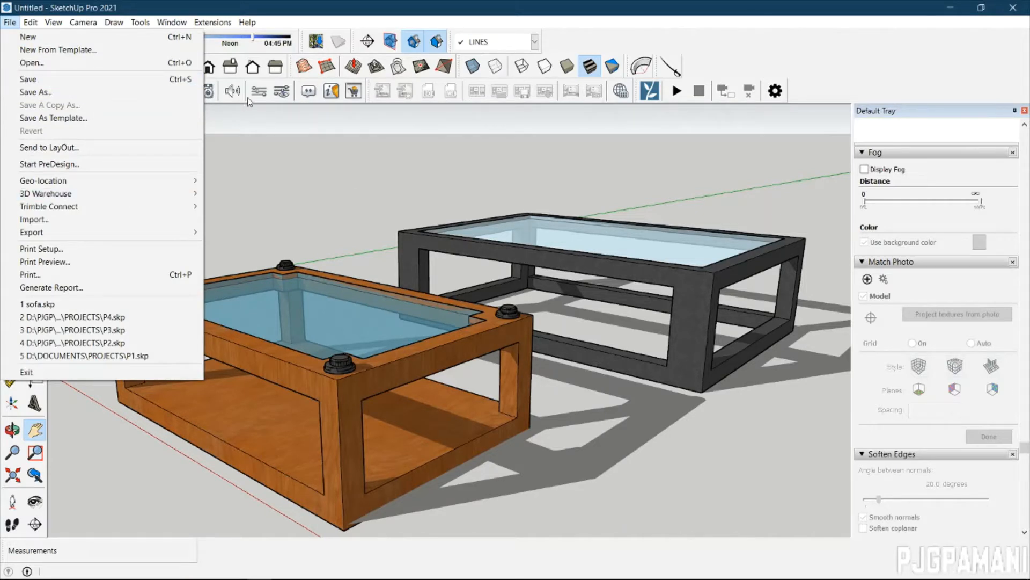
click(31, 274)
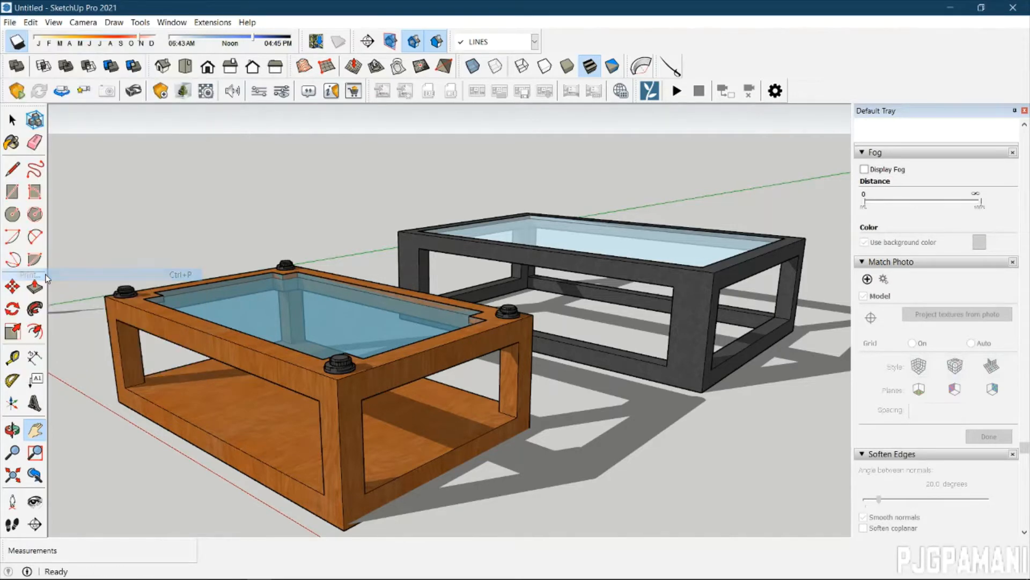
click(520, 157)
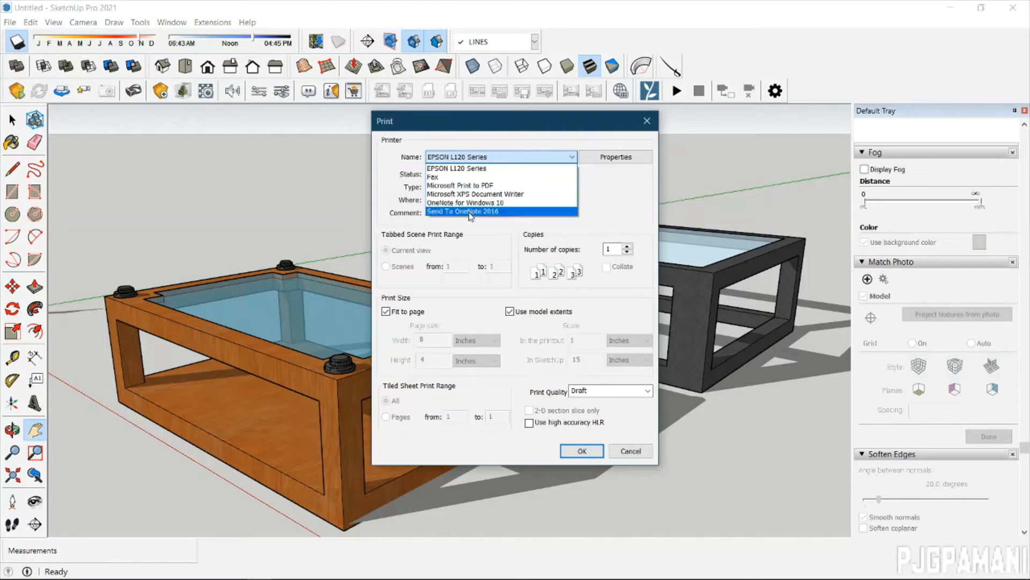
click(476, 186)
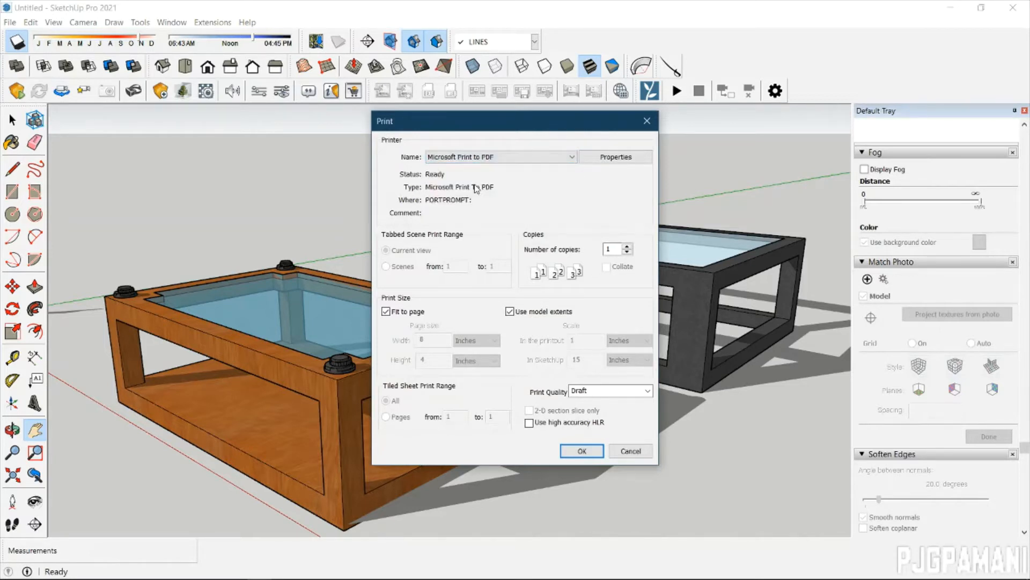
click(616, 157)
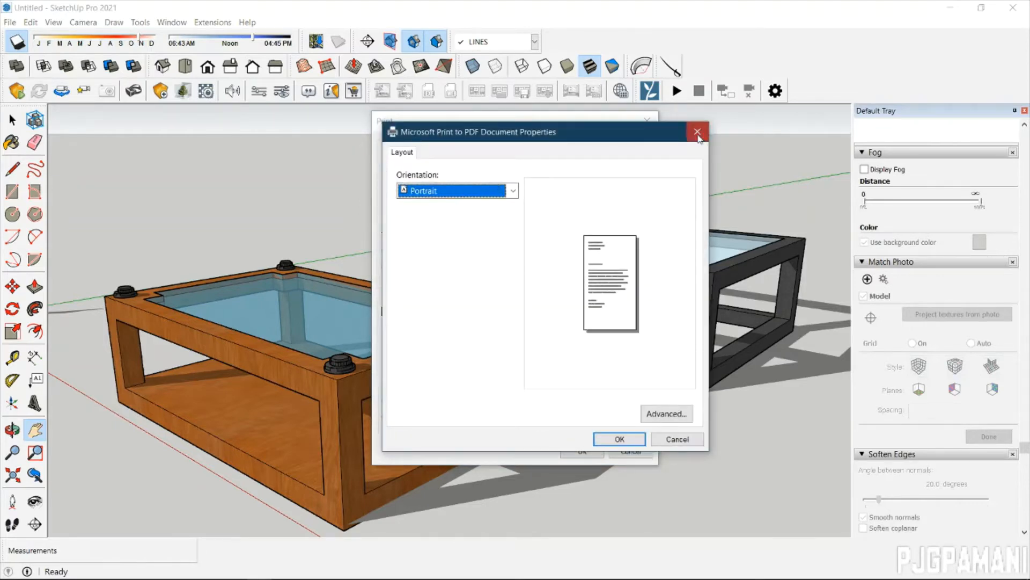
click(698, 132)
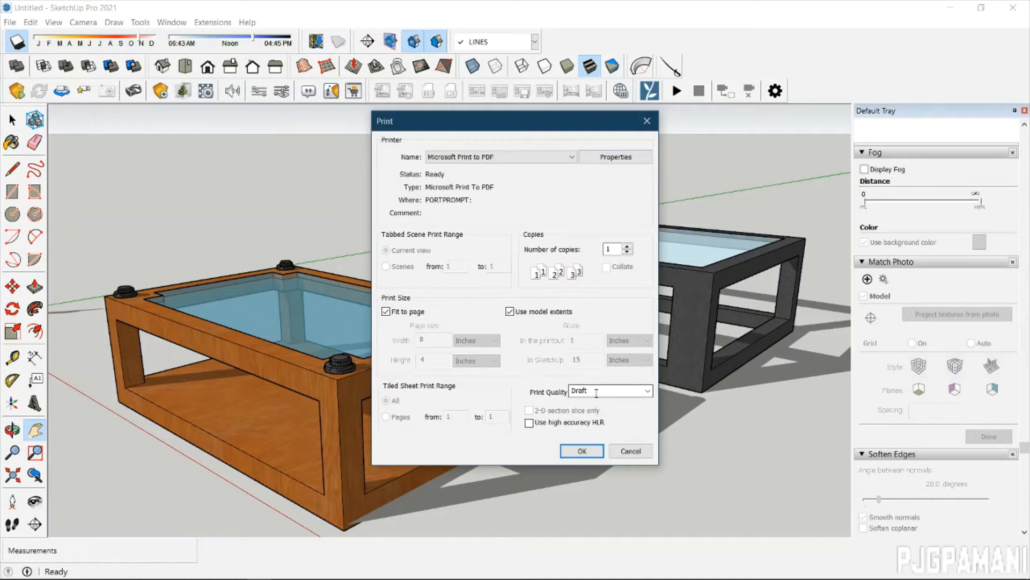
click(648, 392)
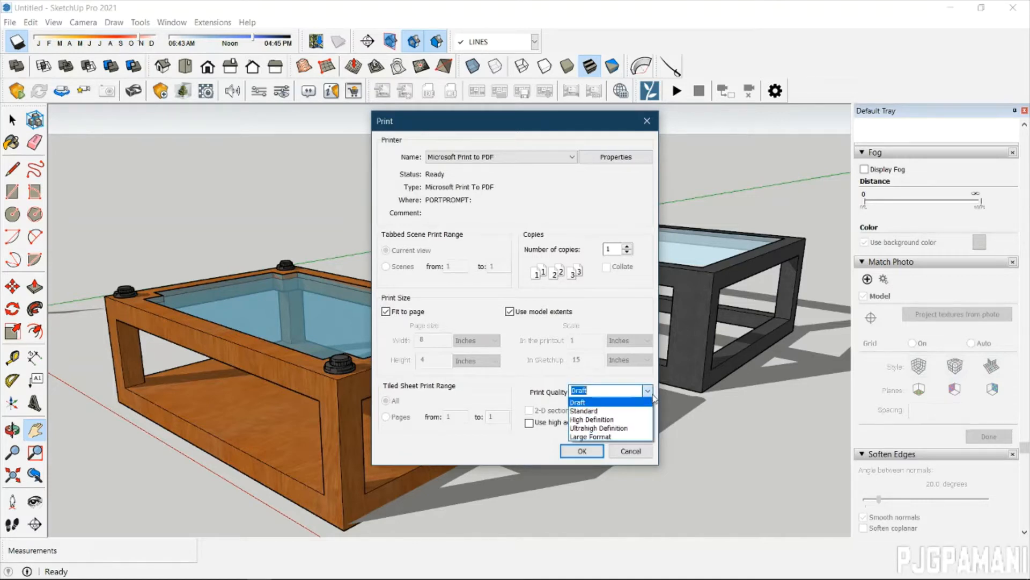
click(592, 419)
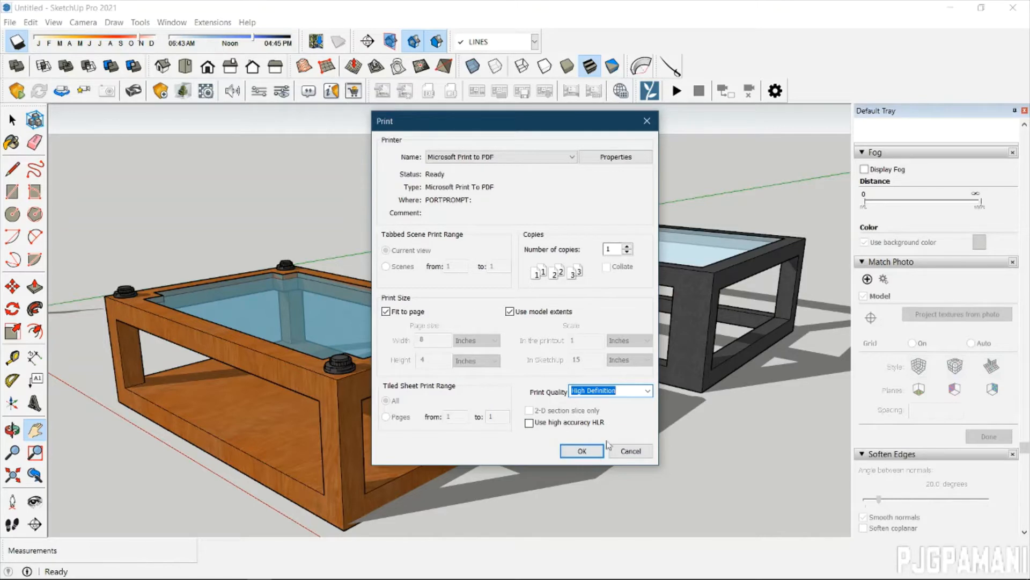
click(590, 451)
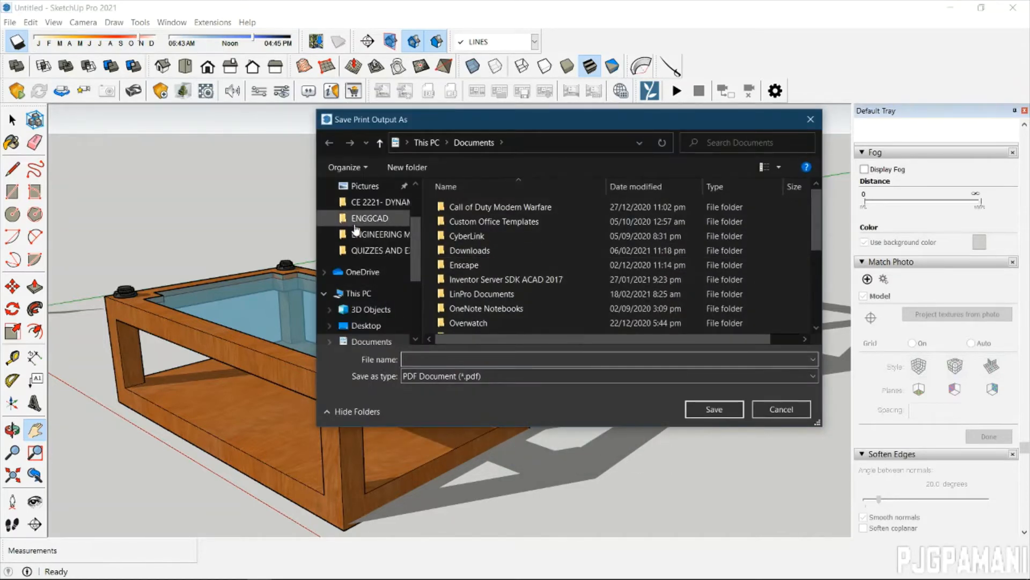
Save the print output as a PDF named DESK12 in the Documents folder.
scroll(359, 259, up, 2)
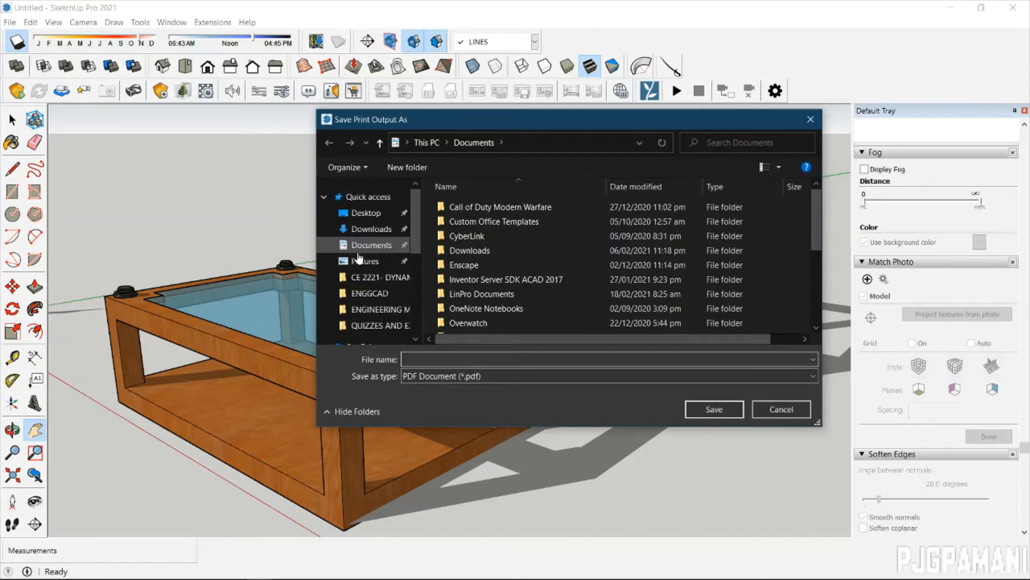
click(477, 356)
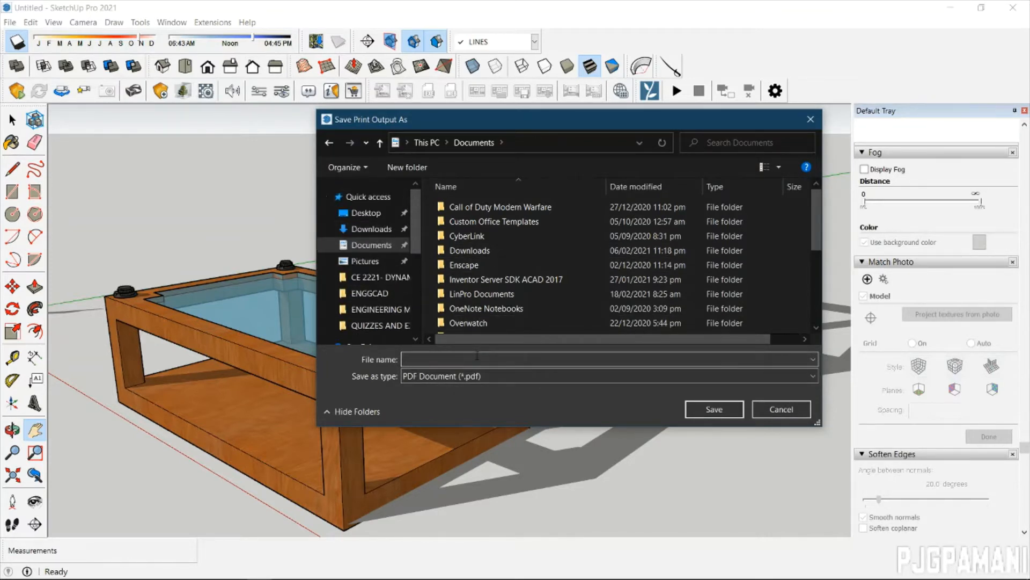
text(DESK)
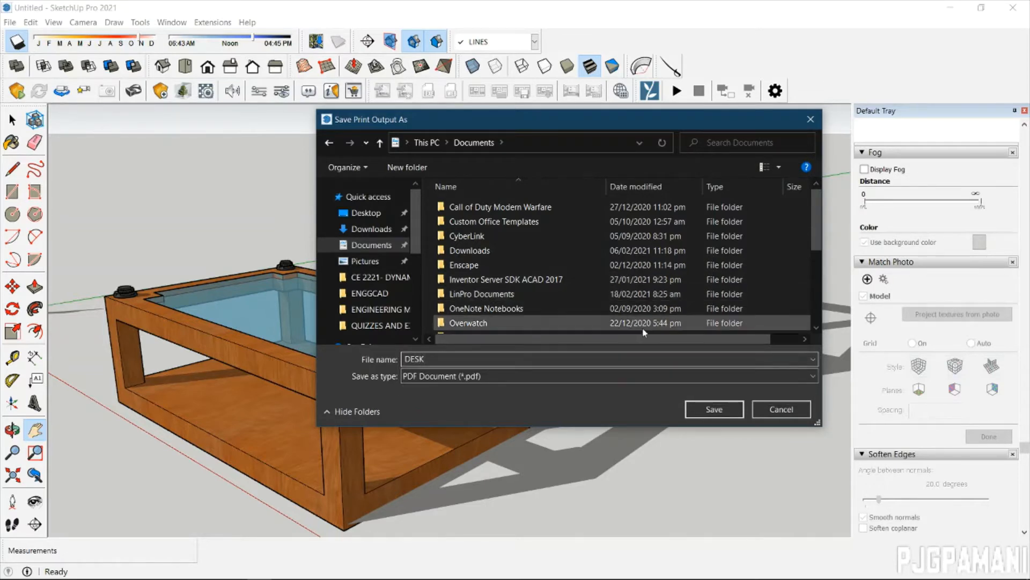
text(12)
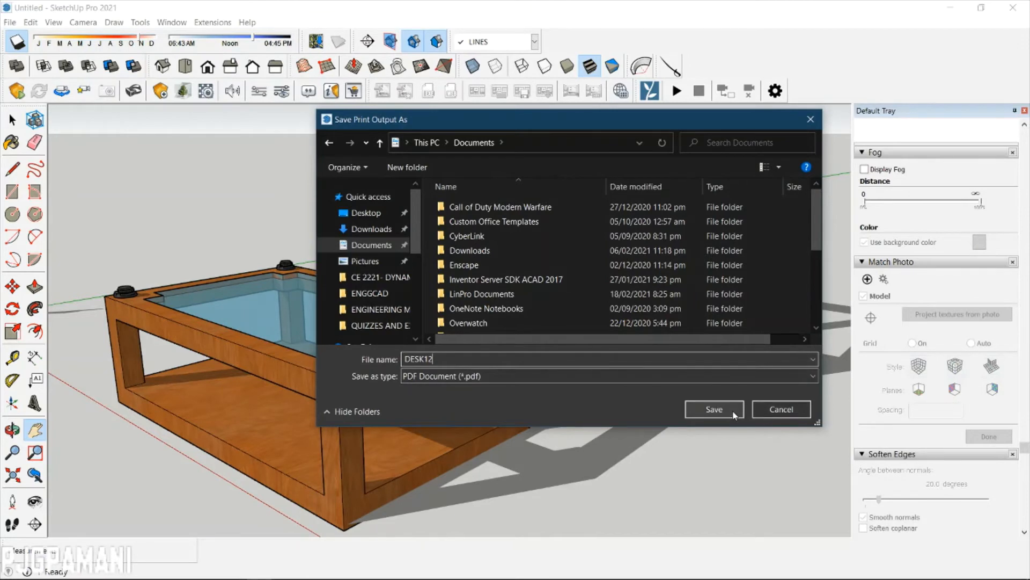
click(732, 408)
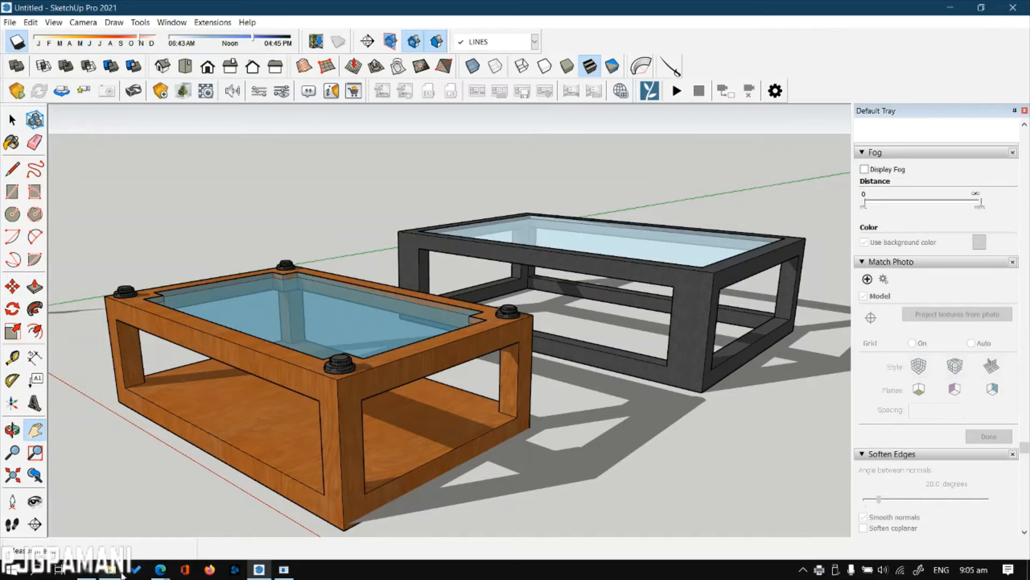
Switch to File Explorer and open DESK12.pdf from the Documents folder.
click(112, 573)
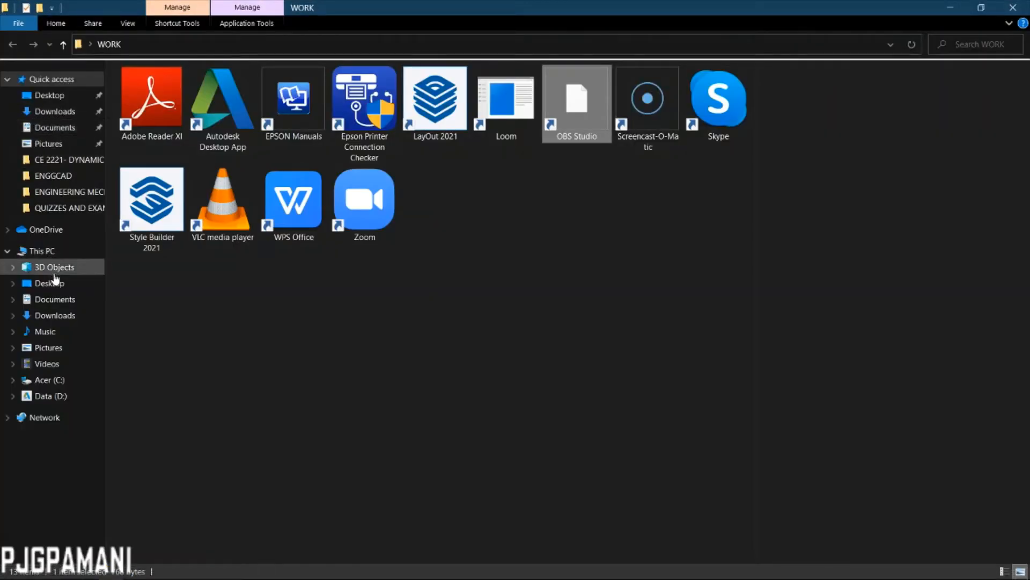
click(55, 299)
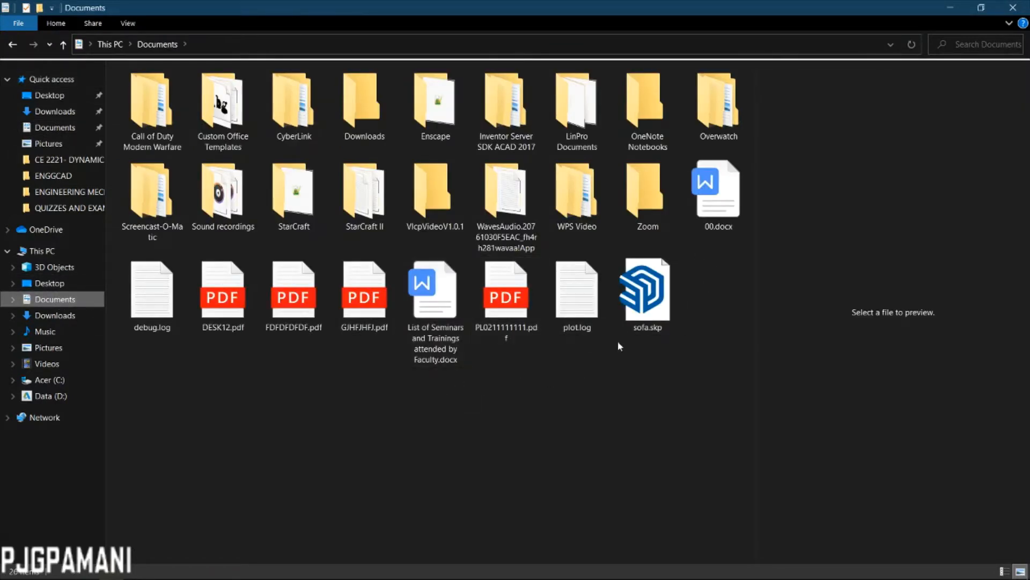
double_click(222, 310)
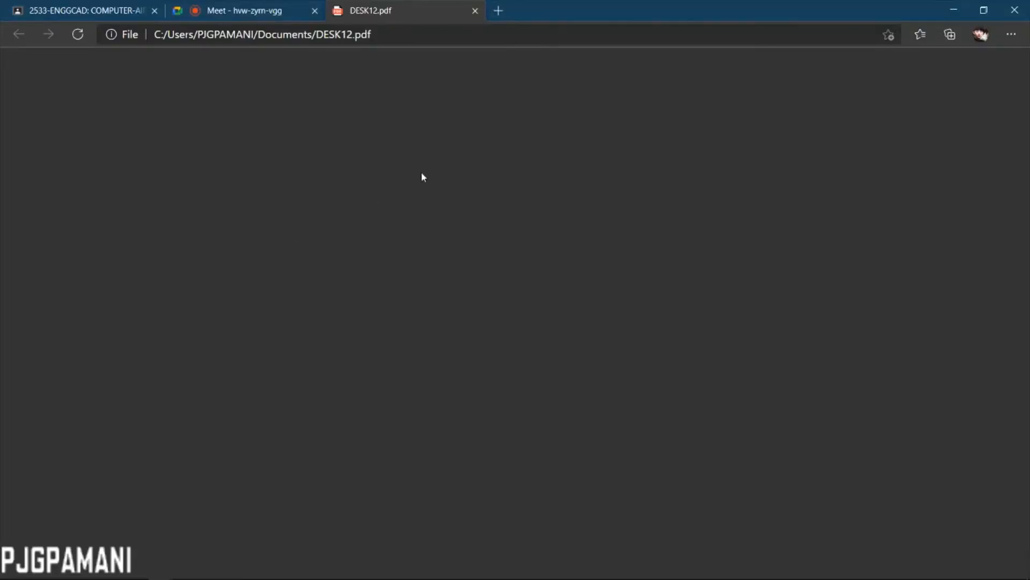
Examine the whole printed page of DESK12.pdf, checking how the two tables and their shadows are rendered.
scroll(481, 232, down, 5)
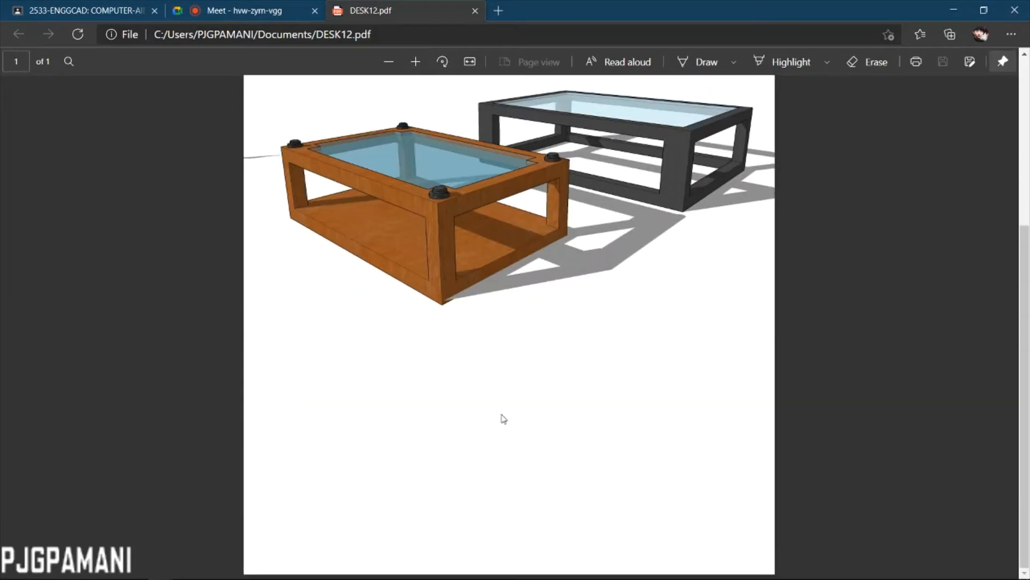
scroll(503, 419, up, 5)
scroll(506, 413, down, 5)
scroll(506, 414, up, 5)
scroll(514, 403, down, 3)
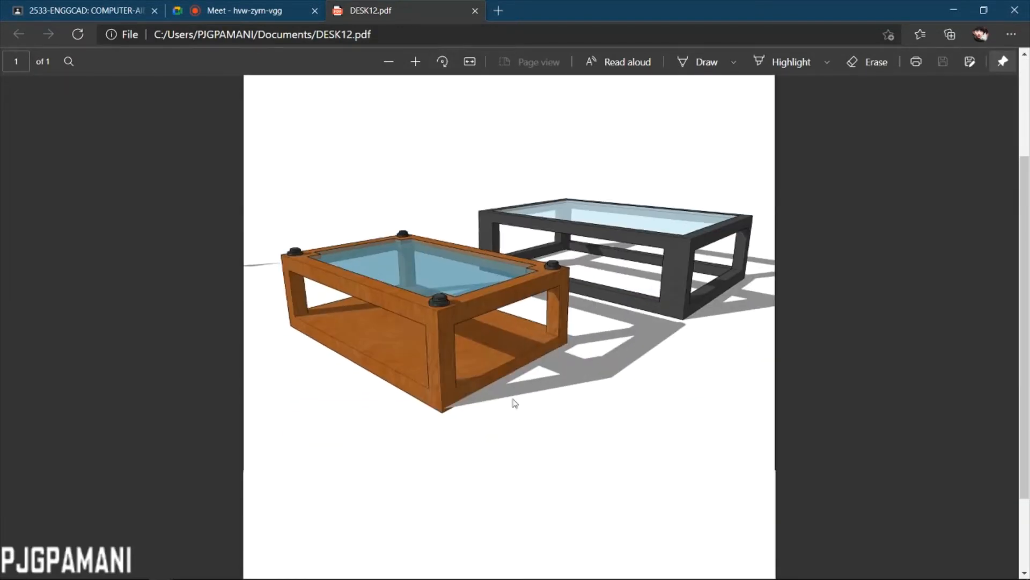
scroll(513, 387, up, 3)
scroll(526, 184, down, 5)
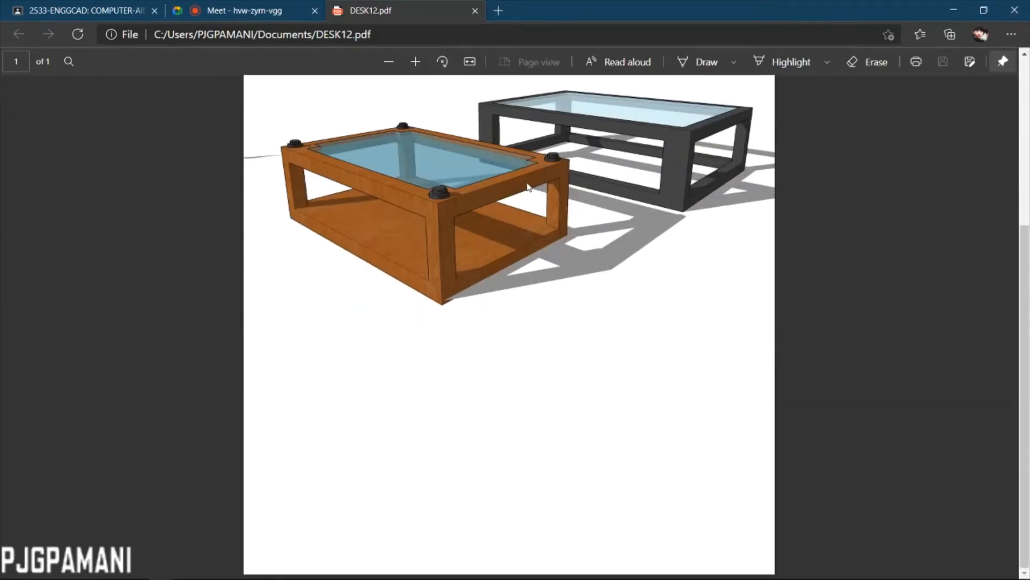
scroll(582, 228, up, 5)
scroll(575, 223, down, 5)
scroll(558, 223, up, 5)
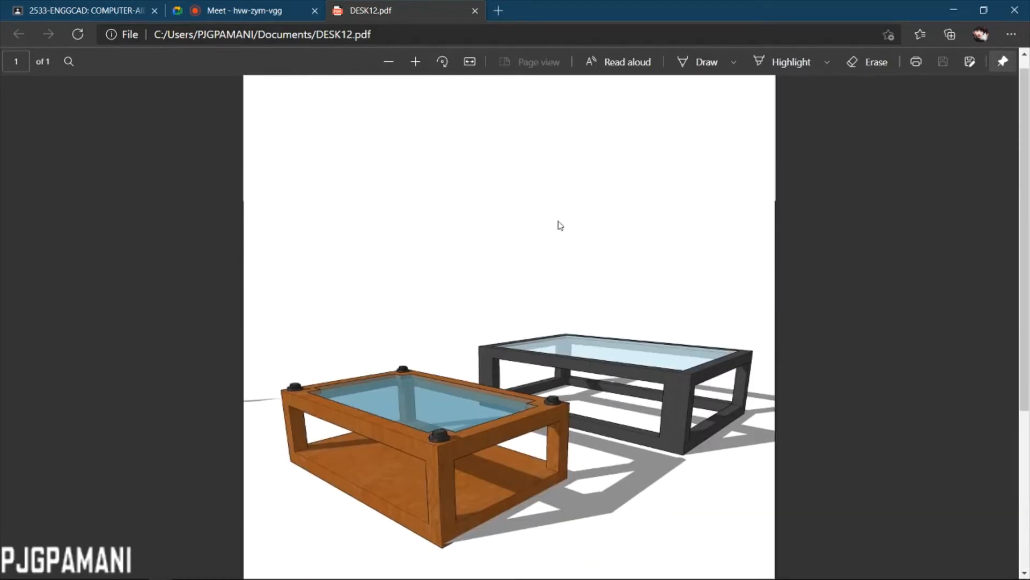
scroll(542, 217, down, 5)
scroll(542, 217, up, 5)
scroll(478, 234, down, 5)
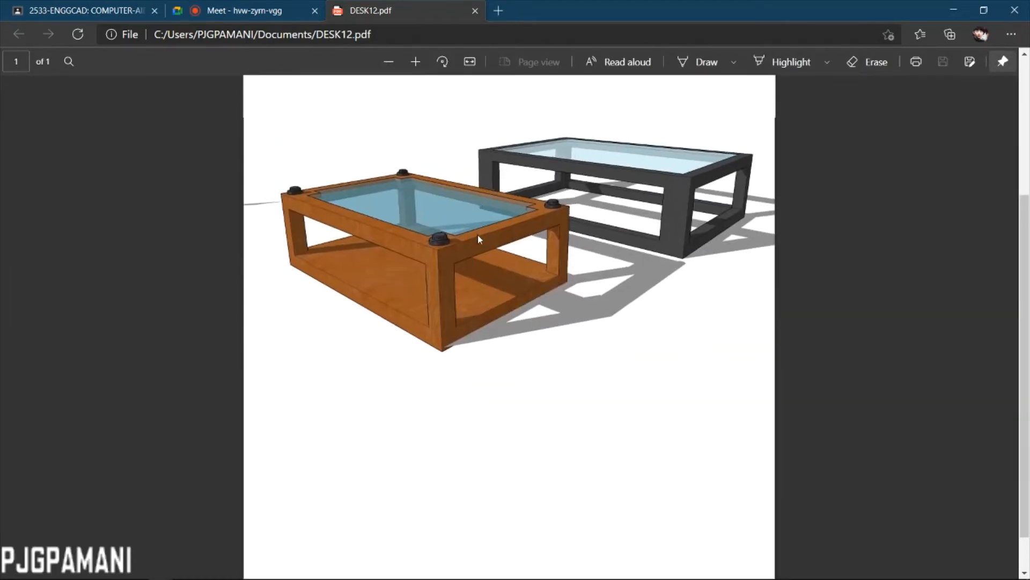
scroll(553, 206, up, 5)
scroll(553, 206, down, 5)
scroll(499, 274, up, 5)
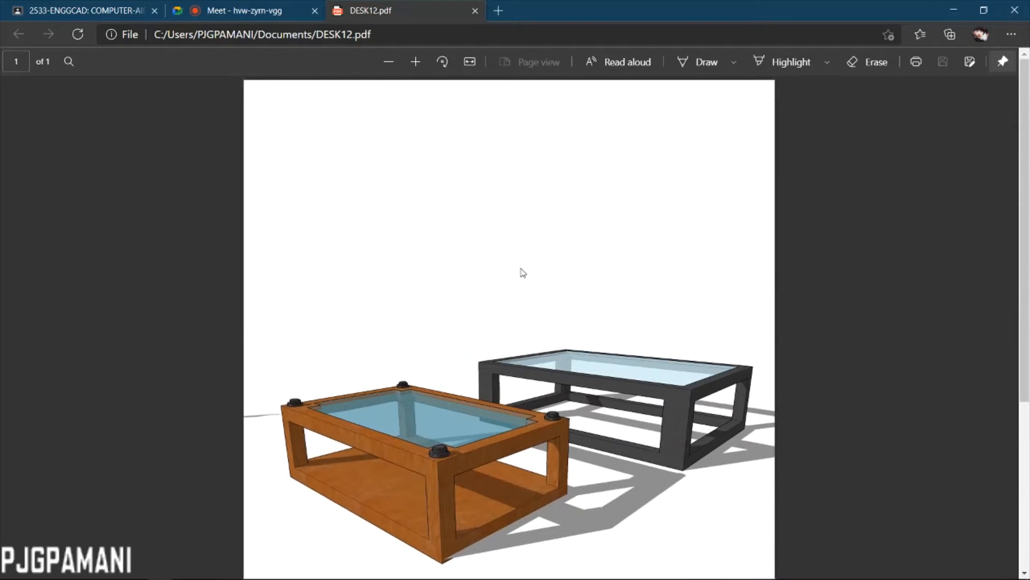
scroll(523, 271, down, 5)
scroll(519, 249, up, 5)
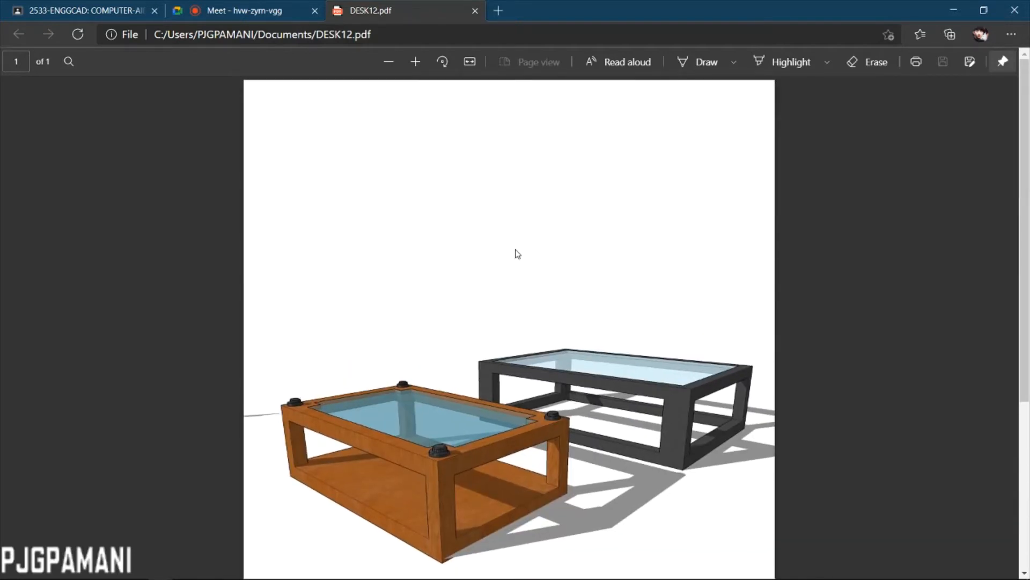
scroll(542, 282, down, 5)
scroll(349, 255, up, 5)
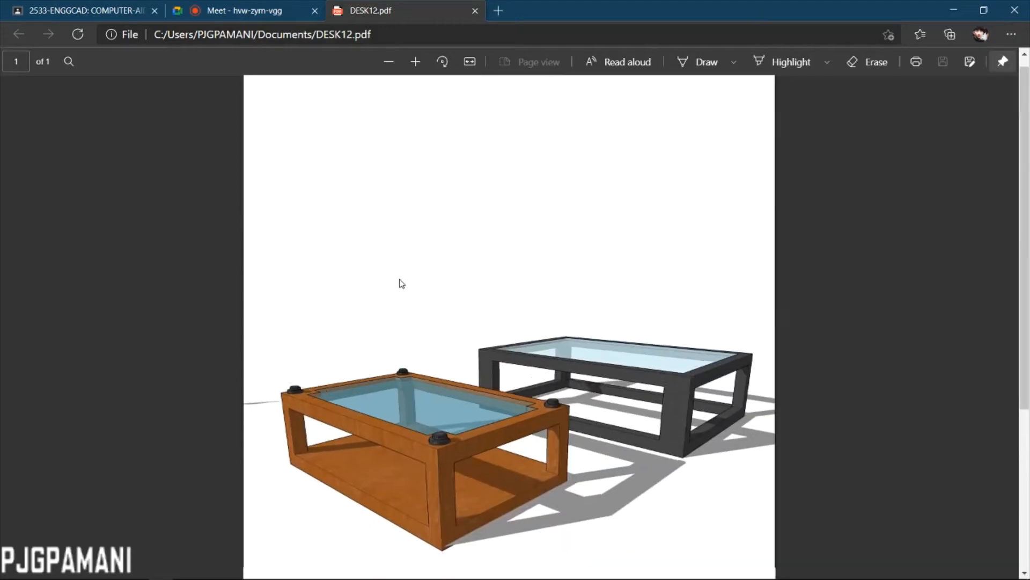
scroll(401, 283, down, 5)
scroll(402, 288, up, 5)
scroll(407, 300, down, 5)
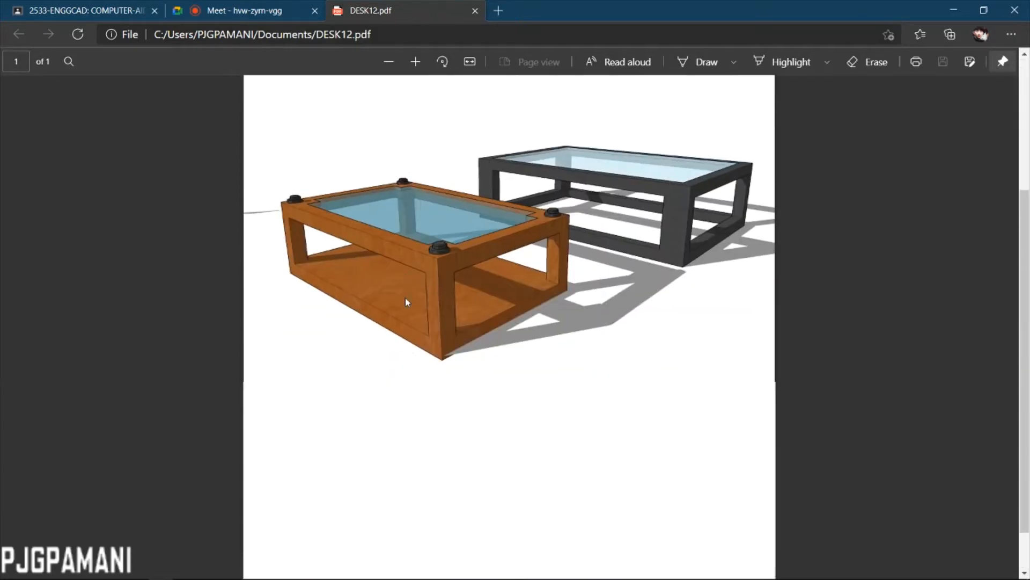
scroll(526, 336, up, 5)
scroll(526, 336, down, 4)
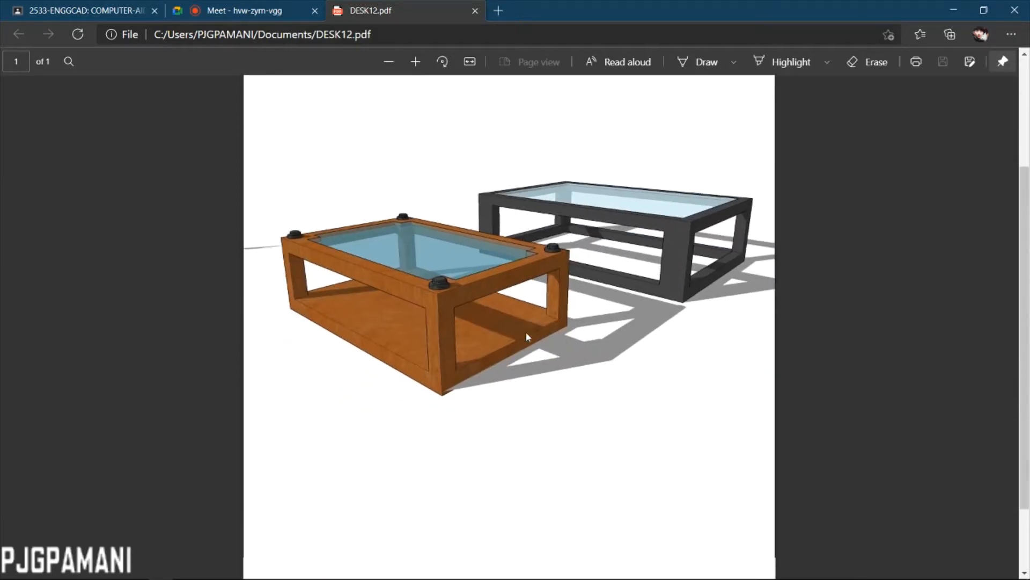
scroll(526, 336, down, 1)
scroll(508, 338, up, 4)
scroll(683, 312, down, 5)
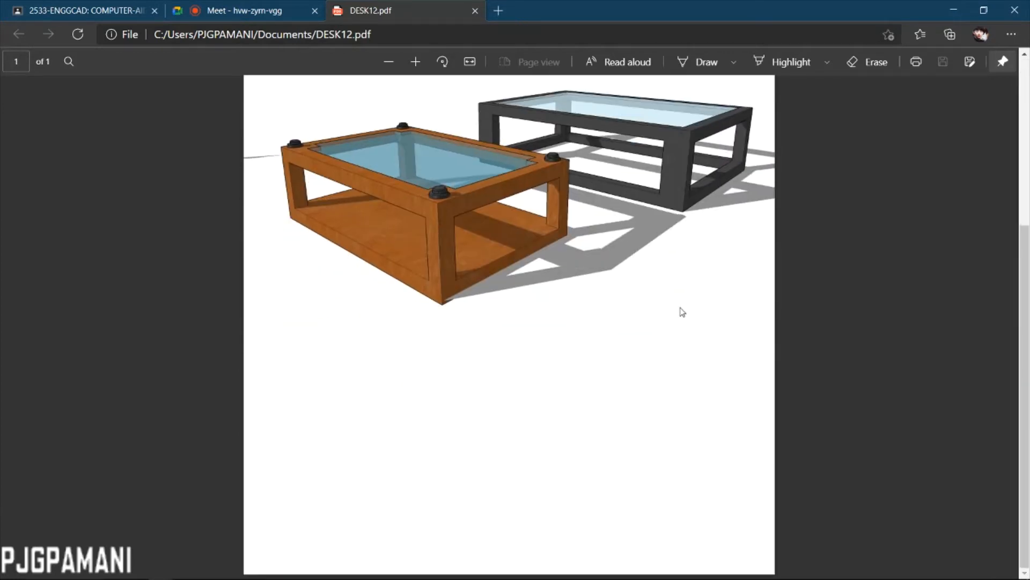
scroll(696, 303, up, 5)
scroll(690, 310, down, 3)
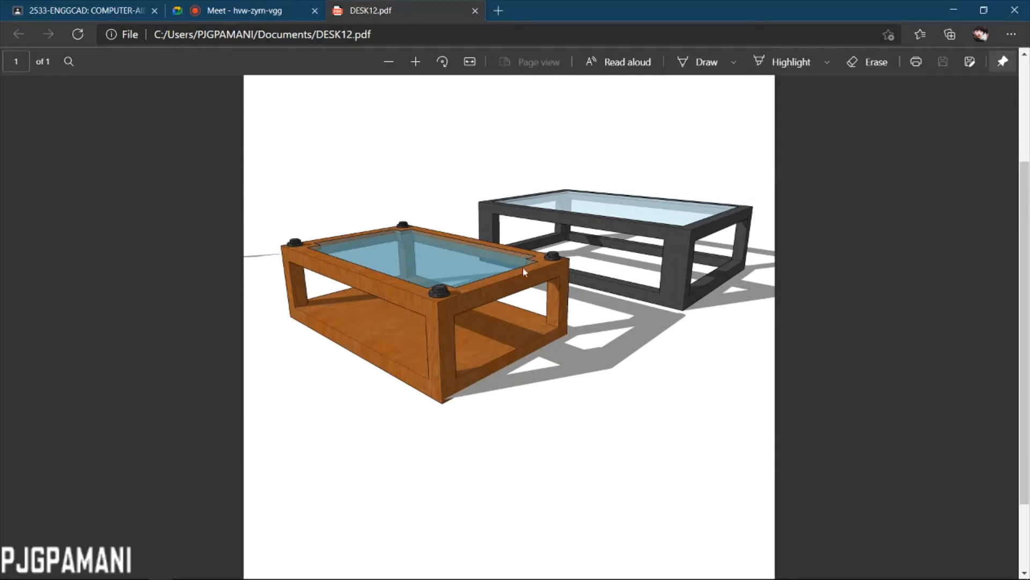
scroll(533, 254, up, 3)
scroll(462, 189, down, 5)
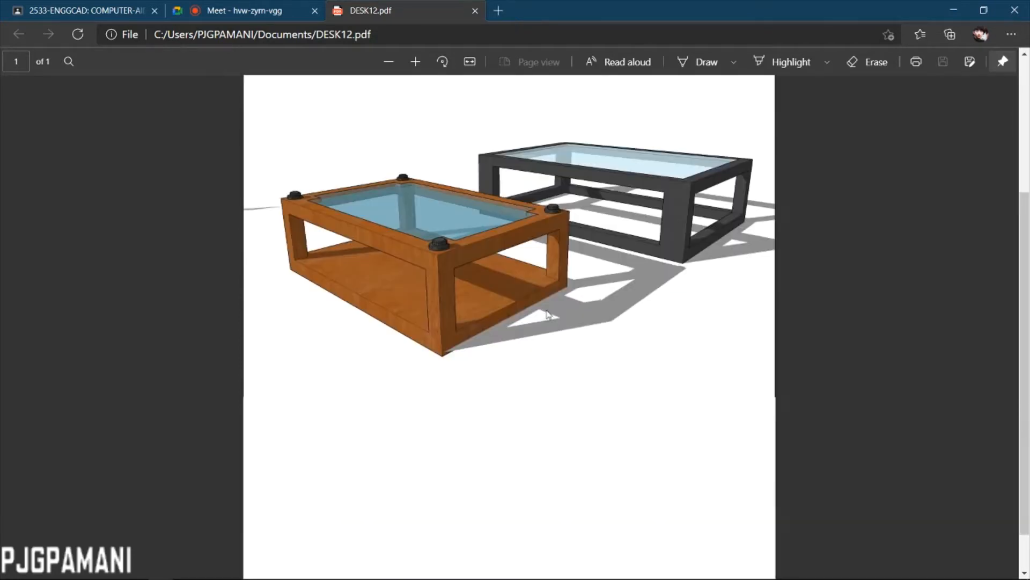
scroll(559, 288, up, 4)
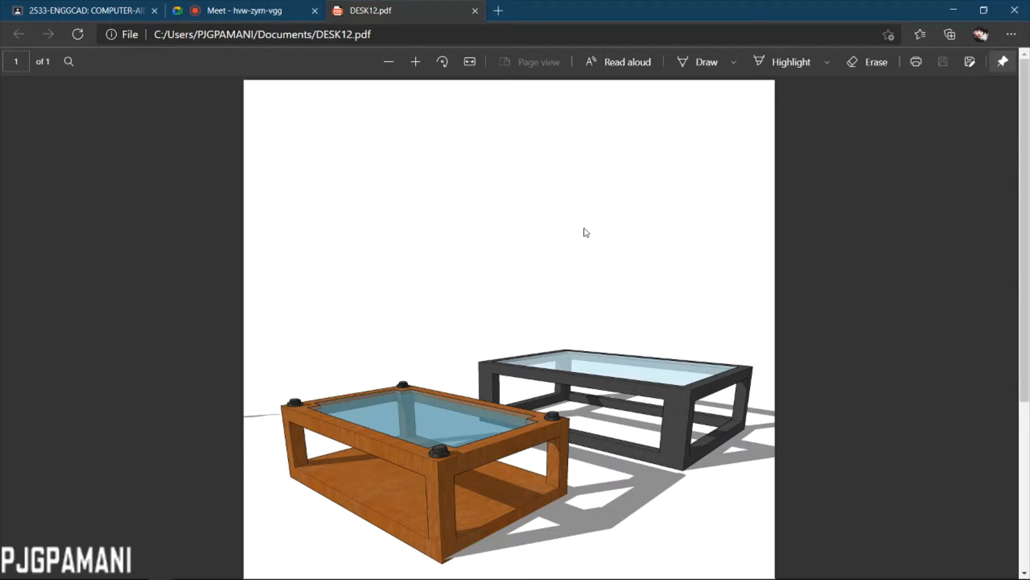
scroll(586, 232, down, 5)
scroll(618, 241, up, 5)
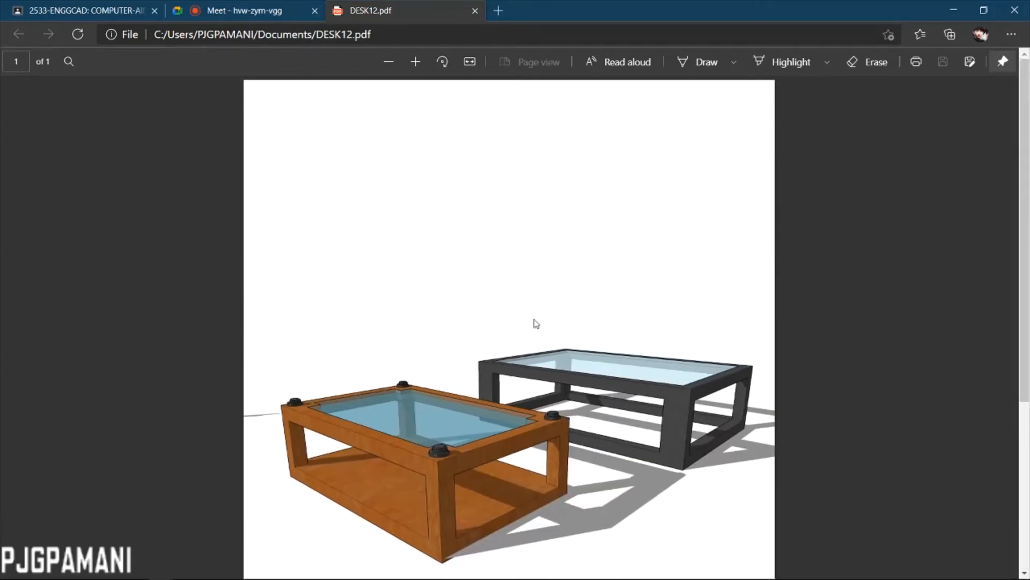
scroll(533, 322, down, 5)
scroll(573, 322, up, 5)
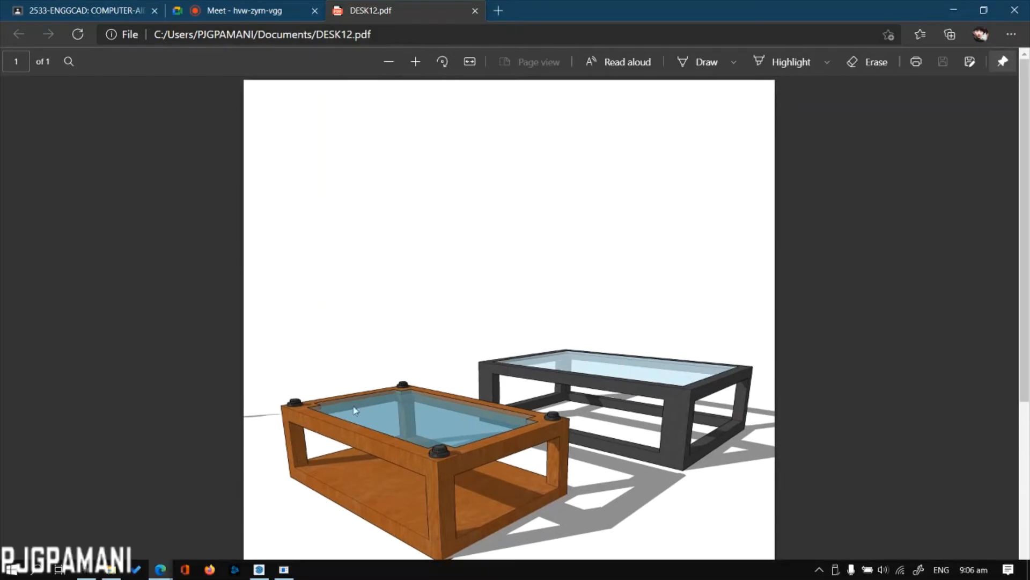
Switch back to SketchUp and view both tables from farther away.
click(259, 569)
scroll(503, 366, down, 2)
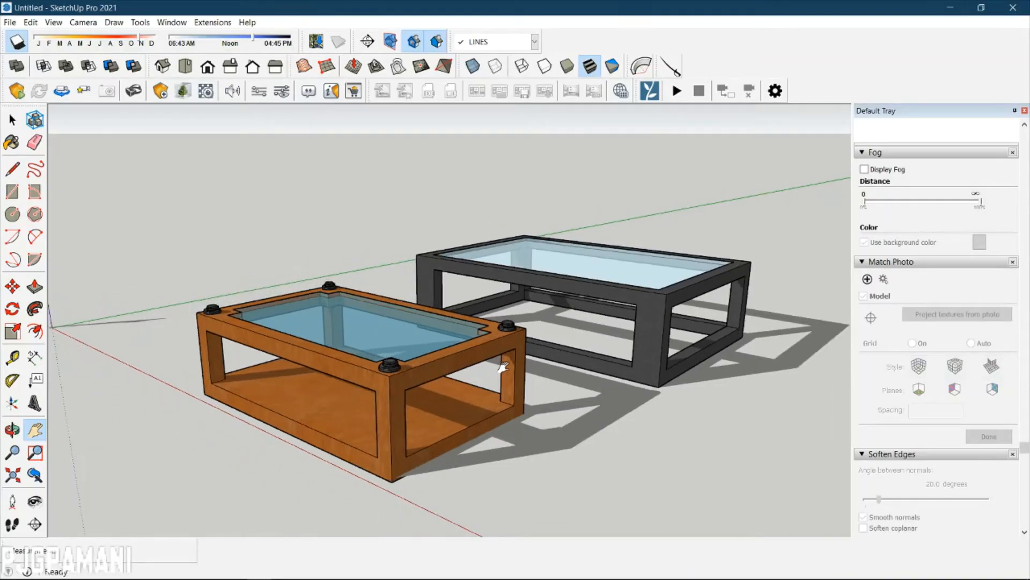
scroll(542, 362, down, 2)
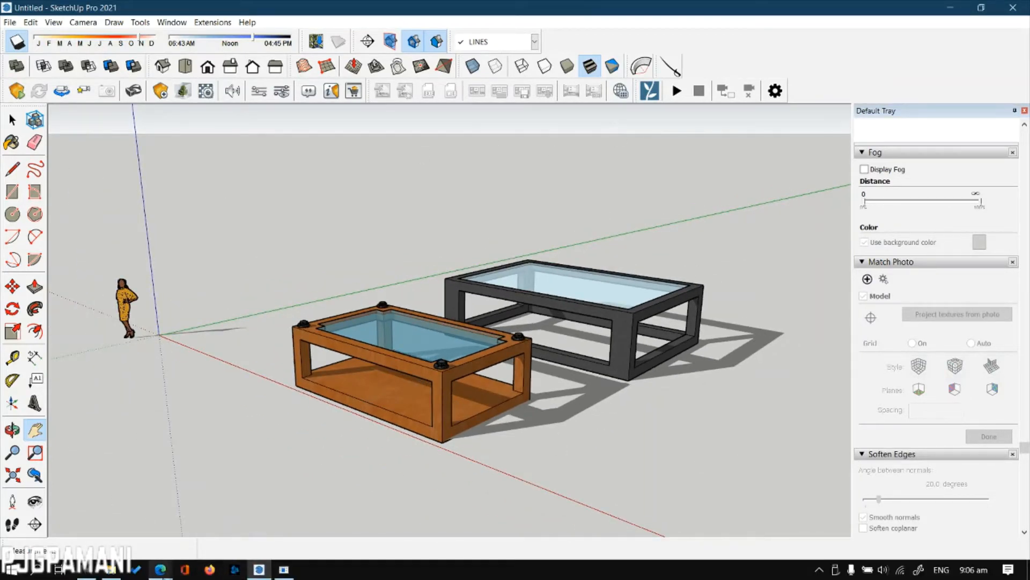
Switch to DESK12.pdf in the browser and examine the printed tables from the top to the bottom of the page.
mouse_move(160, 568)
click(87, 507)
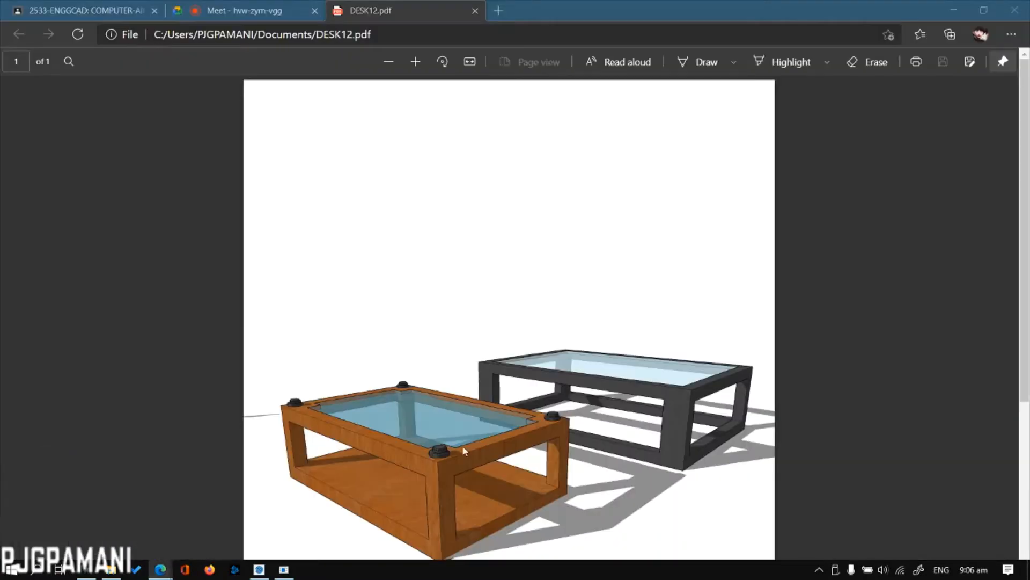
scroll(609, 269, up, 4)
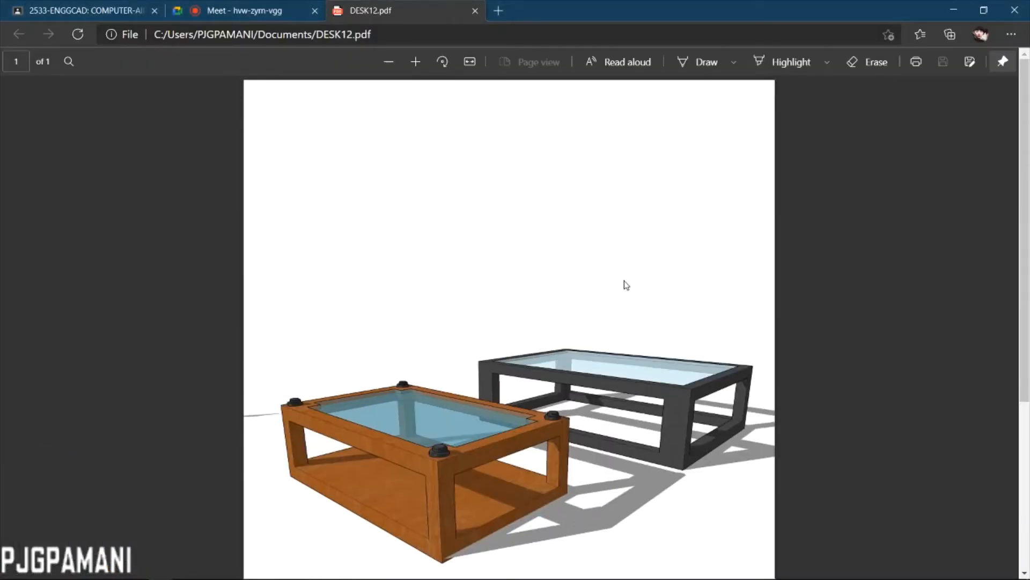
scroll(626, 286, down, 4)
scroll(545, 262, up, 4)
scroll(542, 252, down, 3)
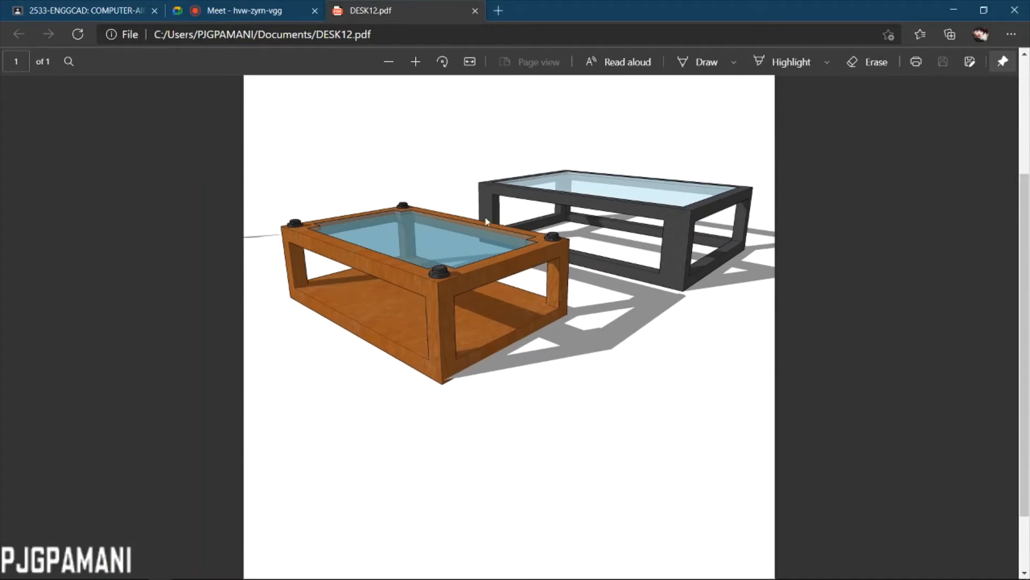
scroll(550, 284, up, 2)
scroll(546, 278, down, 3)
scroll(526, 288, up, 5)
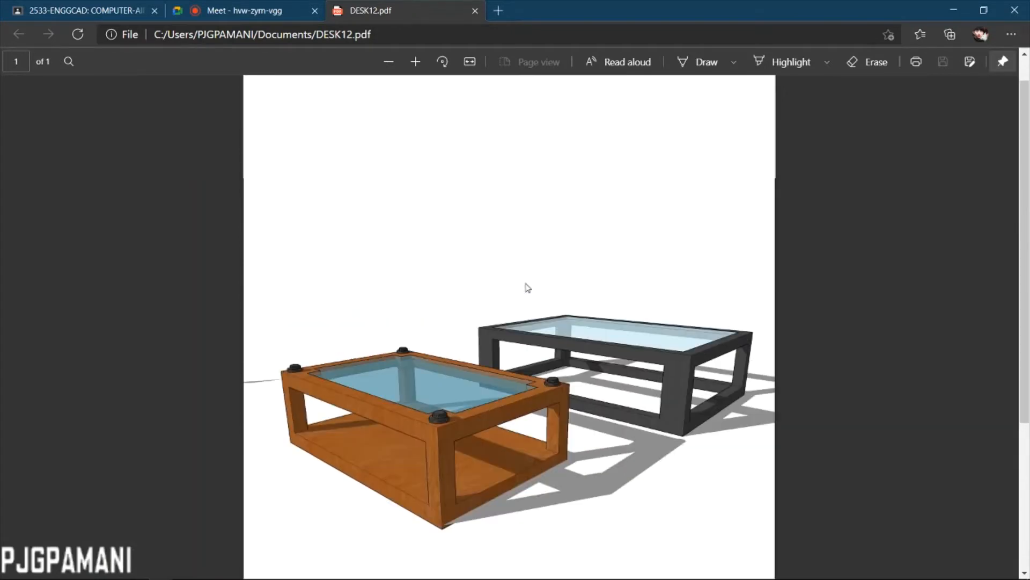
scroll(371, 426, down, 5)
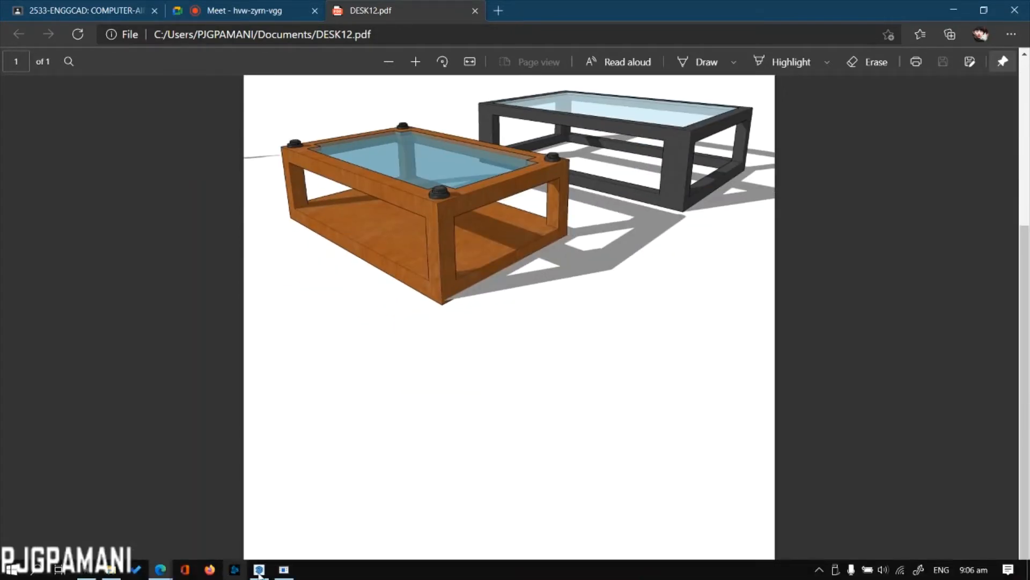
Switch back to SketchUp, start importing a file and browse to PJGP > DOCUMENTS on the Data (D:) drive.
click(260, 569)
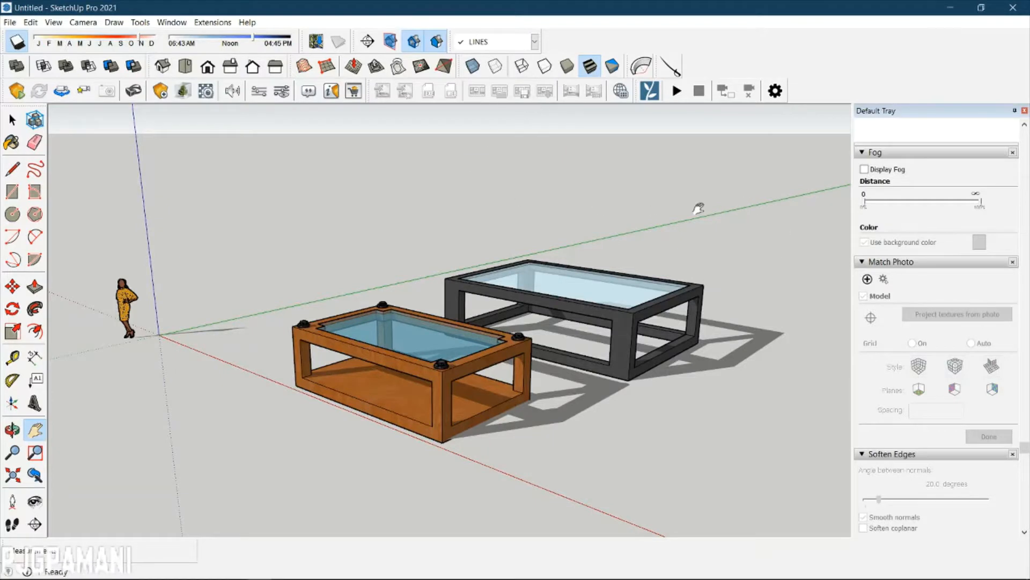
click(14, 25)
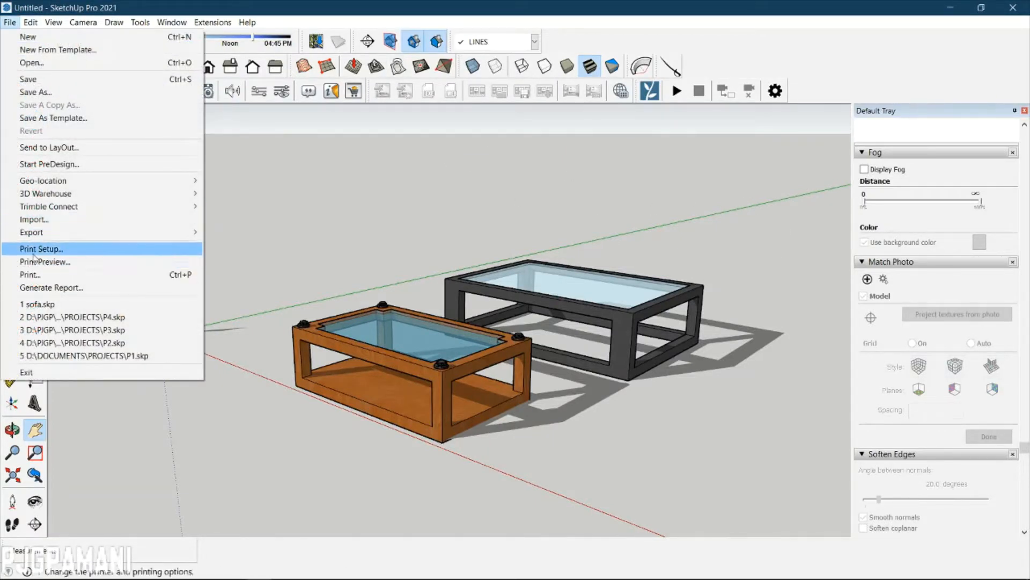
click(143, 228)
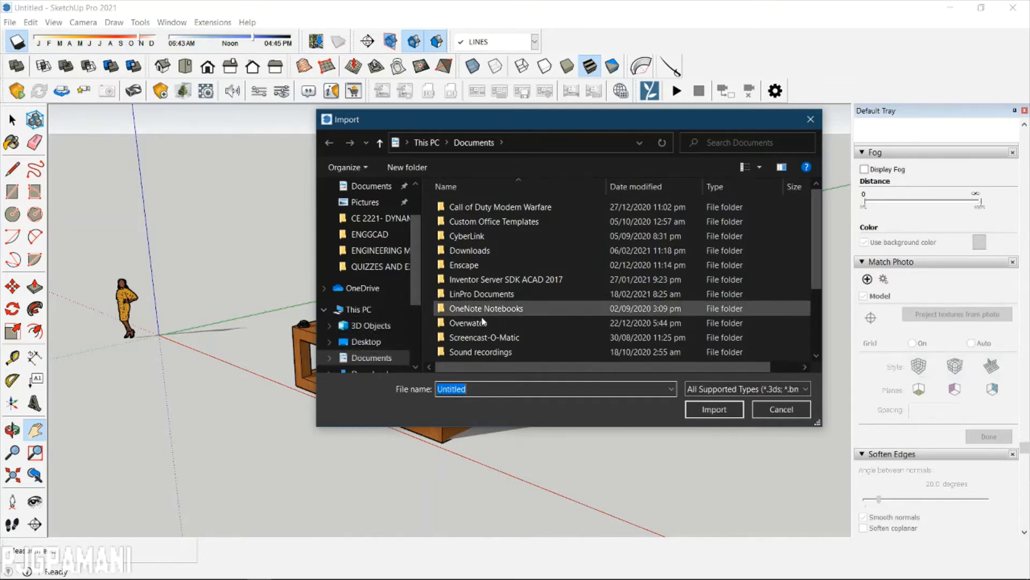
scroll(371, 342, down, 1)
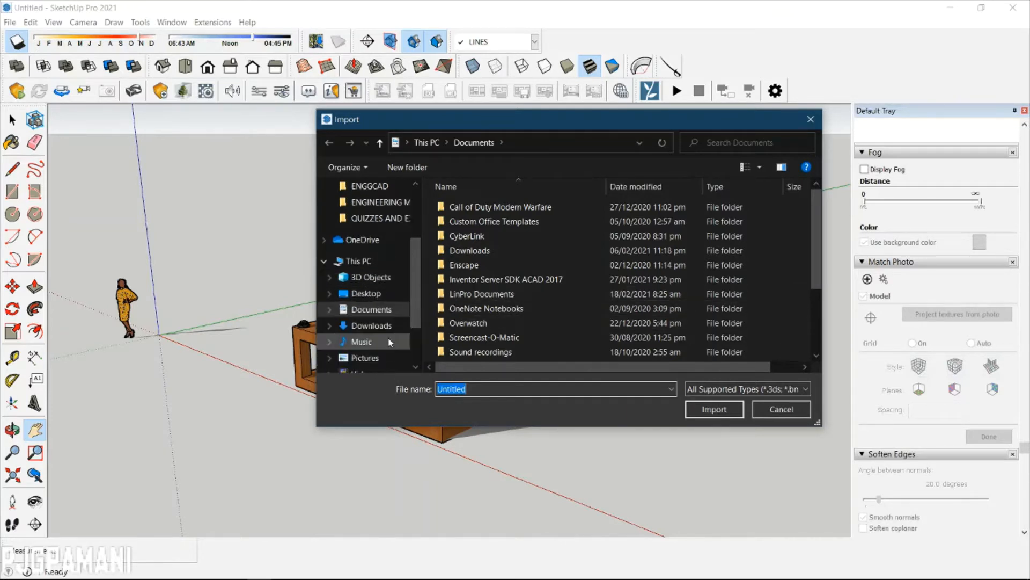
scroll(354, 354, down, 1)
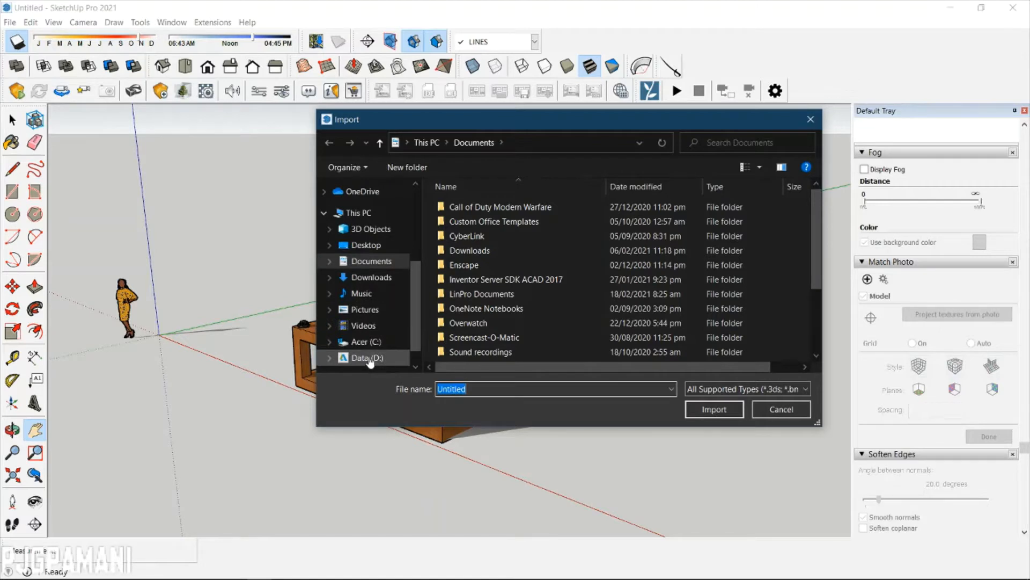
click(368, 358)
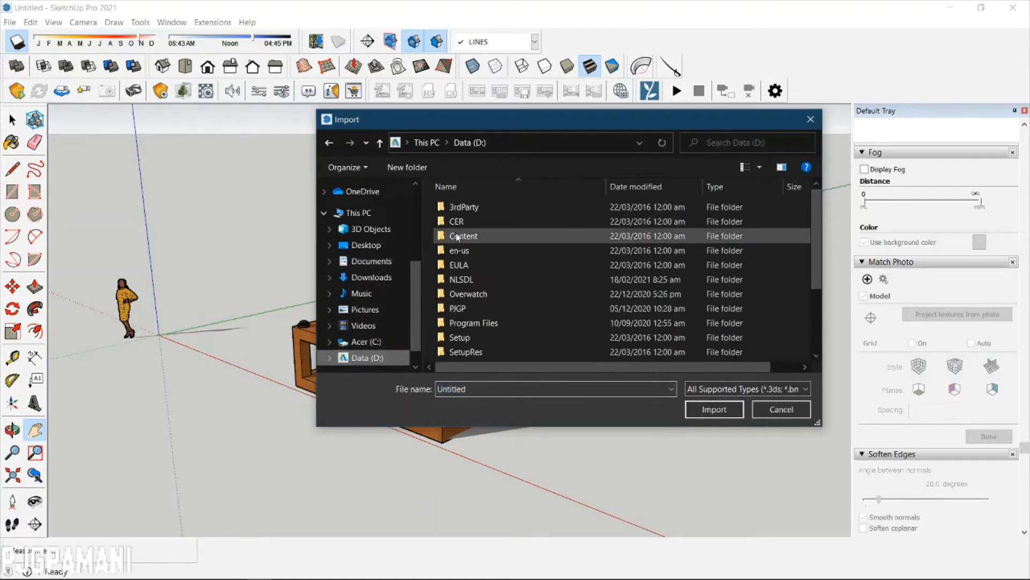
double_click(465, 312)
double_click(485, 222)
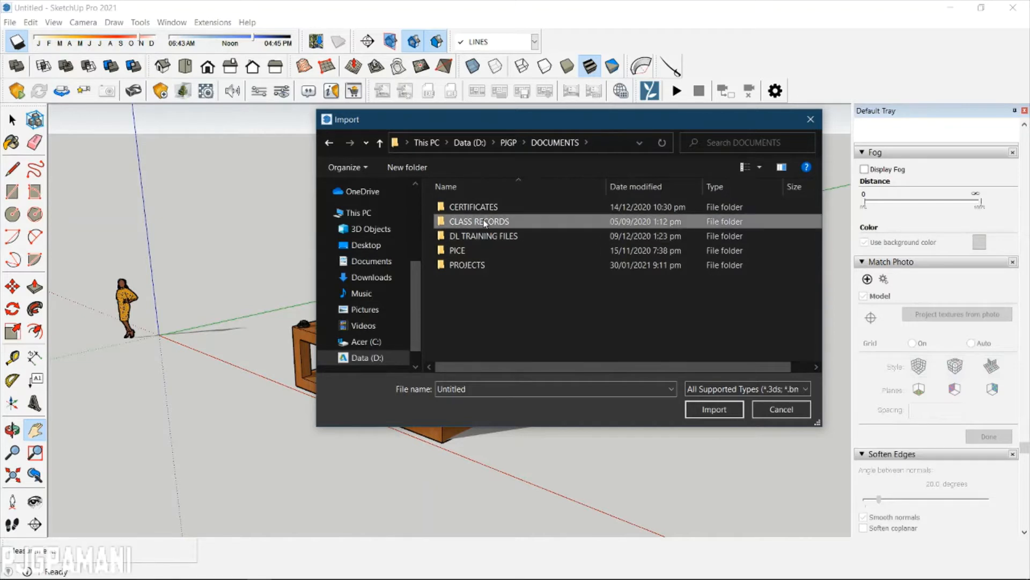
Open CLASS RECORDS > SEMESTRAL RECORDS > SECOND SEM(2020-2021) > ENGGCAD > PLATE OUTPUTS > MIDTERM EXAM PLATES in the import browser.
double_click(483, 221)
double_click(483, 223)
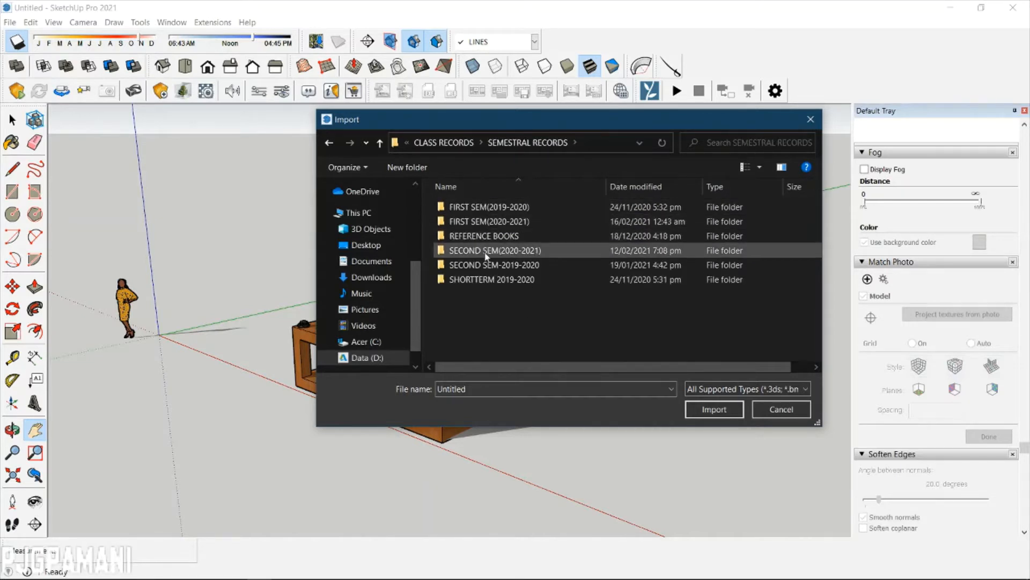
double_click(484, 251)
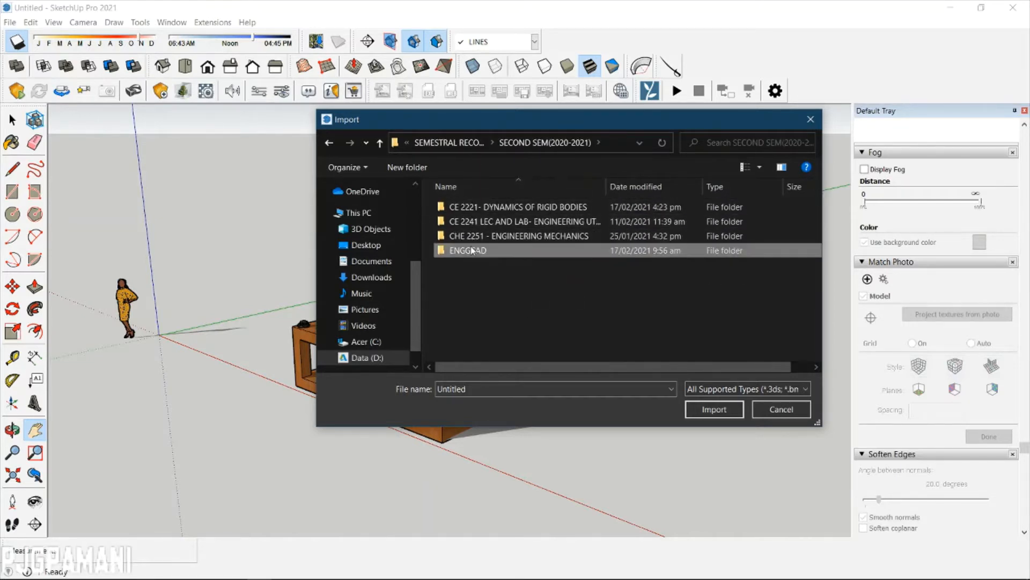
double_click(471, 249)
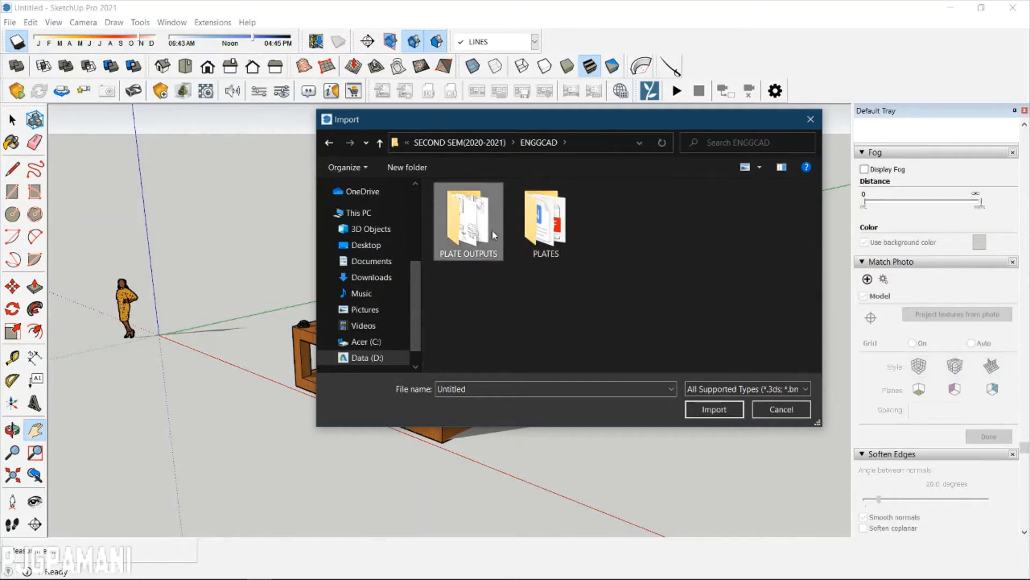
double_click(491, 231)
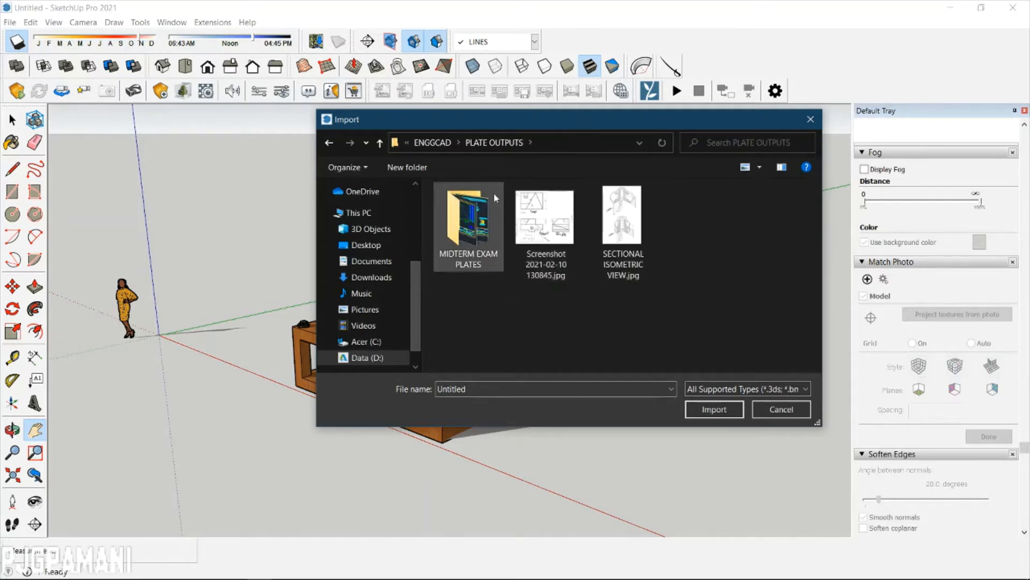
double_click(483, 215)
Import the student's AutoCAD drawing whose file name ends in F_PT.PL 09.dwg into the model and dismiss the import results.
scroll(519, 301, down, 3)
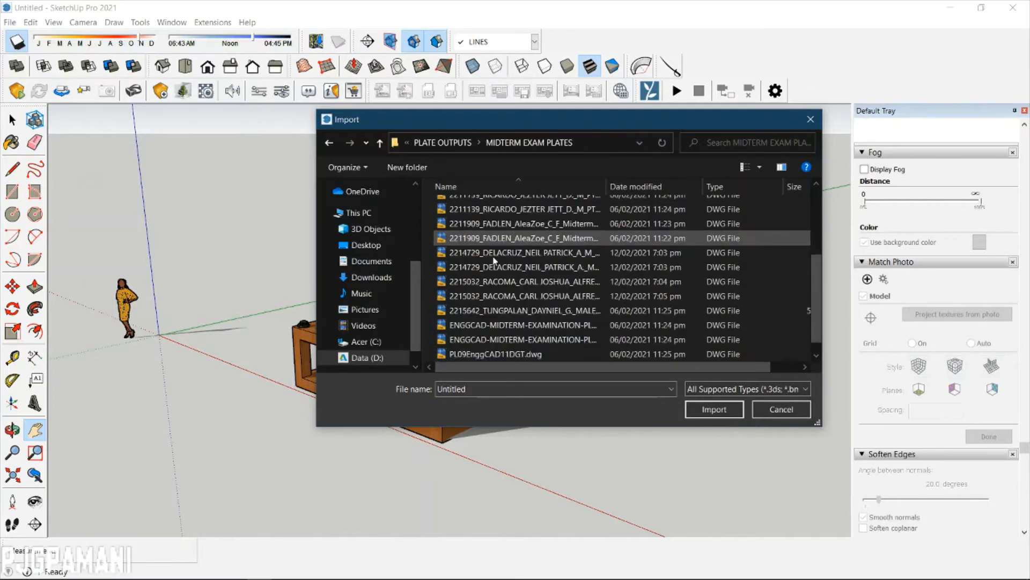
scroll(517, 328, up, 3)
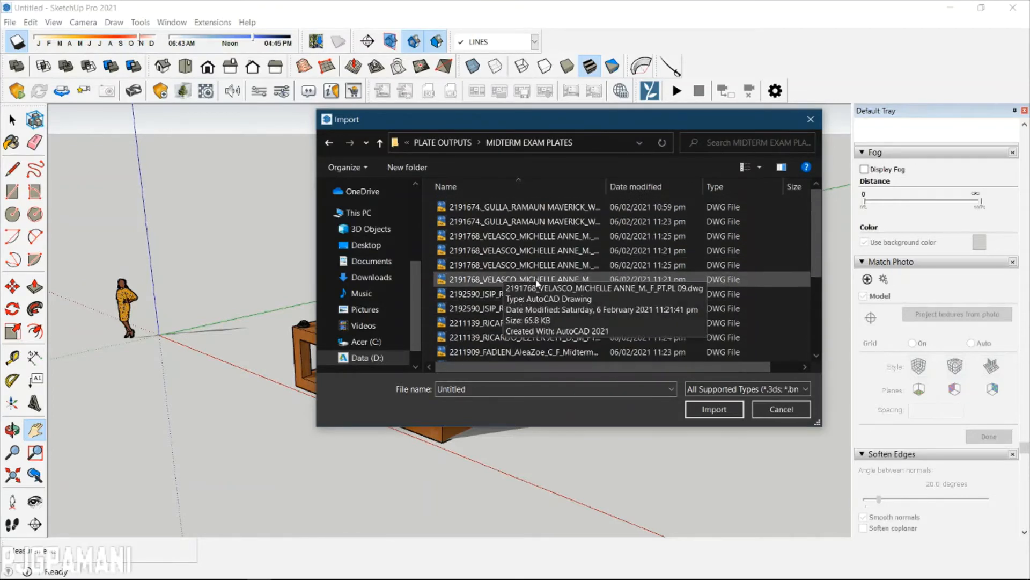
click(509, 280)
click(707, 413)
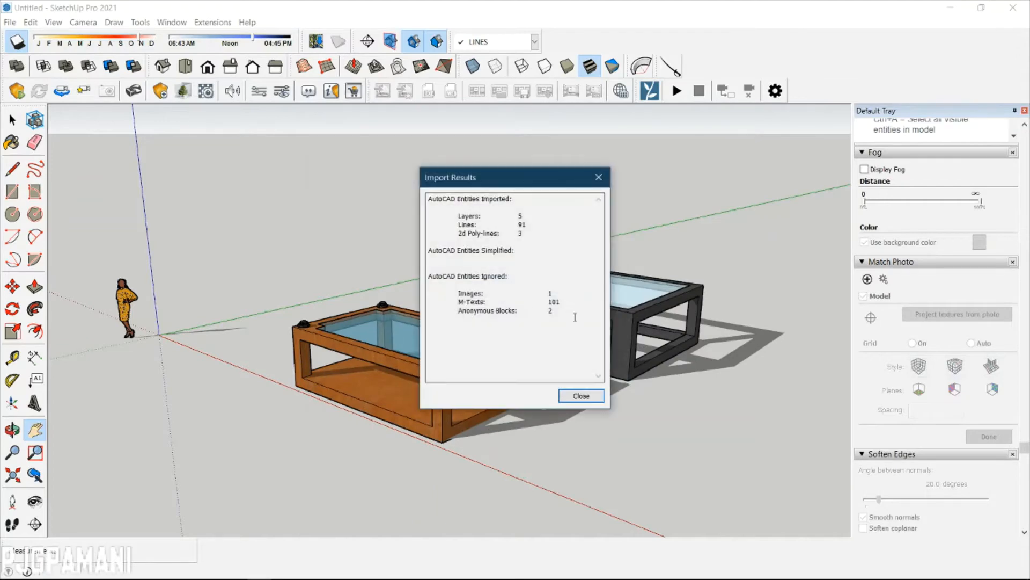
click(586, 400)
scroll(583, 336, down, 1)
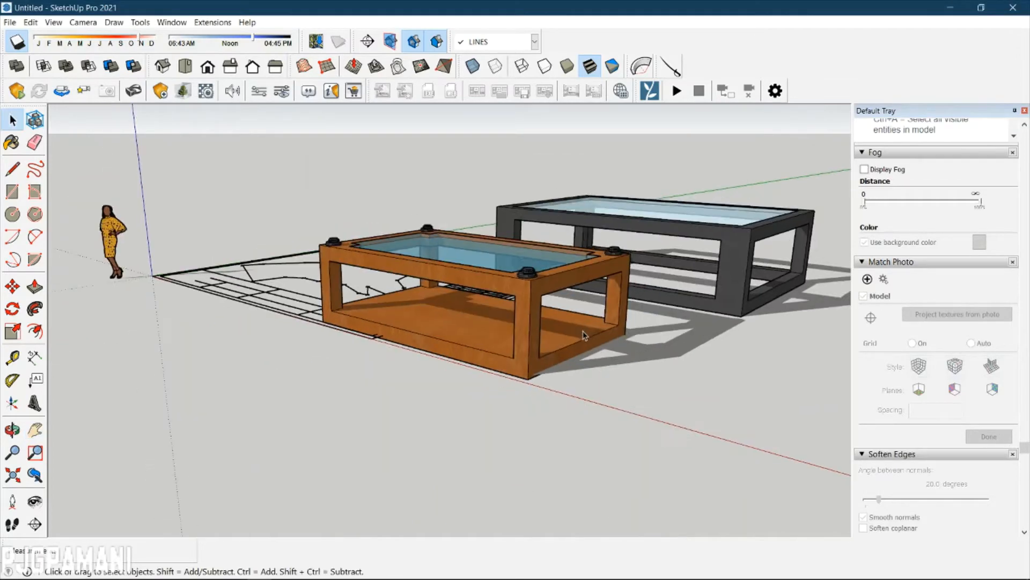
scroll(400, 292, down, 2)
middle_drag(421, 394, 503, 288)
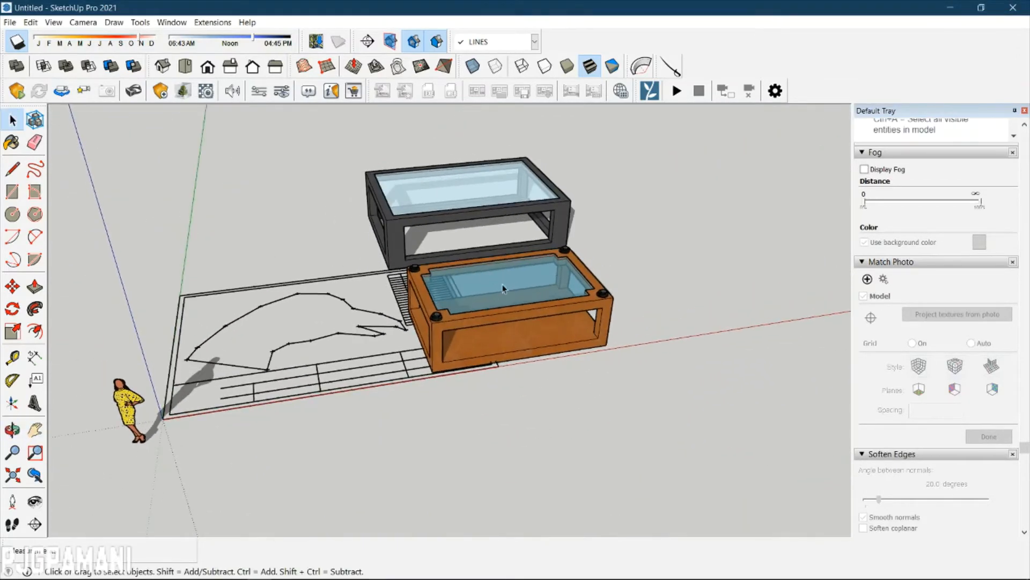
click(580, 303)
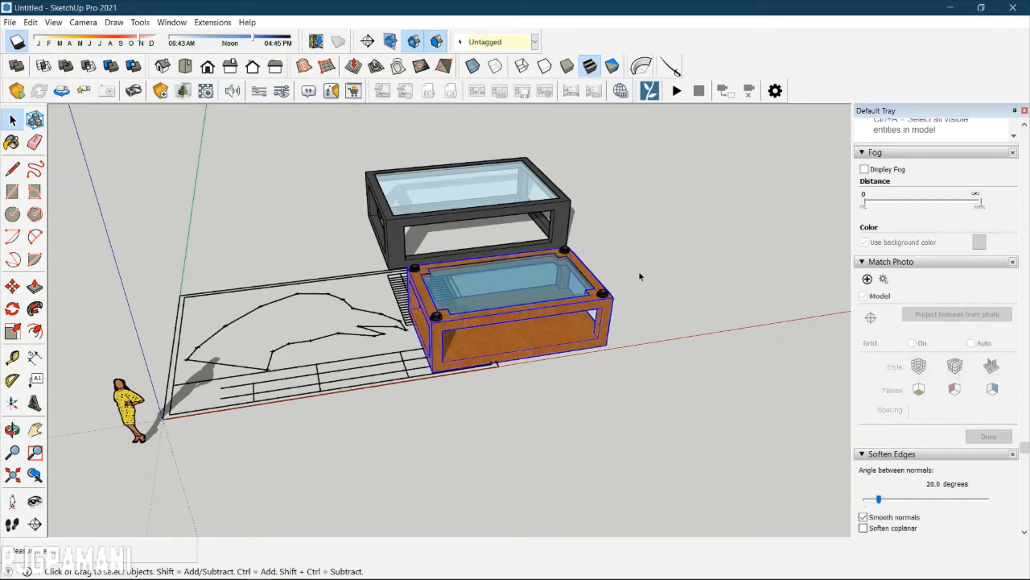
click(630, 130)
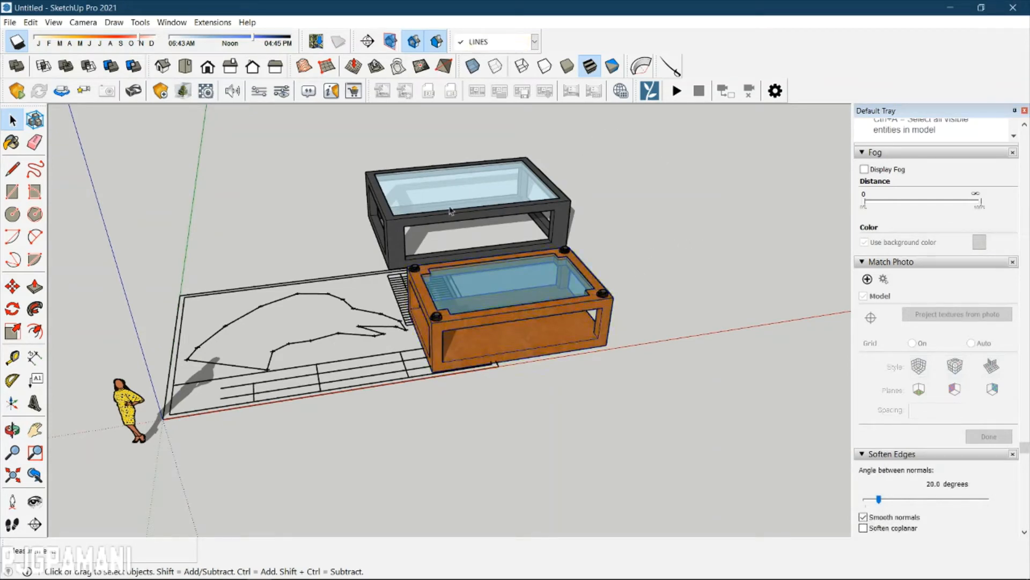
drag(639, 91, 594, 178)
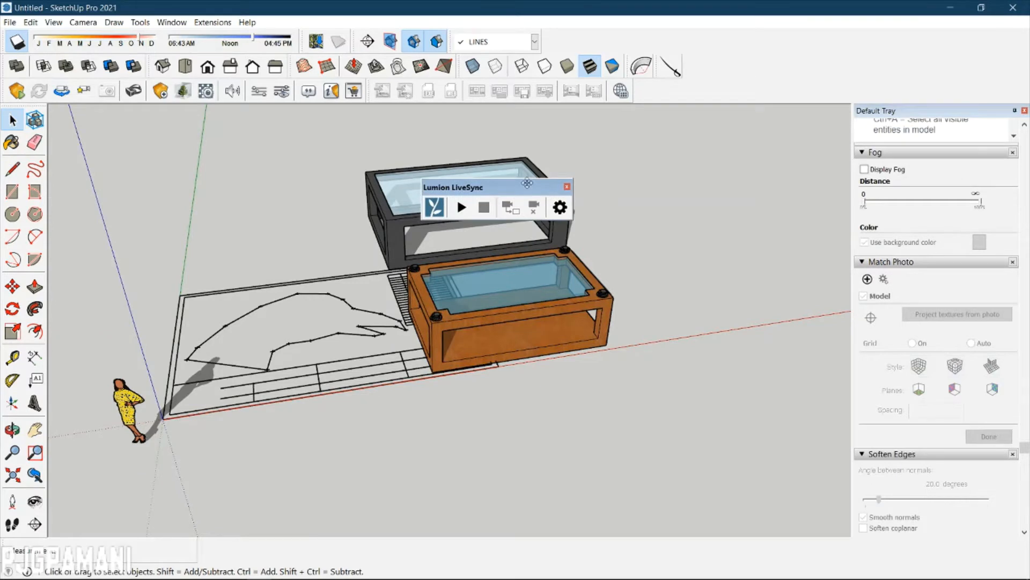
drag(527, 183, 740, 88)
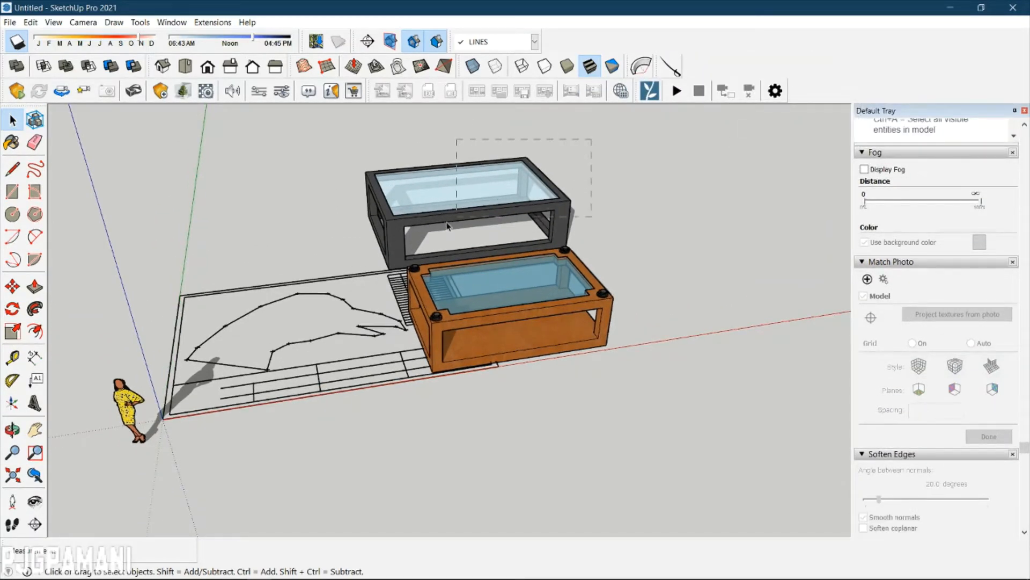
Move the dark-framed glass table away from the imported drawing, farther back and beyond the wooden table, and clear the selection.
drag(442, 220, 443, 221)
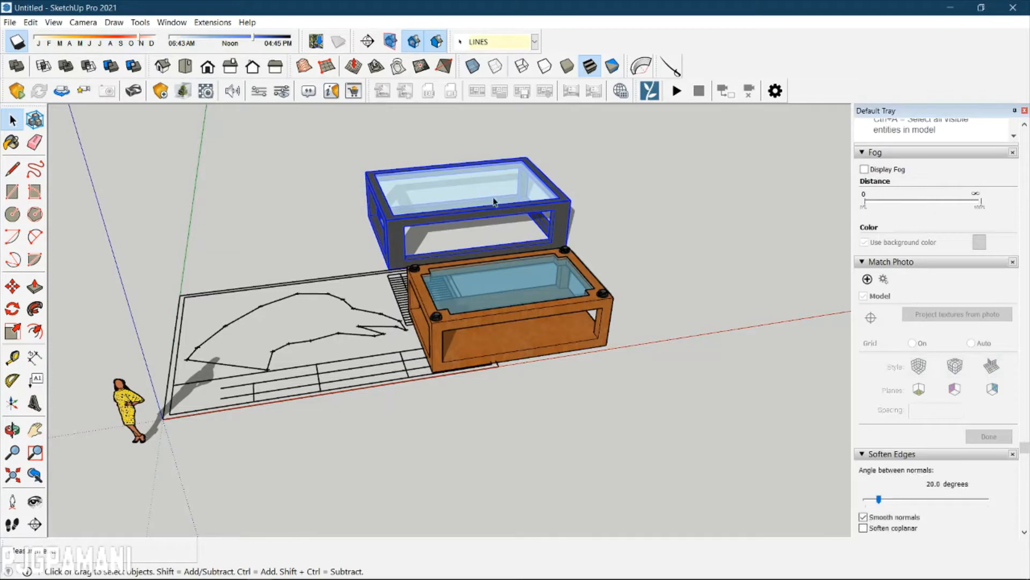
key(m)
click(380, 203)
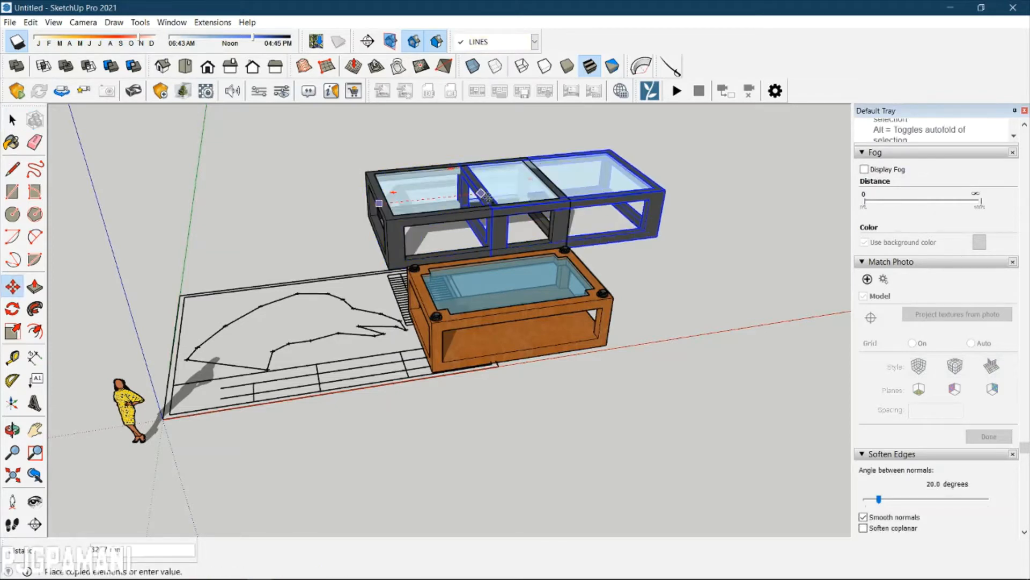
key(Escape)
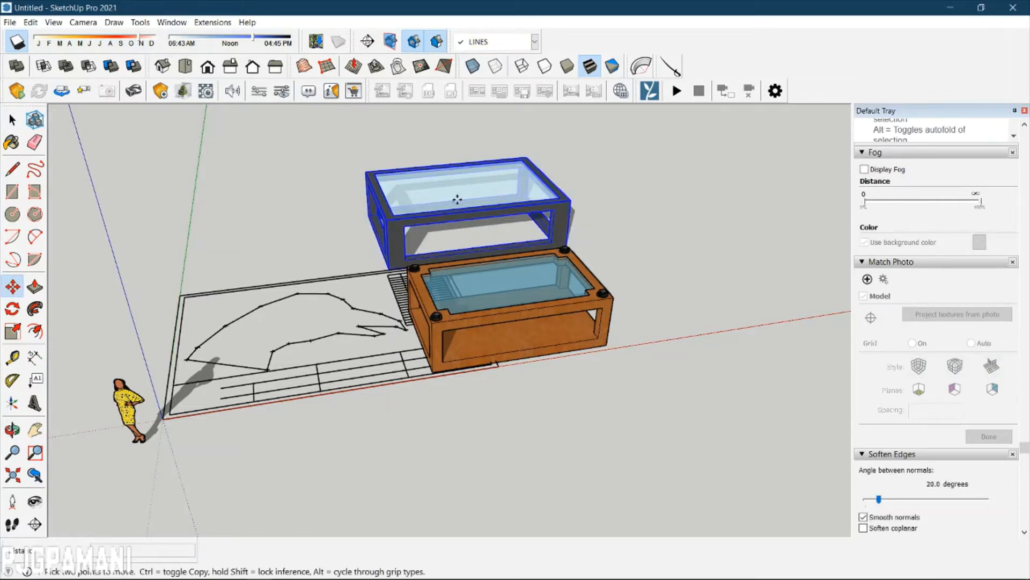
click(385, 211)
click(628, 154)
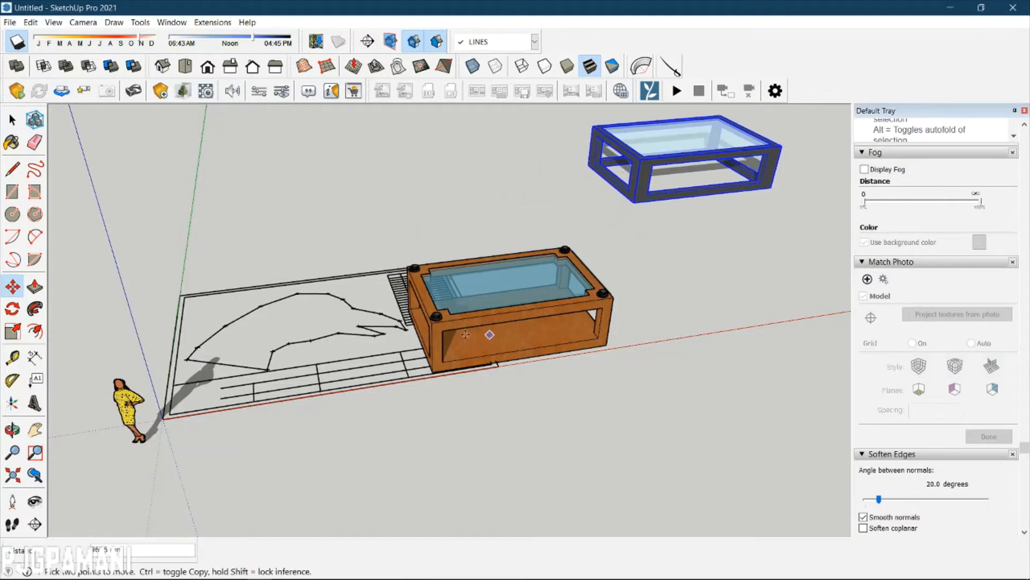
key(Escape)
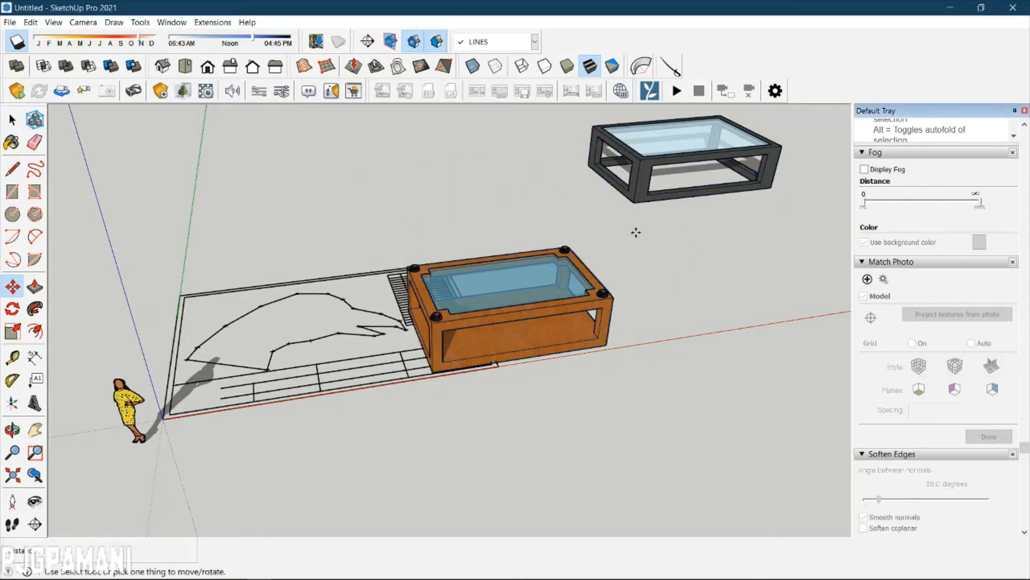
Move the whole wooden glass-top table off the imported drawing, to the open ground in front of the dark-framed table.
key(space)
click(555, 337)
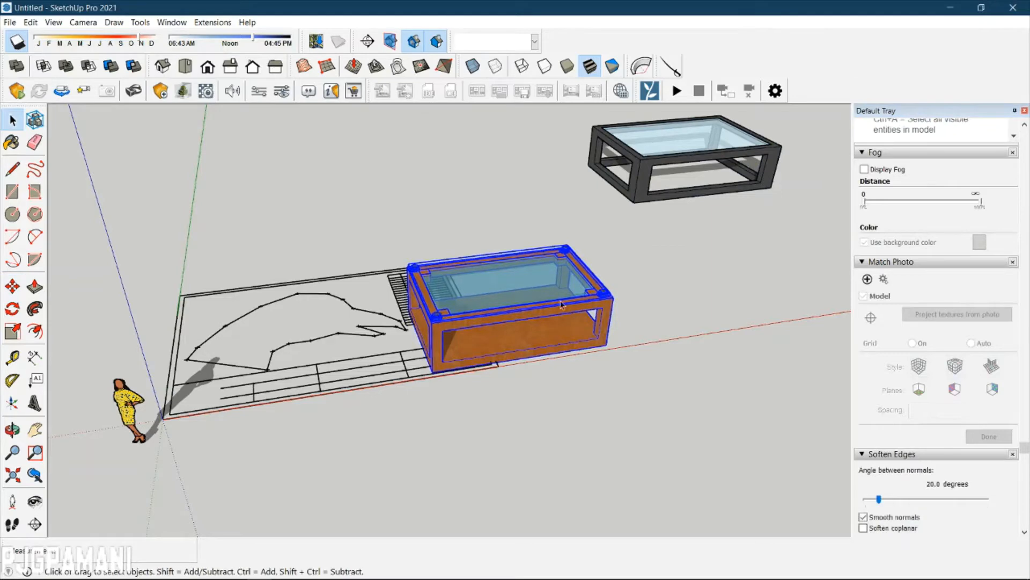
key(m)
click(432, 301)
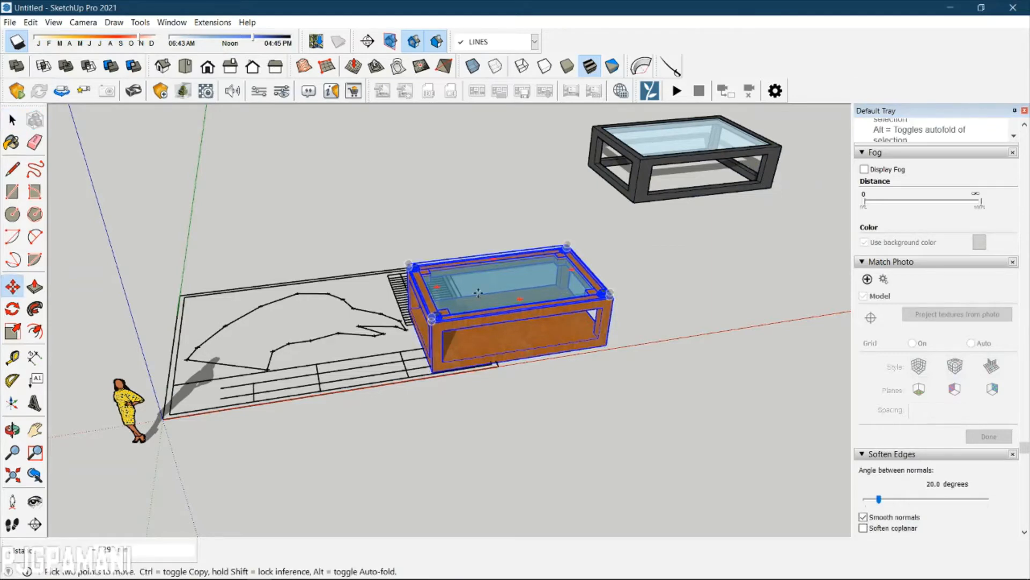
click(645, 278)
key(space)
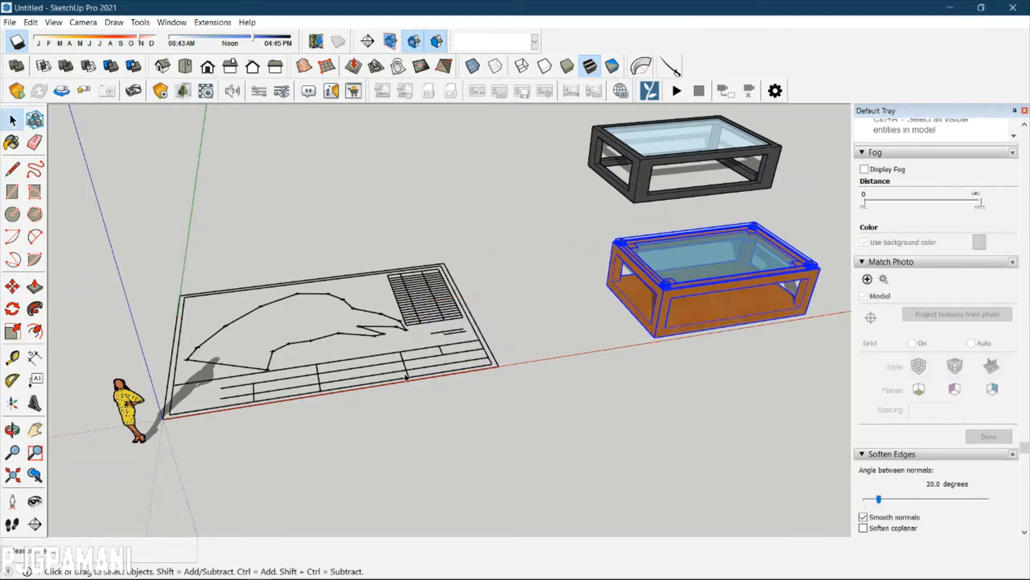
Examine the imported plate drawing up close and from above, including its outline, table grid and title block.
scroll(372, 346, up, 3)
scroll(303, 302, down, 2)
scroll(248, 382, up, 2)
key(h)
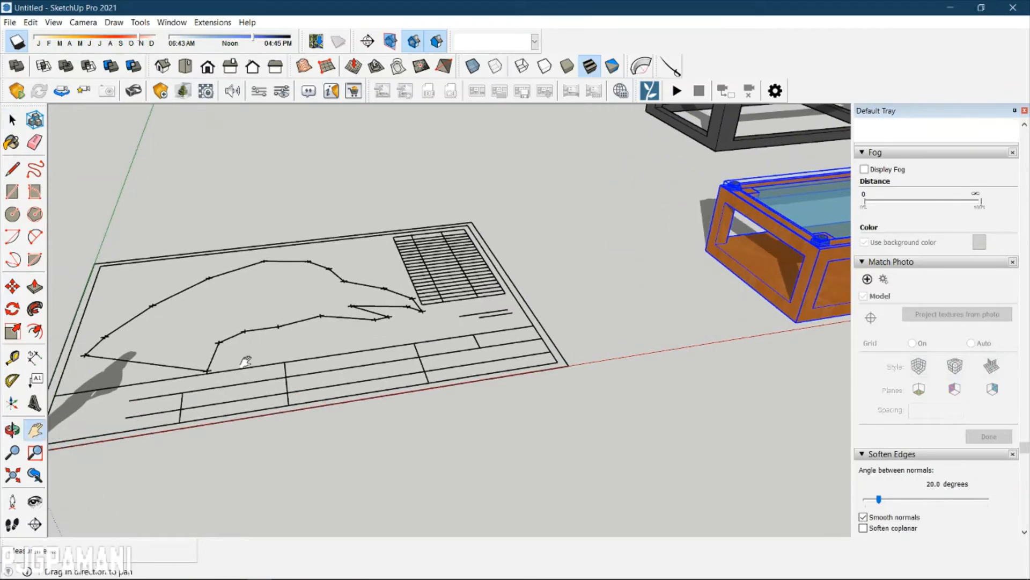
mouse_move(246, 348)
mouse_down()
mouse_move(432, 343)
mouse_move(432, 368)
mouse_up()
middle_drag(455, 292, 407, 479)
scroll(452, 253, up, 4)
scroll(452, 254, down, 4)
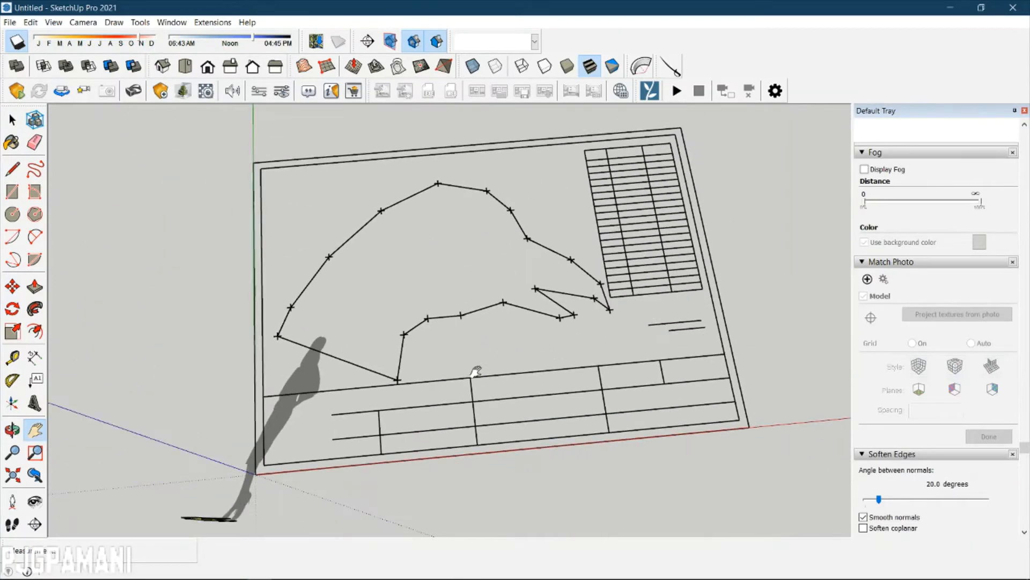
Examine the plotted arched outline of the imported drawing from low and raised angles, up close and in full.
mouse_move(476, 371)
middle_down()
mouse_move(412, 329)
mouse_move(490, 375)
mouse_move(405, 248)
mouse_move(409, 232)
middle_up()
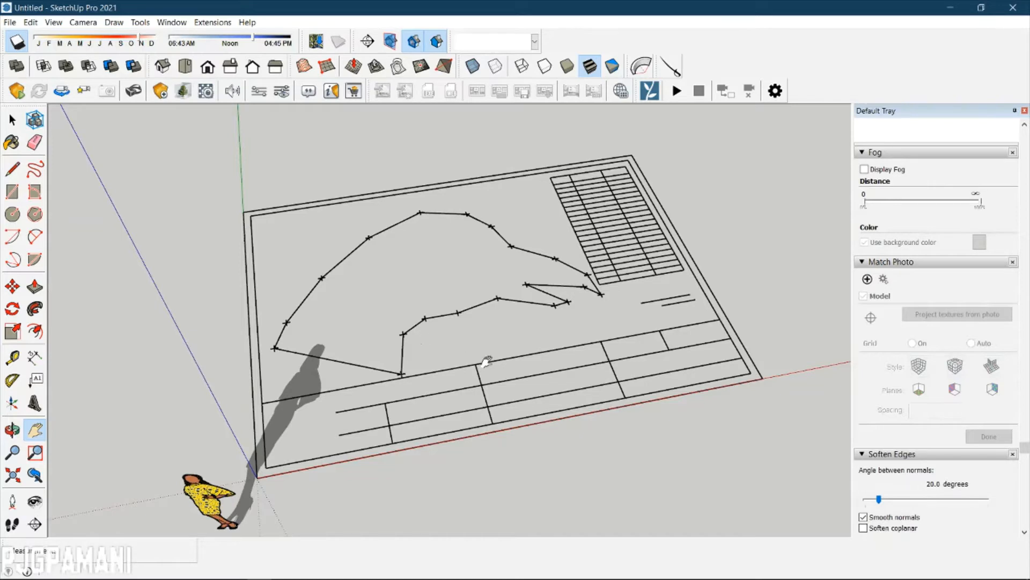
scroll(495, 271, up, 2)
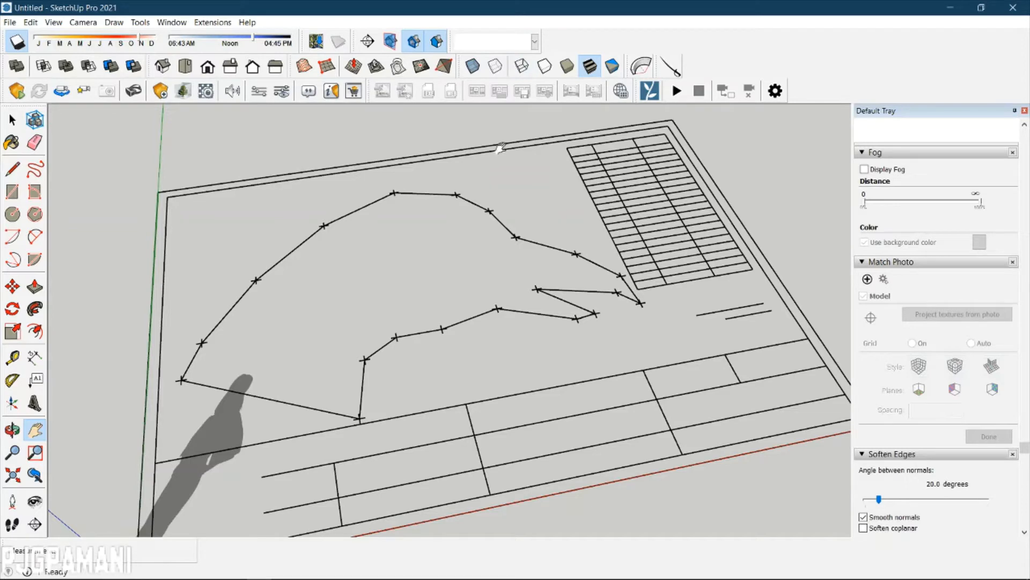
scroll(528, 223, down, 4)
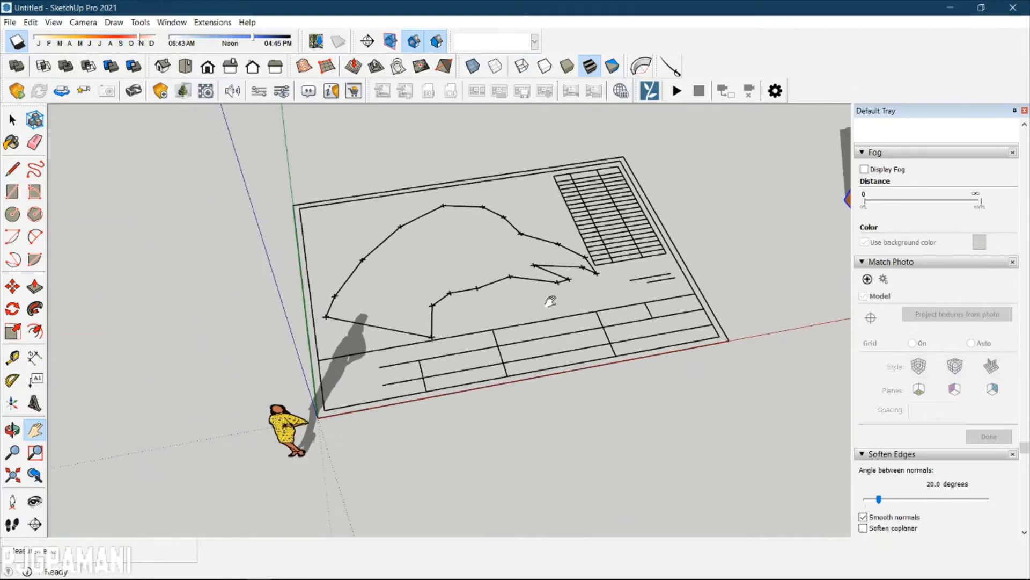
mouse_move(587, 368)
middle_down()
mouse_move(570, 364)
mouse_move(500, 254)
mouse_move(713, 297)
mouse_move(515, 315)
mouse_move(481, 311)
mouse_move(478, 297)
middle_up()
scroll(479, 299, up, 3)
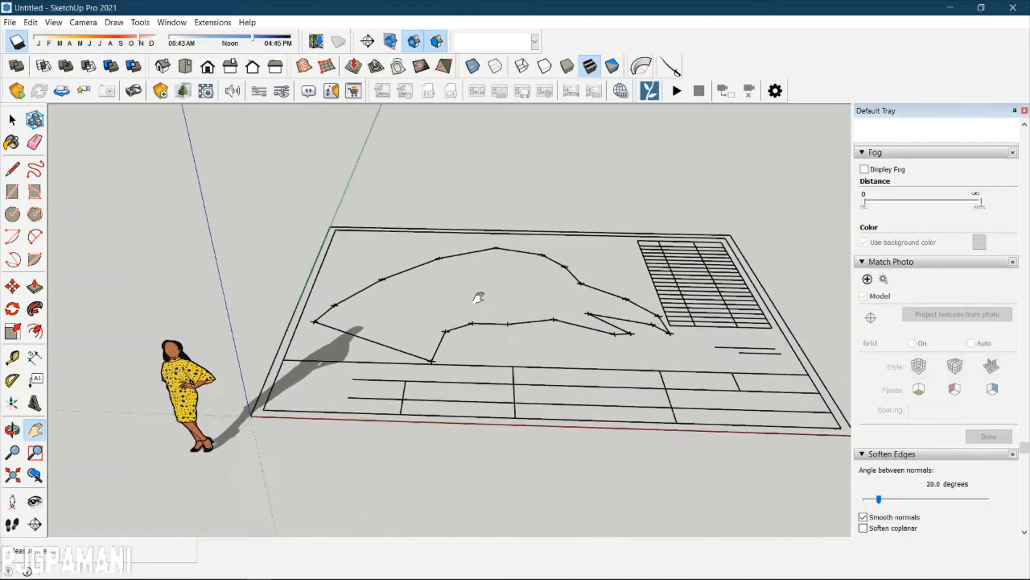
scroll(486, 295, up, 2)
scroll(502, 290, down, 4)
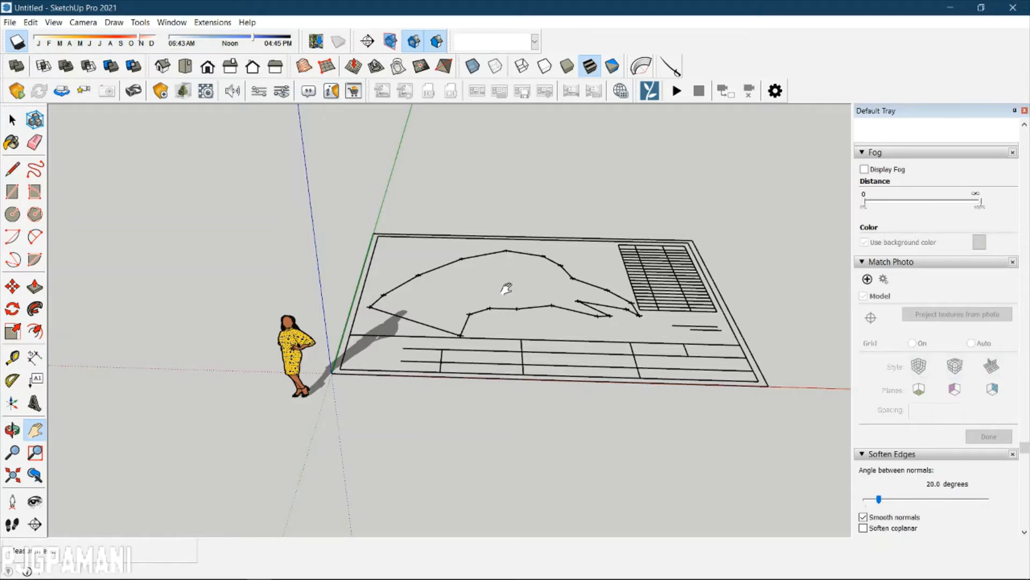
scroll(507, 288, up, 3)
scroll(507, 288, down, 5)
middle_drag(461, 333, 472, 381)
scroll(570, 307, up, 5)
scroll(569, 307, down, 3)
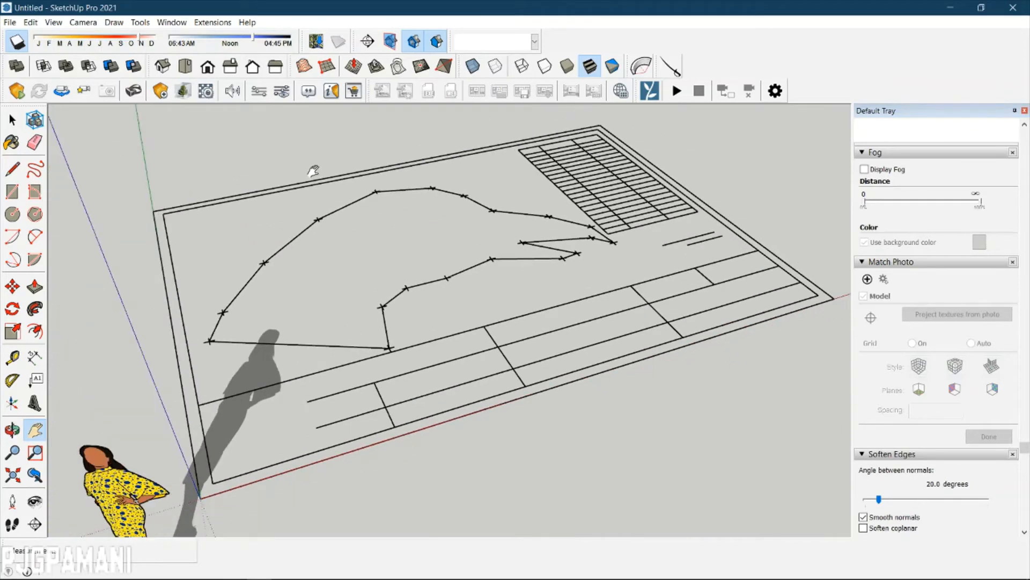
scroll(301, 317, up, 4)
scroll(310, 307, down, 2)
middle_drag(476, 440, 483, 411)
shift+middle_drag(640, 278, 640, 279)
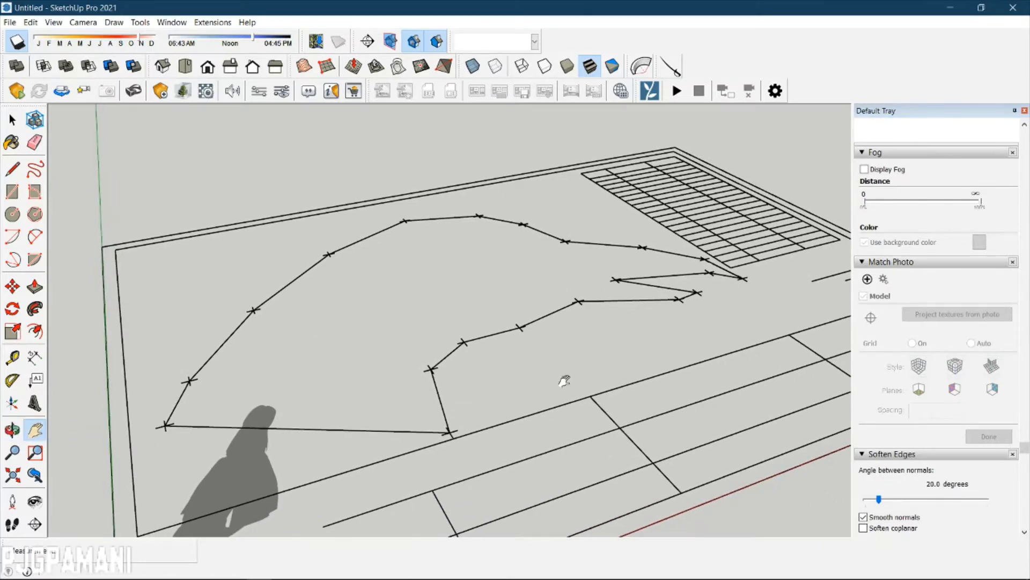
middle_drag(596, 336, 577, 361)
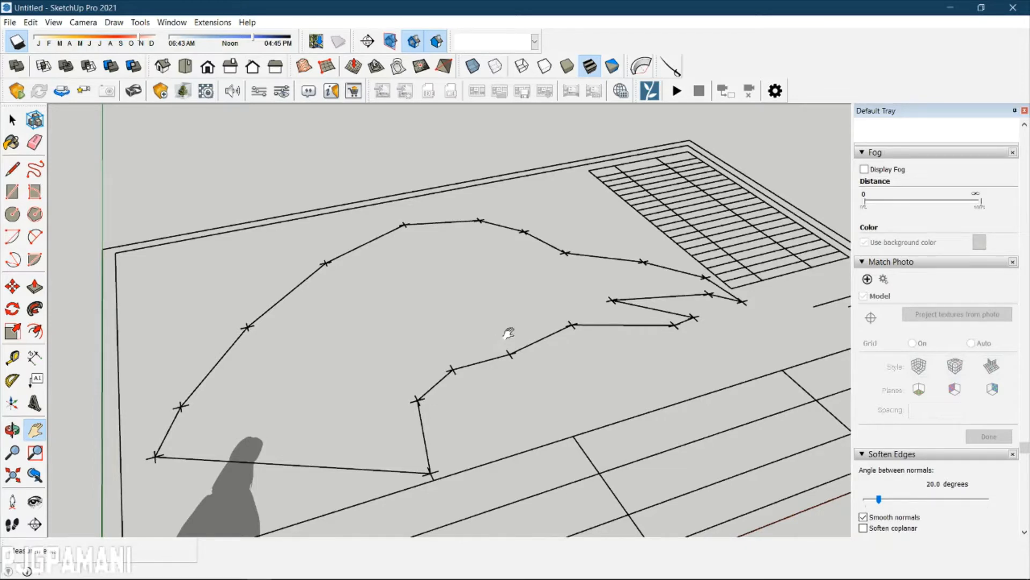
key(space)
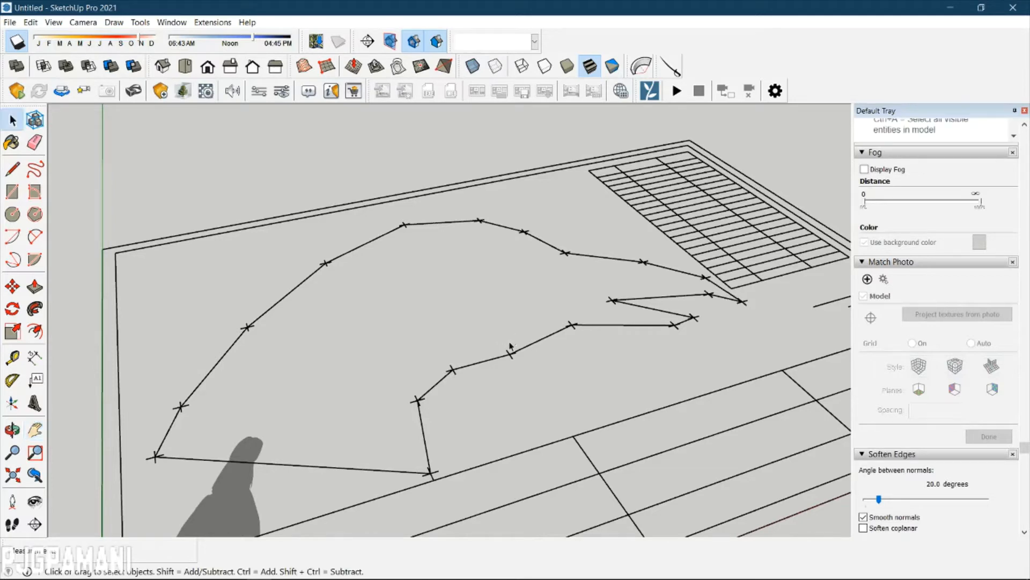
key(l)
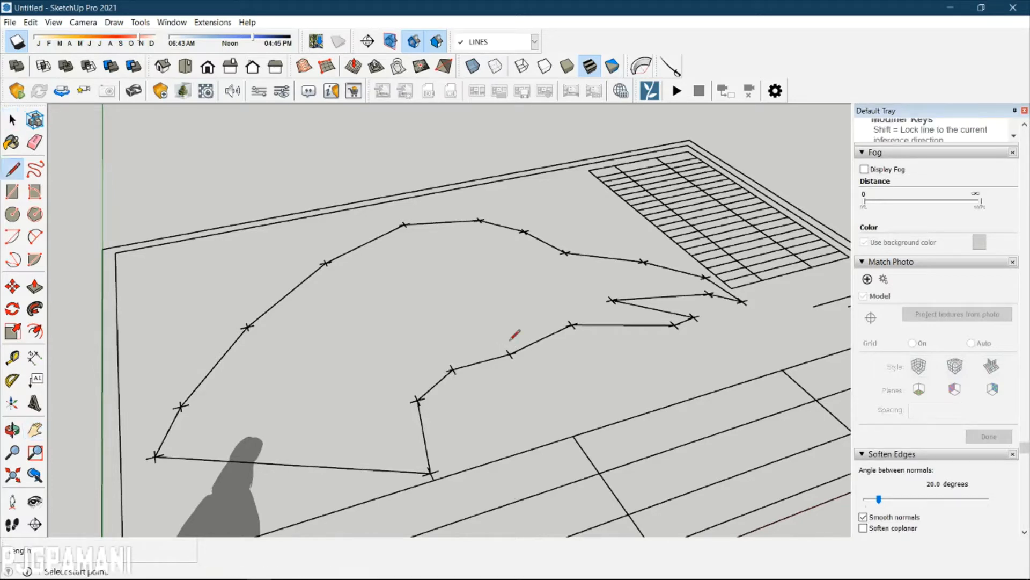
click(429, 471)
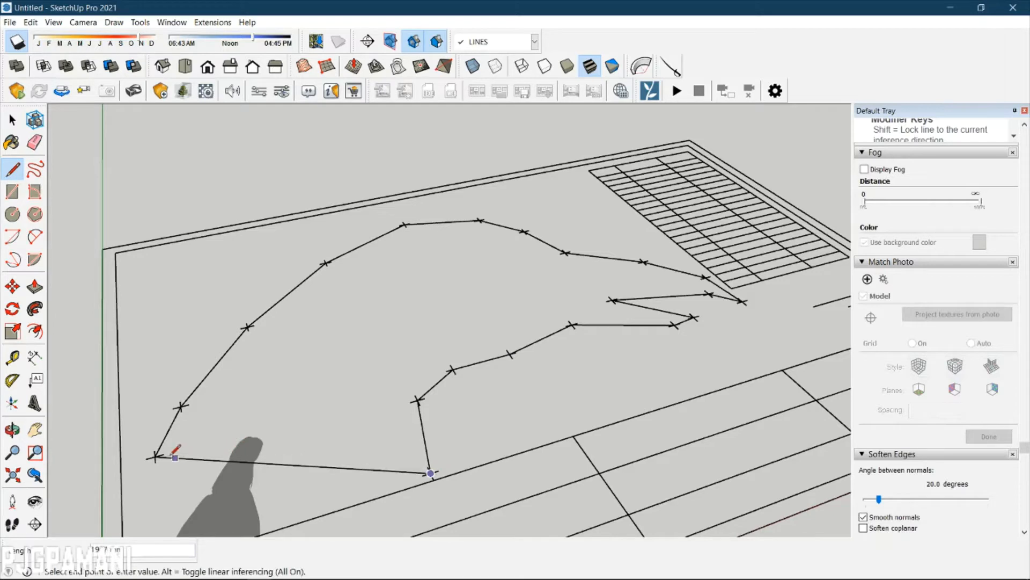
click(155, 457)
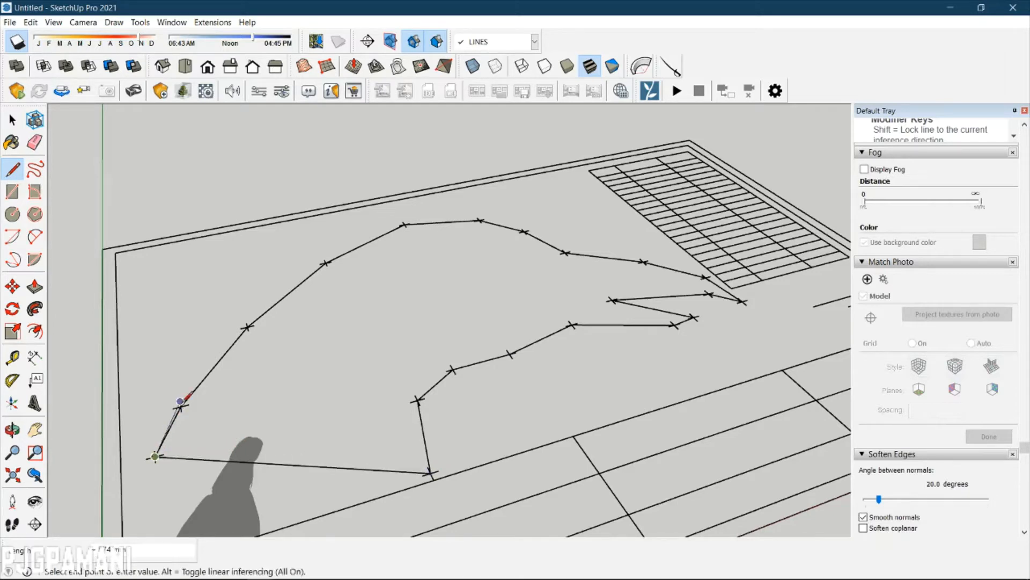
scroll(180, 402, up, 2)
click(180, 406)
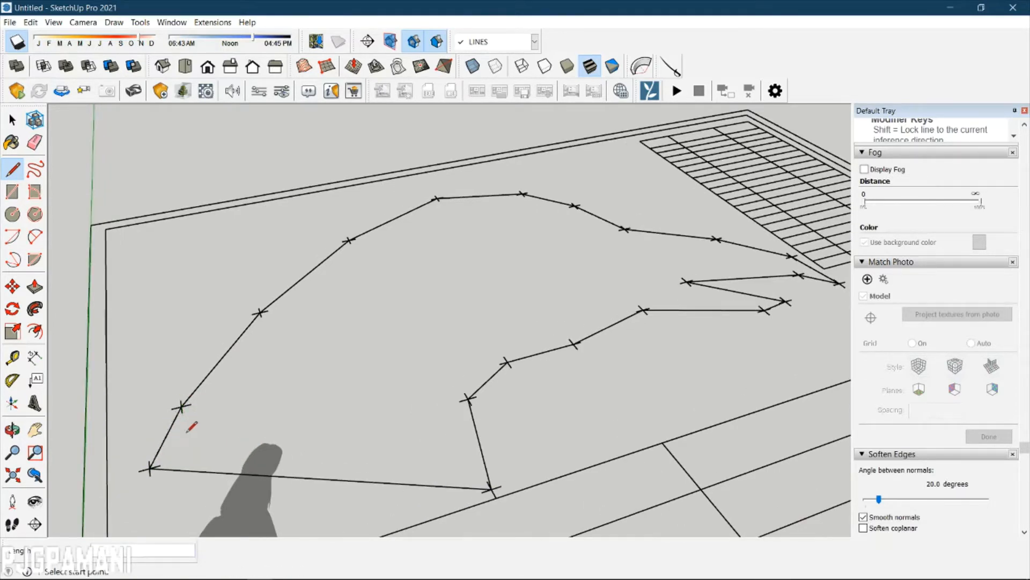
Trace the imported outline with lines, from the base corner beside the title block, along the base edge and over the arch's marked points to its crest.
click(492, 487)
click(150, 466)
click(182, 405)
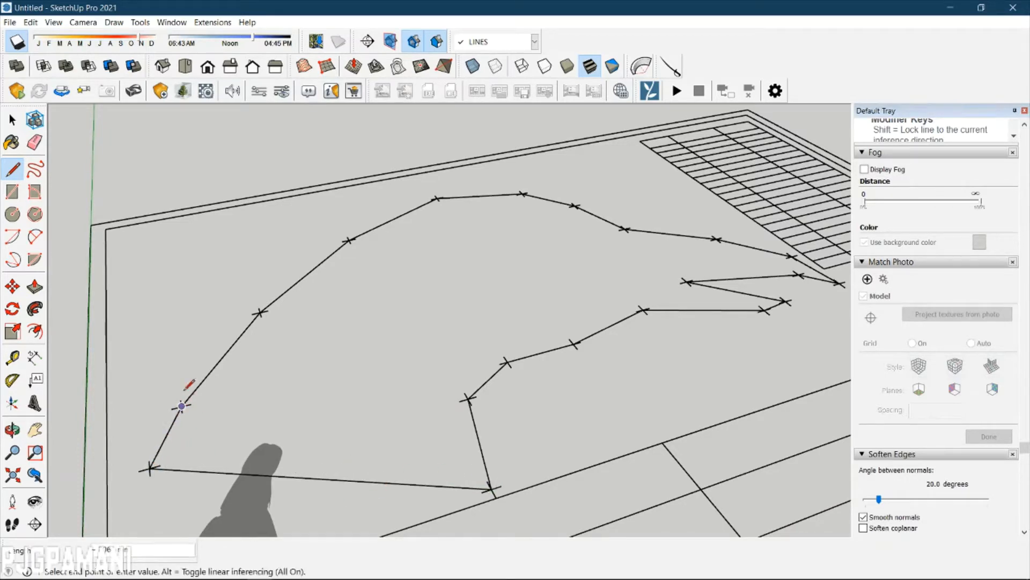
click(260, 311)
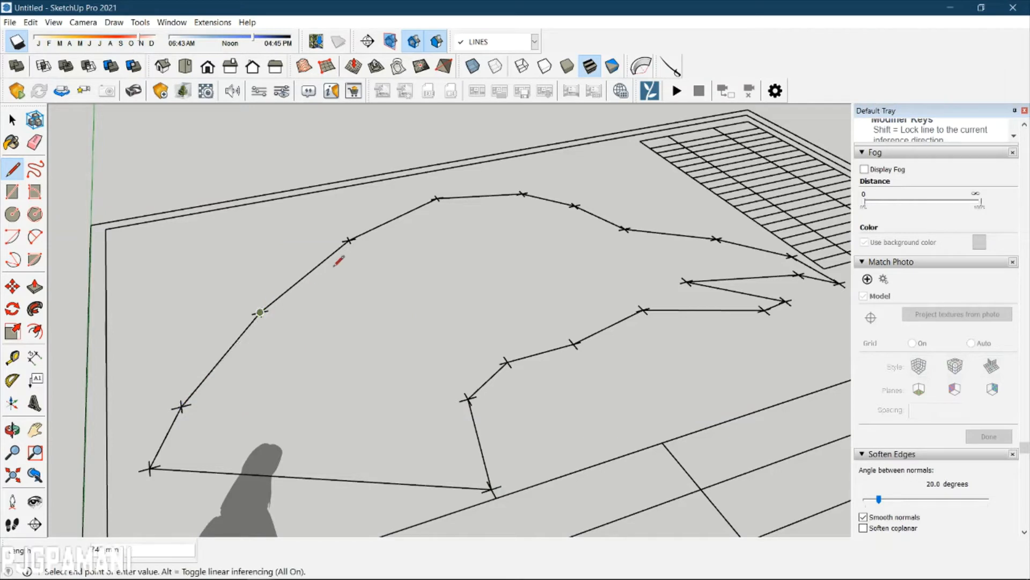
click(349, 240)
click(437, 198)
click(522, 193)
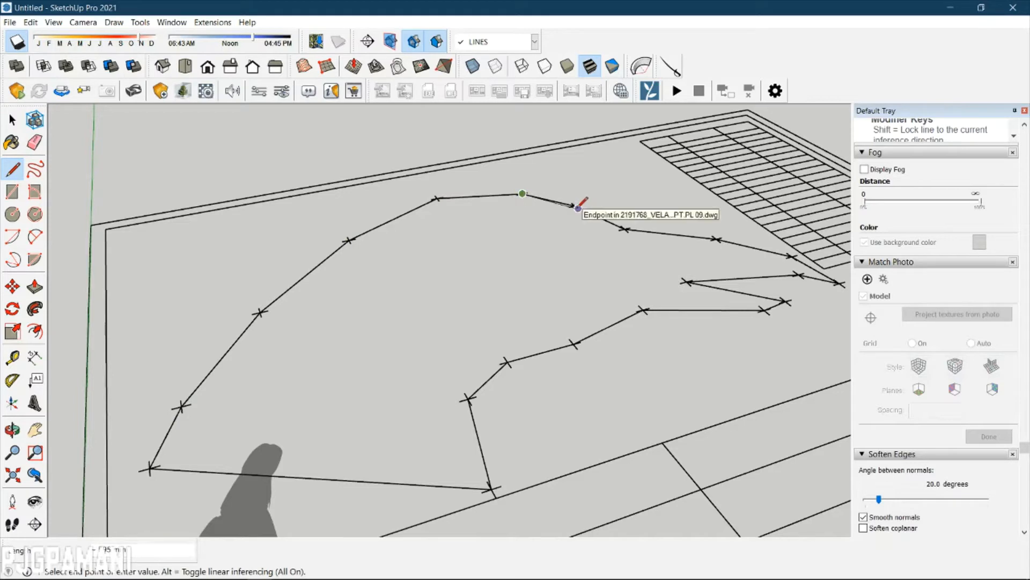
Continue the traced line from the arch's crest through each marked point down to the pointed tip below the table grid.
click(572, 203)
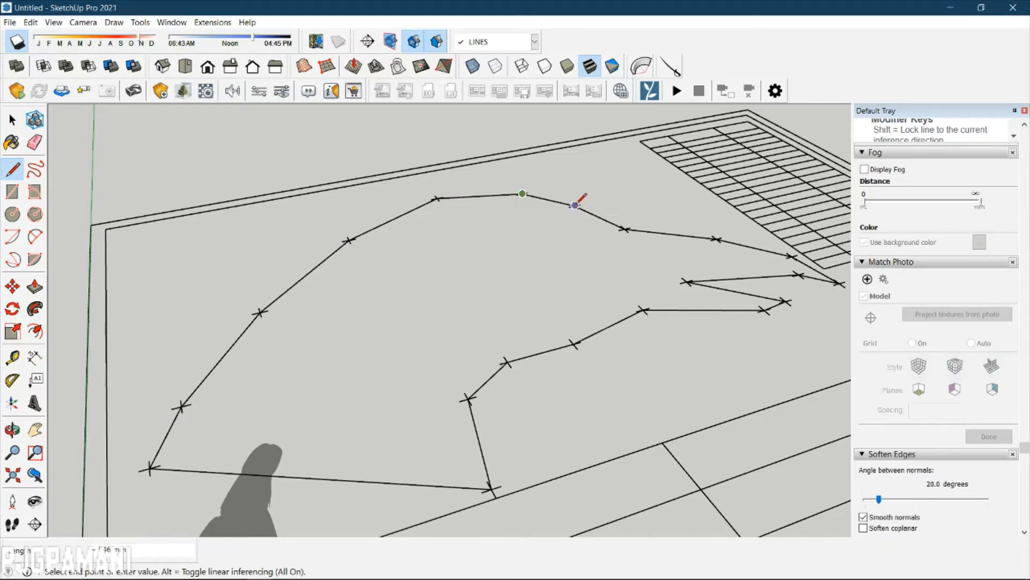
click(625, 228)
click(716, 239)
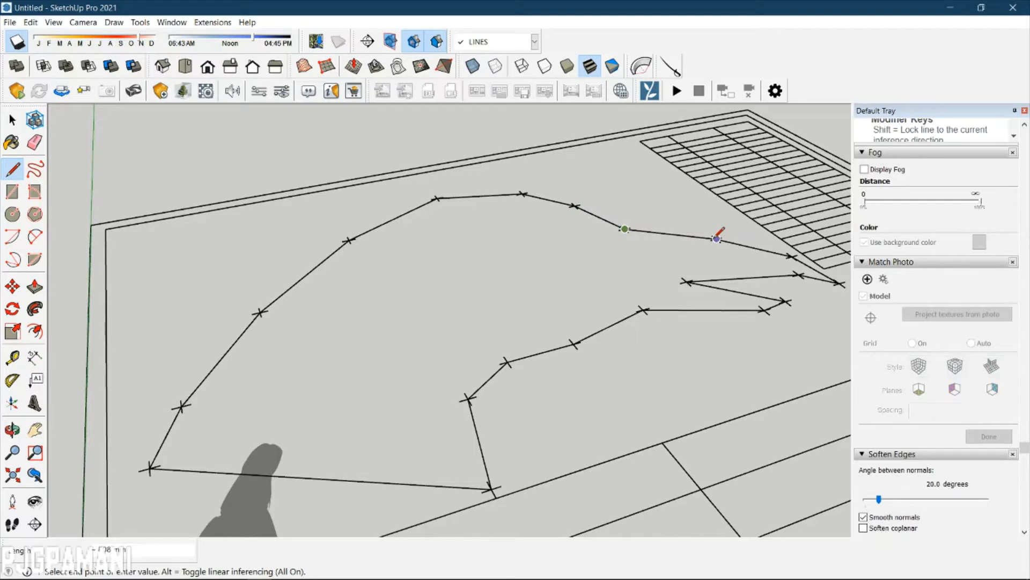
click(792, 256)
scroll(840, 282, up, 2)
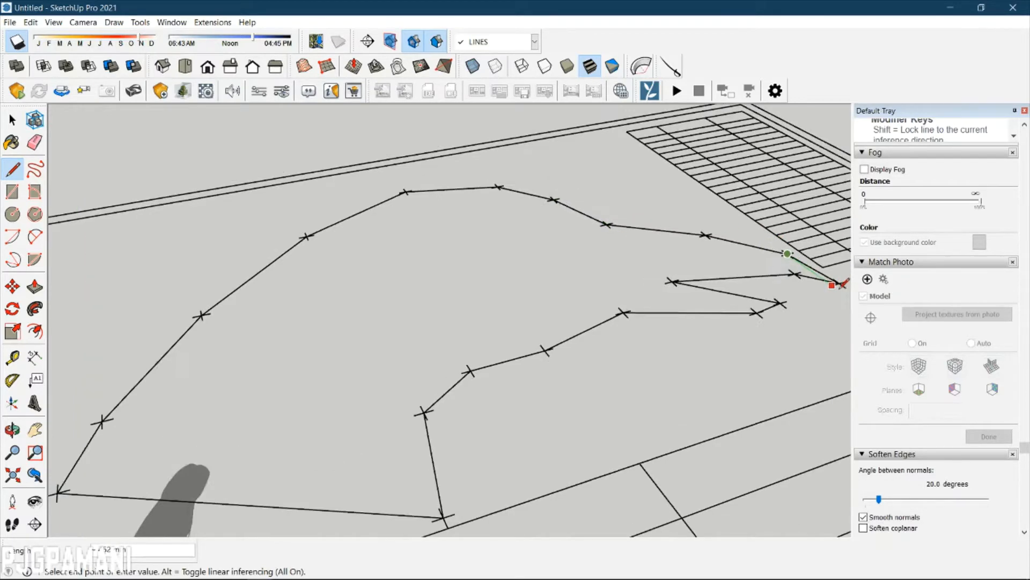
click(838, 281)
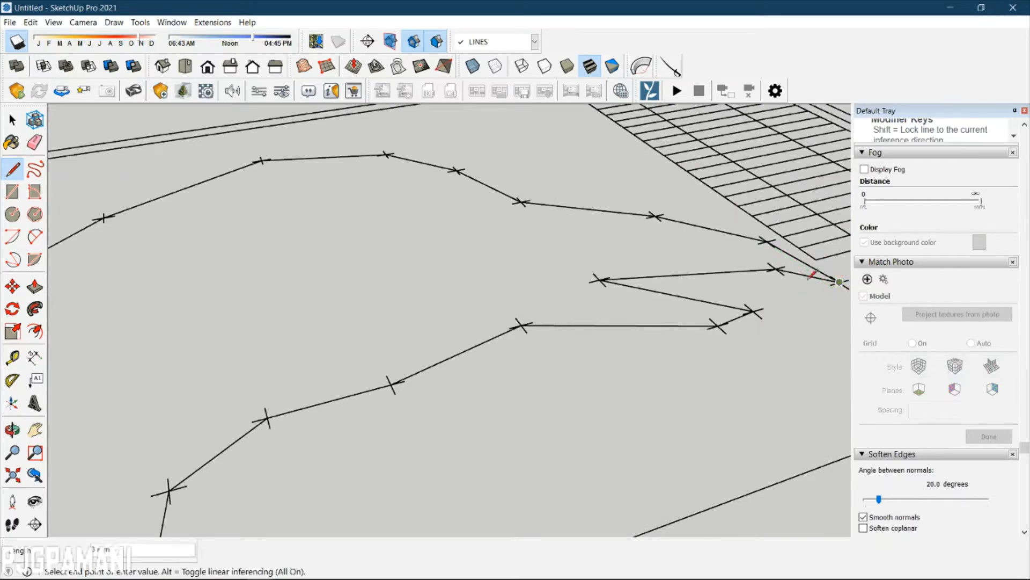
Trace the sharp notch beside the tip and the straight segment running back along the outline's lower side.
click(776, 269)
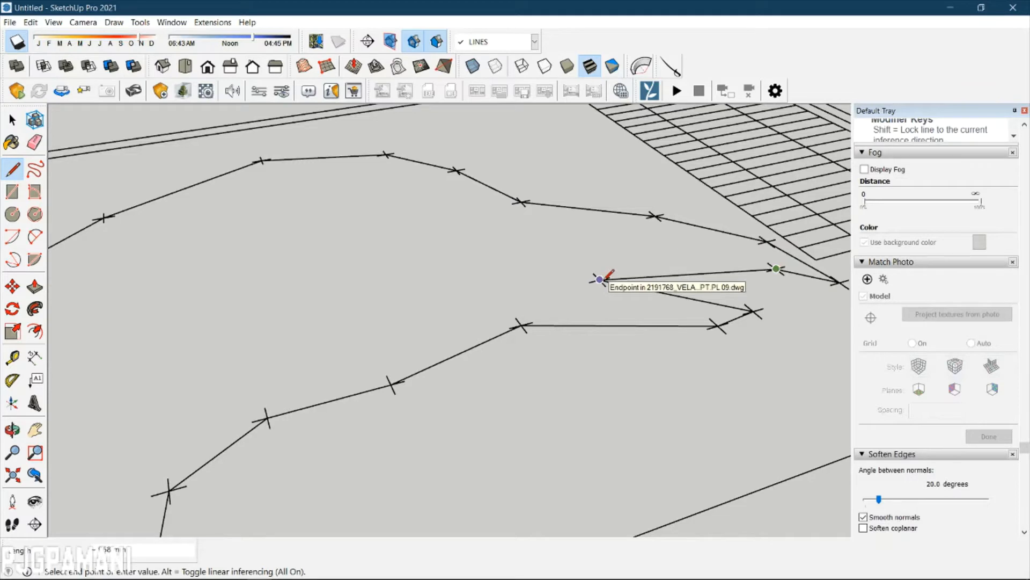
click(599, 279)
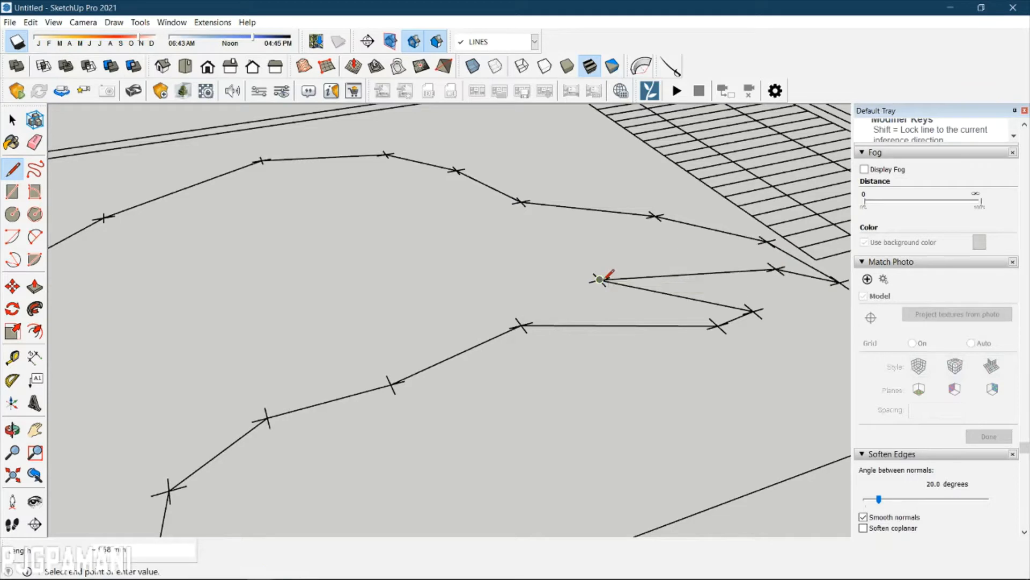
click(754, 311)
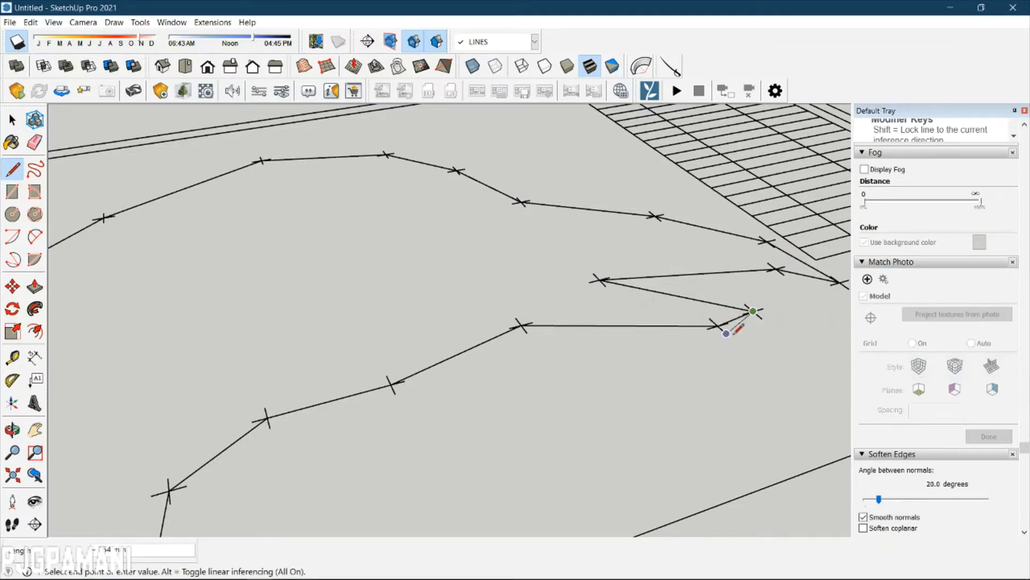
scroll(722, 327, up, 3)
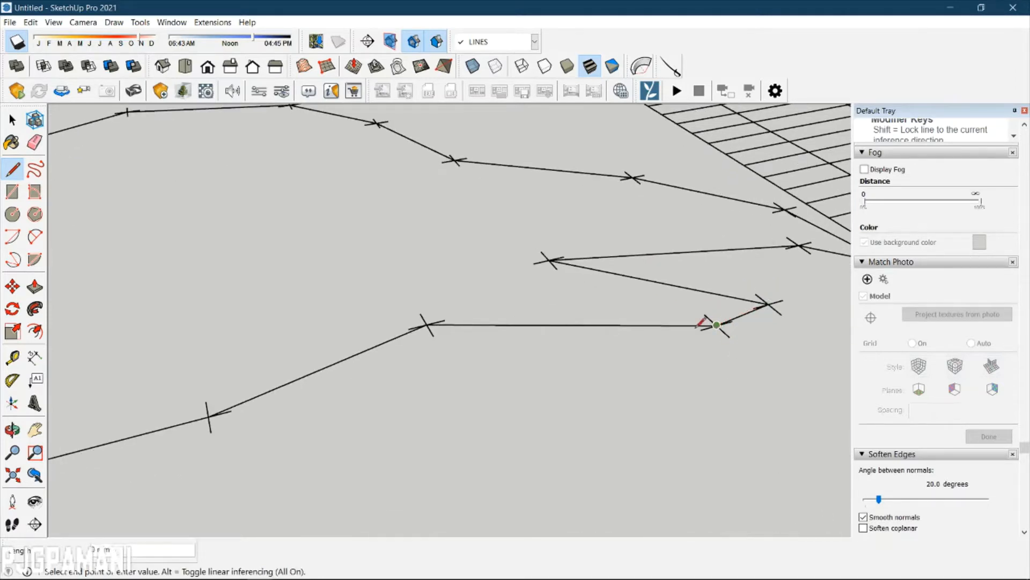
click(717, 325)
click(428, 324)
Trace the remaining lower-side points of the outline down to the base corner beside the title block.
scroll(392, 370, down, 2)
click(269, 402)
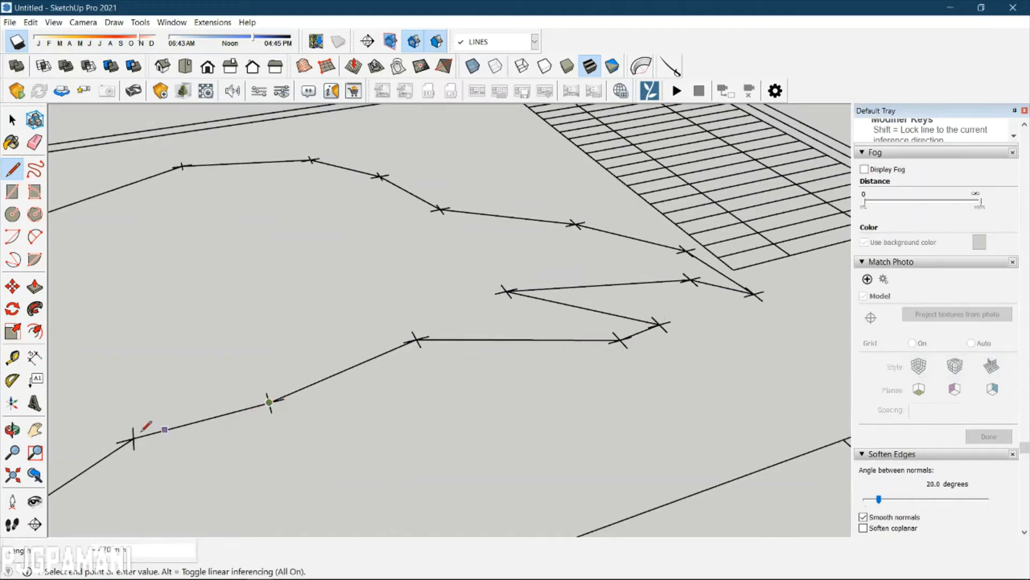
scroll(137, 432, down, 1)
click(134, 438)
middle_drag(206, 472, 286, 446)
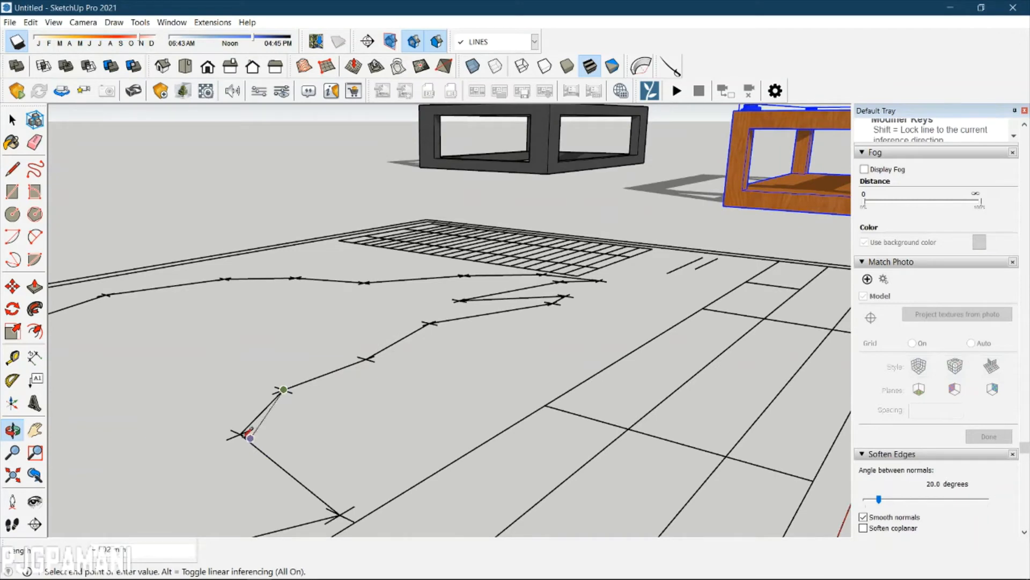
click(240, 433)
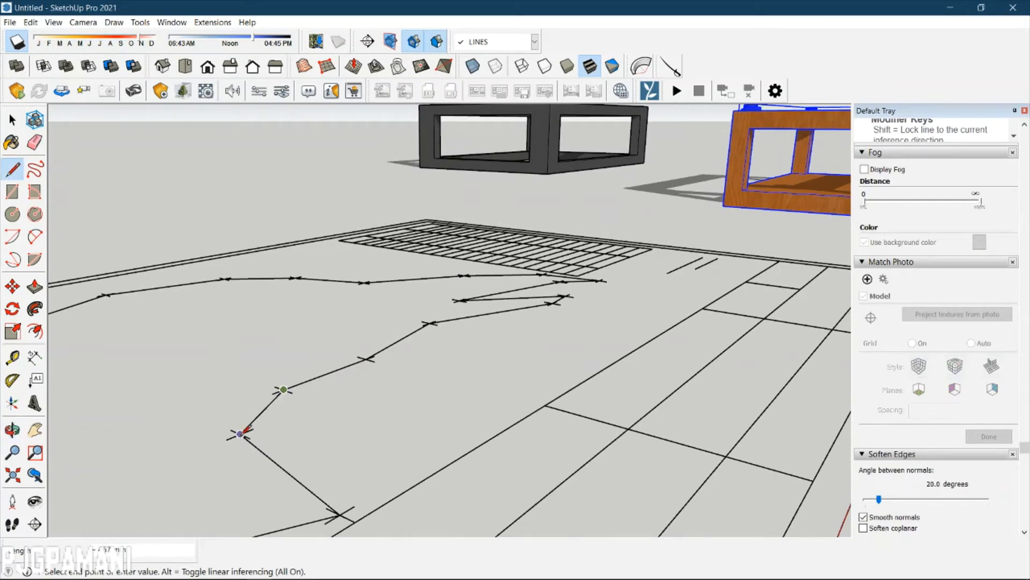
click(340, 514)
Close the traced outline with a line along its straight base edge to the opposite base corner.
scroll(338, 472, down, 5)
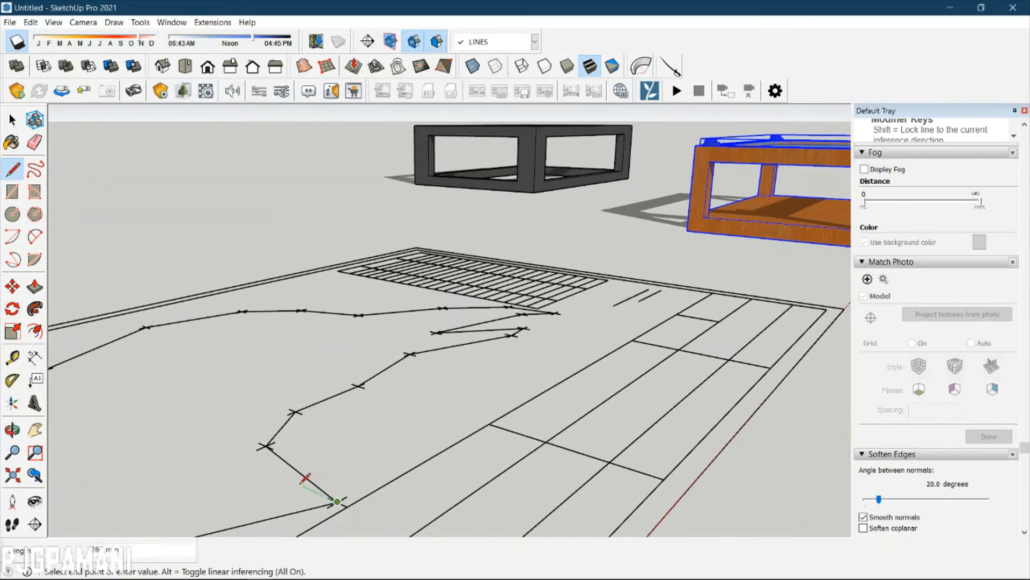
scroll(303, 488, down, 2)
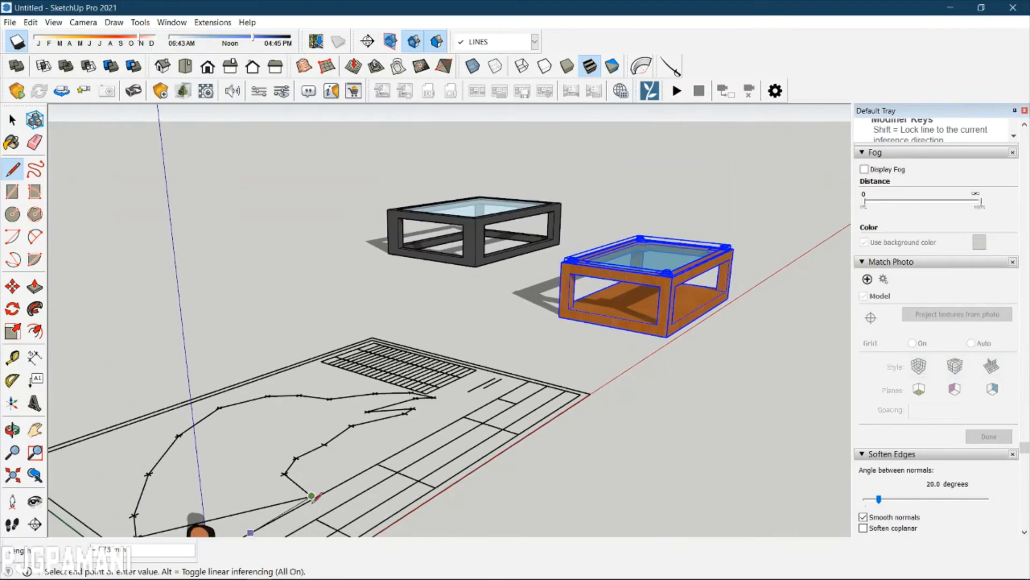
middle_drag(304, 489, 472, 451)
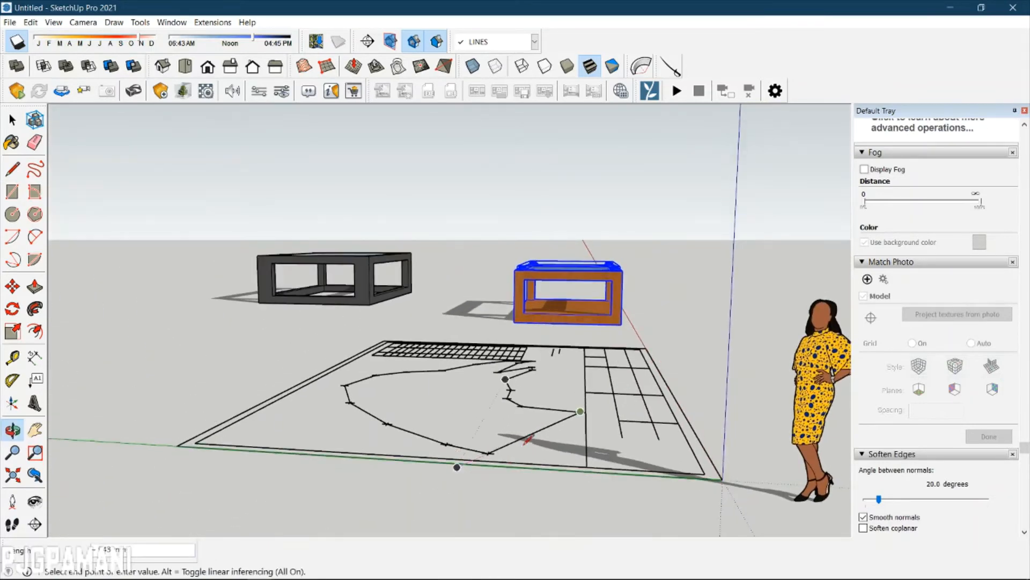
scroll(489, 447, up, 2)
click(483, 453)
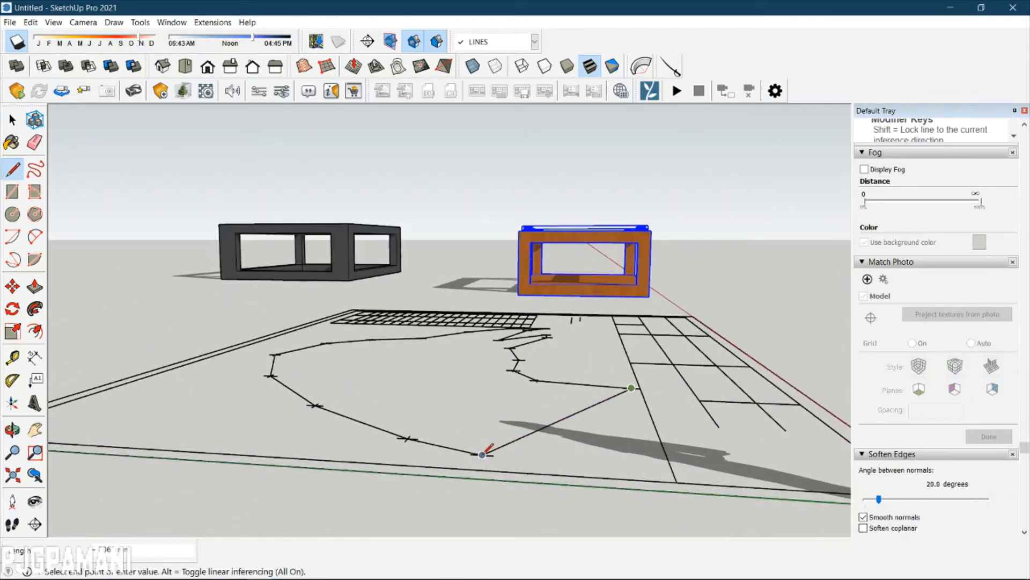
key(space)
Select all edges connected to the traced base edge to check the outline for gaps.
scroll(526, 435, down, 1)
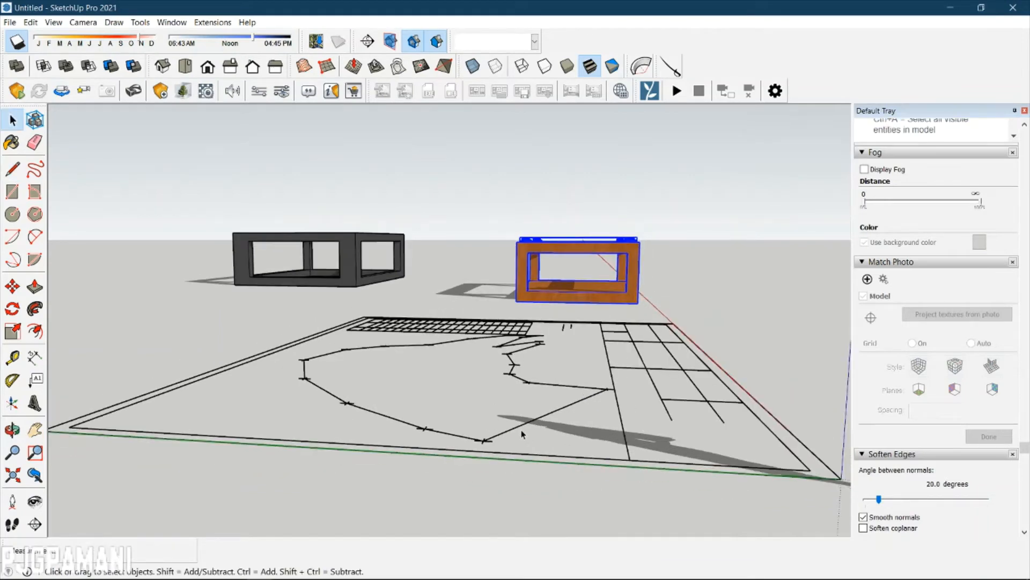
click(519, 429)
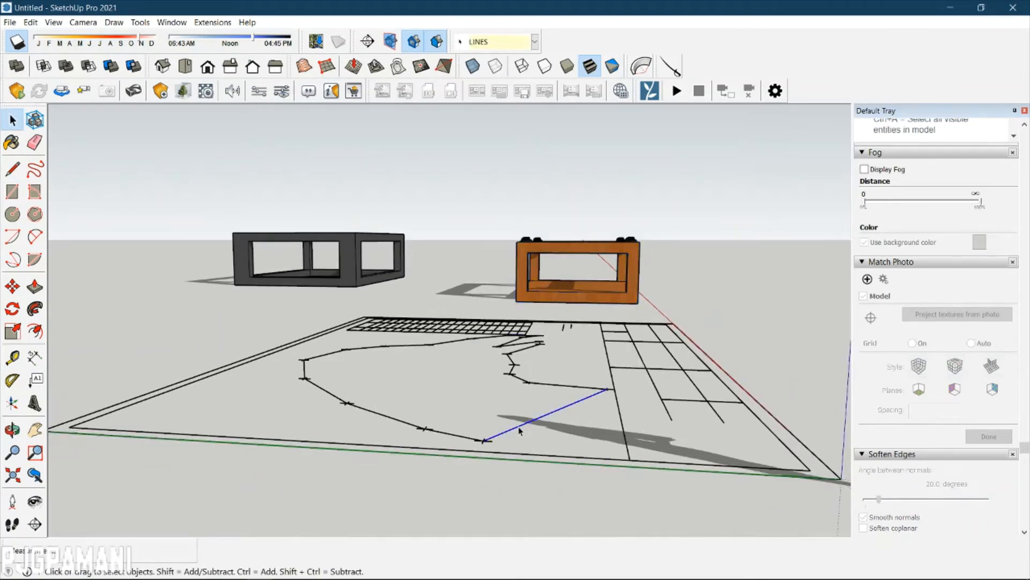
triple_click(519, 430)
Draw a line over the base-side segment missing from the connected outline to close the traced shape into a face.
scroll(464, 433, up, 2)
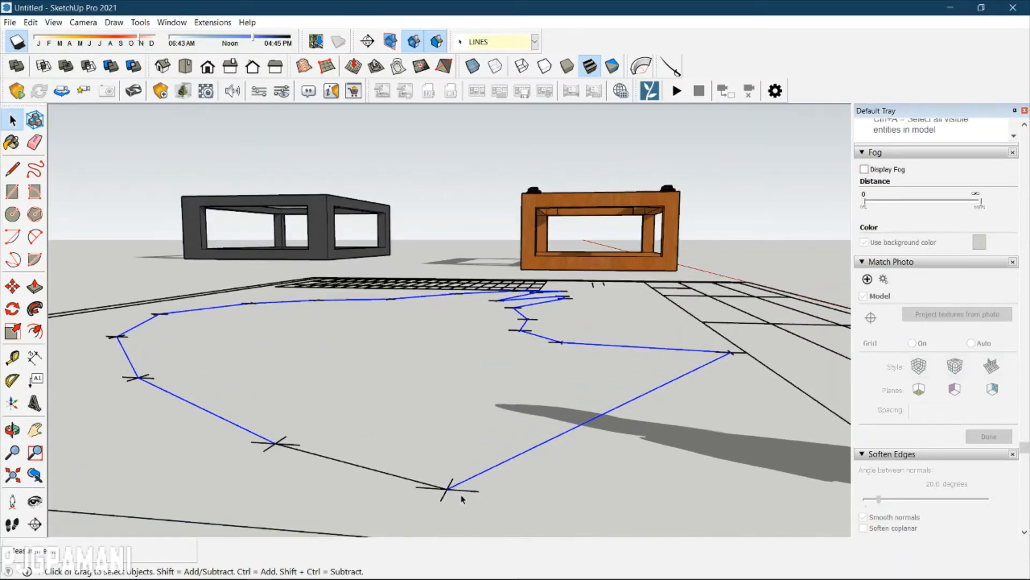
key(l)
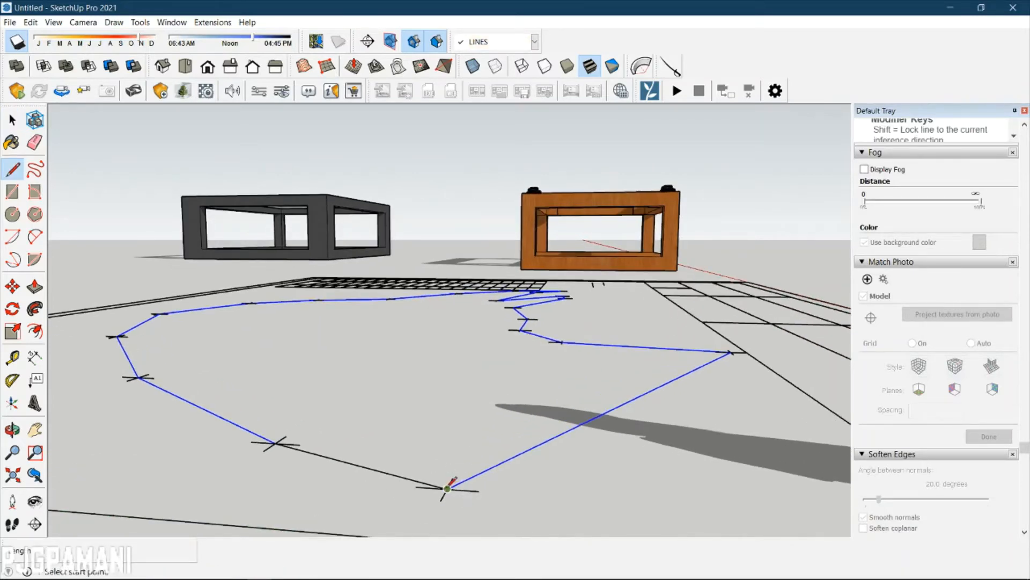
click(447, 487)
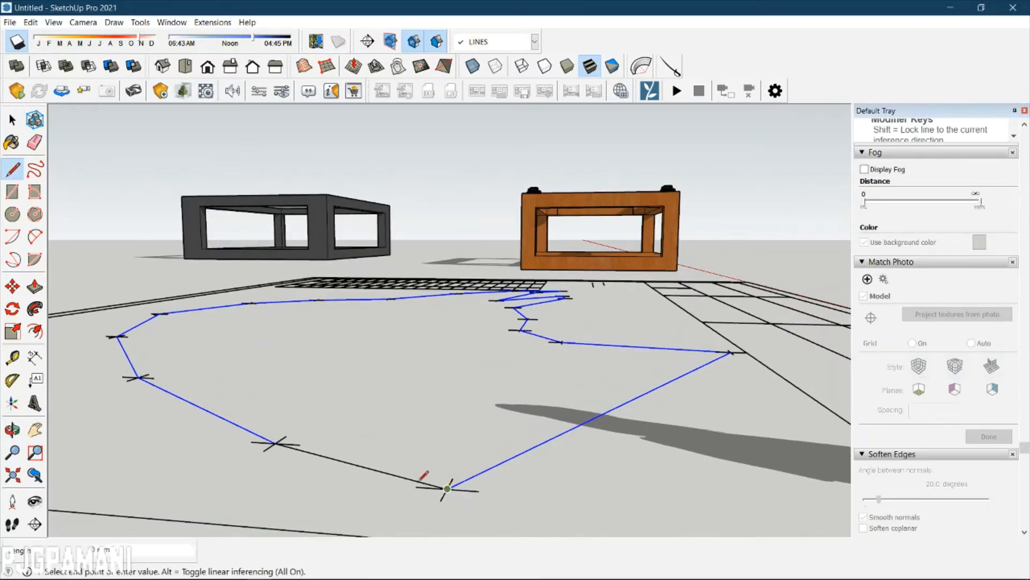
click(275, 443)
key(space)
scroll(548, 359, down, 2)
middle_drag(703, 356, 549, 402)
scroll(549, 401, down, 2)
middle_drag(699, 343, 555, 476)
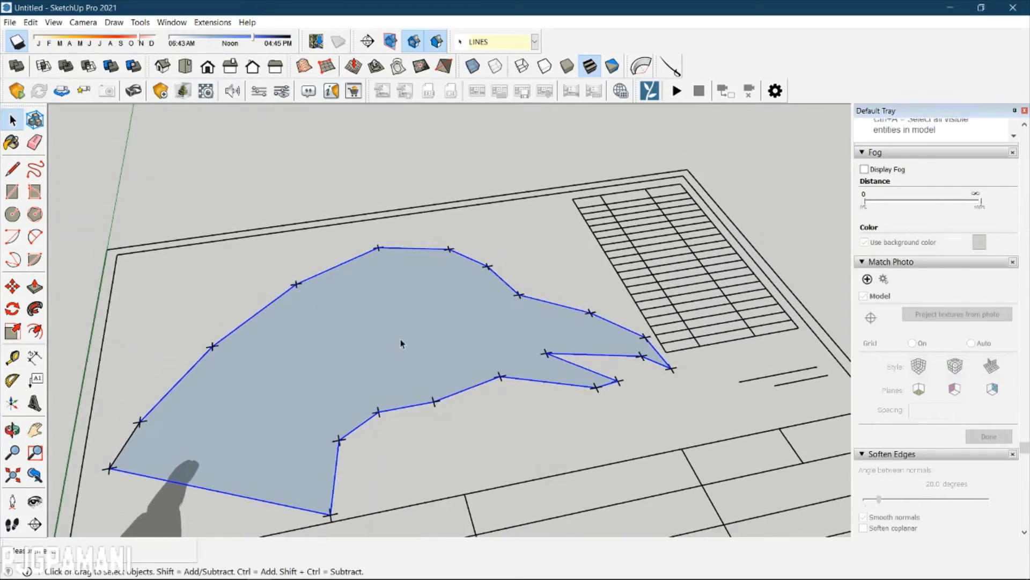
click(468, 154)
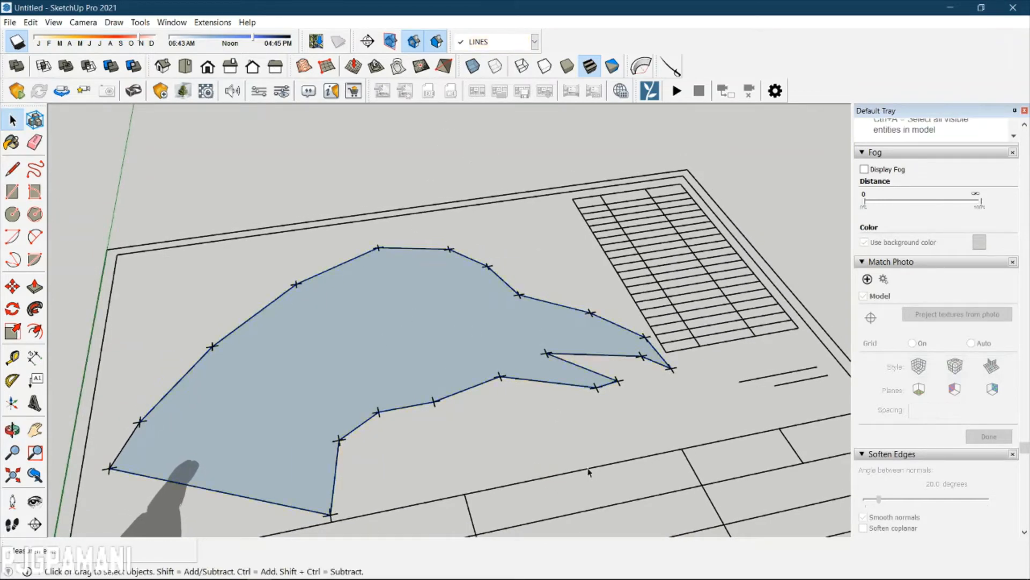
middle_drag(589, 472, 504, 375)
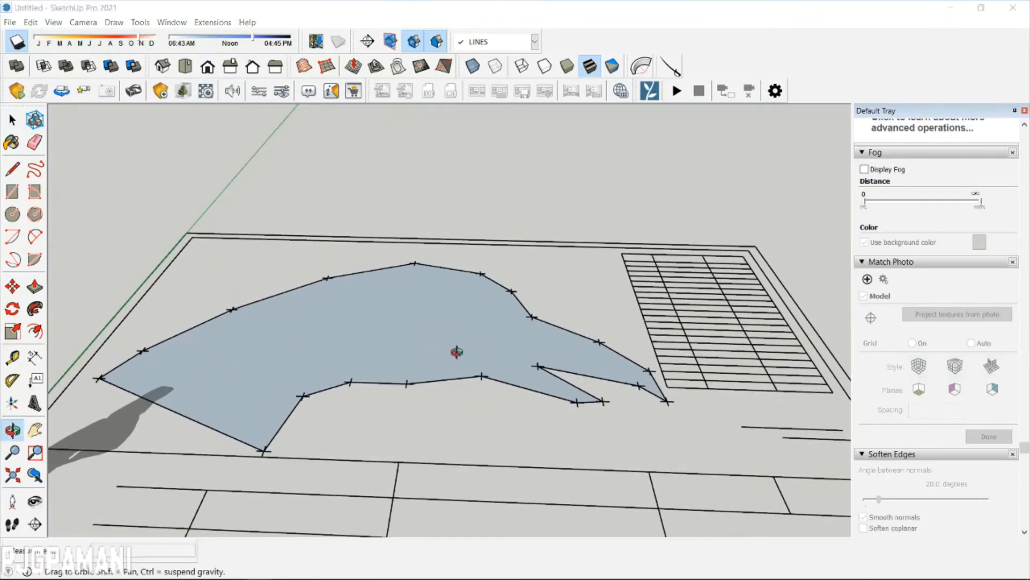
key(super)
click(577, 186)
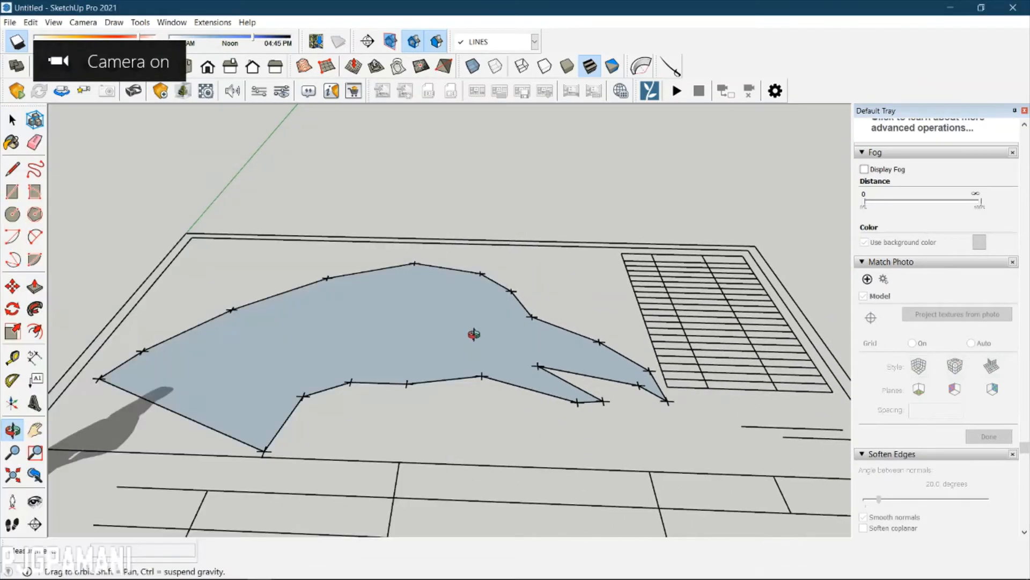
Push/Pull the traced outline face upward into a thin slab.
key(p)
drag(465, 317, 483, 306)
key(o)
drag(704, 377, 649, 471)
key(space)
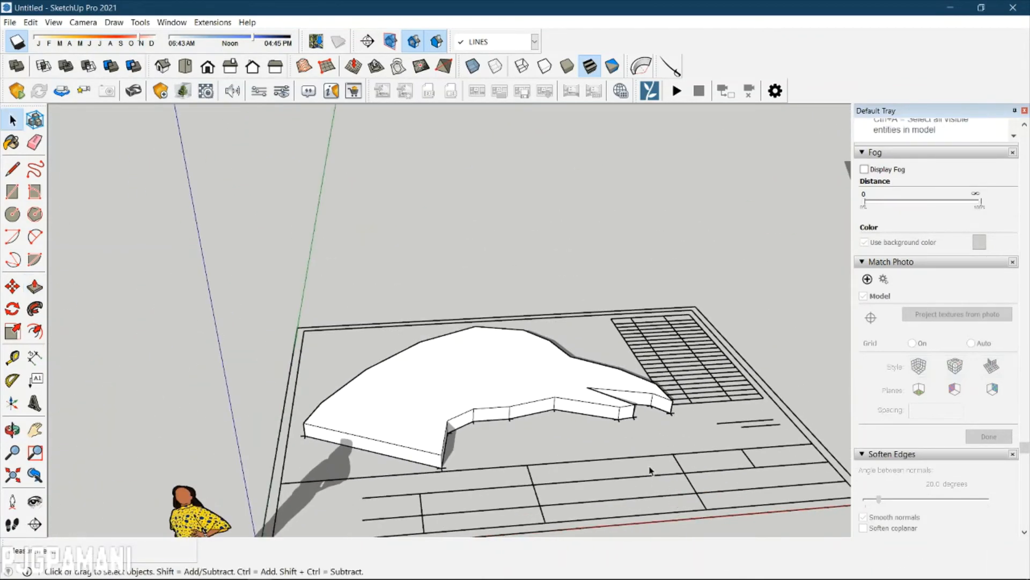
Hide the imported DWG drawing component in the Outliner, leaving the extruded slab displayed.
click(675, 457)
scroll(675, 461, down, 3)
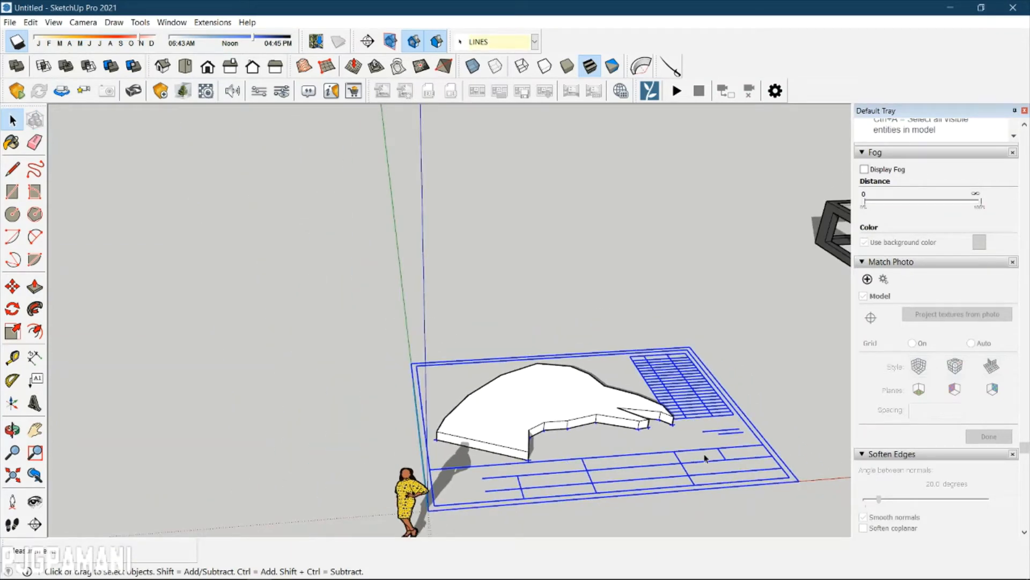
scroll(705, 457, up, 5)
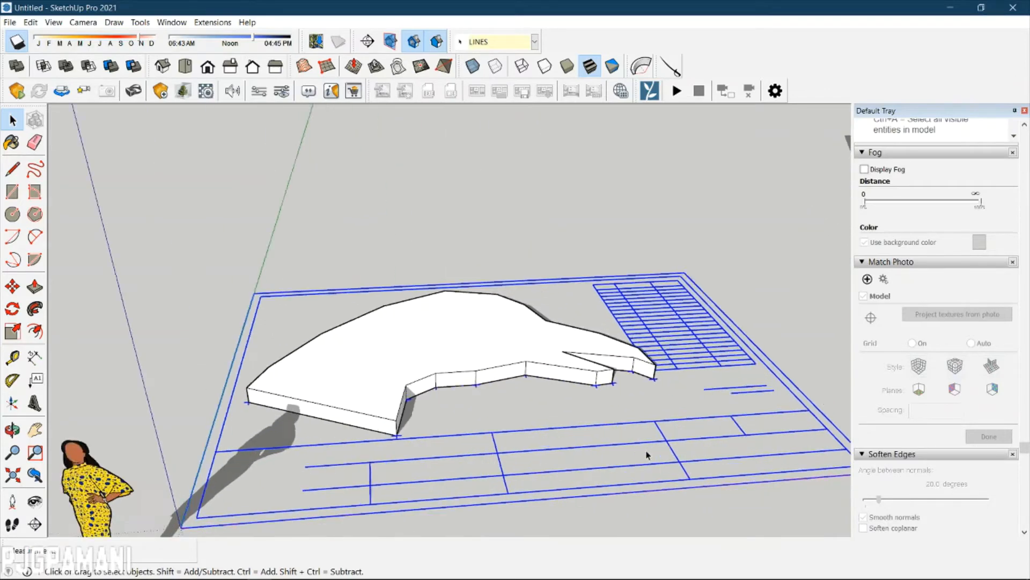
scroll(647, 455, up, 2)
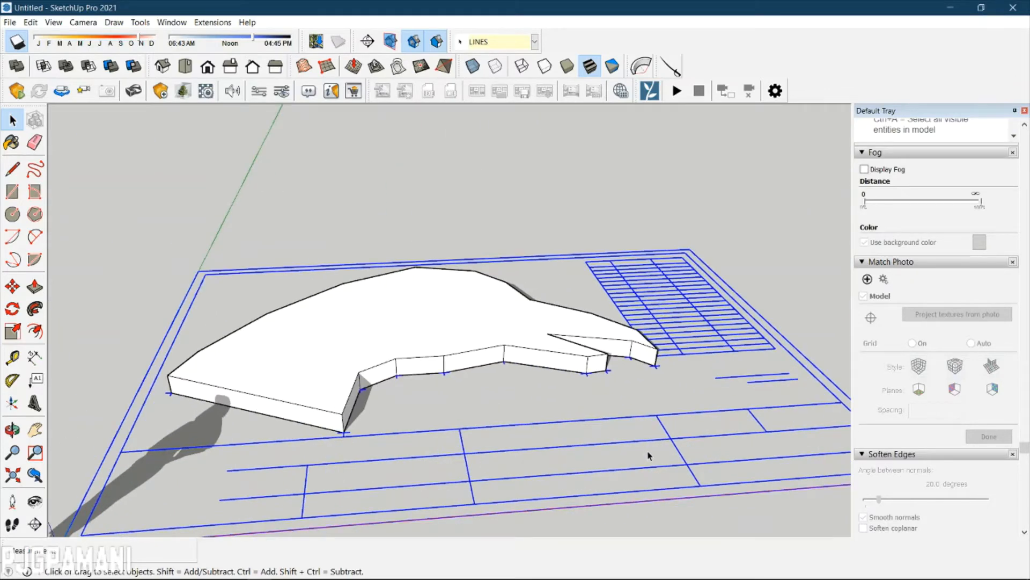
scroll(922, 419, down, 5)
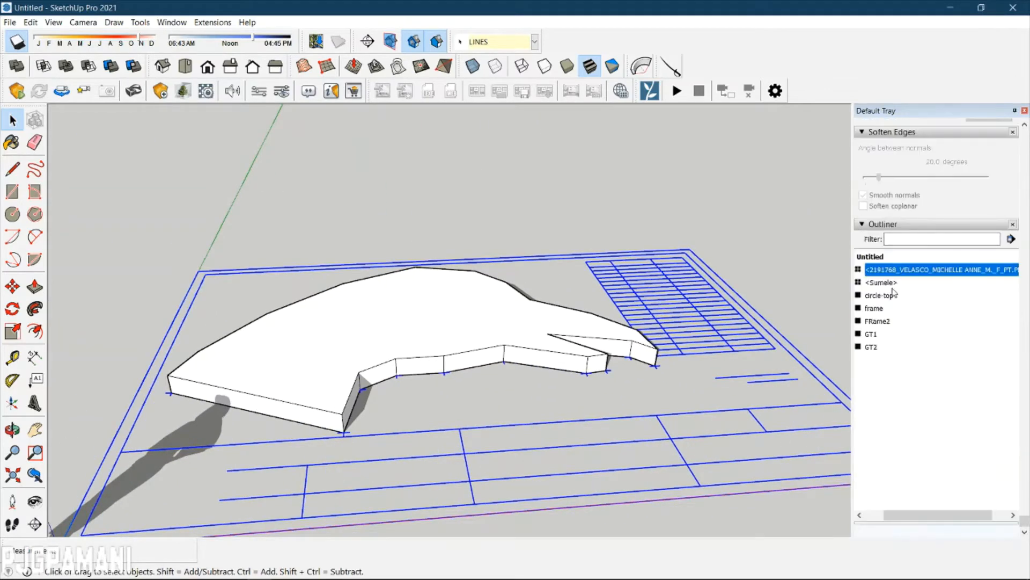
click(937, 271)
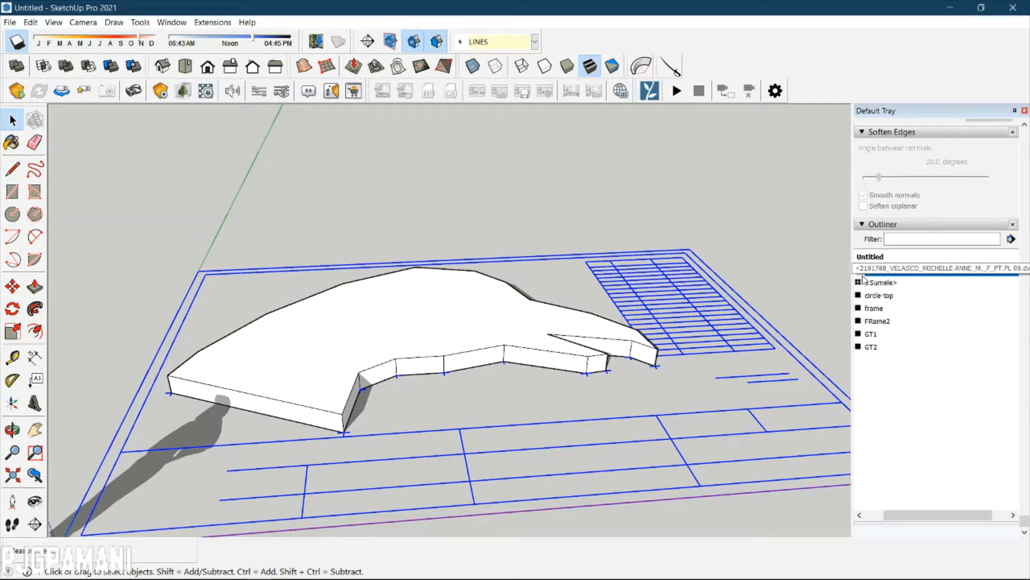
click(889, 273)
drag(921, 514, 901, 514)
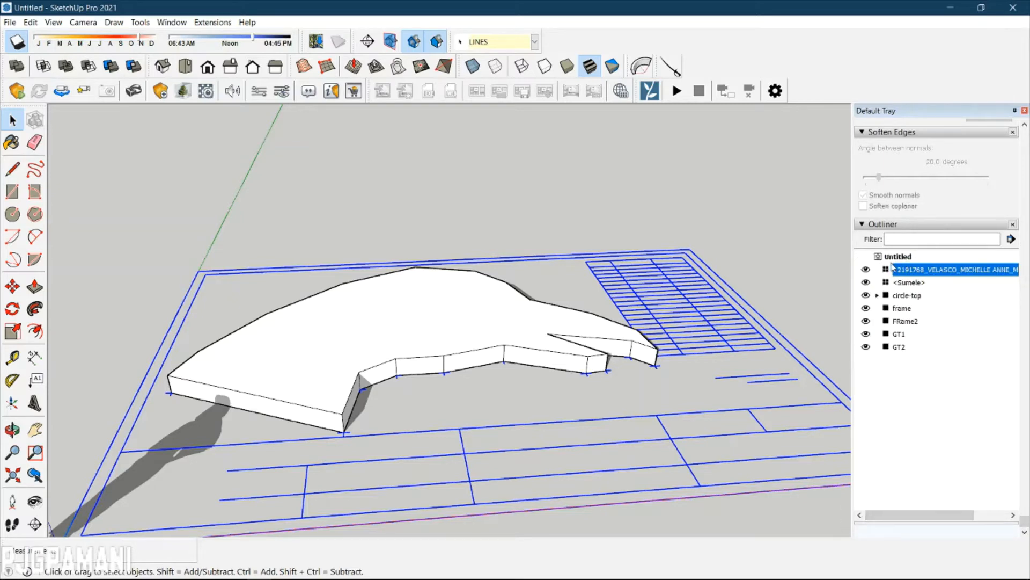
click(866, 270)
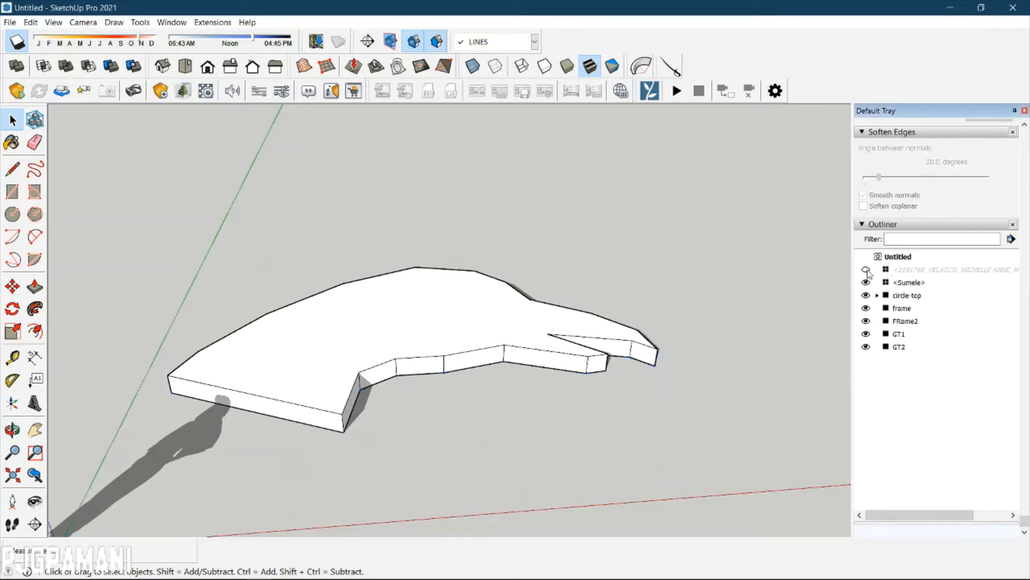
Select all connected geometry of the extruded slab and make it a group.
middle_drag(539, 446, 747, 558)
drag(746, 558, 435, 317)
key(space)
triple_click(431, 338)
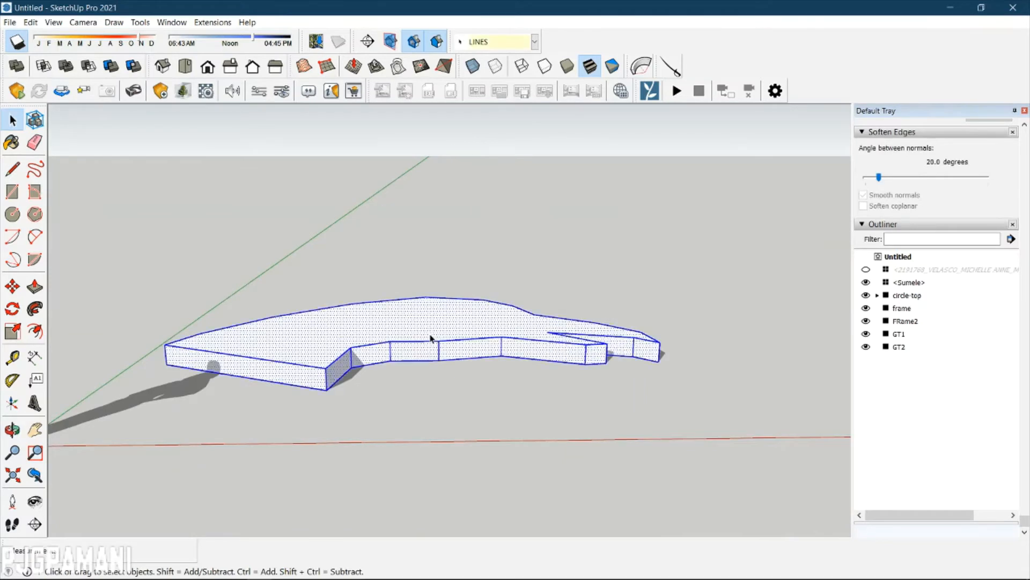
right_click(431, 337)
click(490, 436)
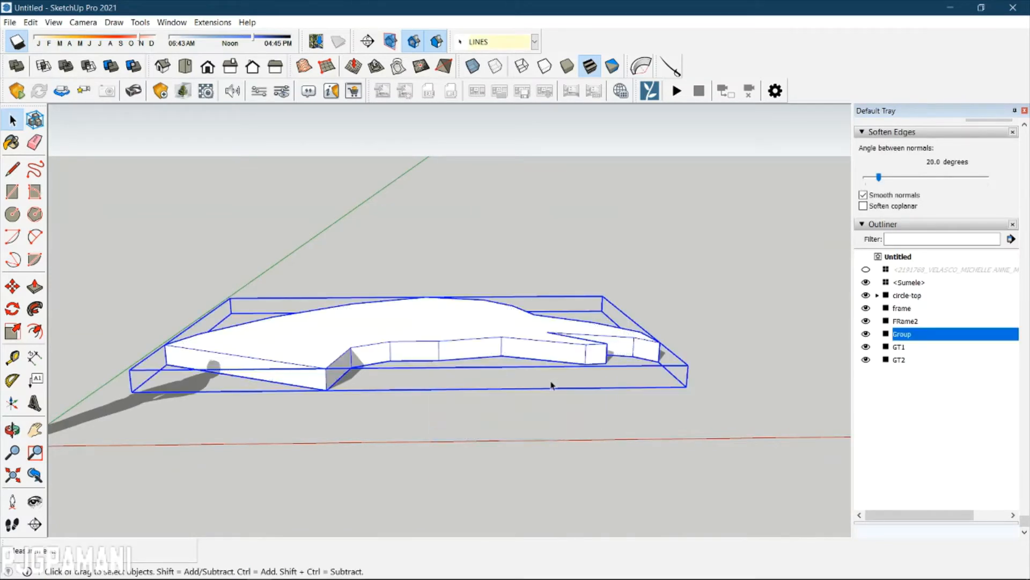
Rename the new slab group as GF1 in the Outliner.
right_click(902, 335)
click(935, 324)
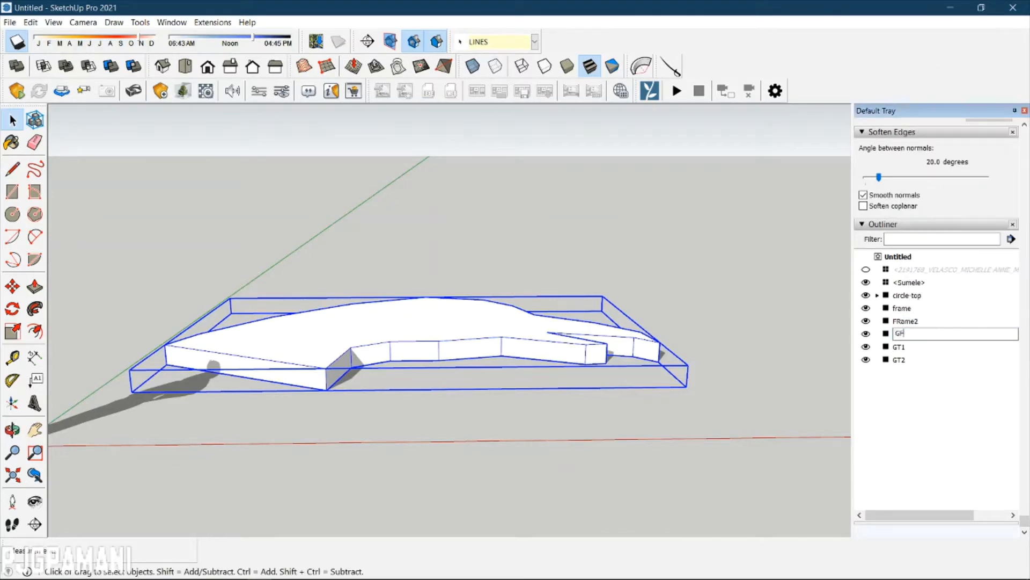
text(GF1)
click(941, 427)
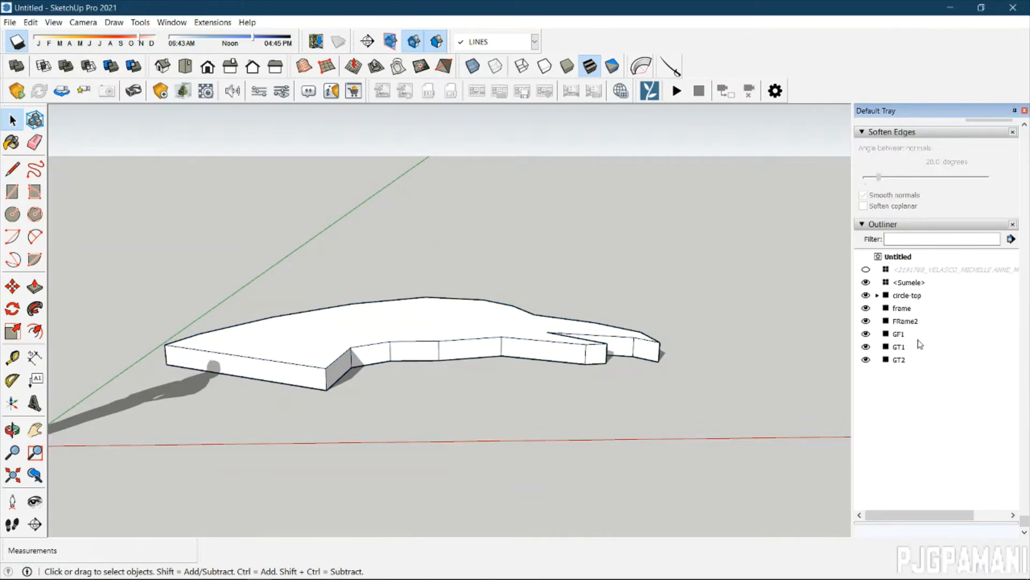
Select the GF1 group and display the Wood material collection.
click(912, 336)
scroll(986, 246, up, 10)
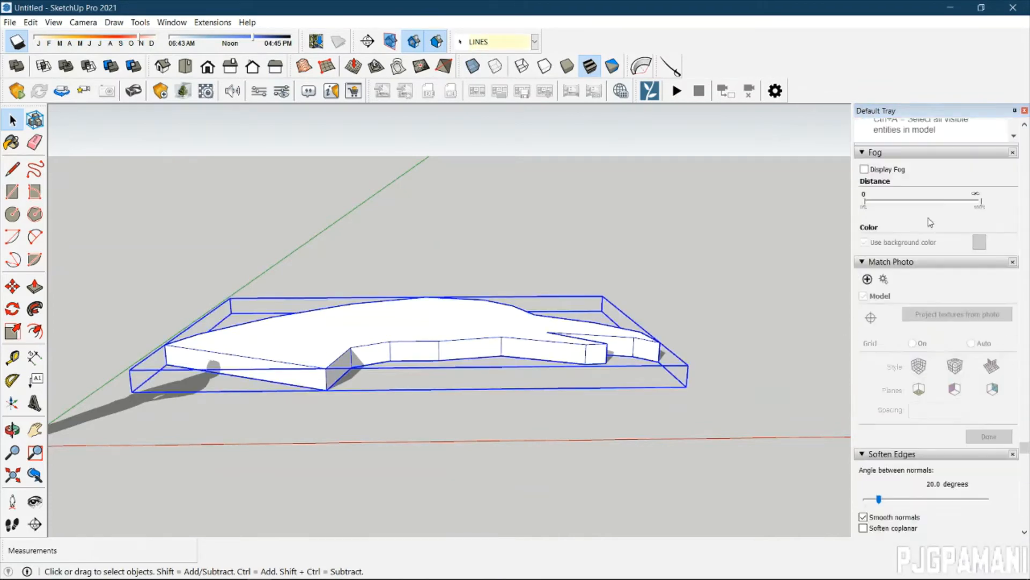
scroll(955, 241, up, 5)
scroll(917, 231, up, 6)
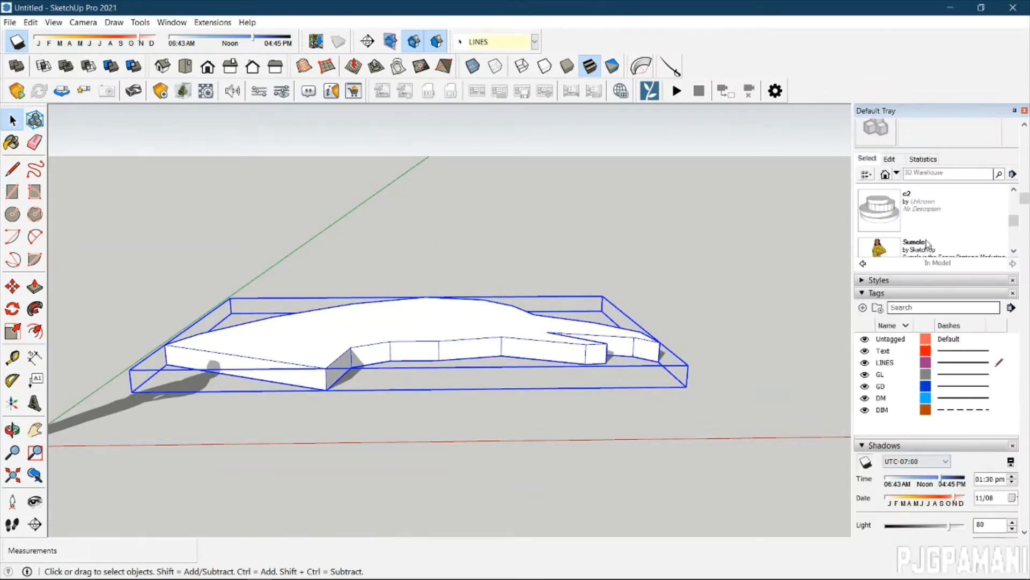
scroll(928, 225, up, 5)
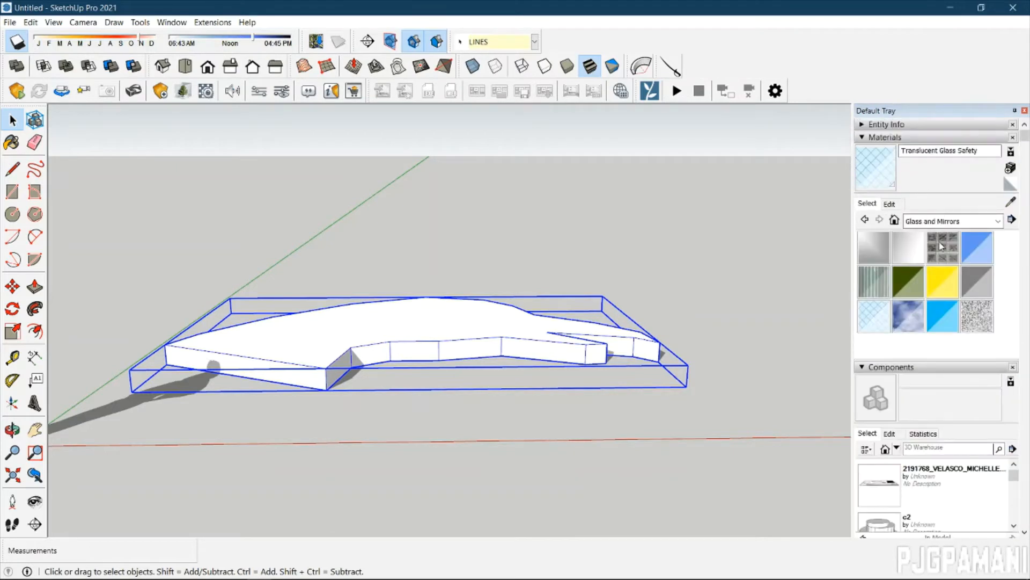
click(948, 220)
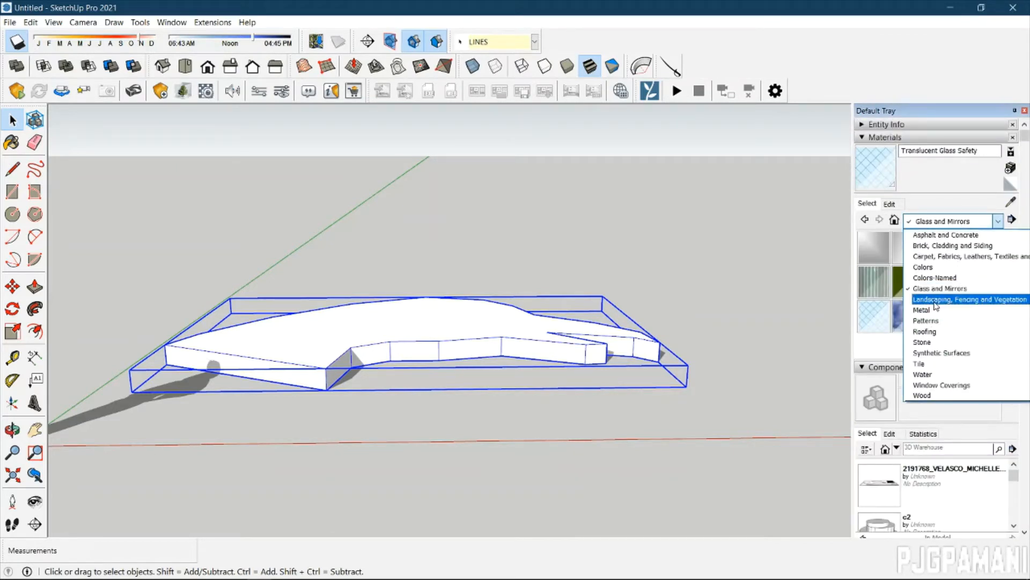
click(935, 316)
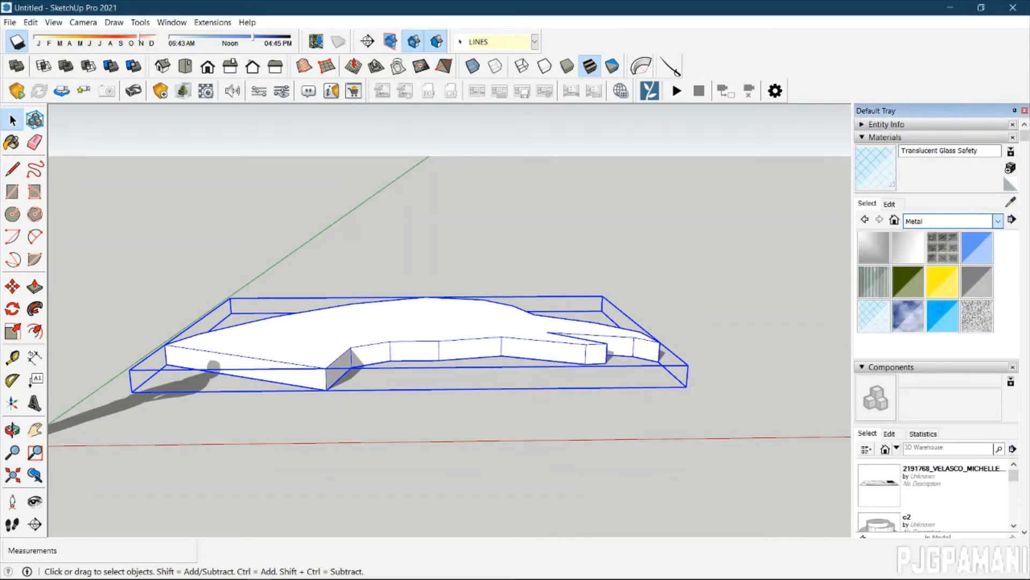
click(947, 220)
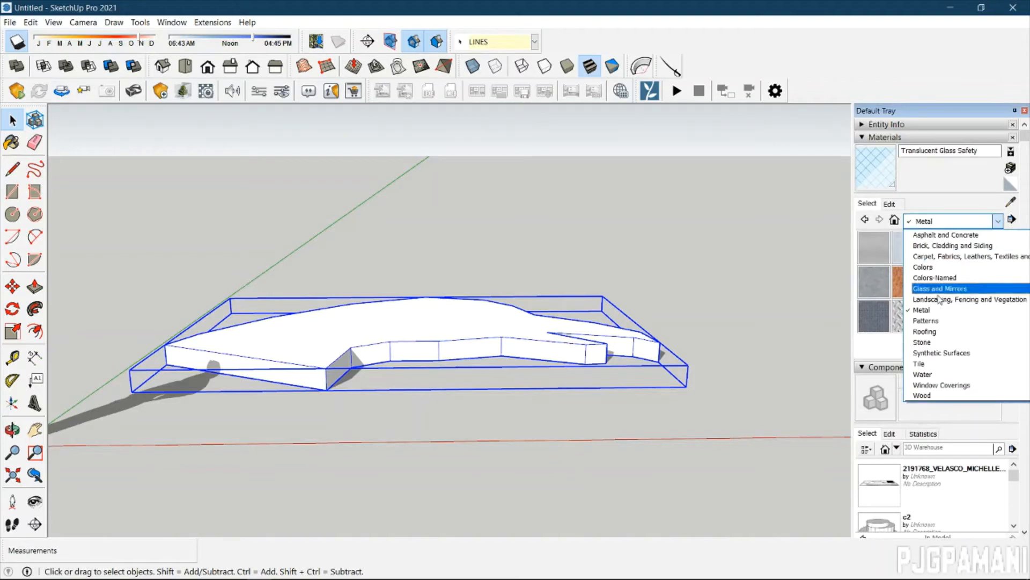
click(935, 395)
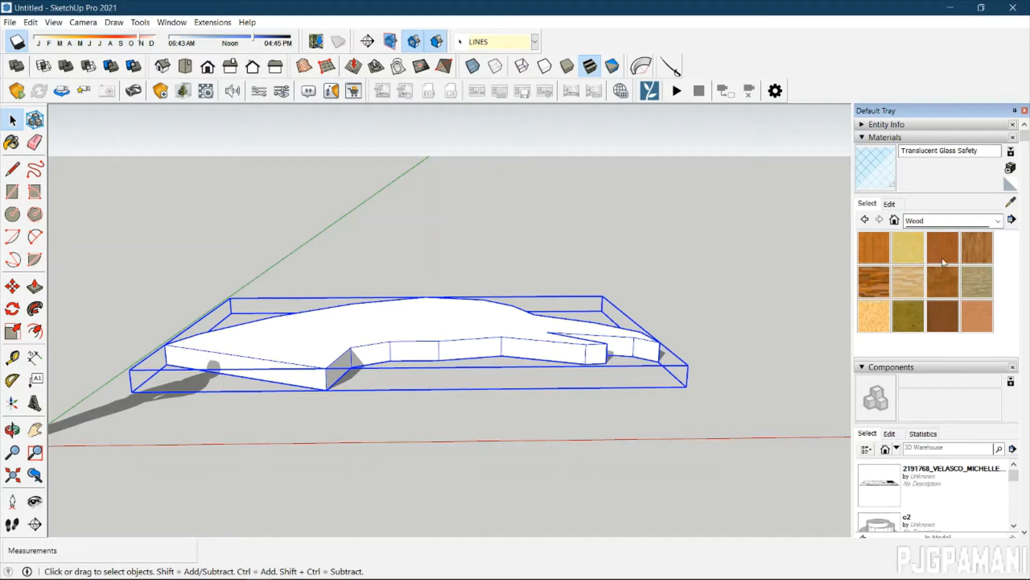
Try Wood Veneer 01, Wood Floor Light and Wood Floor Dark on the GF1 slab in turn.
click(945, 313)
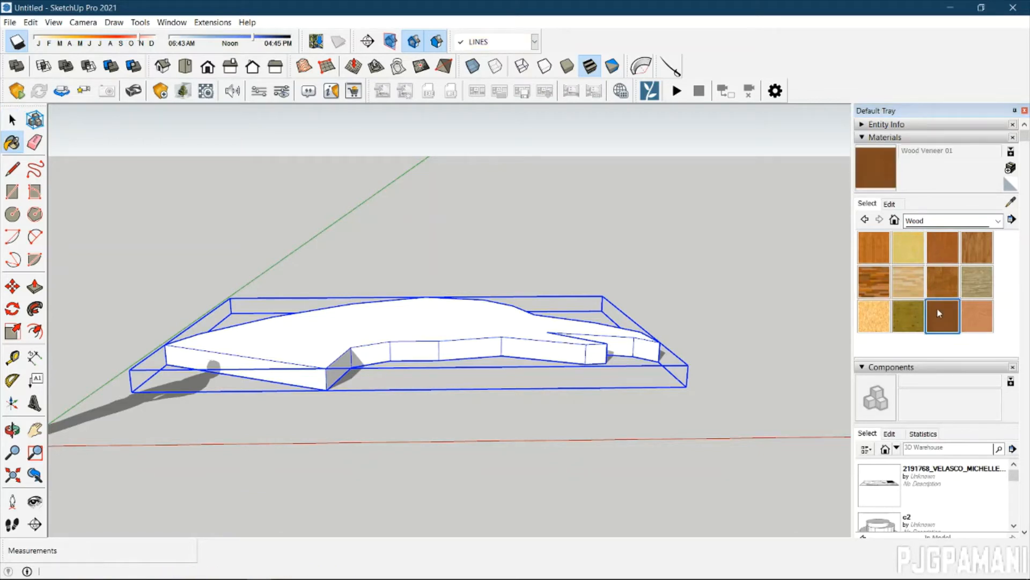
click(433, 316)
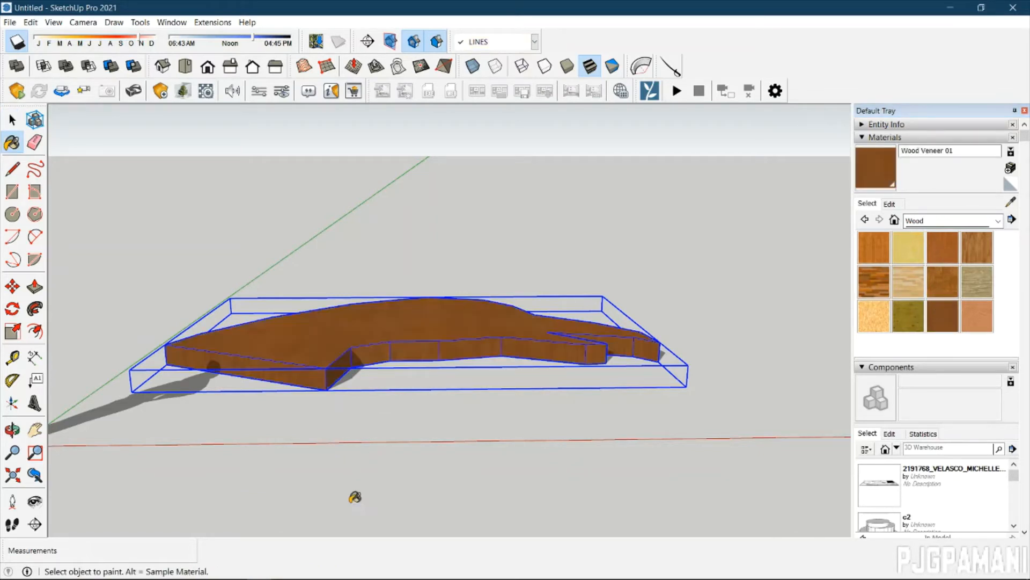
click(908, 282)
click(386, 318)
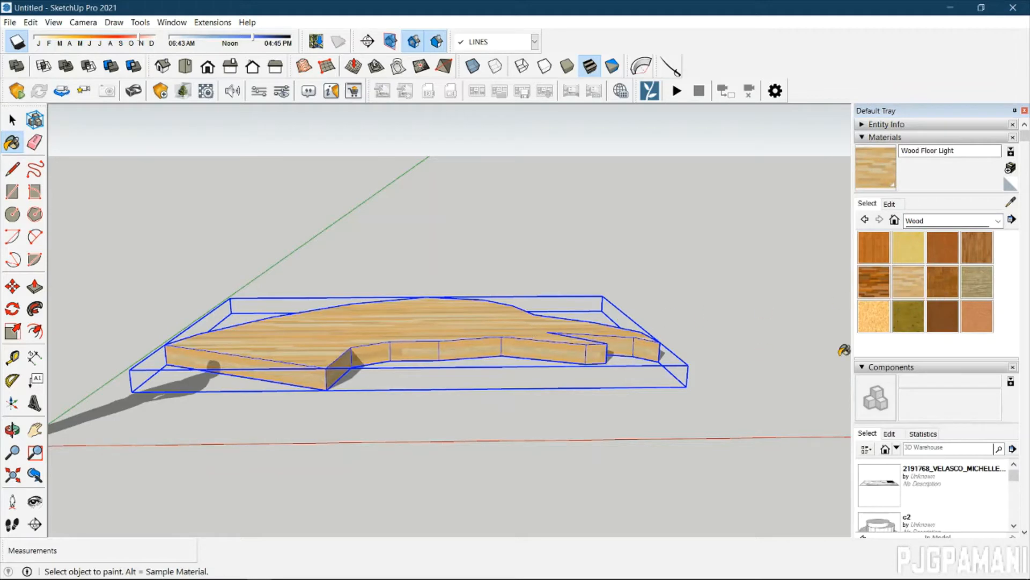
click(874, 282)
click(416, 309)
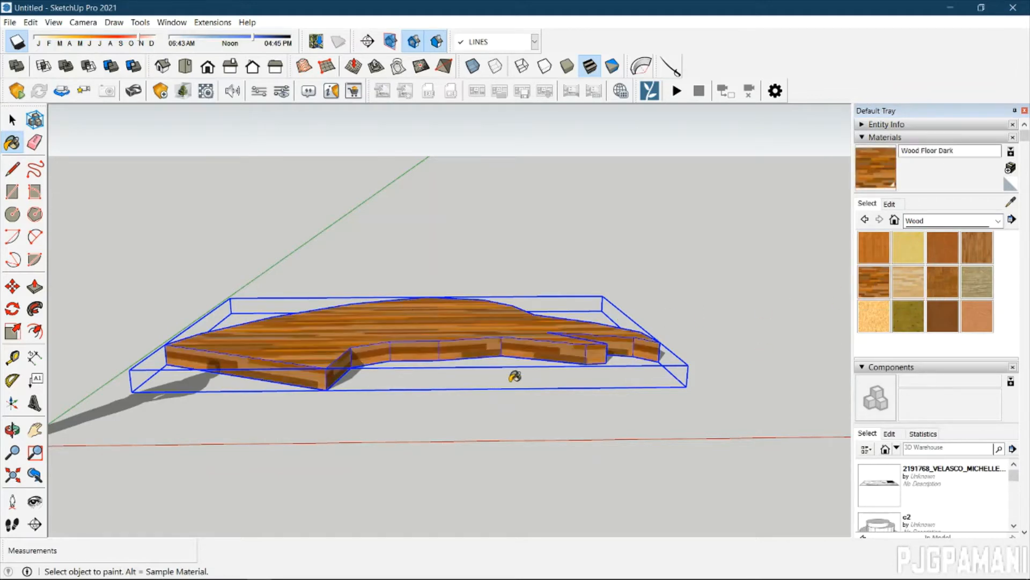
Paint the GF1 slab with the Wood Cherry Original material.
middle_drag(515, 372, 177, 499)
click(943, 248)
click(386, 346)
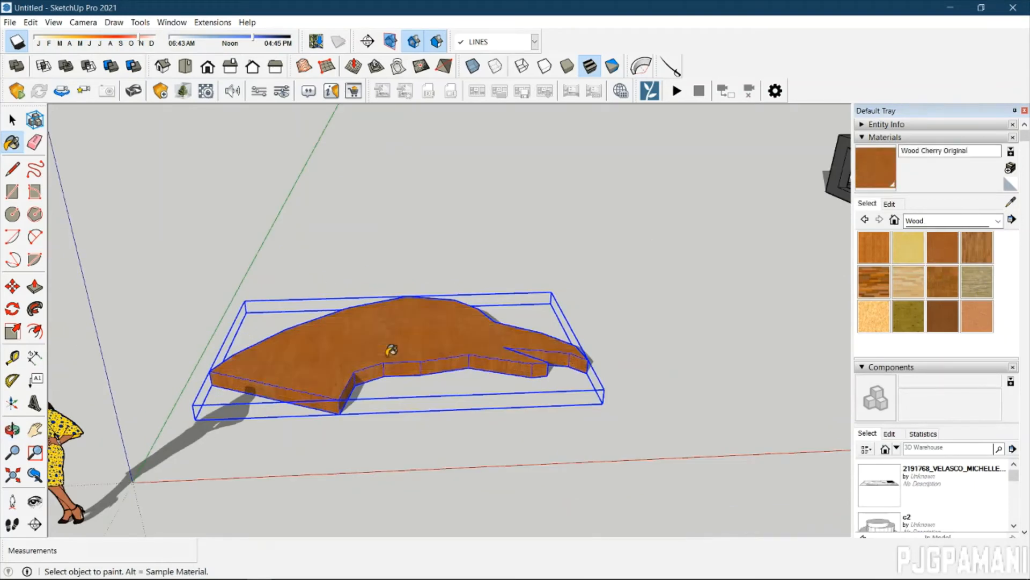
Soften the edges of the GF1 slab group with an angle between normals of 180 degrees.
scroll(357, 338, up, 2)
scroll(436, 340, up, 3)
key(space)
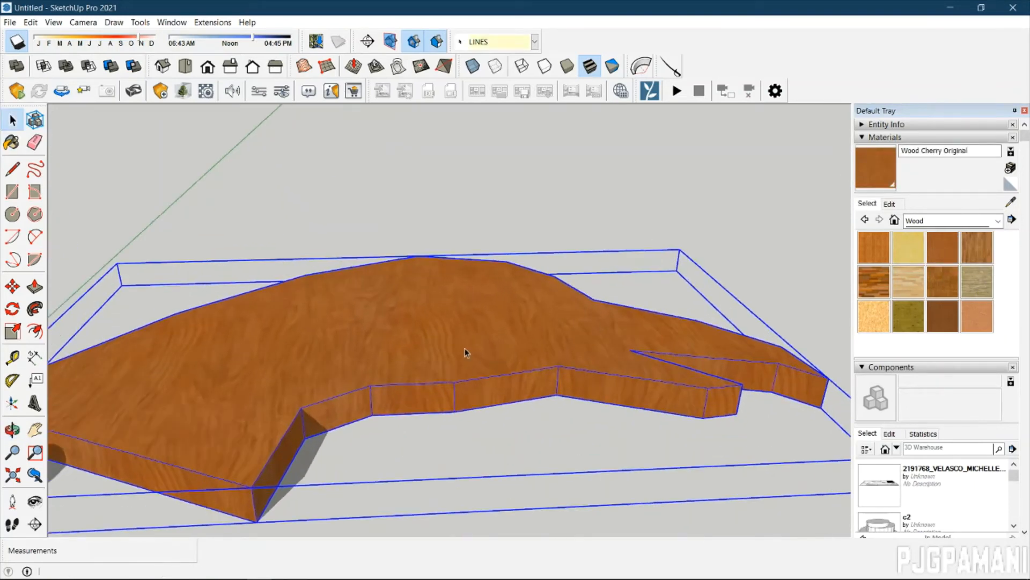
right_click(463, 349)
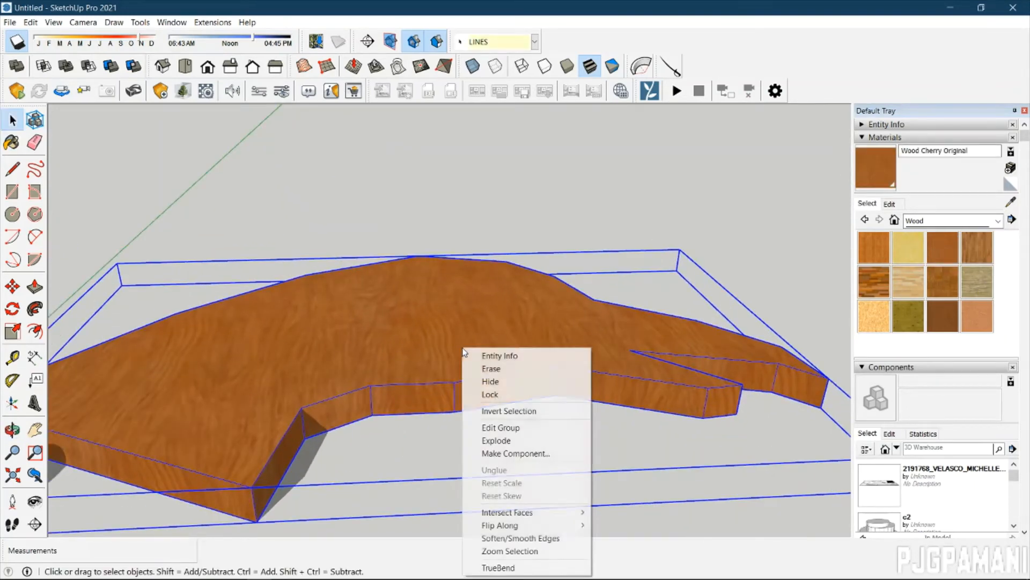
click(533, 538)
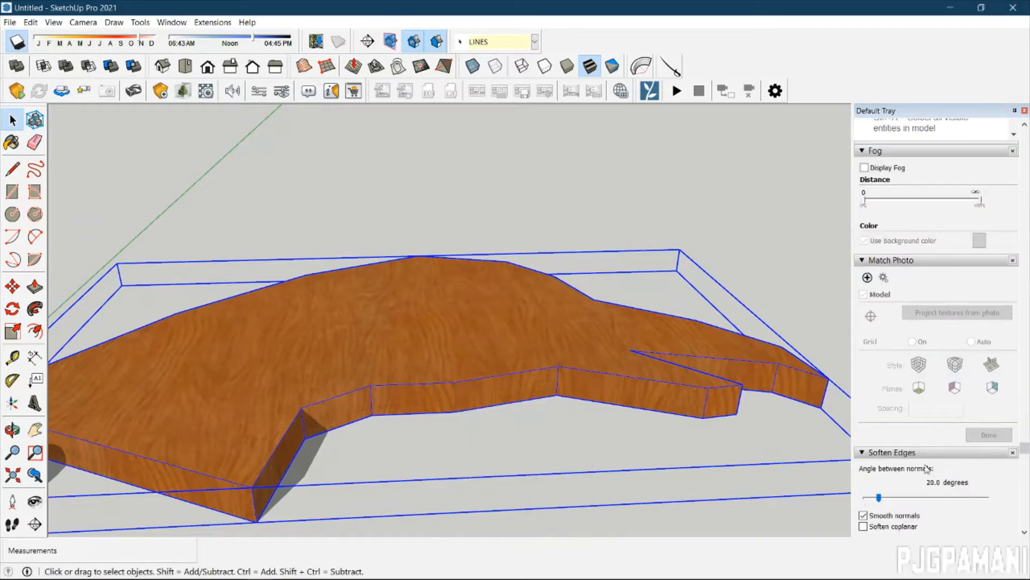
scroll(901, 490, down, 2)
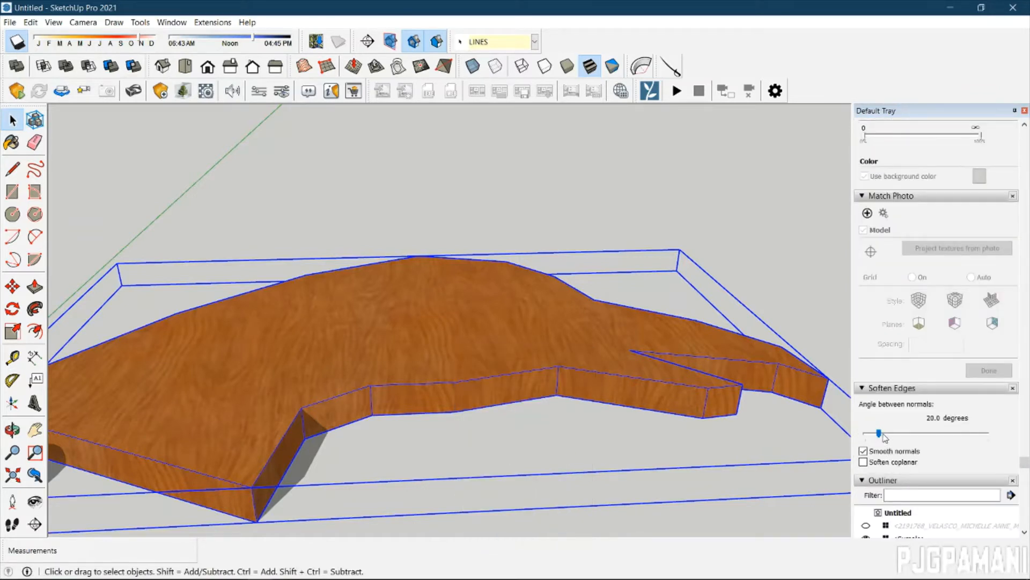
drag(880, 432, 977, 436)
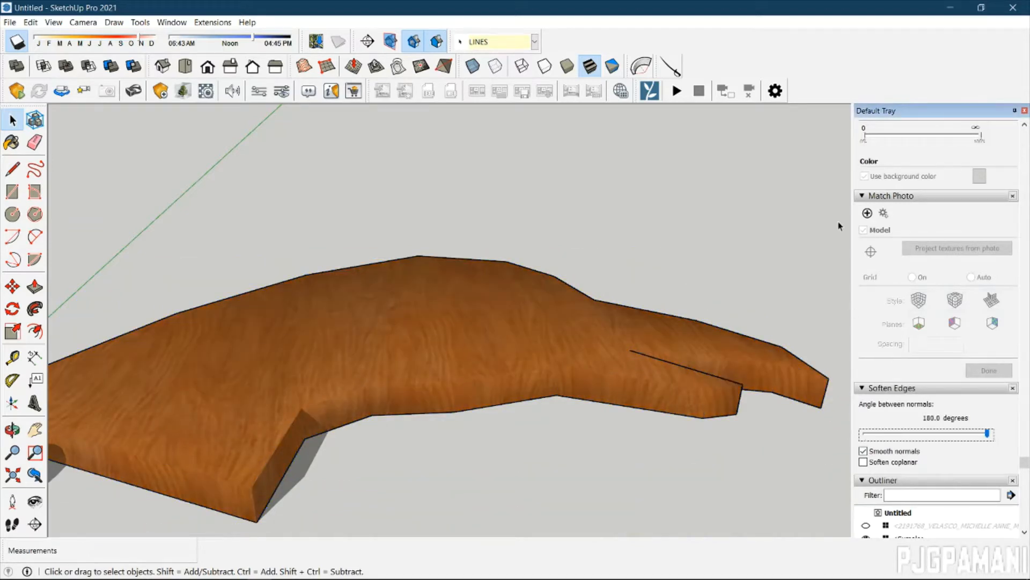
Examine the softened GF1 slab from above, close up and from a distance beside the glass-top tables.
middle_drag(840, 226, 354, 369)
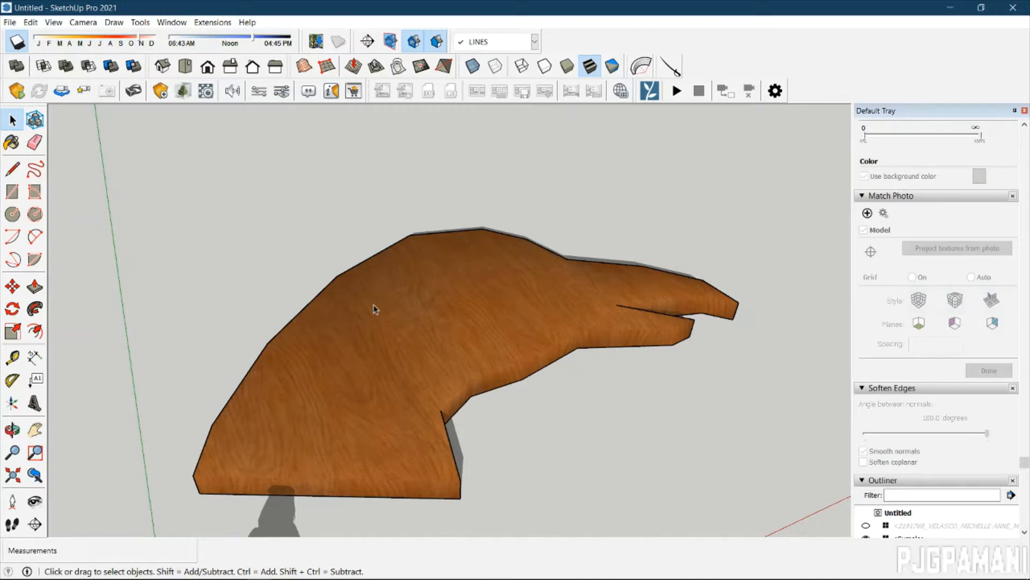
scroll(455, 97, down, 4)
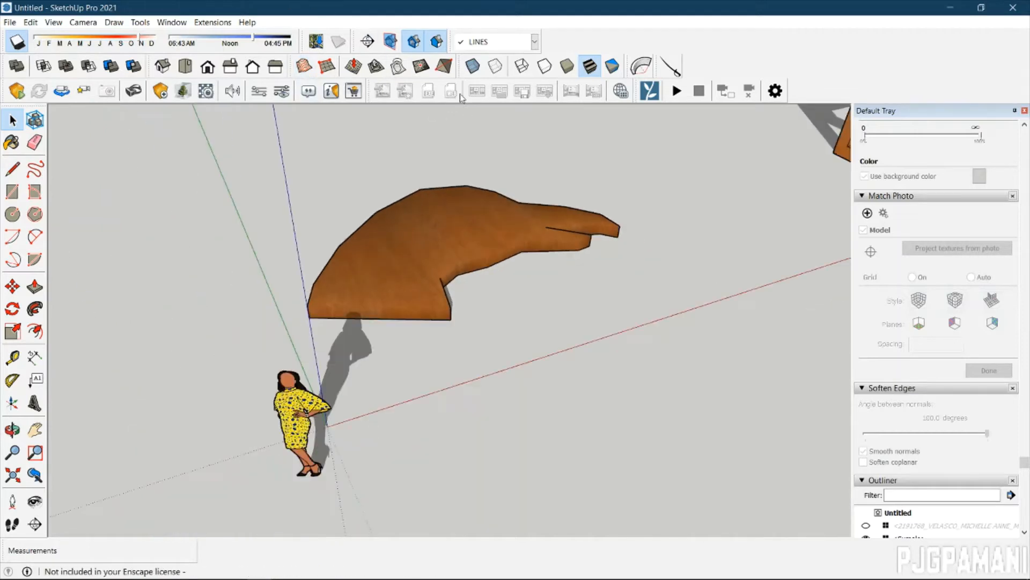
scroll(462, 107, down, 3)
middle_drag(688, 214, 473, 156)
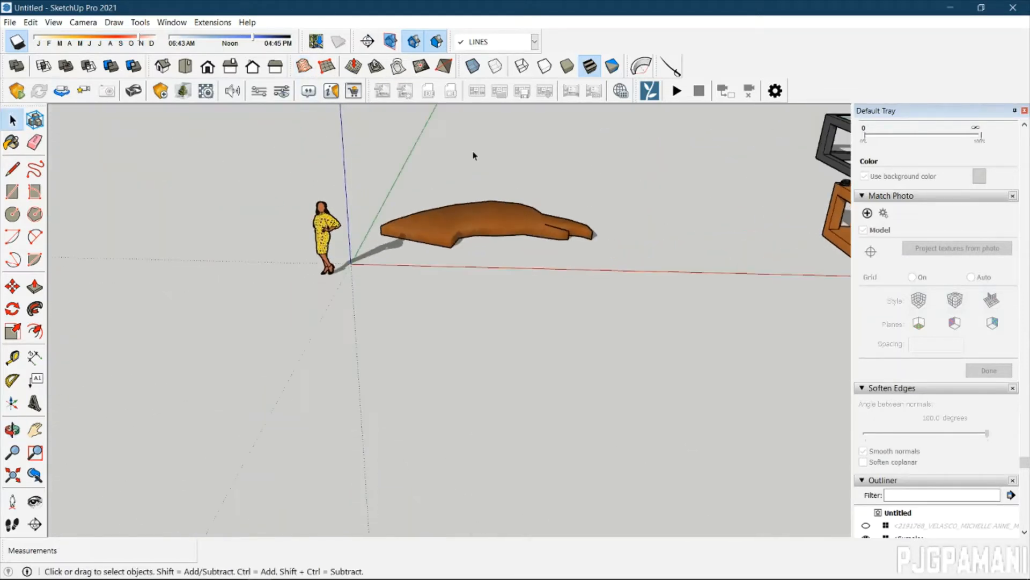
scroll(474, 156, up, 5)
scroll(542, 207, up, 2)
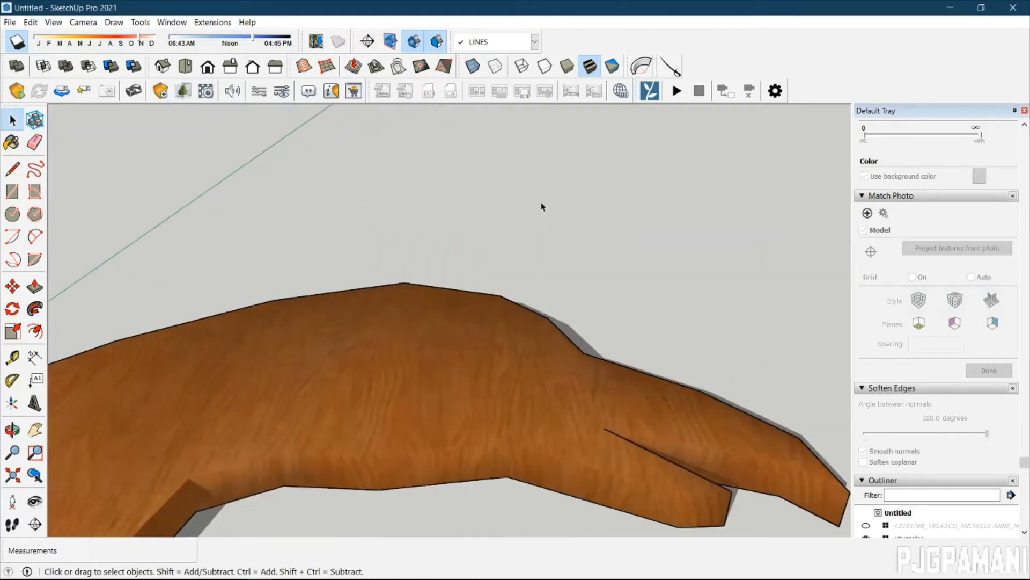
scroll(449, 181, down, 4)
scroll(299, 166, down, 6)
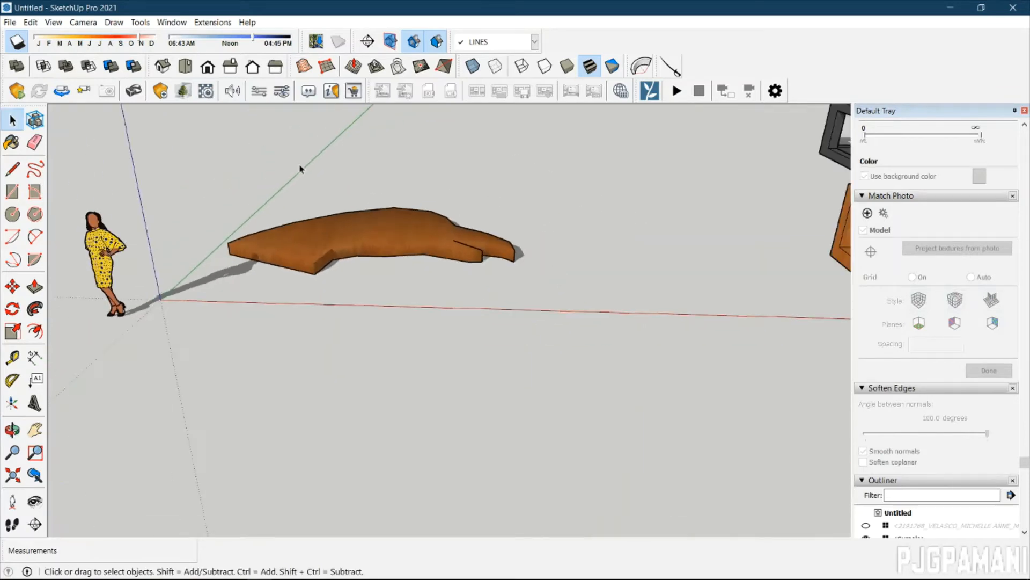
scroll(699, 178, up, 3)
scroll(699, 179, up, 1)
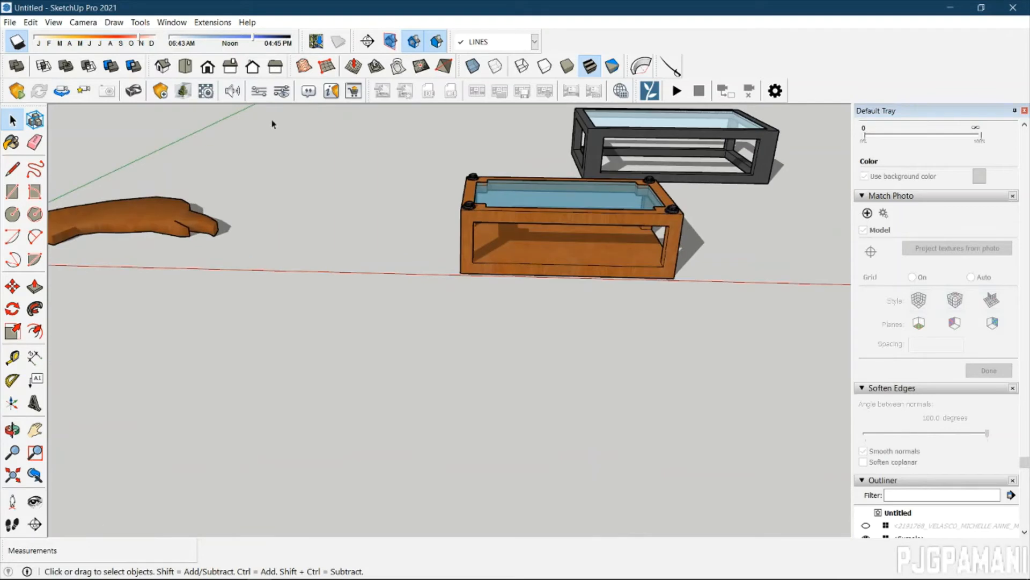
scroll(273, 159, down, 3)
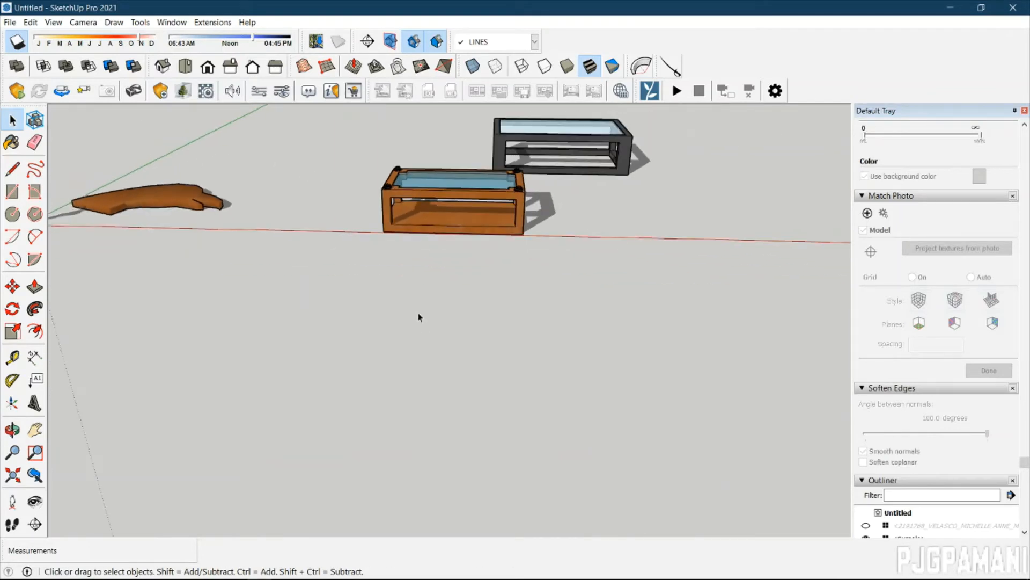
key(h)
drag(356, 306, 671, 348)
scroll(386, 257, up, 2)
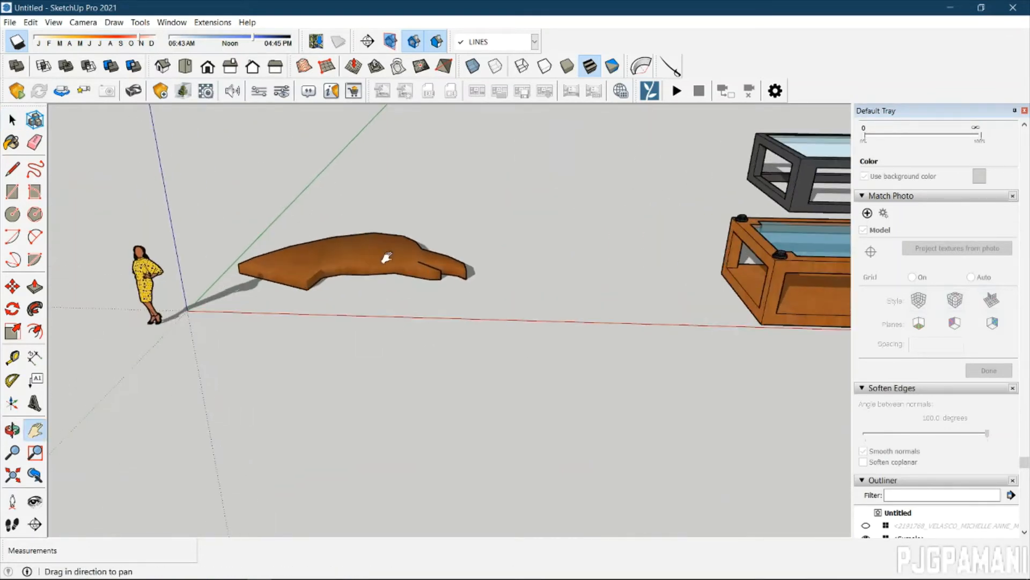
scroll(386, 258, up, 2)
scroll(391, 218, up, 2)
scroll(421, 224, down, 3)
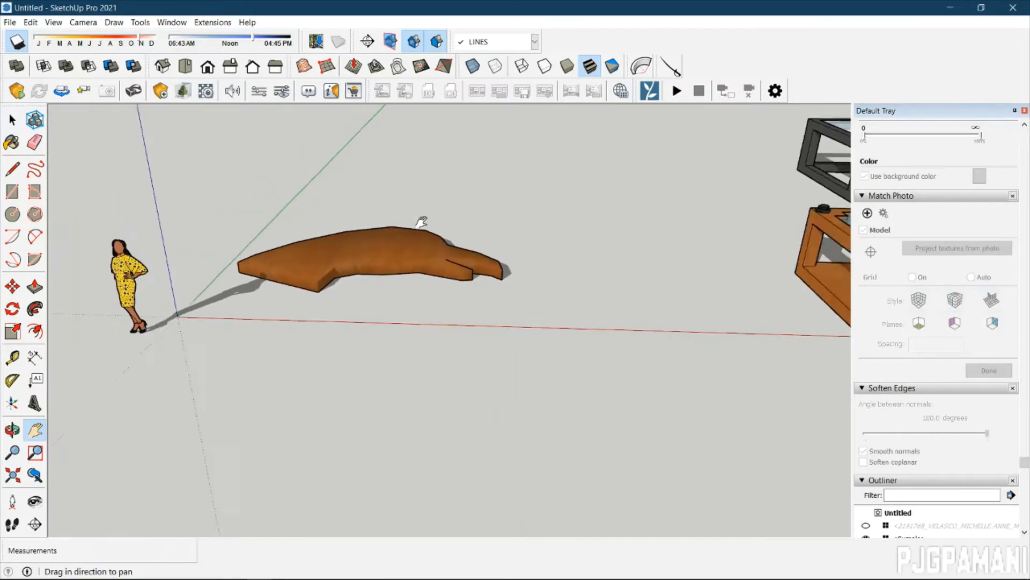
scroll(490, 221, down, 3)
key(space)
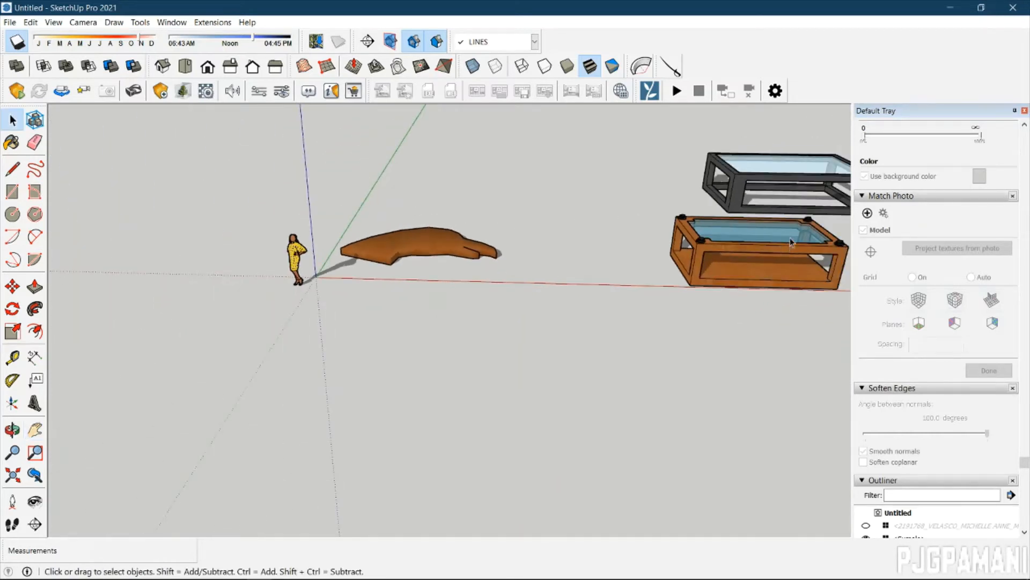
Inspect the wooden and dark-framed glass-top tables at close range and from a low angle.
key(h)
drag(774, 205, 340, 229)
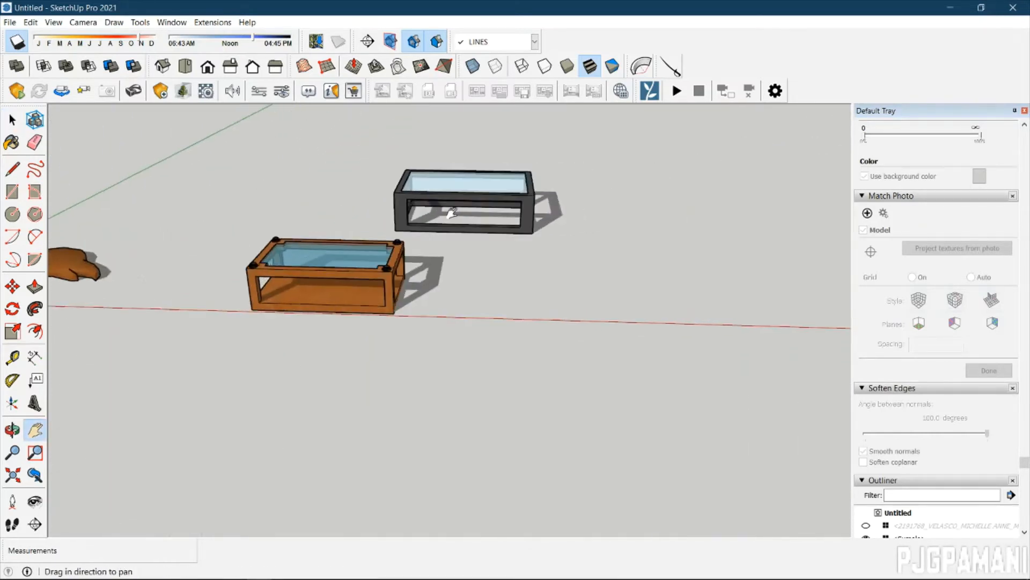
scroll(131, 219, up, 3)
scroll(412, 260, up, 2)
middle_drag(650, 285, 625, 237)
middle_drag(695, 294, 723, 299)
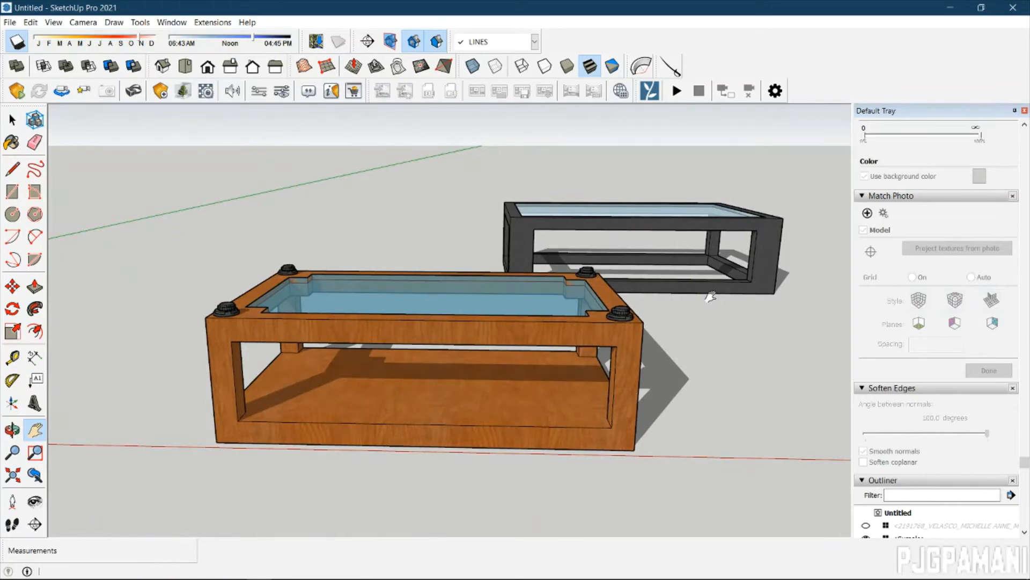
scroll(709, 294, up, 3)
scroll(589, 285, down, 4)
scroll(625, 278, up, 3)
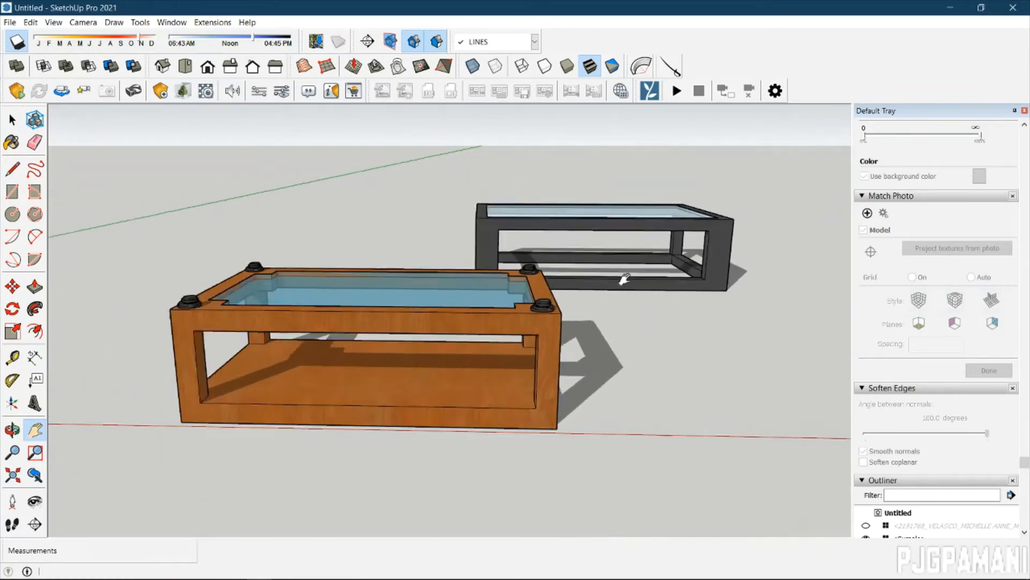
Start the Enscape live render of an angled view of both tables, continuing with the evaluation licence.
middle_drag(624, 279, 501, 287)
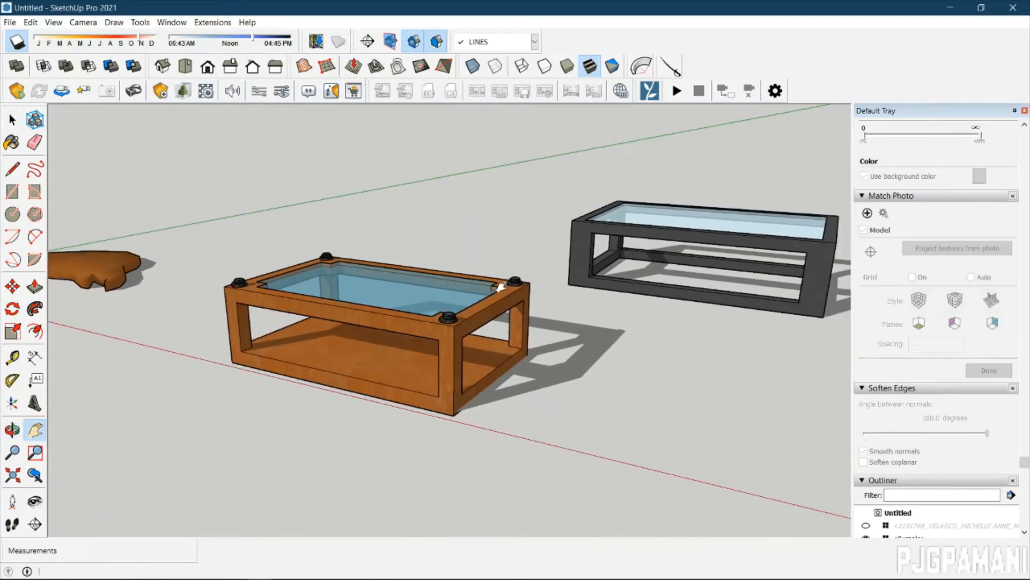
click(16, 92)
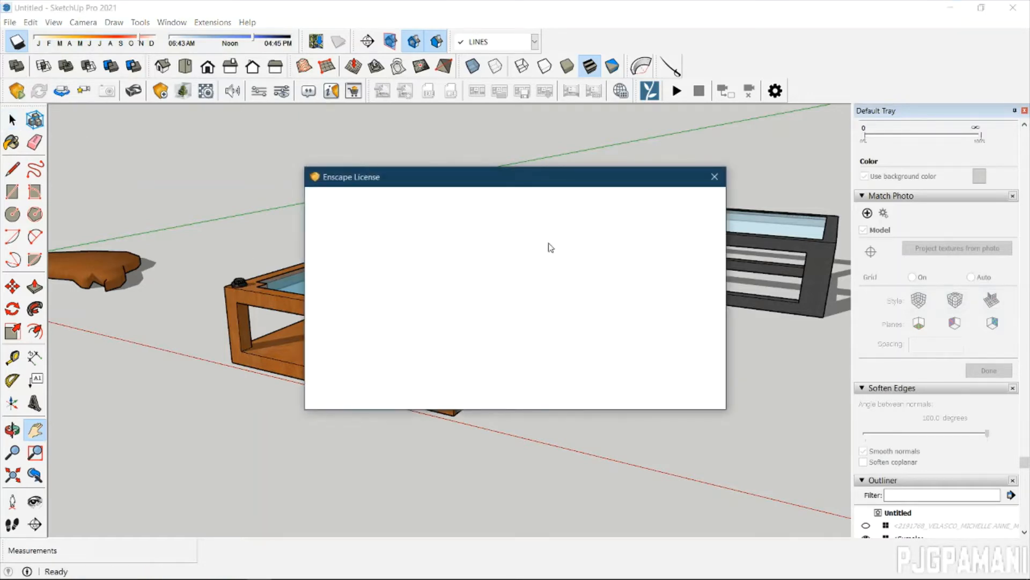
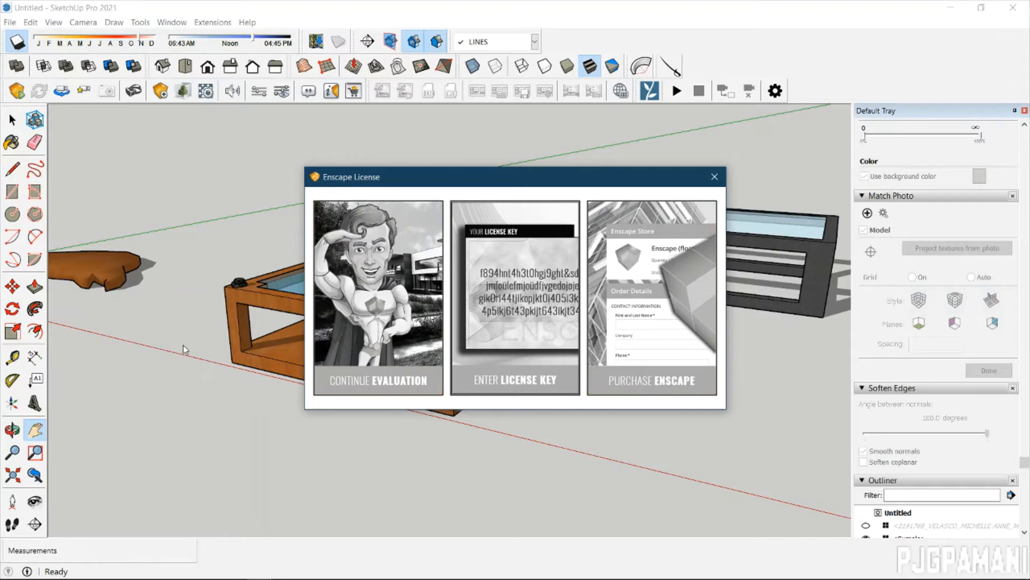
click(397, 330)
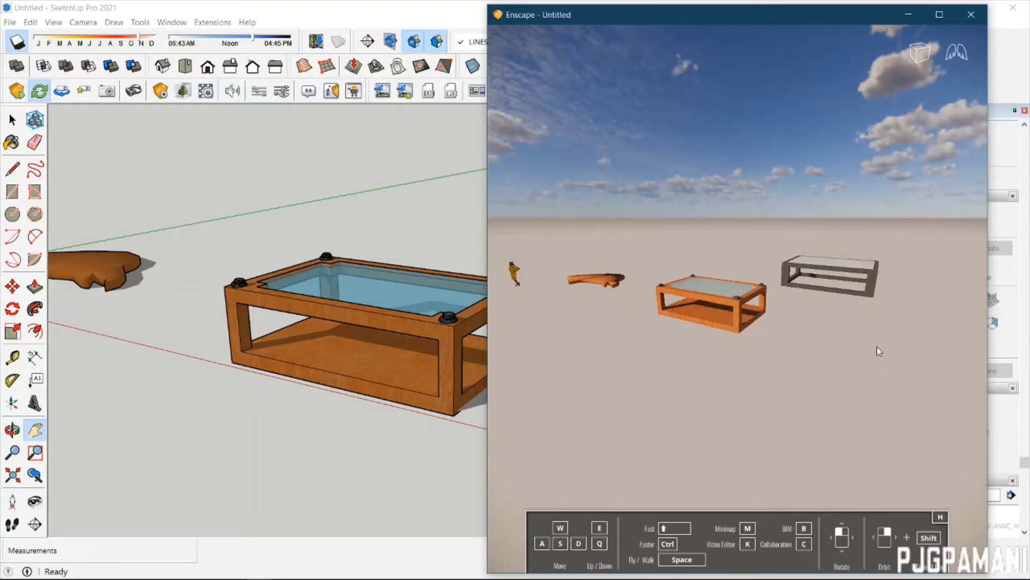
Examine the wooden and dark tables in the Enscape render, both close up and from a raised, distant viewpoint.
scroll(876, 291, up, 4)
scroll(859, 305, up, 3)
scroll(907, 316, down, 4)
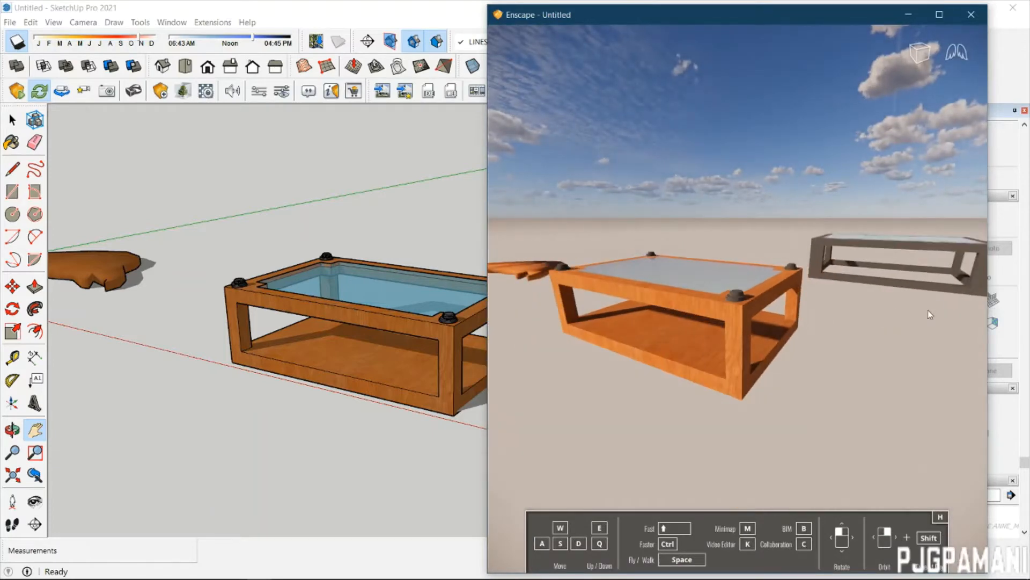
scroll(685, 327, up, 5)
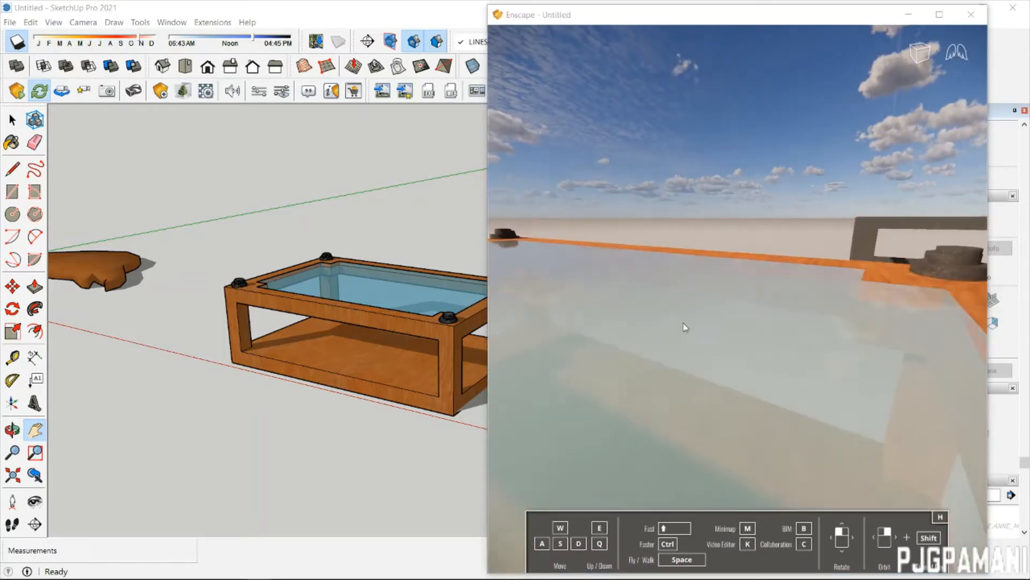
scroll(748, 354, down, 5)
scroll(709, 313, up, 5)
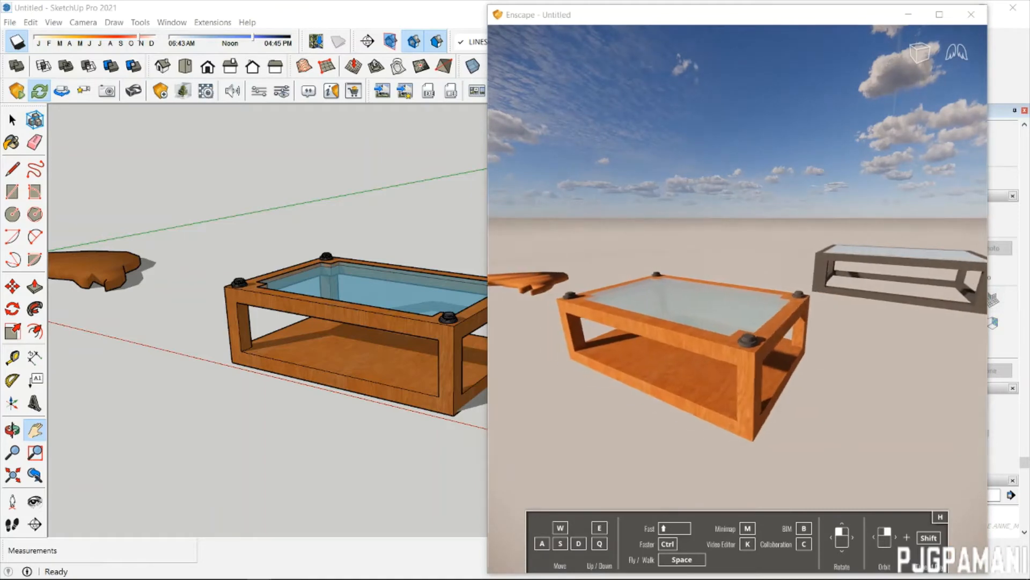
scroll(708, 313, down, 5)
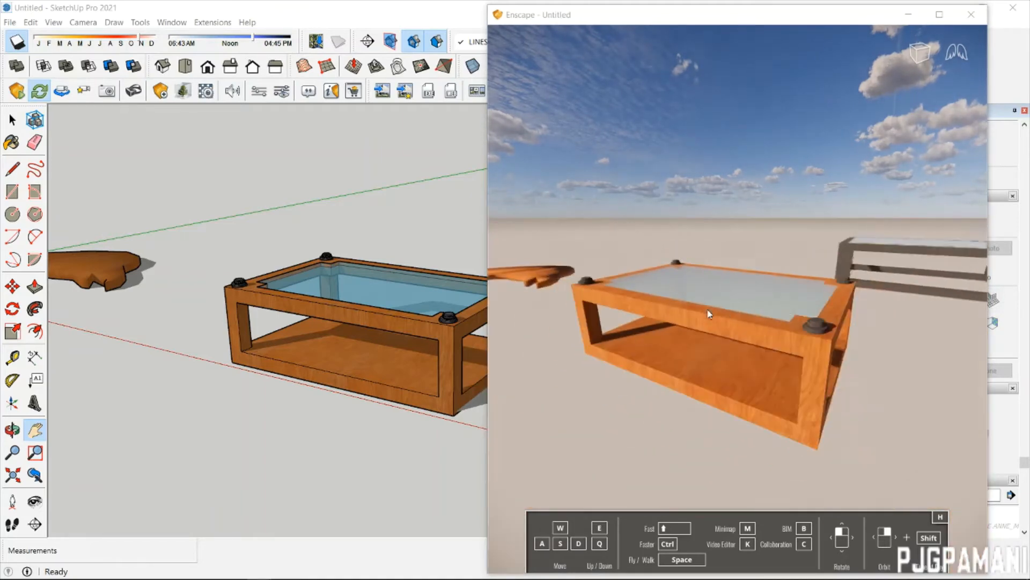
drag(859, 257, 861, 306)
scroll(858, 257, up, 5)
scroll(859, 257, down, 5)
scroll(831, 137, down, 4)
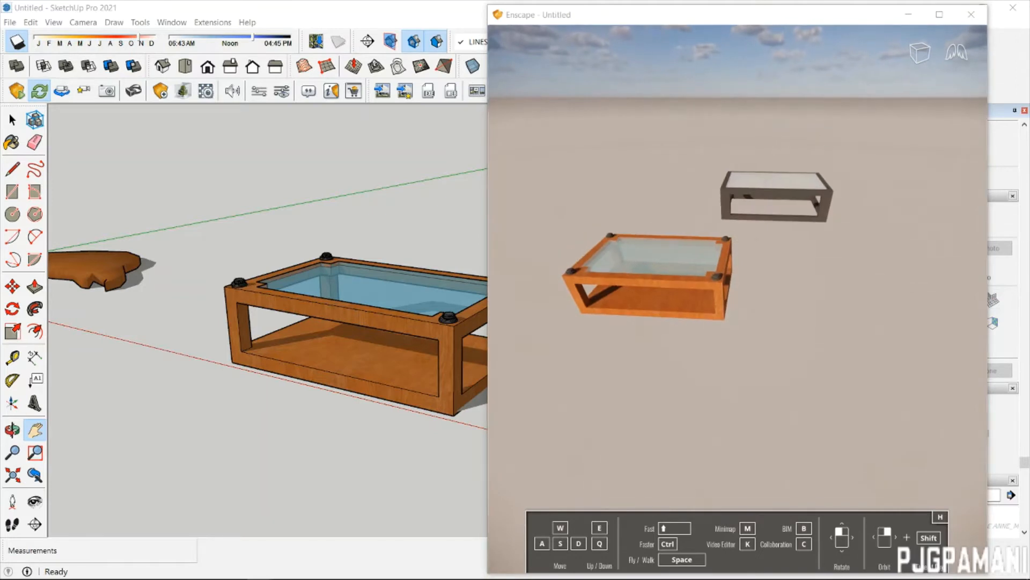
Inspect the rendered wooden table's corner knobs, glass top and wood grain at close range.
drag(828, 133, 770, 57)
scroll(766, 56, up, 4)
scroll(727, 56, down, 5)
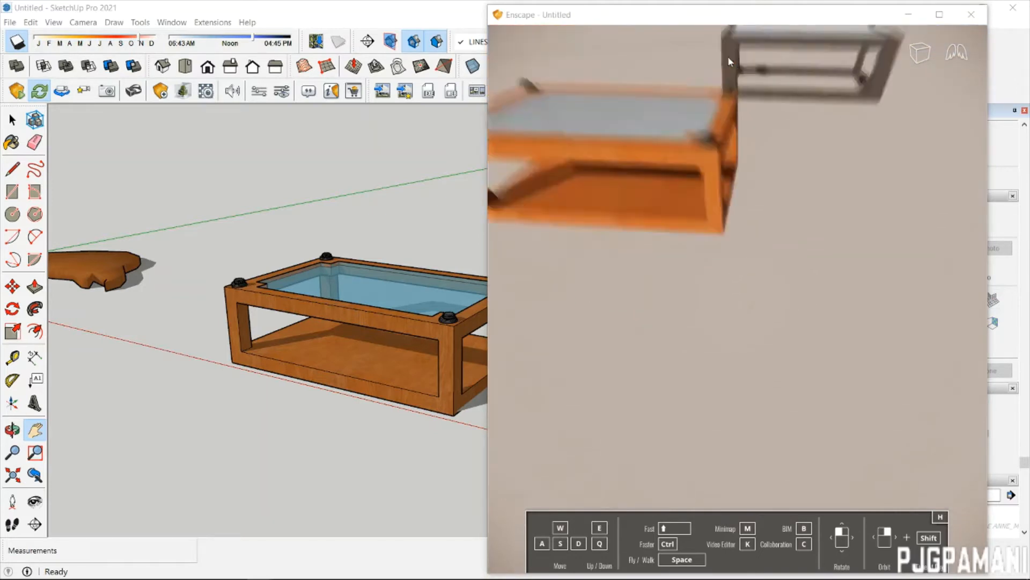
scroll(698, 97, up, 2)
scroll(714, 147, down, 2)
drag(713, 143, 713, 157)
scroll(712, 157, up, 5)
scroll(695, 156, down, 5)
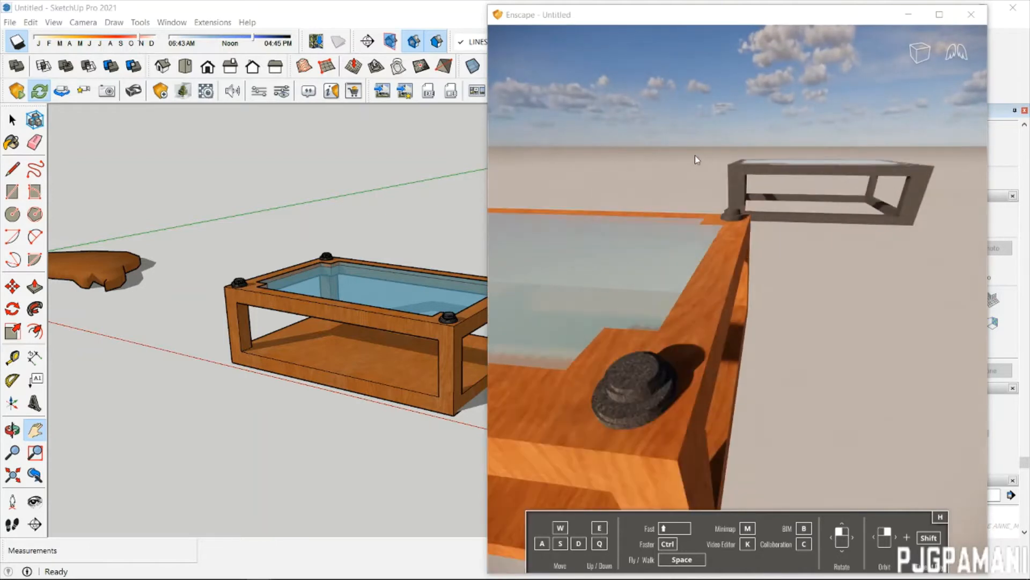
scroll(590, 249, up, 4)
scroll(608, 278, down, 4)
scroll(520, 301, up, 2)
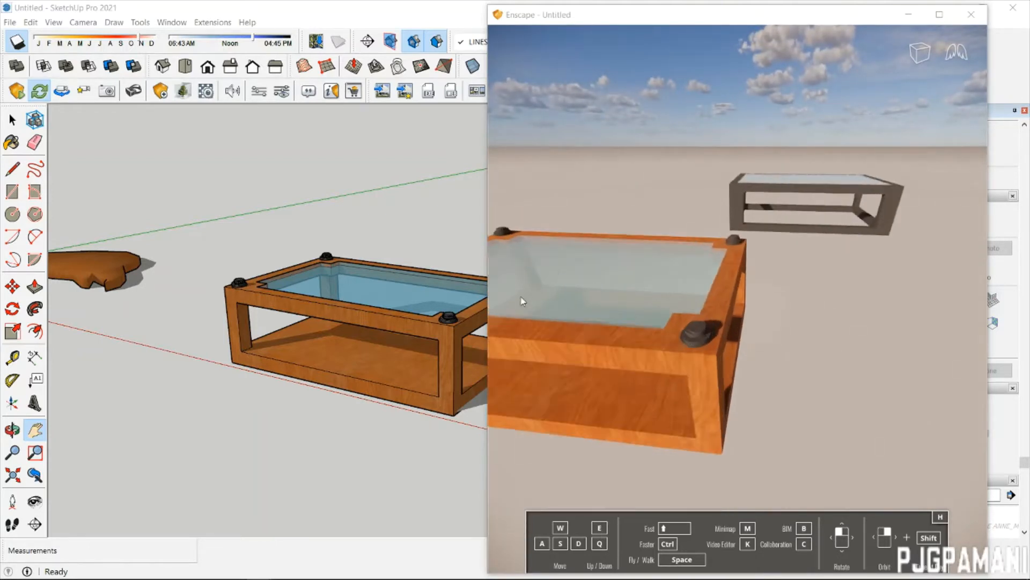
scroll(520, 303, down, 2)
drag(597, 311, 704, 285)
scroll(709, 287, up, 2)
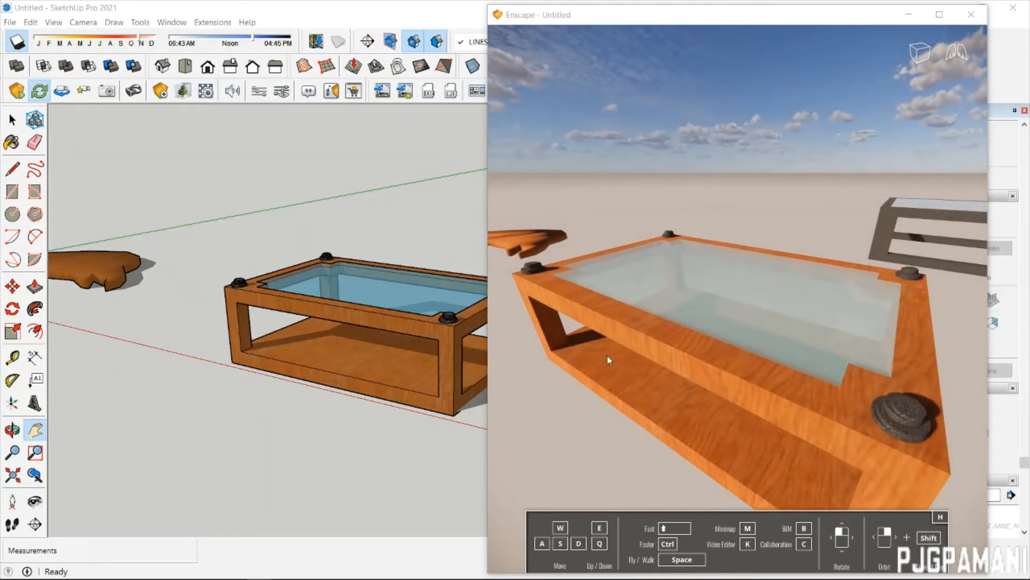
Maximize the Enscape render window and examine the wooden table from several sides.
click(945, 17)
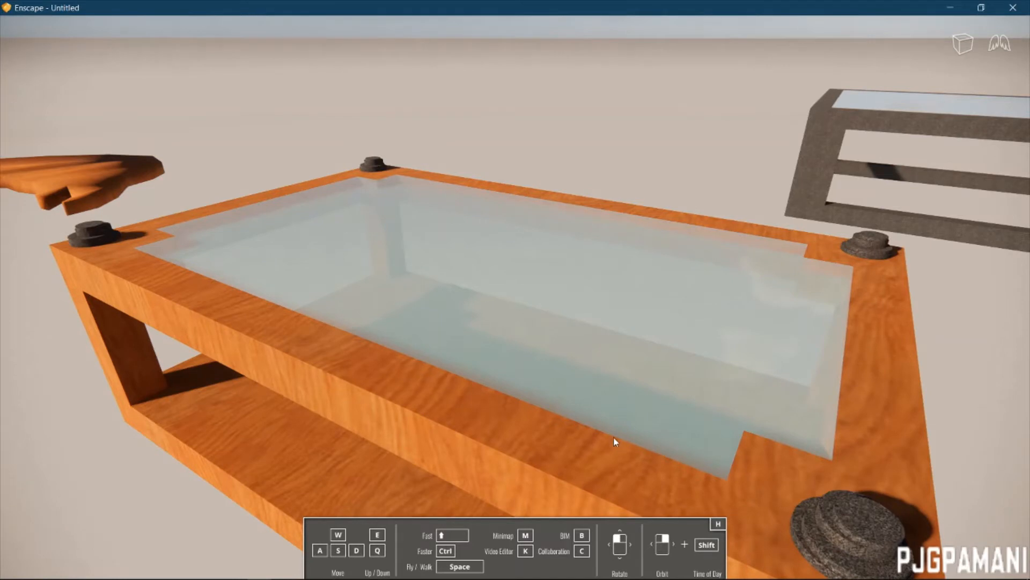
right_drag(569, 407, 593, 408)
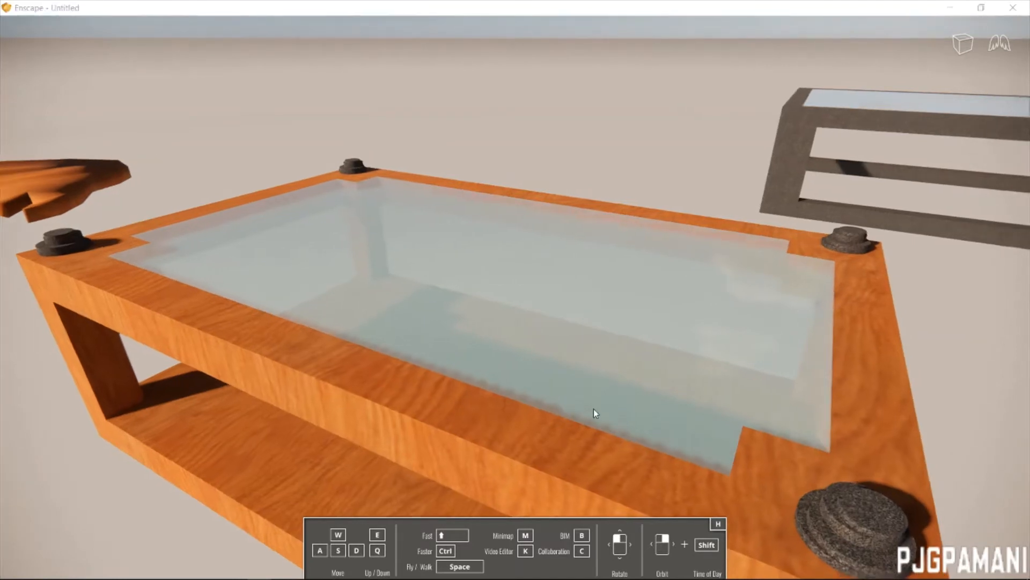
right_drag(740, 427, 758, 412)
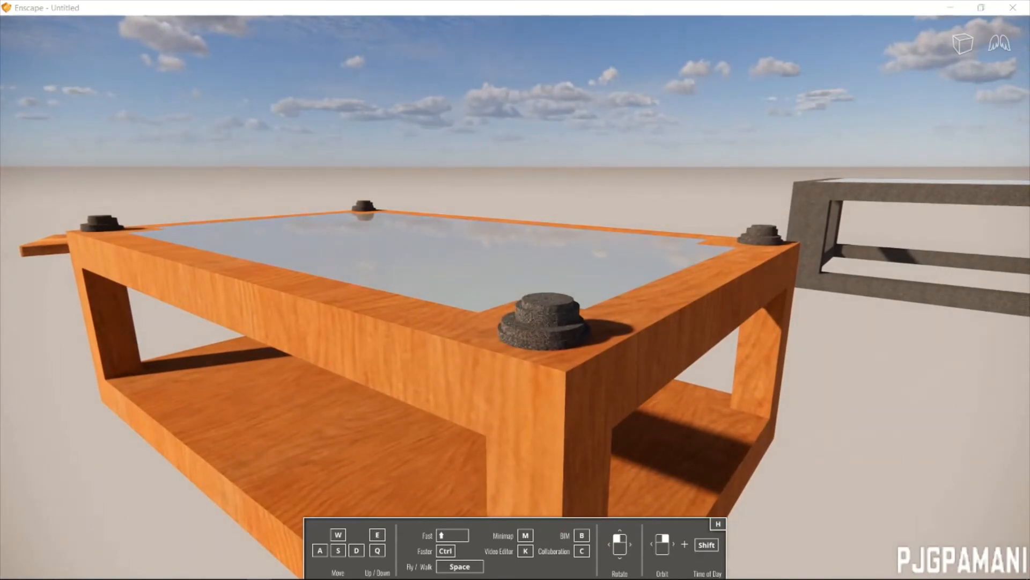
right_drag(757, 354, 713, 403)
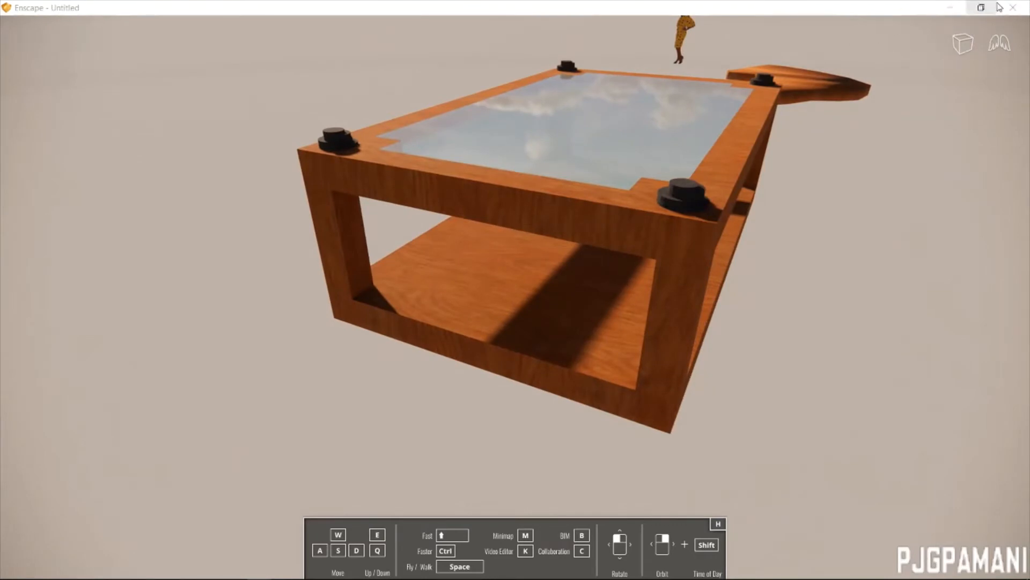
Restore the Enscape render window to its smaller size and minimize it to return to the SketchUp model.
click(981, 7)
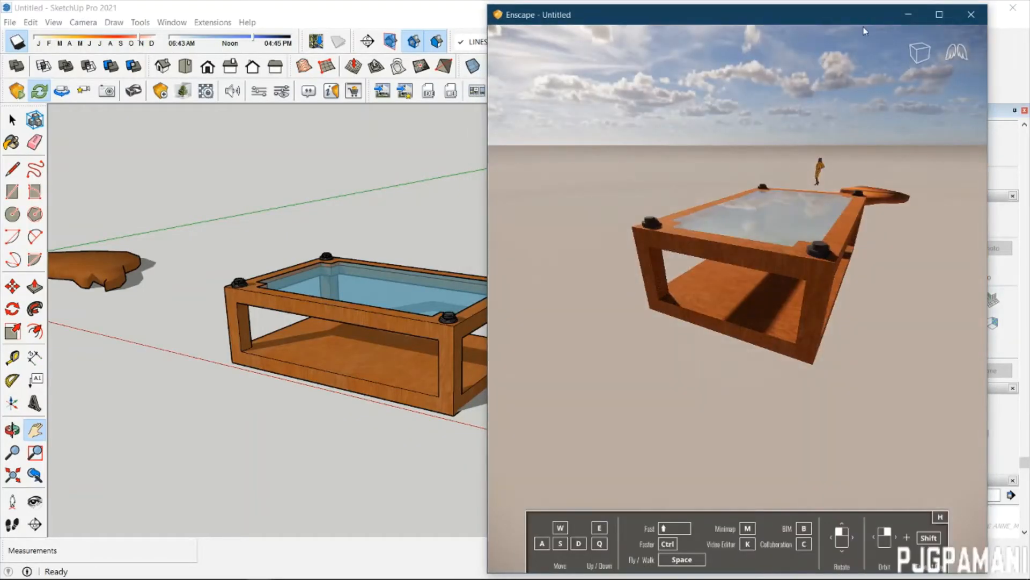
click(906, 15)
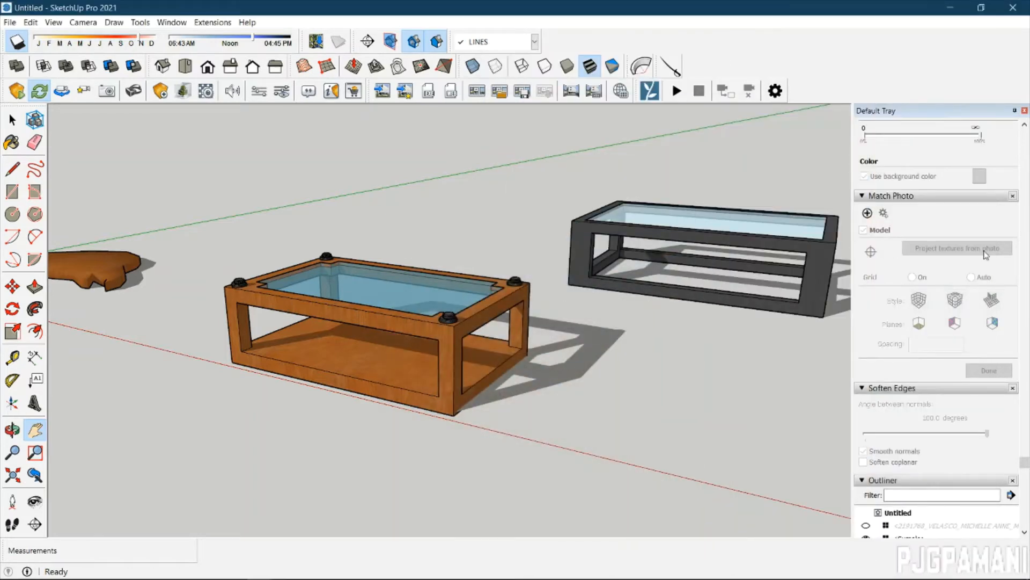
key(space)
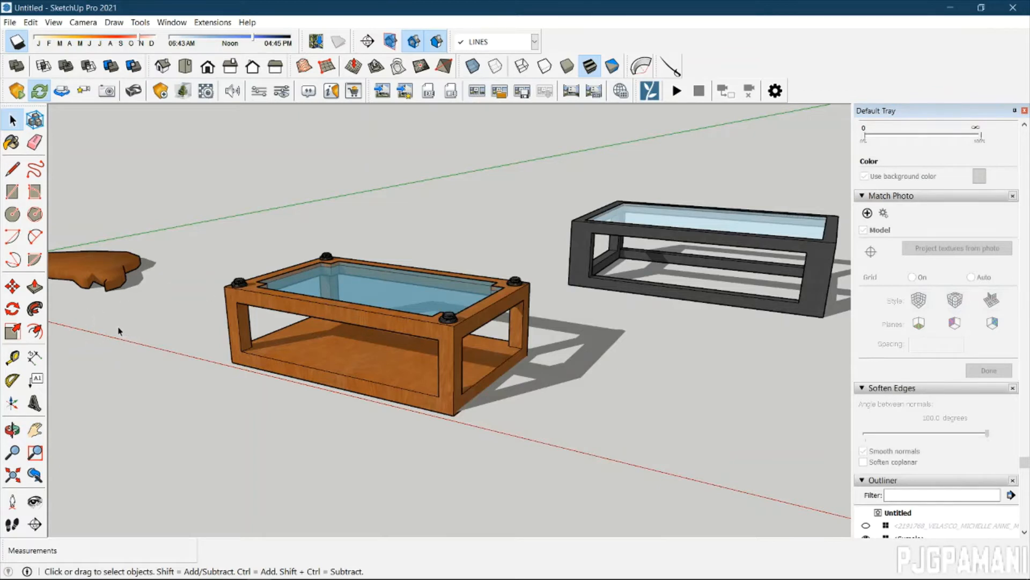
click(13, 24)
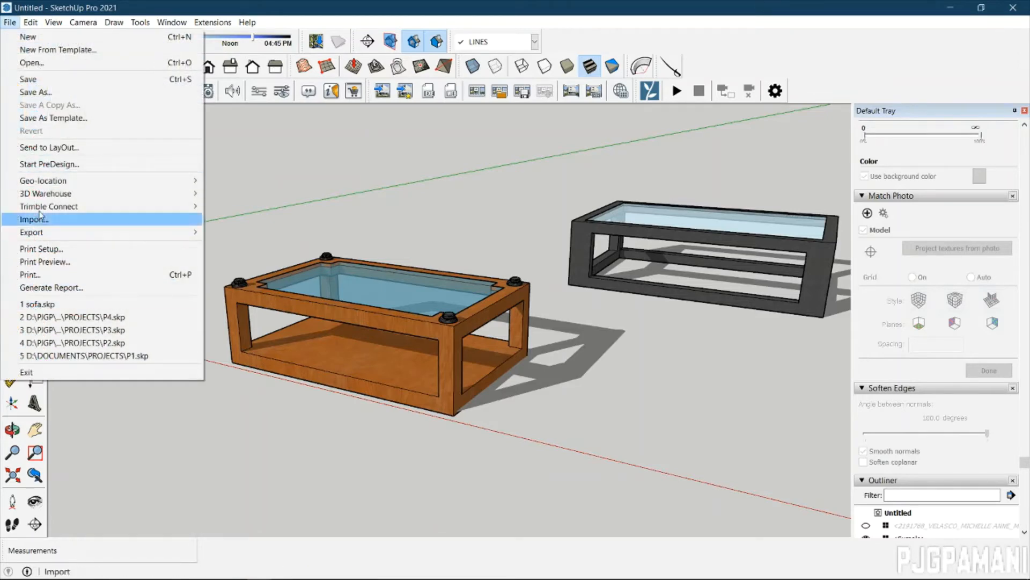
mouse_move(47, 202)
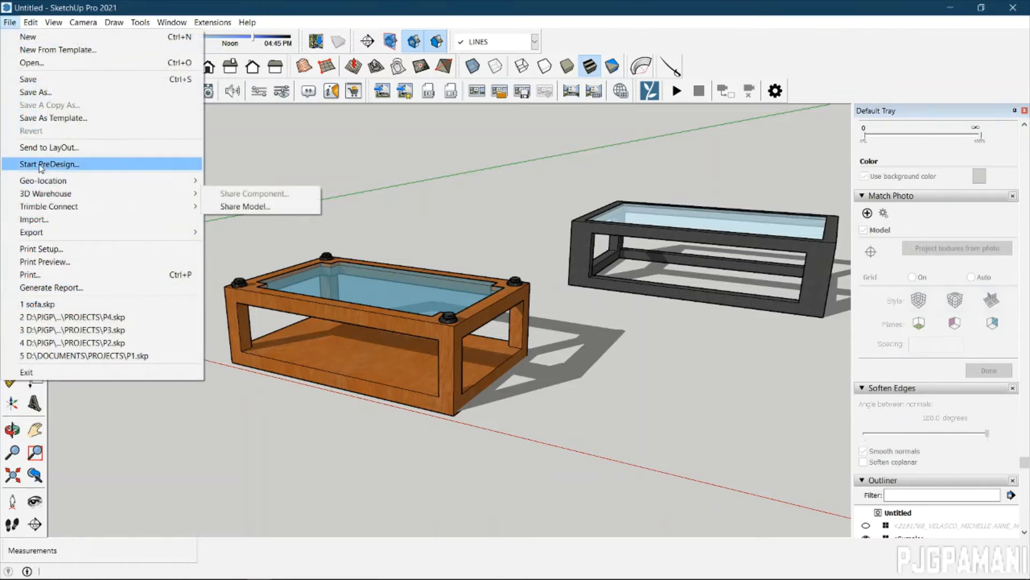
click(315, 116)
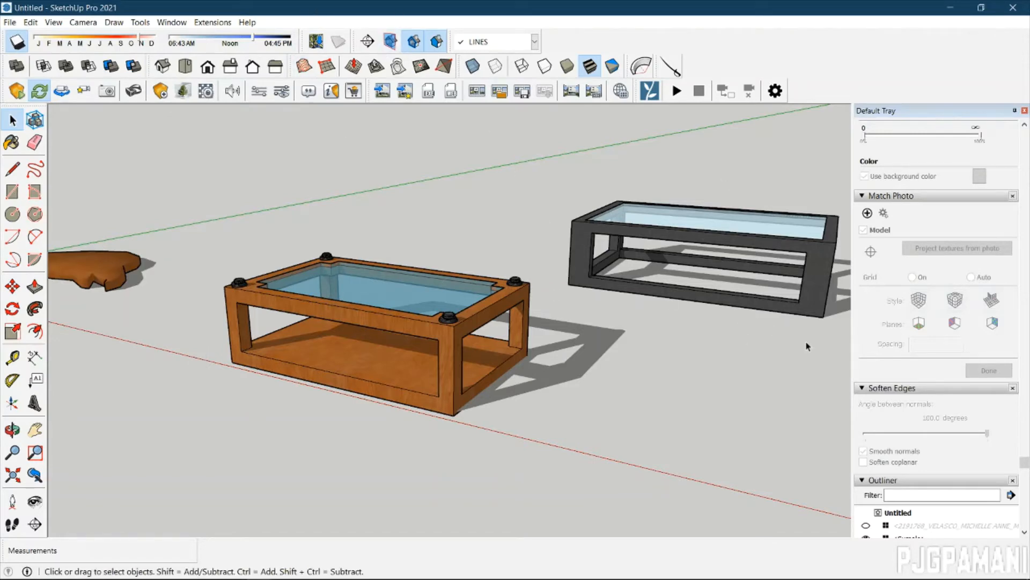
middle_drag(808, 346, 404, 340)
scroll(404, 340, down, 2)
scroll(295, 299, up, 1)
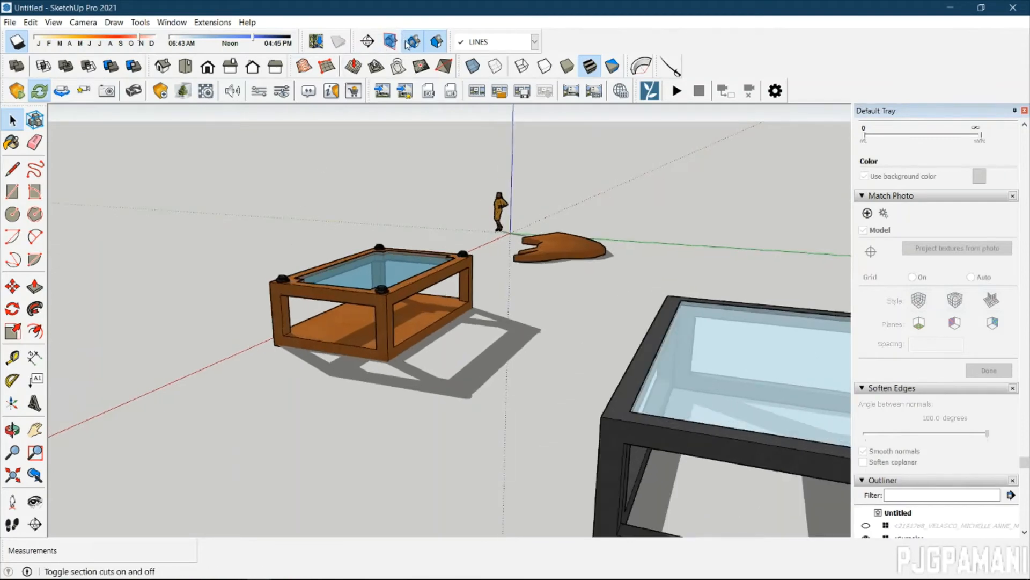
middle_drag(299, 219, 406, 325)
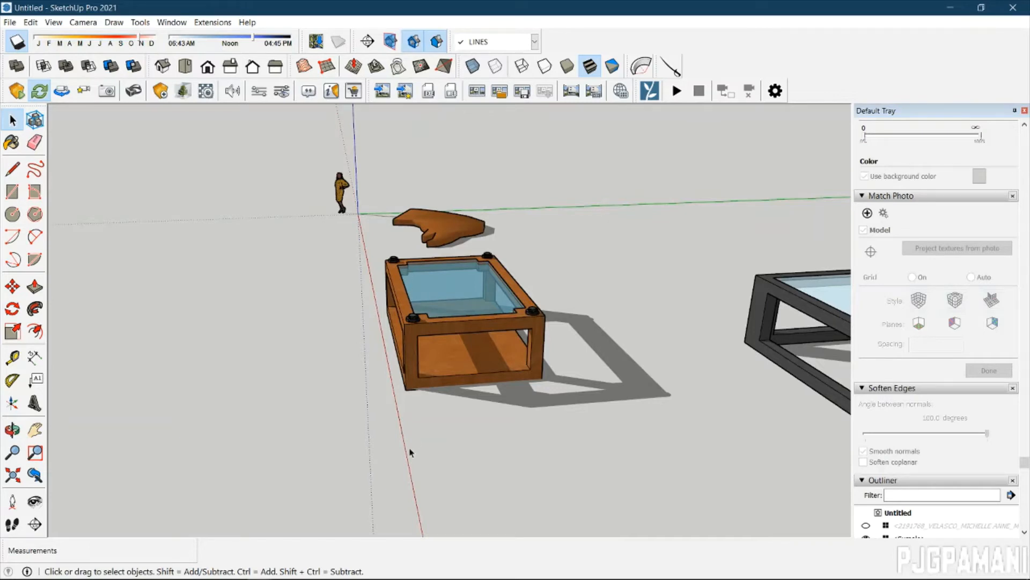
scroll(463, 327, up, 1)
middle_drag(463, 327, 699, 361)
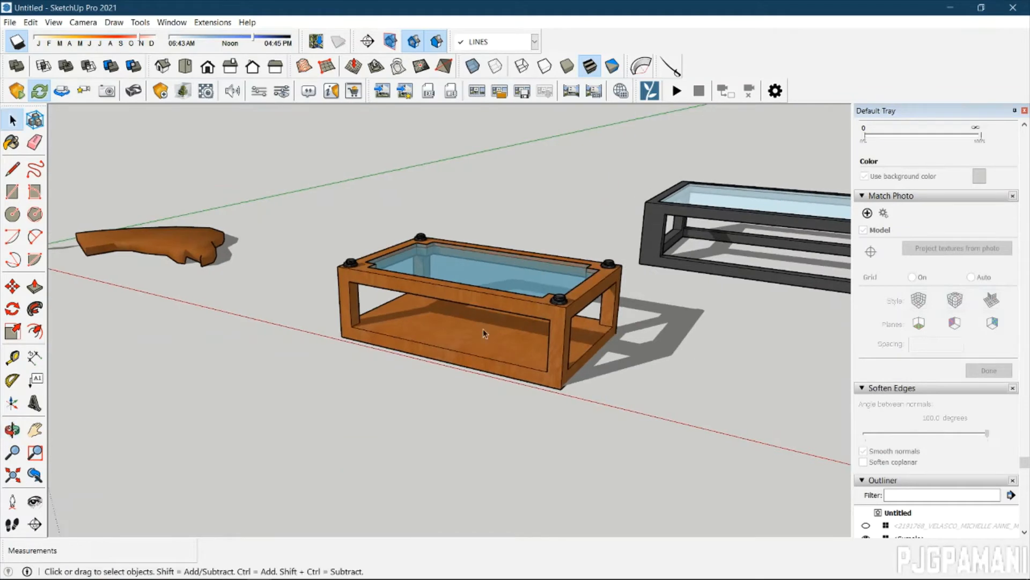
middle_drag(383, 322, 514, 301)
scroll(514, 302, up, 2)
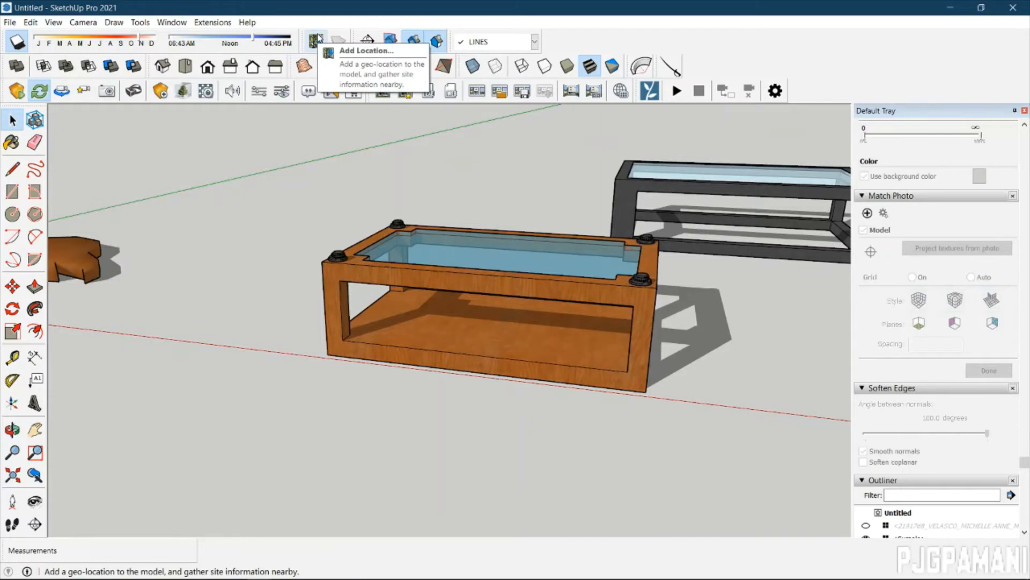
Turn on the display of section planes and turn off section cuts and section fill.
click(414, 43)
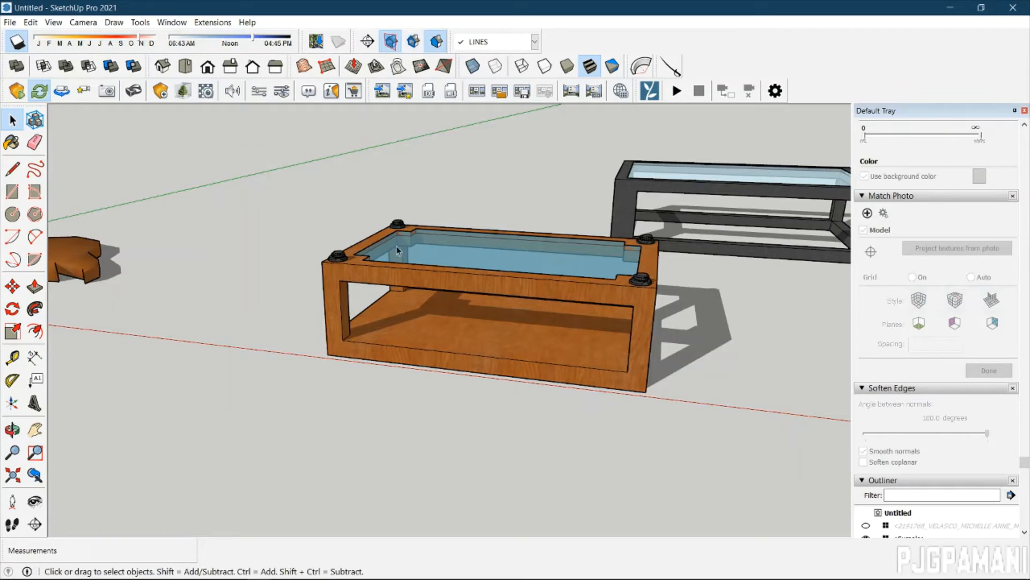
click(390, 41)
middle_drag(416, 250, 443, 286)
click(442, 286)
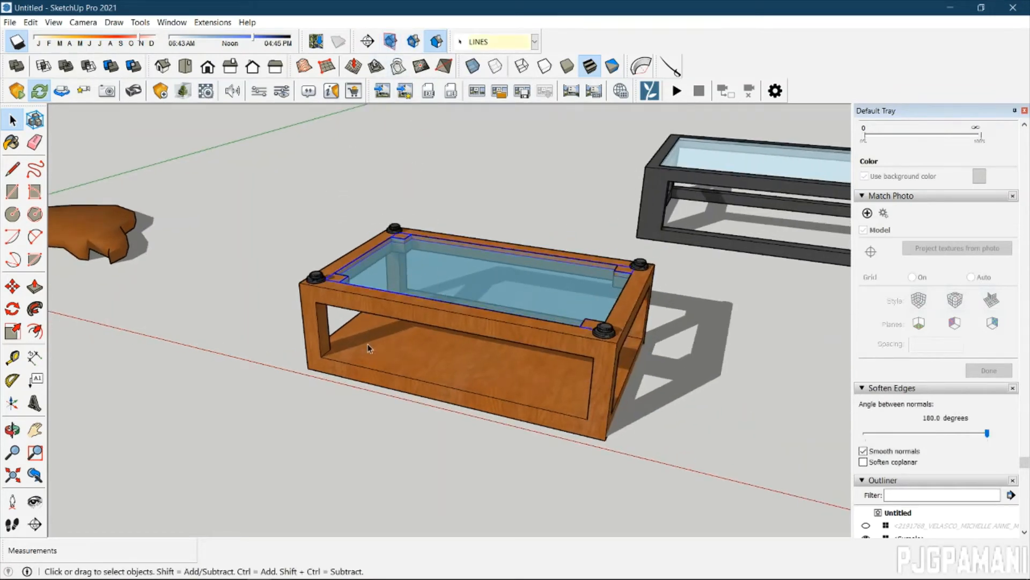
click(392, 313)
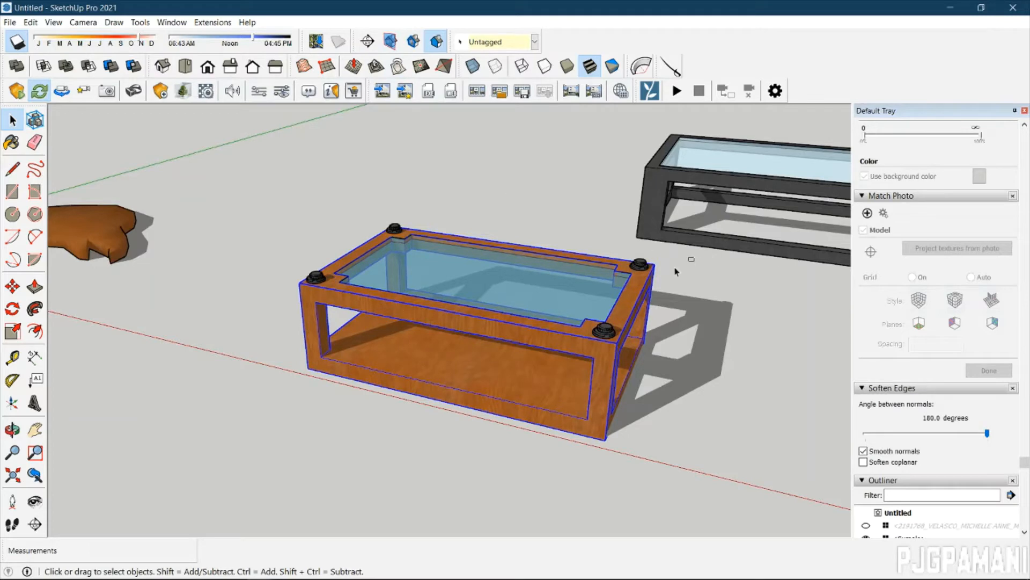
drag(245, 457, 246, 456)
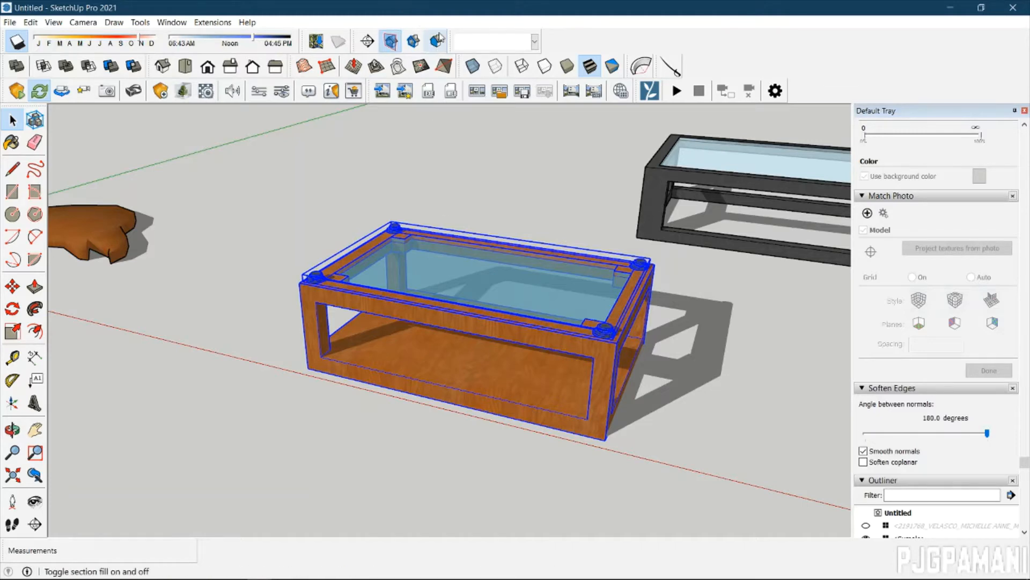
Leave the selected table unscaled and turn section cuts back on.
key(s)
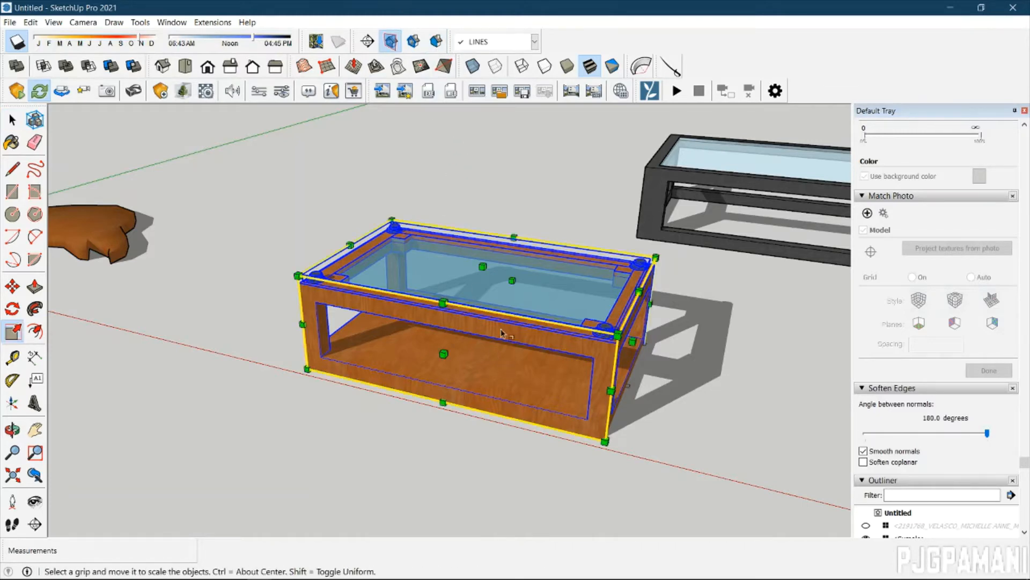
scroll(501, 328, up, 4)
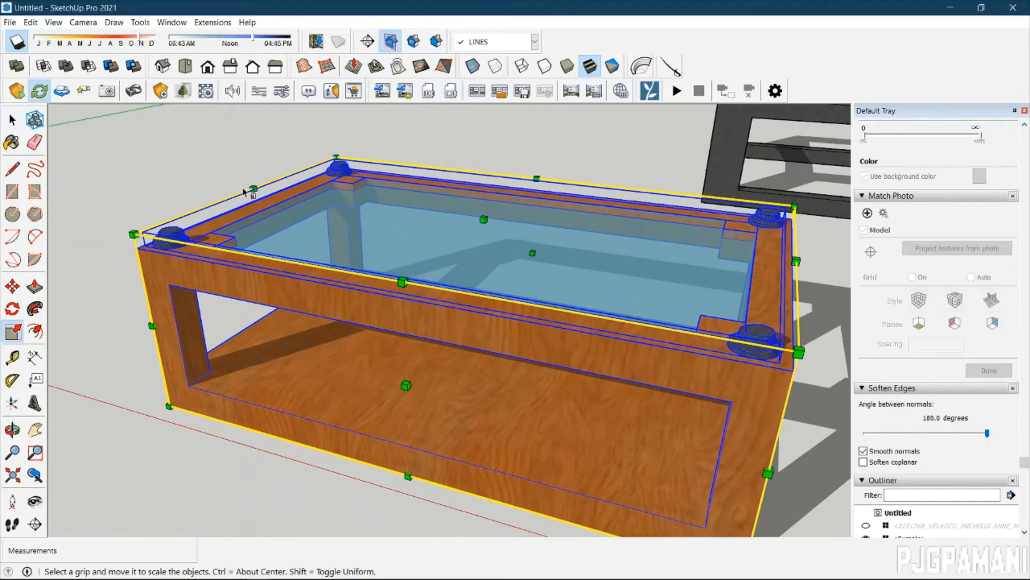
key(Escape)
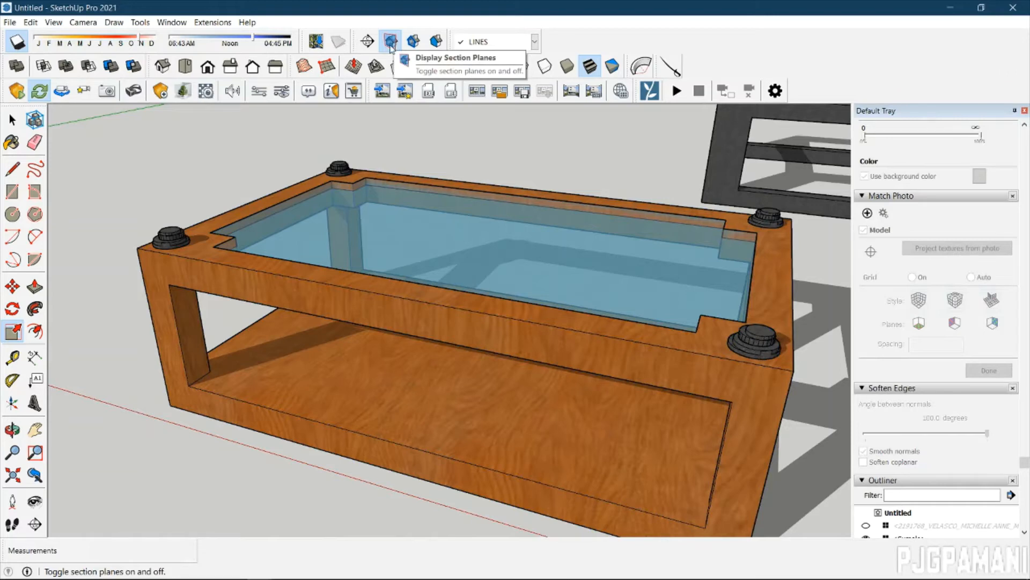
click(390, 43)
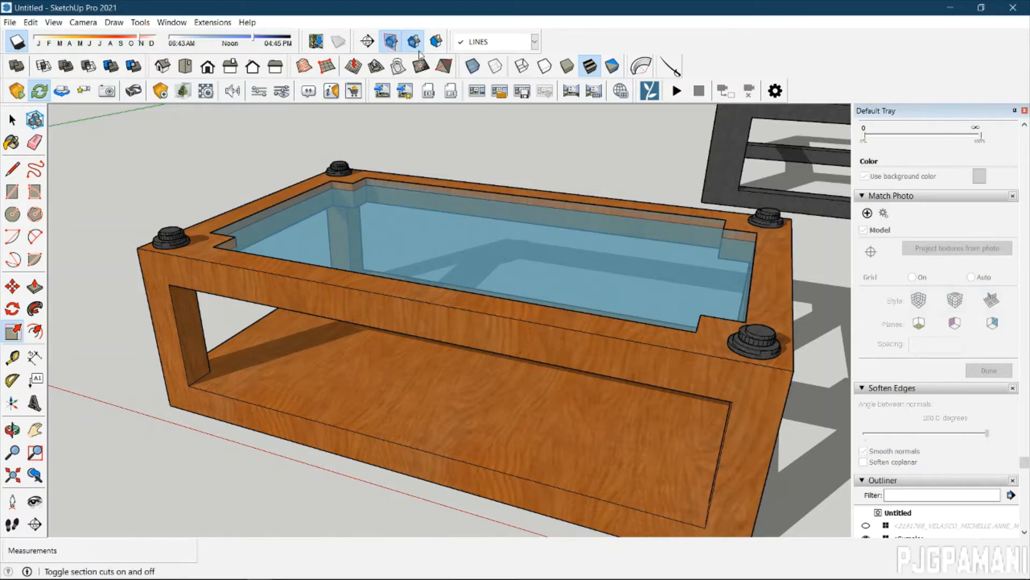
middle_drag(724, 357, 492, 309)
click(492, 309)
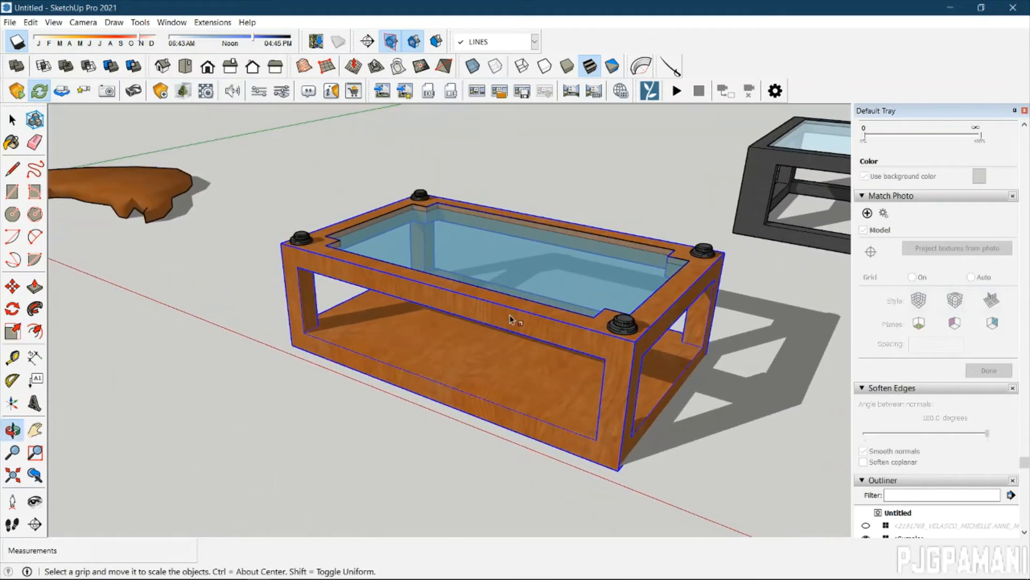
scroll(518, 283, up, 3)
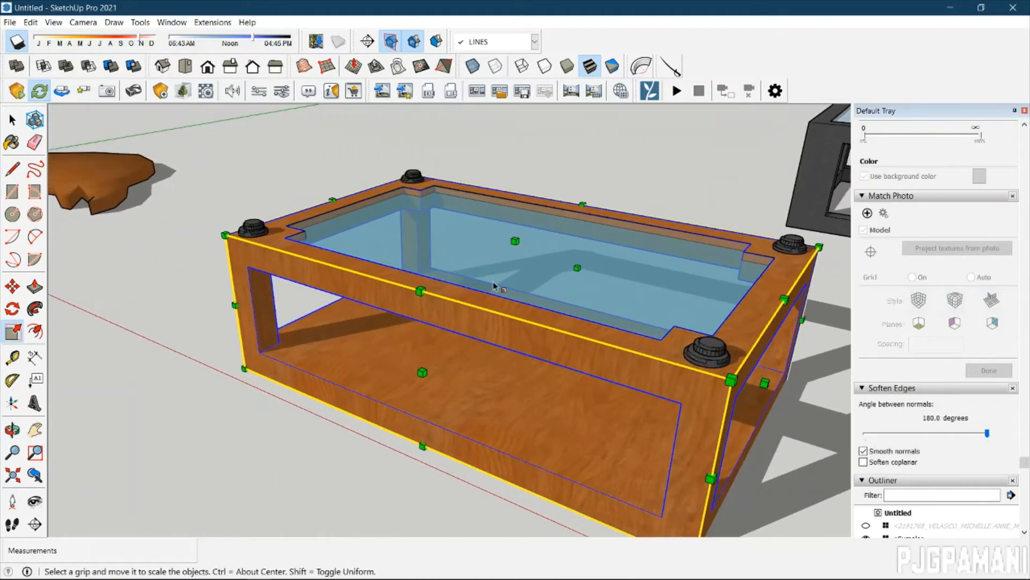
drag(429, 296, 405, 301)
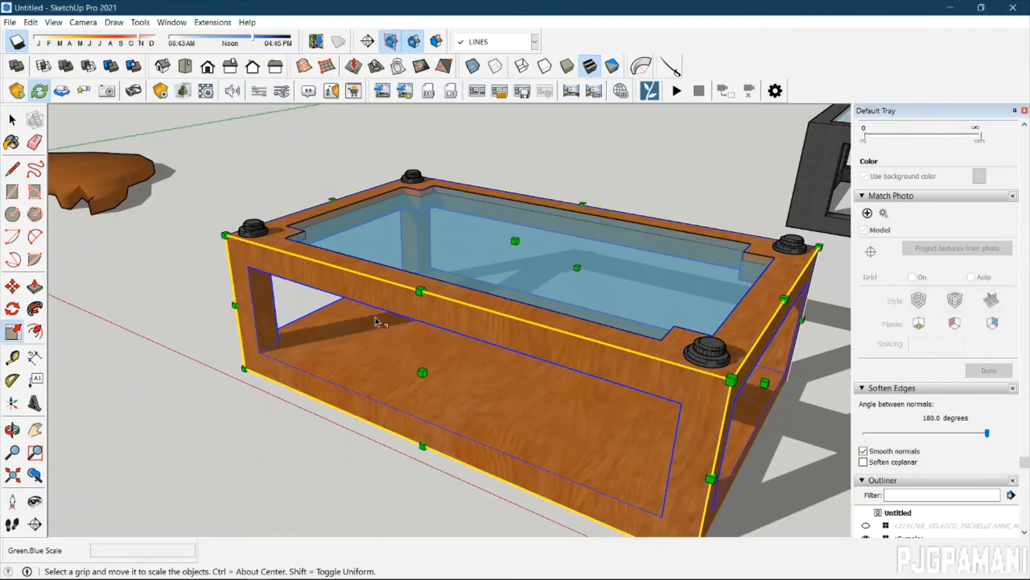
key(space)
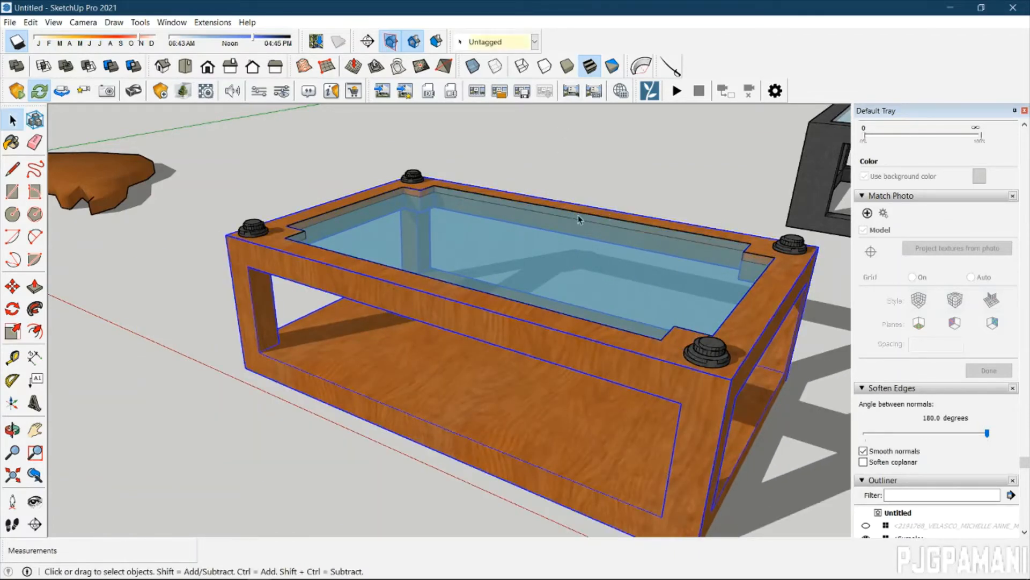
key(s)
key(ctrl+t)
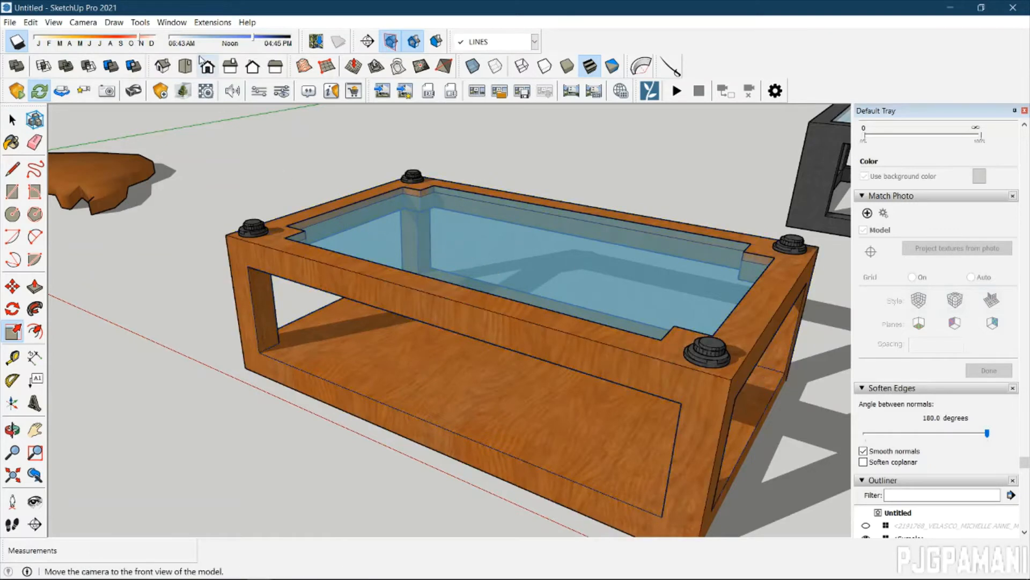
Place a section plane on the wooden table's long front face, naming it S1 with symbol 1.
click(139, 23)
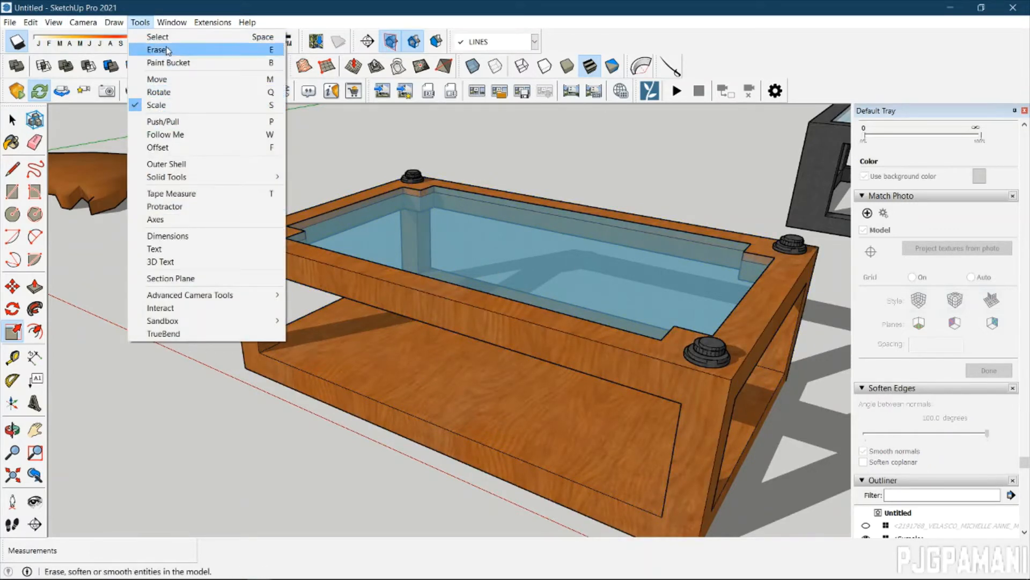
click(172, 278)
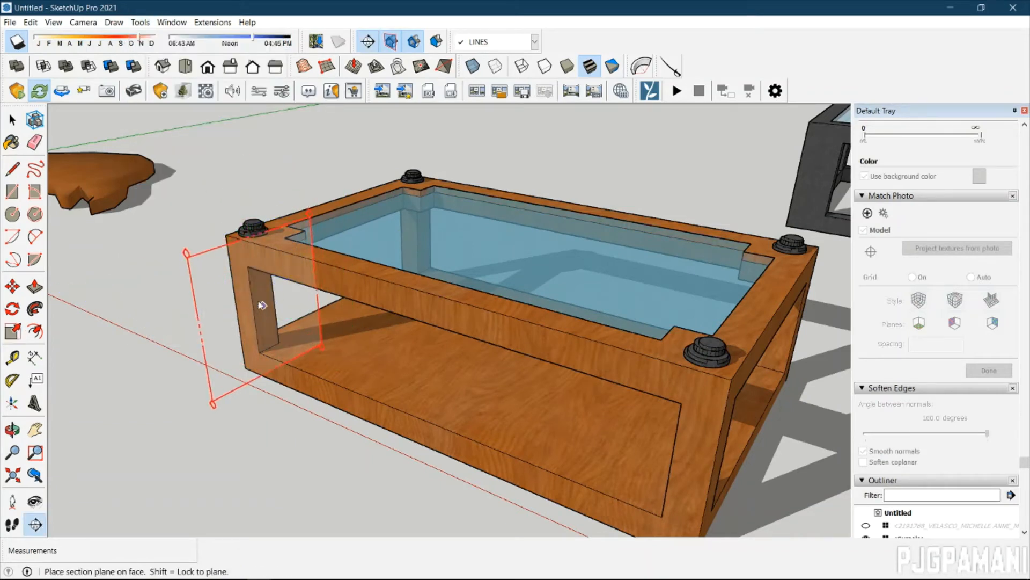
click(139, 22)
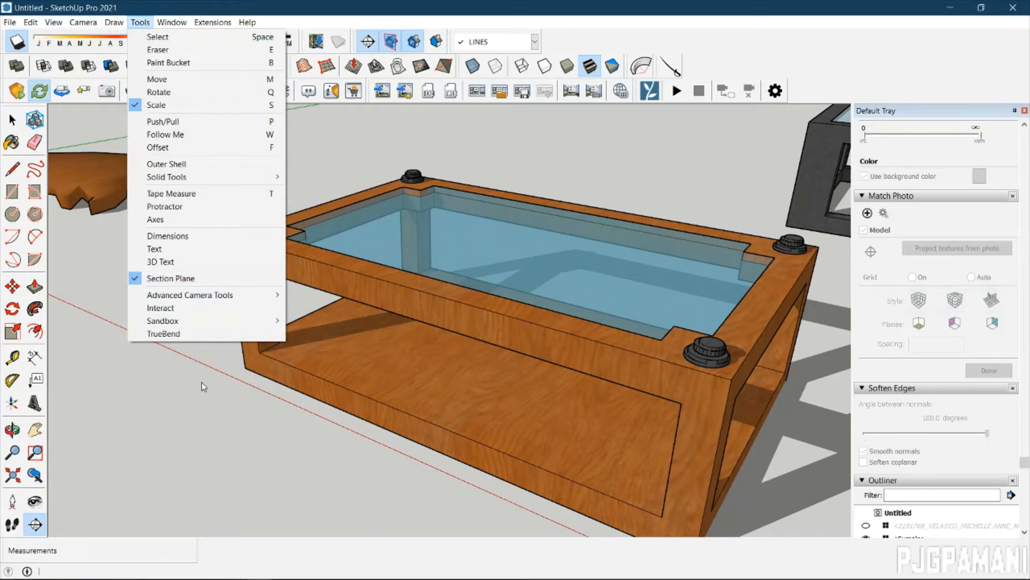
click(148, 23)
click(150, 23)
click(199, 279)
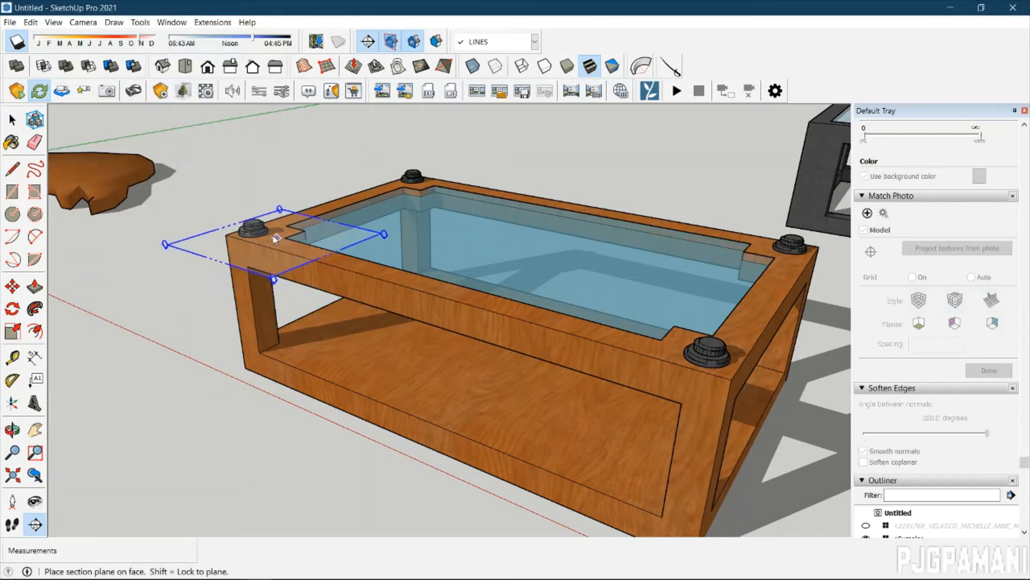
click(714, 371)
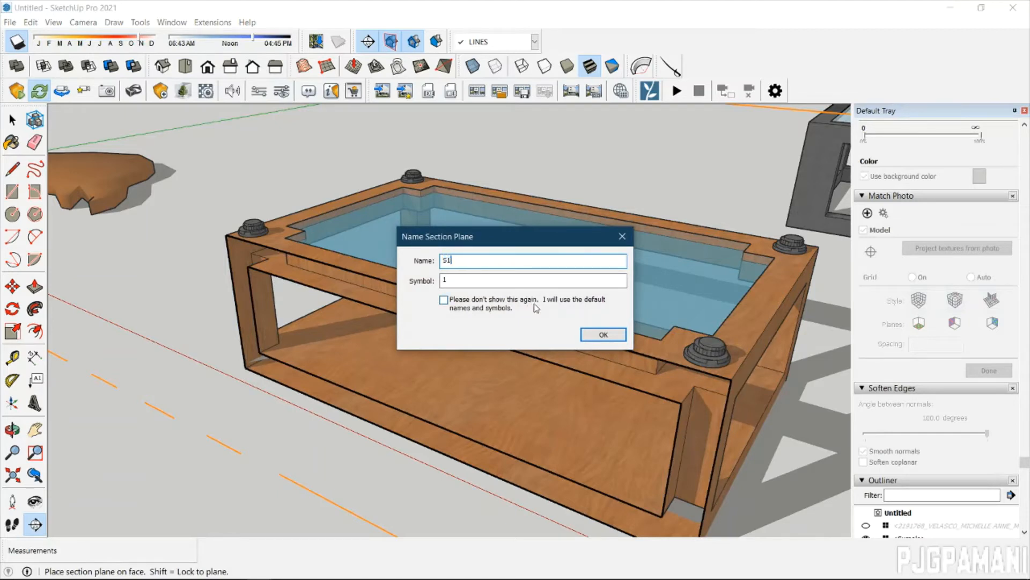
click(603, 335)
Try to scale the section plane on the wooden table's front face by its grip.
key(s)
middle_drag(700, 421, 716, 396)
scroll(452, 324, up, 2)
scroll(384, 279, down, 6)
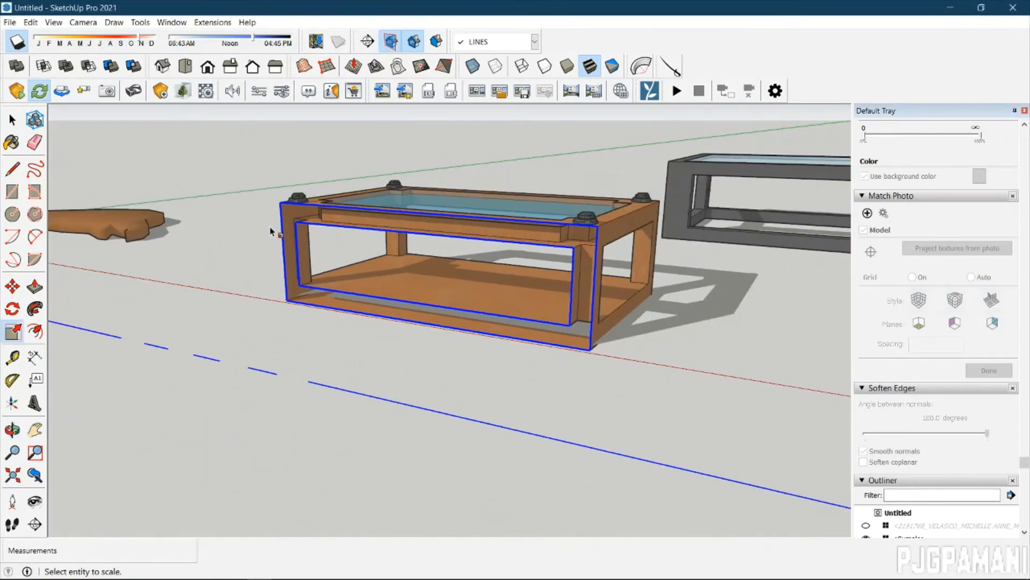
scroll(536, 156, up, 5)
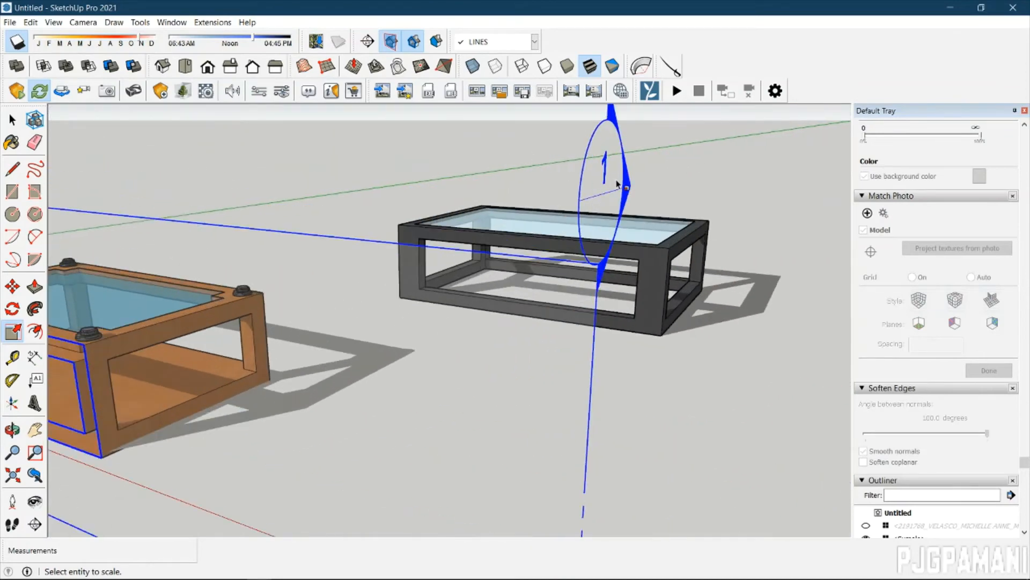
scroll(598, 175, up, 2)
scroll(745, 241, down, 4)
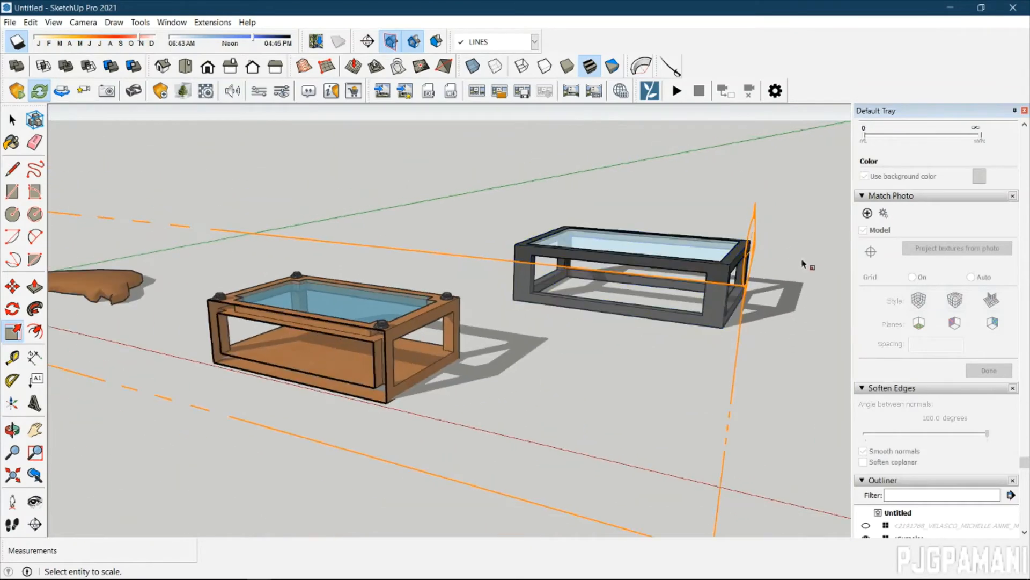
middle_drag(803, 261, 591, 278)
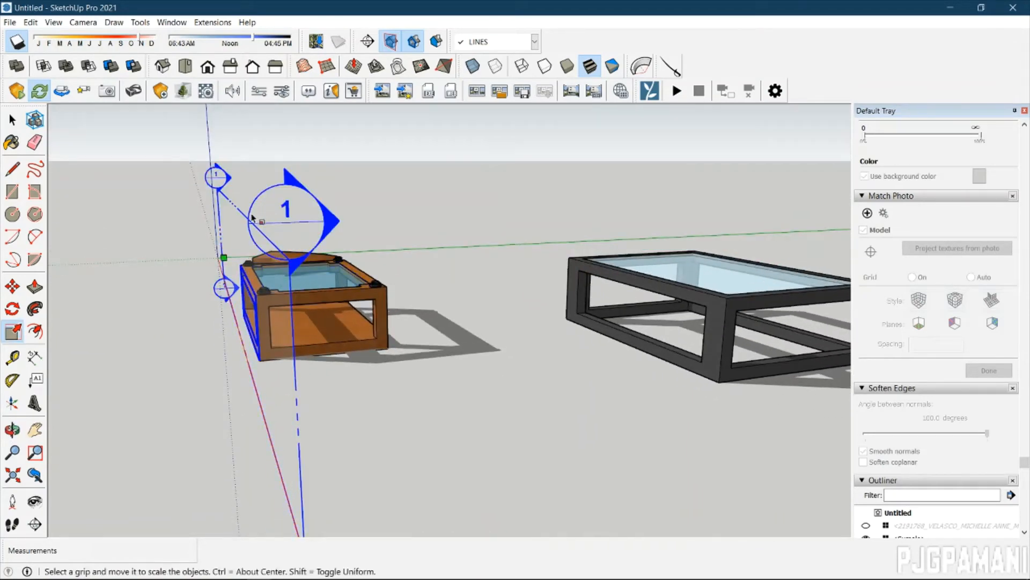
click(224, 258)
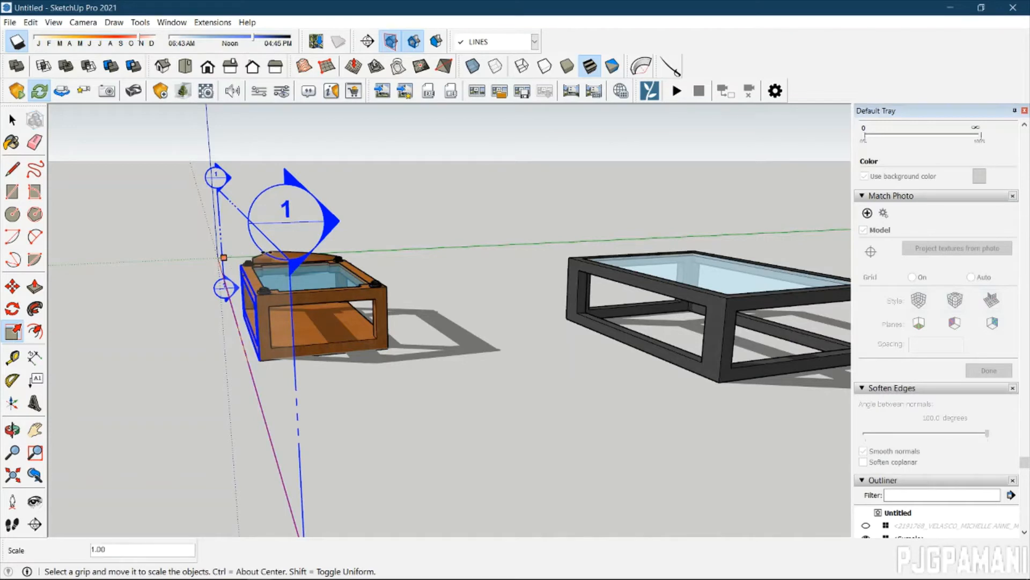
Move the section plane about 1739 mm along the green axis so it cuts lengthwise through the wooden table.
key(m)
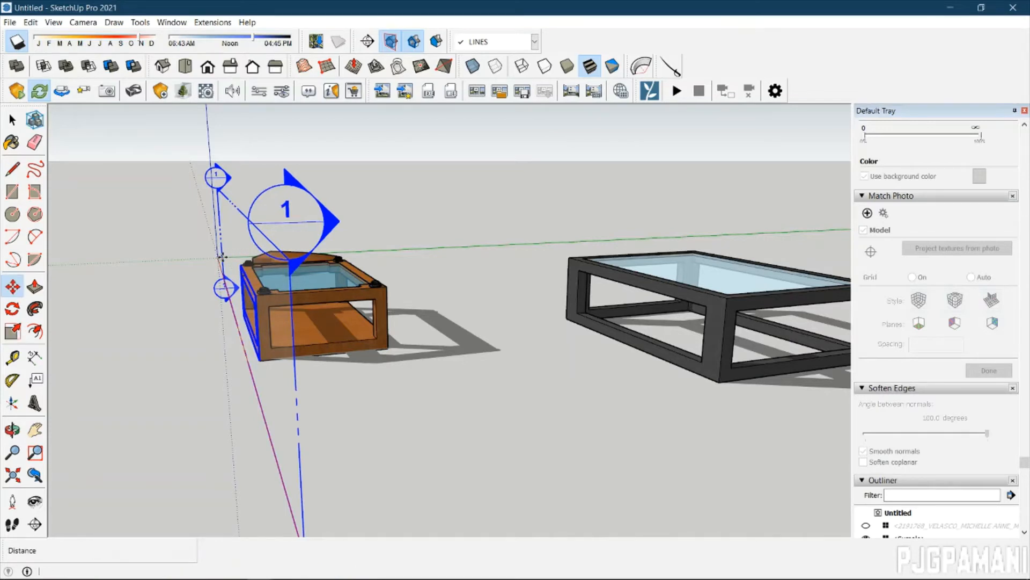
click(222, 257)
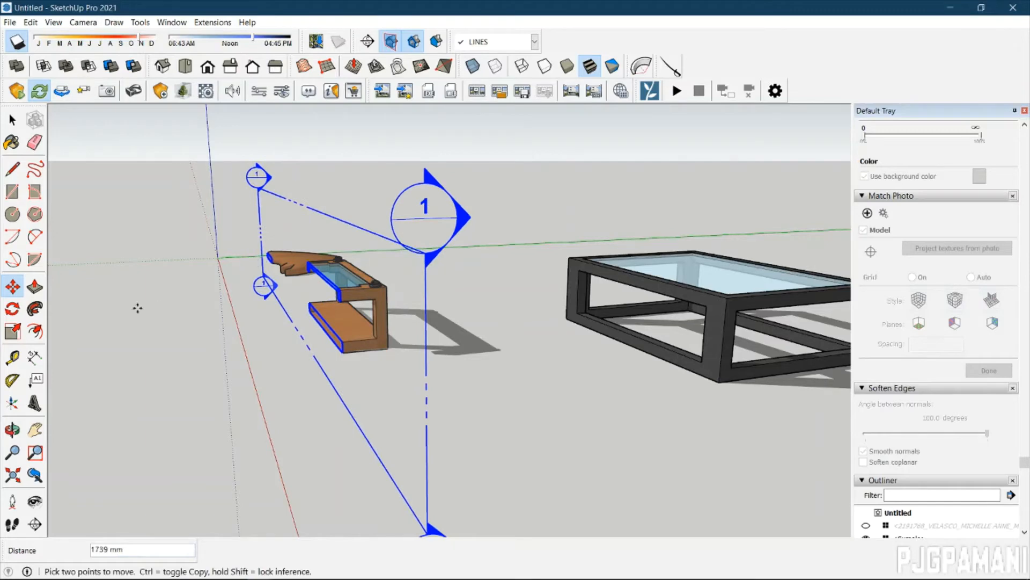
middle_drag(138, 308, 235, 408)
scroll(396, 311, up, 1)
scroll(452, 286, up, 5)
scroll(179, 346, down, 5)
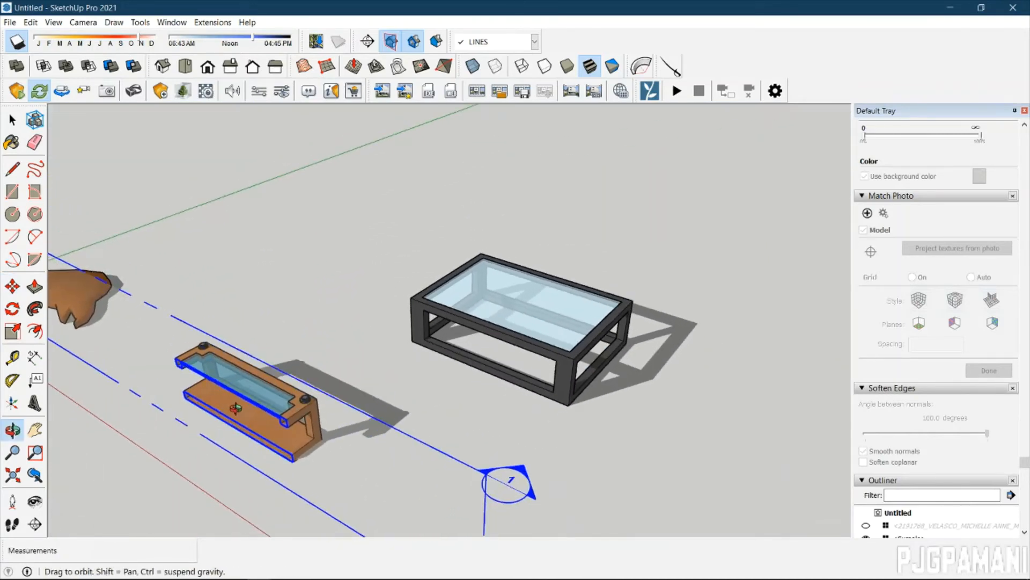
Rotate the section plane about the vertical axis by roughly 230 degrees so it cuts across the wooden table.
key(q)
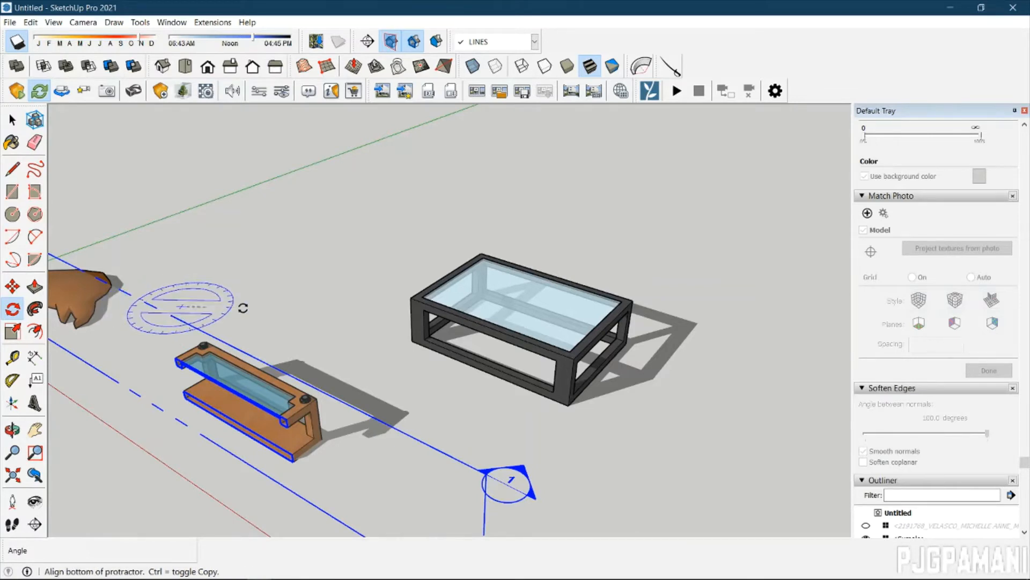
click(277, 354)
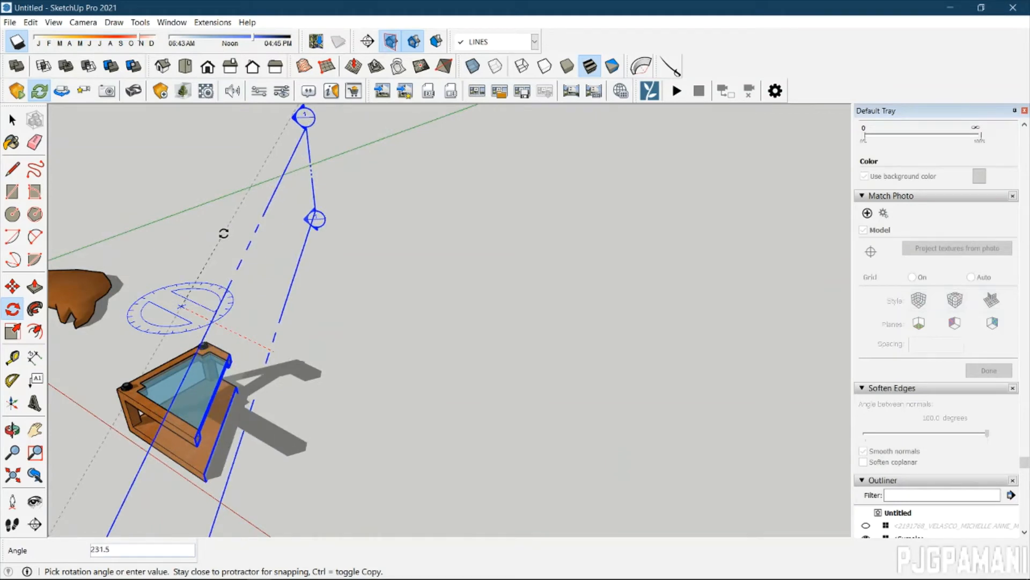
click(225, 252)
middle_drag(345, 442, 102, 307)
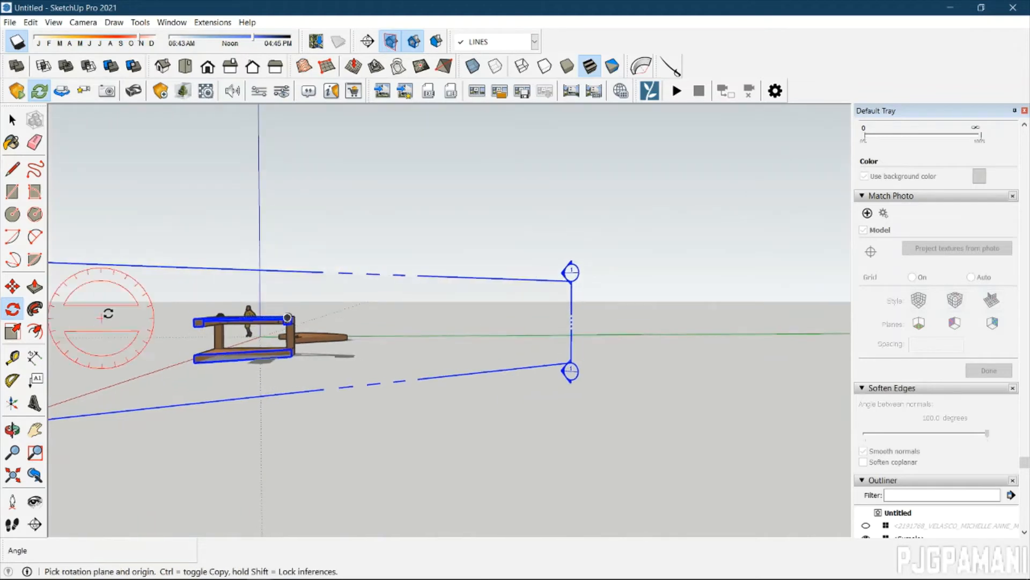
scroll(216, 317, up, 3)
scroll(216, 317, up, 3)
scroll(210, 378, down, 3)
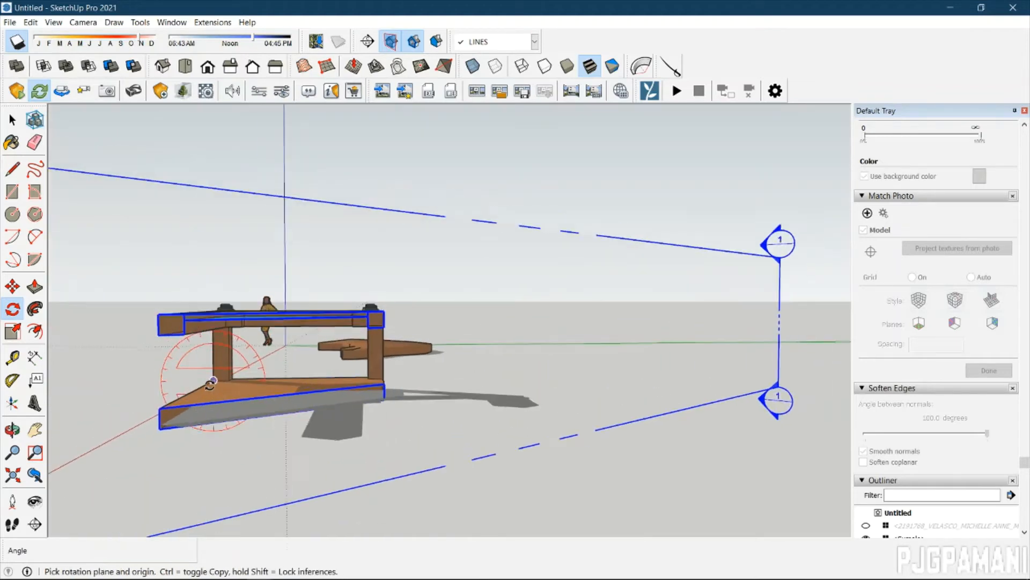
scroll(157, 274, down, 1)
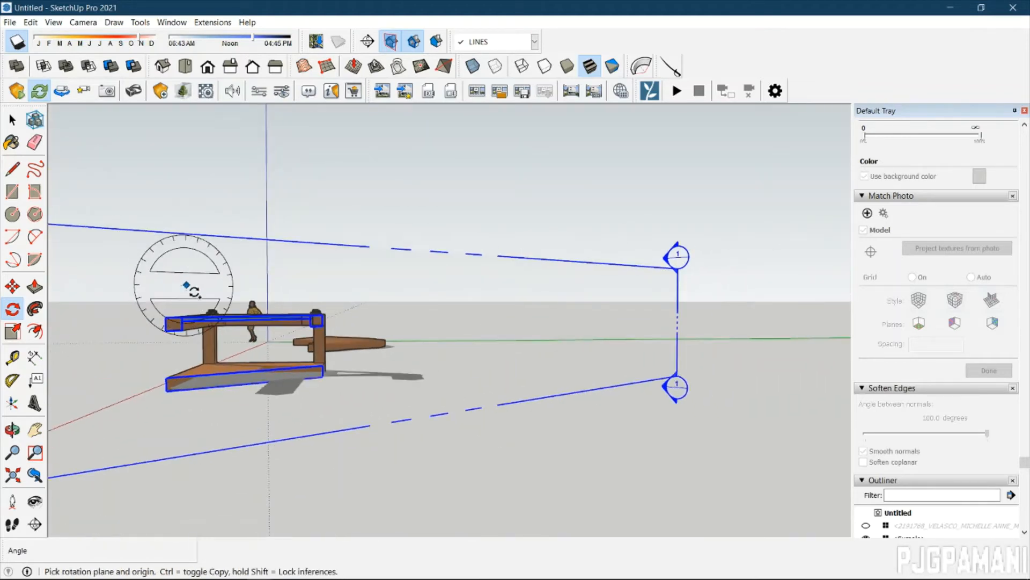
Undo the section plane's rotation, move and placement, restoring the uncut tables.
key(ctrl+z)
key(ctrl+z)
scroll(246, 323, down, 3)
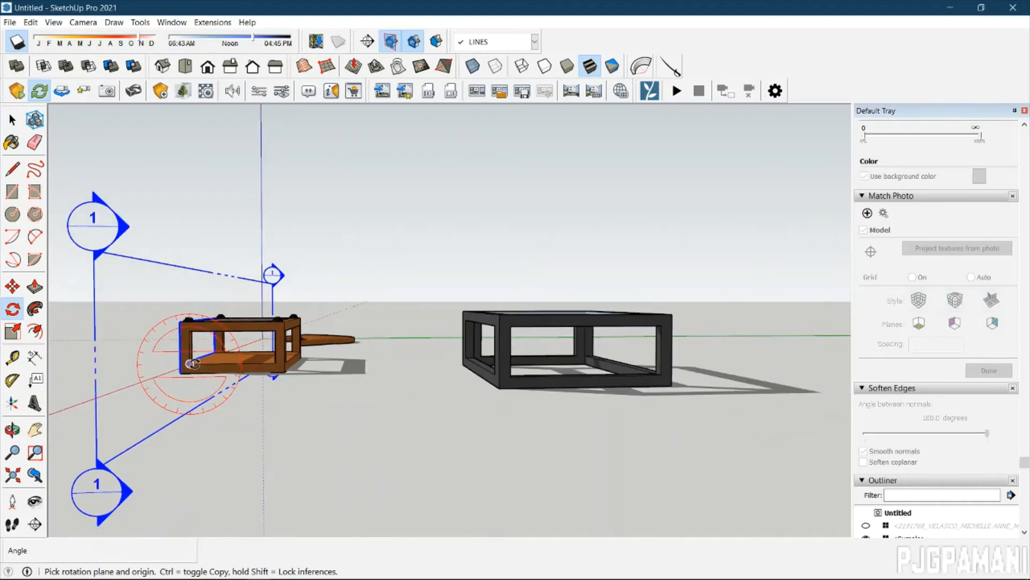
key(ctrl+z)
scroll(190, 364, down, 3)
key(space)
middle_drag(189, 384, 444, 444)
scroll(398, 352, up, 4)
scroll(391, 357, down, 1)
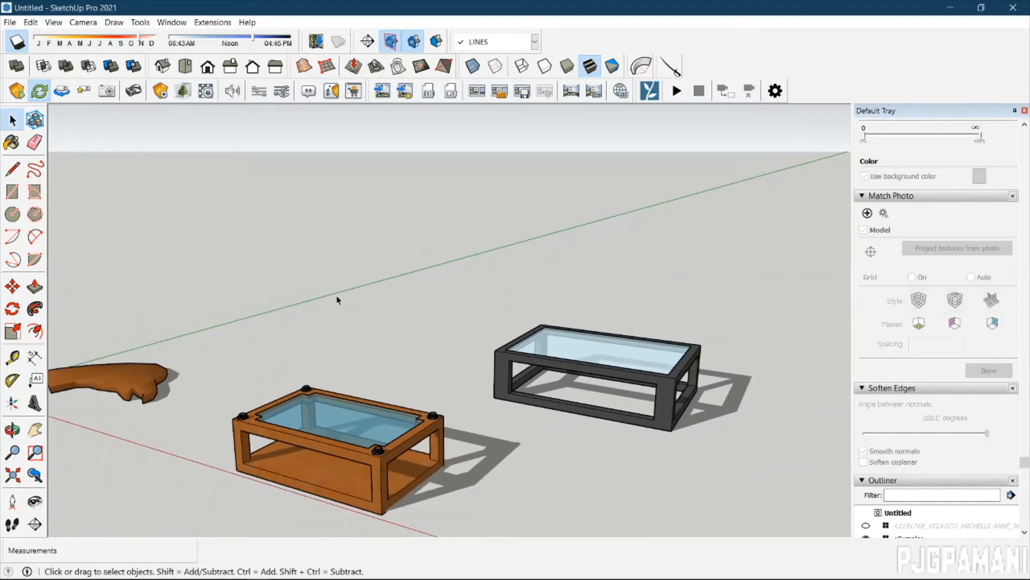
scroll(337, 299, down, 1)
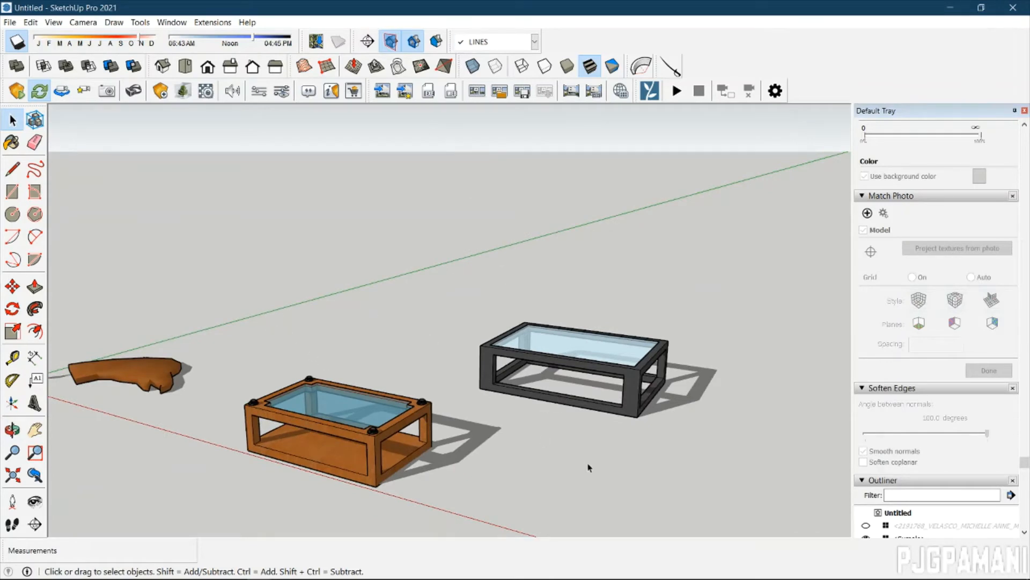
Turn on the X-ray face style and view the wooden table's frame through its transparent faces.
click(474, 68)
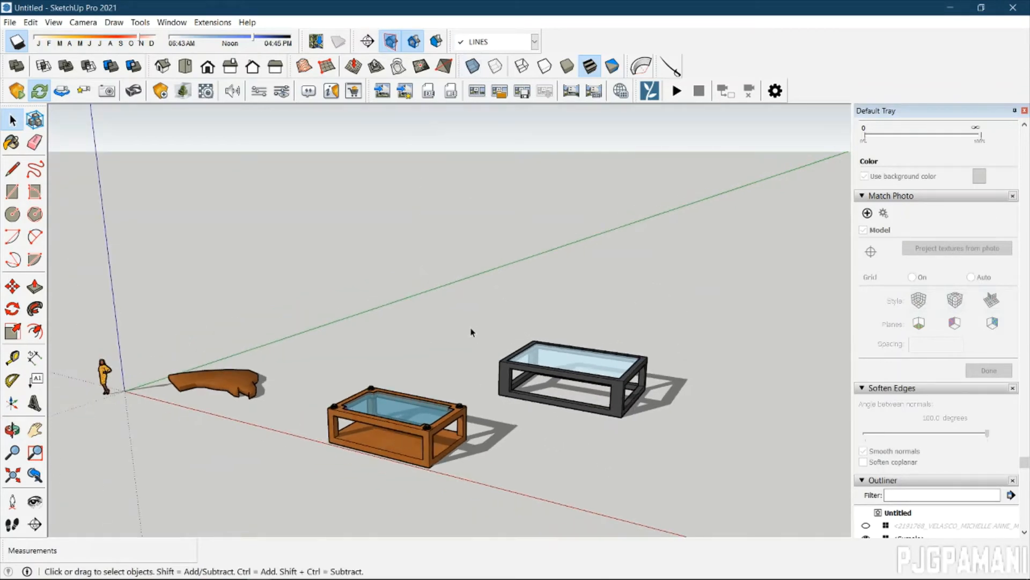
scroll(362, 457, up, 5)
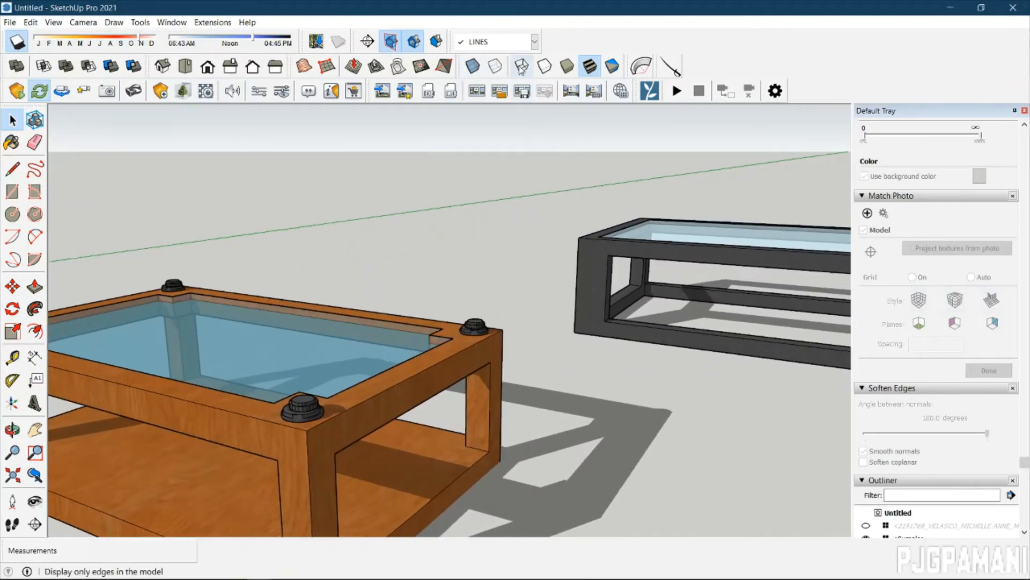
click(474, 67)
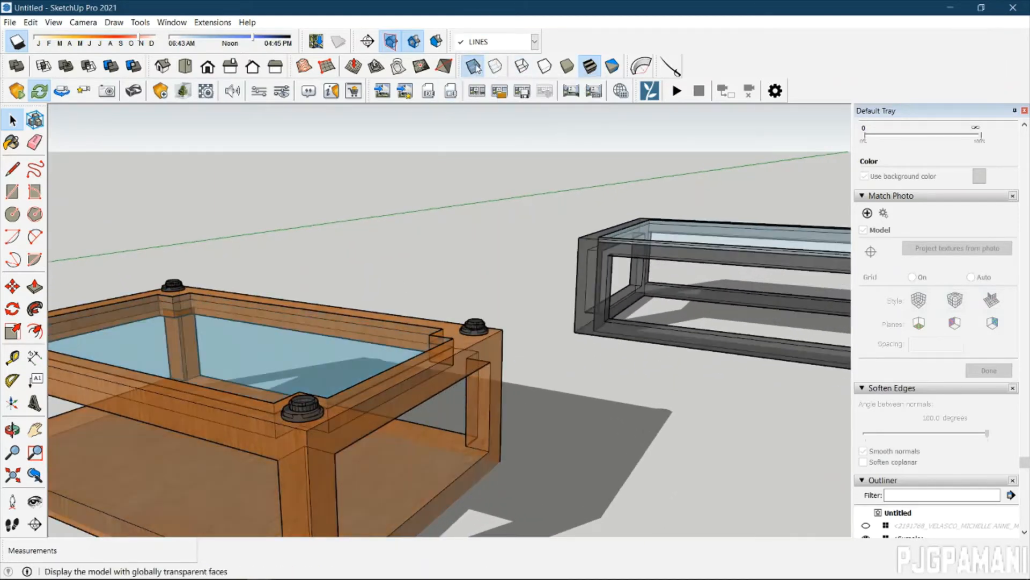
scroll(391, 361, down, 4)
scroll(191, 446, up, 6)
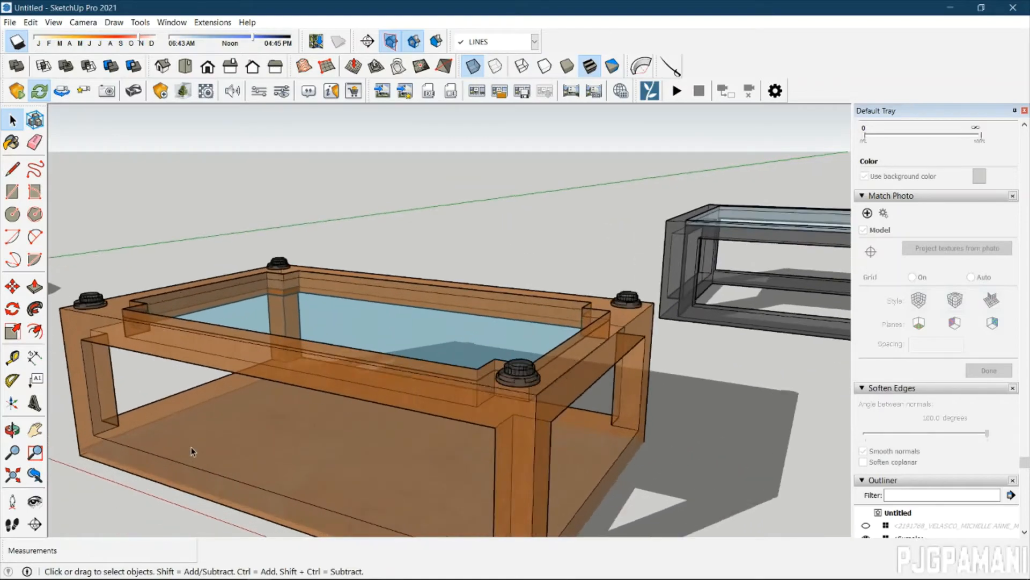
middle_drag(111, 330, 487, 81)
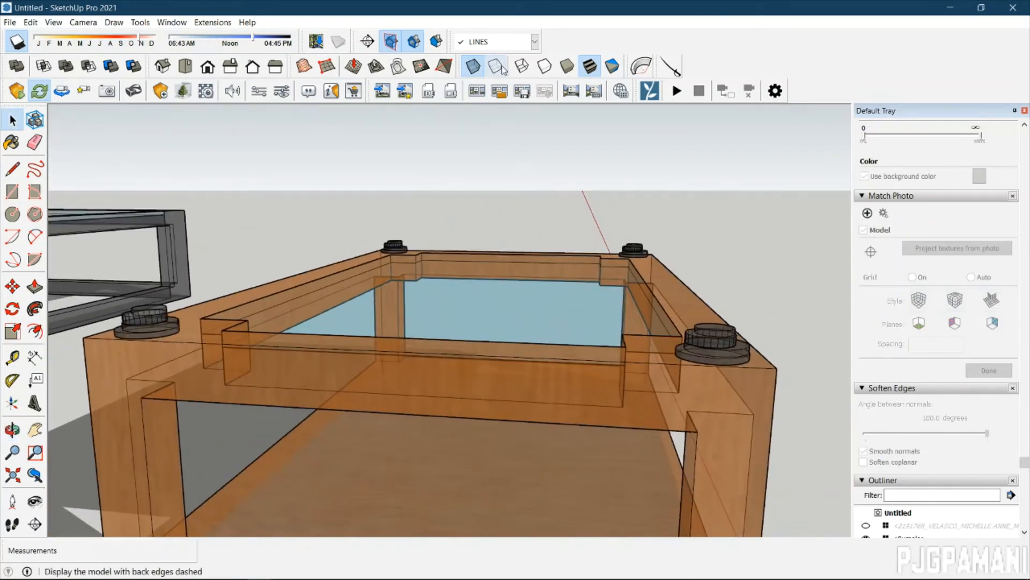
Switch the display to Back Edges so the wooden table's hidden edges are drawn dashed.
click(502, 68)
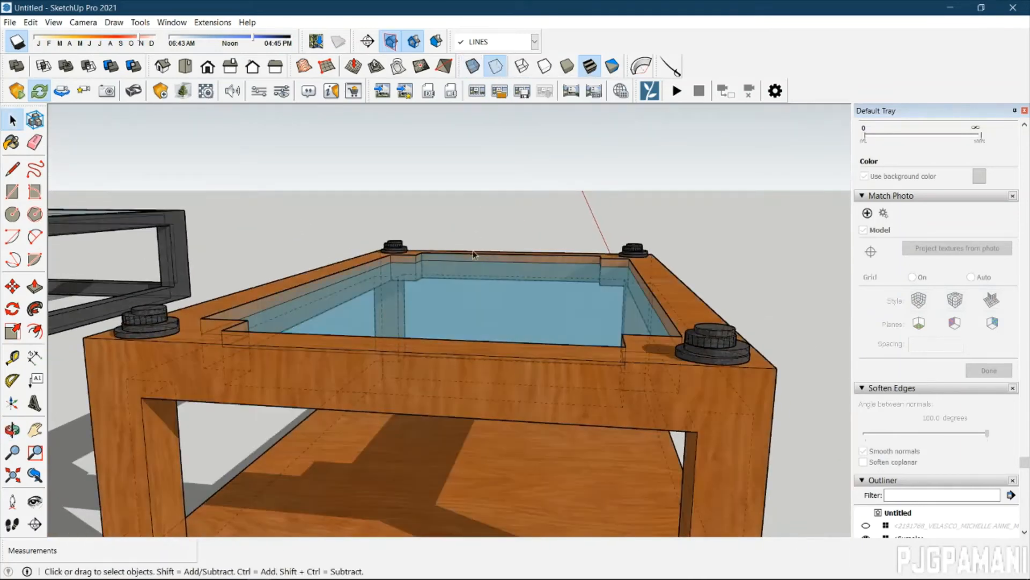
middle_drag(698, 269, 570, 548)
scroll(478, 212, up, 4)
scroll(500, 197, up, 3)
scroll(530, 182, down, 6)
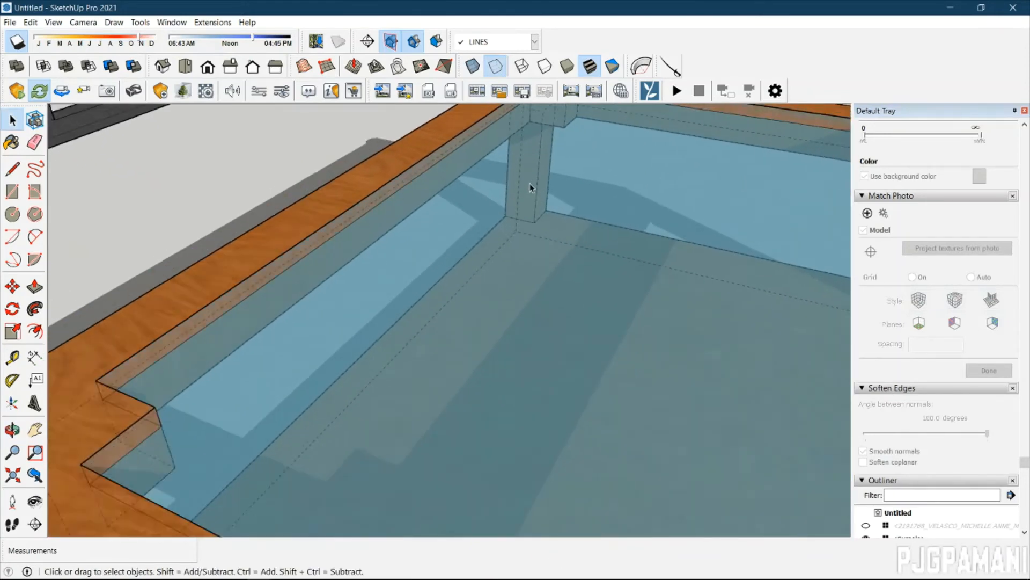
Examine the dashed hidden edges around the wooden table's glass top, corner notches and legs.
scroll(508, 145, up, 2)
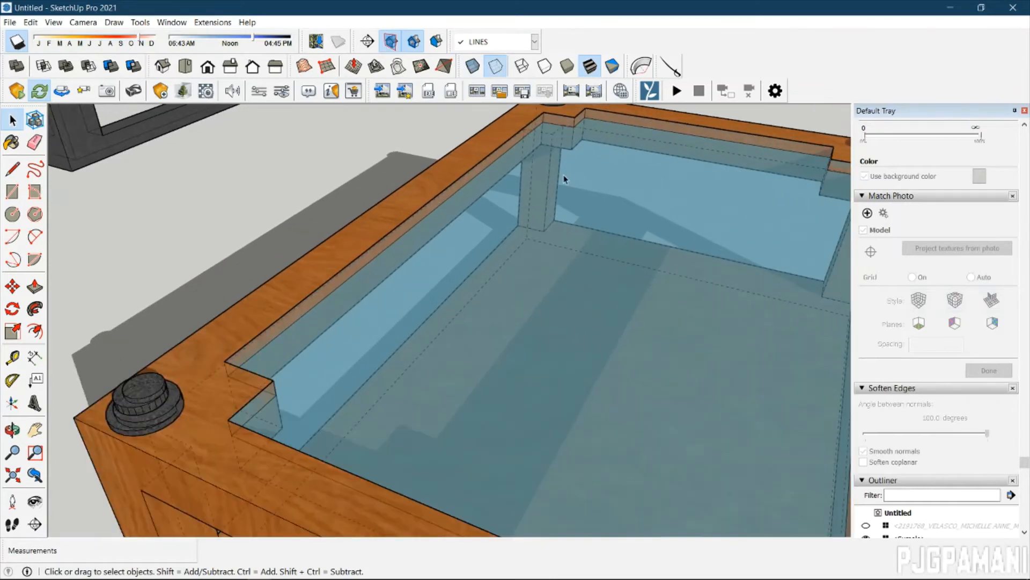
scroll(565, 179, down, 4)
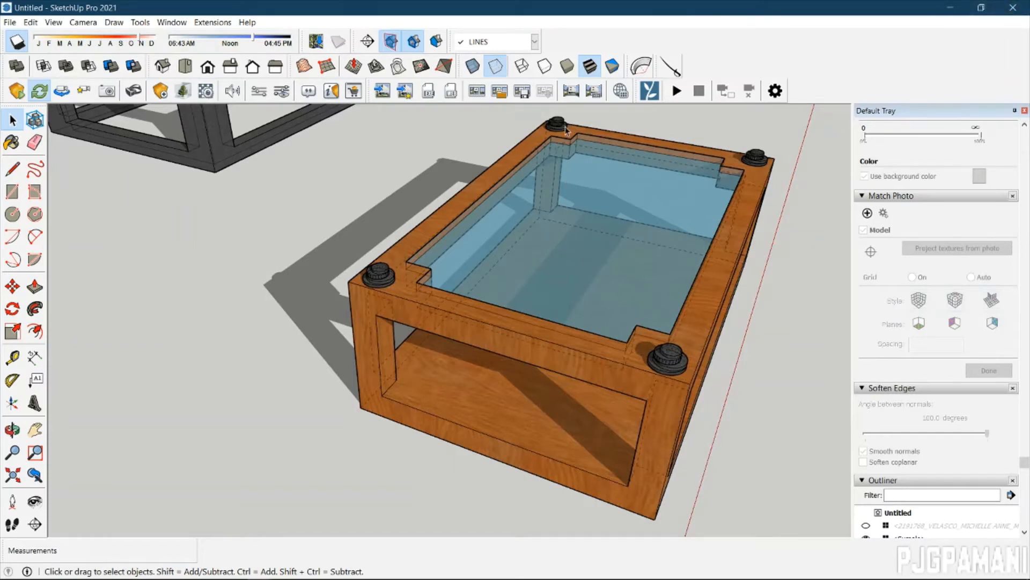
scroll(624, 256, up, 5)
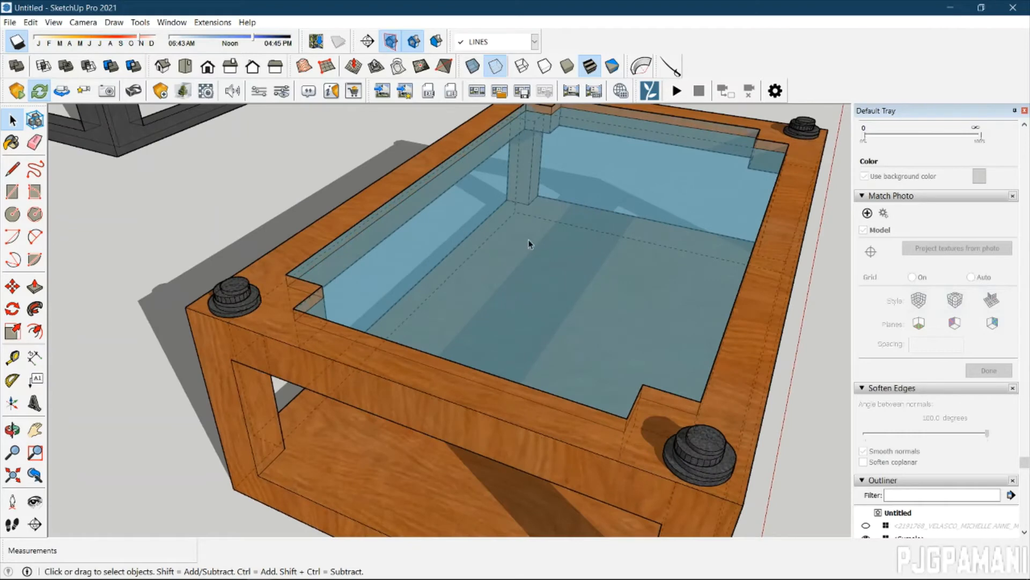
scroll(513, 157, up, 4)
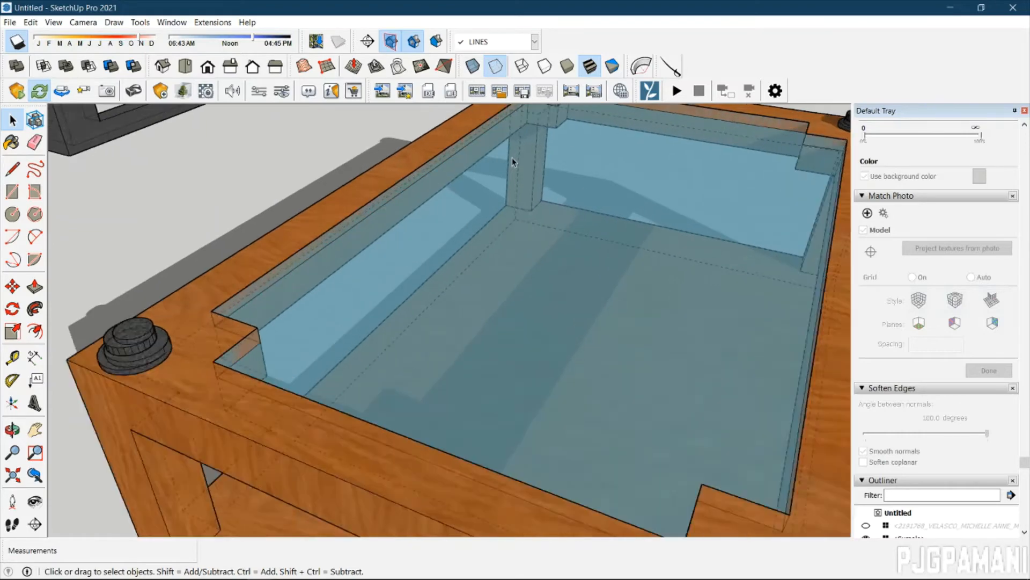
scroll(513, 161, down, 4)
scroll(405, 242, down, 1)
scroll(405, 242, up, 8)
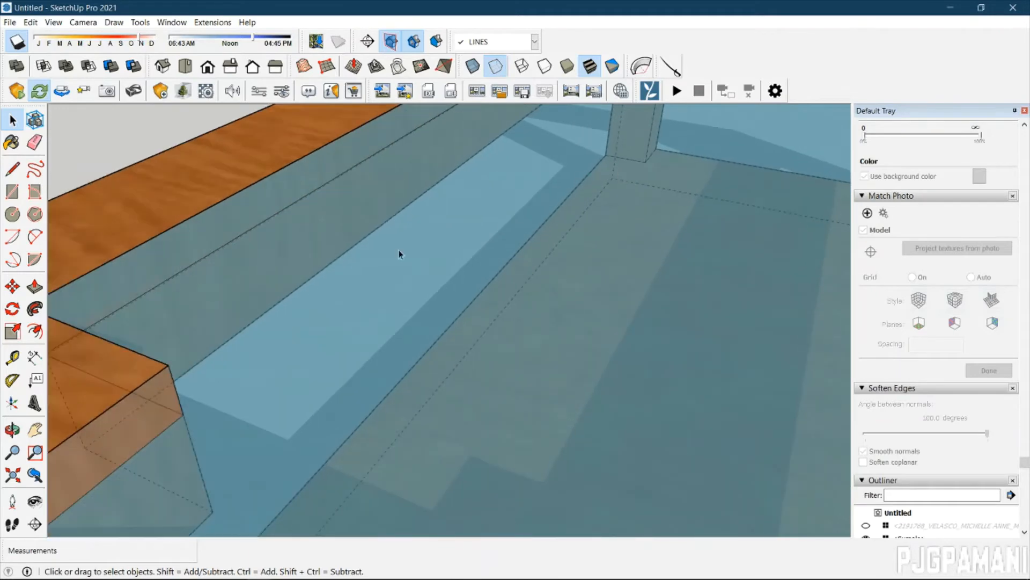
scroll(619, 222, down, 5)
scroll(621, 218, down, 2)
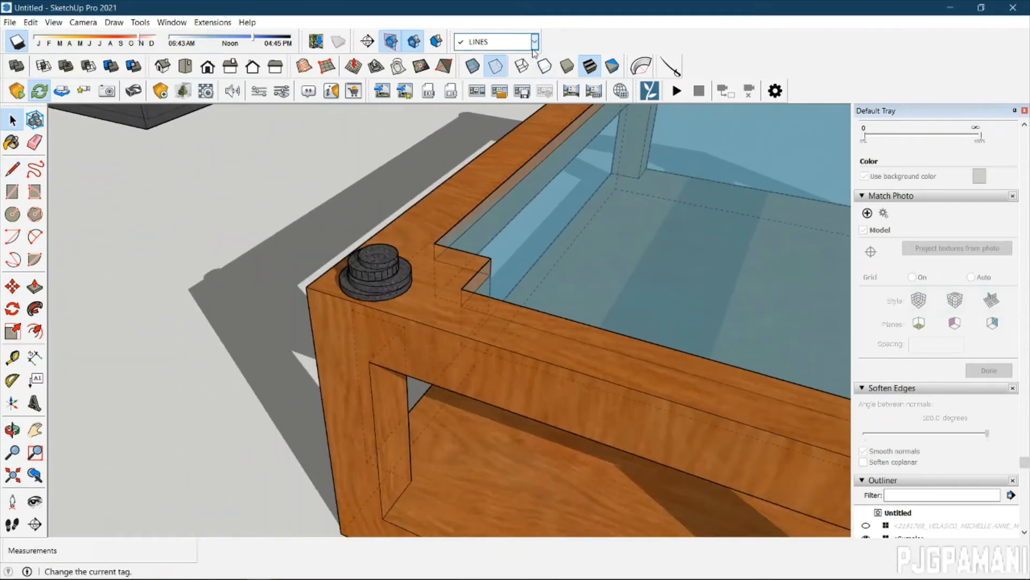
Display the model in the Wireframe style and view both tables as edges only.
click(526, 69)
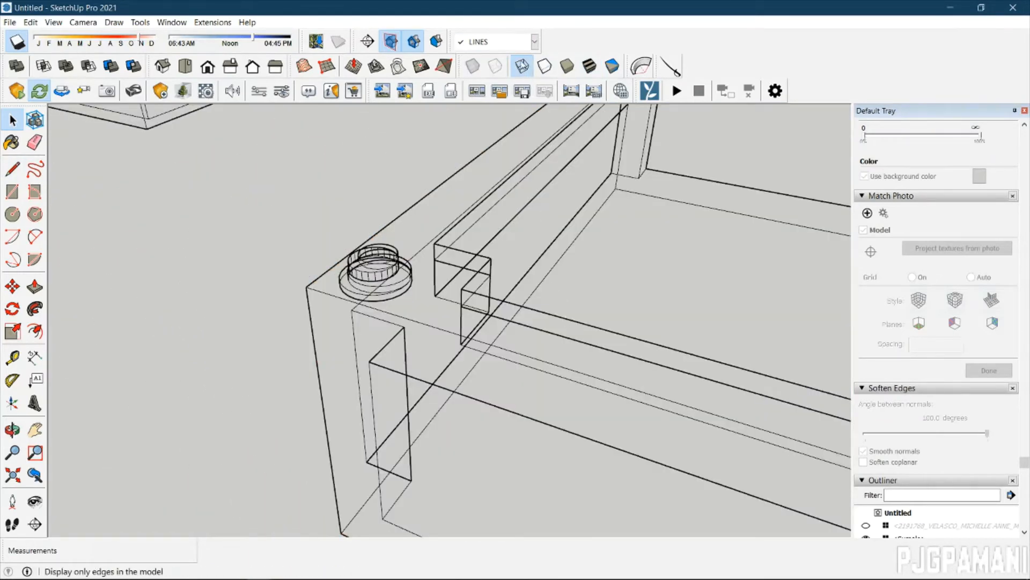
scroll(546, 150, down, 6)
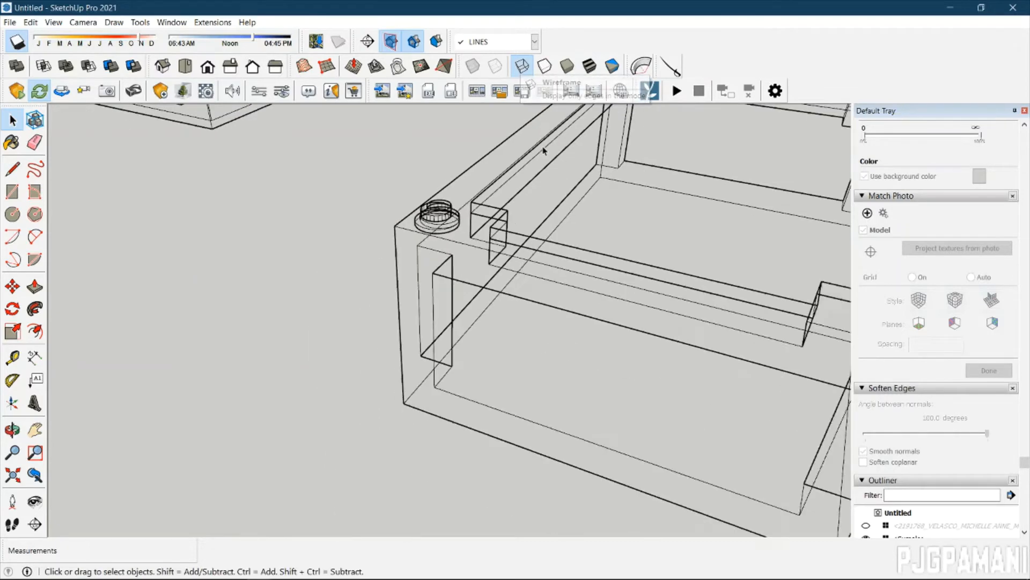
middle_drag(752, 154, 338, 138)
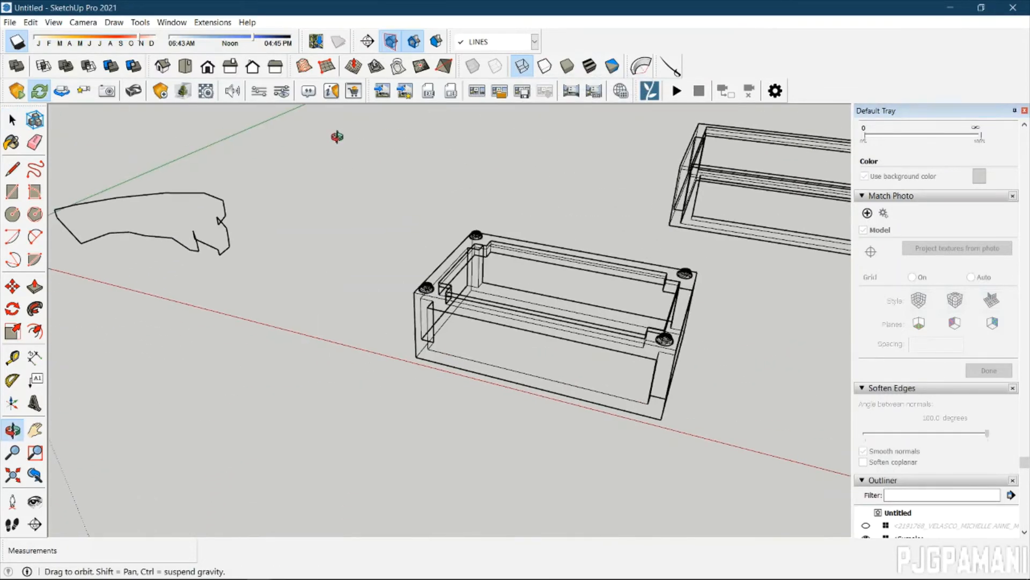
scroll(738, 246, up, 4)
scroll(717, 281, down, 2)
middle_drag(716, 281, 856, 385)
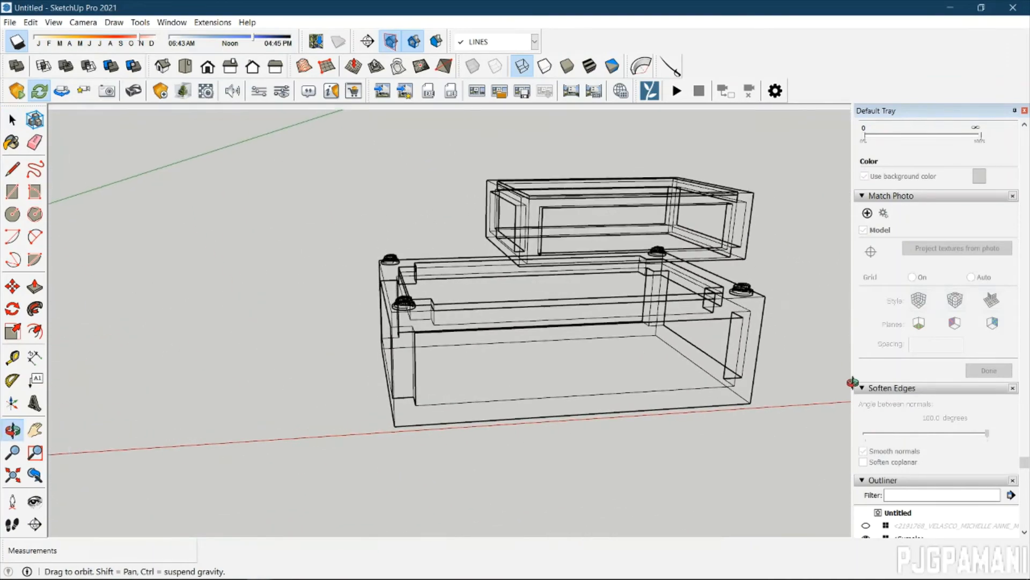
Display the model in the Hidden Line style, keeping back edges dashed, and view the wooden table's corner.
click(545, 66)
mouse_move(524, 299)
middle_down()
mouse_move(472, 456)
mouse_move(460, 361)
mouse_move(329, 494)
mouse_move(282, 186)
middle_up()
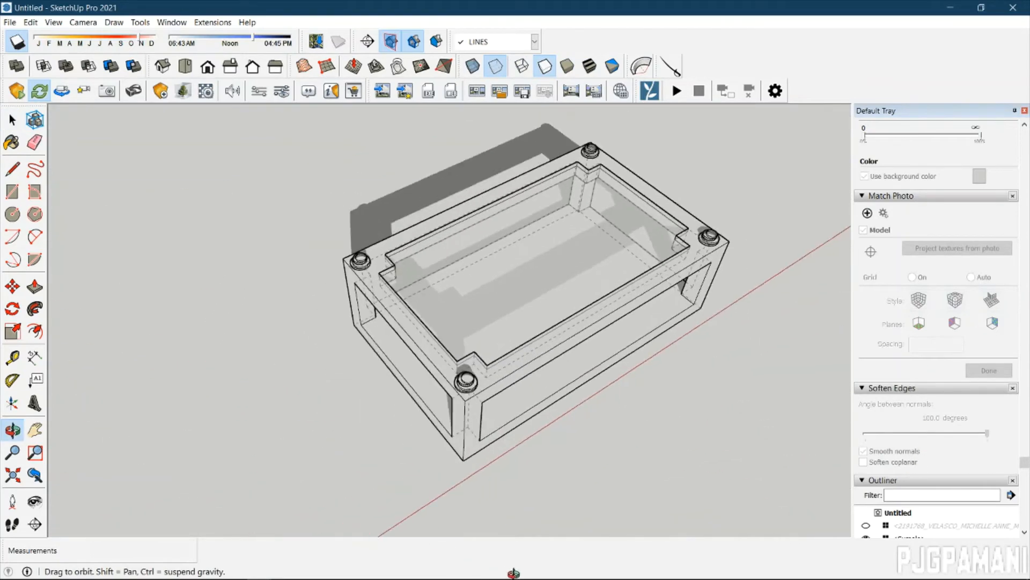
scroll(565, 320, up, 3)
scroll(497, 286, up, 3)
scroll(497, 286, down, 2)
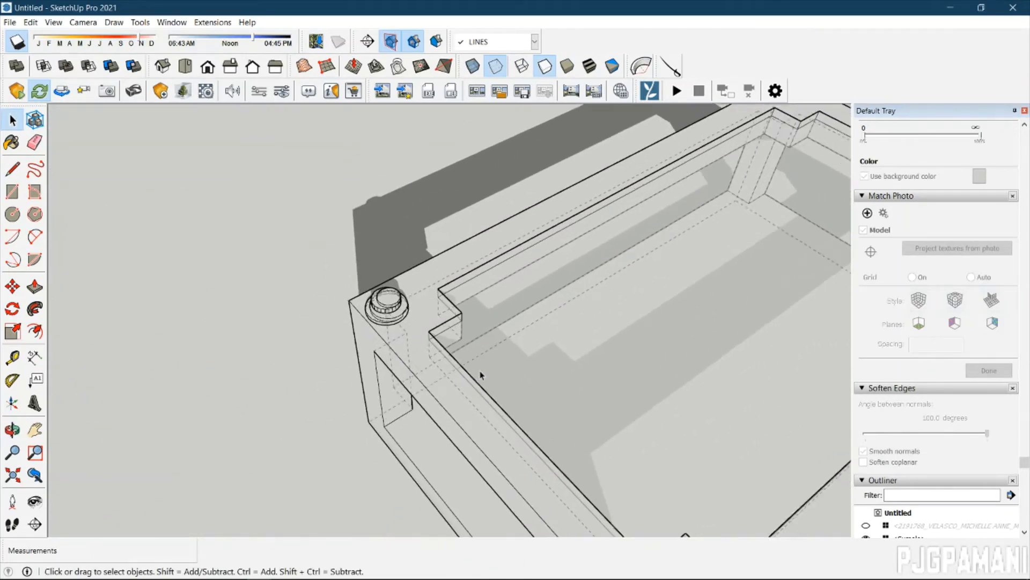
Display the model in the Shaded style and view both tables with solid-coloured faces.
scroll(723, 461, down, 2)
middle_drag(723, 461, 550, 81)
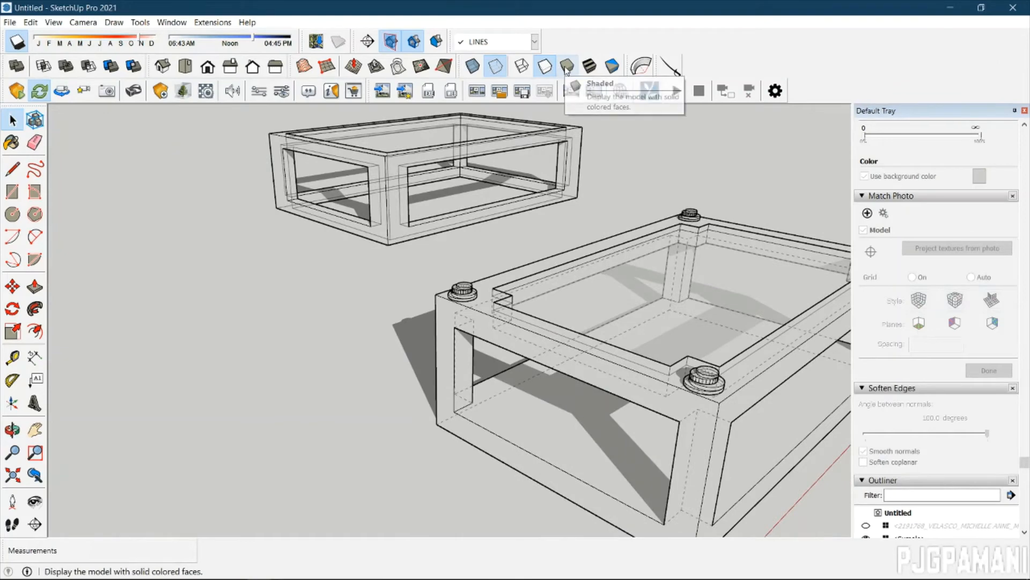
click(566, 67)
middle_drag(572, 350, 370, 343)
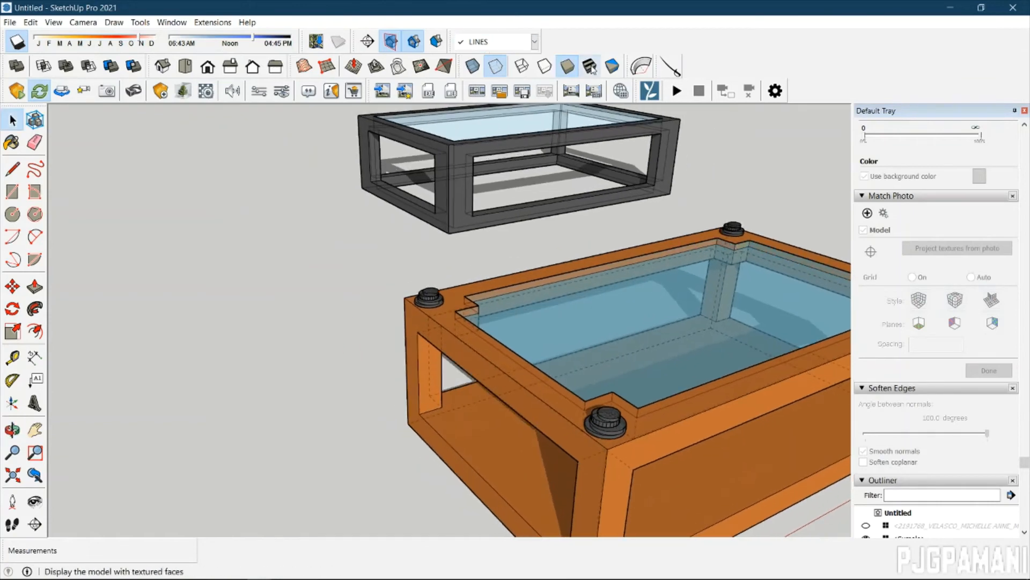
View the tables in the Shaded With Textures style and in the Monochrome style.
click(591, 66)
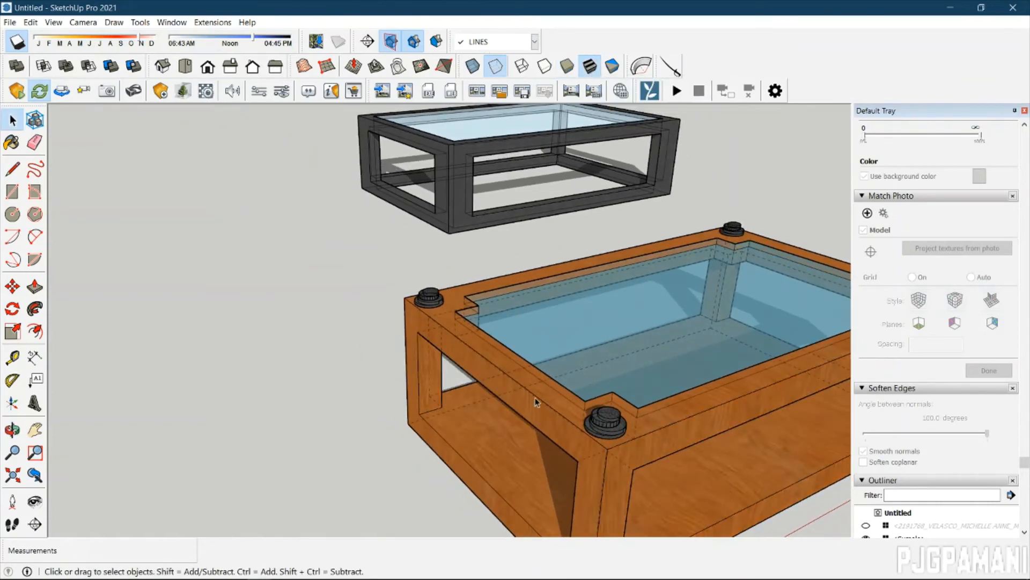
middle_drag(536, 401, 731, 427)
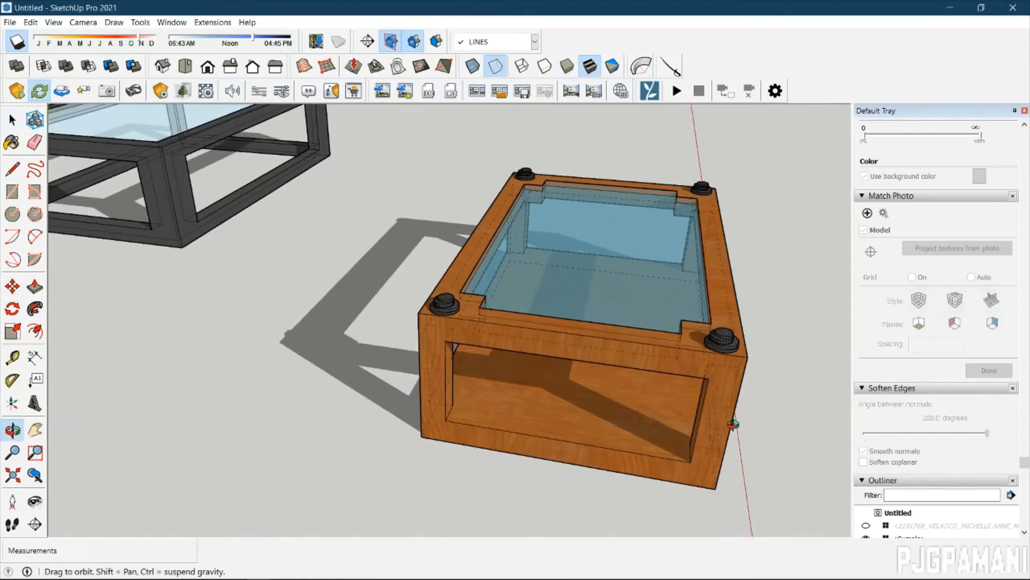
click(613, 65)
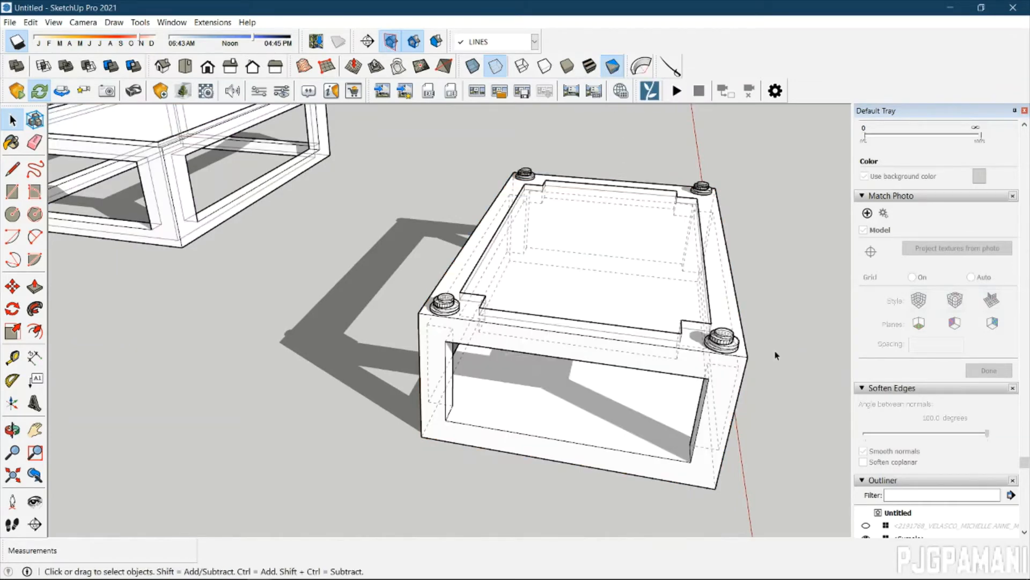
middle_drag(777, 355, 665, 344)
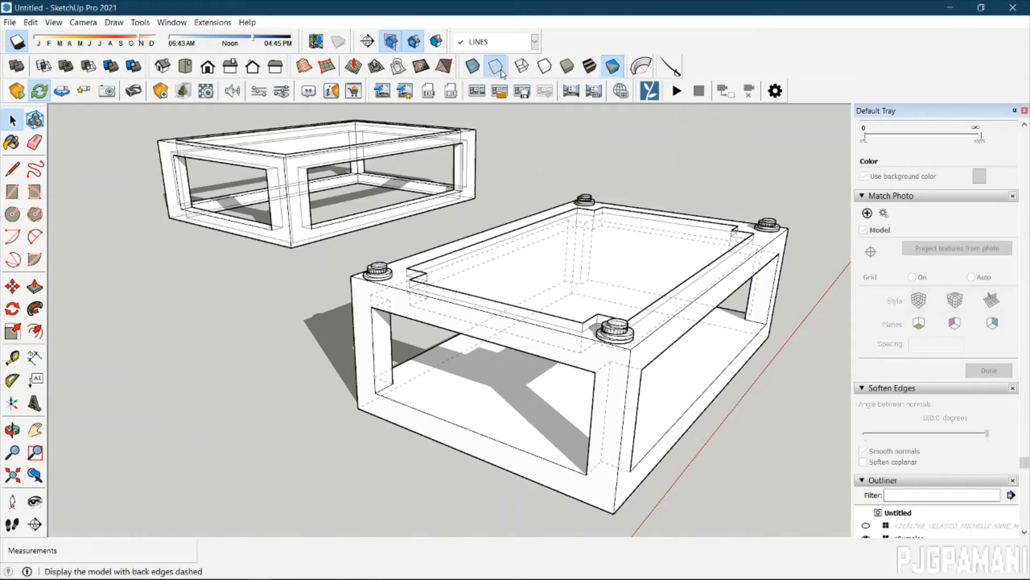
Turn off Back Edges and return the model's display to Shaded With Textures.
click(500, 69)
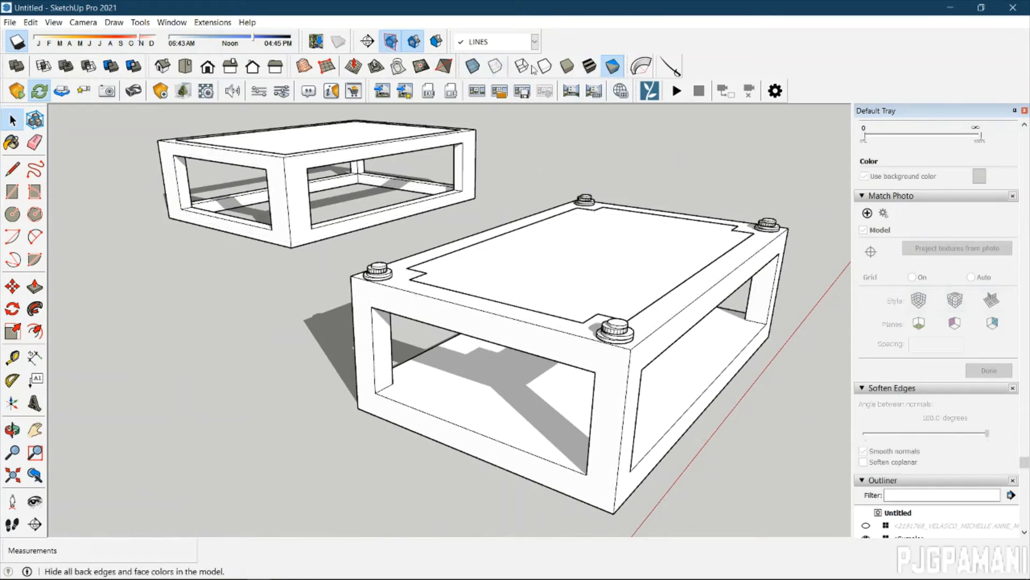
click(588, 72)
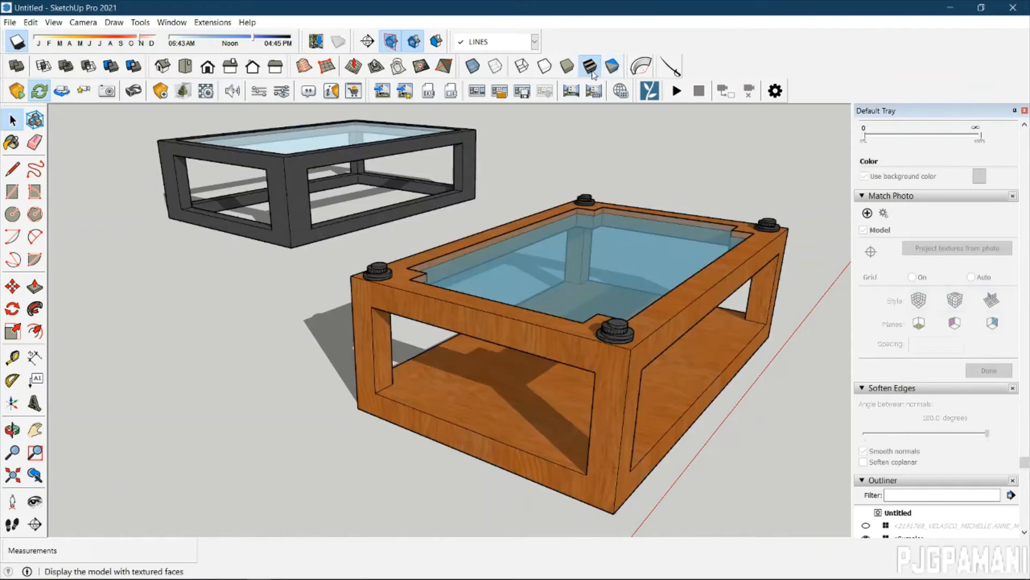
middle_drag(669, 333, 641, 366)
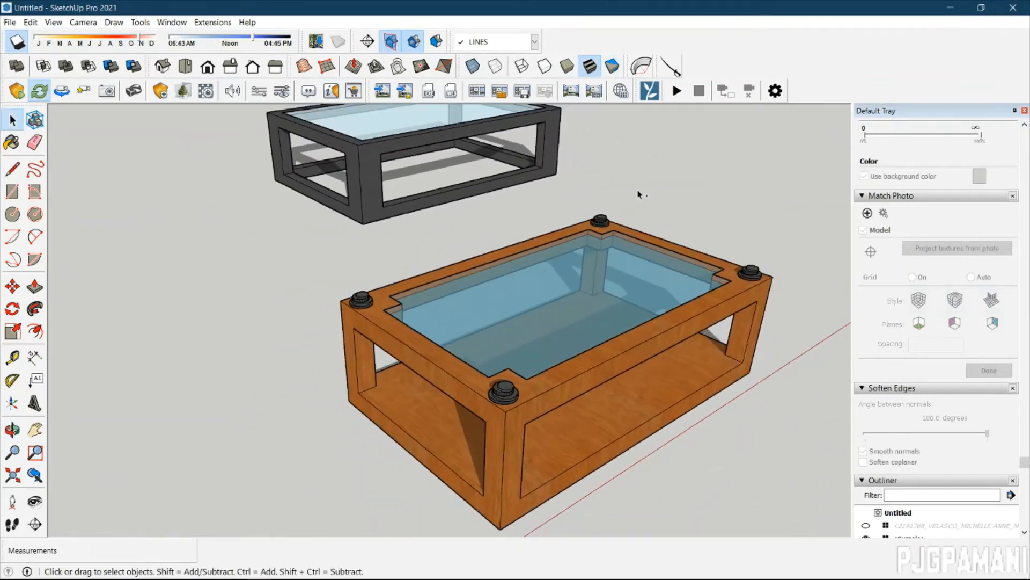
scroll(621, 160, down, 3)
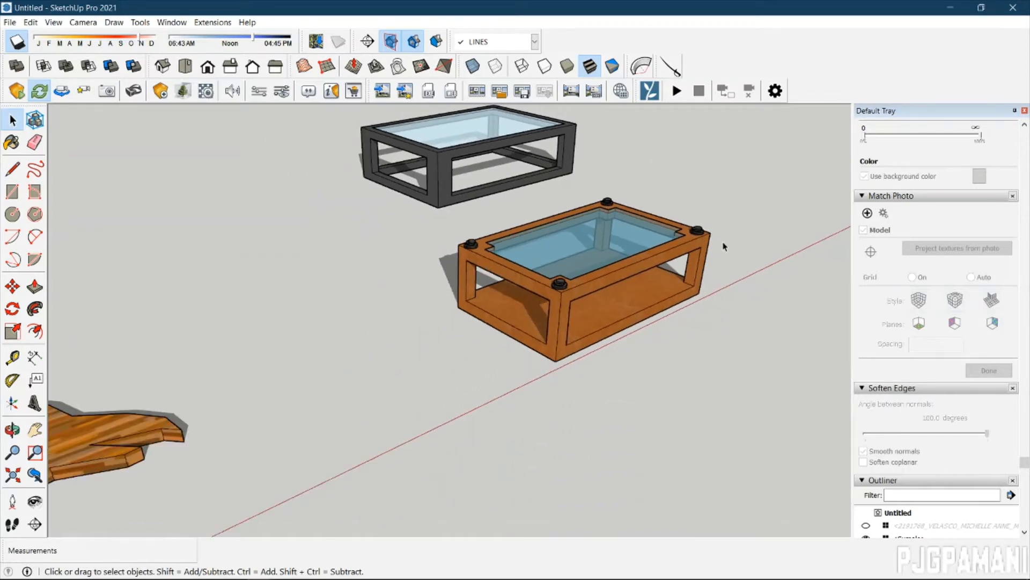
middle_drag(722, 244, 713, 317)
scroll(677, 262, up, 3)
scroll(677, 262, down, 3)
middle_drag(688, 416, 629, 328)
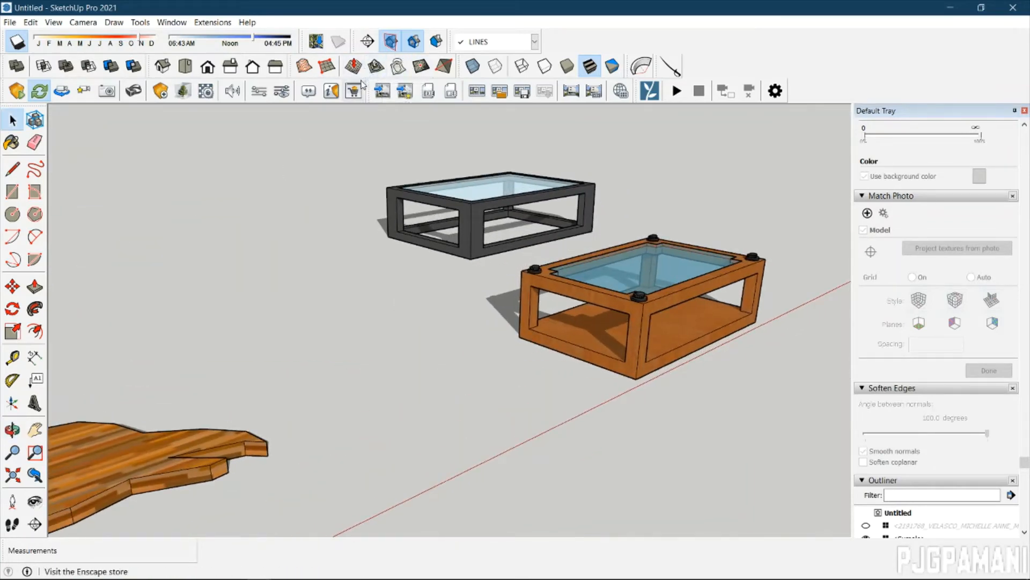
scroll(236, 267, down, 5)
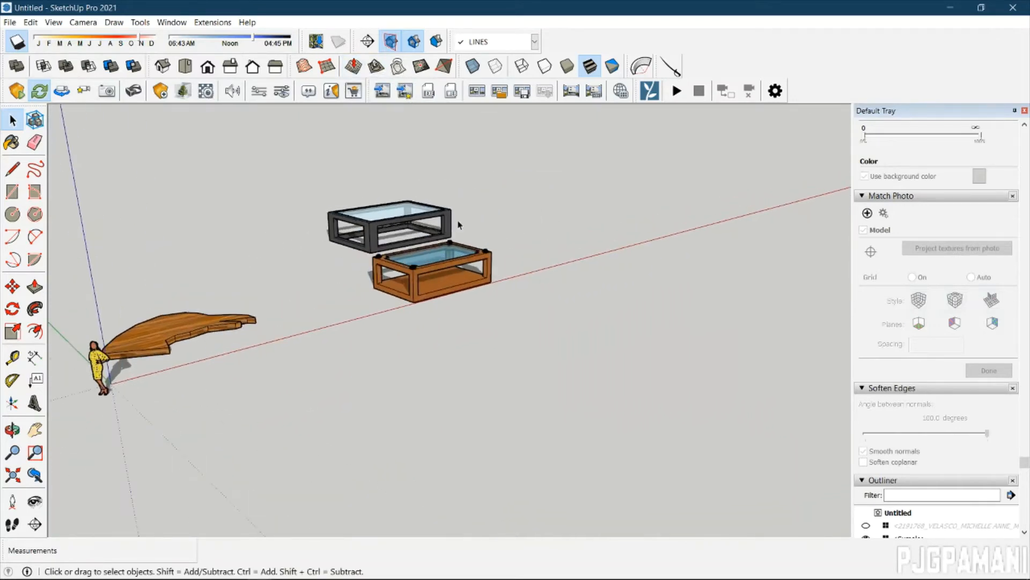
scroll(461, 225, up, 6)
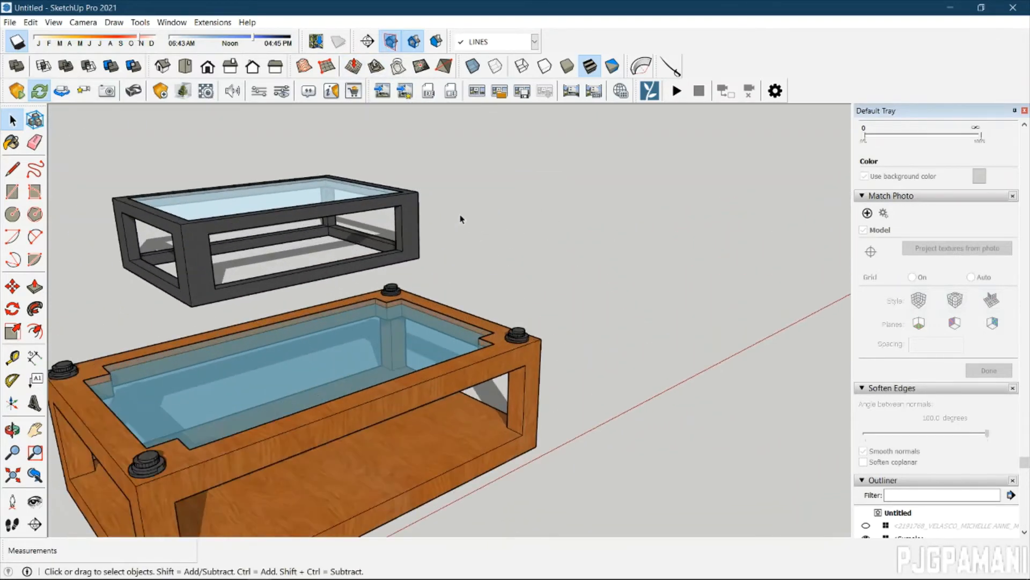
scroll(461, 219, down, 3)
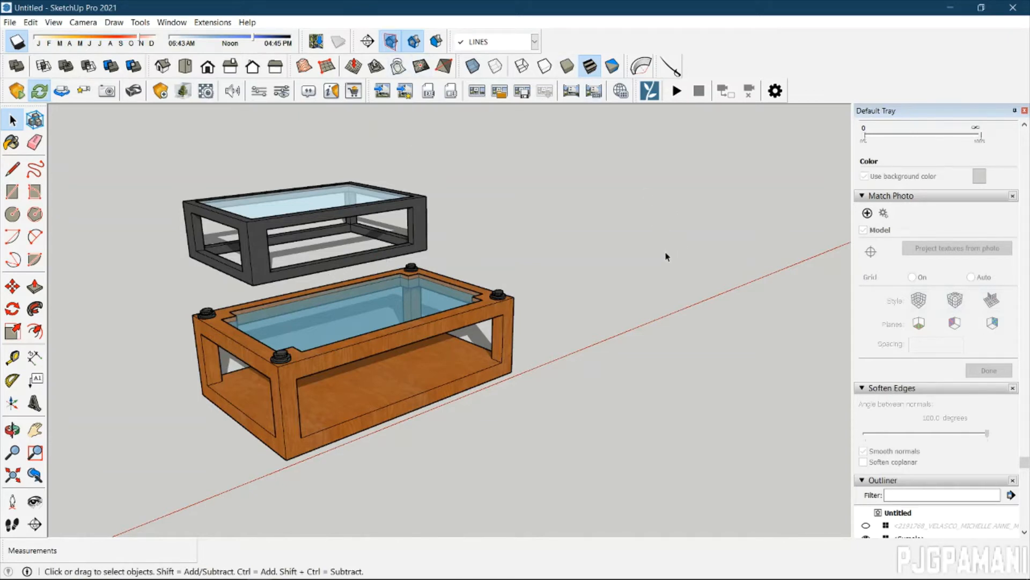
Draw a rectangle about 7 m by 7.4 m on empty ground beside the tables, with one edge along the red axis.
key(h)
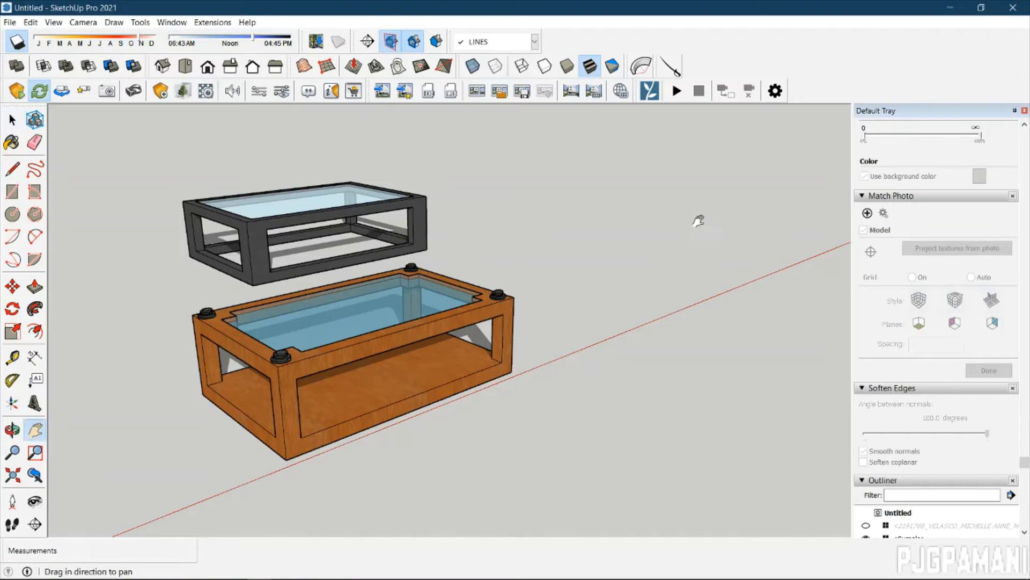
drag(694, 221, 470, 265)
middle_drag(471, 265, 414, 356)
key(r)
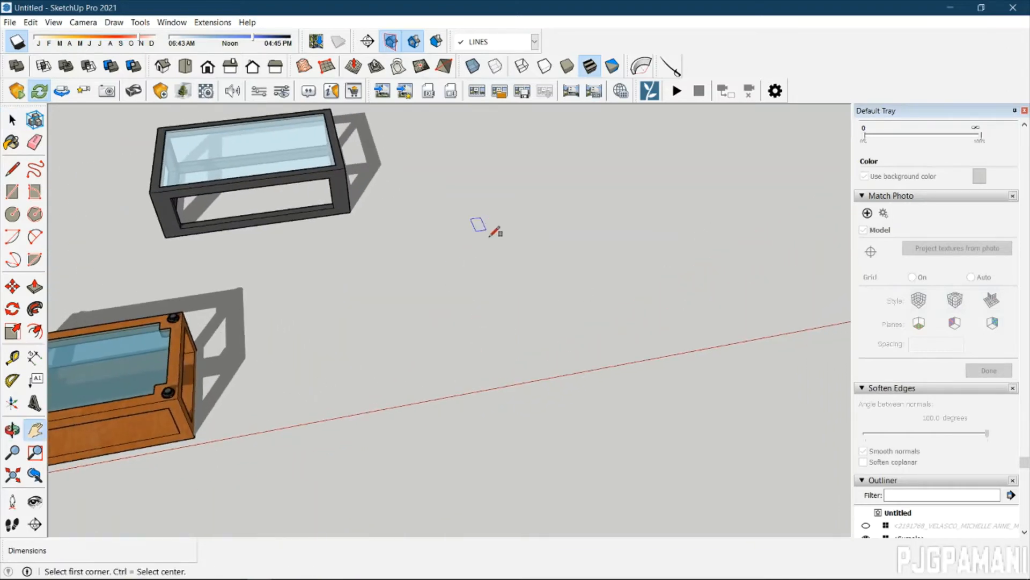
click(455, 208)
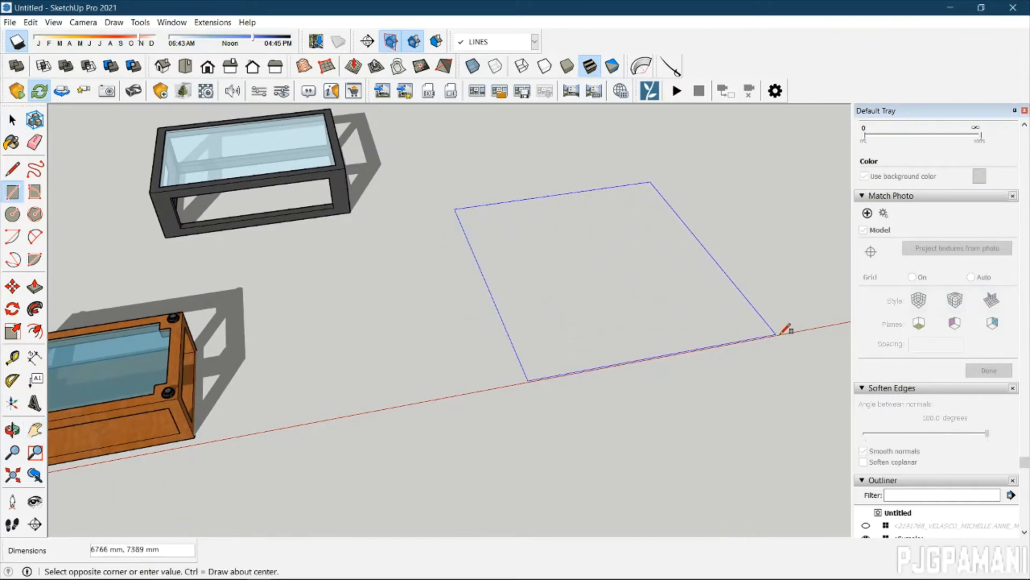
click(798, 329)
key(space)
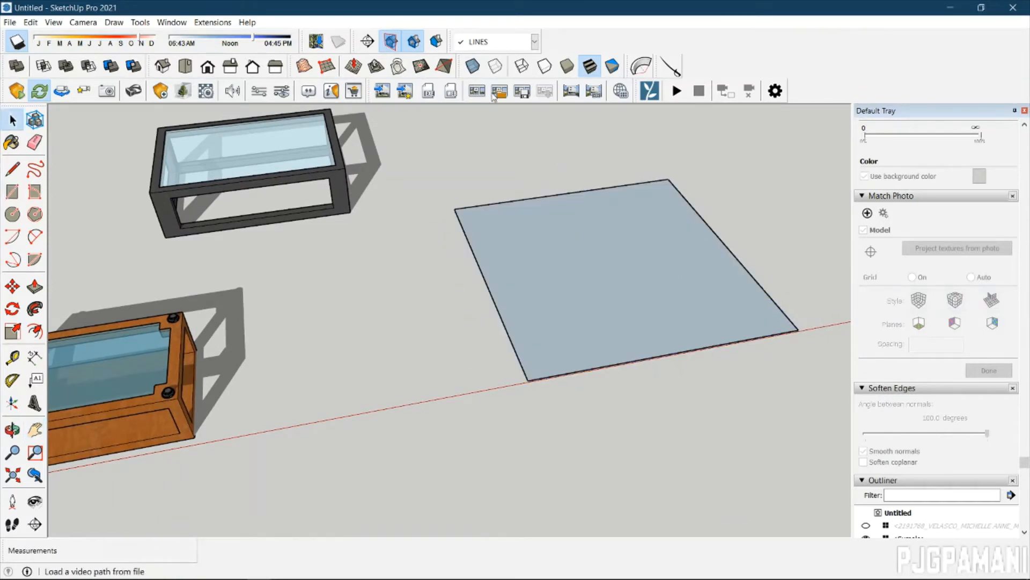
Create a From Scratch sandbox with 3000 mm grid spacing, following the rectangle's corners.
click(327, 67)
click(455, 208)
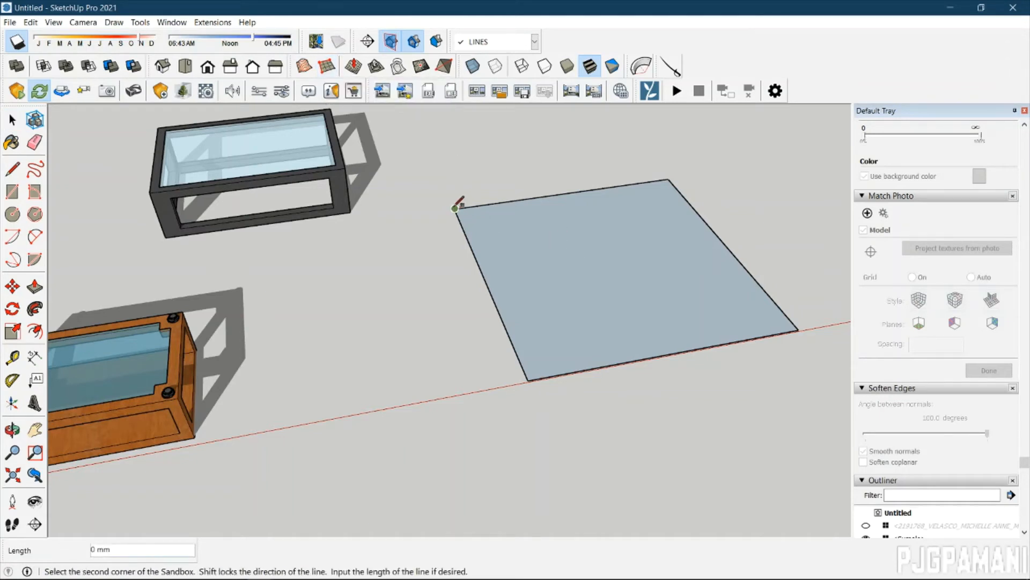
click(528, 379)
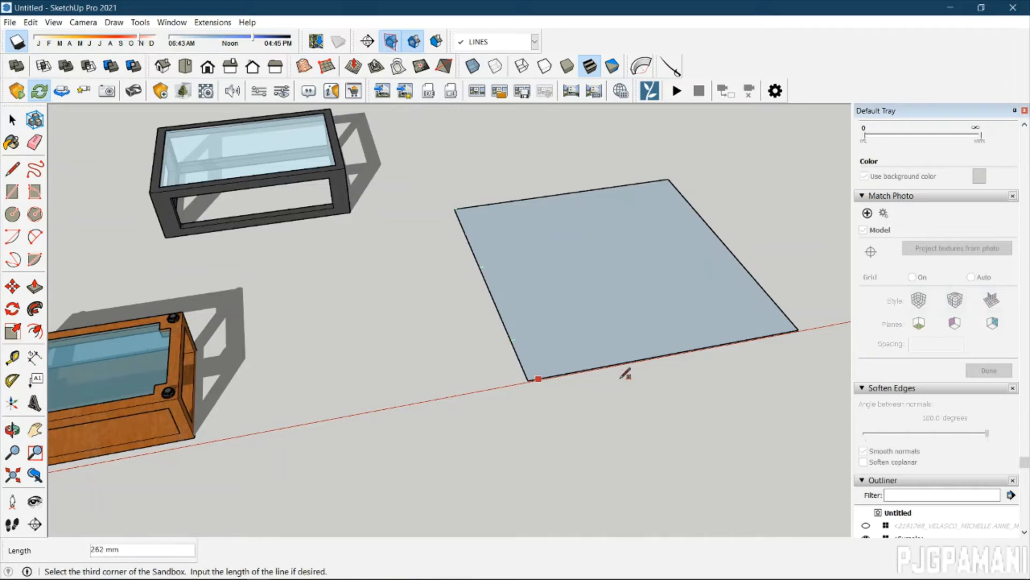
click(799, 329)
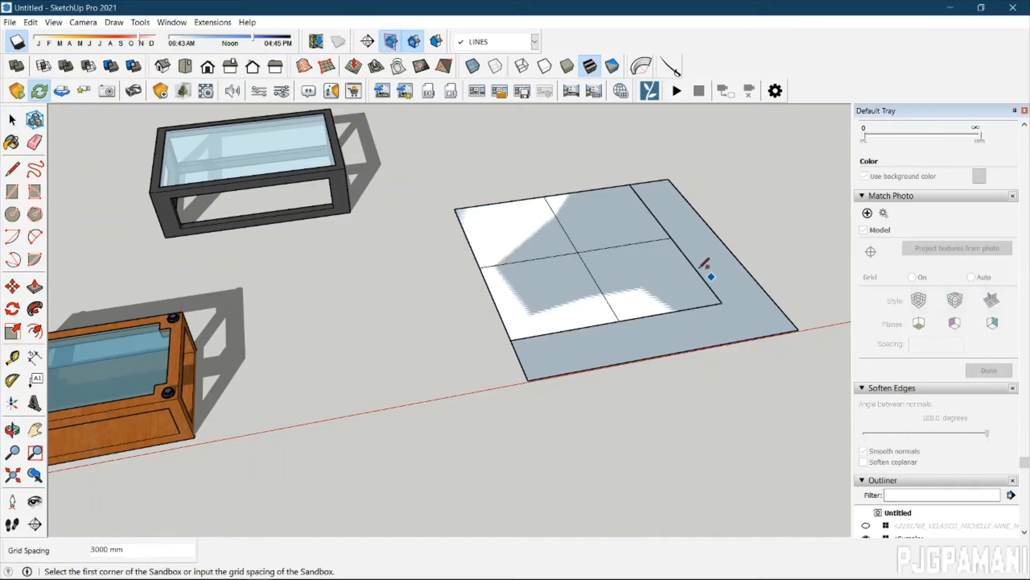
key(space)
Select the ground rectangle's face together with its bounding edges, leaving the sandbox grid unselected.
scroll(648, 260, up, 3)
scroll(570, 172, down, 3)
scroll(584, 268, up, 3)
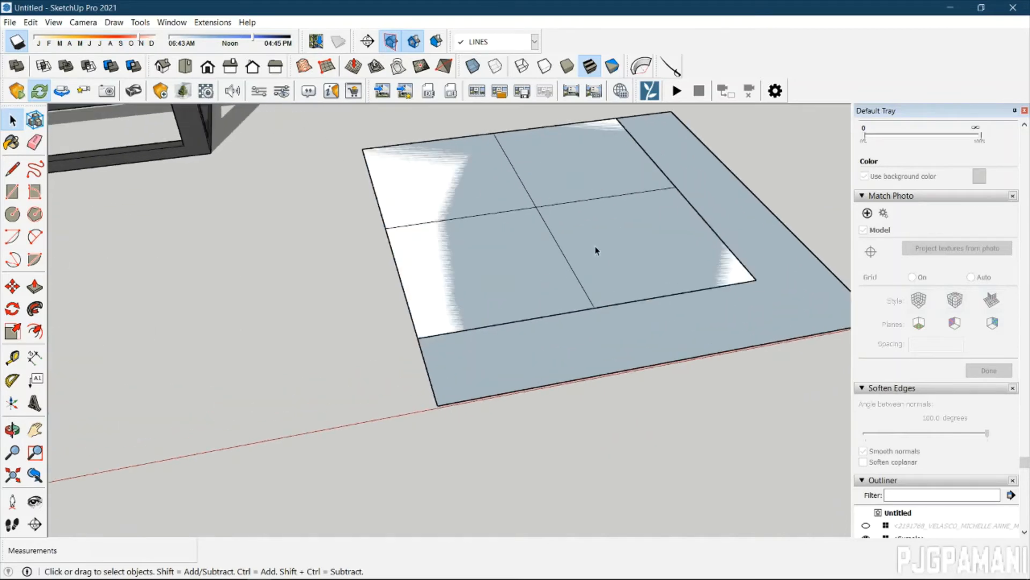
scroll(594, 250, up, 2)
scroll(648, 307, down, 2)
click(654, 343)
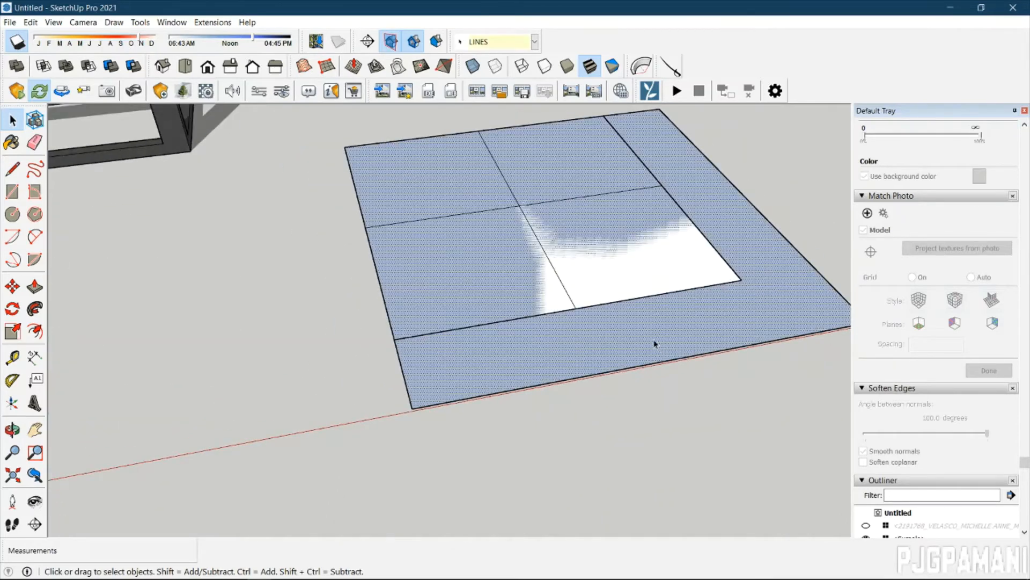
double_click(650, 344)
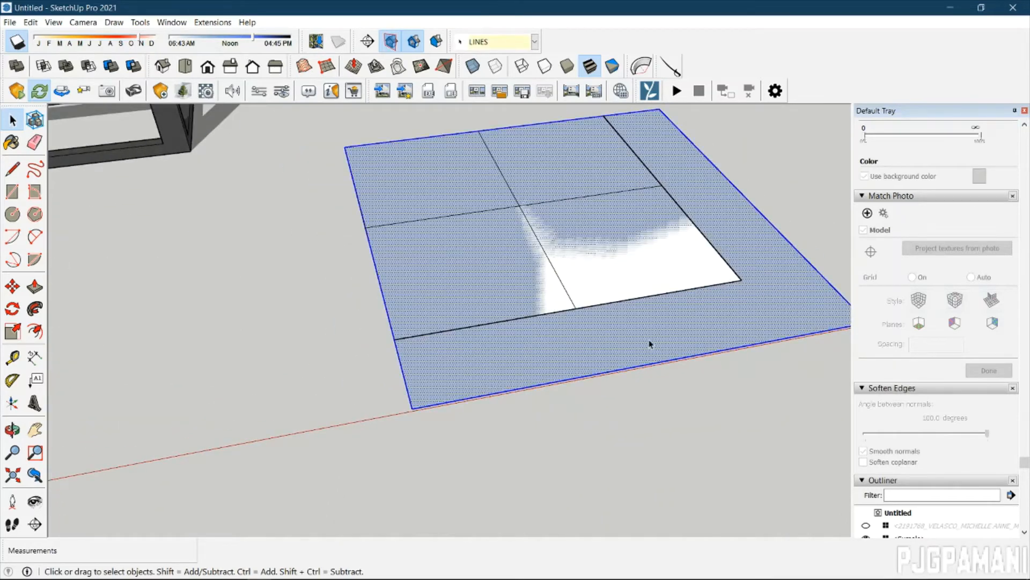
Try to move the sandbox grid by its corner about 1 m across the rectangle.
click(730, 282)
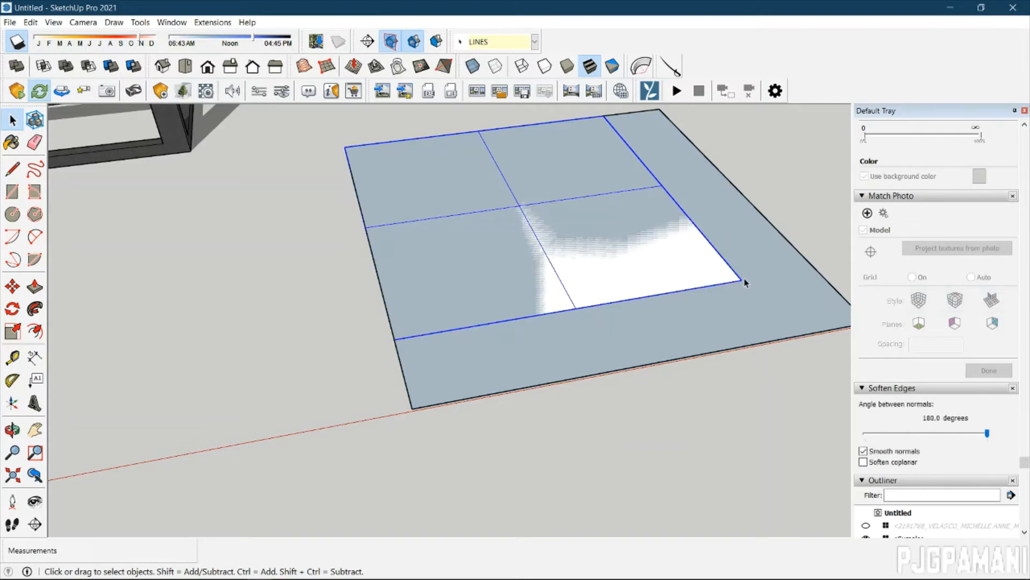
key(m)
click(742, 280)
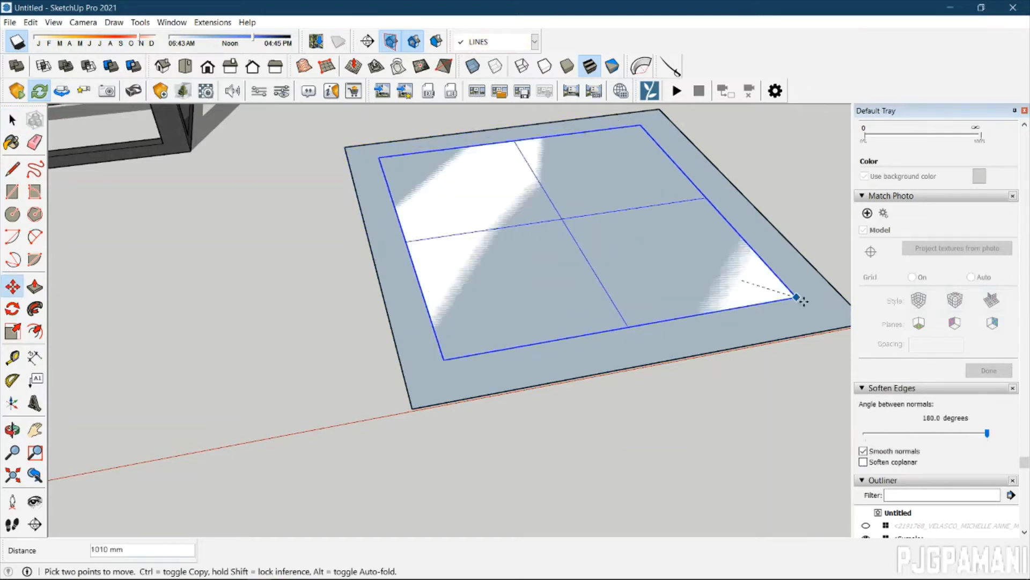
key(Escape)
scroll(717, 246, down, 1)
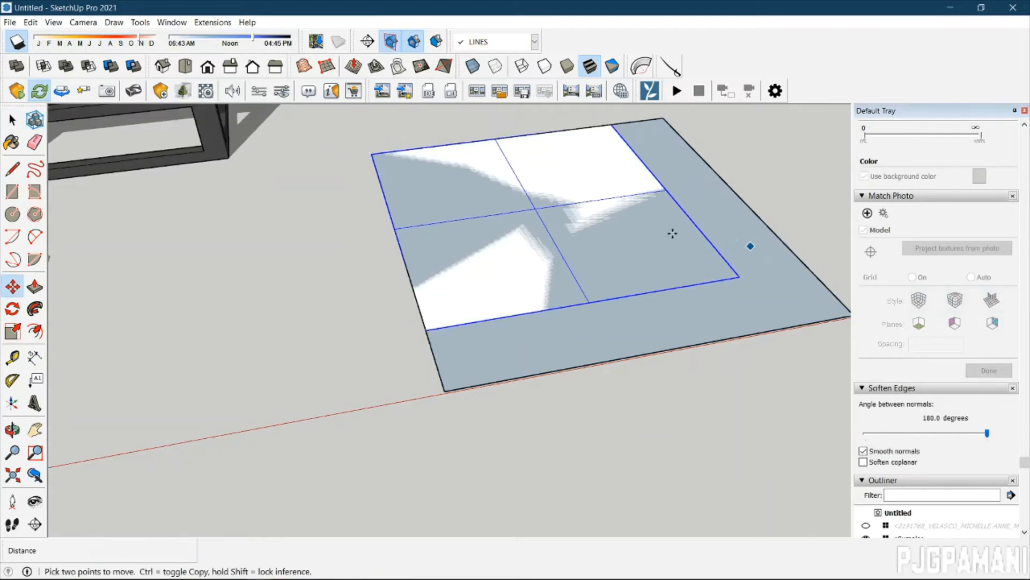
key(space)
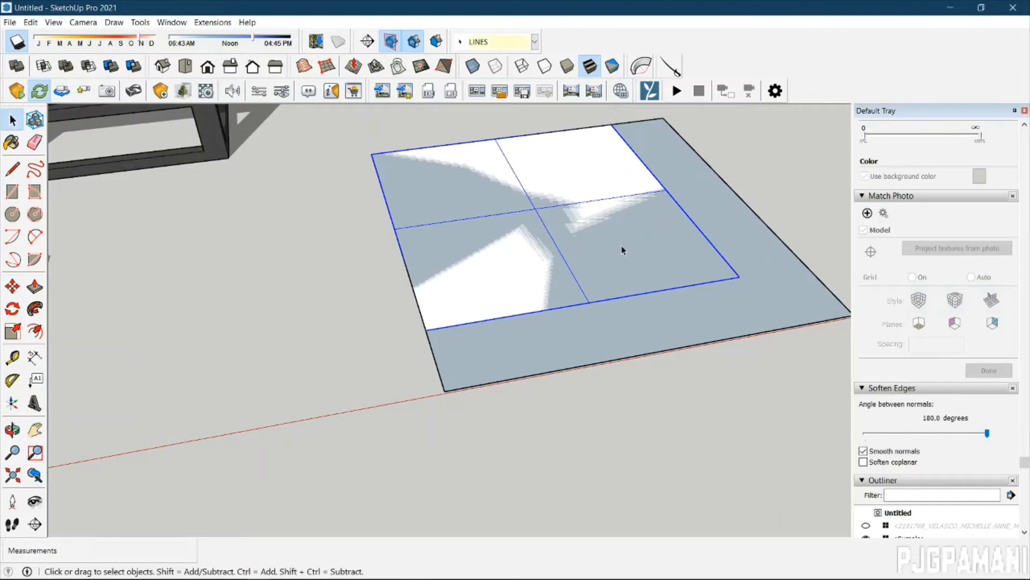
Define another From Scratch sandbox with 3000 mm grid spacing from the rectangle's corners.
click(326, 67)
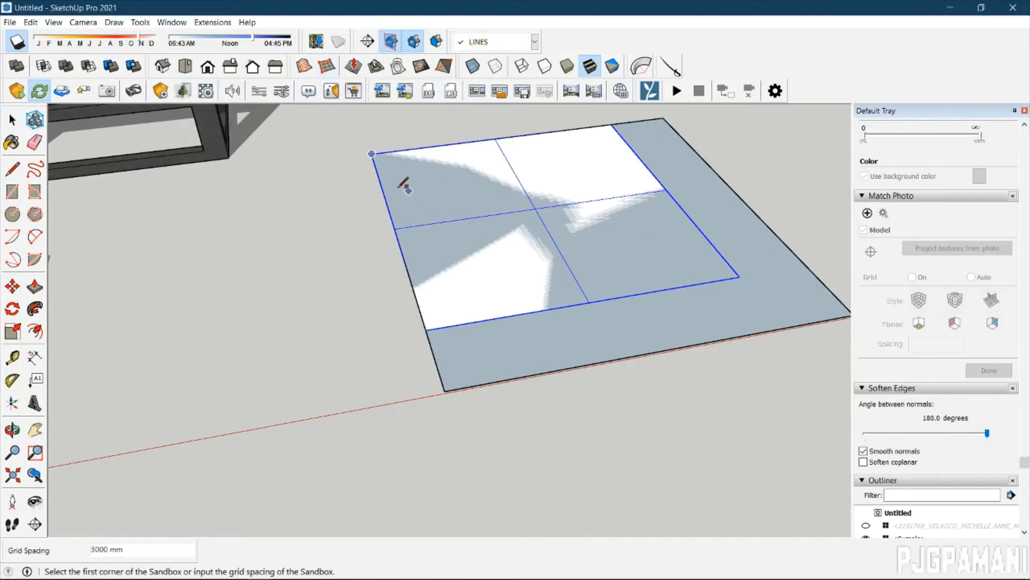
right_click(371, 154)
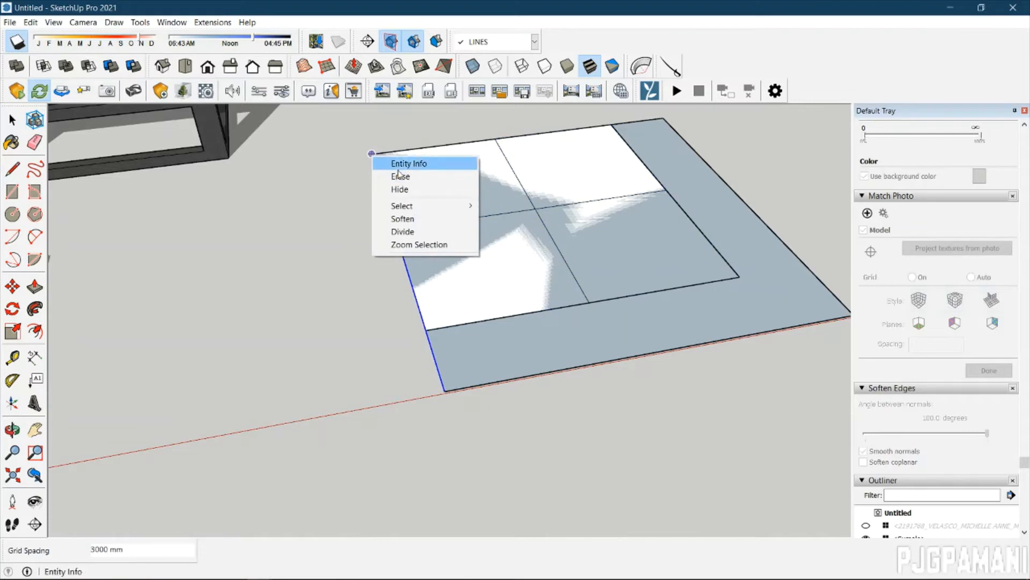
click(371, 155)
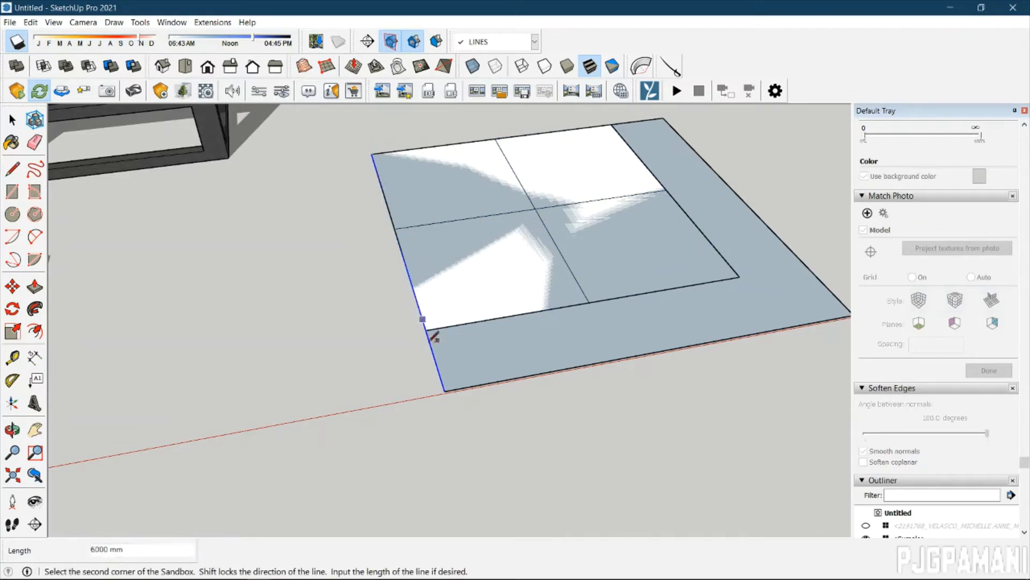
click(445, 390)
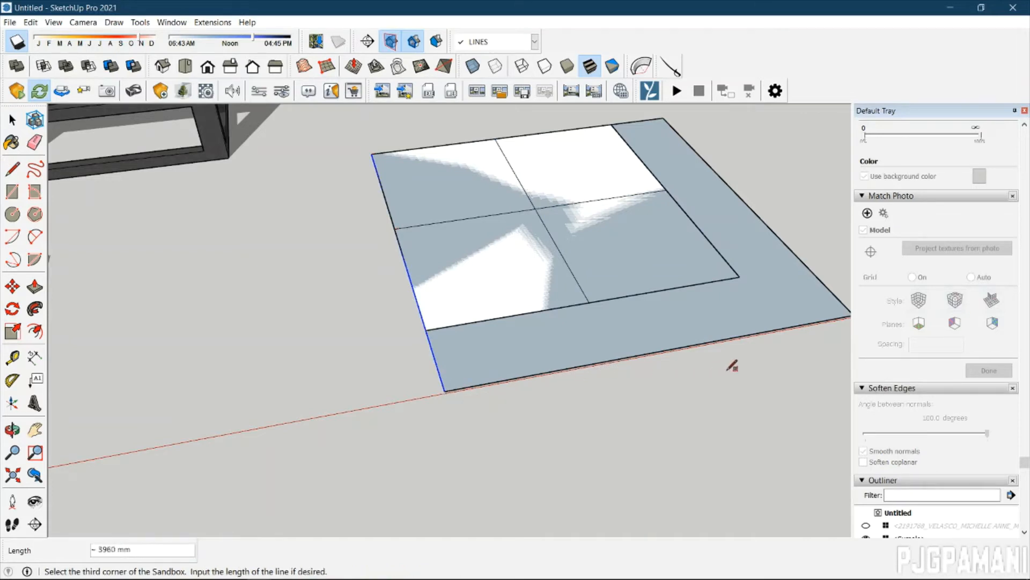
middle_drag(842, 310, 809, 230)
click(811, 244)
key(space)
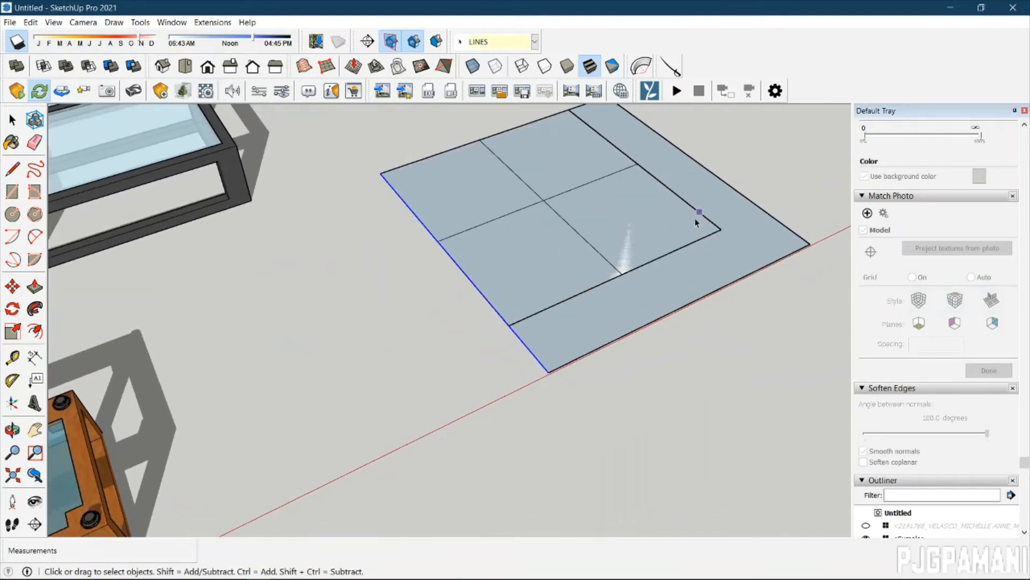
Delete the sandbox grid and the rectangle from the ground beside the tables.
scroll(692, 225, down, 2)
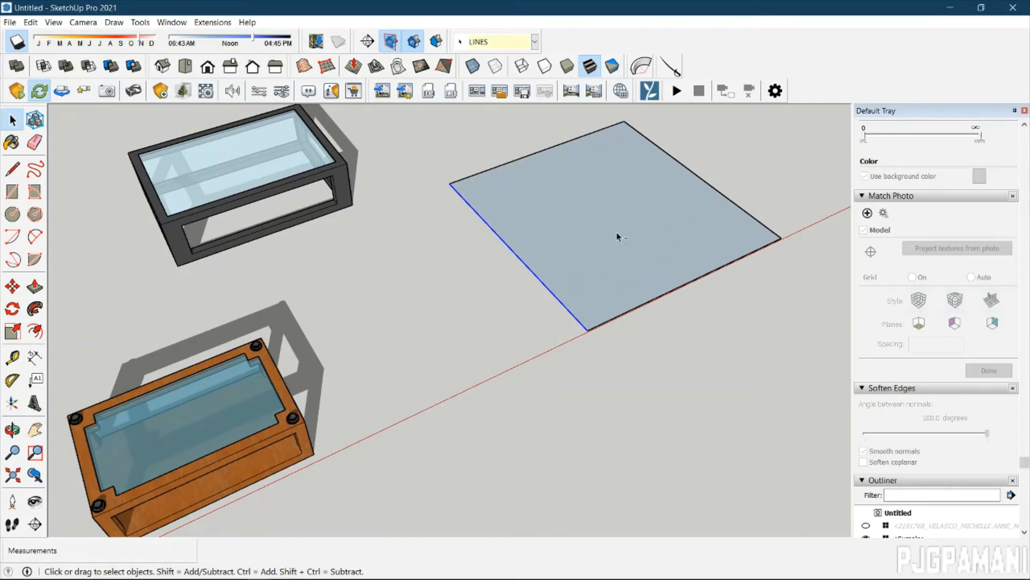
key(Delete)
scroll(644, 238, down, 4)
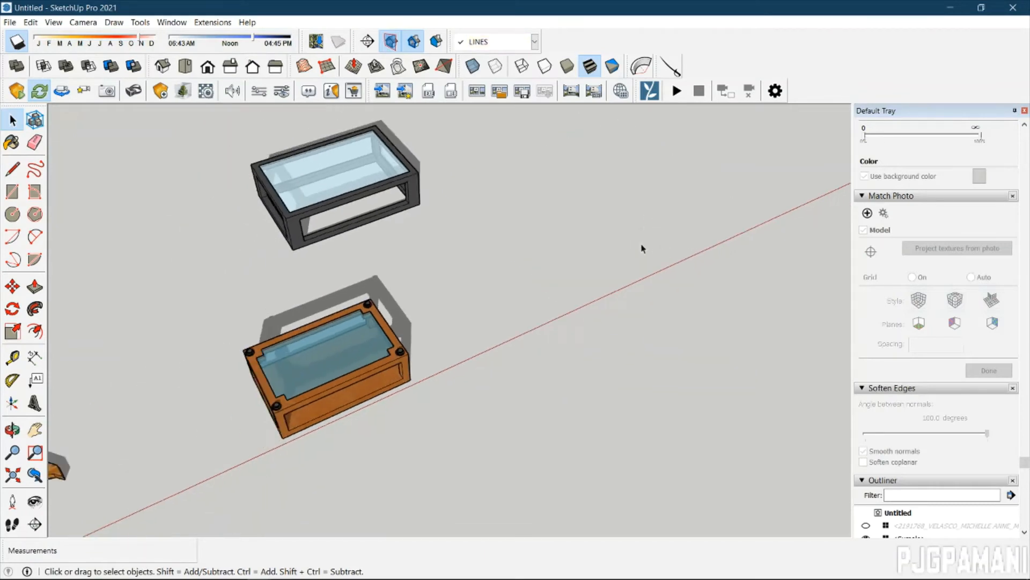
Draw a rectangle about 22169 by 20886 mm on the ground across the red axis, beside the tables.
shift+middle_drag(692, 264, 218, 361)
key(r)
click(327, 203)
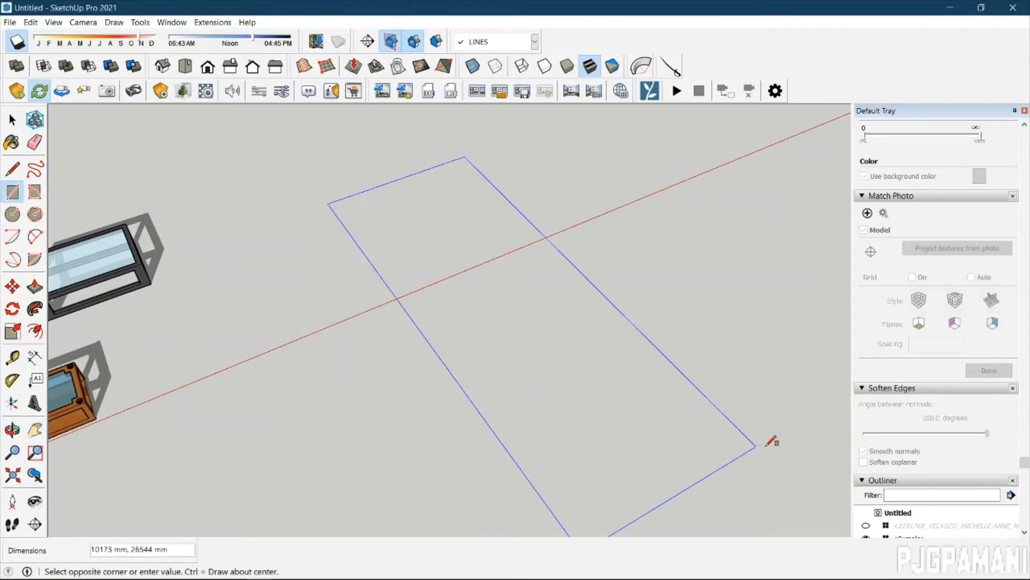
click(832, 280)
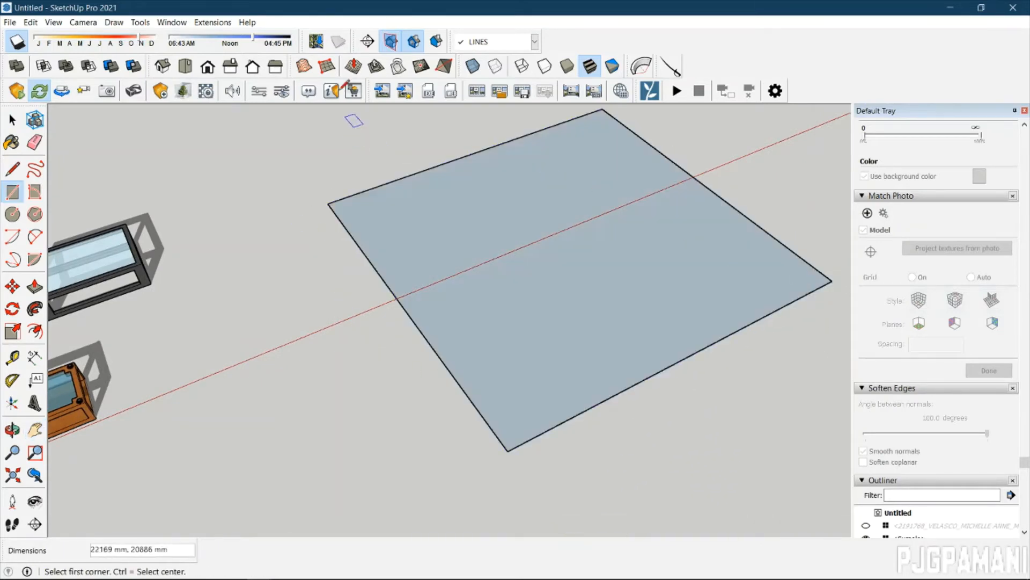
Create a From Scratch sandbox with 3000 mm grid spacing, using the ground rectangle's corners as its extents.
click(327, 69)
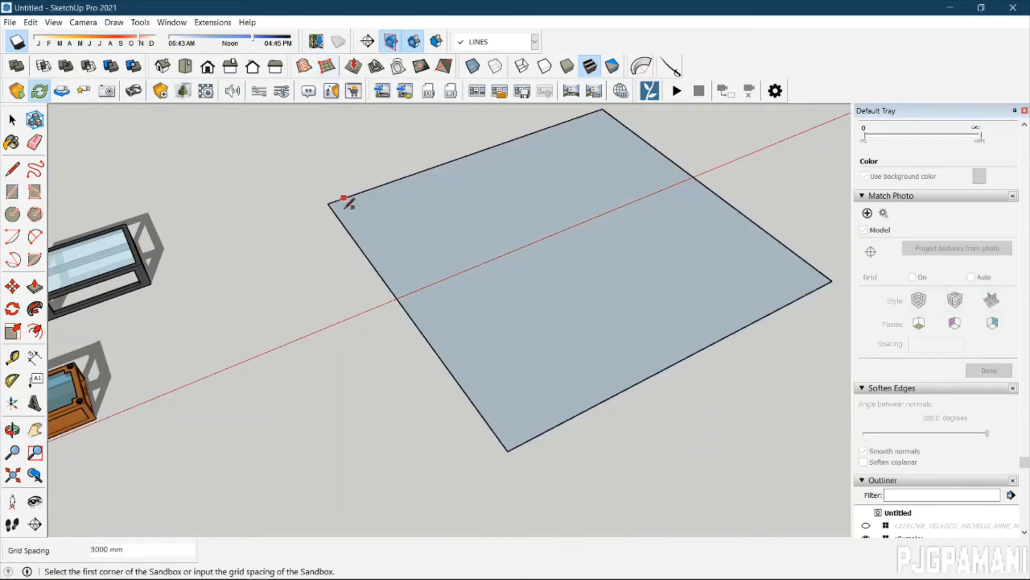
click(328, 202)
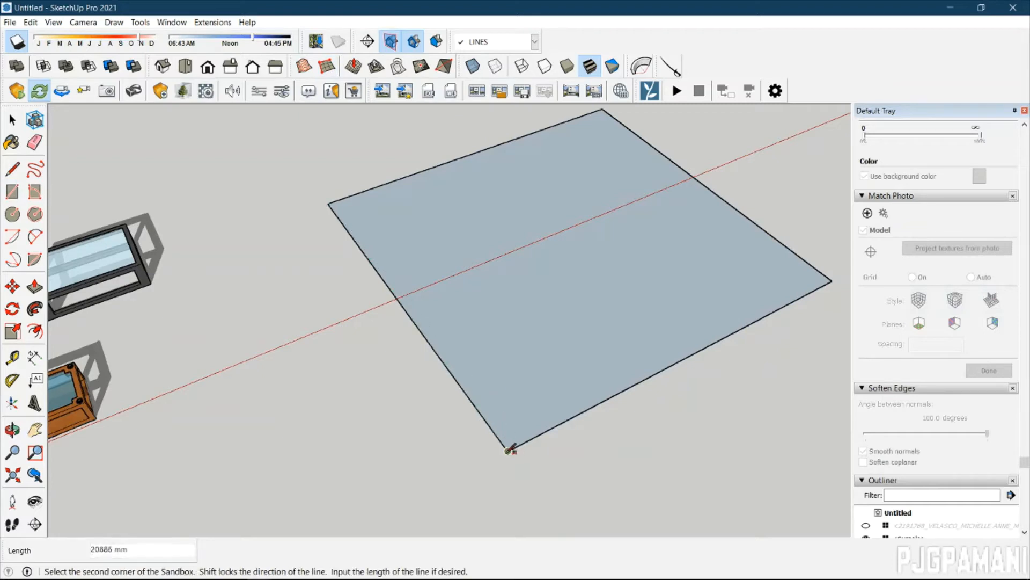
click(510, 450)
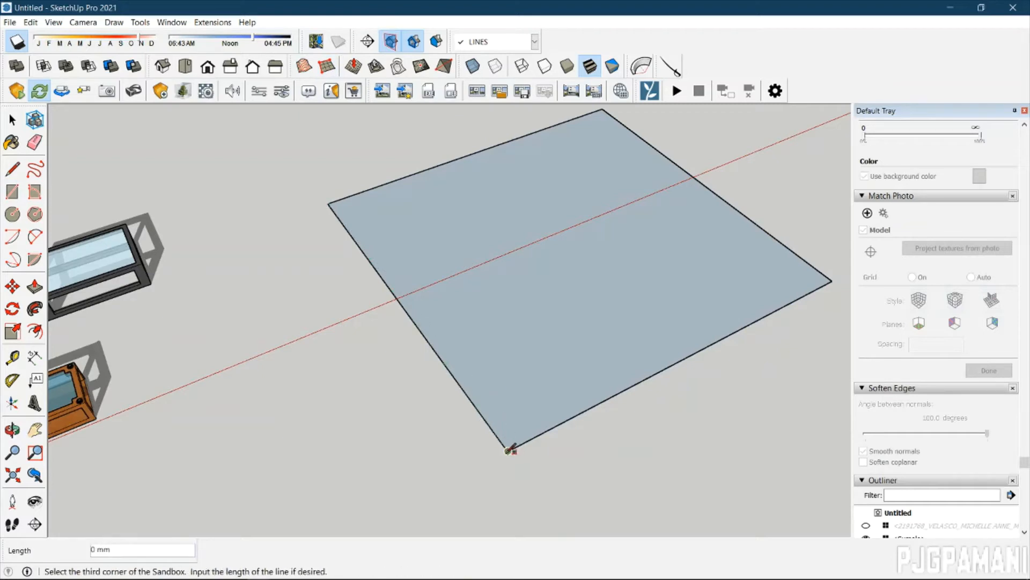
click(832, 280)
scroll(759, 276, up, 5)
key(space)
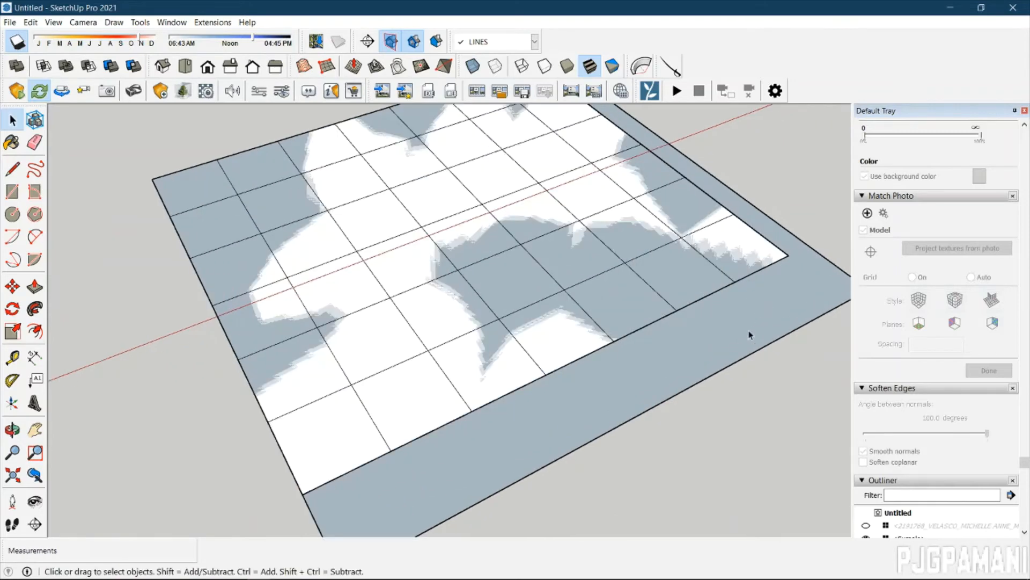
Delete the ground rectangle's edges around the sandbox, leaving only the grid.
scroll(721, 366, down, 2)
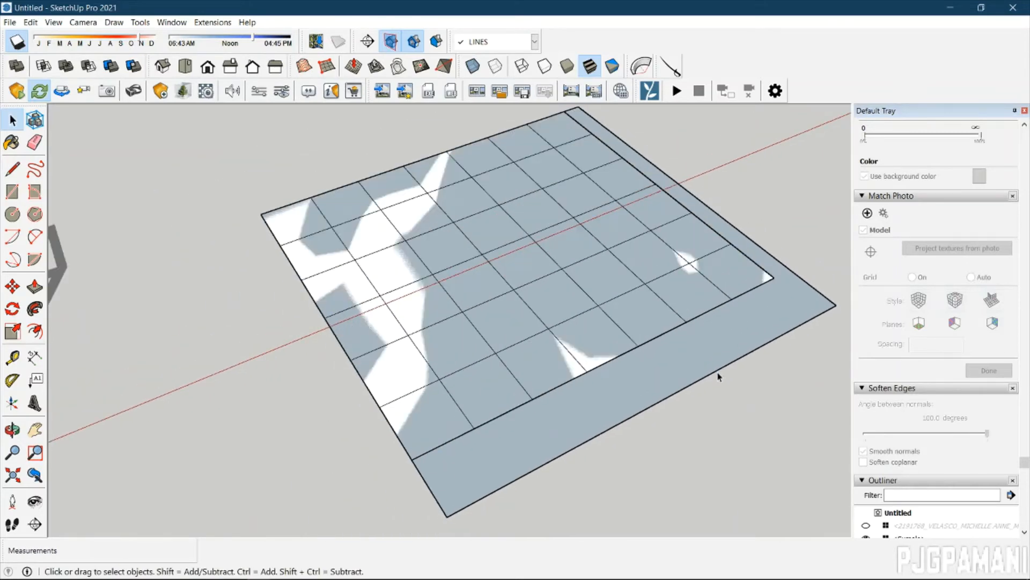
click(719, 375)
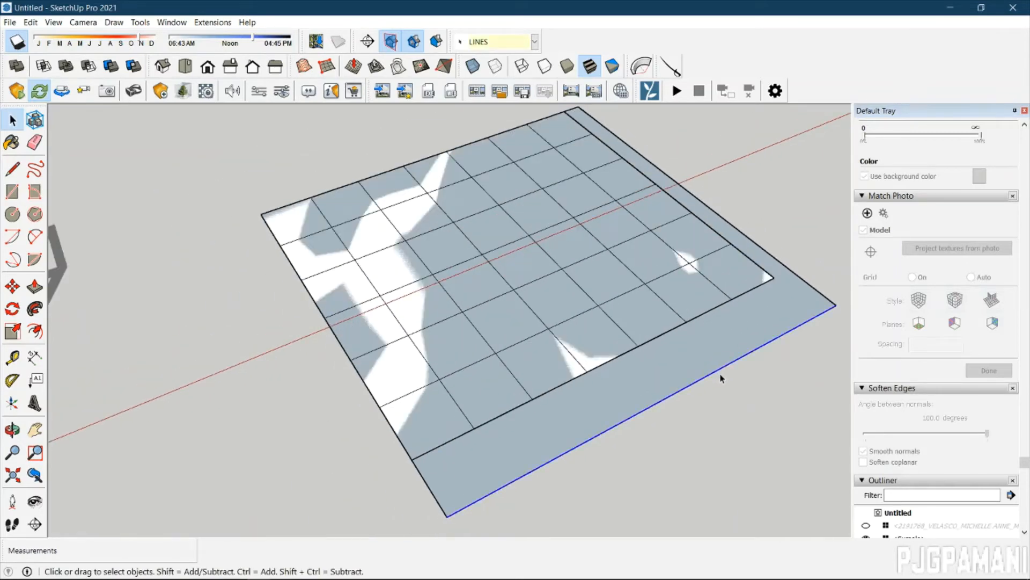
key(Delete)
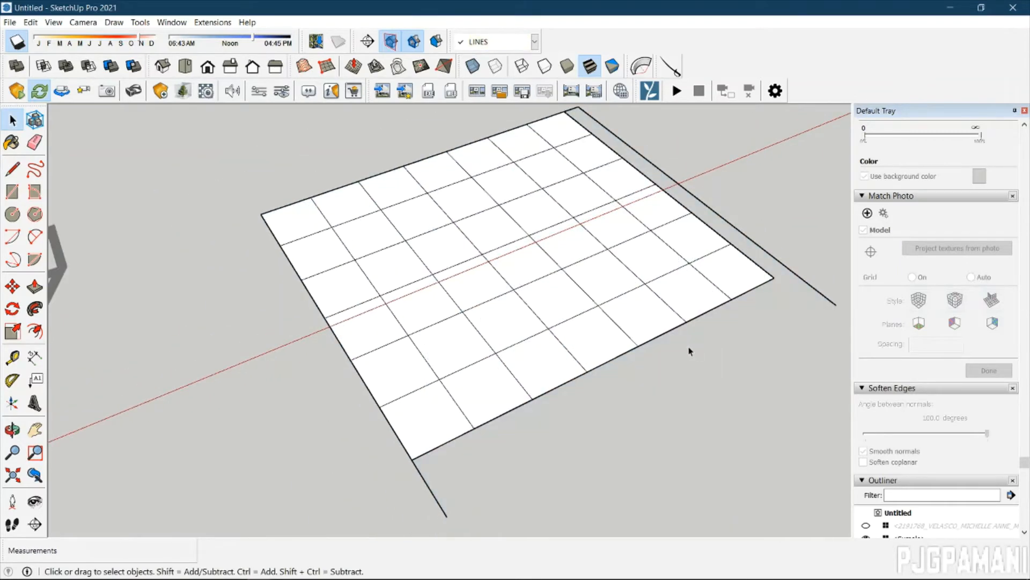
click(825, 299)
key(Delete)
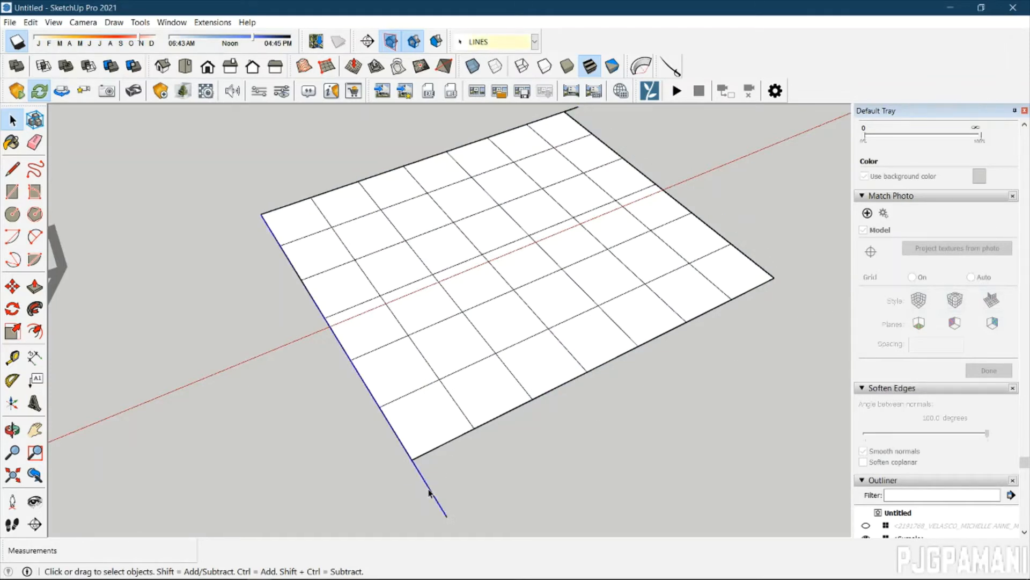
scroll(434, 494, up, 2)
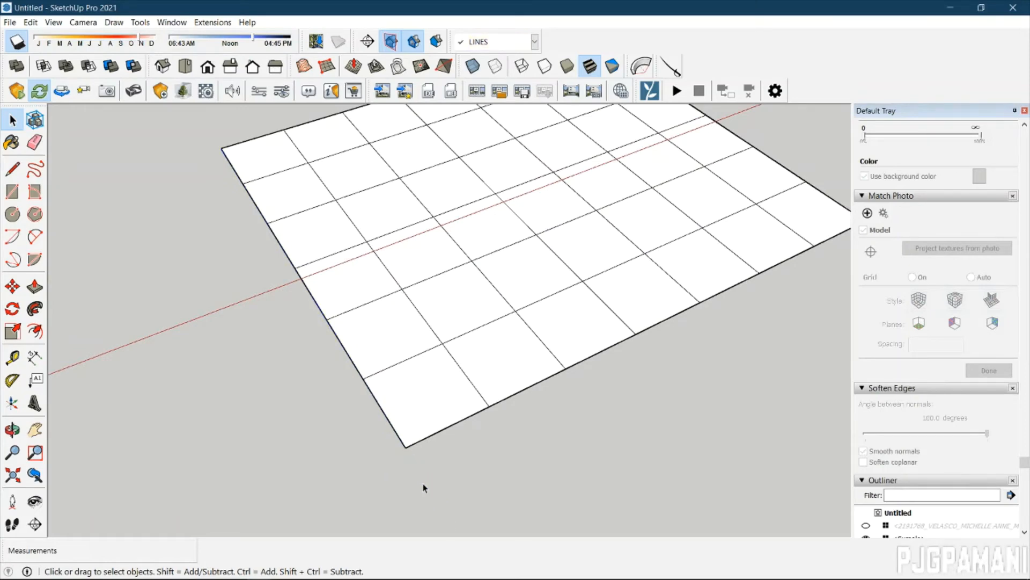
scroll(465, 414, down, 3)
middle_drag(290, 322, 419, 196)
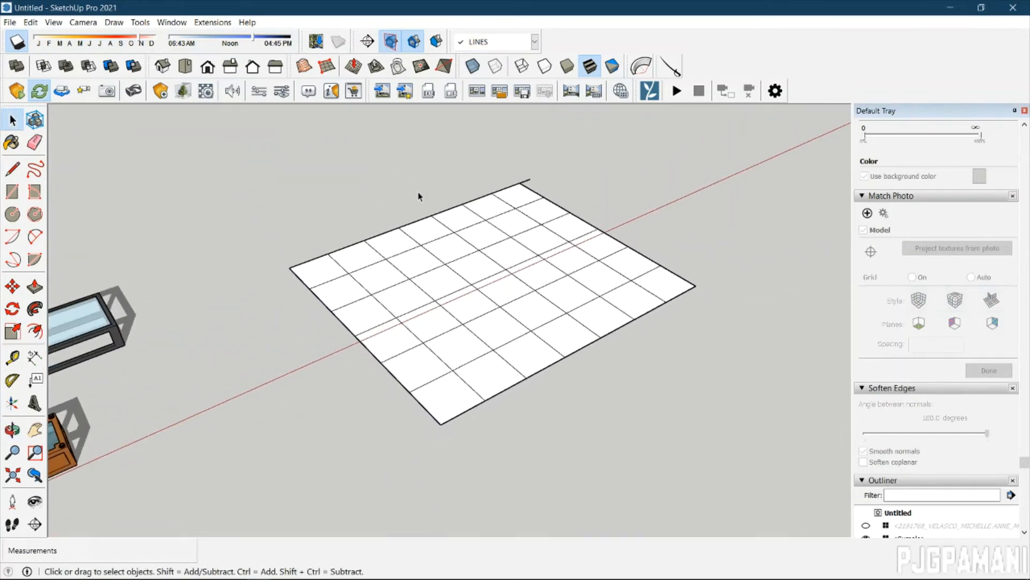
scroll(529, 185, up, 3)
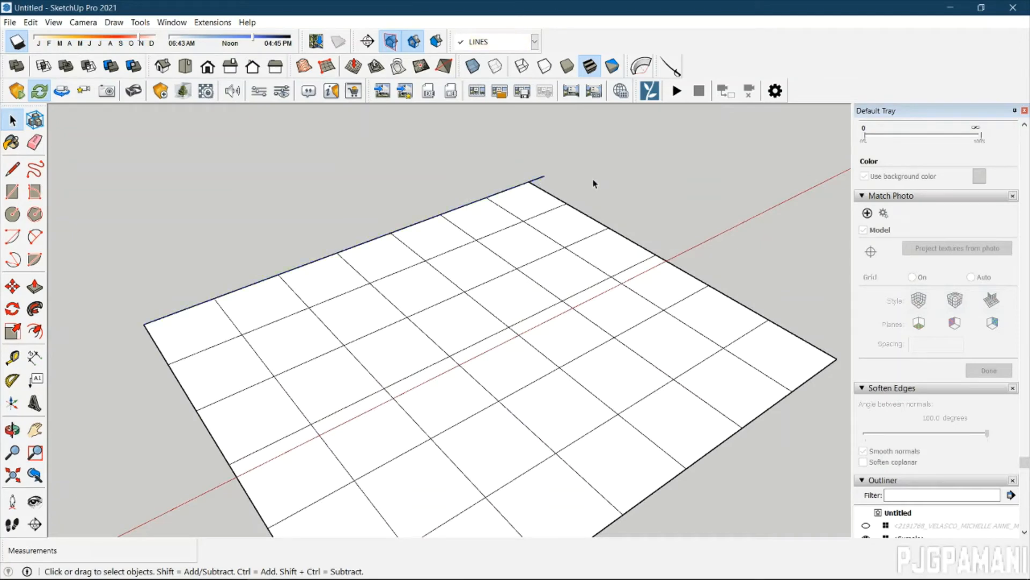
scroll(535, 183, up, 5)
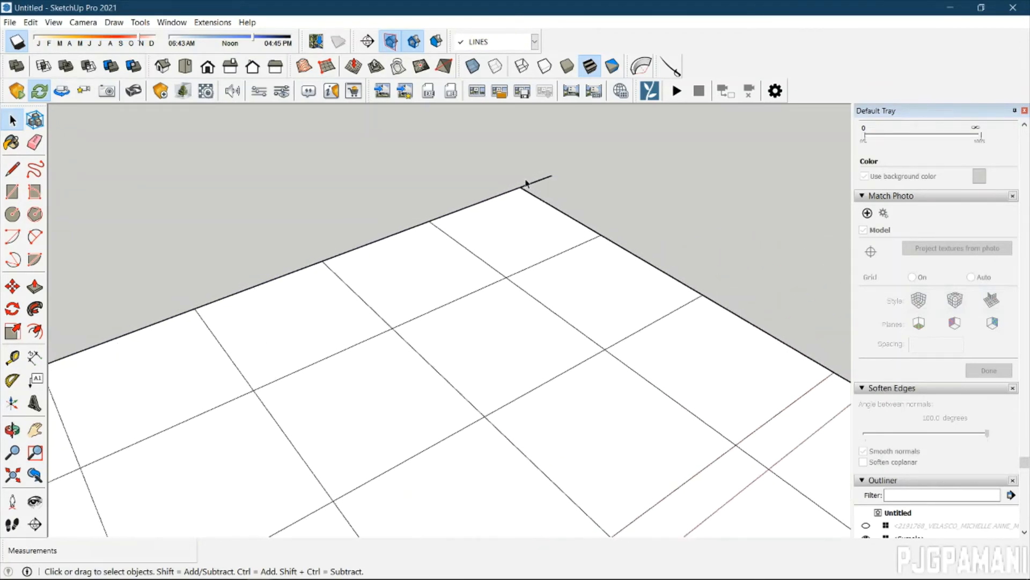
middle_drag(522, 326, 536, 198)
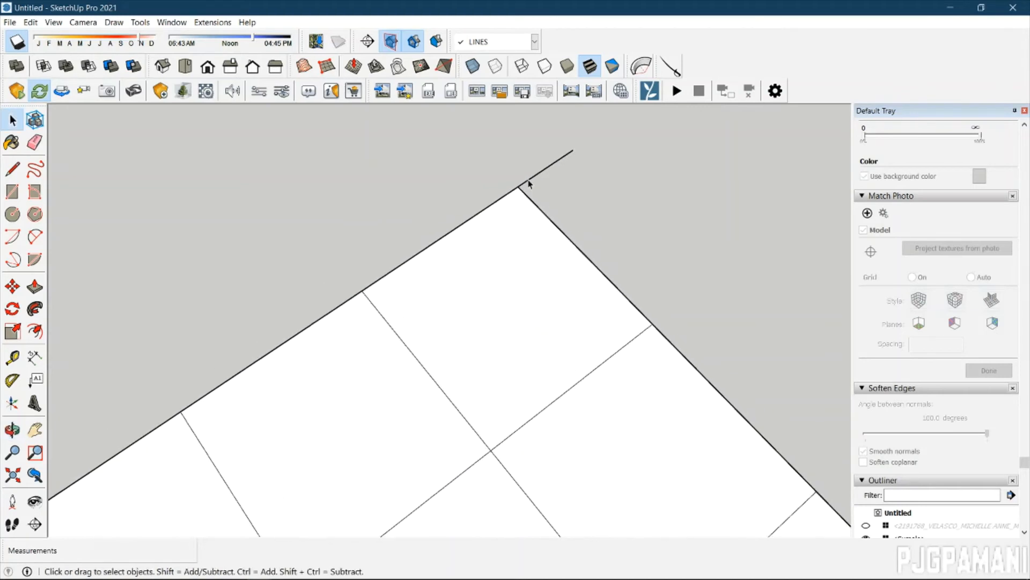
scroll(497, 317, down, 5)
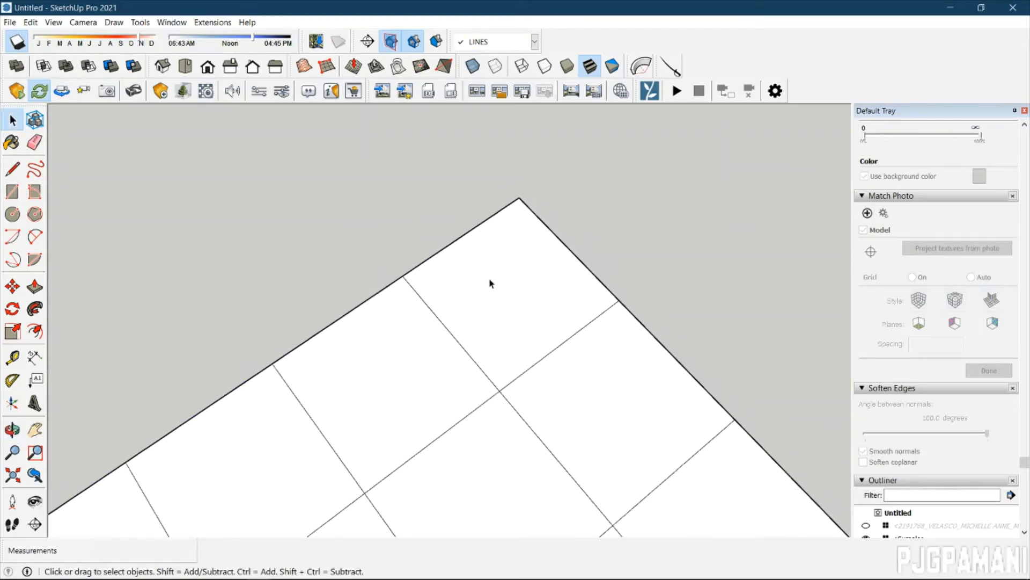
Move the whole sandbox grid off the red axis to the open ground farther from the tables.
shift+middle_drag(489, 472, 489, 471)
drag(489, 471, 494, 251)
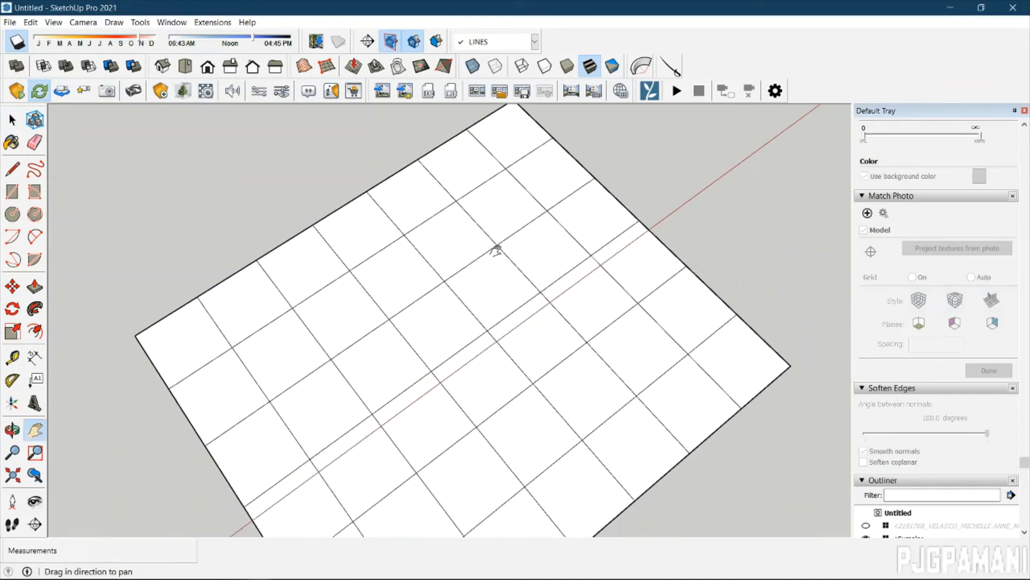
scroll(496, 295, down, 3)
middle_drag(504, 452, 713, 265)
drag(412, 426, 400, 430)
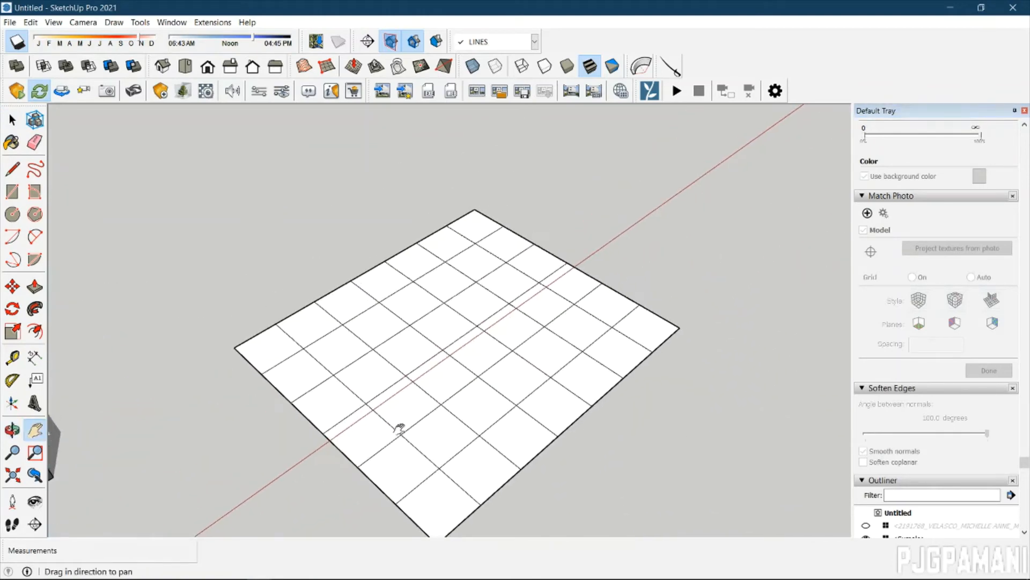
key(space)
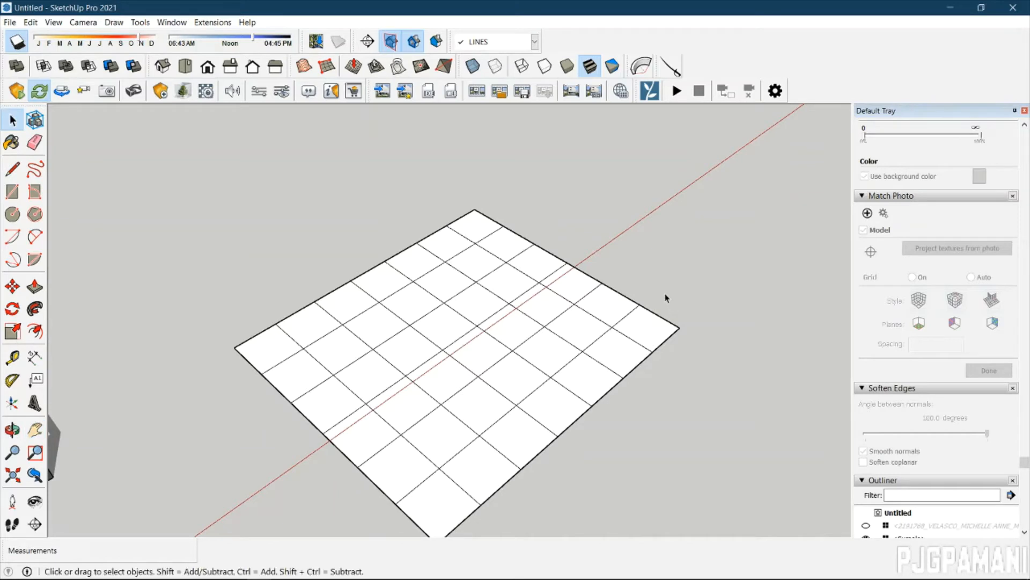
drag(314, 520, 316, 520)
scroll(467, 465, down, 4)
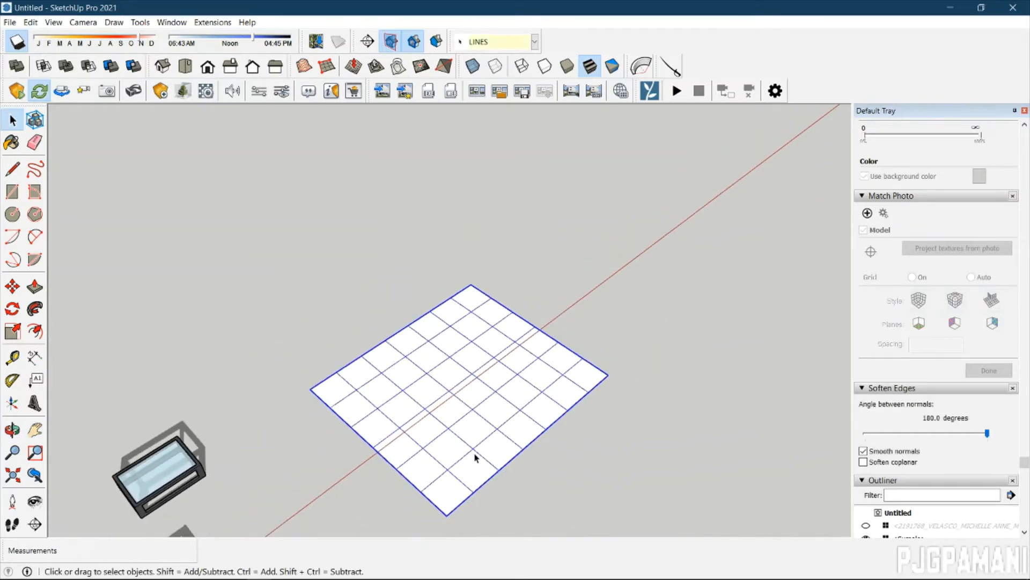
key(m)
click(485, 438)
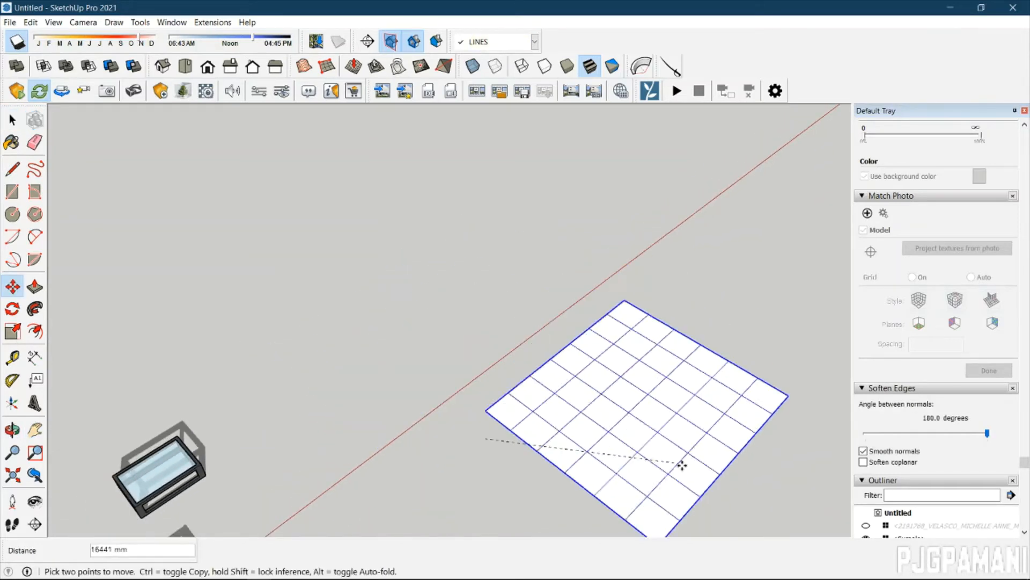
click(637, 459)
scroll(730, 476, down, 1)
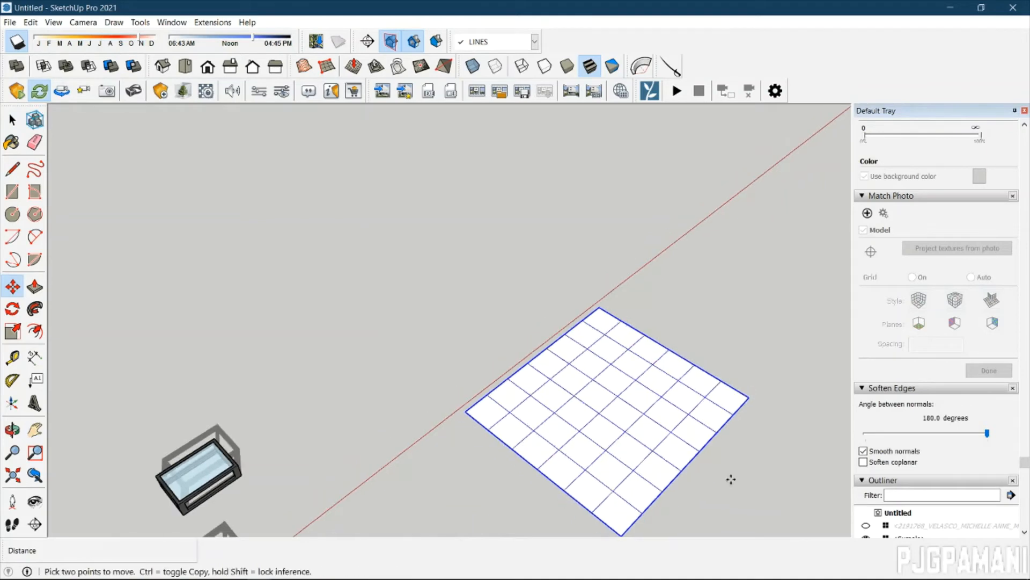
Open the sandbox grid group for editing so that its mesh can be sculpted.
key(h)
drag(720, 499, 593, 380)
scroll(558, 370, up, 1)
scroll(590, 369, up, 2)
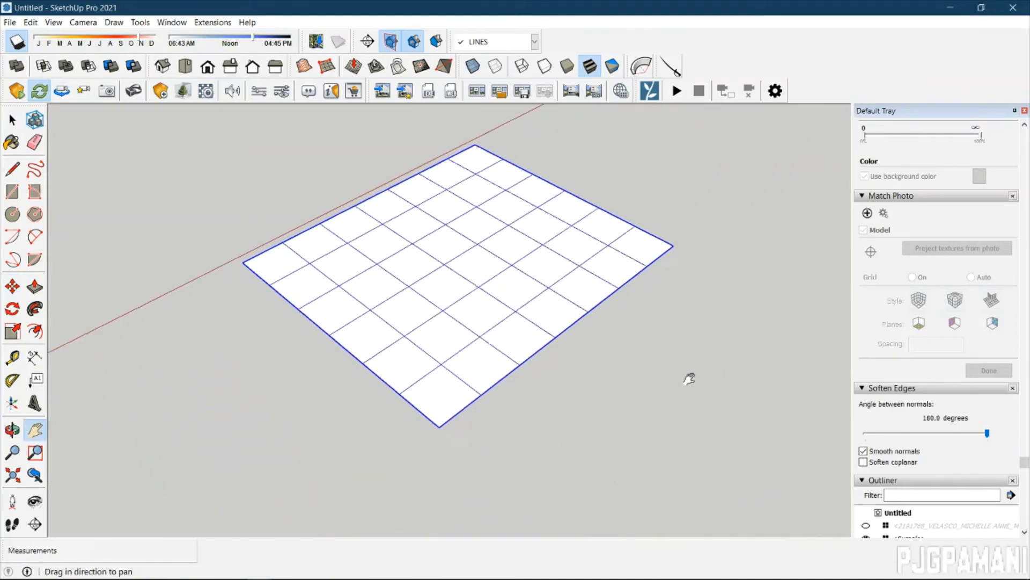
scroll(549, 296, up, 2)
scroll(591, 303, down, 3)
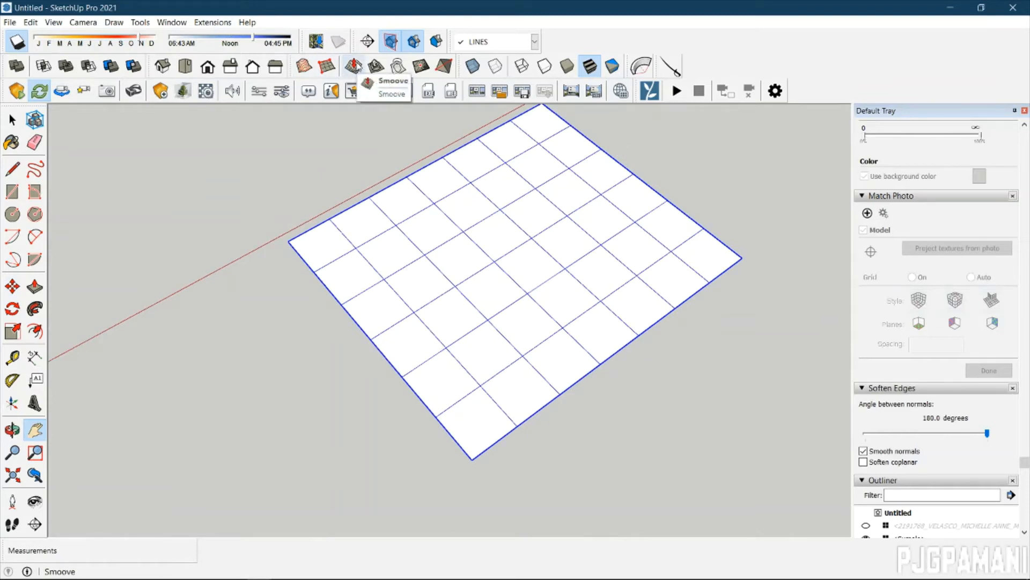
click(361, 68)
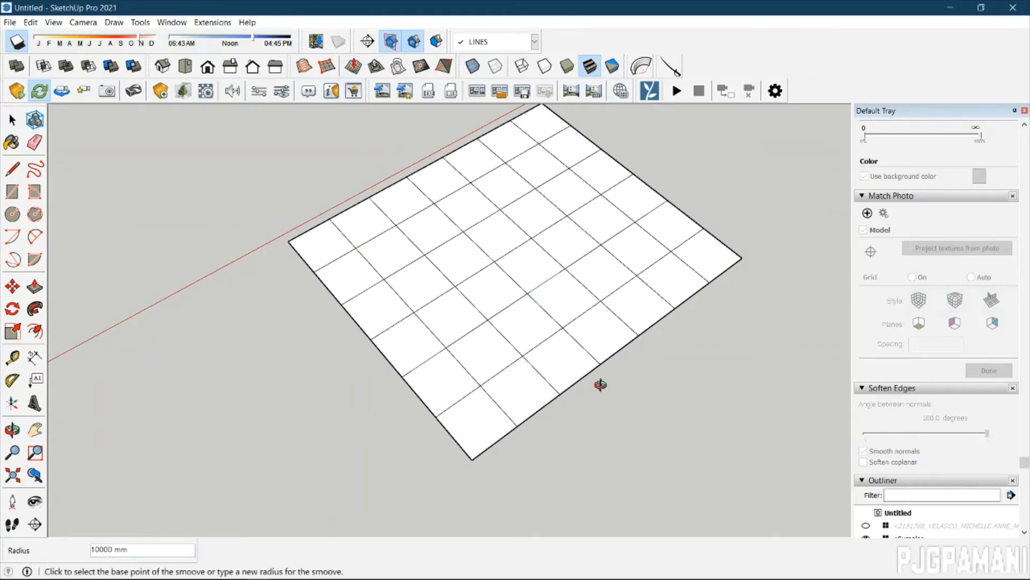
middle_drag(600, 384, 453, 414)
scroll(573, 378, down, 4)
key(space)
double_click(443, 408)
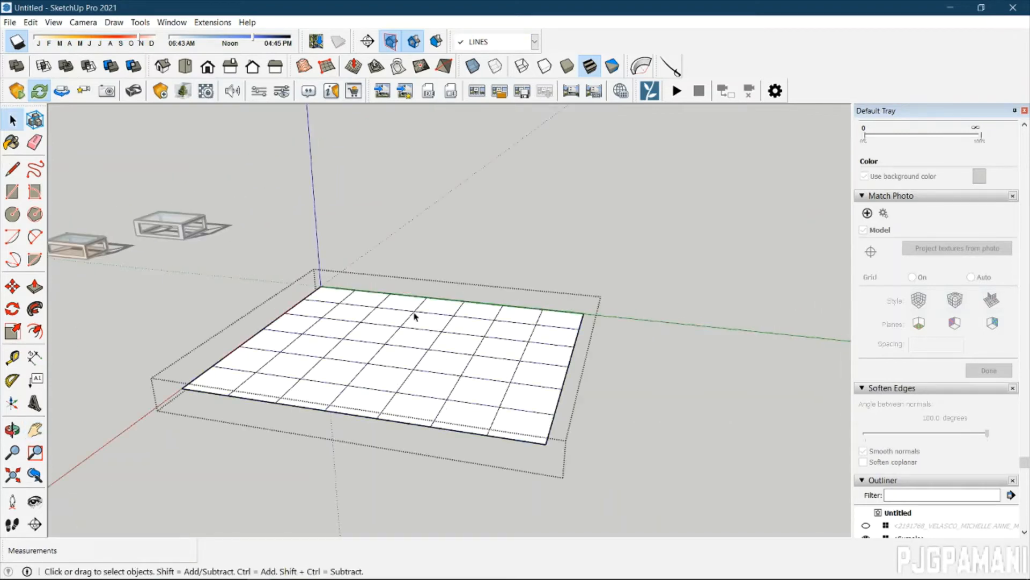
Smoove the mesh upward with a 10000 mm radius to form a hill on the red-axis side of the grid.
click(353, 66)
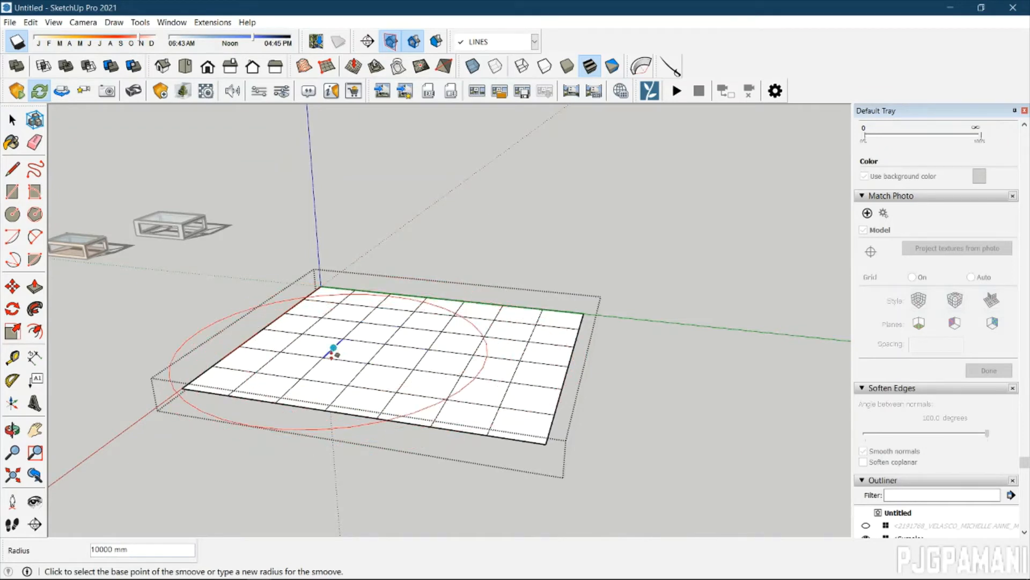
click(335, 356)
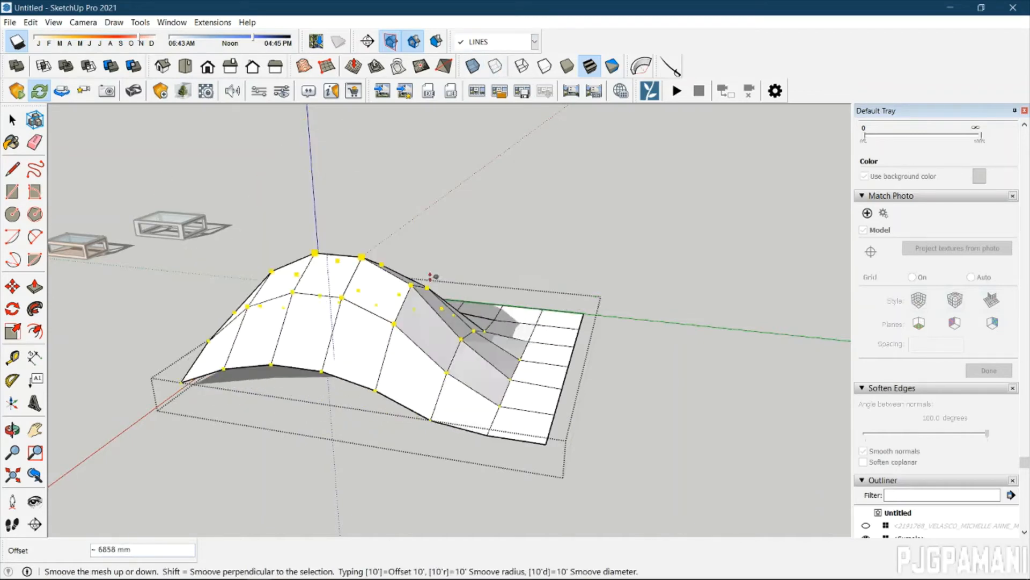
click(386, 265)
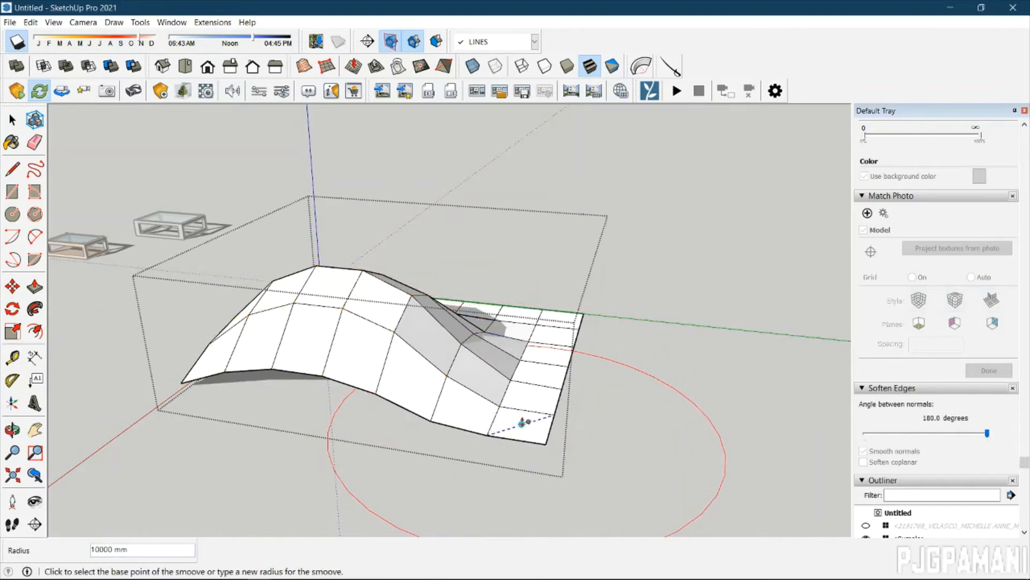
Smoove the mesh downward with a 10000 mm radius at two spots on the flat area beside the hill.
click(501, 406)
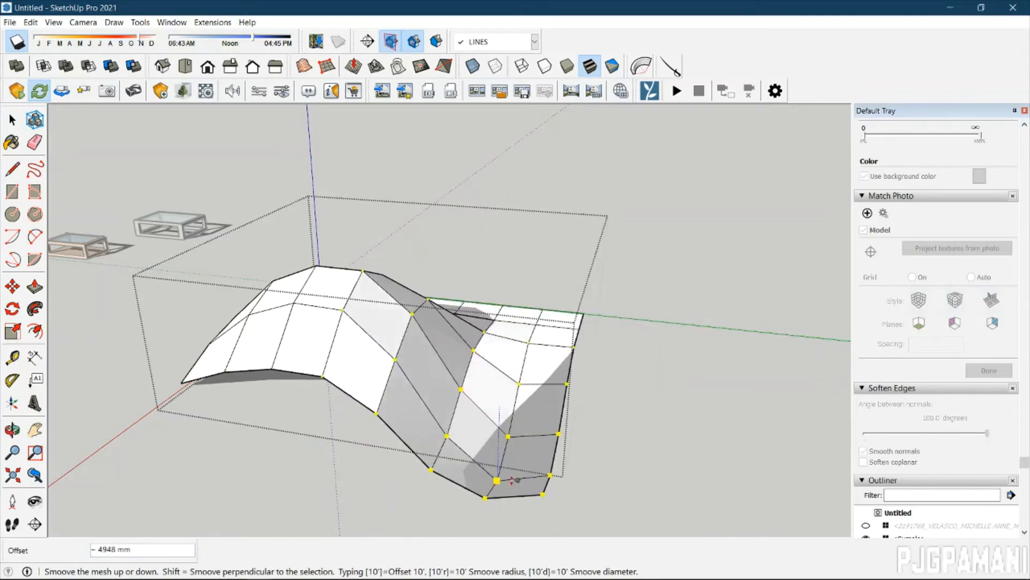
click(531, 448)
middle_drag(683, 416, 340, 403)
click(306, 319)
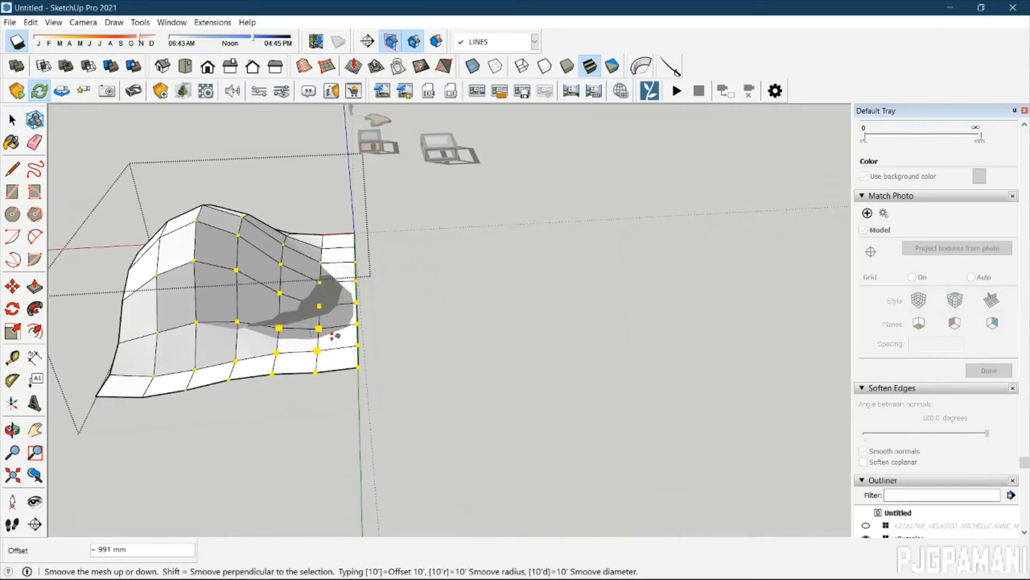
click(348, 367)
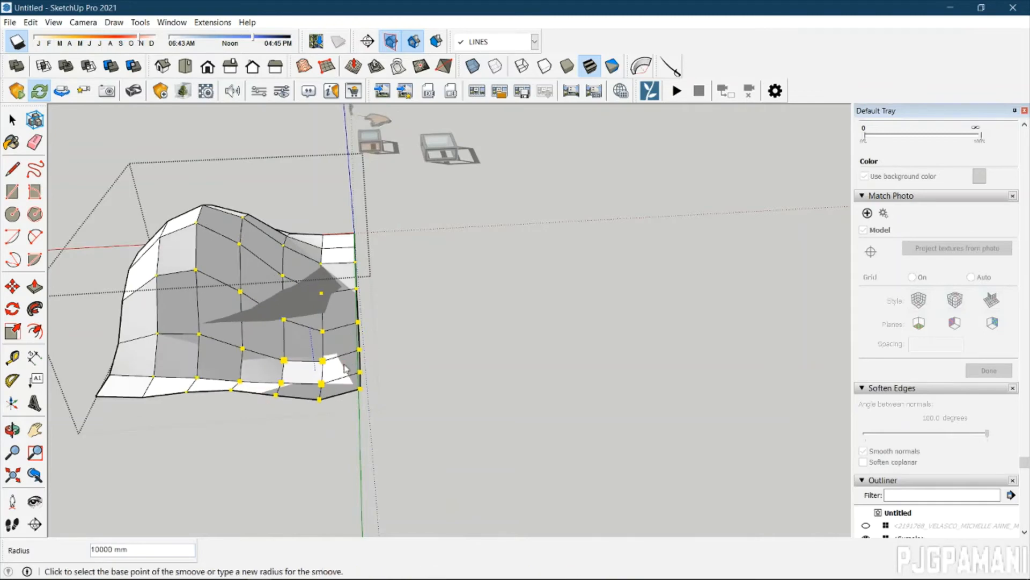
Smoove the grid's border along the green axis near the origin corner upward with a 10000 mm radius.
middle_drag(486, 294, 275, 110)
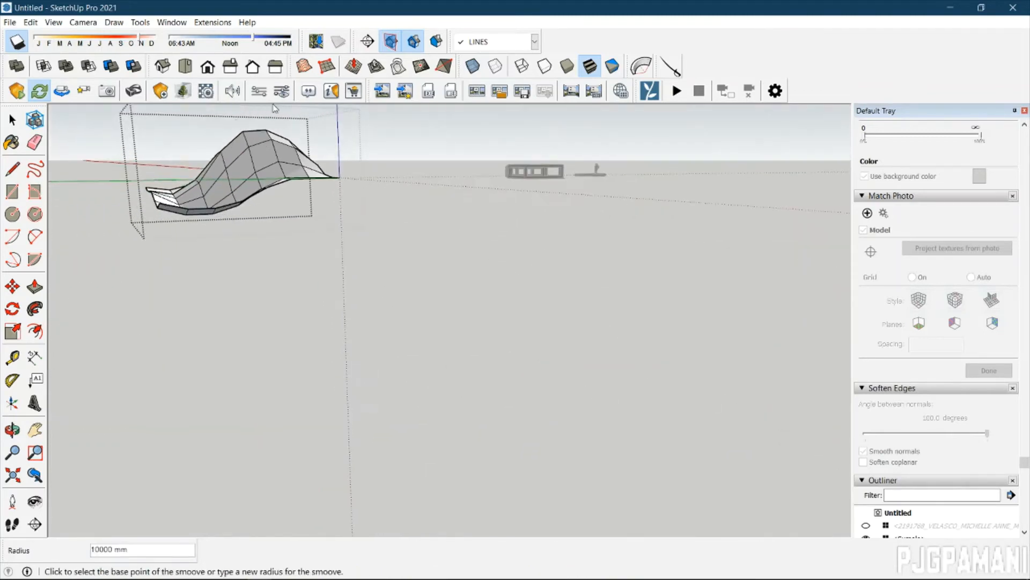
scroll(284, 113, up, 1)
middle_drag(313, 194, 276, 349)
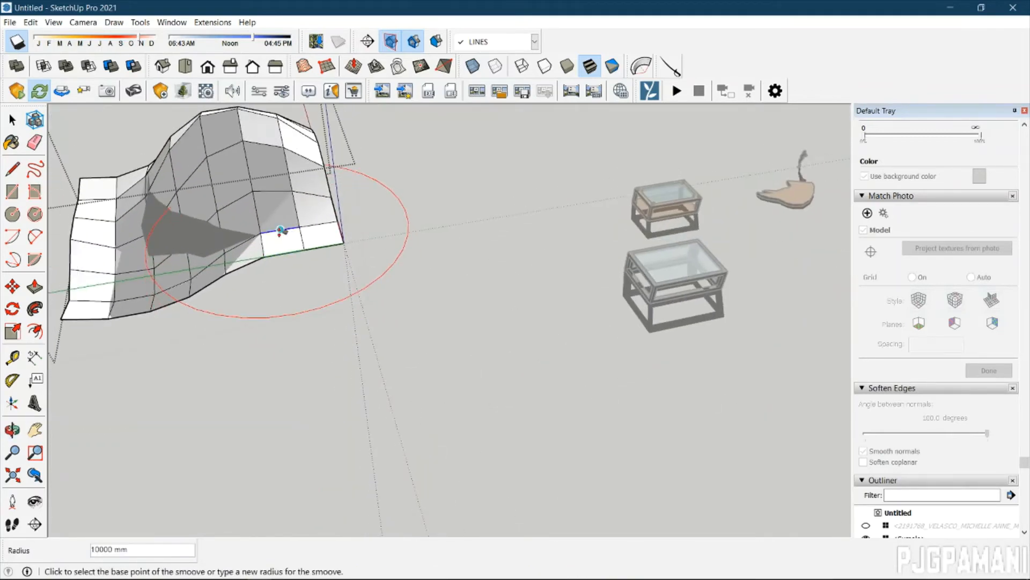
click(282, 236)
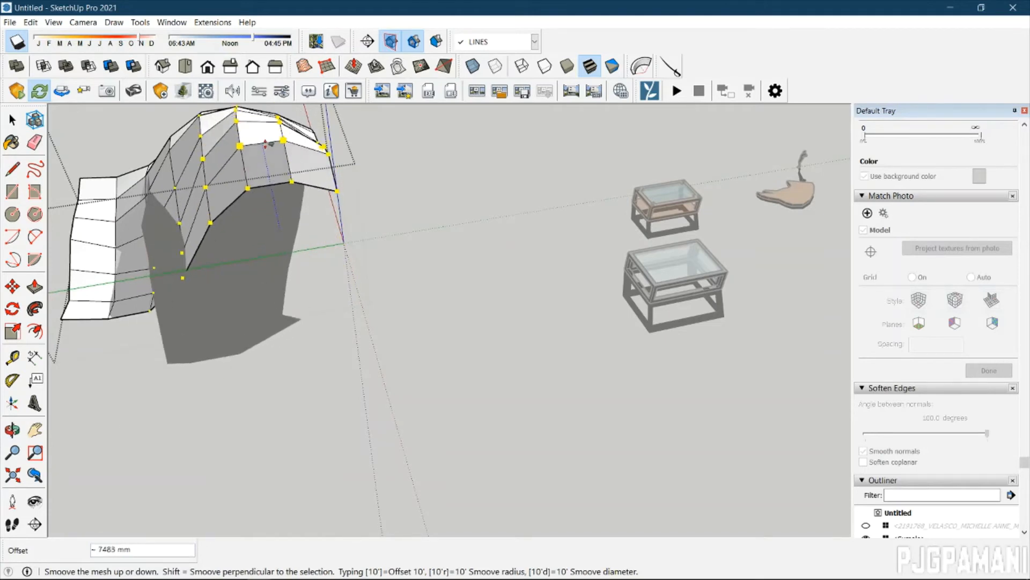
click(305, 171)
middle_drag(304, 172, 324, 227)
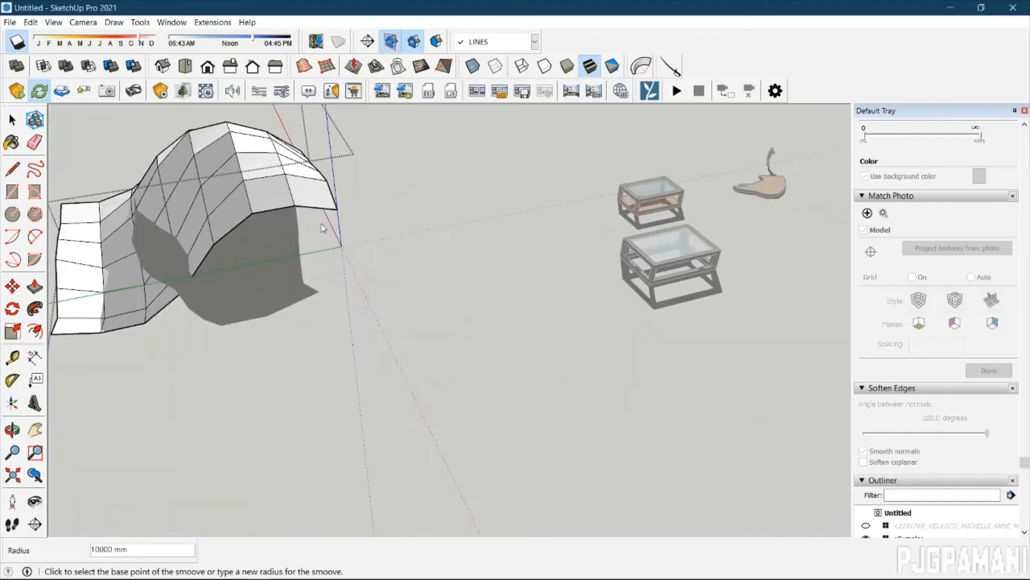
Leave the Smoove command and close the terrain mesh group.
scroll(325, 226, down, 2)
key(space)
scroll(446, 257, down, 1)
click(446, 248)
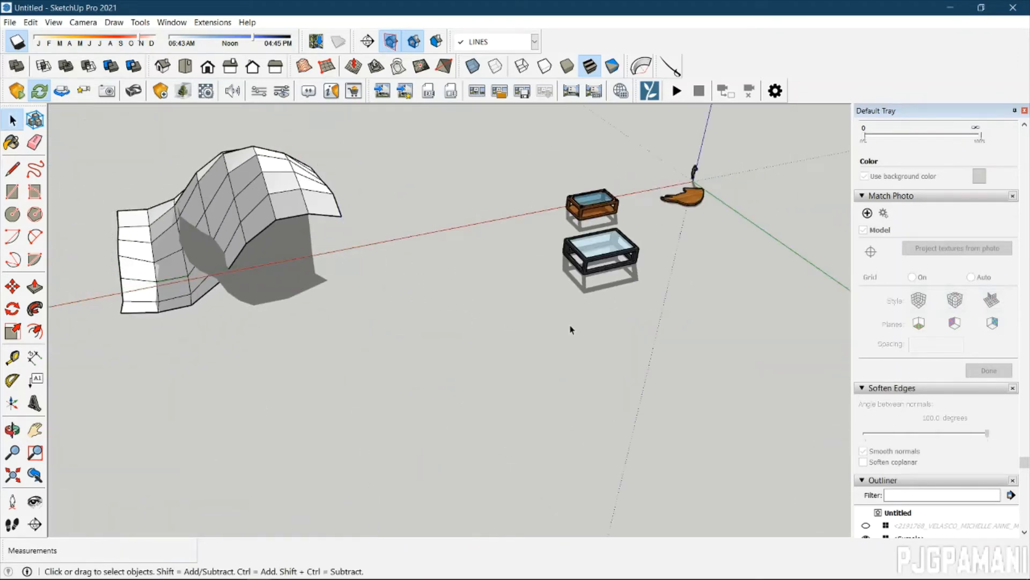
middle_drag(106, 419, 589, 398)
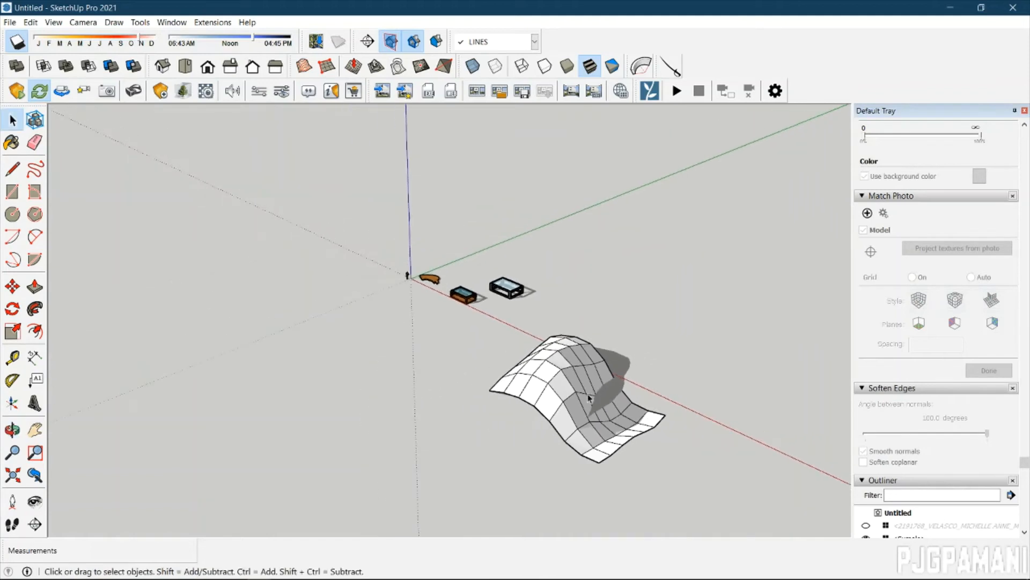
Select the terrain mesh and open its group for editing so its individual faces can be detailed.
click(555, 406)
scroll(555, 408, up, 4)
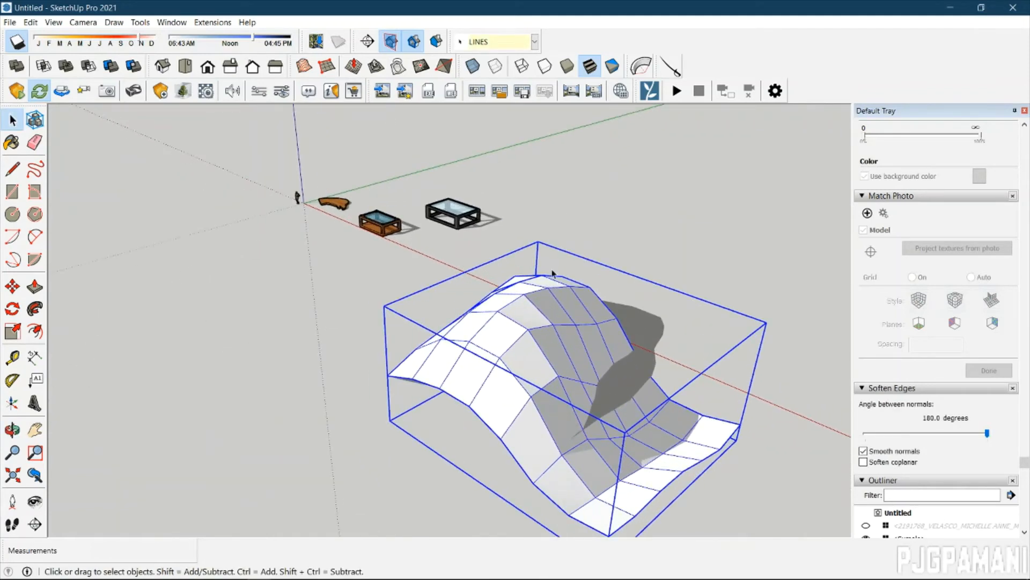
click(422, 70)
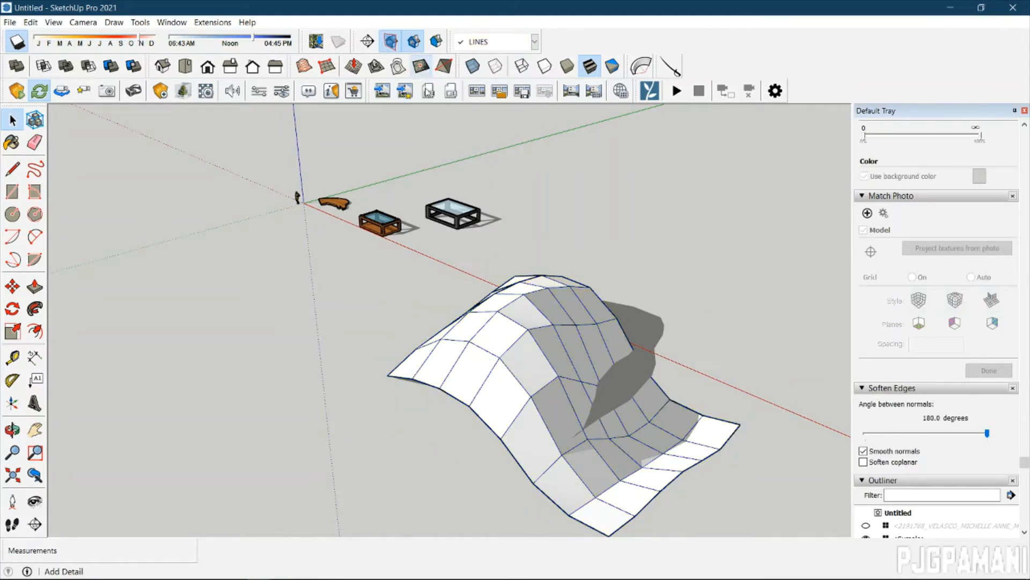
click(500, 344)
double_click(500, 338)
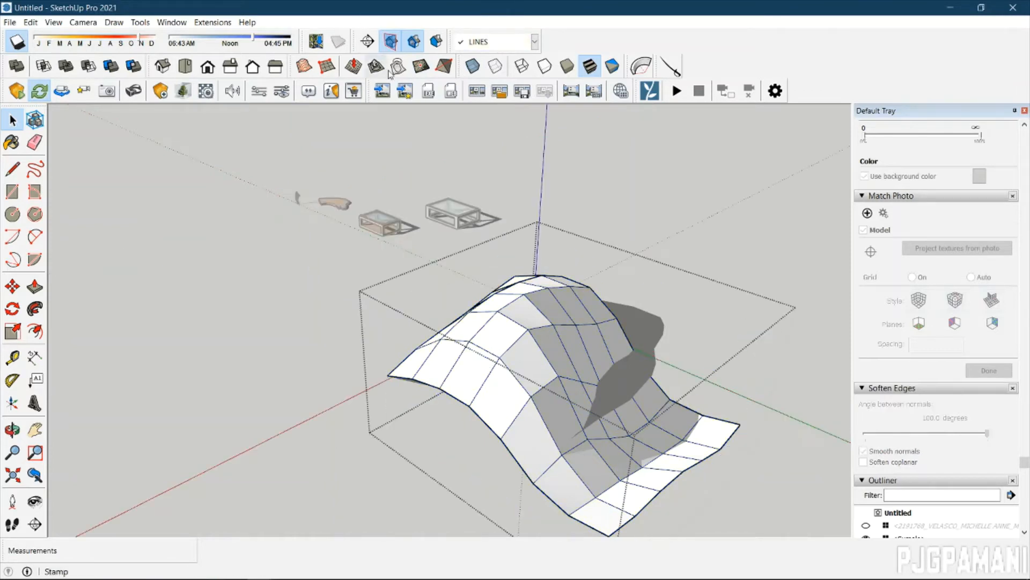
Use Add Detail to insert three vertically offset vertices on the mesh's light-coloured front slope.
click(416, 68)
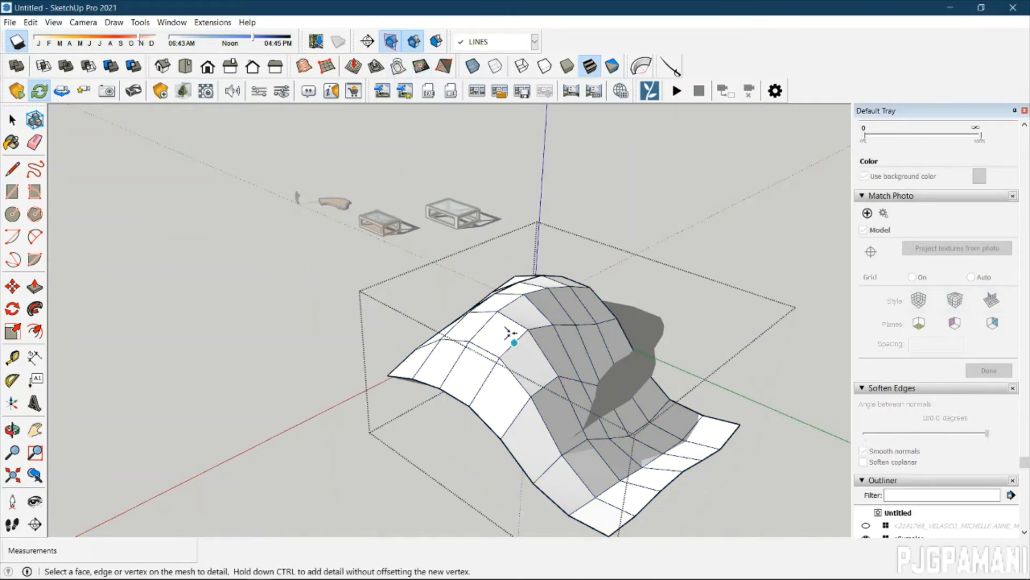
click(489, 338)
click(527, 374)
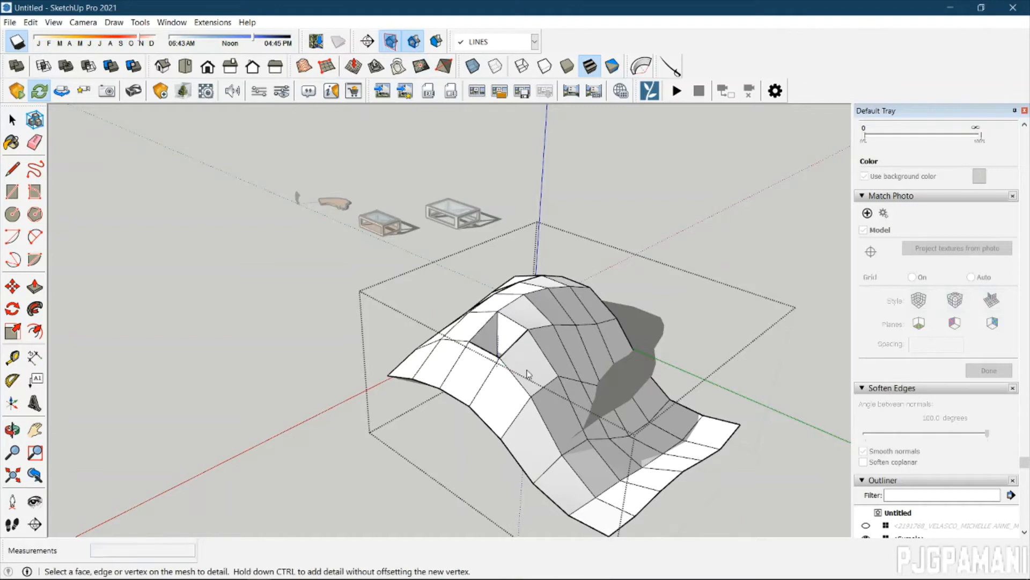
click(490, 398)
click(472, 378)
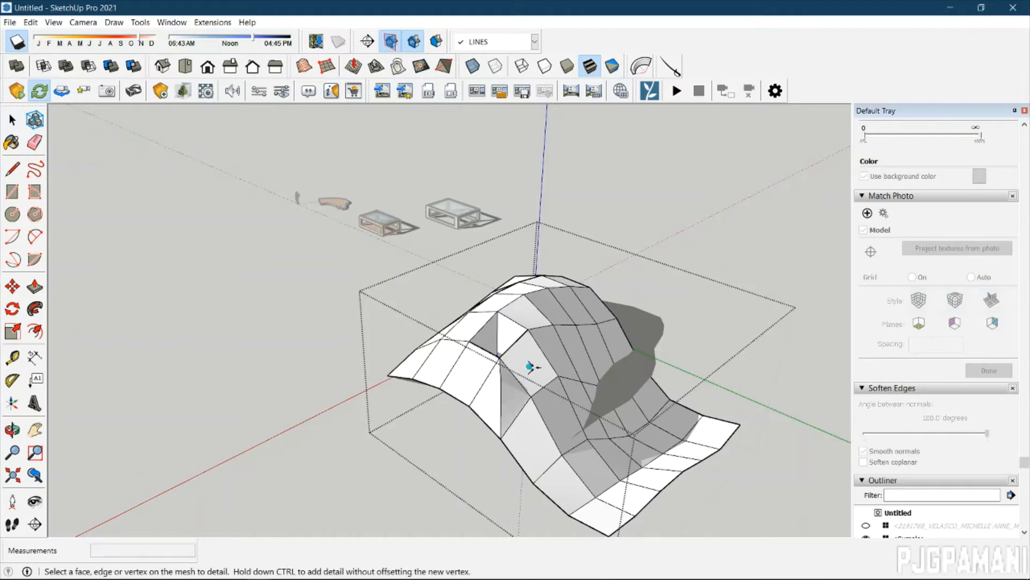
click(532, 363)
click(469, 368)
Add three more offset detail vertices to the mesh: on the lower front edge area, near the crest and on the shaded slope.
click(453, 364)
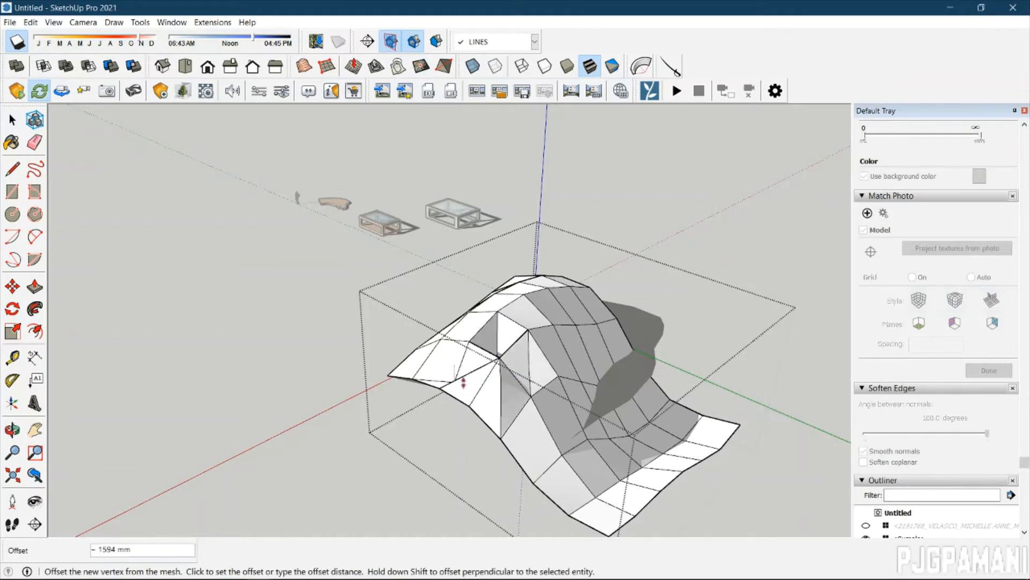
scroll(456, 370, up, 2)
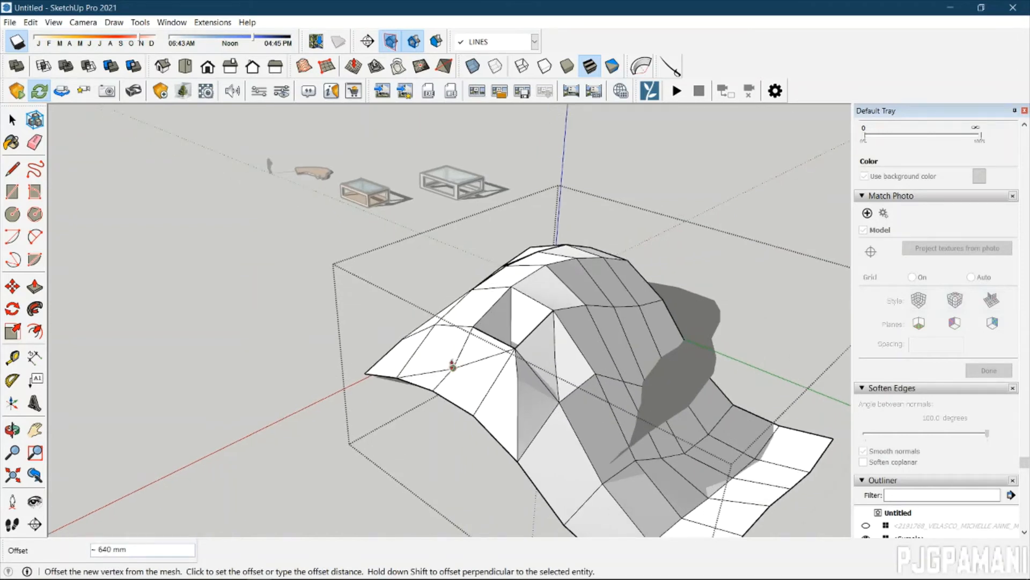
click(442, 364)
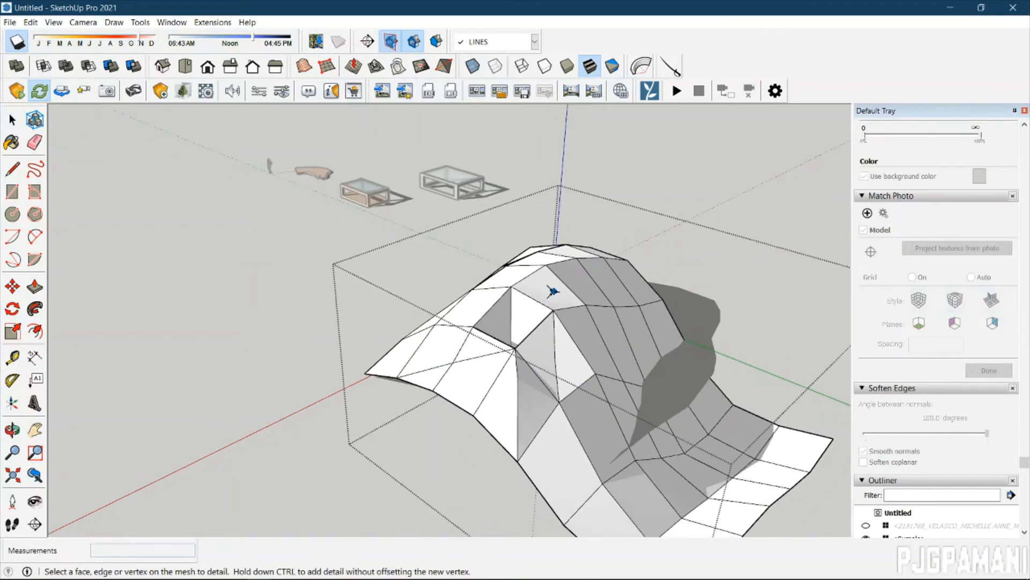
click(553, 292)
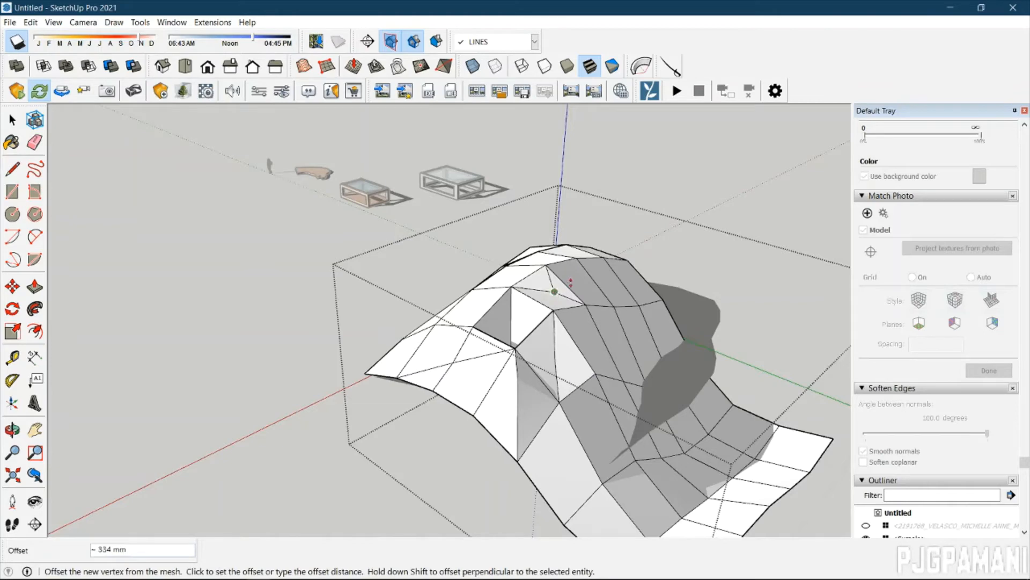
click(571, 282)
click(610, 338)
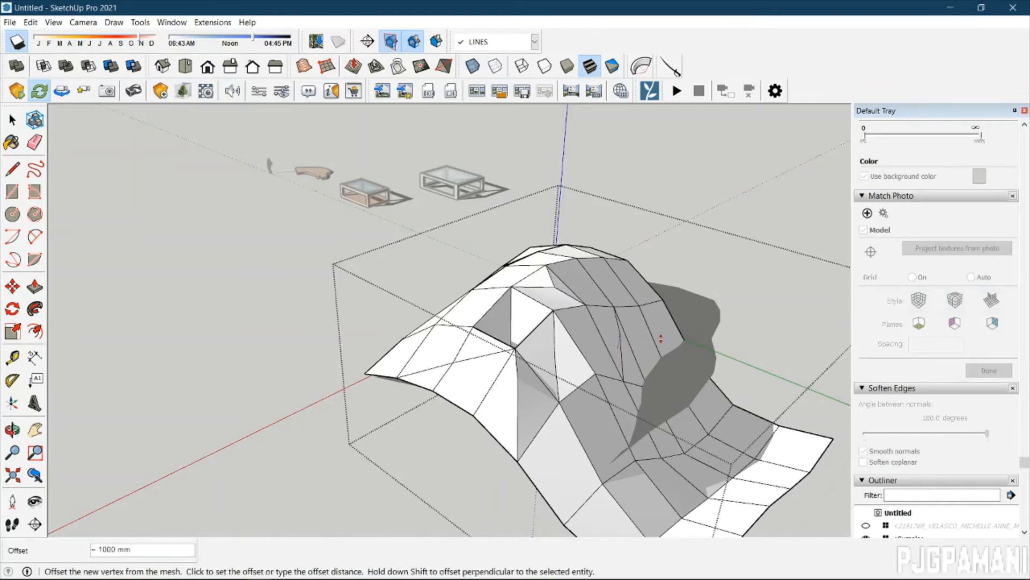
click(681, 339)
Add three offset detail vertices to the faces just below the crest on the shaded slope.
middle_drag(682, 339, 311, 315)
click(308, 303)
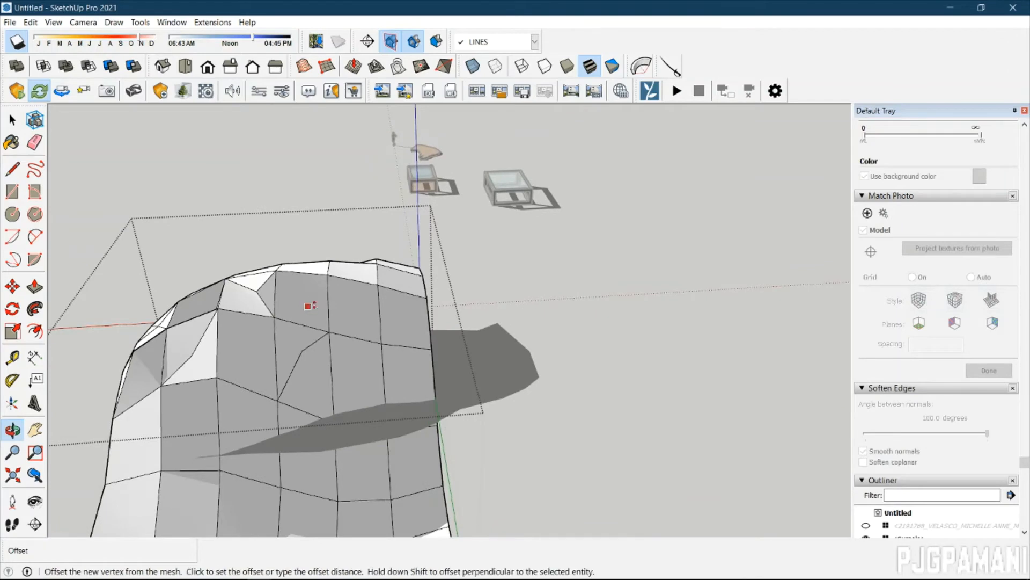
click(383, 299)
click(398, 304)
click(361, 313)
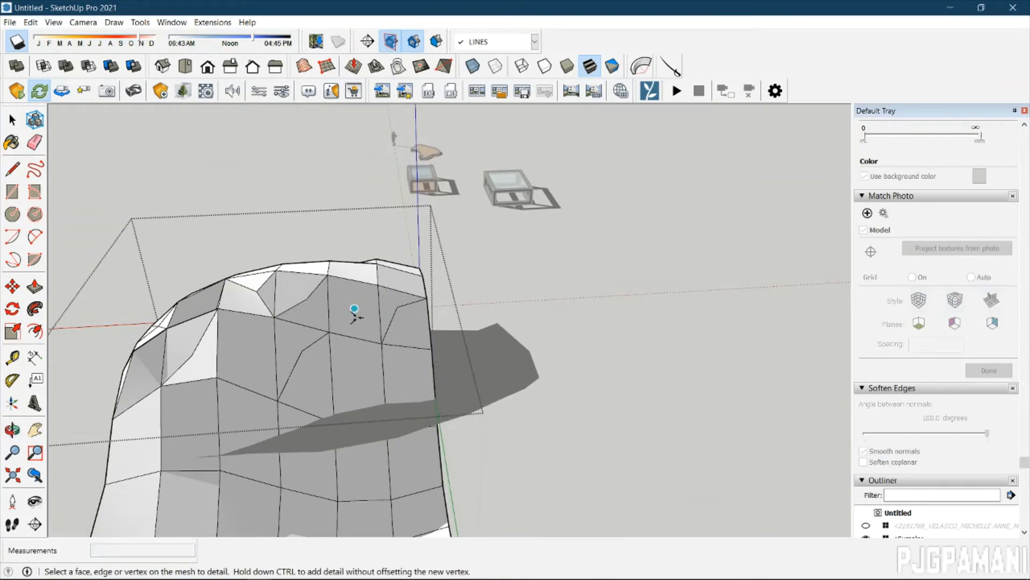
click(357, 316)
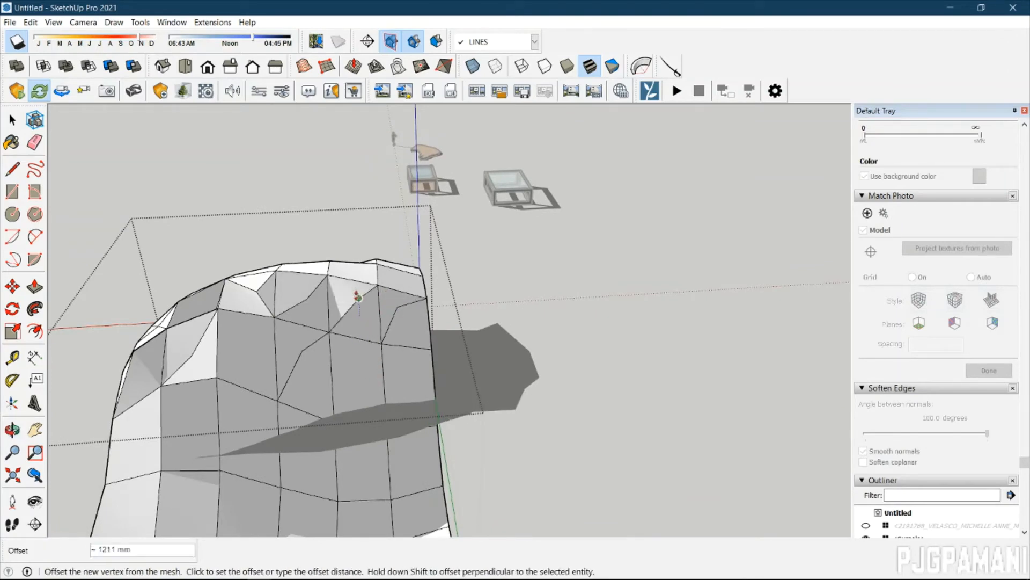
click(358, 297)
Add three offset detail vertices along the next row of faces down the shaded slope.
click(261, 336)
click(312, 329)
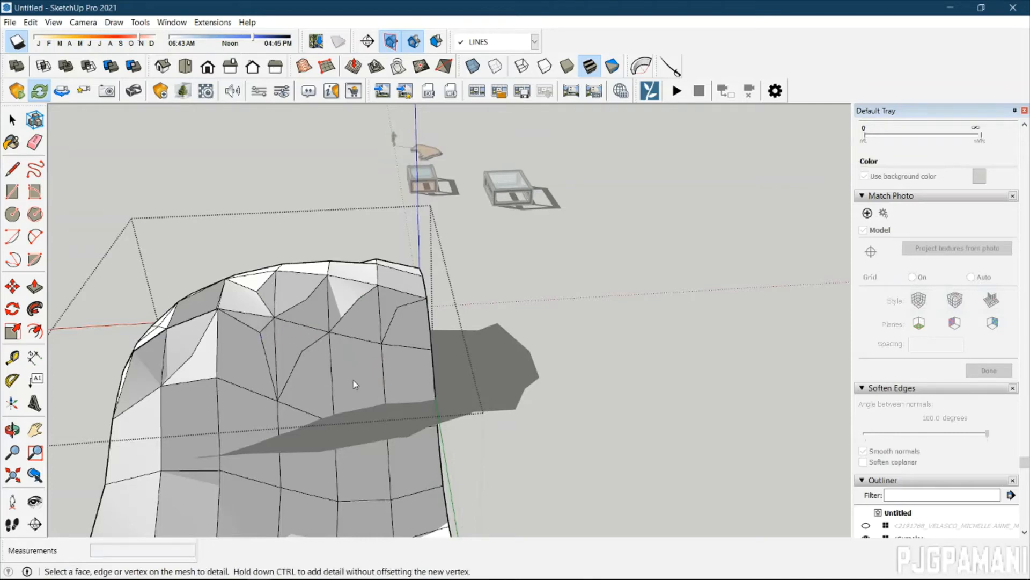
click(354, 384)
click(350, 357)
click(394, 364)
click(400, 354)
scroll(408, 440, down, 2)
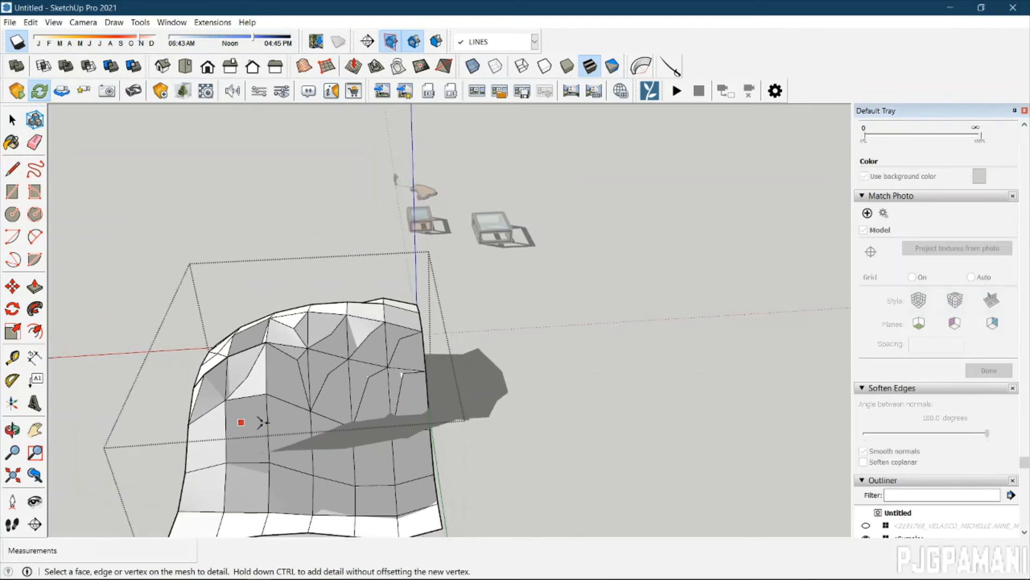
middle_drag(240, 421, 468, 269)
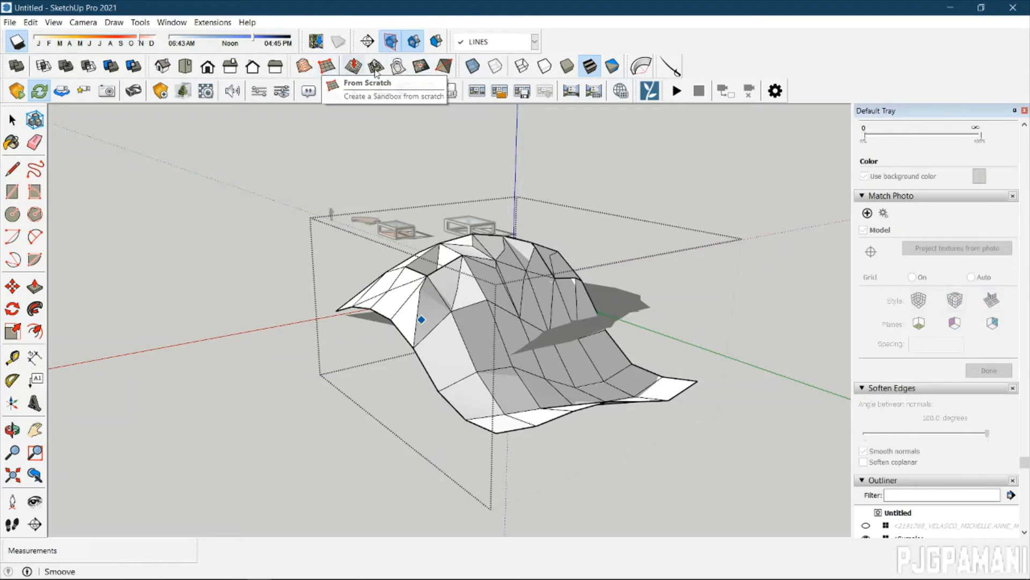
click(445, 66)
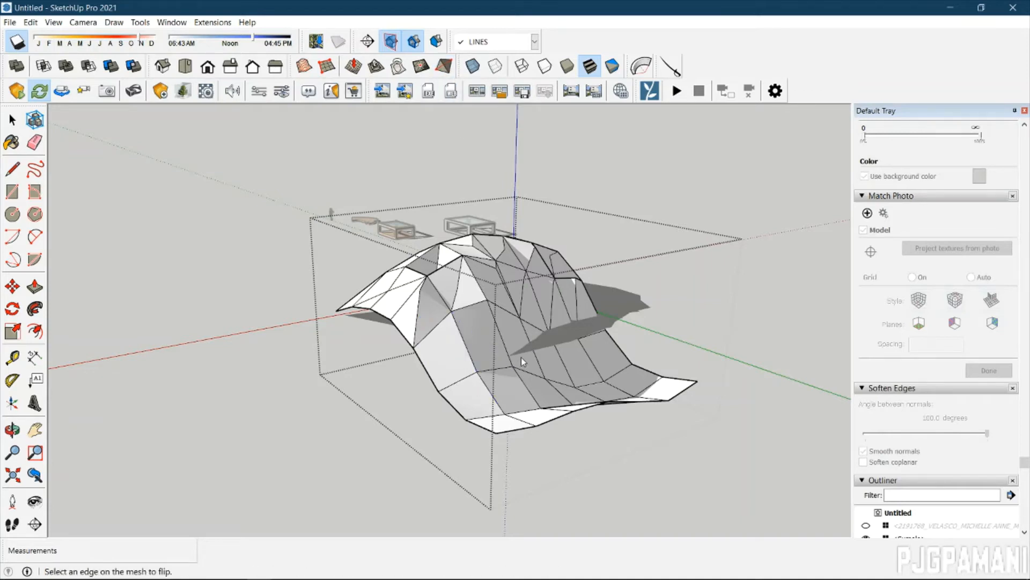
middle_drag(430, 370, 586, 428)
scroll(526, 369, down, 2)
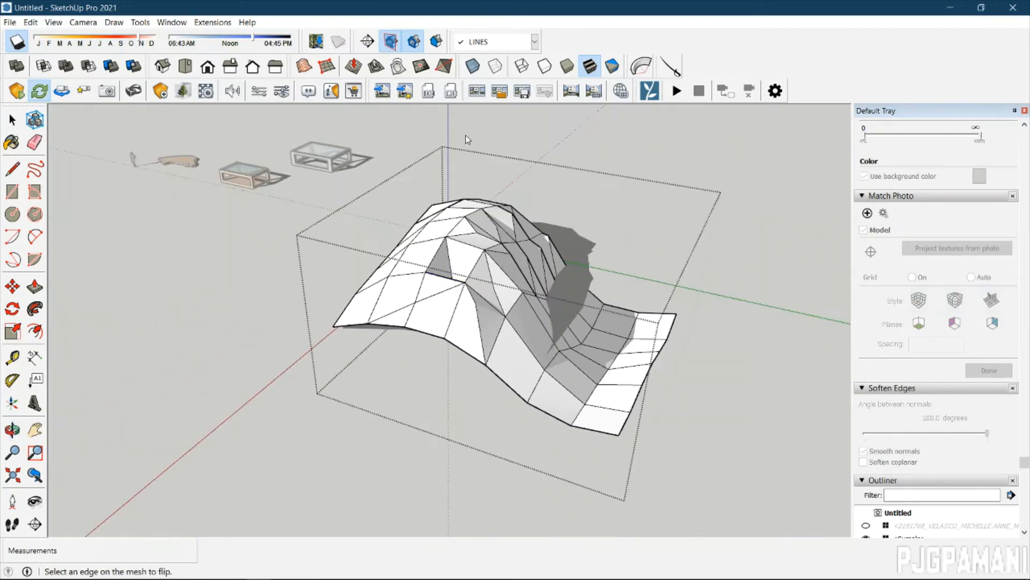
key(space)
Examine the detailed terrain mesh from several sides.
middle_drag(412, 143, 473, 228)
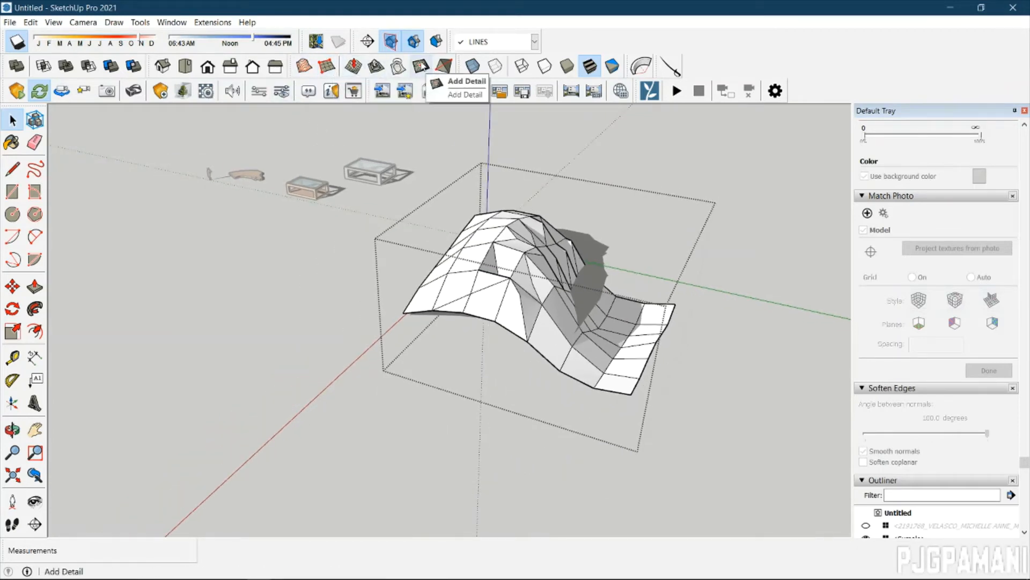
scroll(567, 292, up, 1)
scroll(567, 292, up, 1)
scroll(563, 293, down, 1)
middle_drag(467, 314, 636, 323)
middle_drag(470, 254, 795, 272)
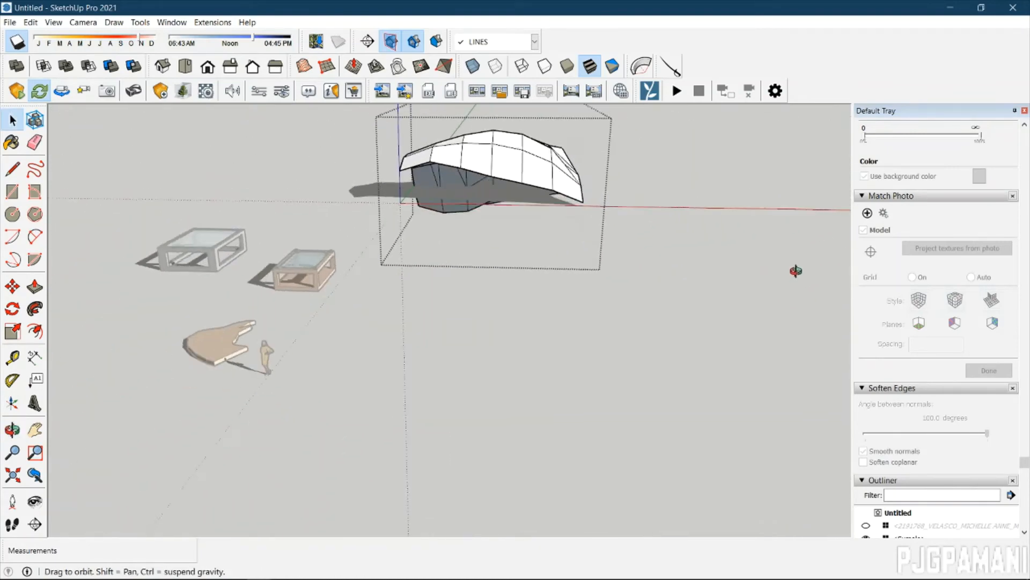
scroll(483, 204, up, 3)
middle_drag(644, 234, 682, 393)
scroll(671, 384, down, 4)
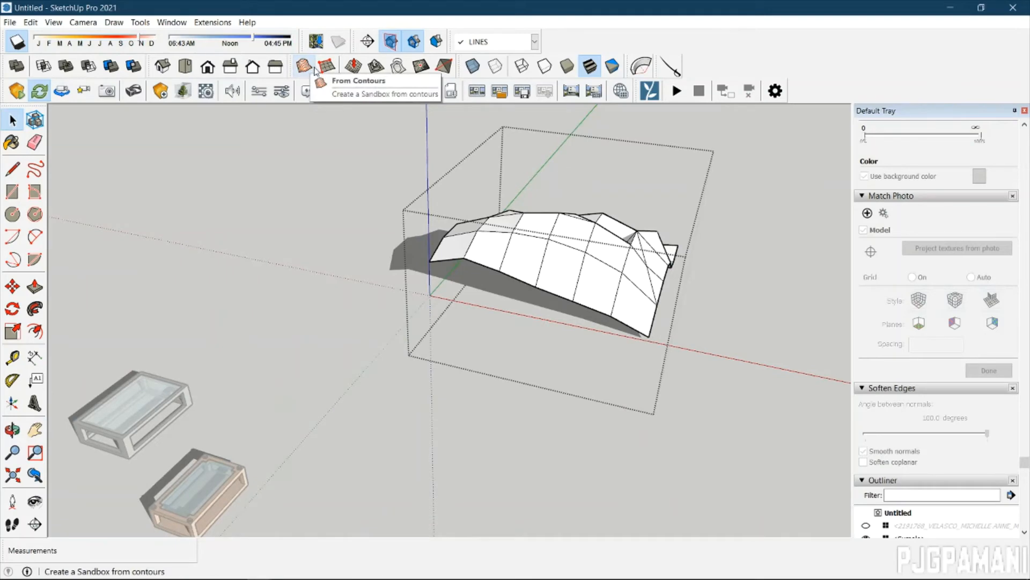
Close the terrain group and draw two connected lines on the open ground beside the wooden furniture.
middle_drag(450, 492, 518, 441)
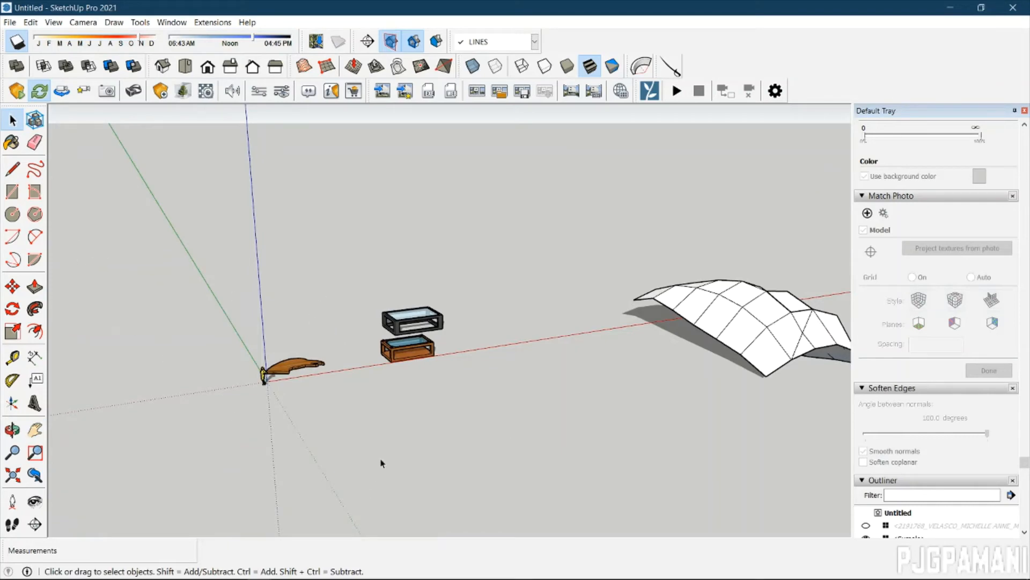
middle_drag(456, 485, 686, 428)
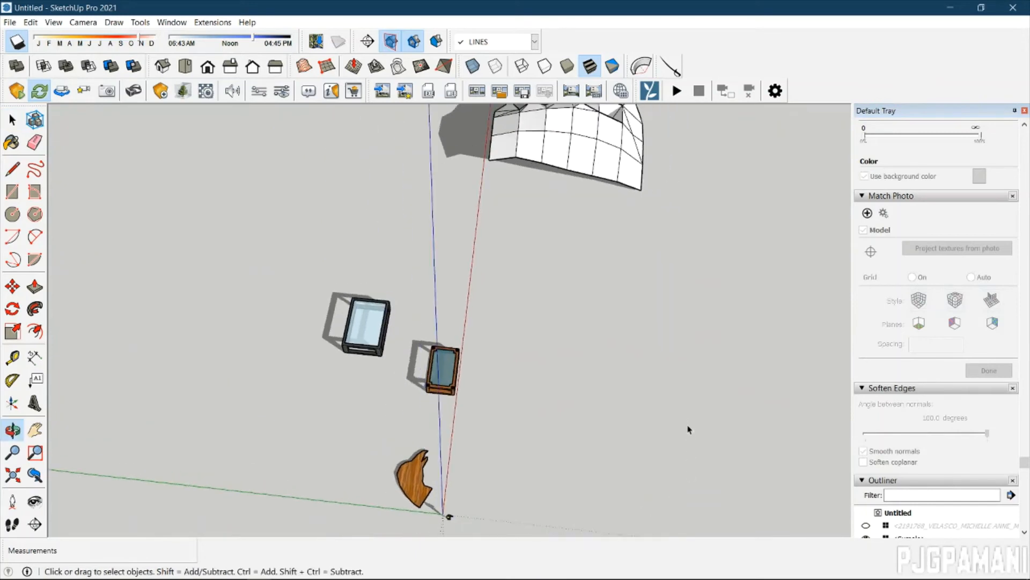
key(l)
click(527, 463)
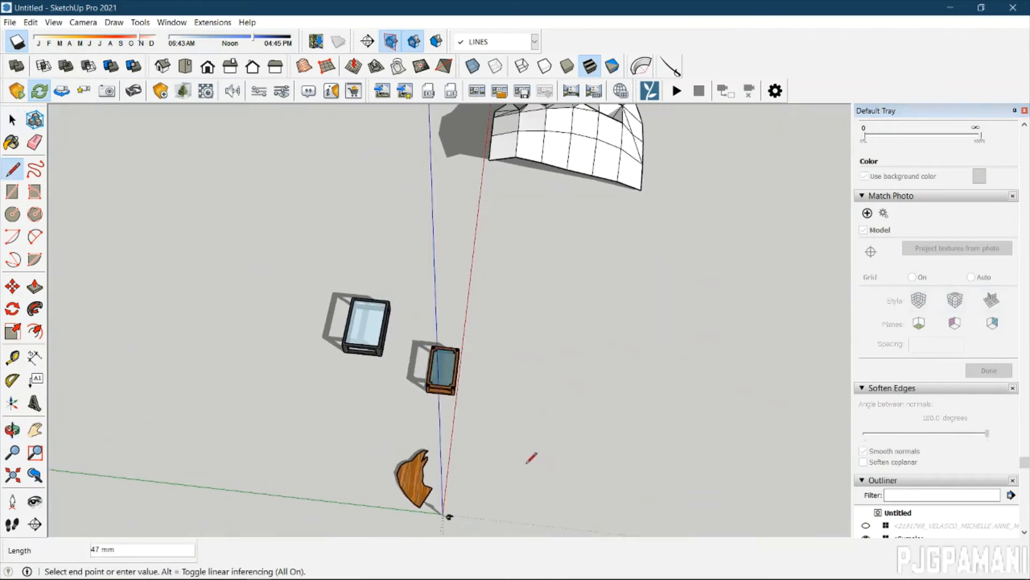
click(736, 486)
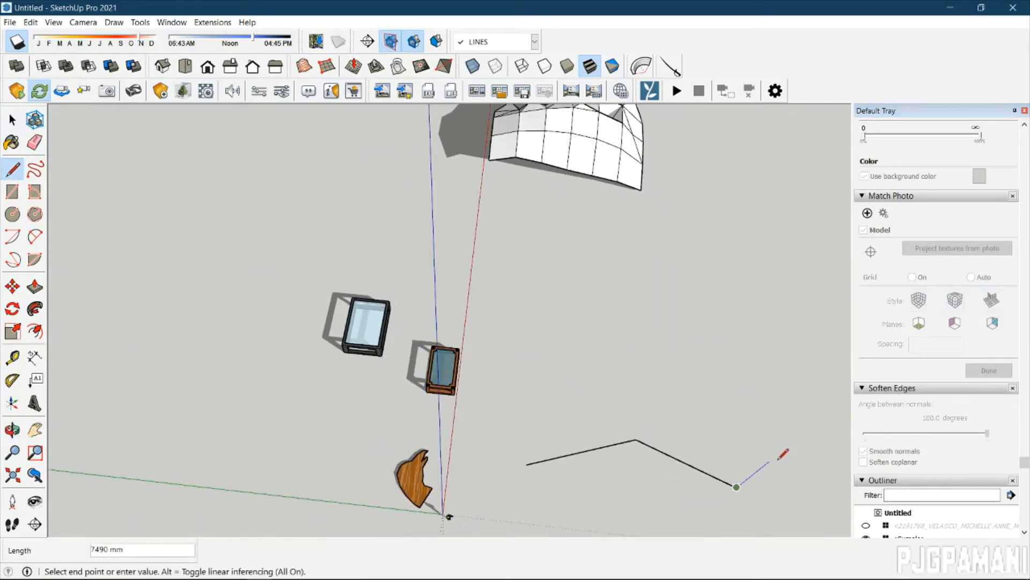
click(818, 342)
key(space)
middle_drag(815, 355, 628, 339)
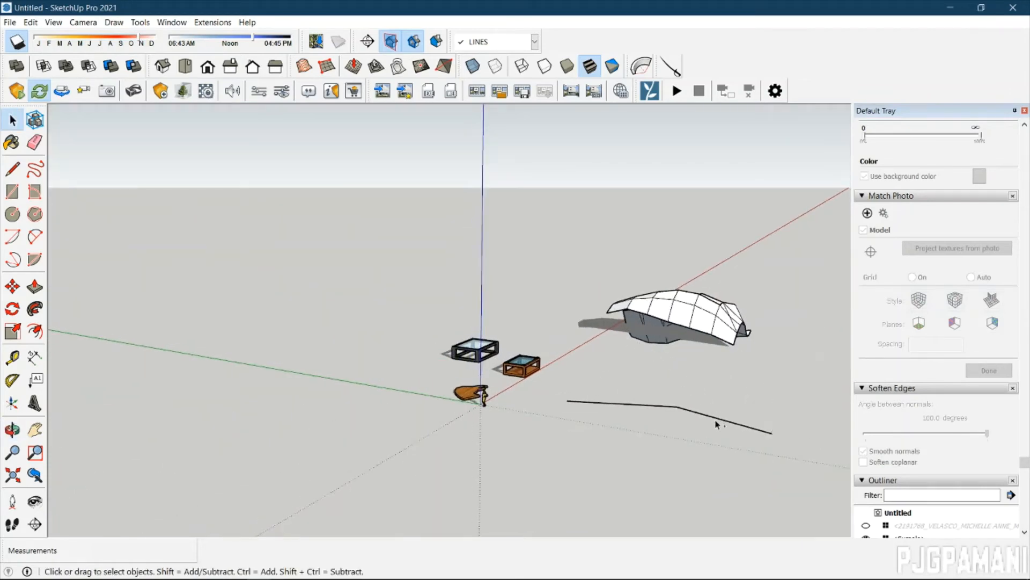
Extend the open line chain from its end point with two more connected lines.
key(l)
click(772, 433)
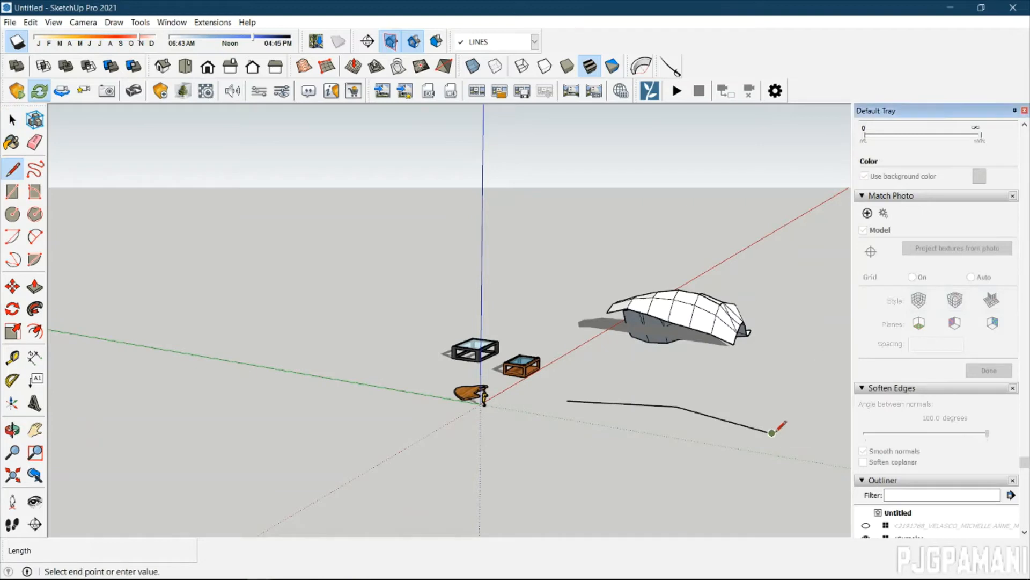
scroll(831, 400, down, 1)
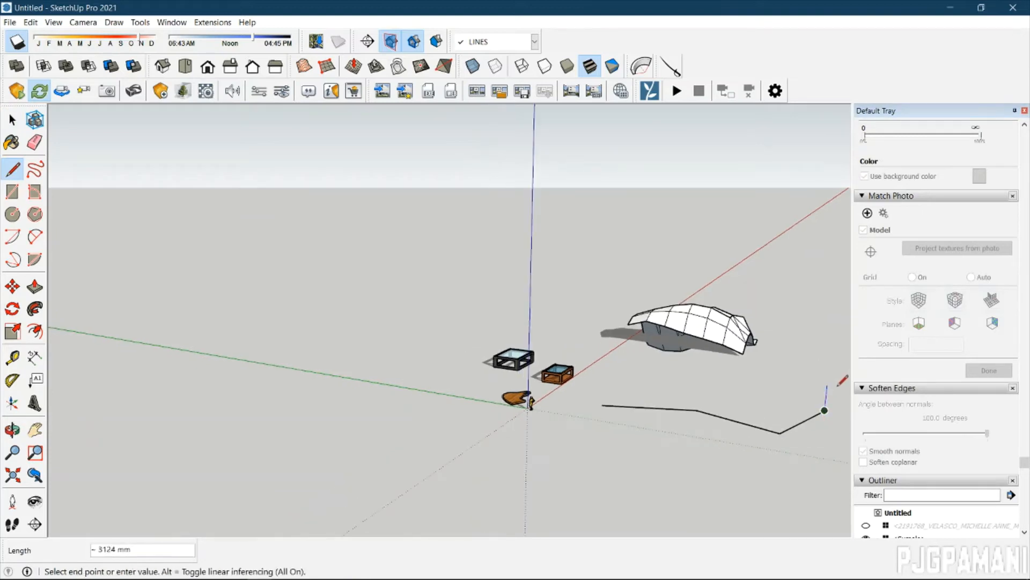
middle_drag(827, 411, 460, 494)
click(456, 499)
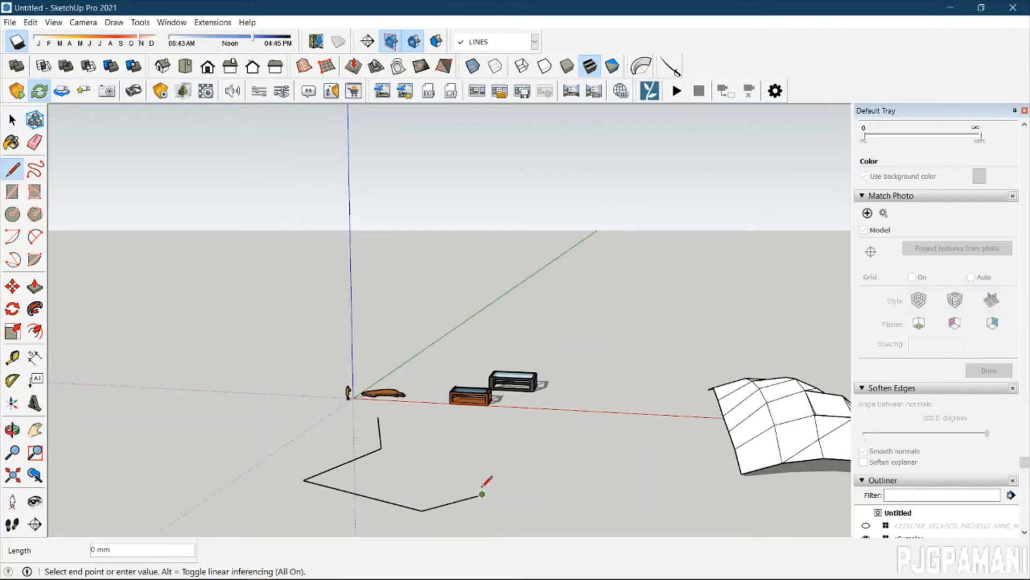
key(space)
Select all connected lines of the chain and make them a group.
scroll(381, 494, down, 2)
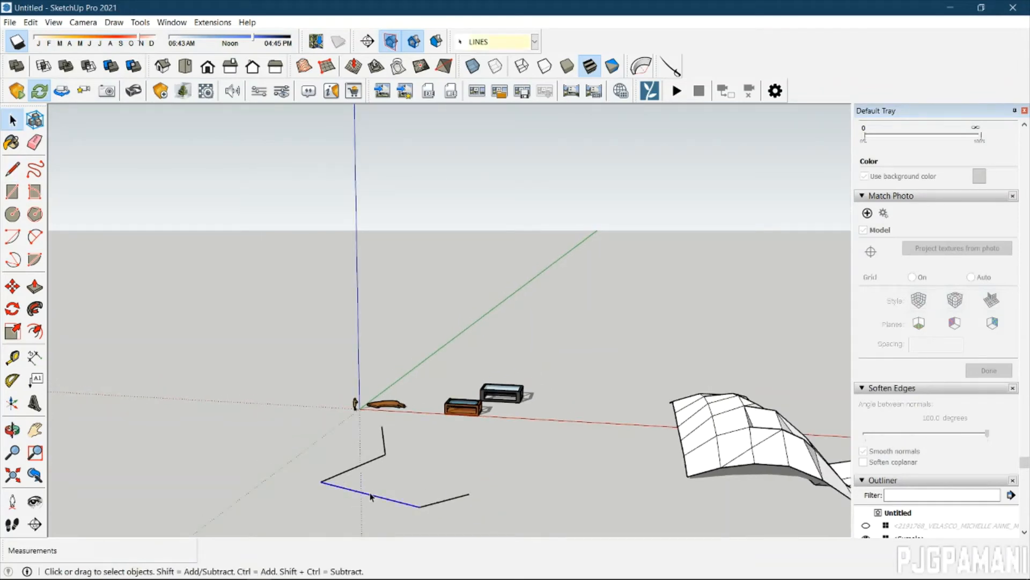
right_click(370, 497)
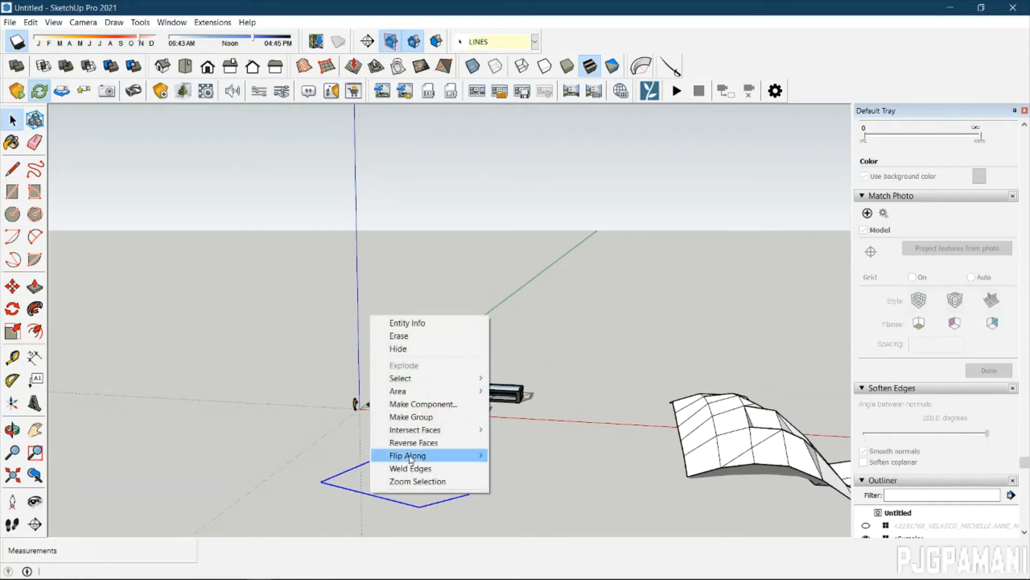
click(410, 420)
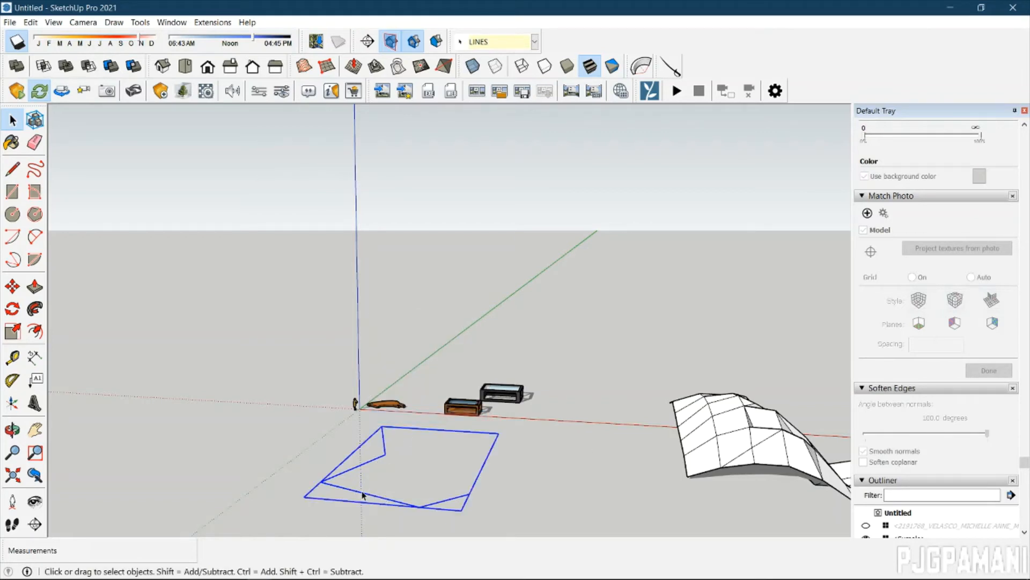
Copy the line group straight up by about 5172 mm and repeat the copy as a 6X array.
key(m)
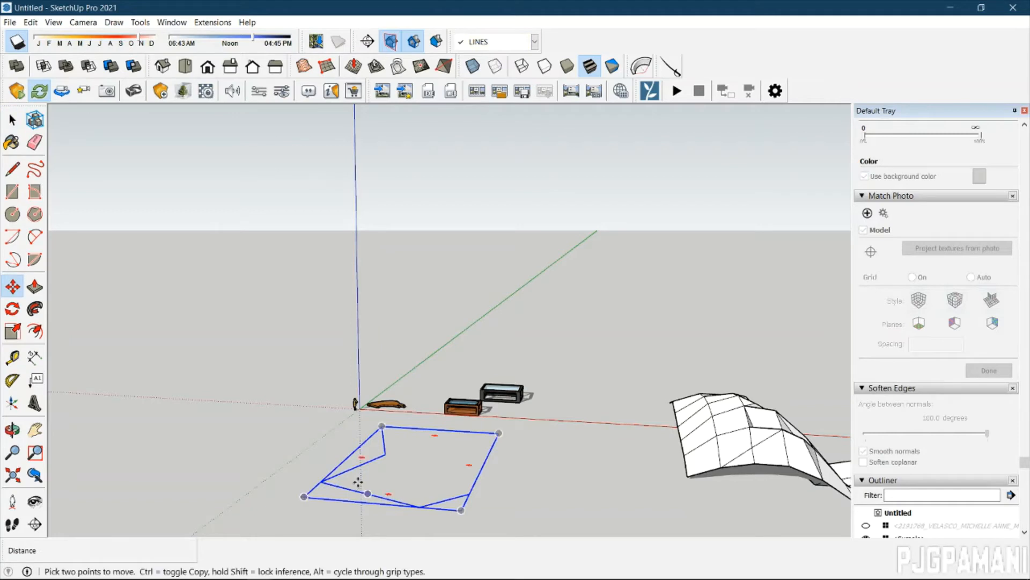
click(319, 479)
key(ctrl)
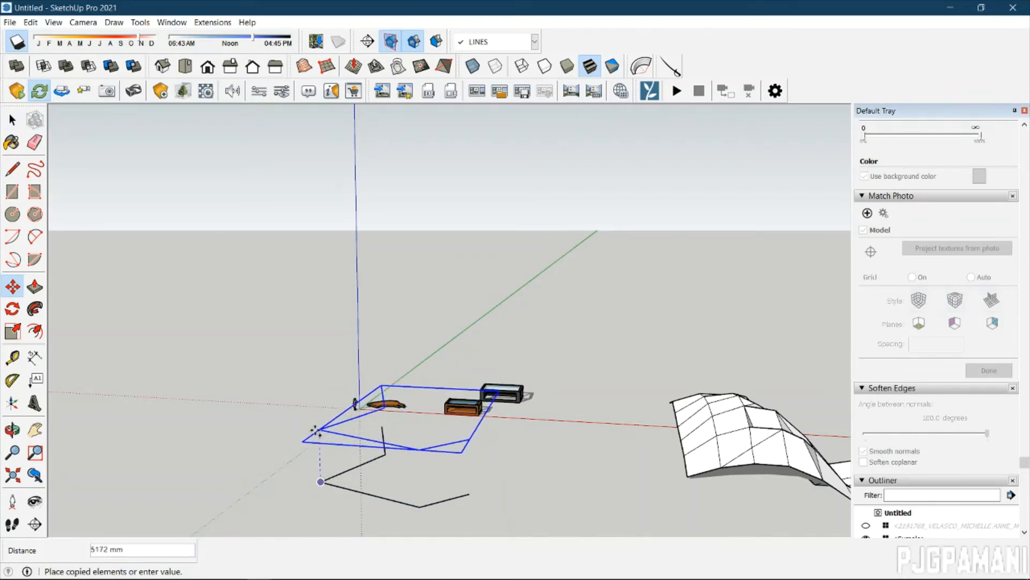
click(316, 429)
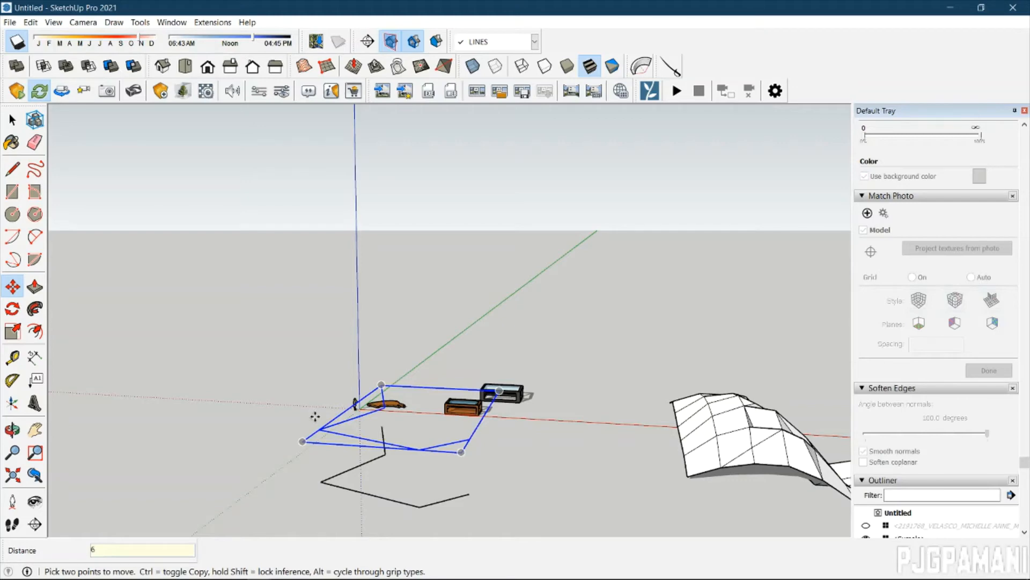
key(Return)
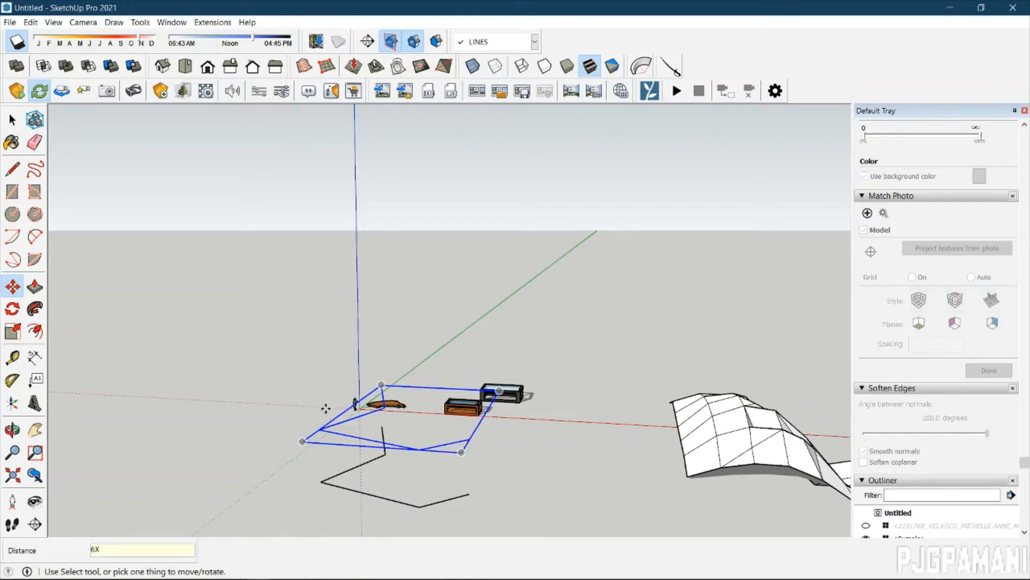
key(space)
middle_drag(416, 366, 364, 476)
scroll(399, 475, up, 3)
scroll(400, 480, down, 2)
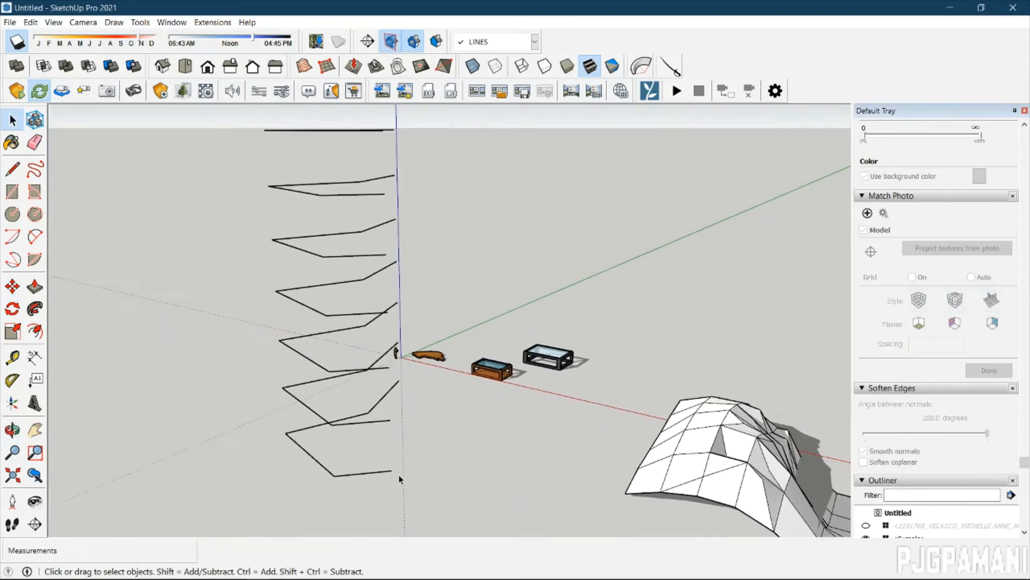
Draw vertical lines joining the end points of the stacked line groups at one open end, from lowest to highest.
key(l)
click(392, 470)
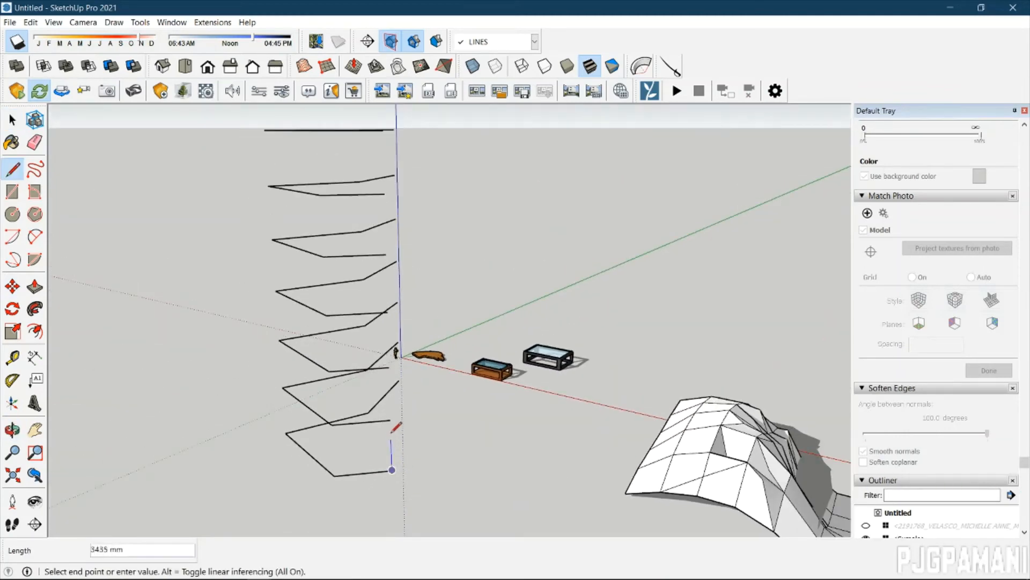
click(390, 420)
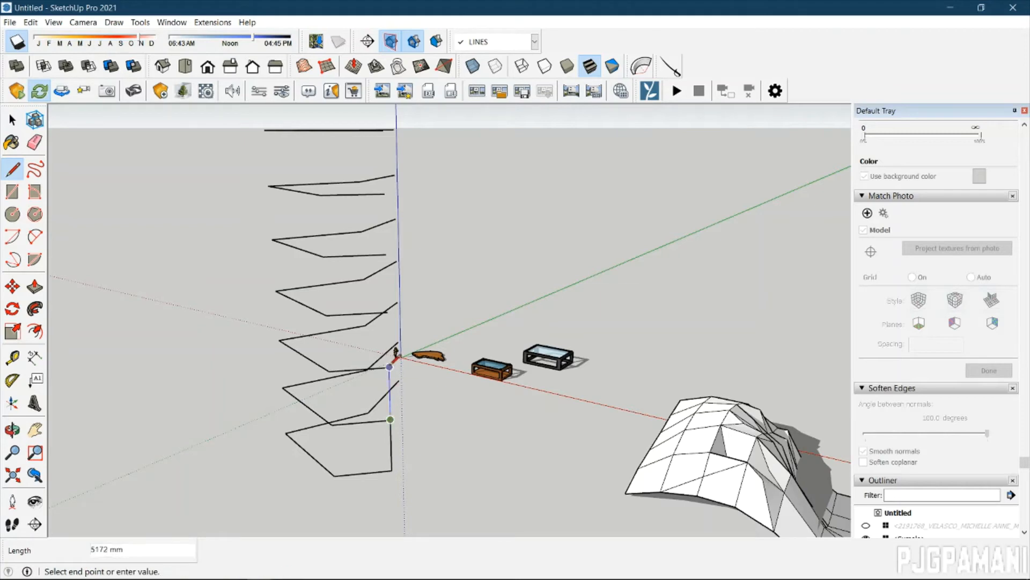
click(390, 367)
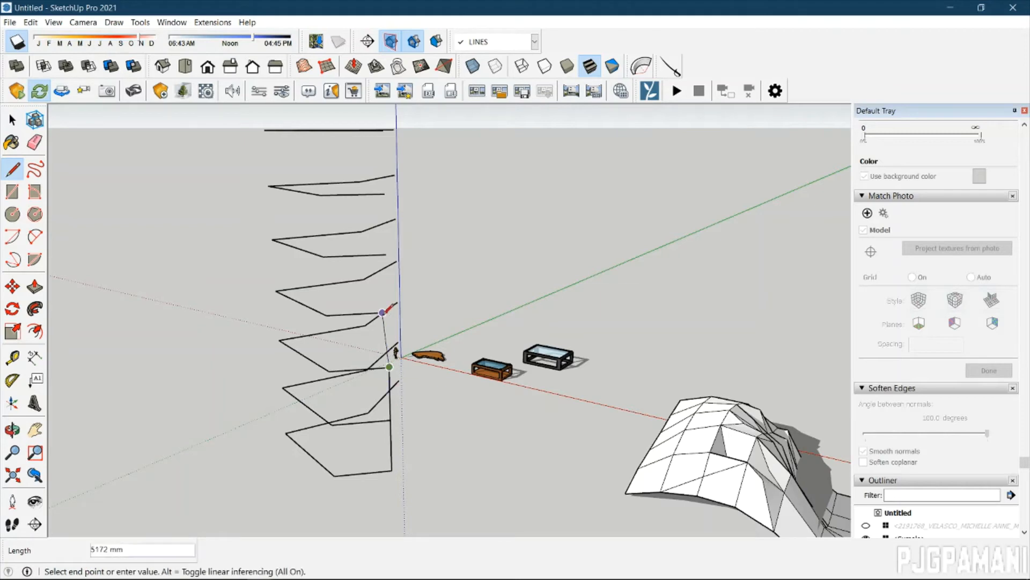
click(386, 254)
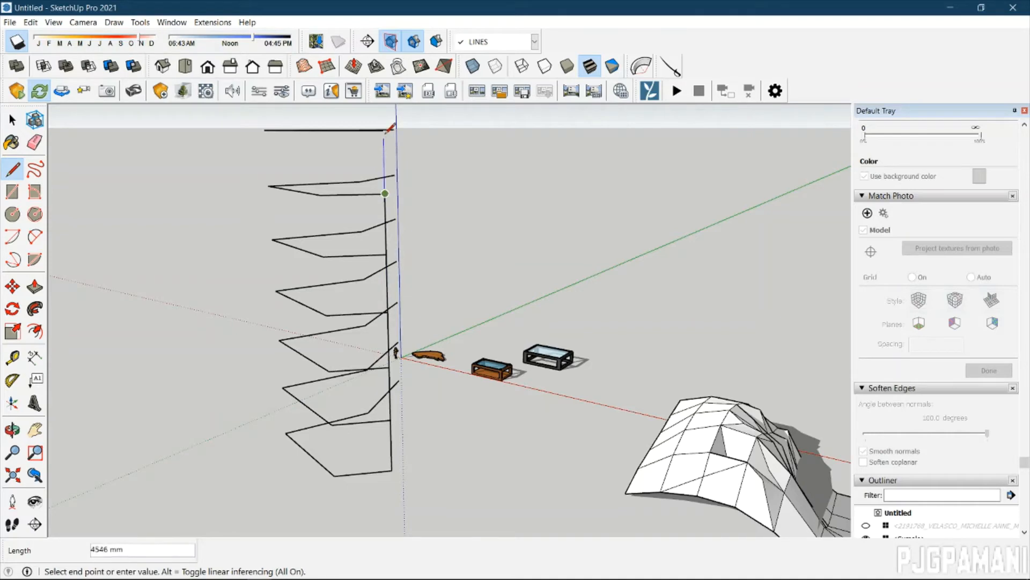
scroll(397, 160, down, 3)
middle_drag(397, 160, 461, 250)
key(space)
Draw vertical lines joining the end points at the opposite open end of the stacked line groups.
key(l)
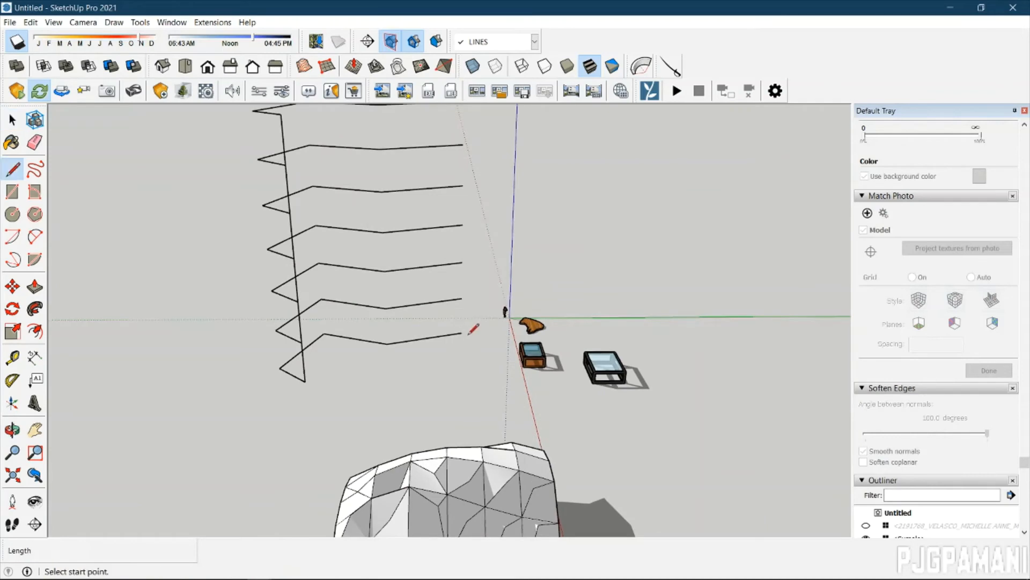
click(462, 333)
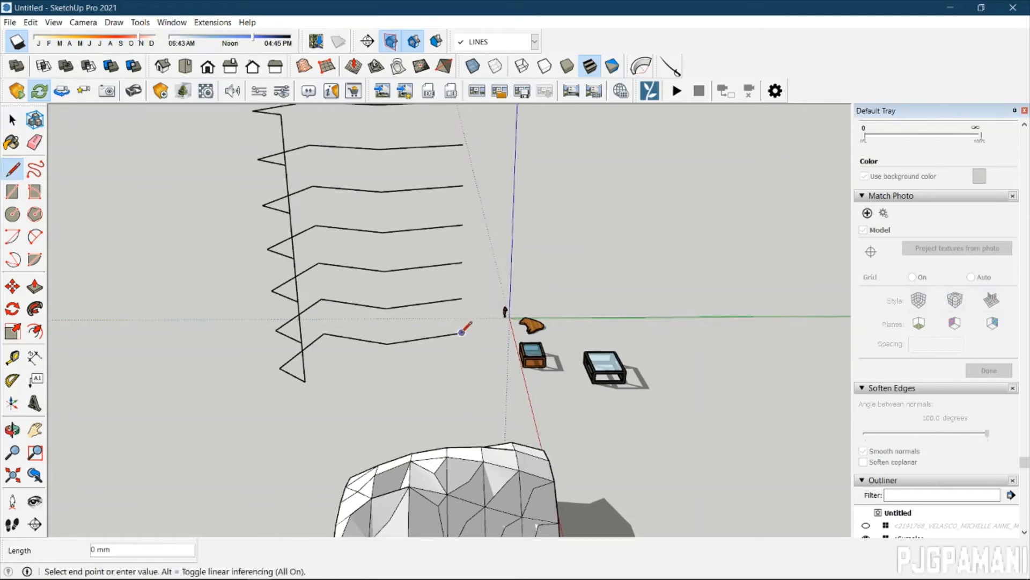
click(461, 263)
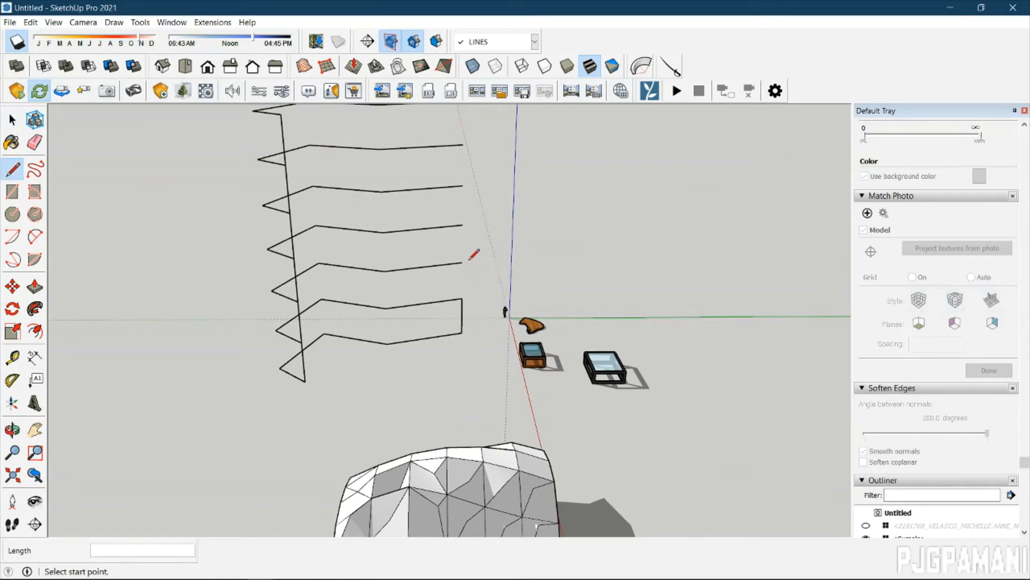
click(462, 263)
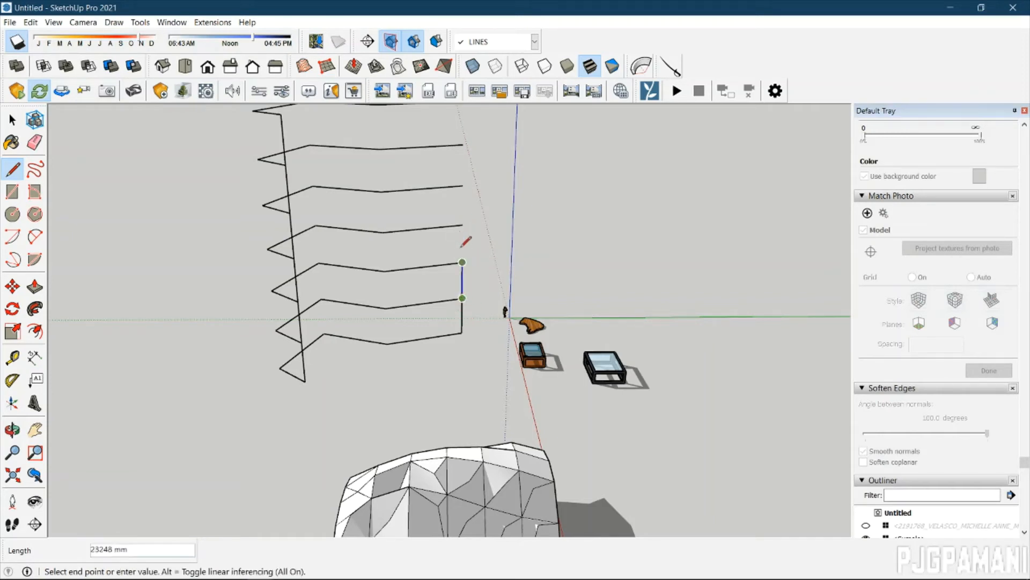
click(463, 185)
click(464, 144)
scroll(471, 141, down, 2)
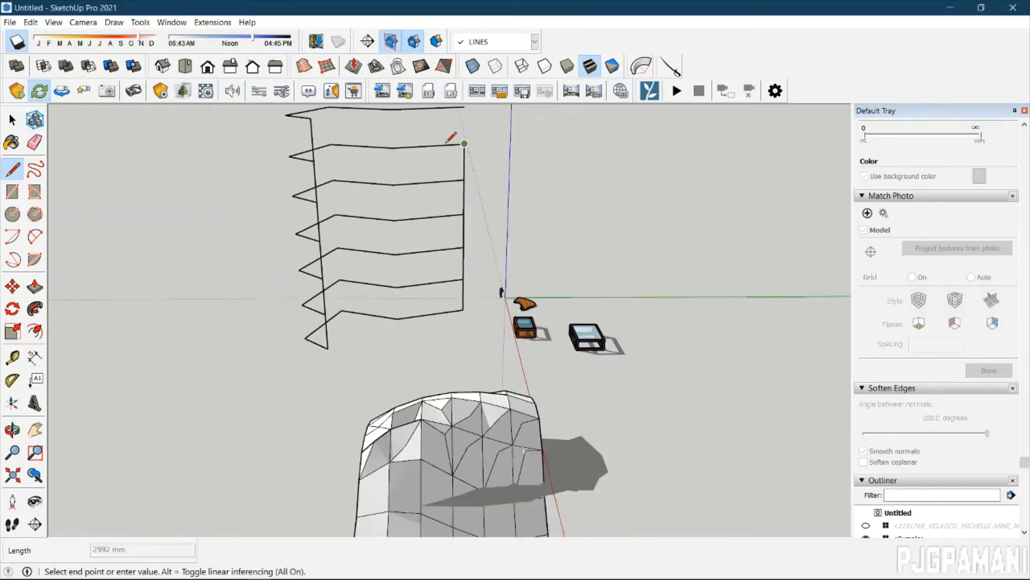
key(space)
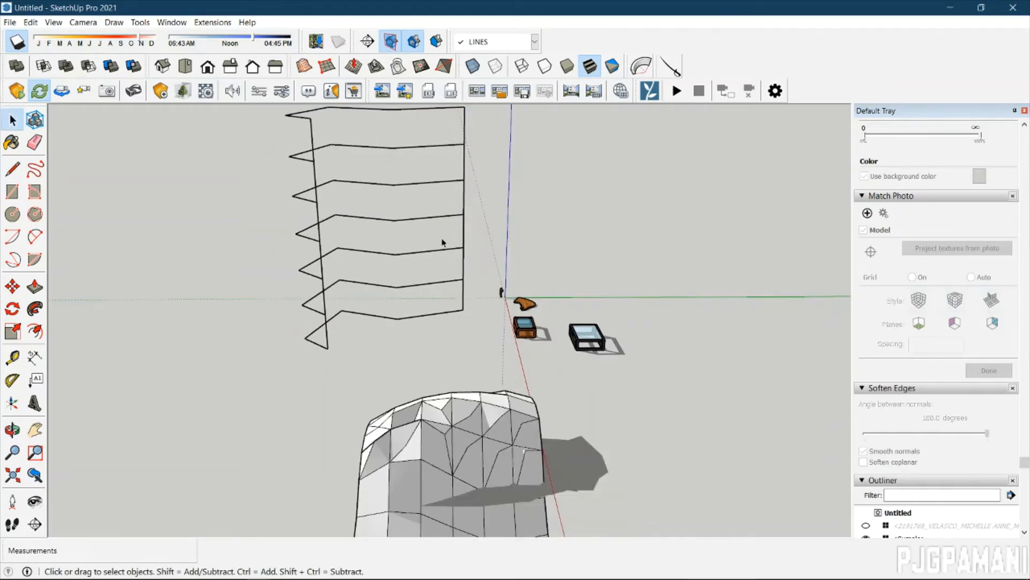
Select all stacked line groups with both sets of connecting lines and try to create a terrain From Contours.
middle_drag(441, 239, 511, 120)
middle_drag(476, 219, 486, 344)
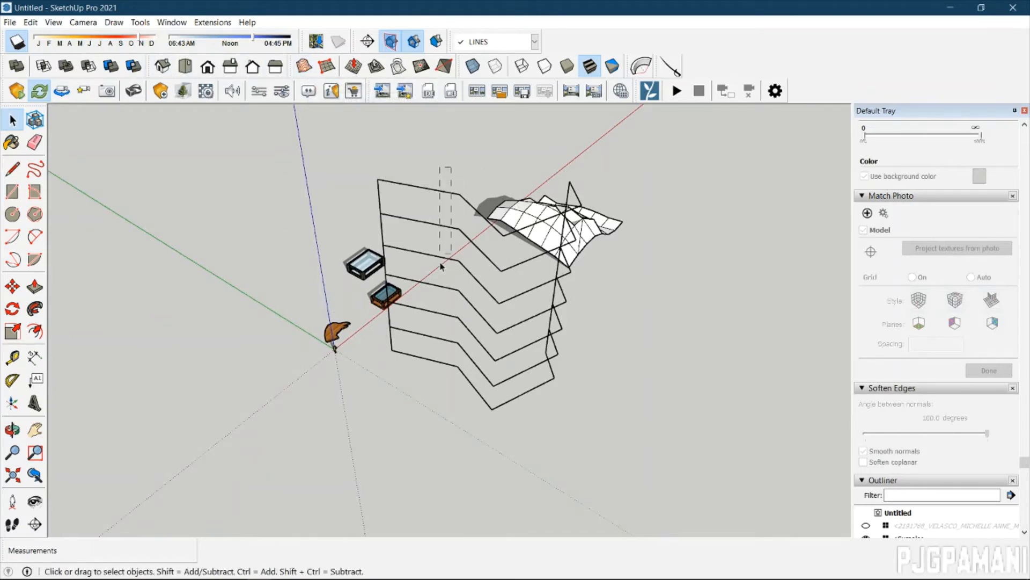
click(445, 382)
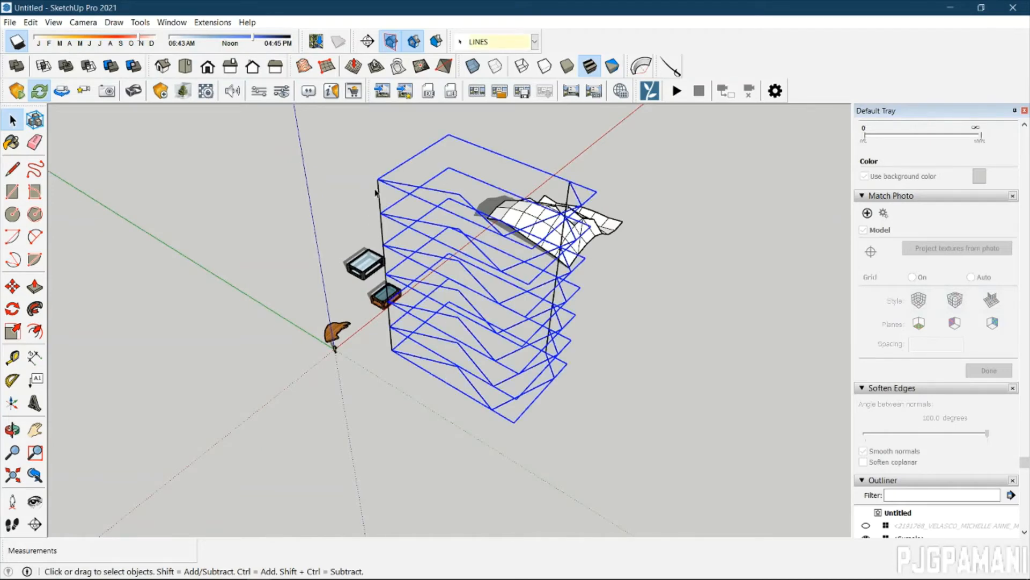
middle_drag(610, 261, 248, 312)
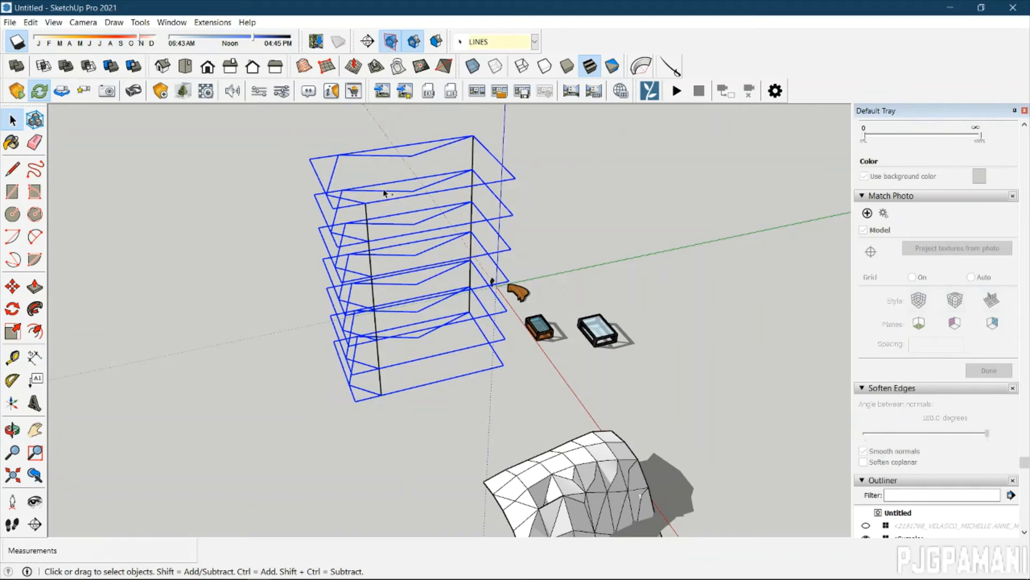
ctrl+drag(365, 422, 364, 422)
ctrl+drag(466, 351, 465, 349)
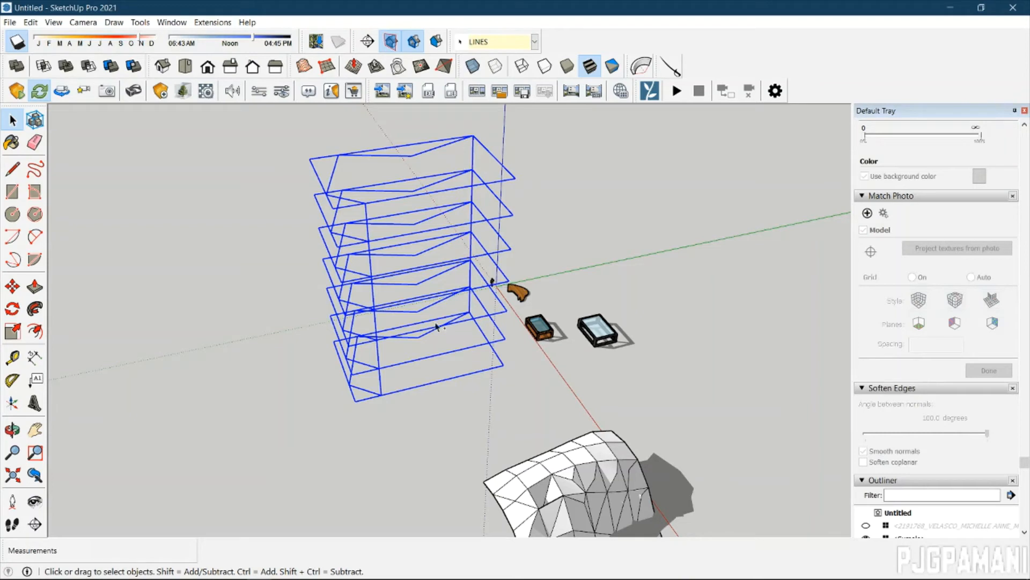
click(309, 68)
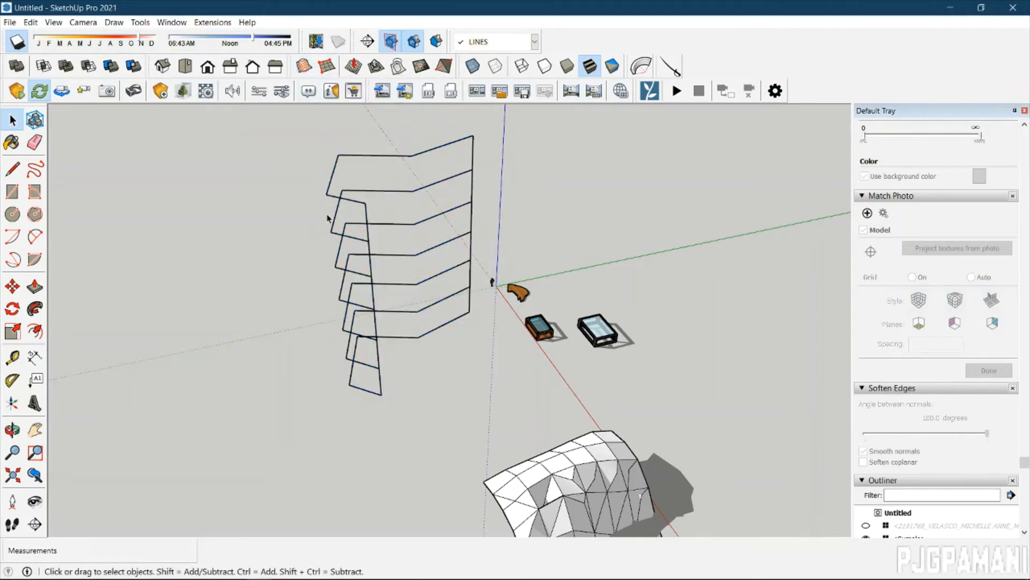
Try to create a terrain From Contours using only the topmost line group.
scroll(320, 211, down, 1)
middle_drag(319, 211, 383, 237)
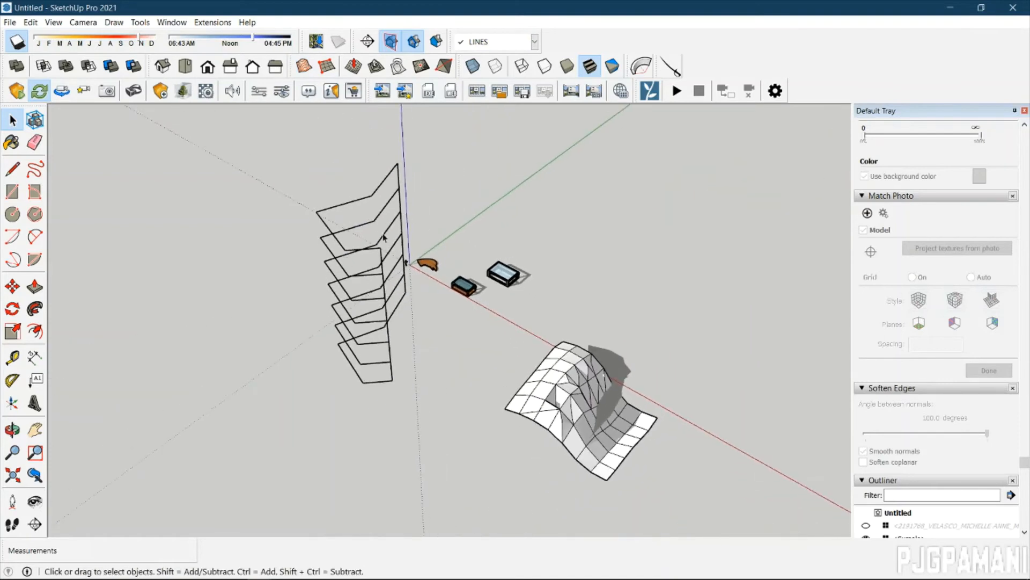
click(328, 230)
click(303, 67)
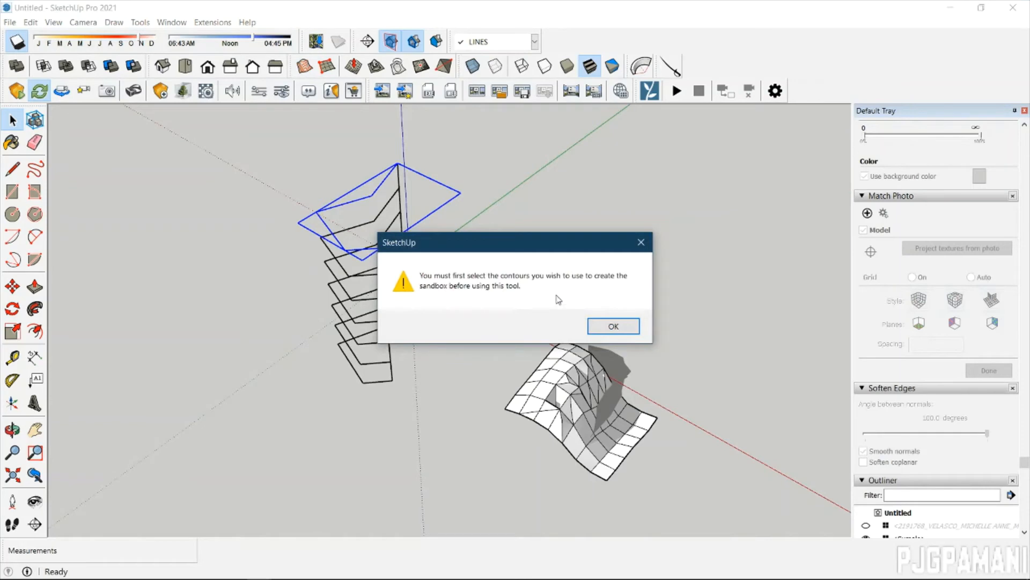
click(615, 328)
click(200, 301)
Select all seven stacked line groups without the connecting lines and try the From Contours command on them.
middle_drag(445, 342, 471, 216)
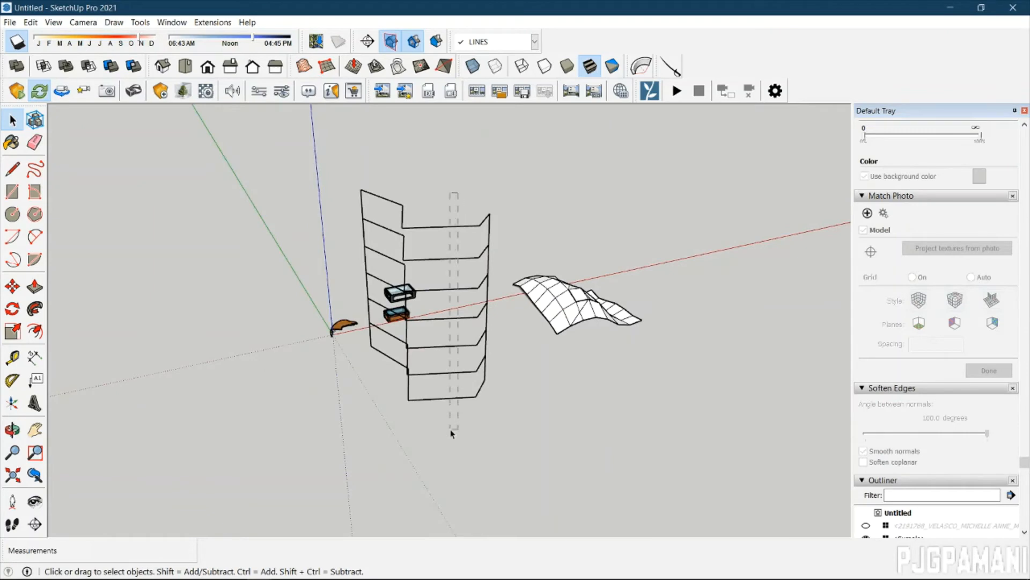
drag(451, 433, 452, 435)
click(304, 67)
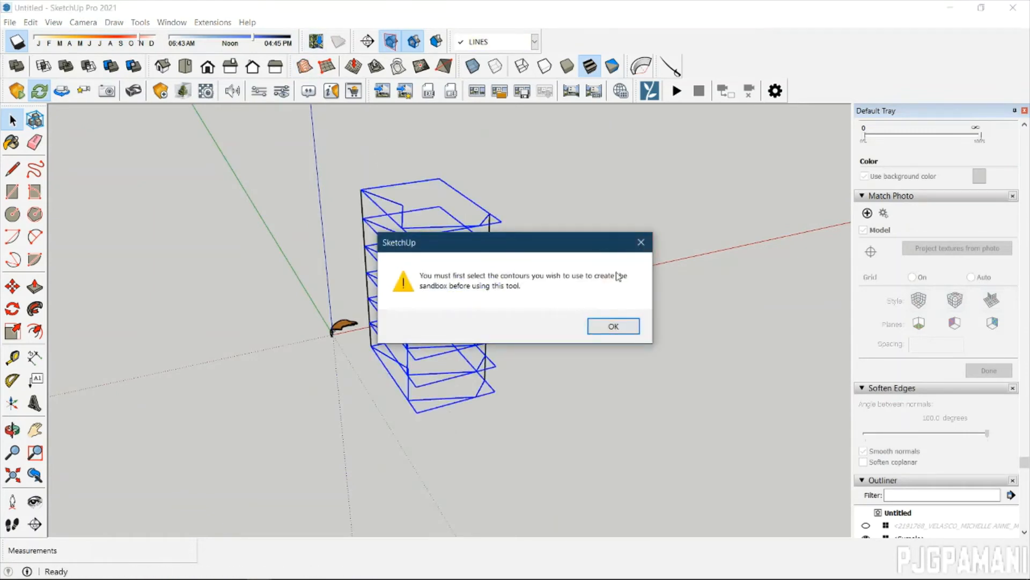
click(641, 243)
Find the Sandbox From Contours drawing command and try running it with nothing selected.
click(140, 22)
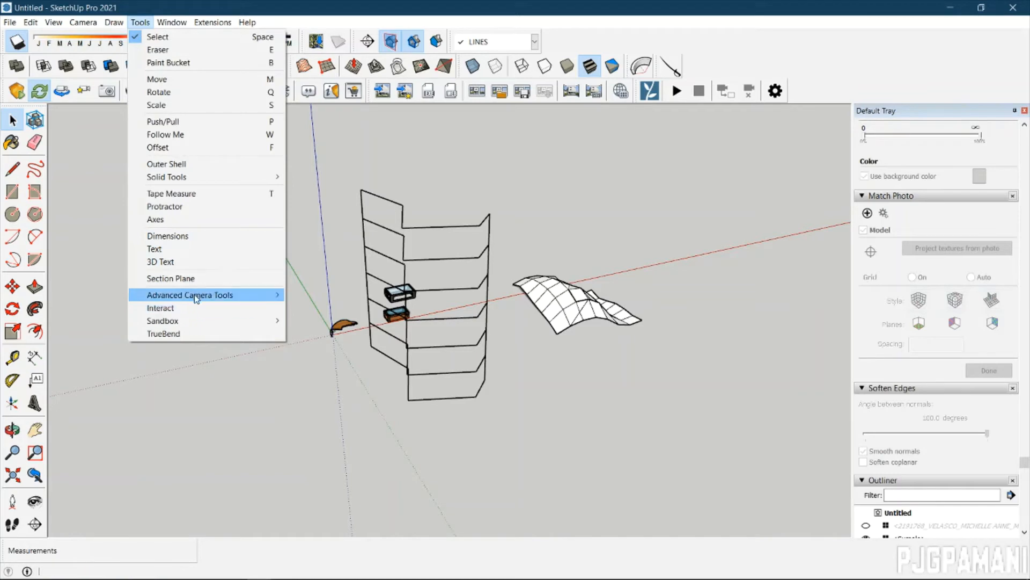
mouse_move(144, 292)
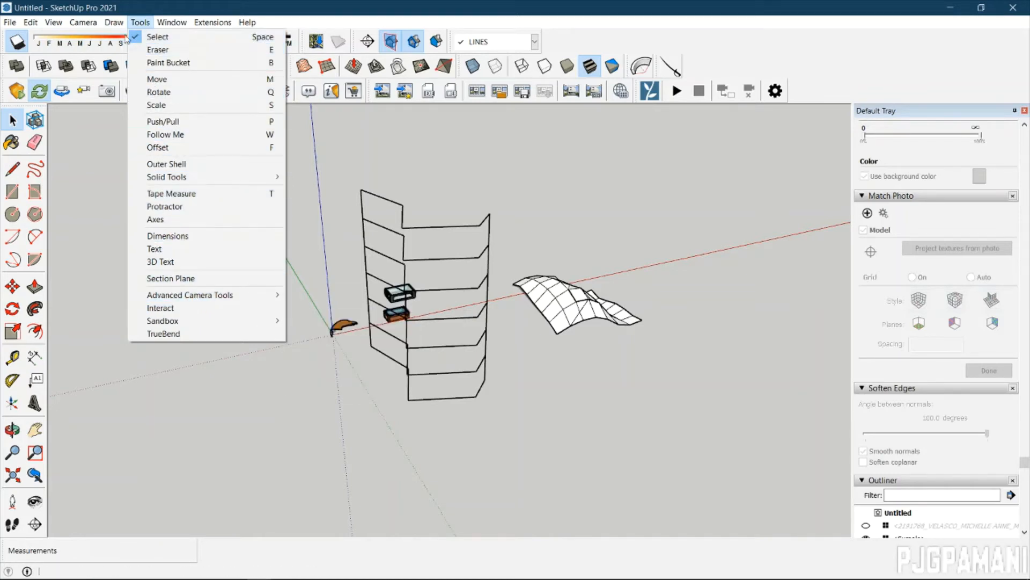
mouse_move(104, 25)
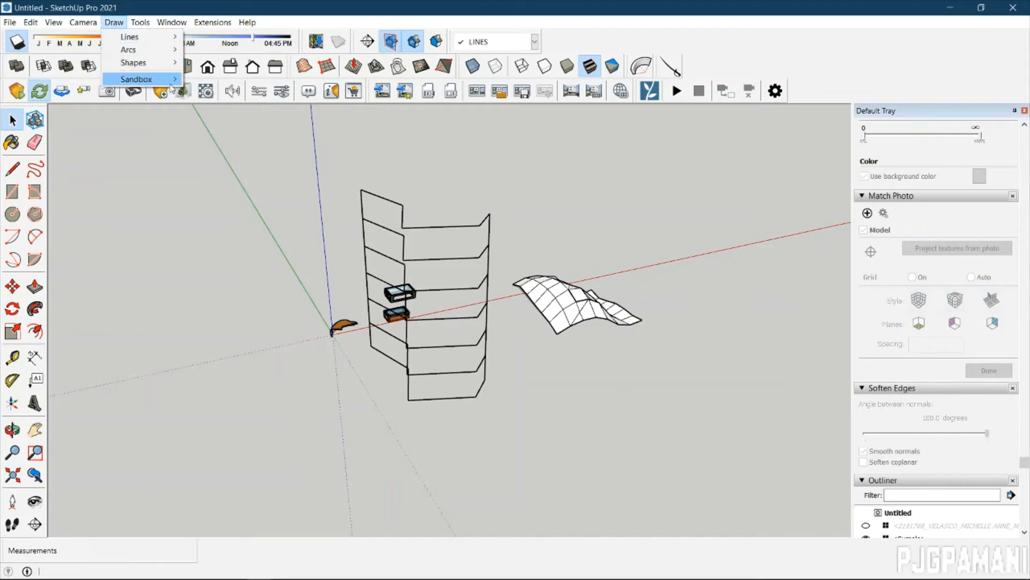
mouse_move(147, 79)
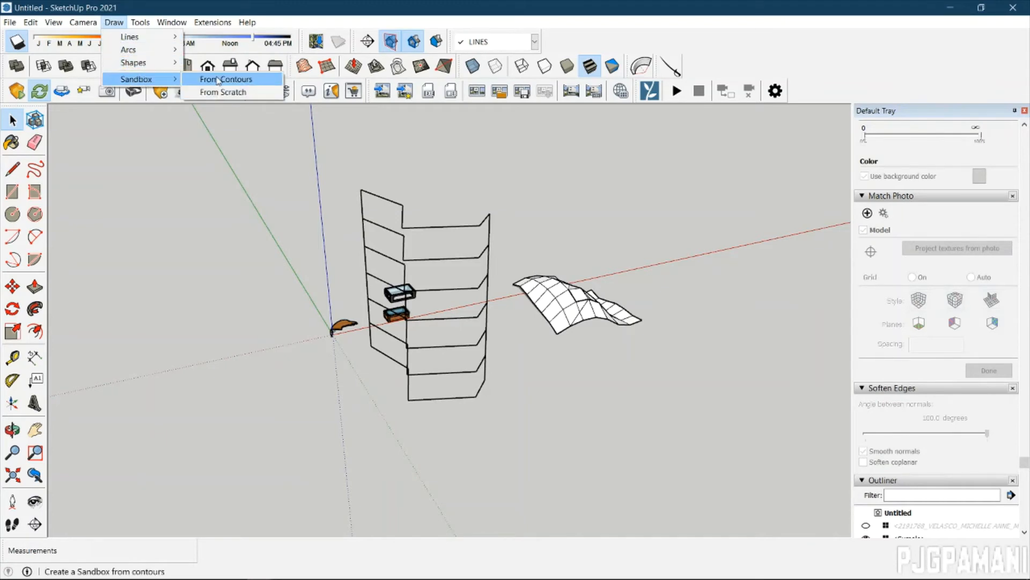
click(221, 79)
click(613, 326)
Move the second and third line groups from the bottom sideways out of the stack, by about 3639 mm and 8675 mm.
middle_drag(537, 242, 443, 292)
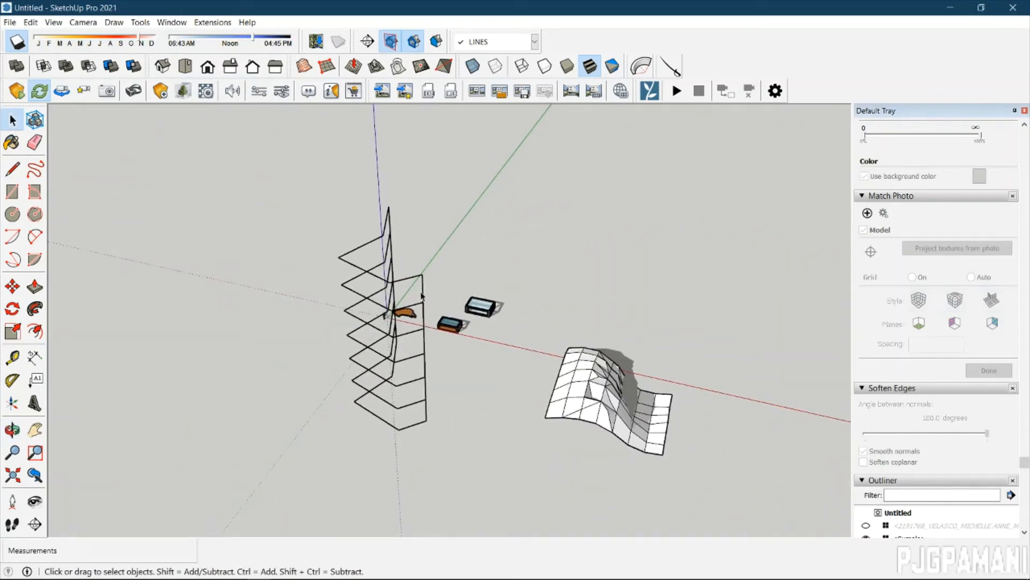
scroll(401, 284, up, 3)
key(m)
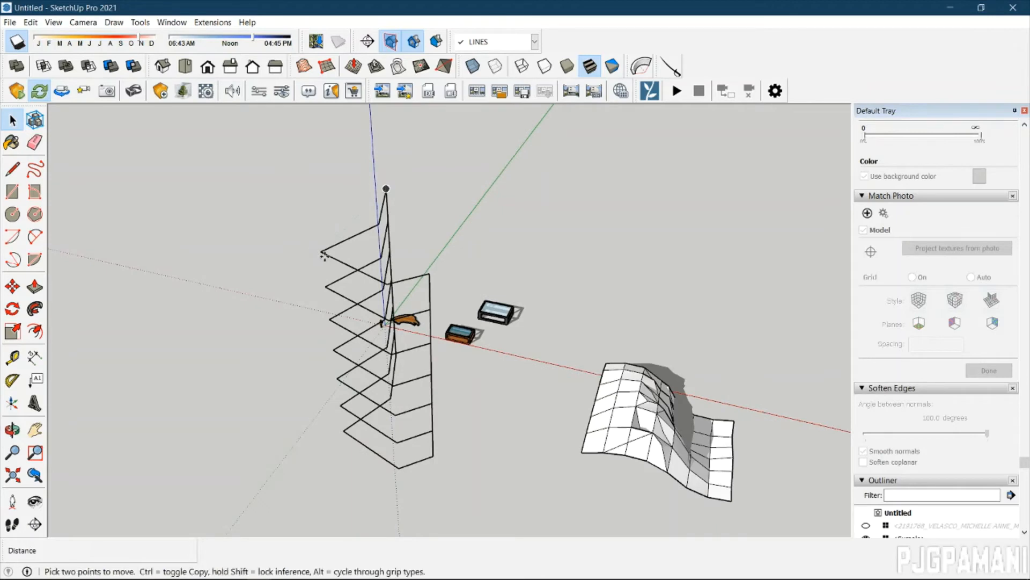
click(352, 407)
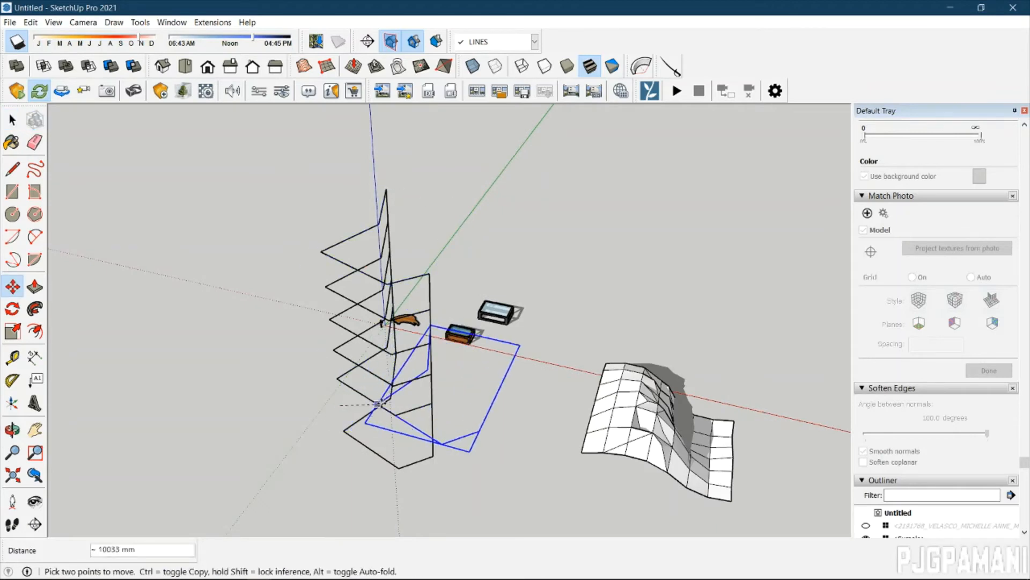
click(364, 410)
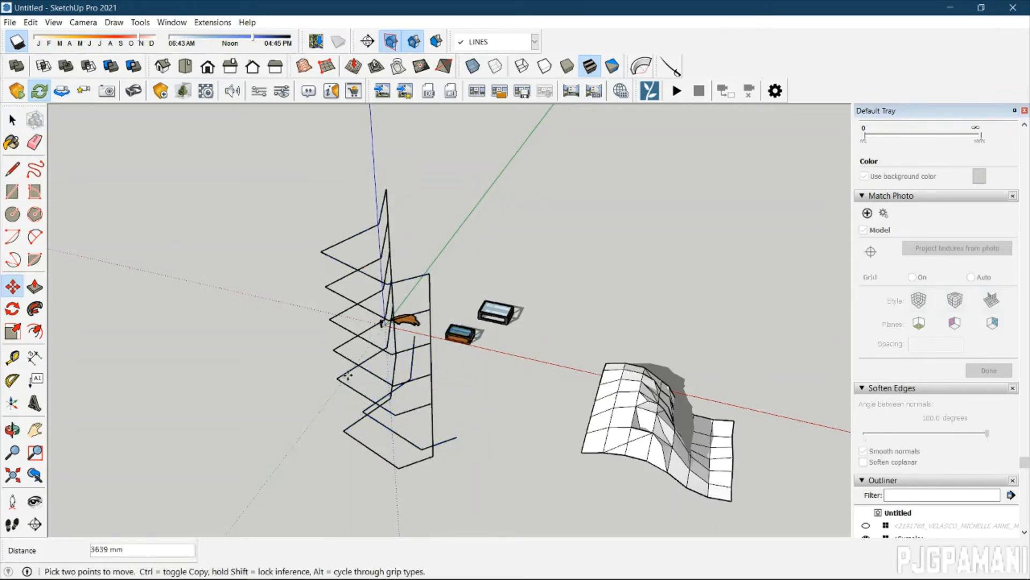
click(337, 379)
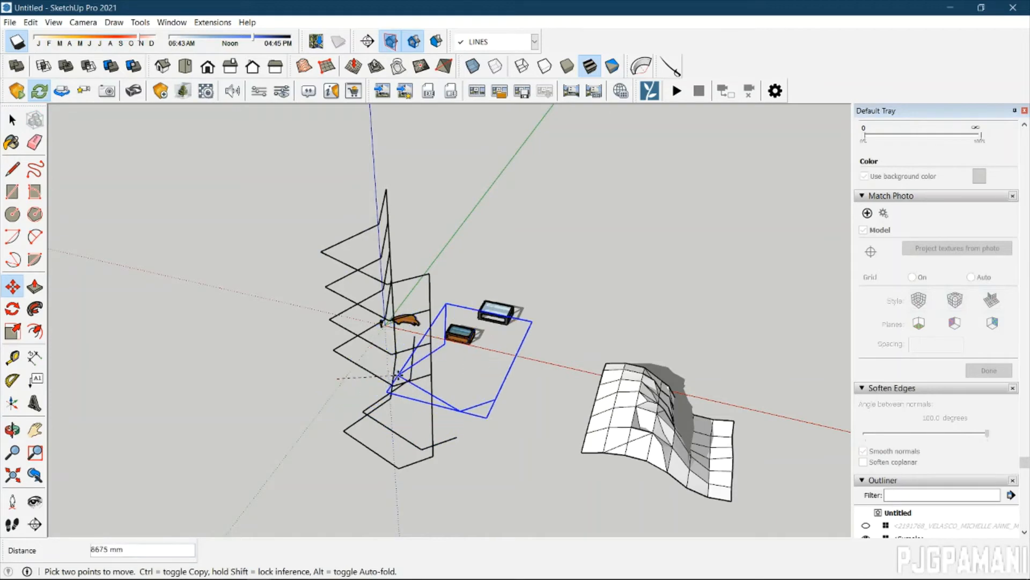
click(399, 374)
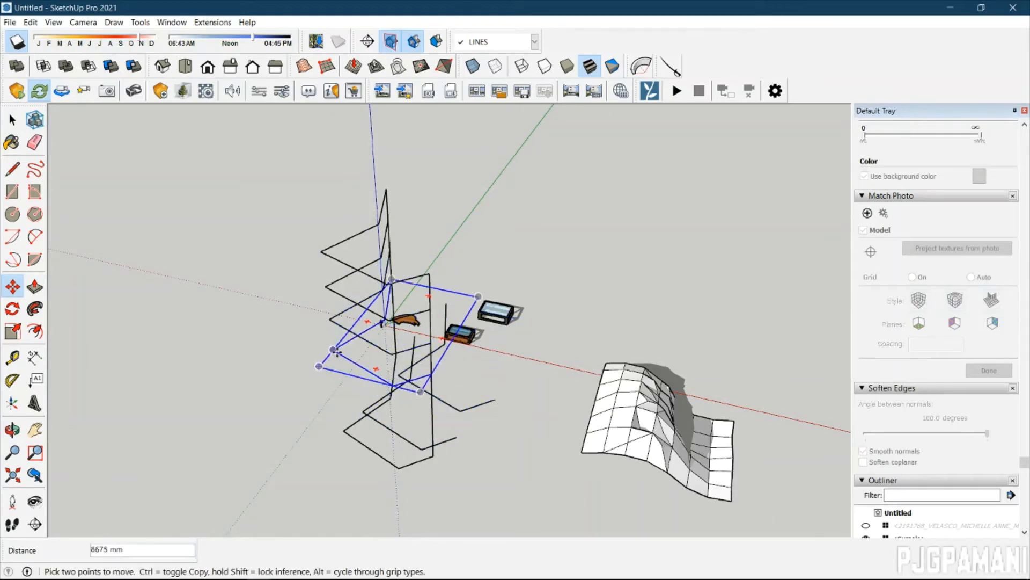
Move the fourth and fifth line groups from the bottom sideways by about 15416 mm each to continue the staggering.
click(334, 350)
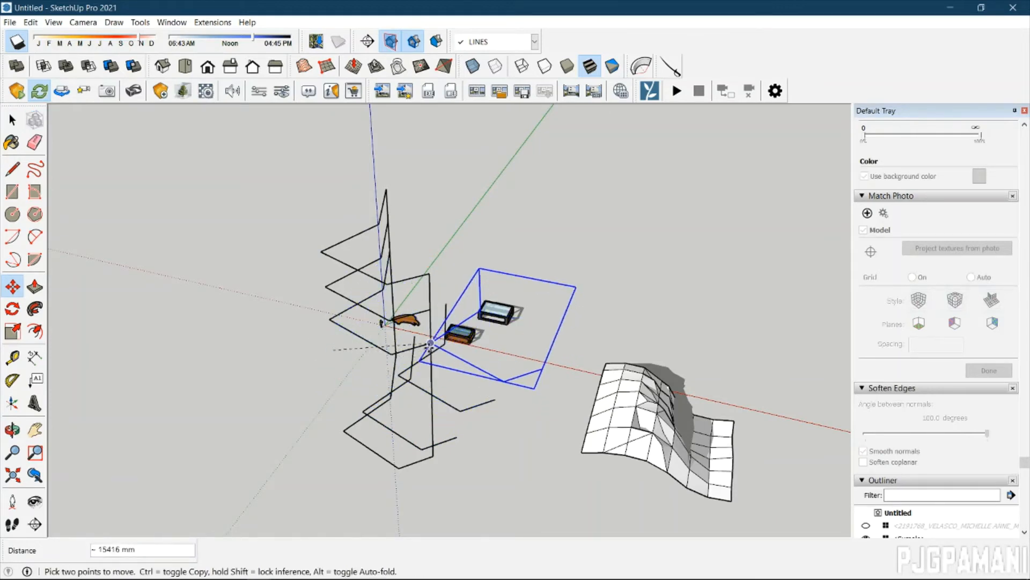
click(429, 345)
click(329, 320)
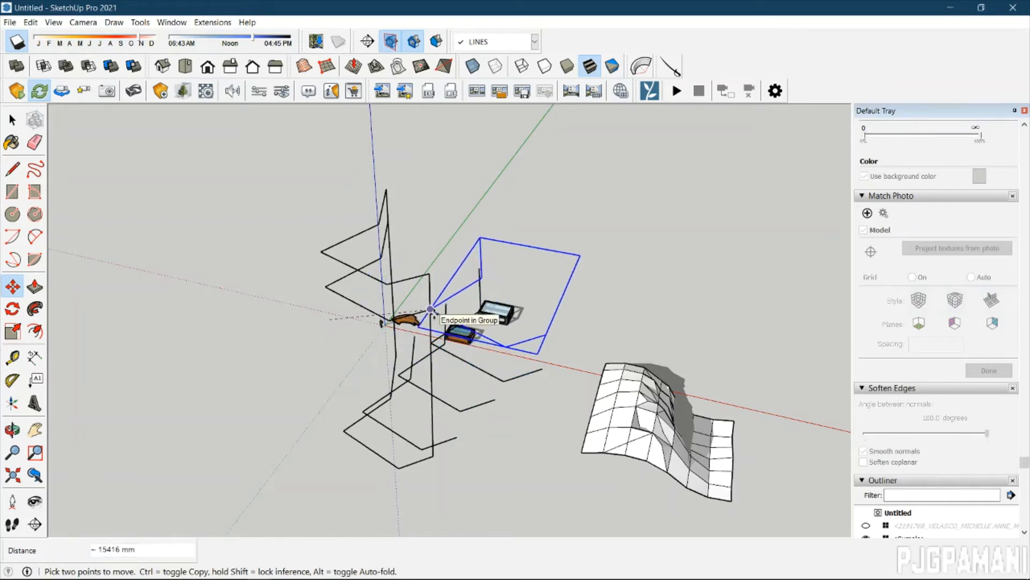
click(430, 309)
Delete the two topmost line groups still left in the original stack, along with the connecting lines between them.
middle_drag(510, 444, 415, 237)
key(space)
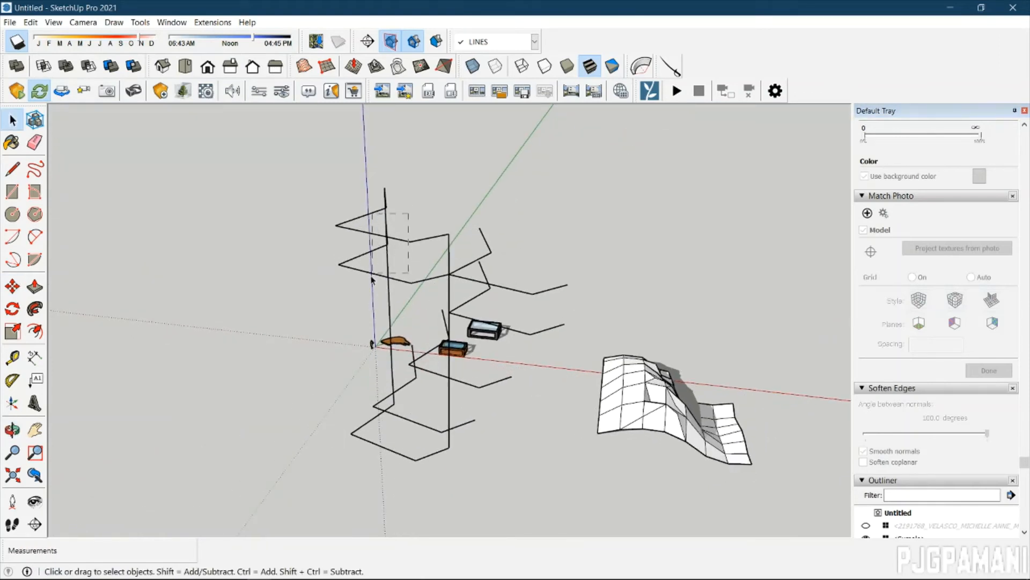
click(368, 286)
key(Delete)
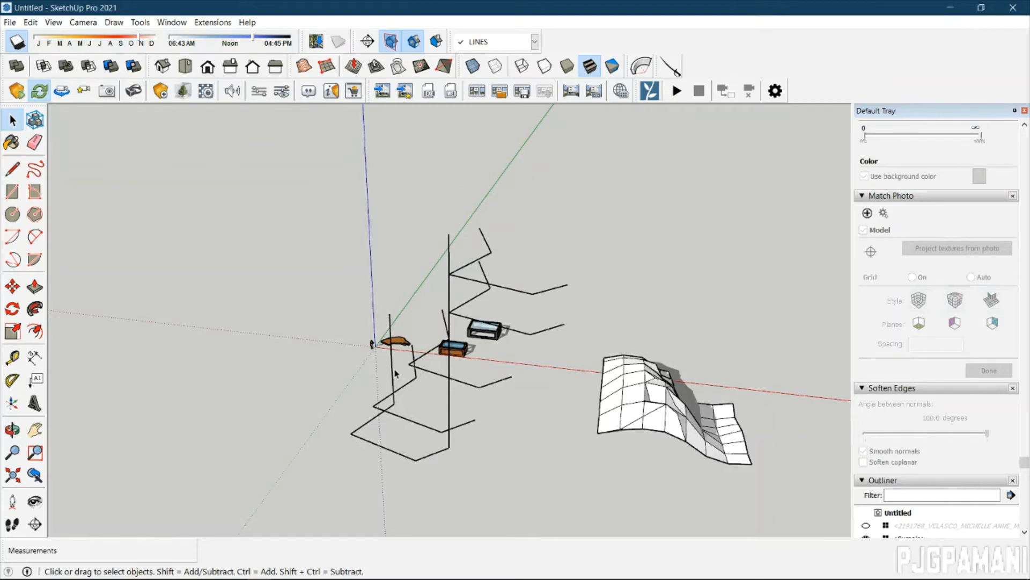
scroll(396, 374, up, 4)
drag(391, 407, 391, 404)
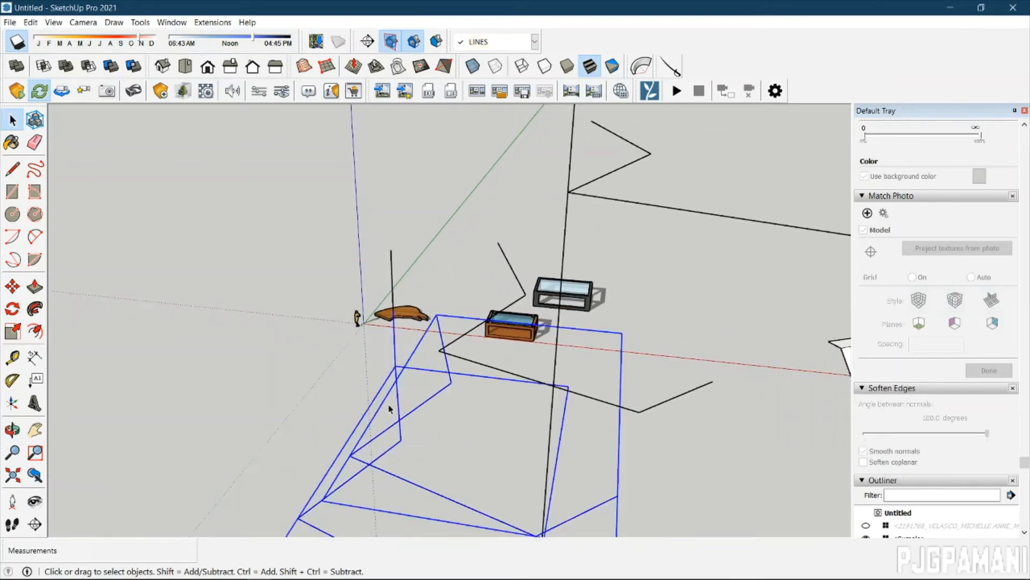
key(Delete)
key(ctrl+z)
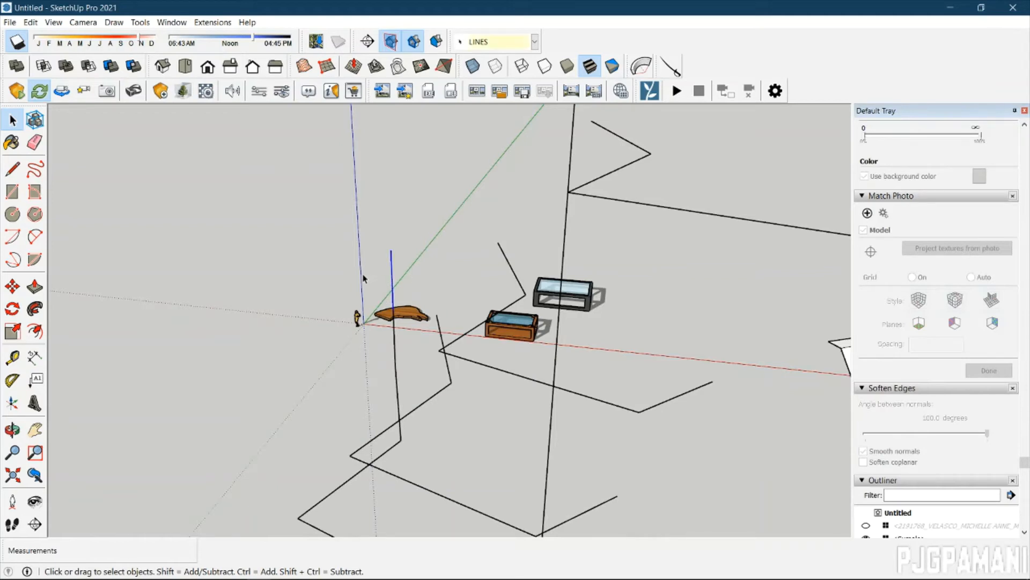
Delete the vertical connecting lines above the back end of the lowest line group, keeping the group itself.
key(Delete)
click(396, 372)
key(Delete)
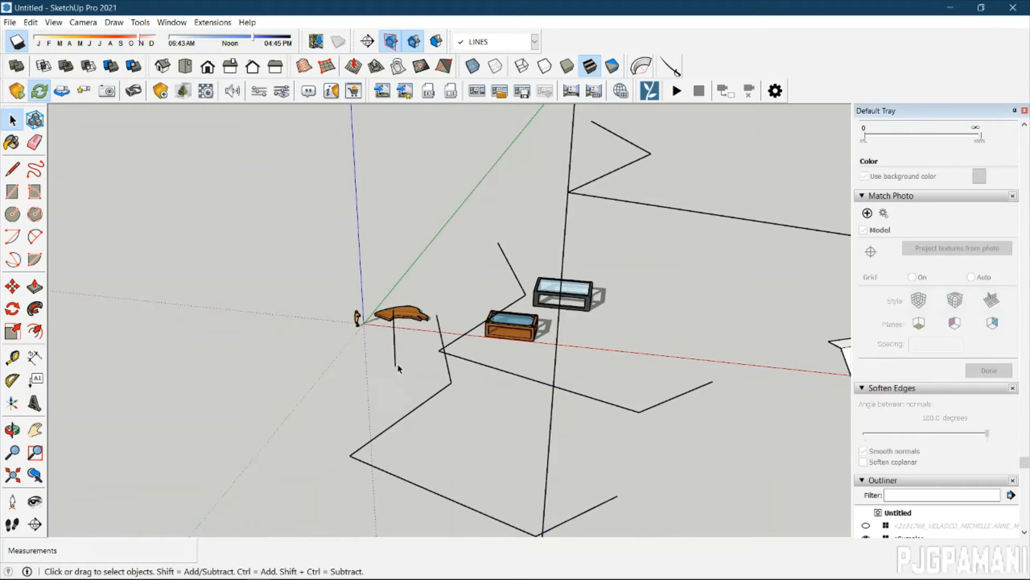
key(ctrl+z)
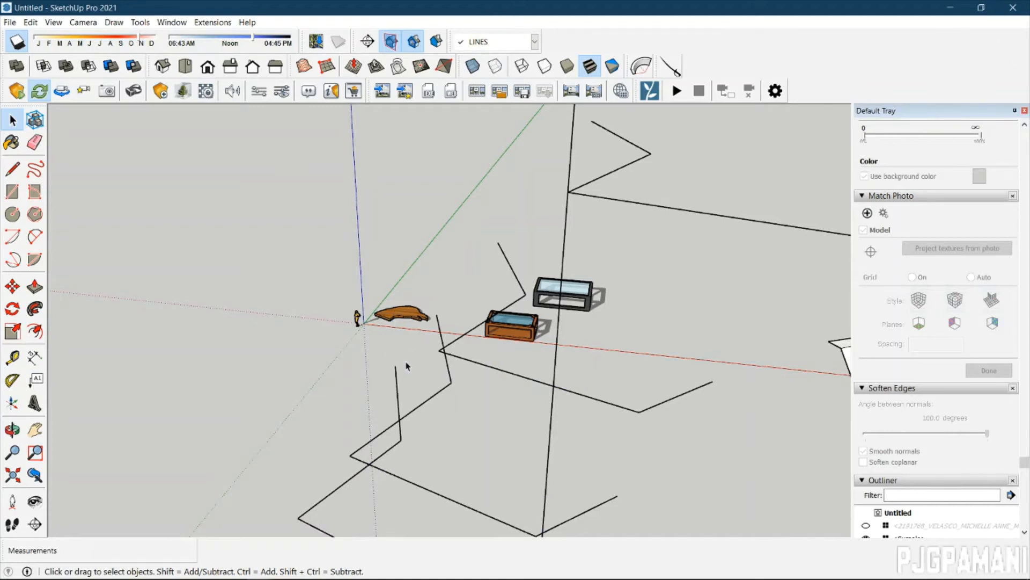
Delete all remaining vertical connecting lines at the front ends of the original stack, leaving only the five staggered line groups.
scroll(404, 363, down, 4)
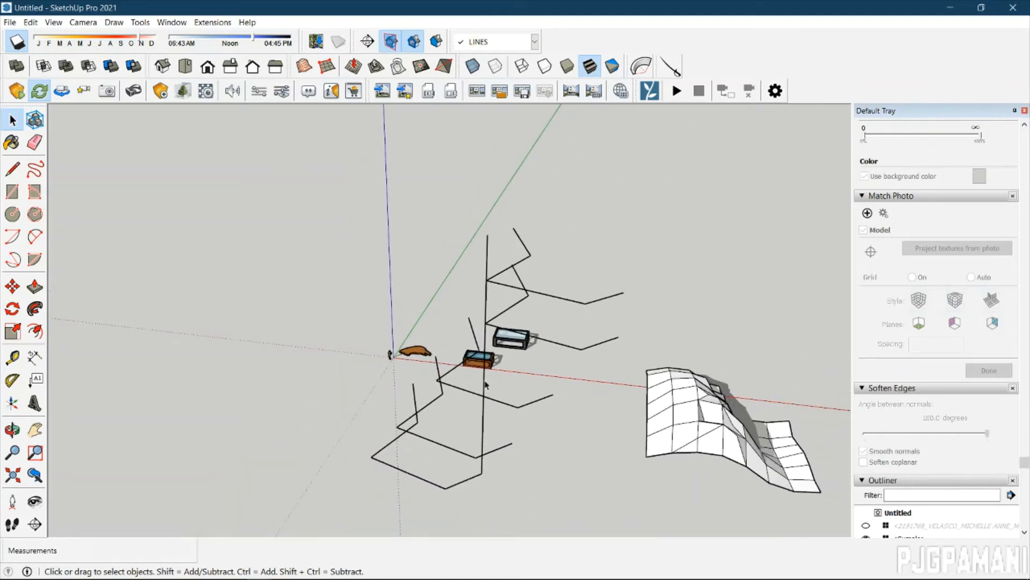
click(485, 382)
key(Delete)
click(483, 428)
key(Delete)
scroll(512, 433, up, 2)
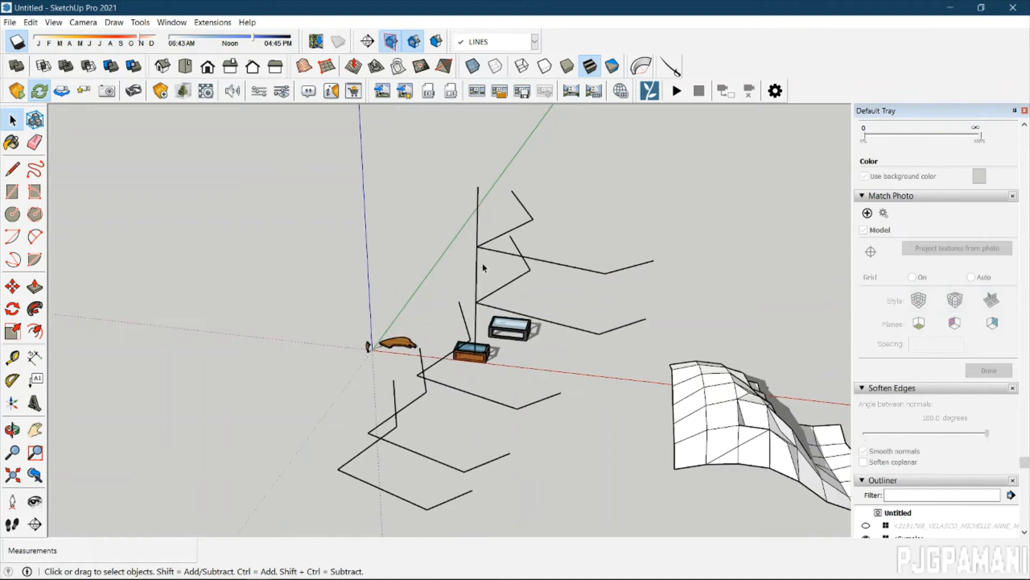
drag(453, 278, 453, 276)
key(Delete)
drag(450, 232, 451, 232)
key(Delete)
Select the five staggered line groups and try to create a terrain From Contours.
scroll(499, 312, down, 3)
drag(550, 362, 539, 366)
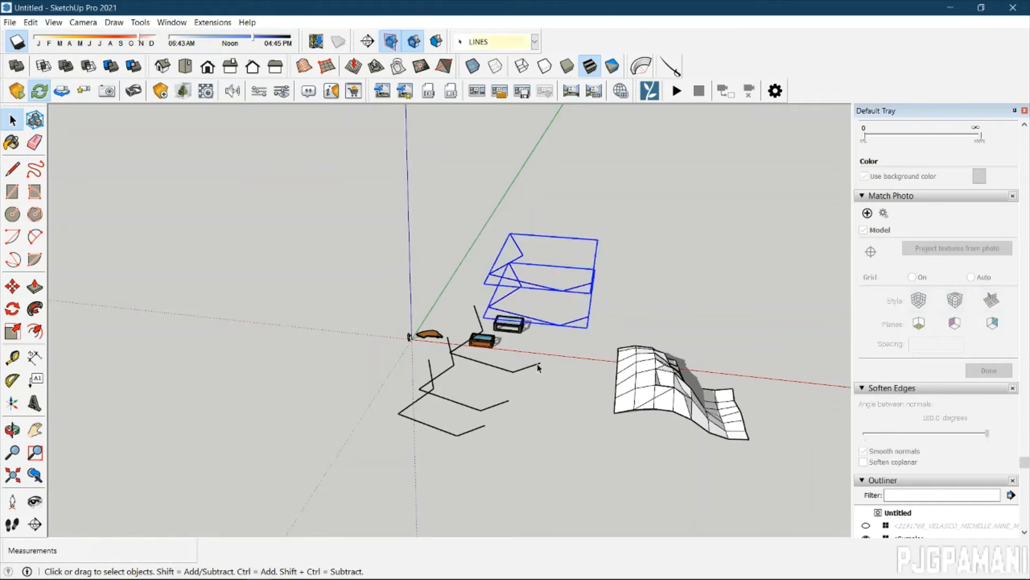
drag(488, 428, 485, 429)
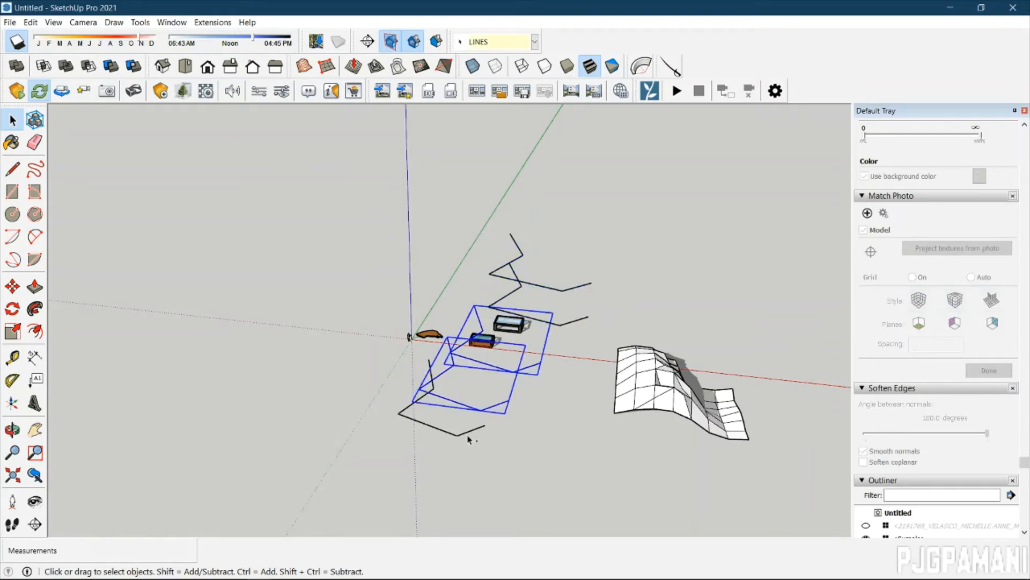
shift+drag(582, 260, 567, 344)
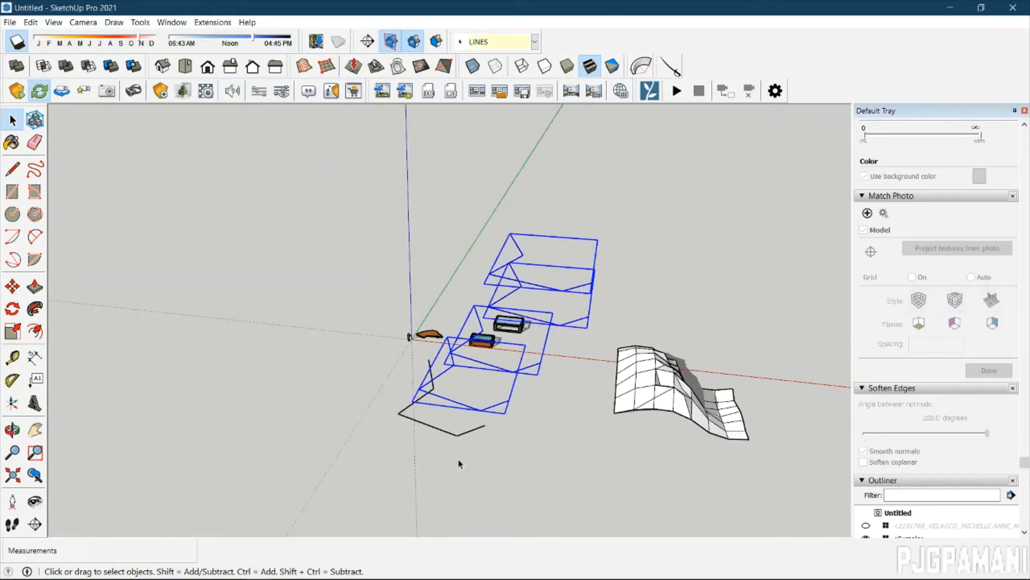
shift+drag(450, 460, 451, 460)
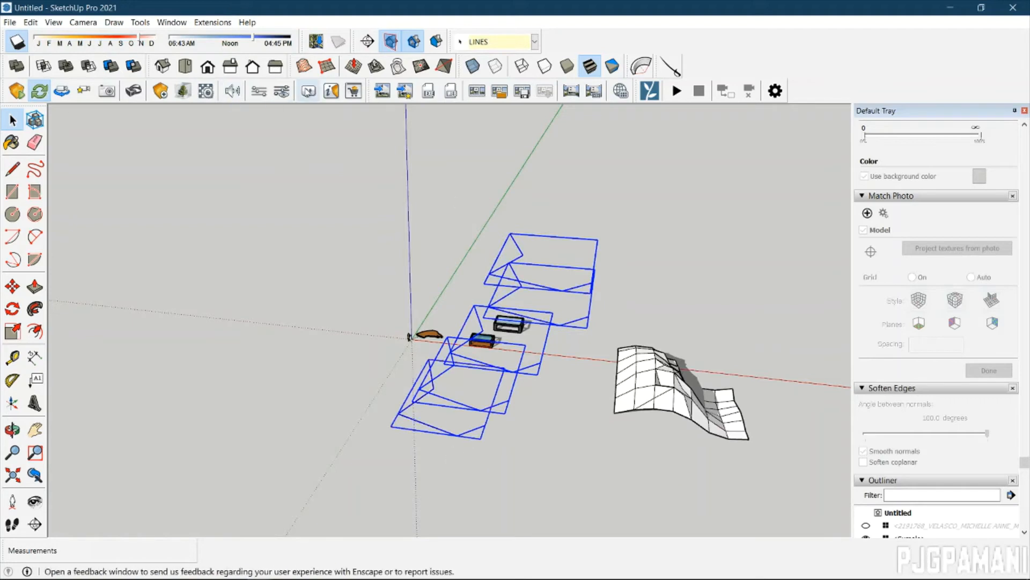
click(304, 66)
click(617, 330)
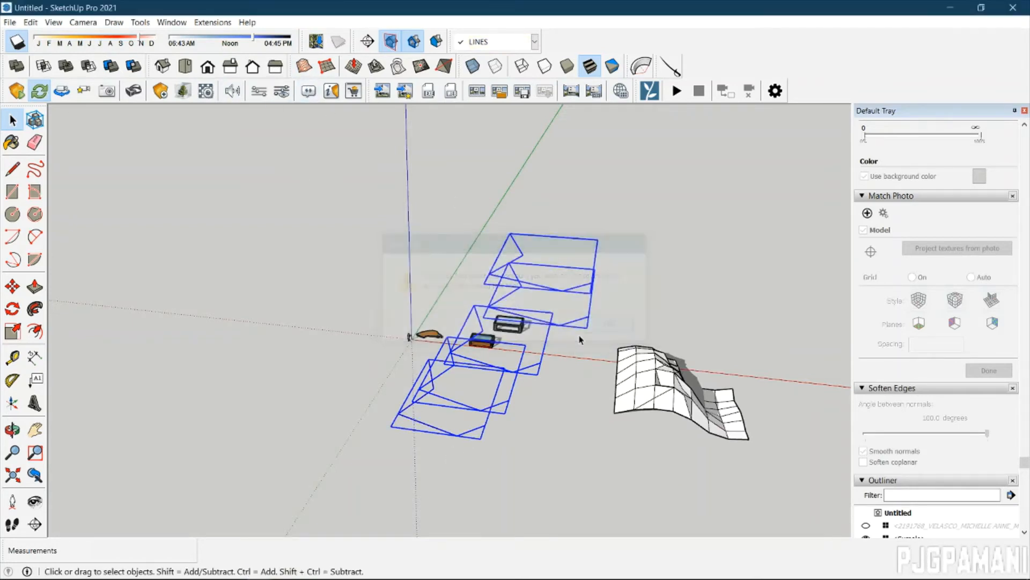
click(573, 345)
Select all five staggered line groups and explode them into loose lines.
scroll(420, 398, up, 1)
scroll(420, 403, down, 2)
scroll(427, 415, up, 1)
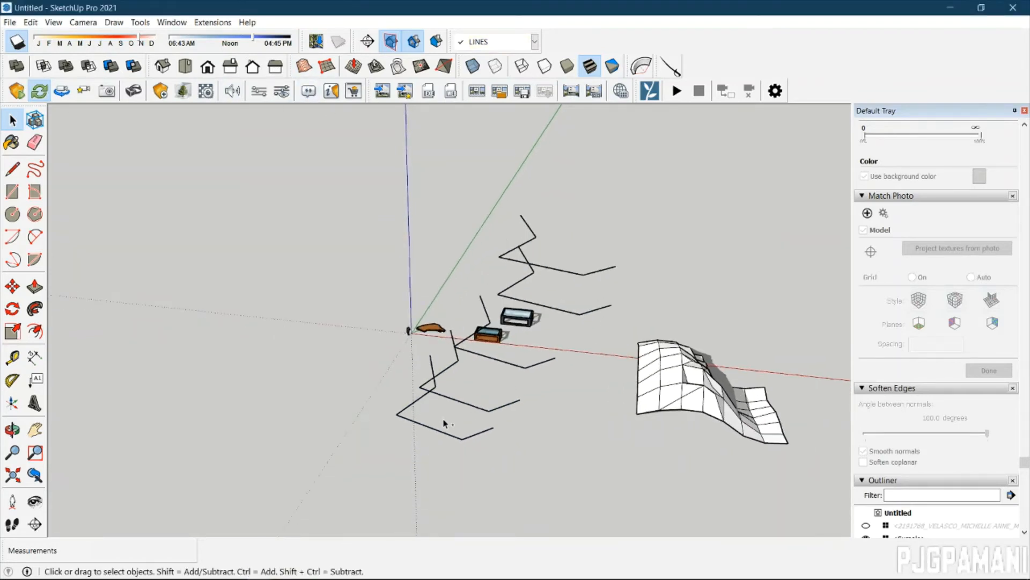
drag(560, 326, 560, 326)
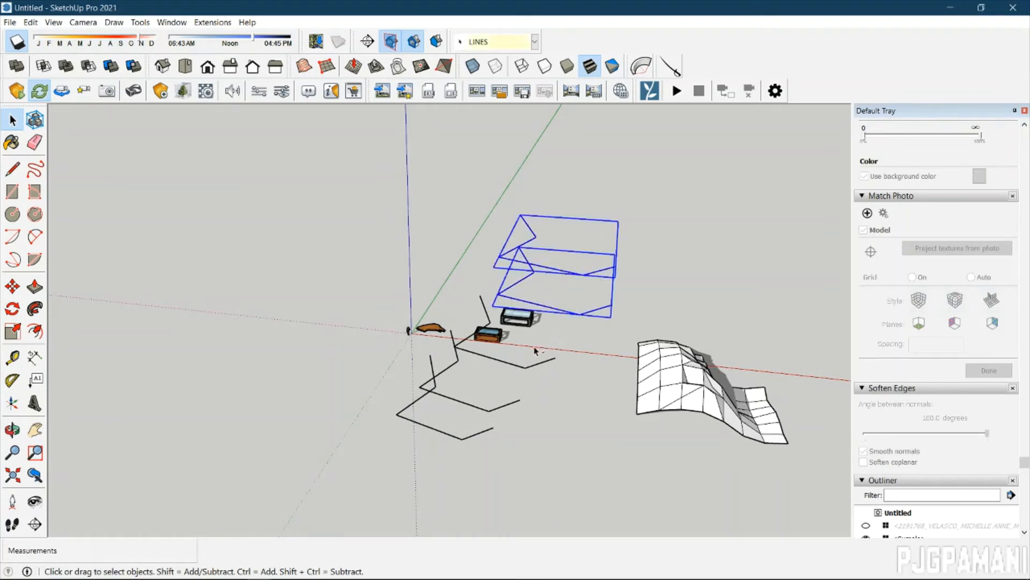
ctrl+drag(496, 417, 461, 447)
right_click(461, 443)
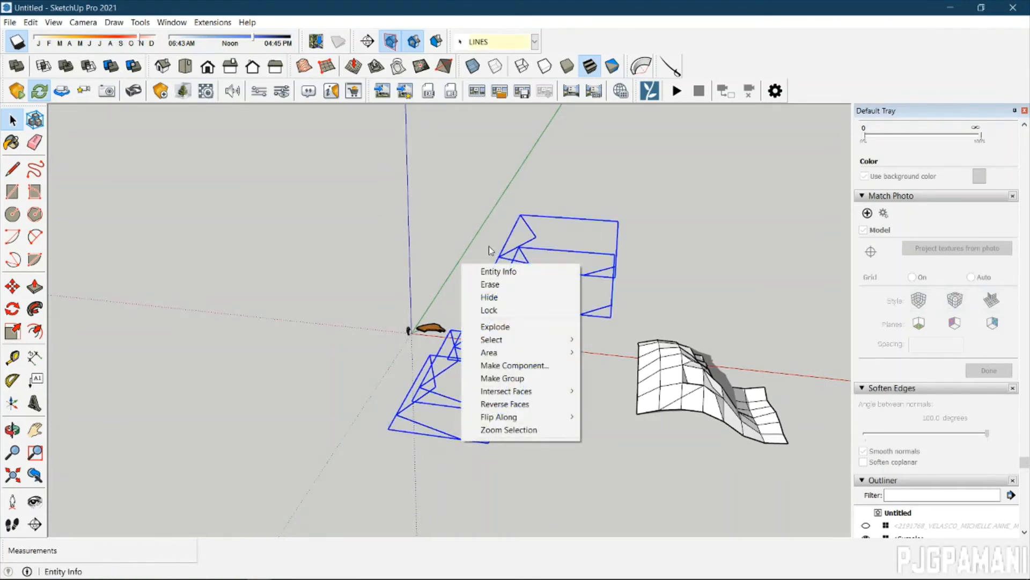
click(507, 326)
Create a terrain From Contours using the exploded staggered lines and inspect it from another side.
scroll(583, 304, down, 1)
scroll(423, 178, up, 2)
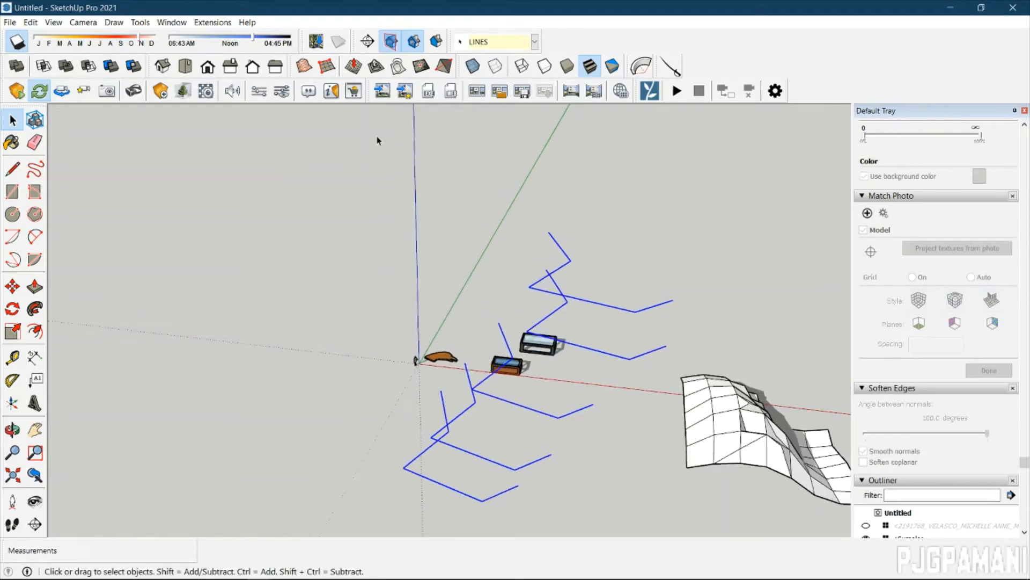
click(305, 66)
scroll(472, 429, down, 1)
middle_drag(473, 429, 661, 504)
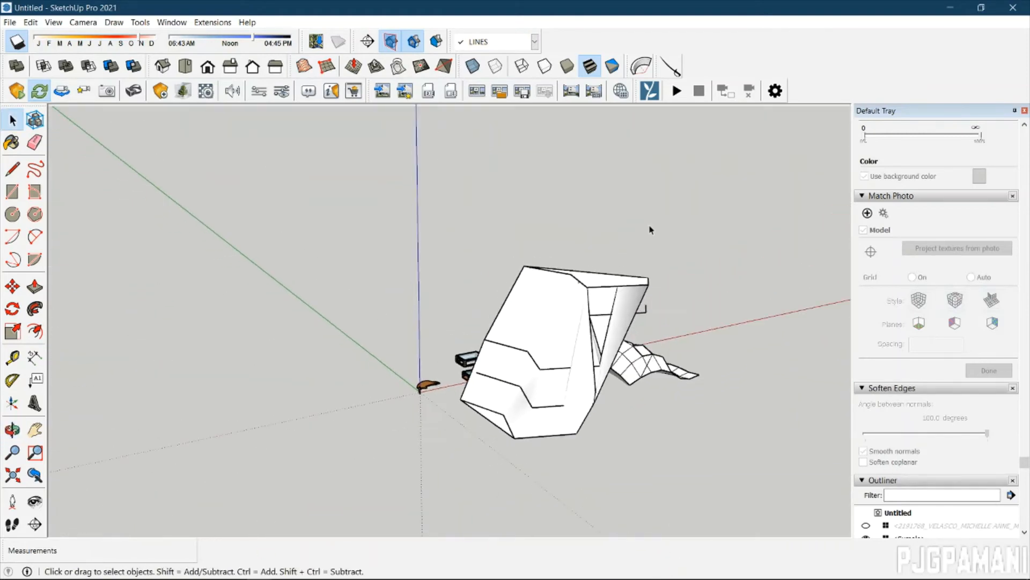
Delete the terrain surface generated from the contour lines.
click(558, 346)
key(Delete)
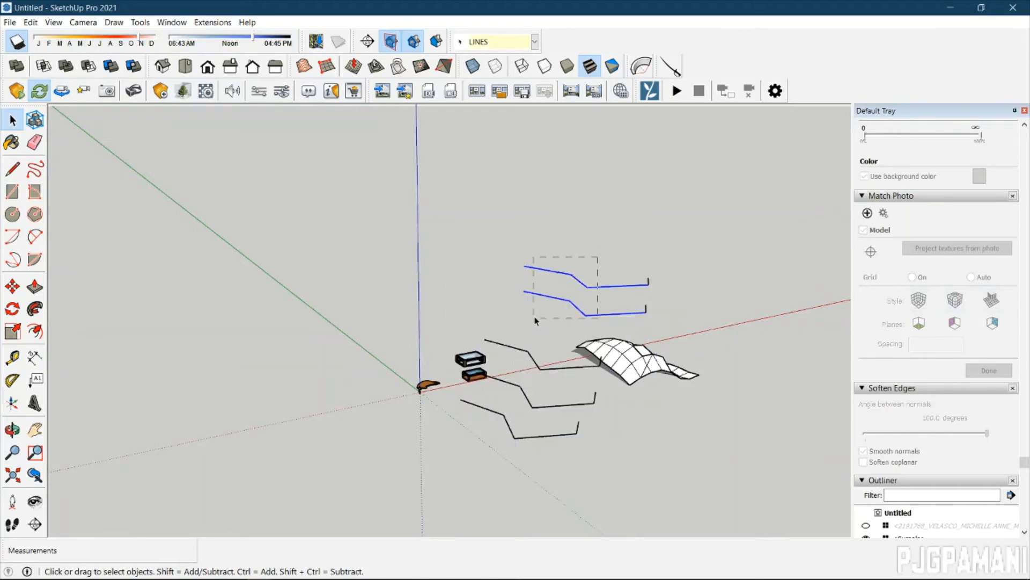
Delete the two upper contour lines, then undo the recent deletions.
drag(542, 313, 584, 326)
key(Delete)
key(Delete)
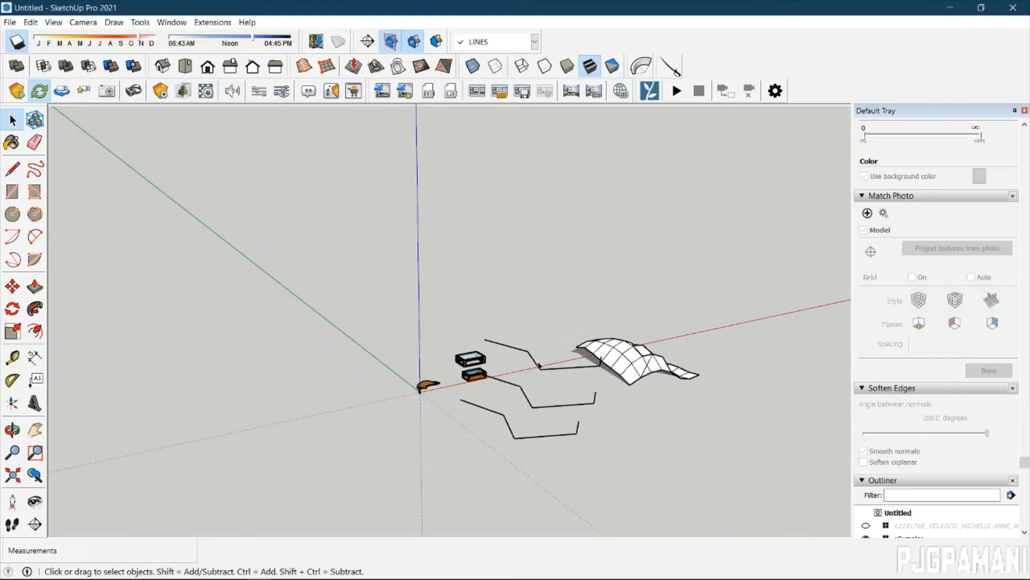
key(ctrl+z)
key(ctrl+z)
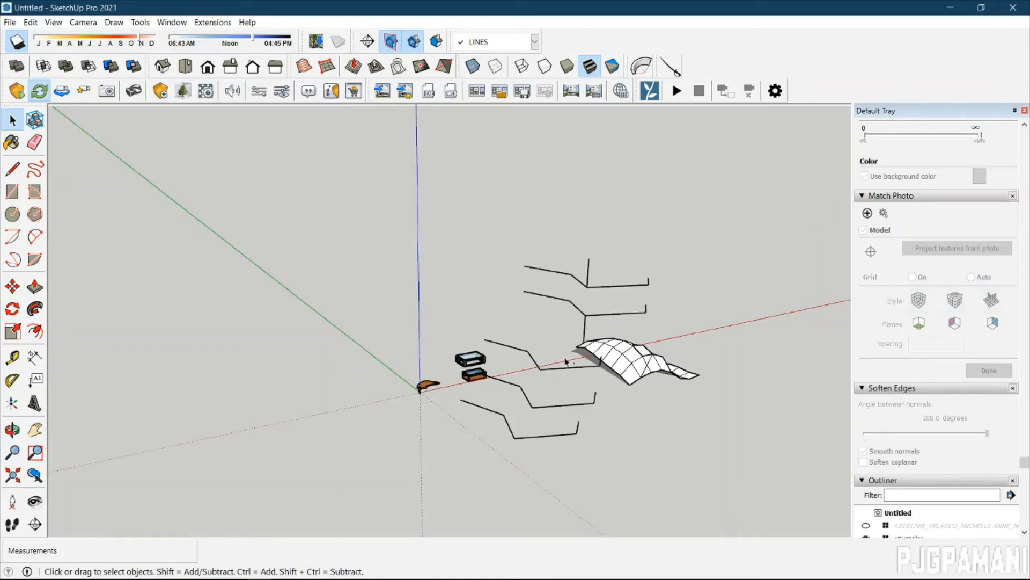
key(ctrl+z)
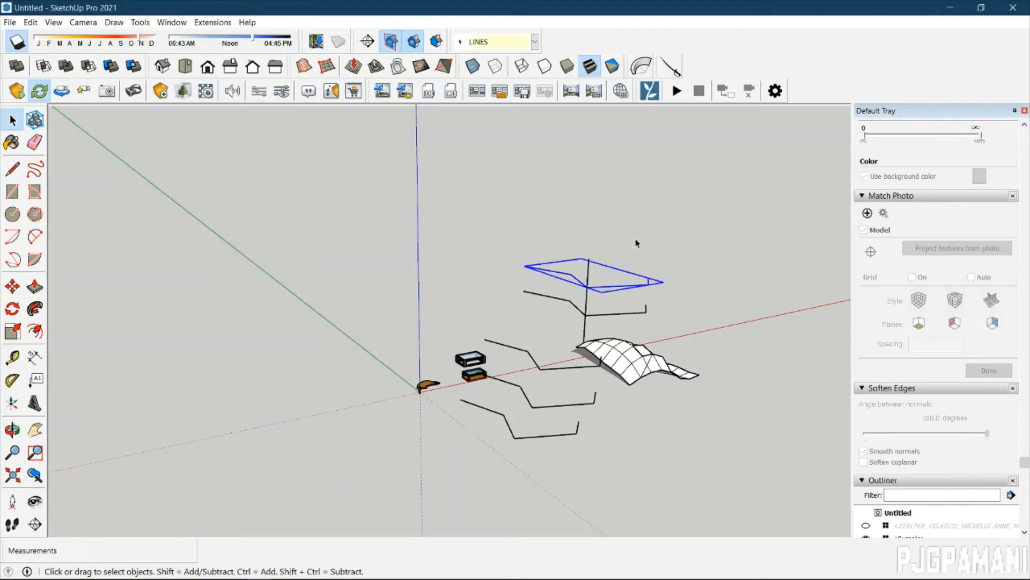
Delete all five staggered contour lines with their leftover connecting lines, keeping the smaller terrain mesh and the other objects.
drag(556, 321, 556, 321)
key(Delete)
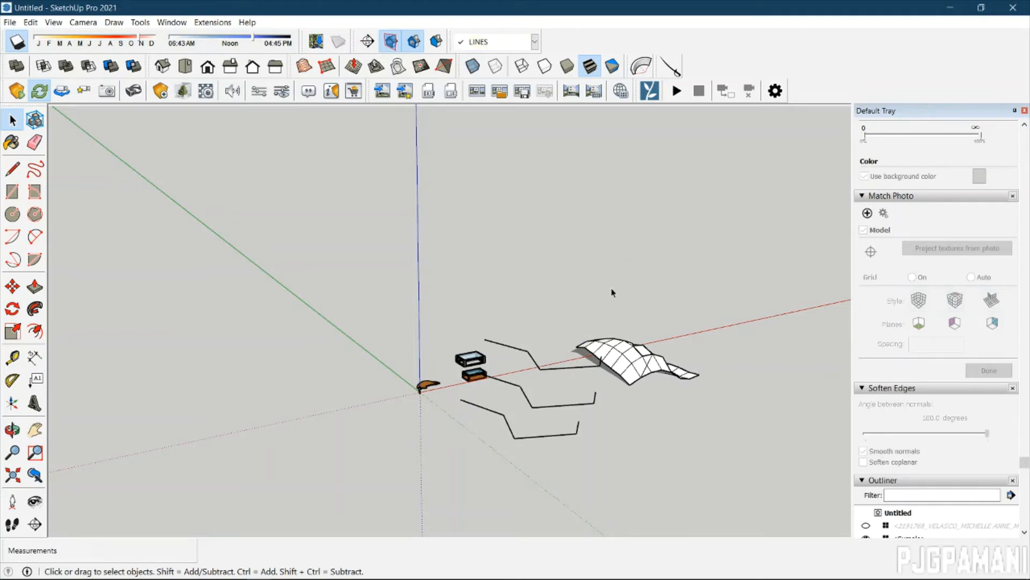
drag(525, 450, 524, 450)
key(Delete)
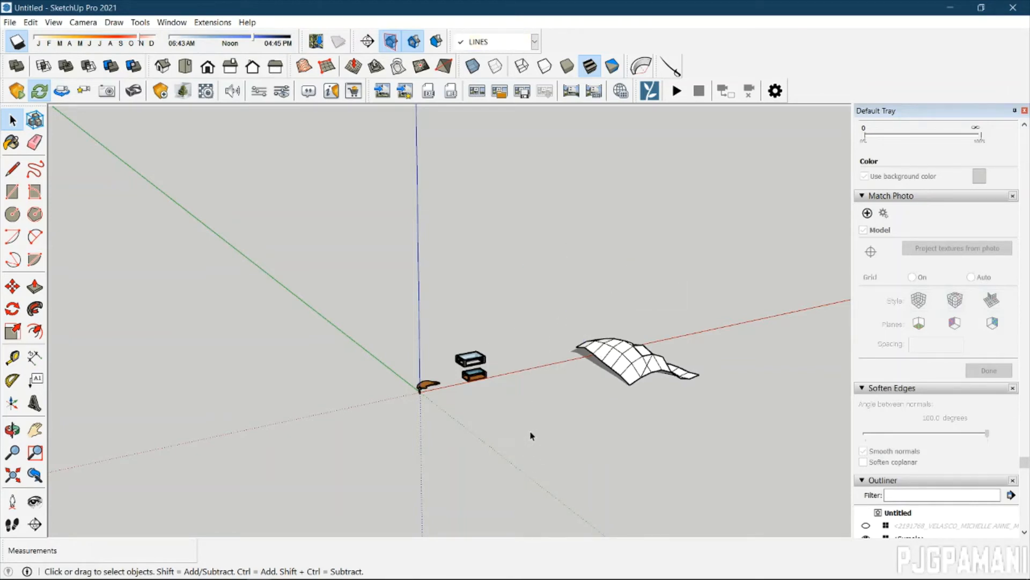
Draw a long wavy Freehand line on the ground across the green axis, beside the origin.
scroll(529, 434, down, 2)
click(35, 169)
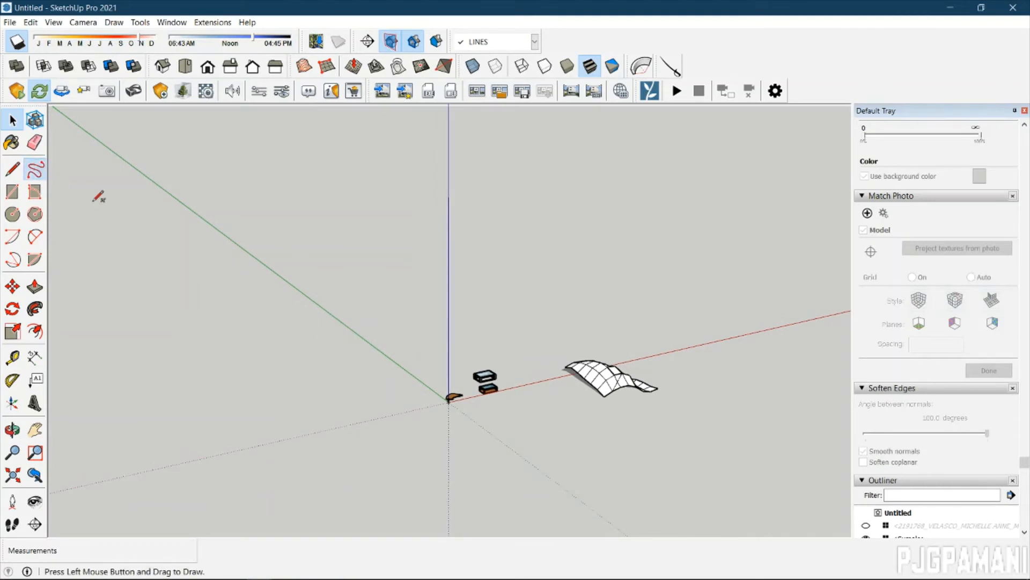
scroll(172, 424, up, 3)
mouse_move(218, 395)
mouse_down()
mouse_move(319, 353)
mouse_move(375, 355)
mouse_move(459, 328)
mouse_move(582, 273)
mouse_up()
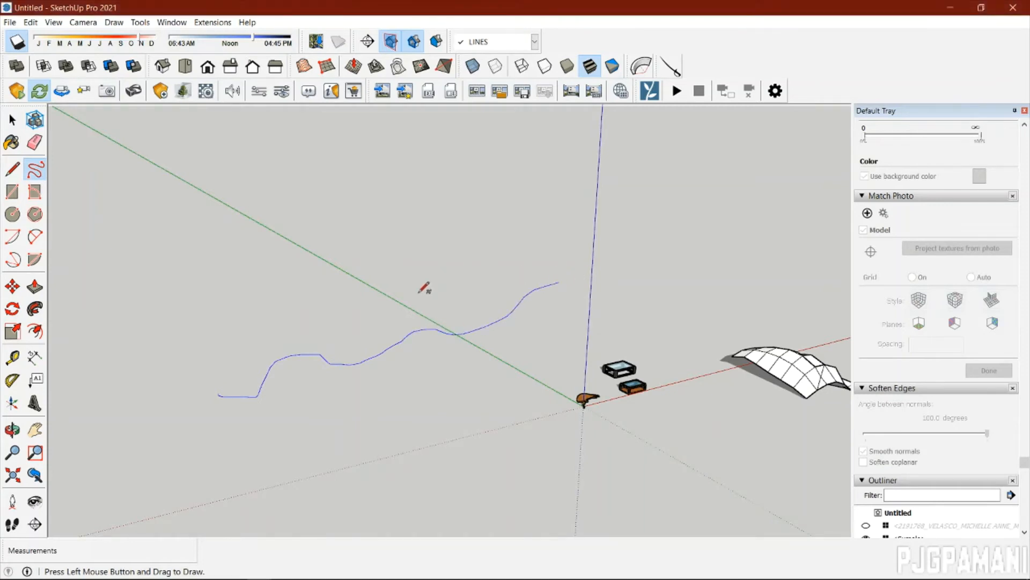
key(space)
scroll(403, 368, up, 2)
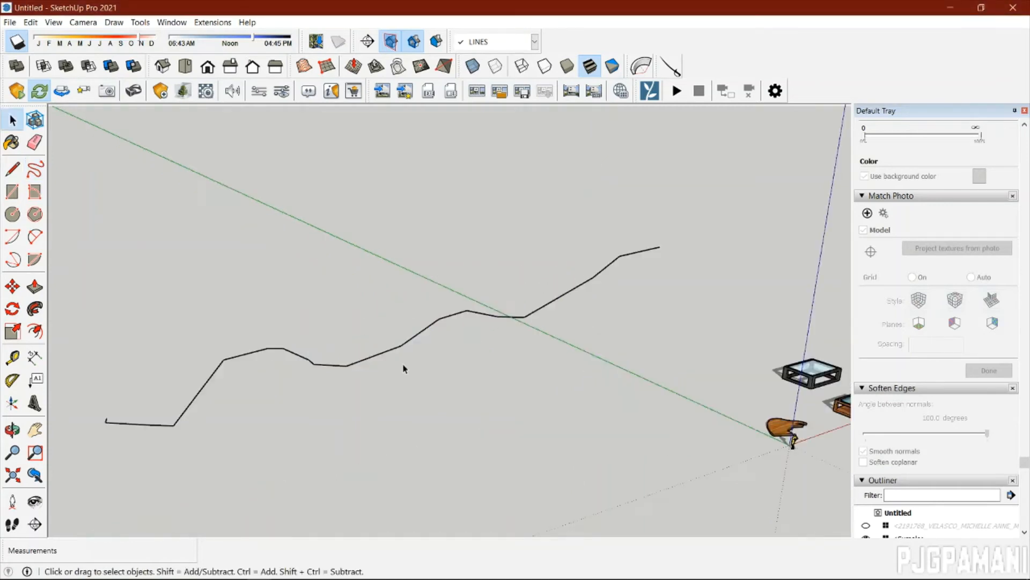
Copy the wavy freehand line along the ground beside the original, then delete the copy.
click(374, 358)
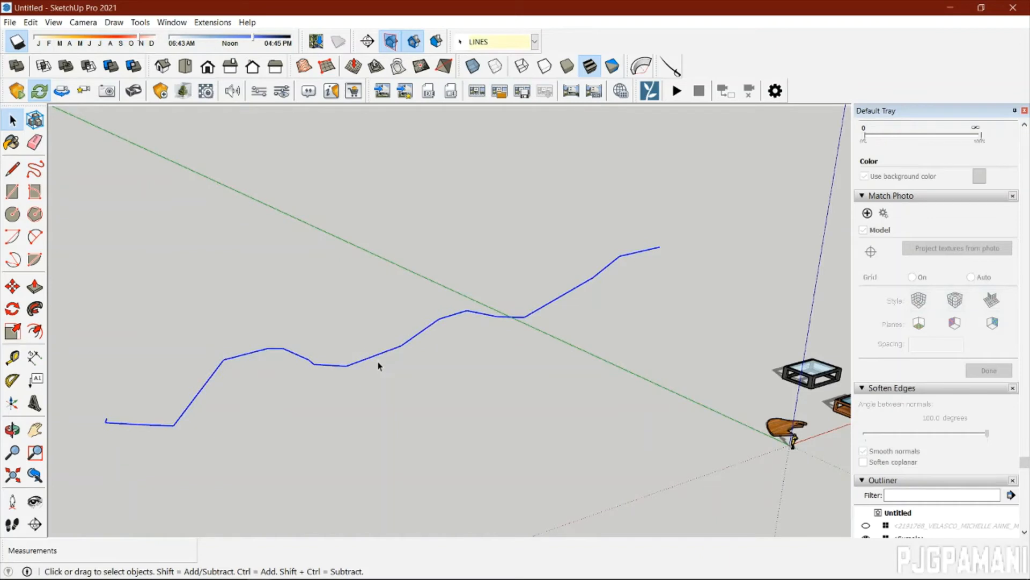
key(m)
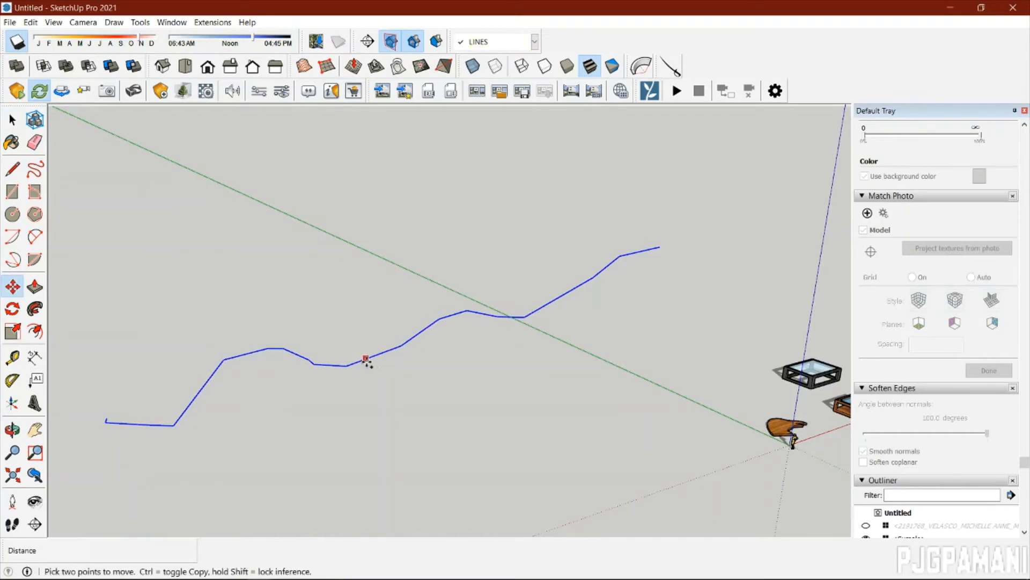
ctrl+click(366, 358)
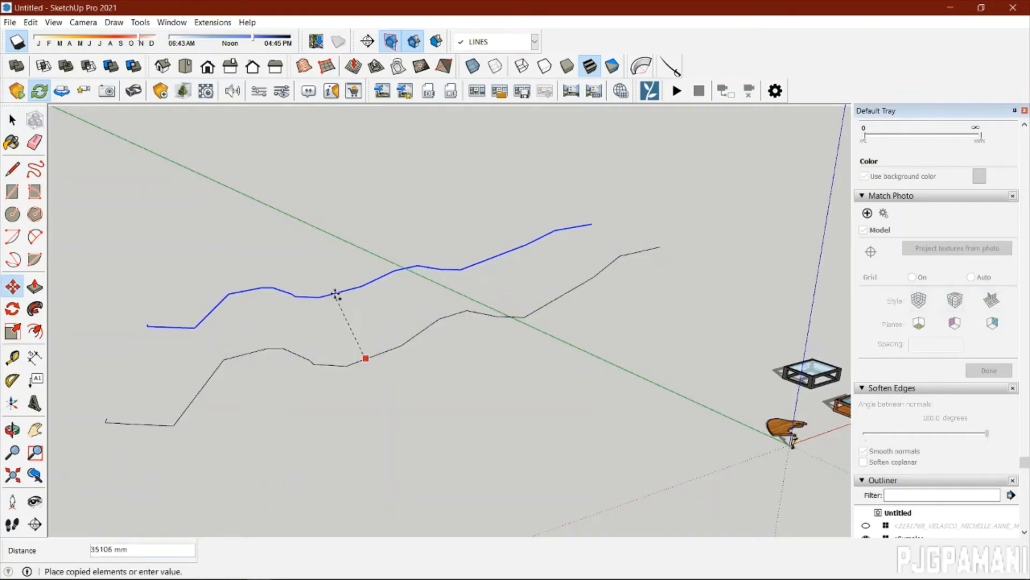
click(335, 295)
key(o)
drag(111, 456, 401, 454)
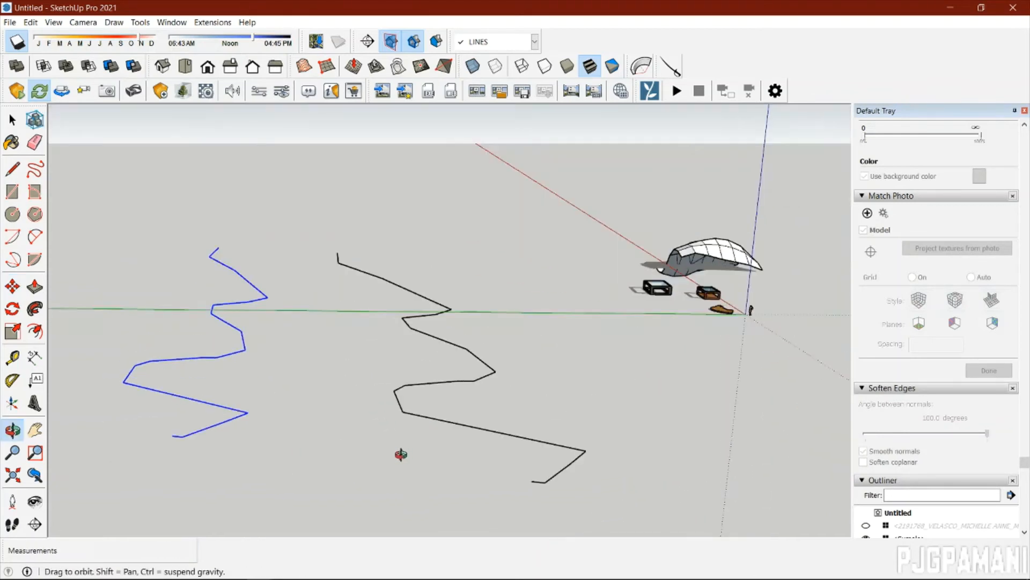
key(m)
key(Delete)
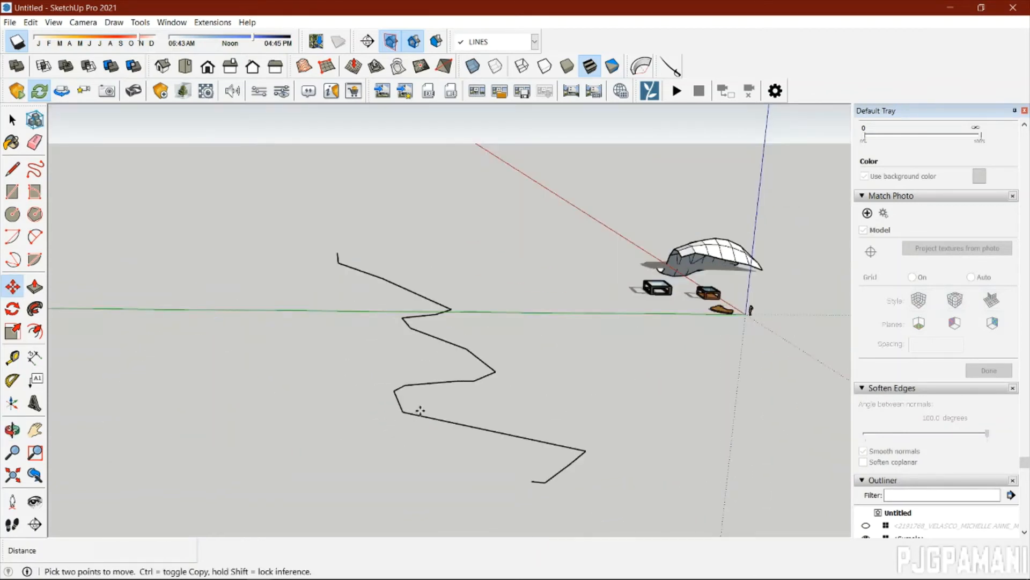
click(413, 384)
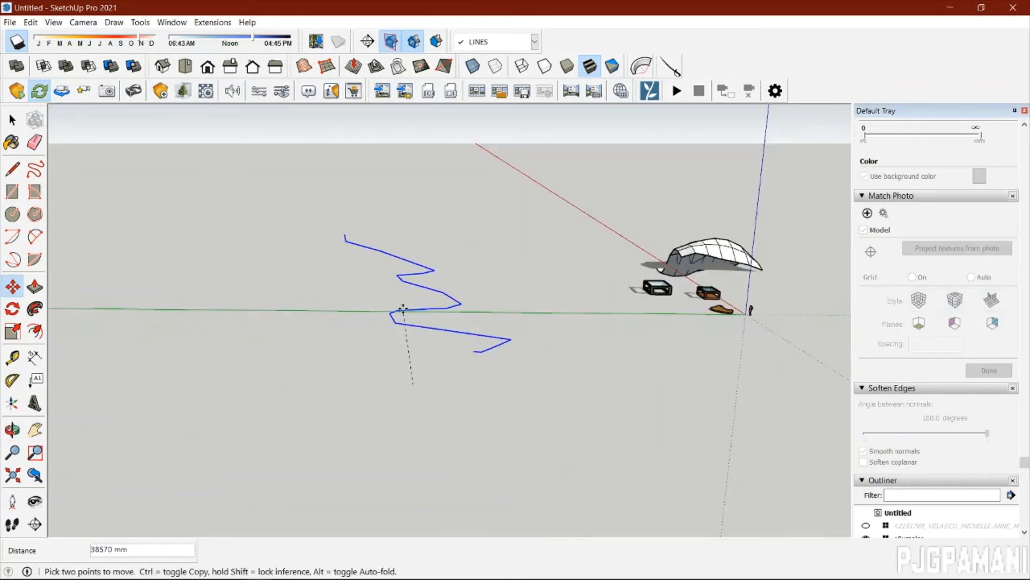
click(405, 370)
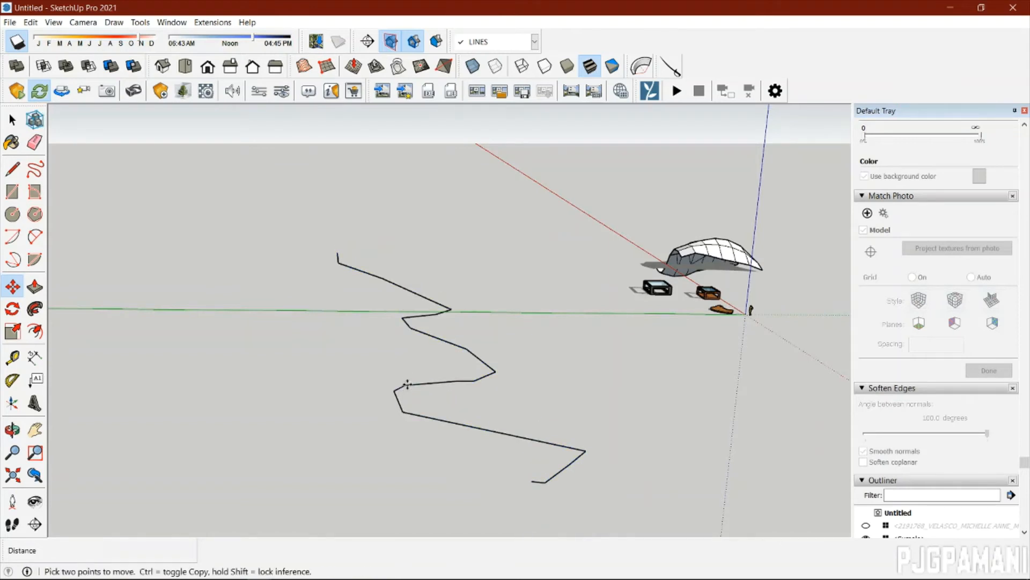
click(394, 369)
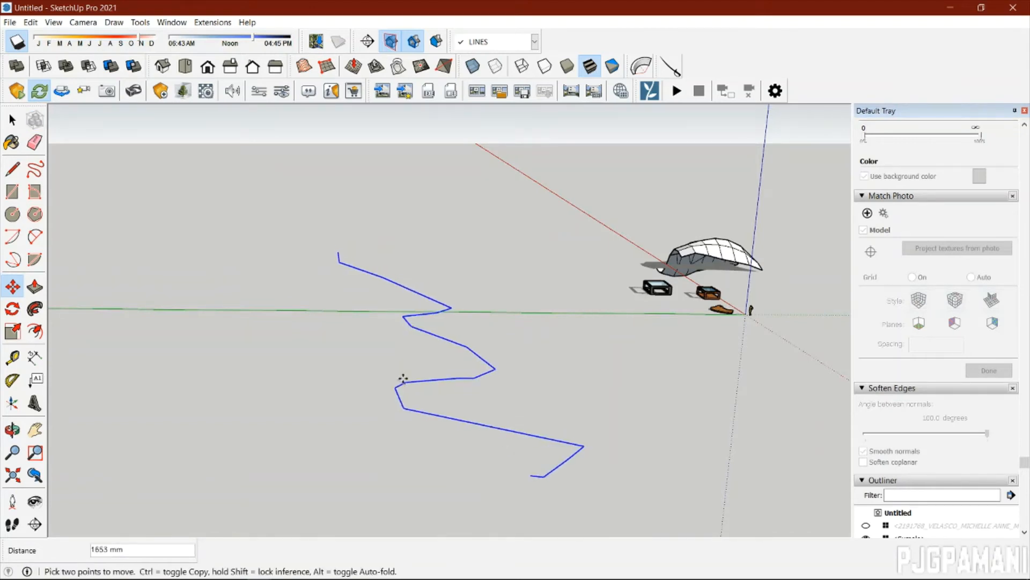
click(409, 389)
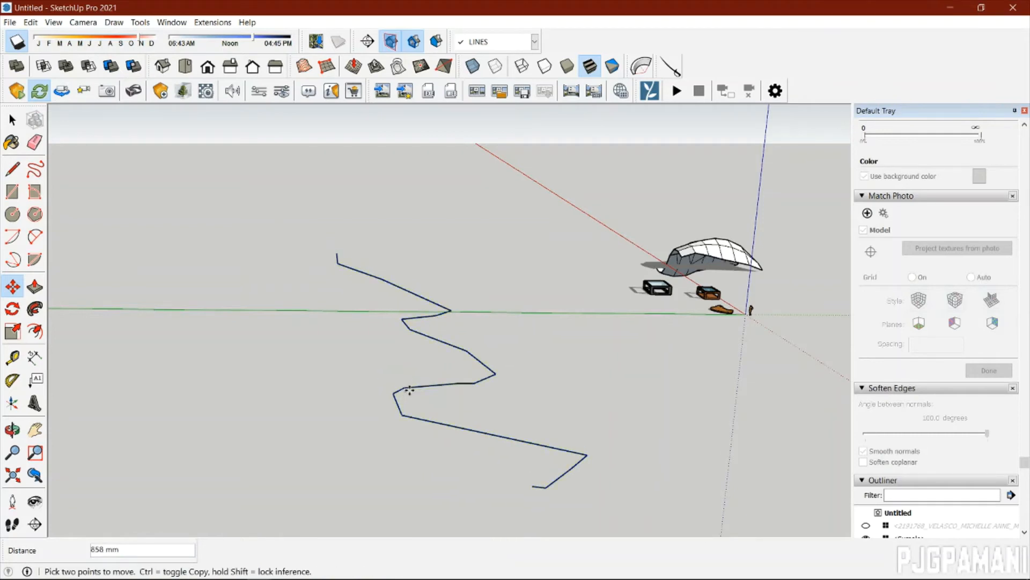
click(405, 387)
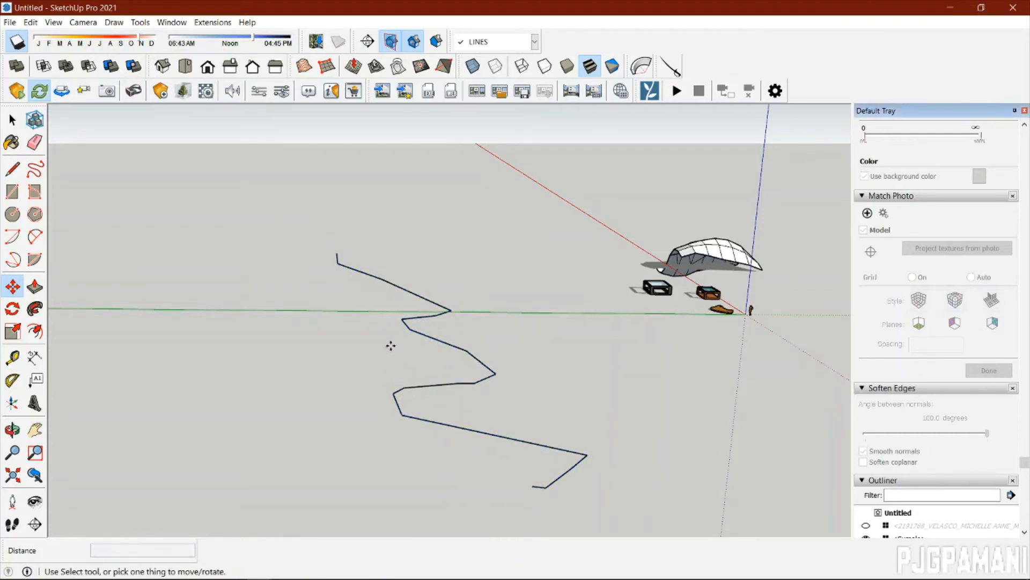
click(406, 387)
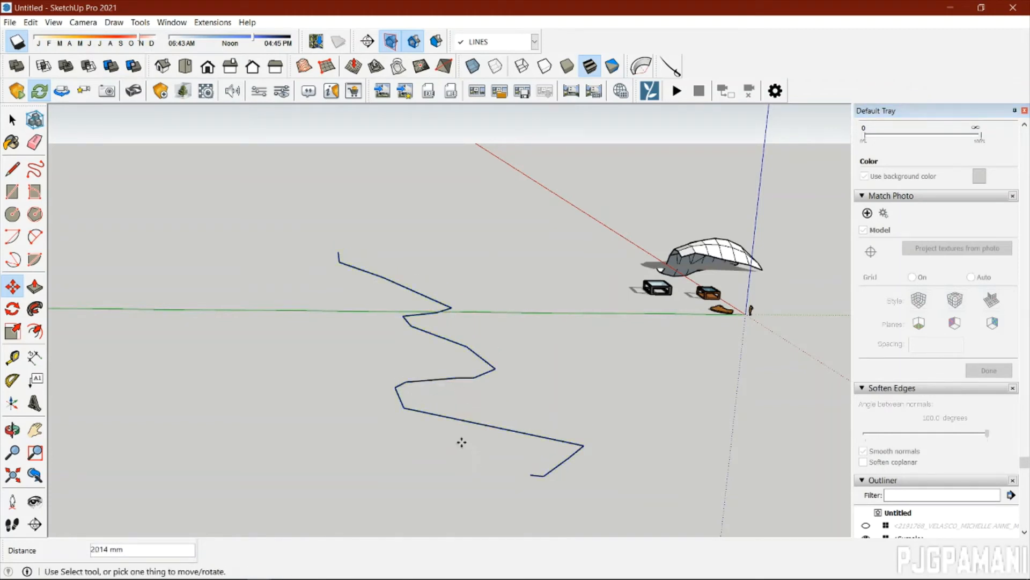
Copy the wavy freehand line repeatedly at a raised, shifted offset to form four staggered contour lines.
key(ctrl)
click(446, 417)
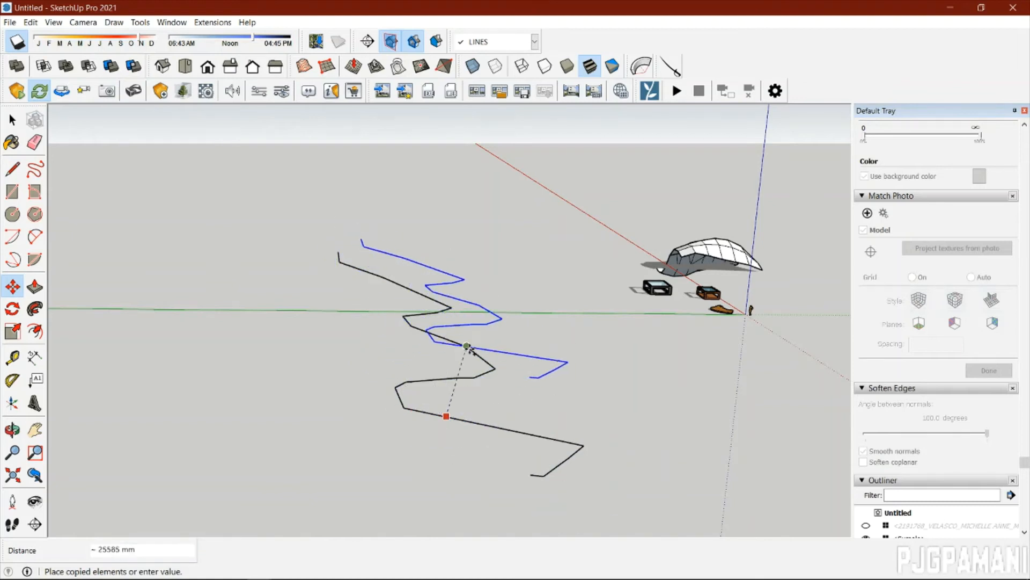
middle_drag(485, 425, 411, 267)
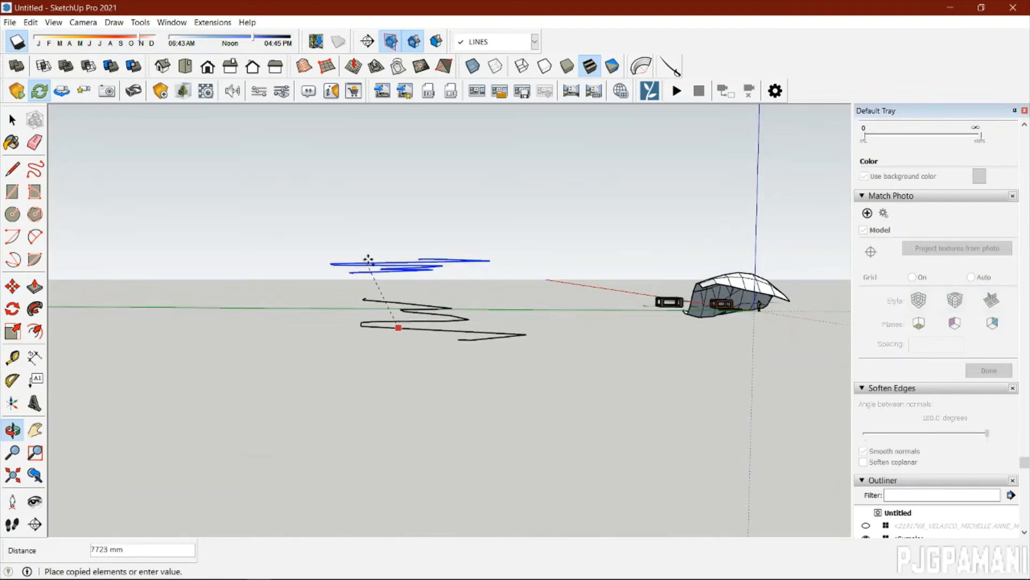
key(Escape)
middle_drag(521, 410, 333, 349)
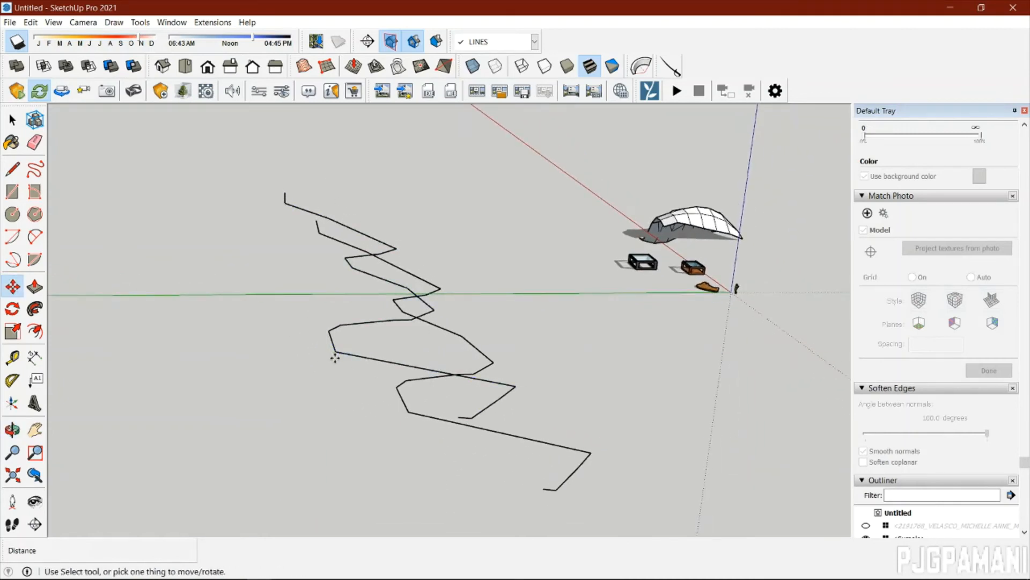
click(335, 358)
middle_drag(335, 358, 305, 364)
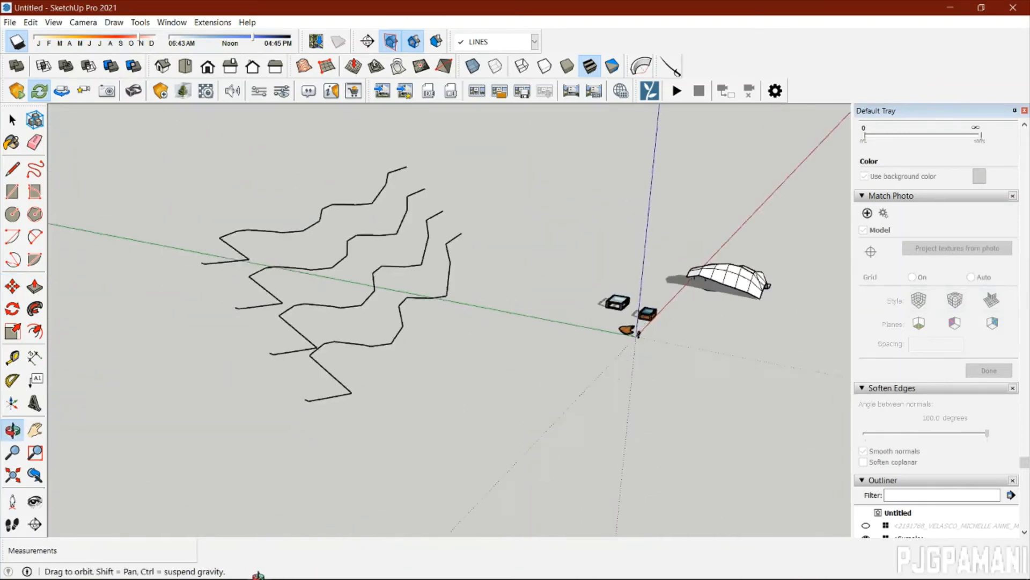
Select all four staggered wavy lines and generate a terrain surface with From Contours.
key(space)
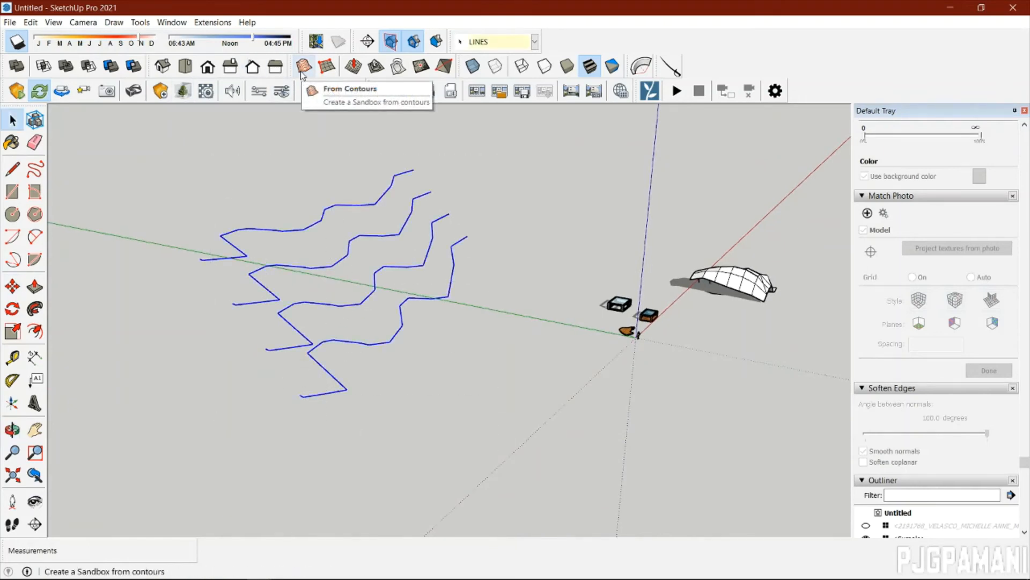
click(302, 74)
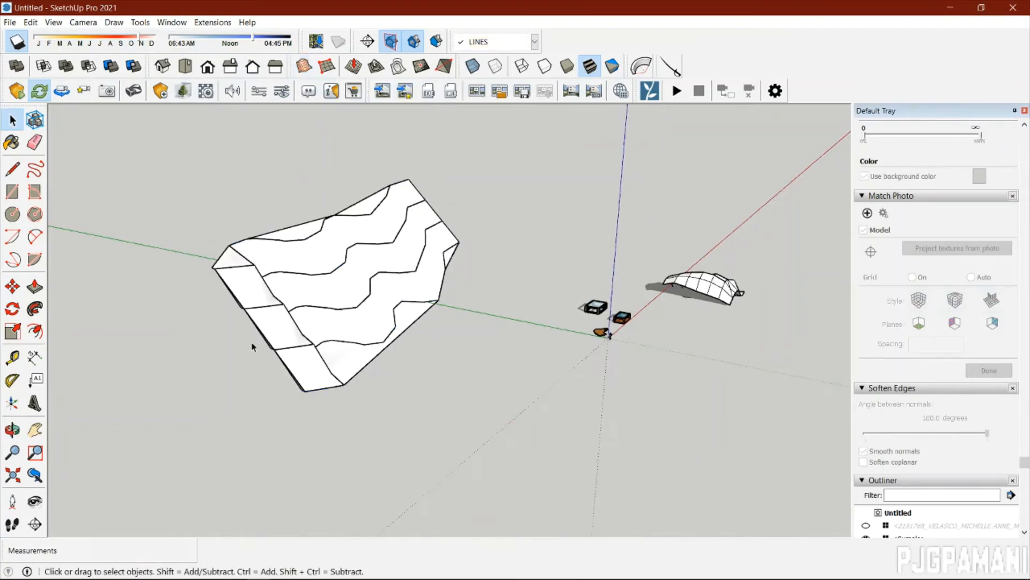
Select the generated terrain and examine its top, underside and ends from several angles.
middle_drag(252, 345, 754, 528)
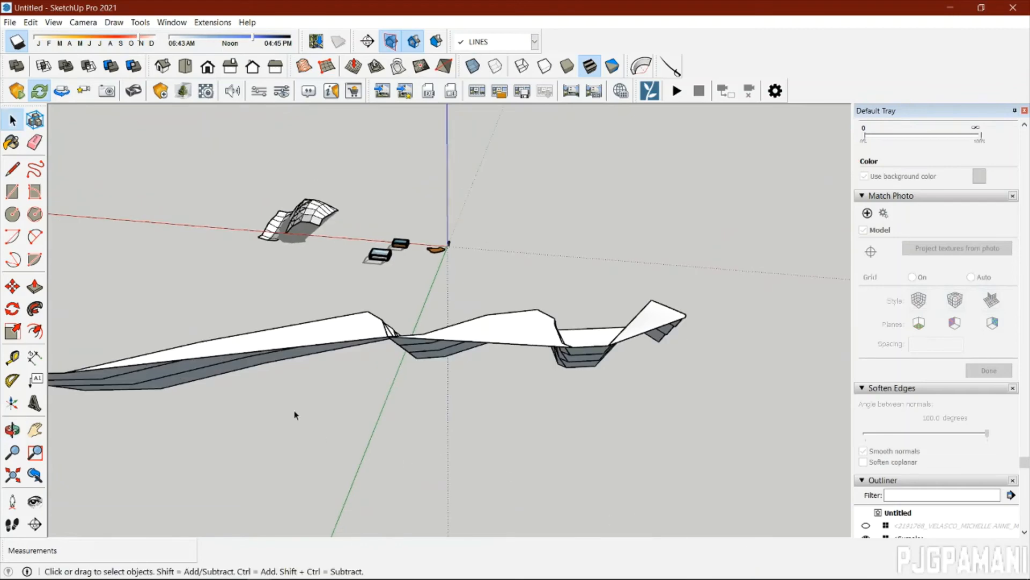
middle_drag(294, 414, 505, 263)
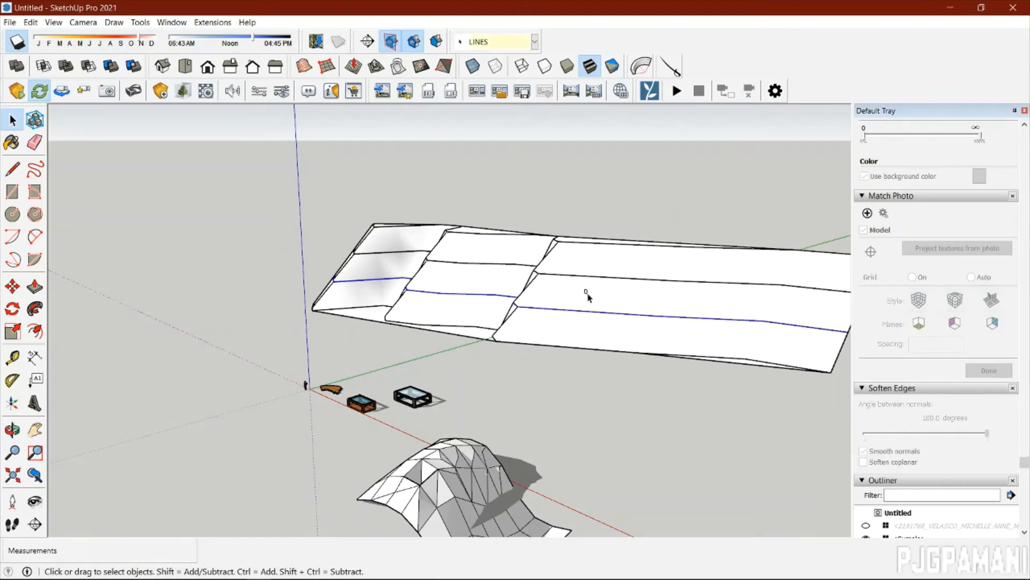
middle_drag(749, 322, 656, 313)
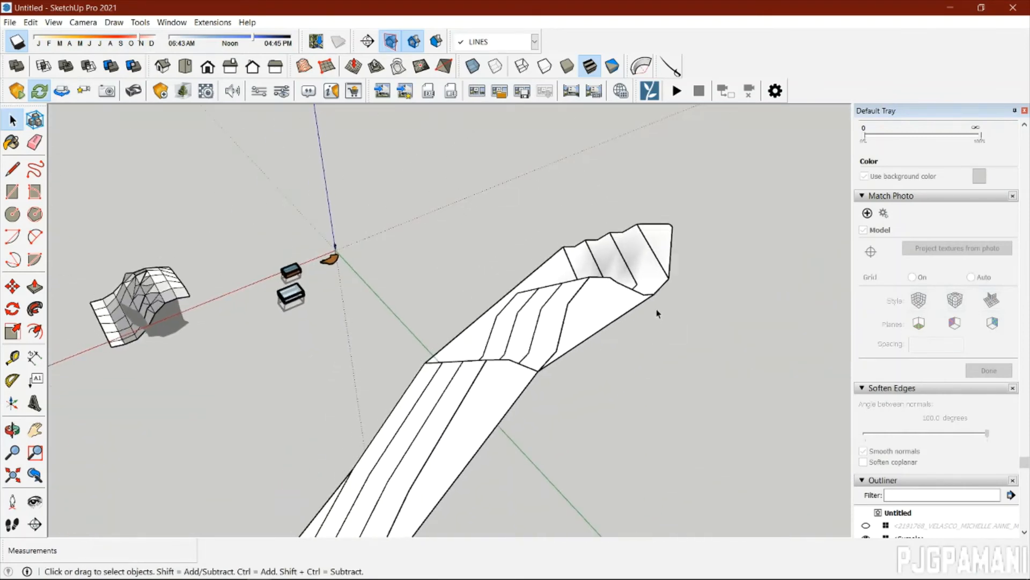
click(596, 321)
middle_drag(667, 368, 551, 362)
middle_drag(684, 397, 435, 368)
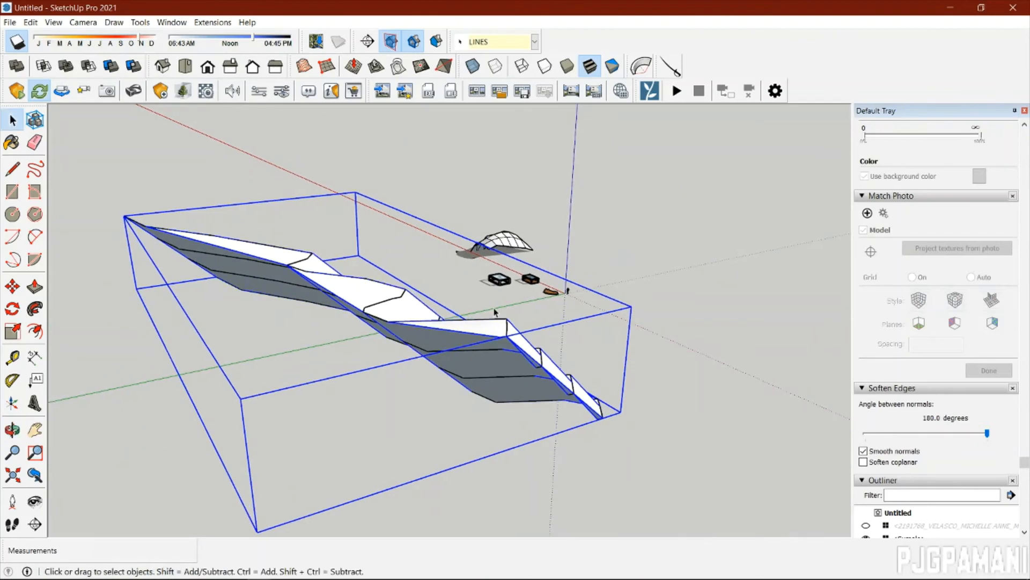
middle_drag(764, 335, 270, 299)
middle_drag(498, 480, 644, 467)
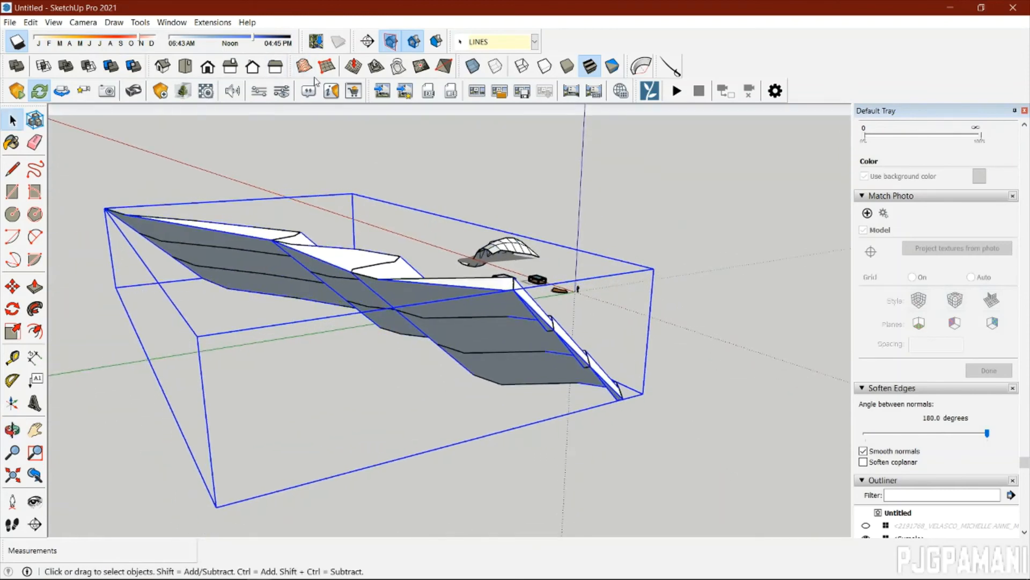
middle_drag(459, 318, 467, 403)
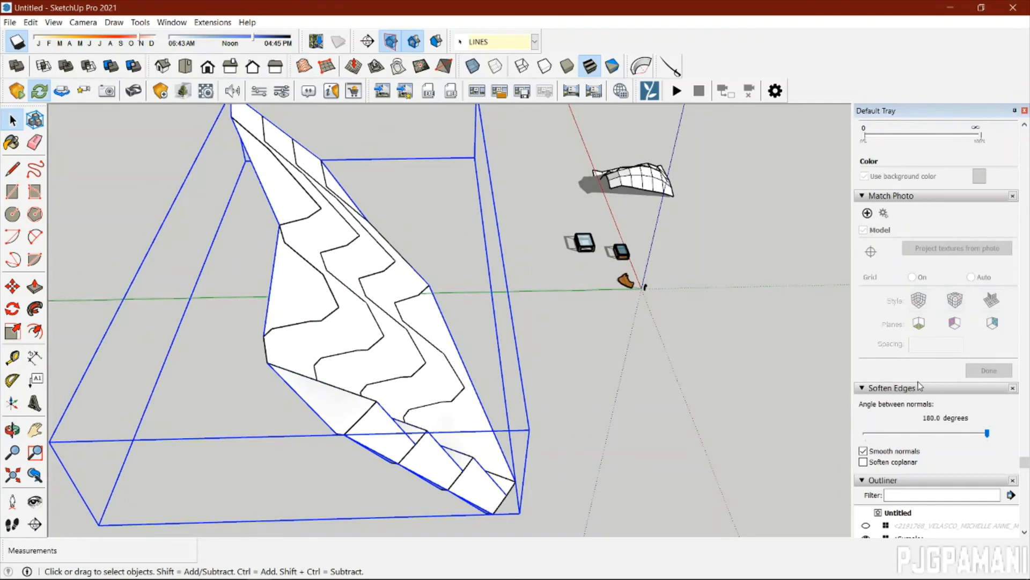
Paint the whole terrain surface with the olive-coloured material from the Wood collection.
scroll(893, 357, up, 10)
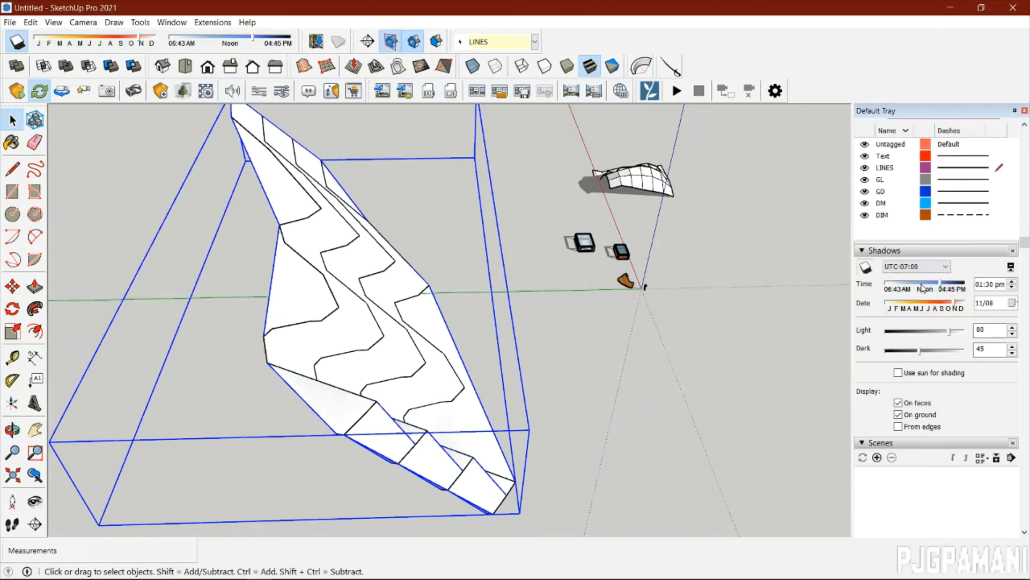
scroll(930, 313, up, 8)
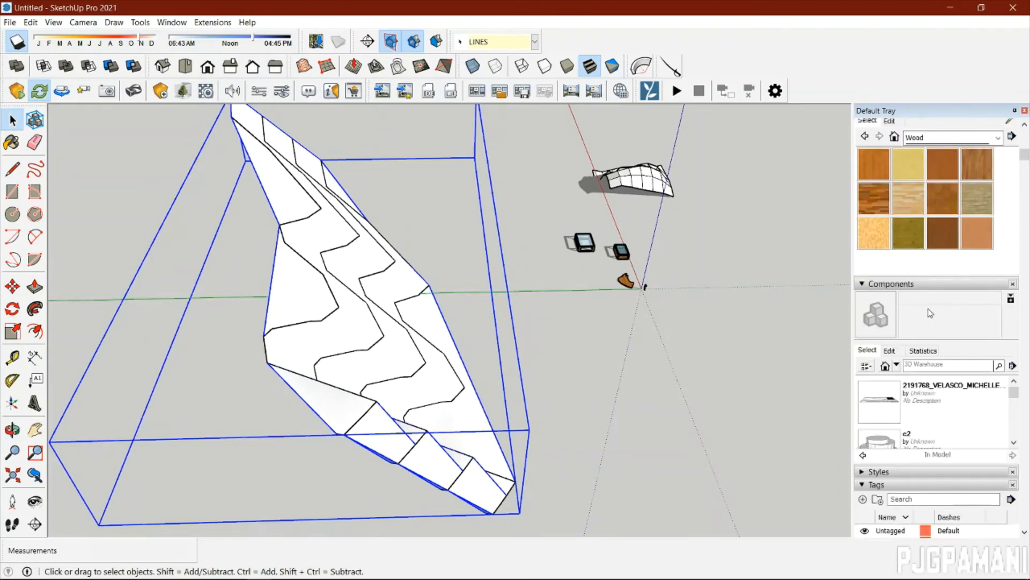
click(907, 237)
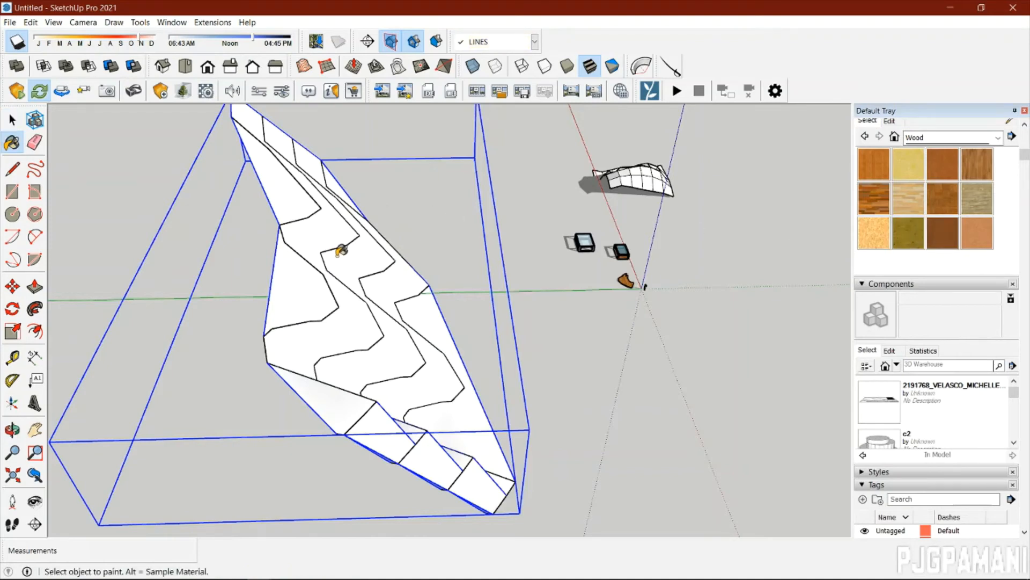
click(341, 251)
Examine the painted terrain's slopes, contour edges and shadow up close and from several angles.
mouse_move(483, 349)
middle_down()
mouse_move(504, 361)
mouse_move(172, 324)
mouse_move(328, 268)
mouse_move(681, 269)
mouse_move(738, 313)
mouse_move(386, 383)
mouse_move(701, 396)
mouse_move(150, 501)
mouse_move(537, 505)
mouse_move(542, 496)
mouse_move(324, 378)
middle_up()
scroll(311, 337, up, 3)
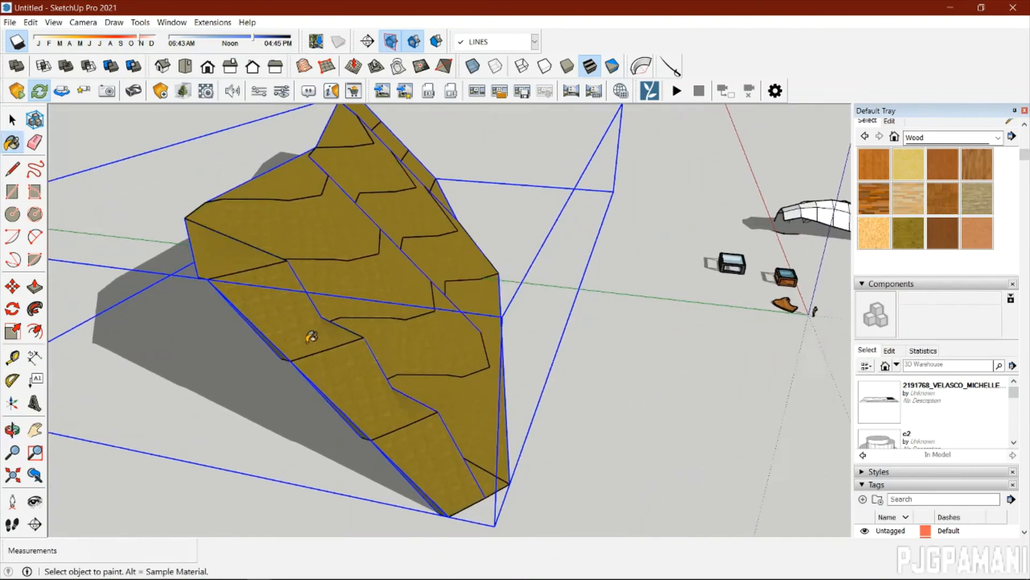
scroll(312, 337, up, 3)
middle_drag(283, 329, 731, 429)
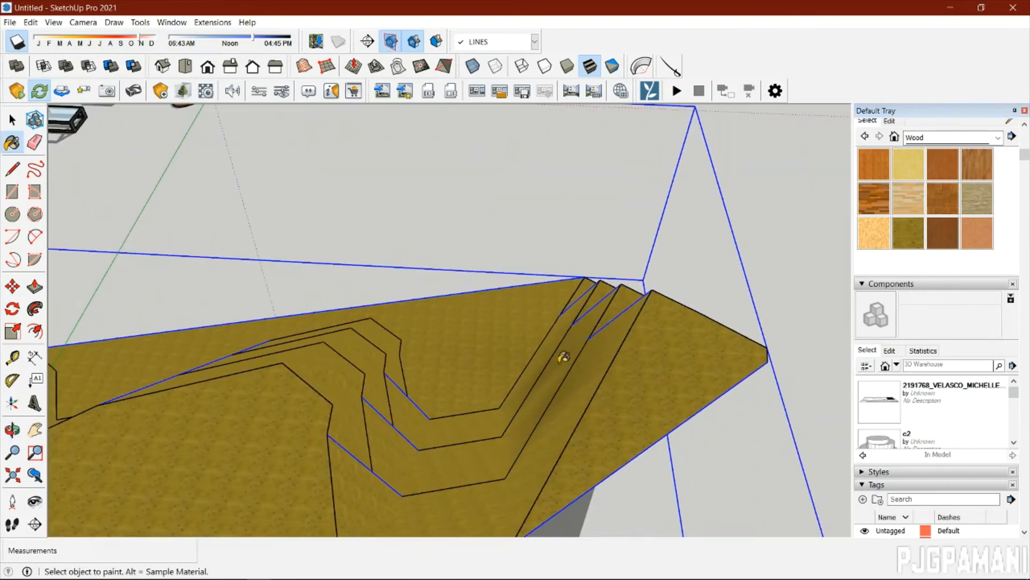
scroll(460, 352, down, 6)
mouse_move(189, 395)
middle_down()
mouse_move(230, 437)
mouse_move(762, 385)
mouse_move(626, 407)
mouse_move(306, 403)
mouse_move(296, 368)
middle_up()
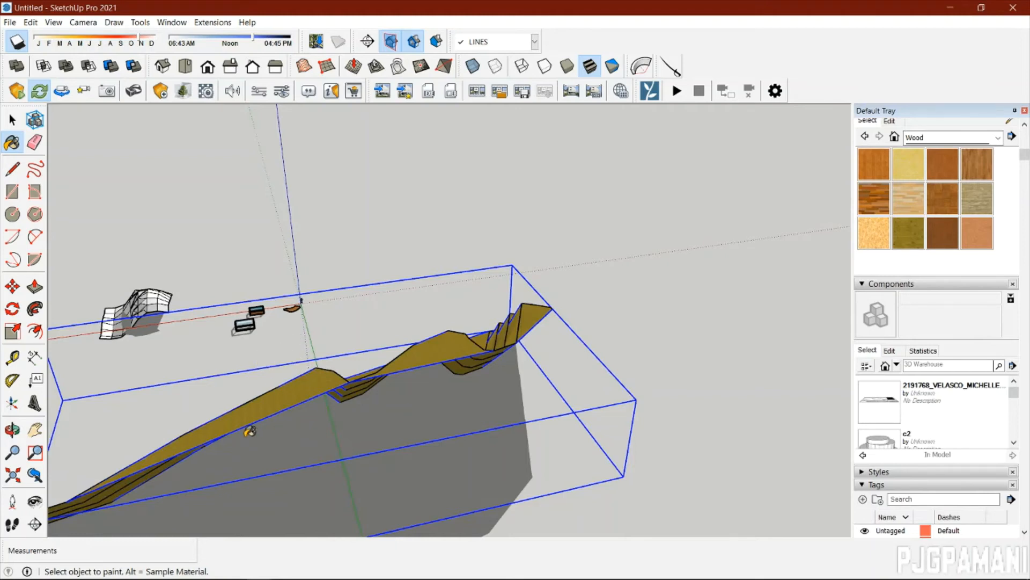
middle_drag(242, 435, 592, 383)
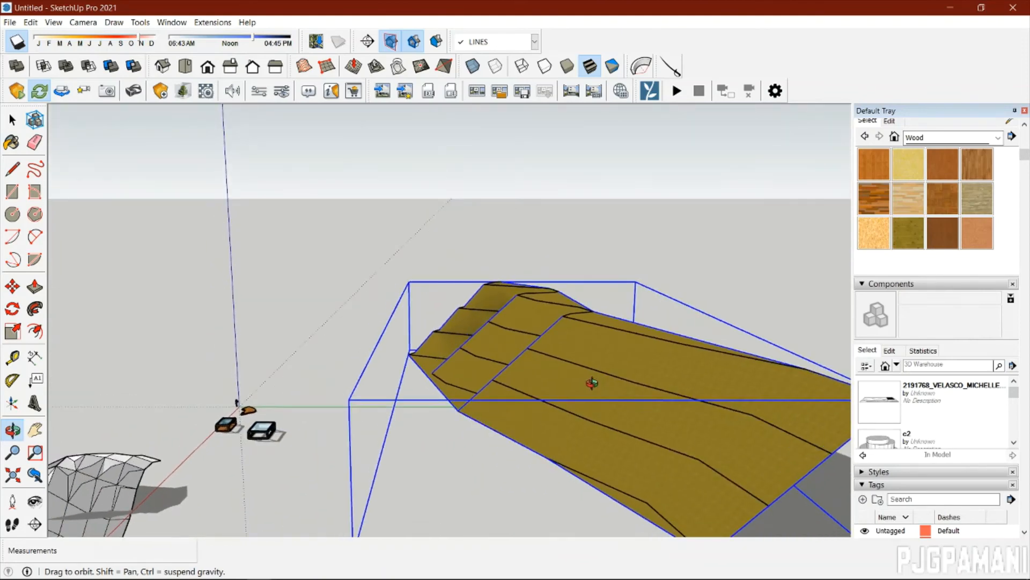
middle_drag(495, 359, 514, 370)
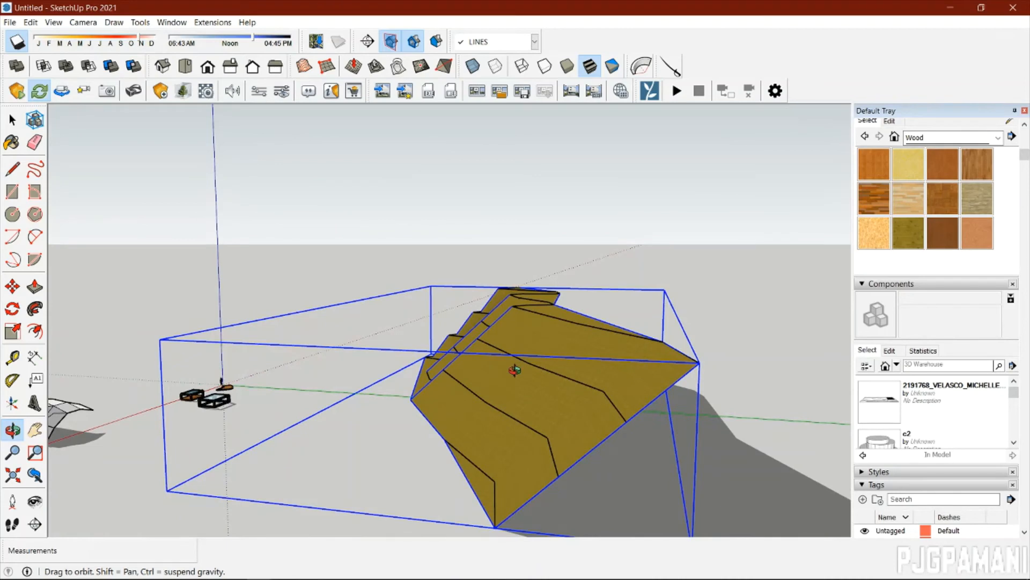
middle_drag(514, 370, 519, 366)
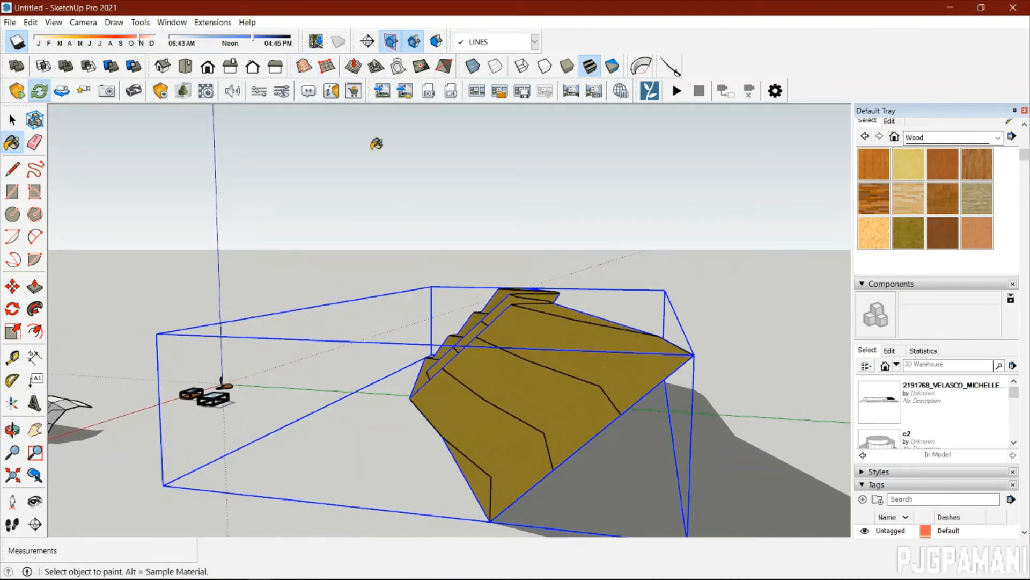
mouse_move(585, 443)
middle_down()
mouse_move(508, 527)
mouse_move(597, 498)
mouse_move(625, 437)
mouse_move(201, 413)
mouse_move(376, 322)
mouse_move(226, 329)
mouse_move(193, 380)
mouse_move(619, 396)
mouse_move(564, 456)
middle_up()
key(b)
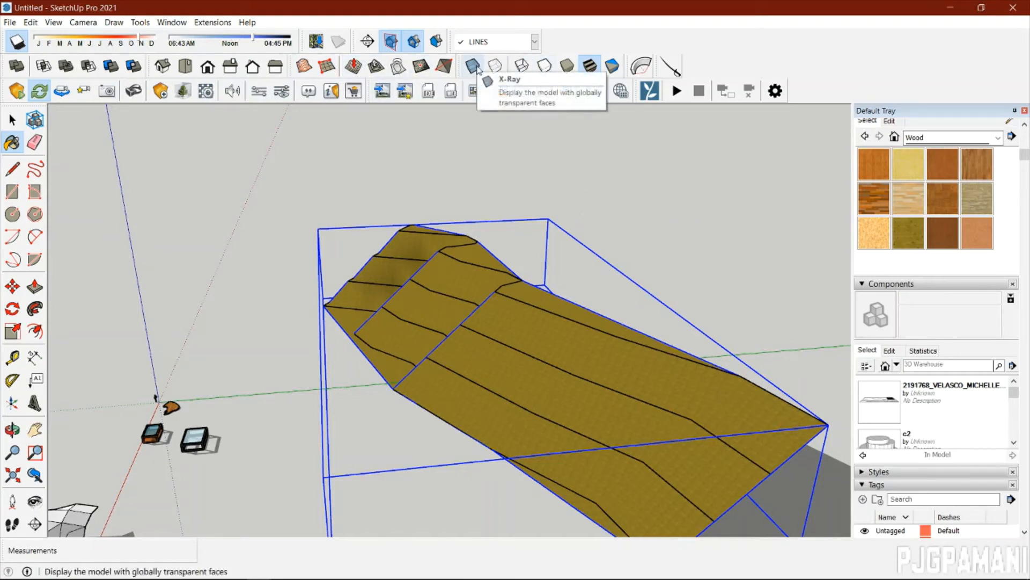
scroll(279, 347, down, 3)
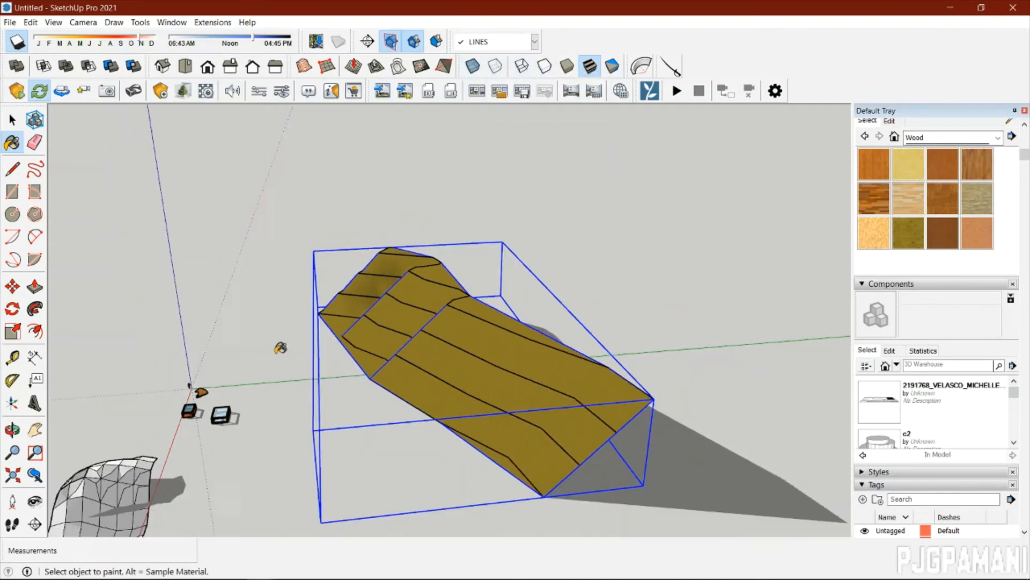
scroll(167, 444, up, 5)
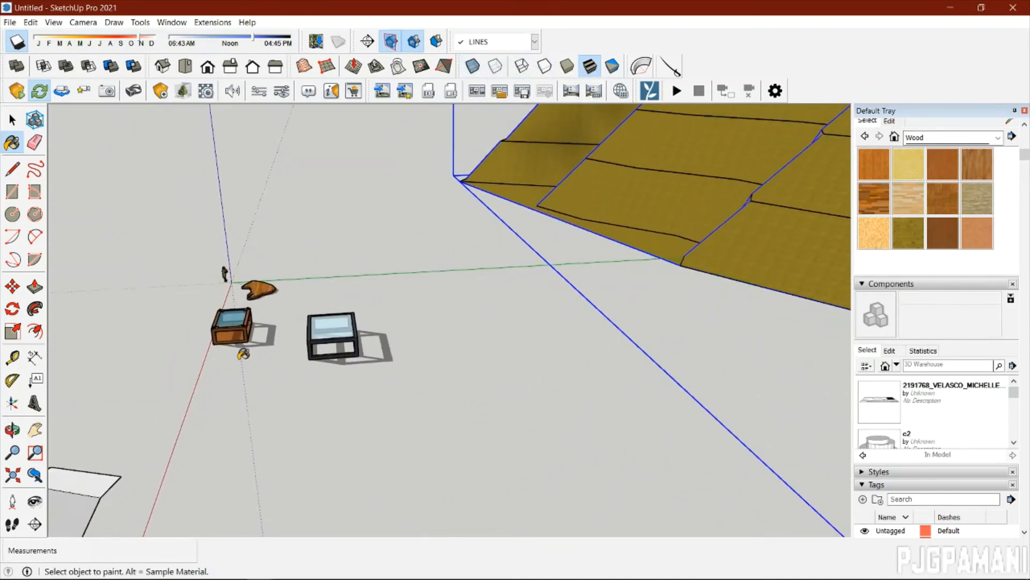
Examine the wooden and black coffee tables near the origin up close and from several angles.
mouse_move(194, 386)
middle_down()
mouse_move(363, 393)
mouse_move(246, 356)
middle_up()
scroll(153, 340, up, 3)
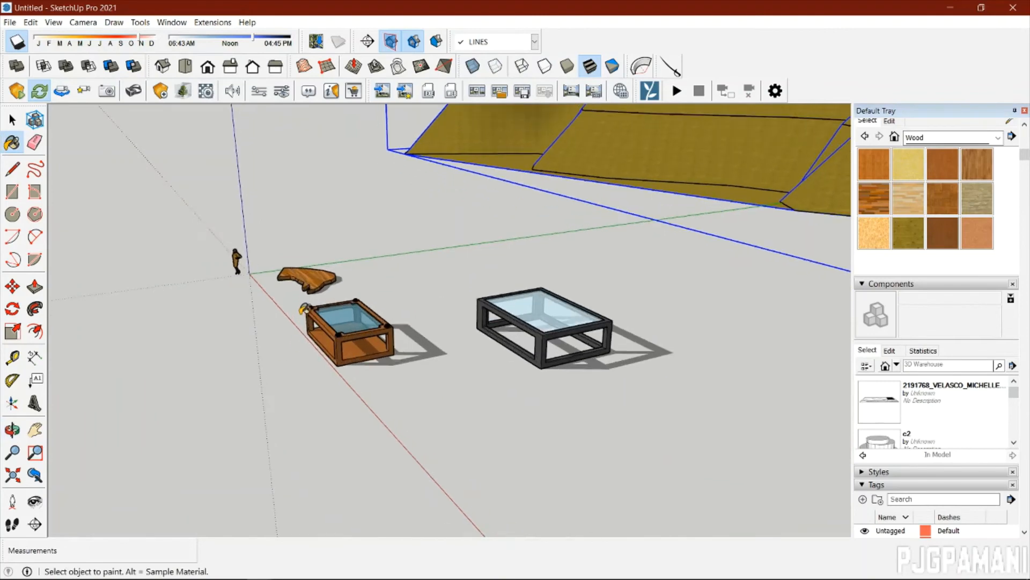
mouse_move(153, 339)
middle_down()
mouse_move(301, 394)
mouse_move(225, 375)
mouse_move(133, 388)
middle_up()
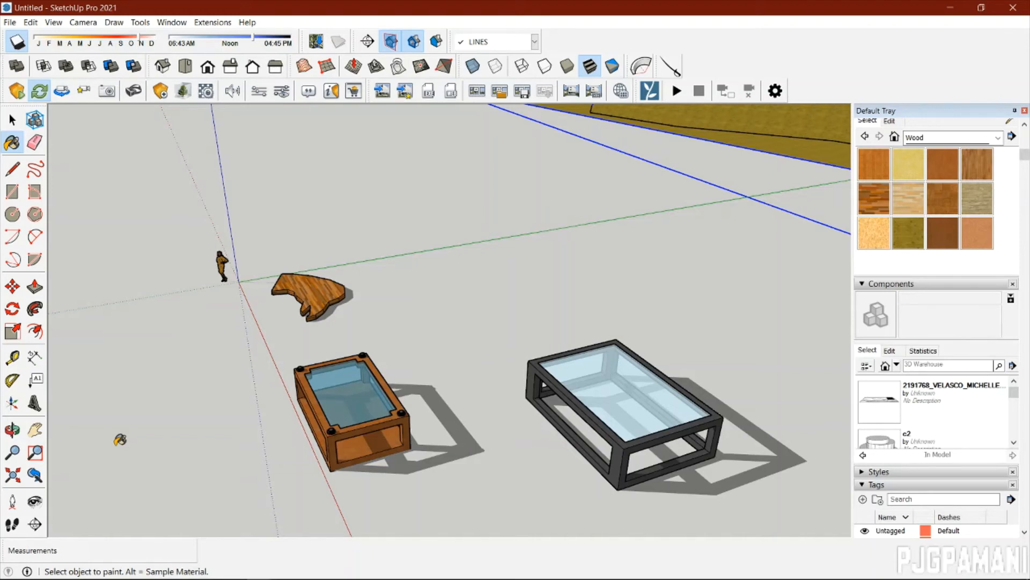
scroll(403, 391, down, 5)
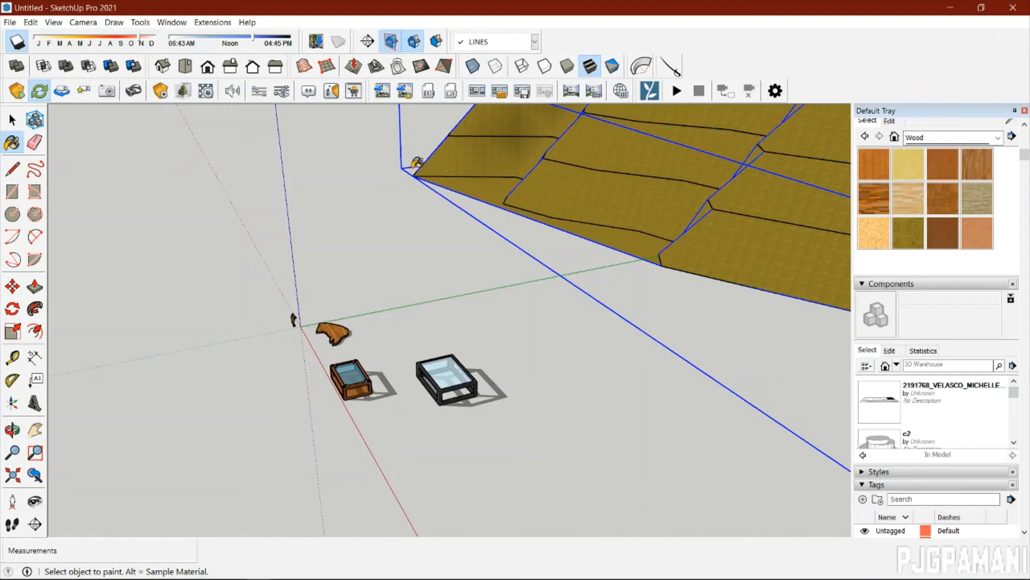
scroll(341, 413, up, 2)
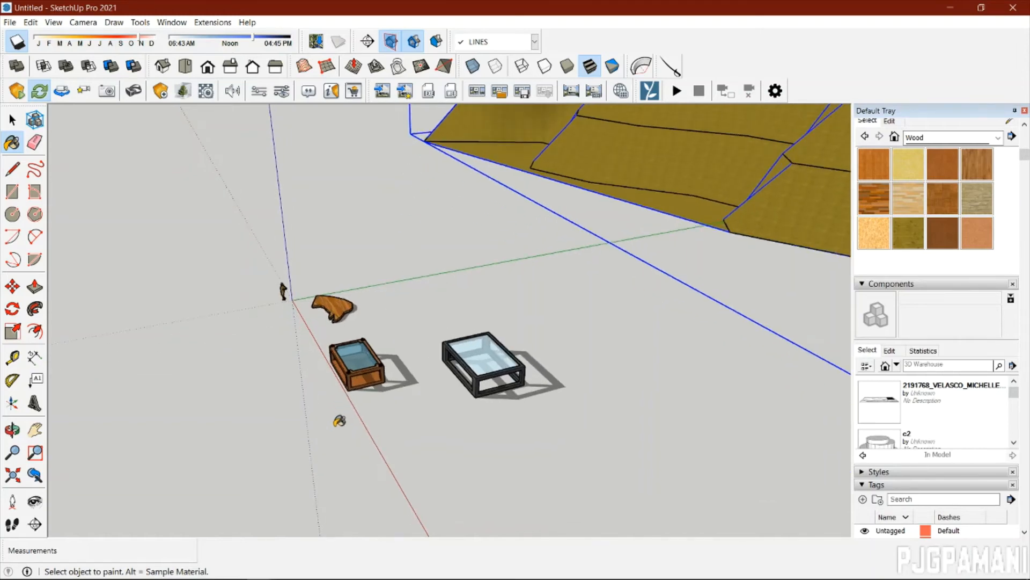
key(space)
scroll(317, 362, up, 5)
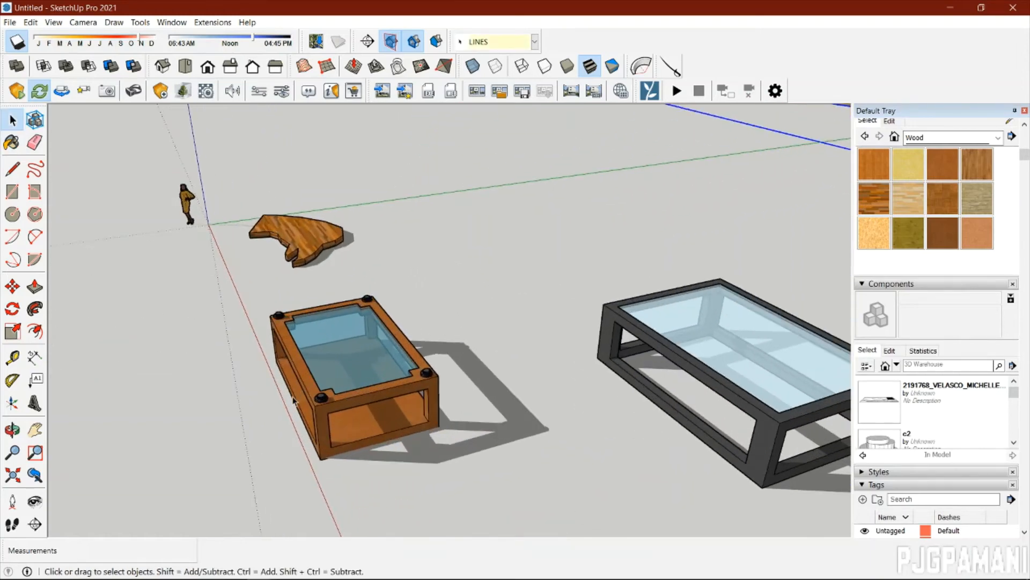
middle_drag(316, 362, 351, 394)
scroll(351, 389, up, 4)
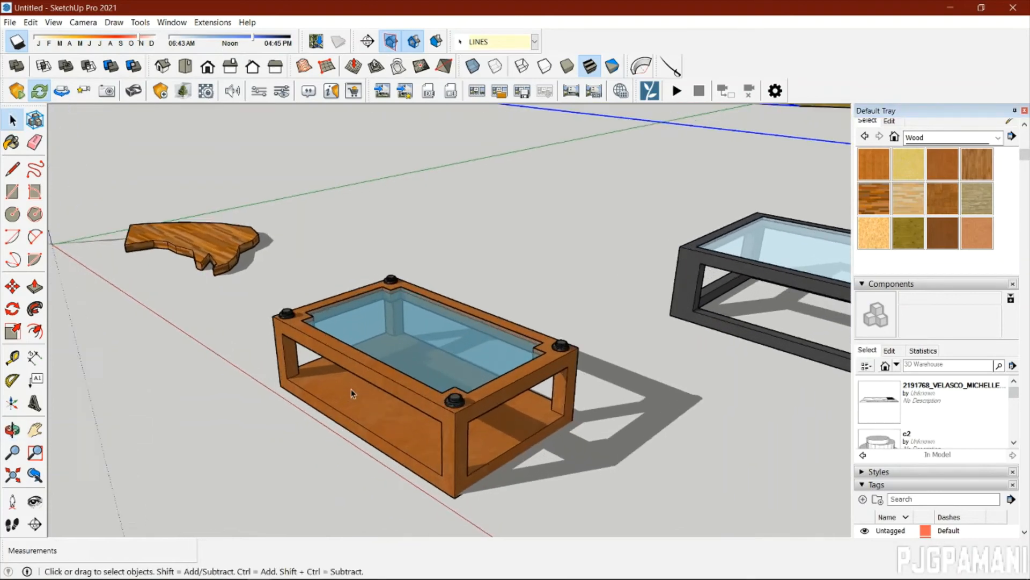
Select the wooden table's frame and enlarge it with Scale, by about 1.62 along green and 1.32 along red.
key(space)
click(386, 375)
scroll(380, 377, up, 3)
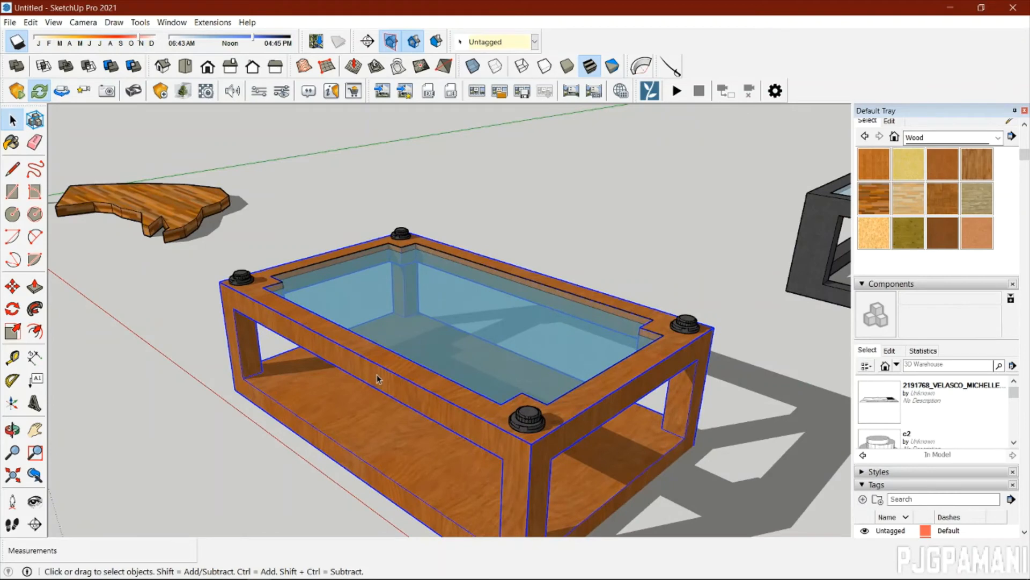
key(s)
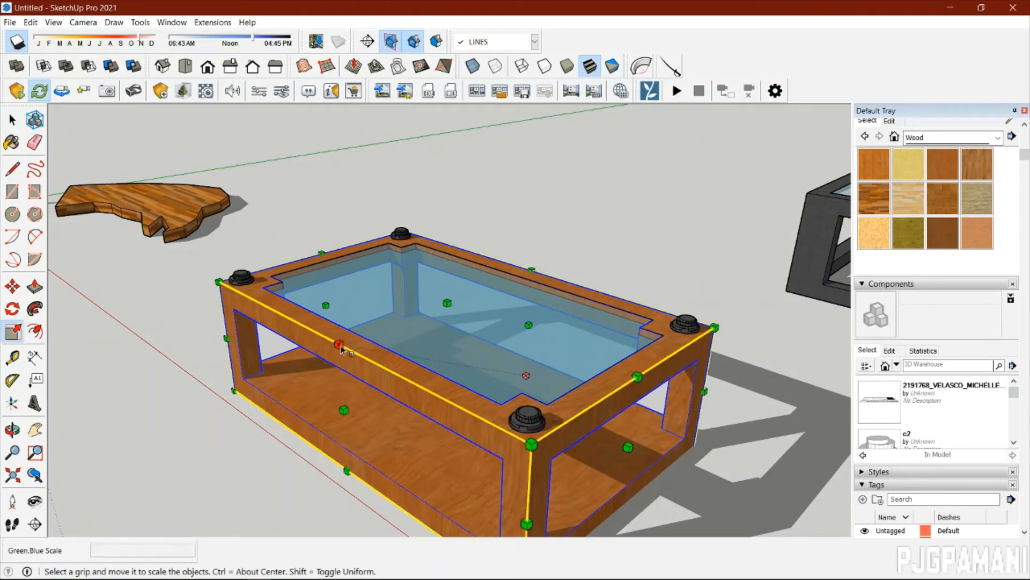
drag(341, 347, 154, 415)
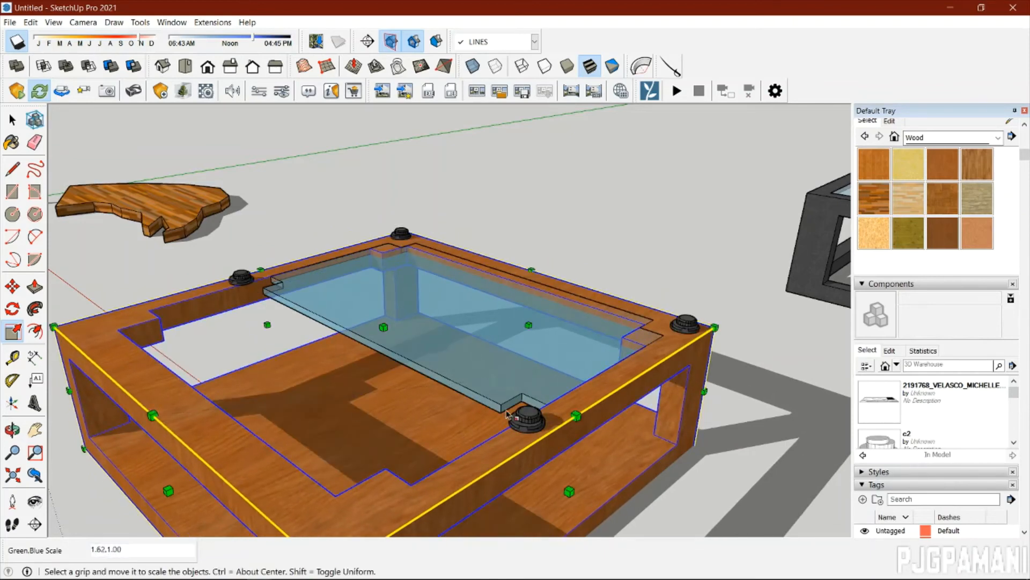
drag(574, 419, 769, 496)
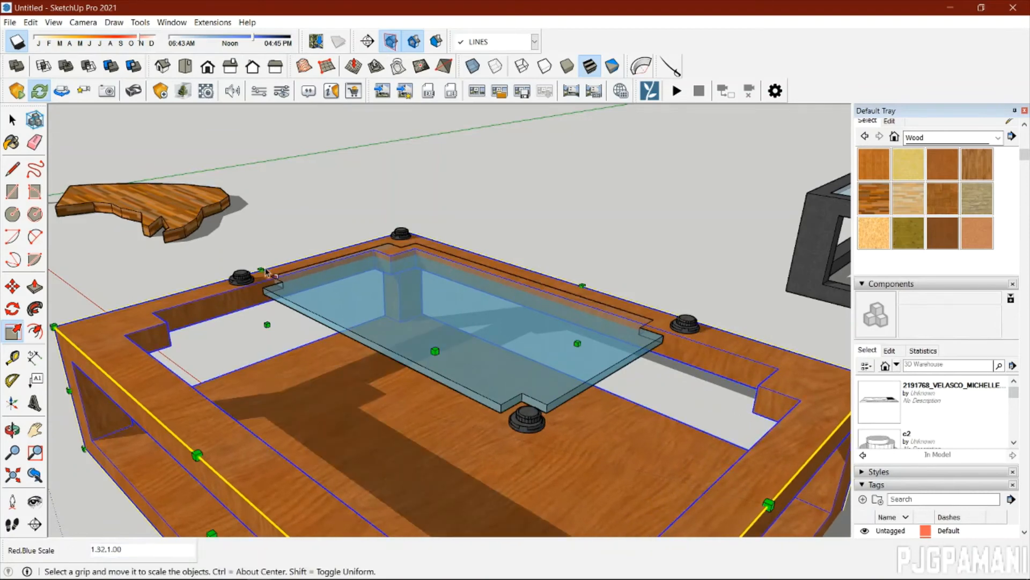
drag(262, 273, 275, 161)
Undo the scale changes to the wooden table's frame and leave the Scale tool.
scroll(321, 210, down, 5)
middle_drag(400, 370, 377, 459)
key(ctrl+z)
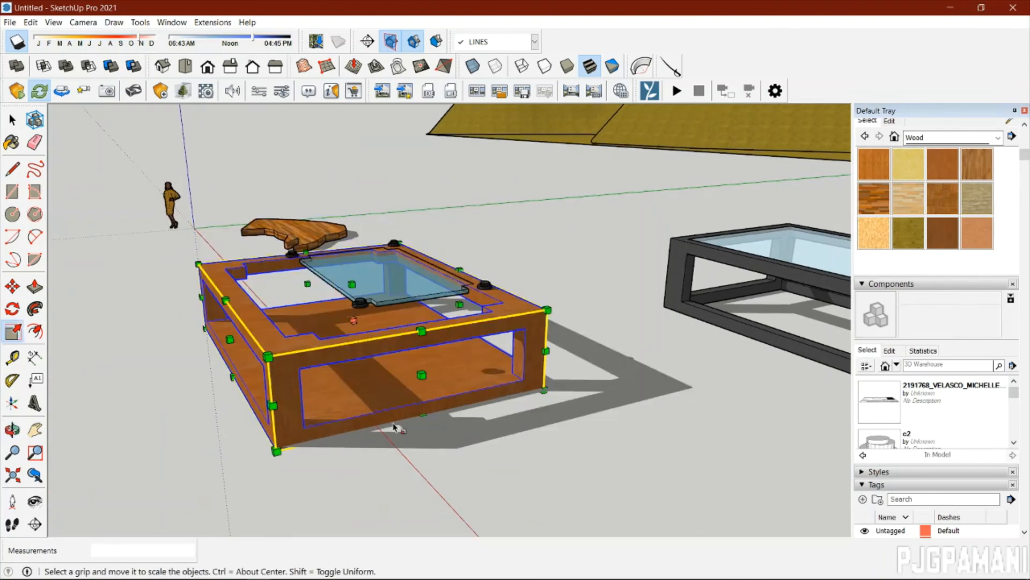
key(ctrl+z)
key(ctrl+z)
scroll(379, 391, up, 2)
scroll(387, 395, up, 3)
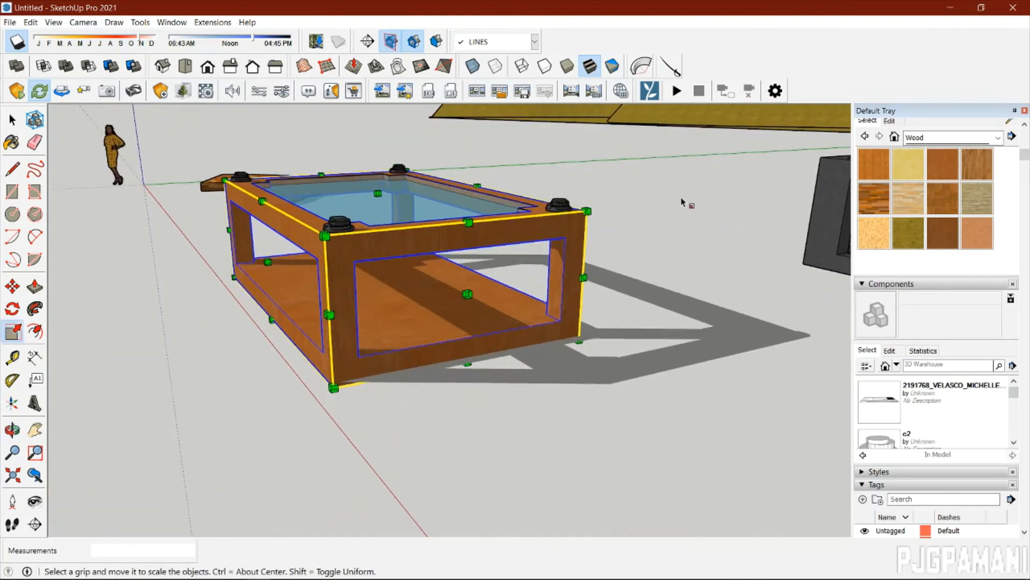
key(space)
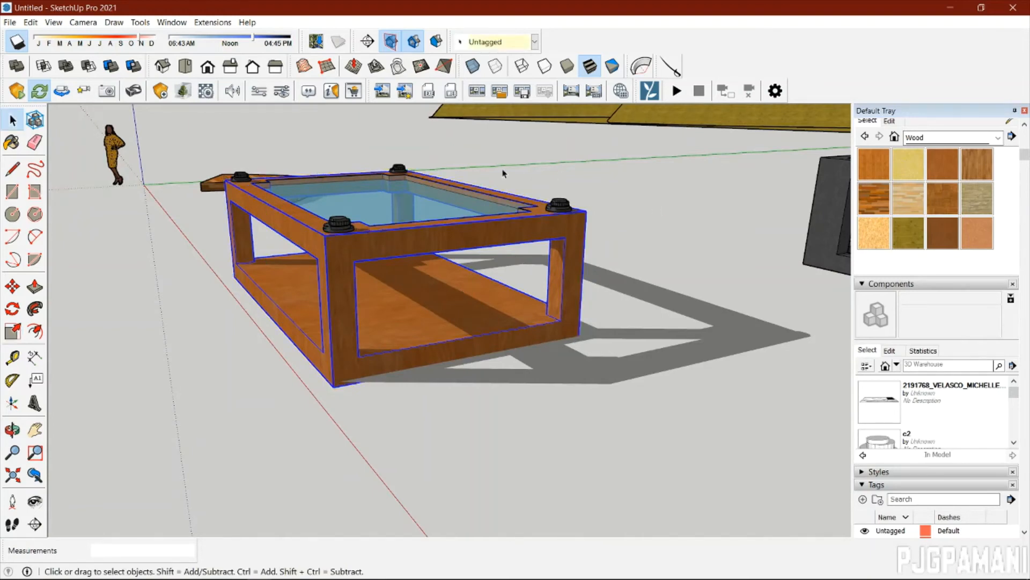
Reselect the wooden table's frame and try to scale it along the red axis.
middle_drag(504, 172, 376, 377)
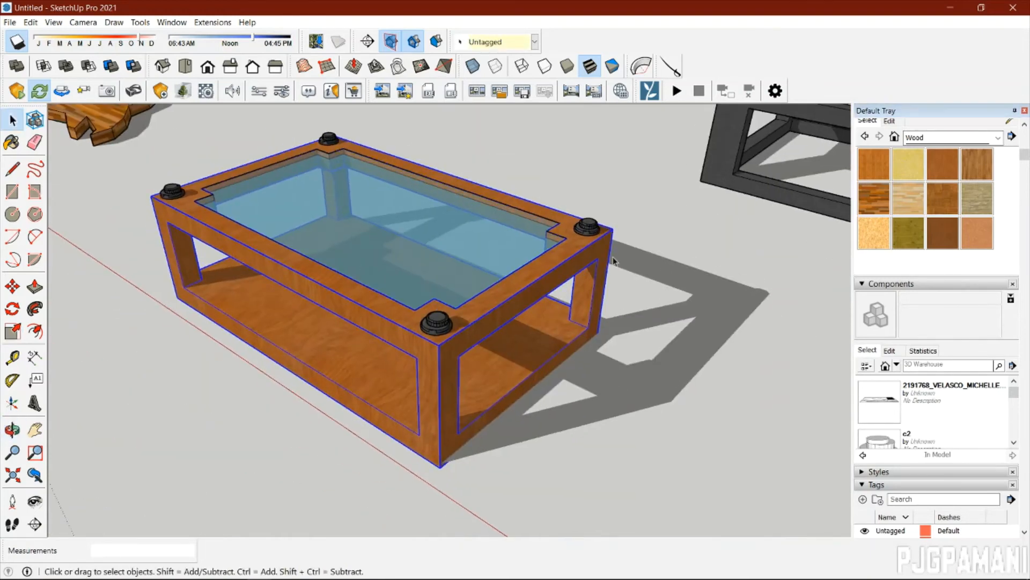
click(750, 264)
click(546, 275)
key(s)
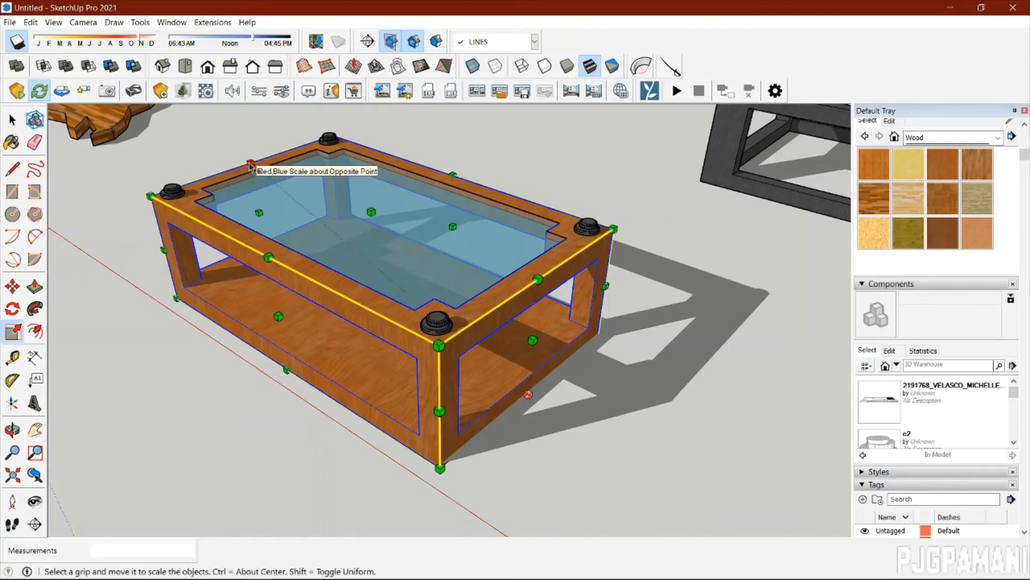
drag(250, 163, 189, 135)
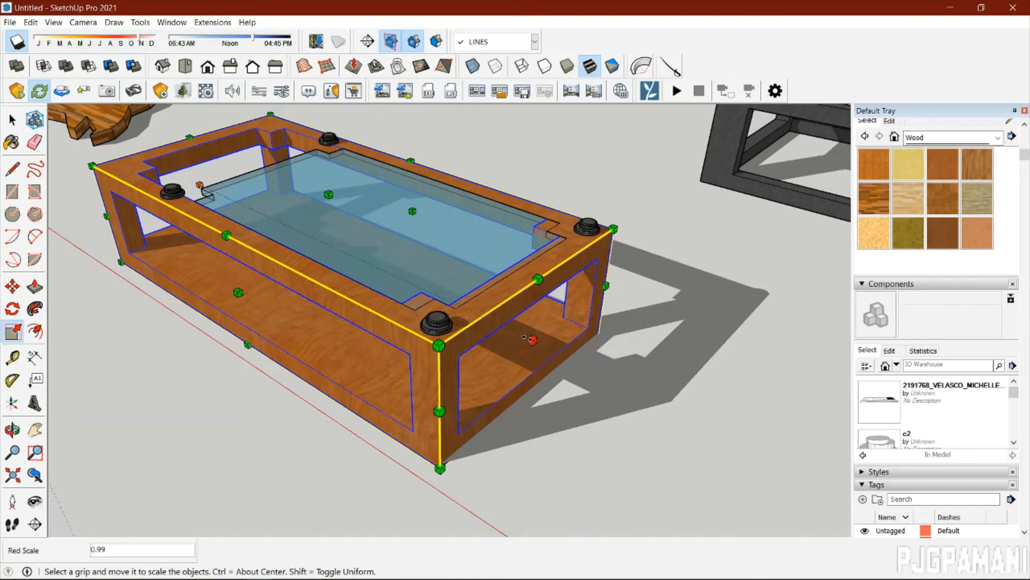
drag(531, 339, 514, 322)
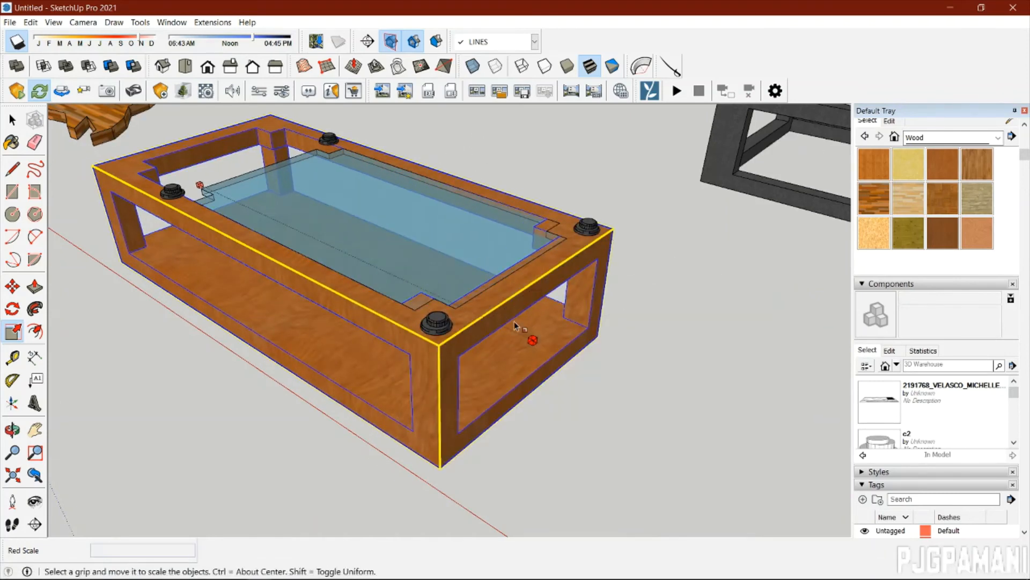
key(Escape)
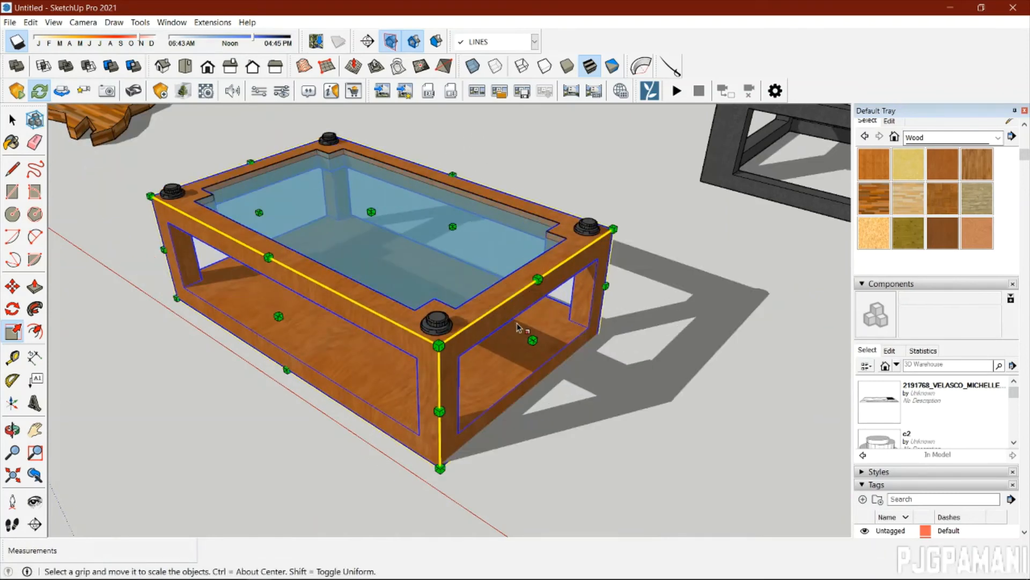
key(space)
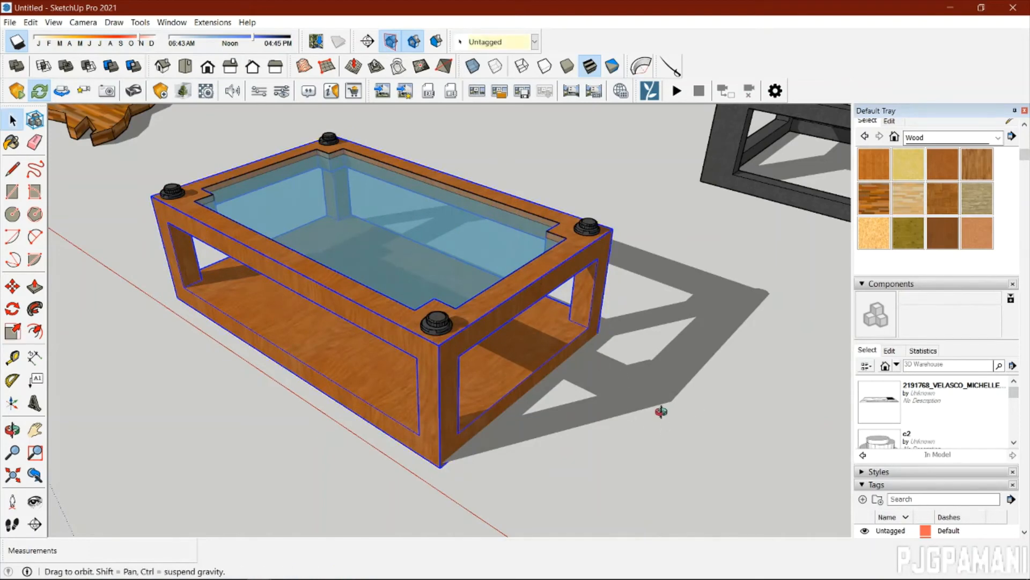
Examine the painted terrain and the smaller objects around it from several angles and distances.
middle_drag(661, 412, 642, 294)
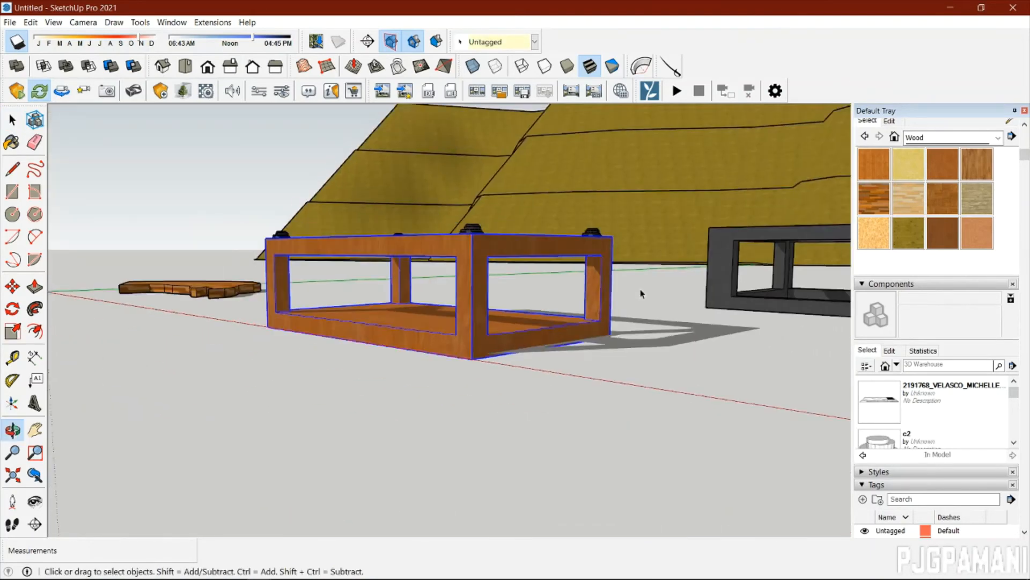
scroll(641, 291, down, 5)
middle_drag(664, 260, 533, 326)
scroll(694, 288, down, 5)
scroll(651, 347, down, 3)
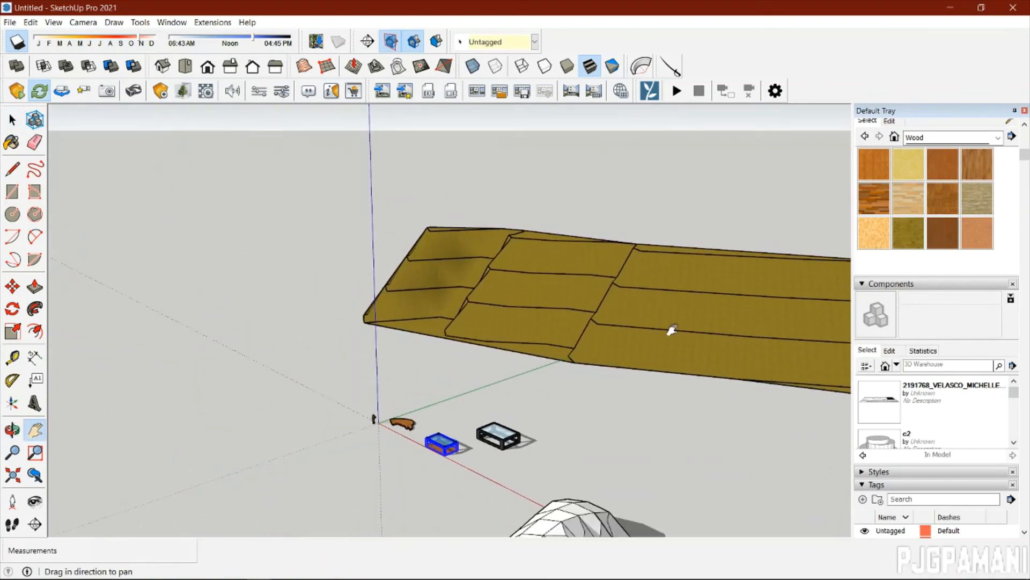
shift+middle_drag(672, 329, 462, 324)
scroll(353, 300, up, 4)
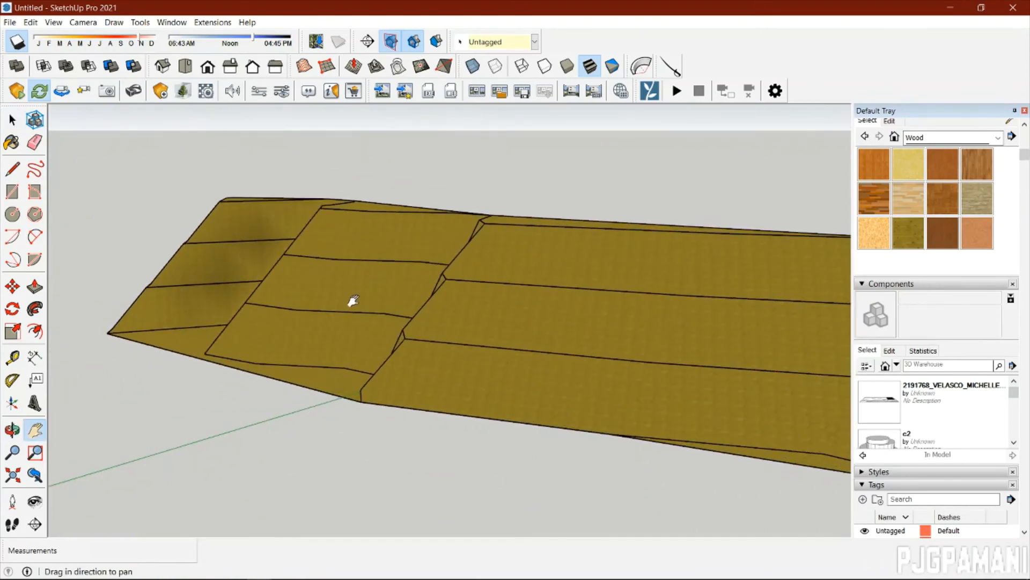
scroll(353, 301, down, 2)
middle_drag(396, 315, 859, 352)
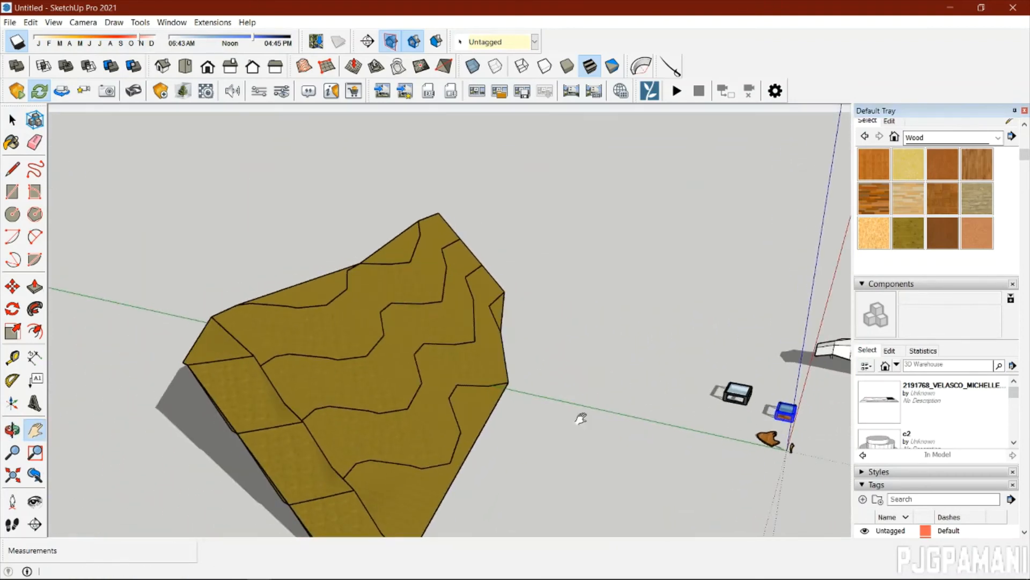
middle_drag(581, 418, 796, 453)
scroll(599, 298, up, 5)
shift+middle_drag(585, 279, 753, 308)
scroll(599, 305, down, 1)
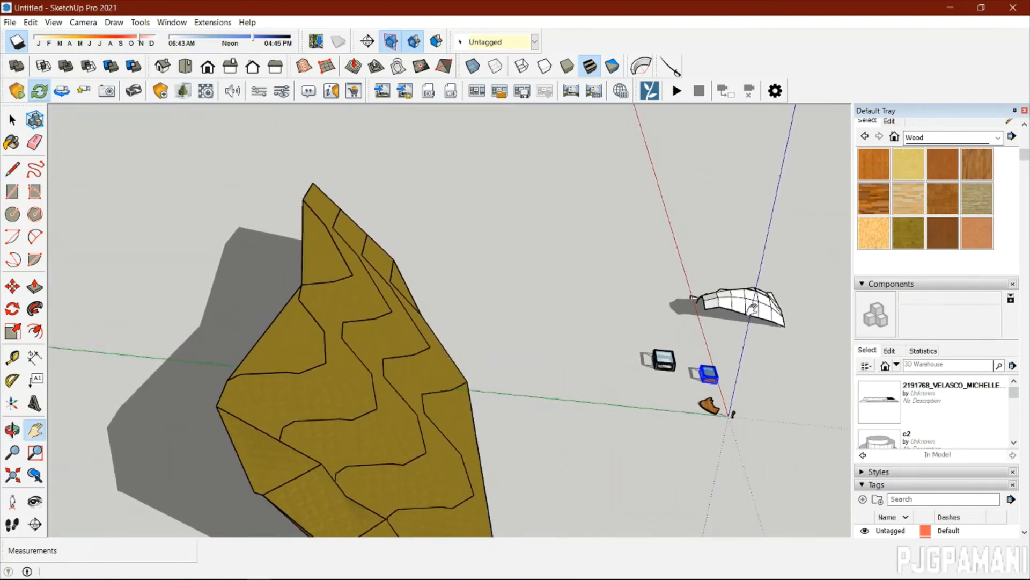
Move the small white terrain mesh about 71,500 mm to the edge of the large painted terrain.
key(m)
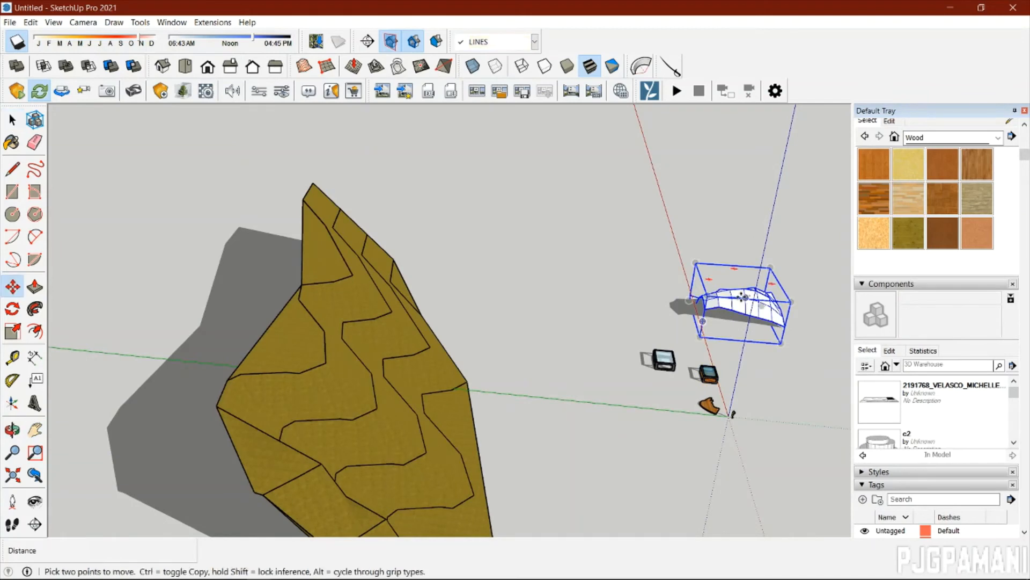
click(735, 299)
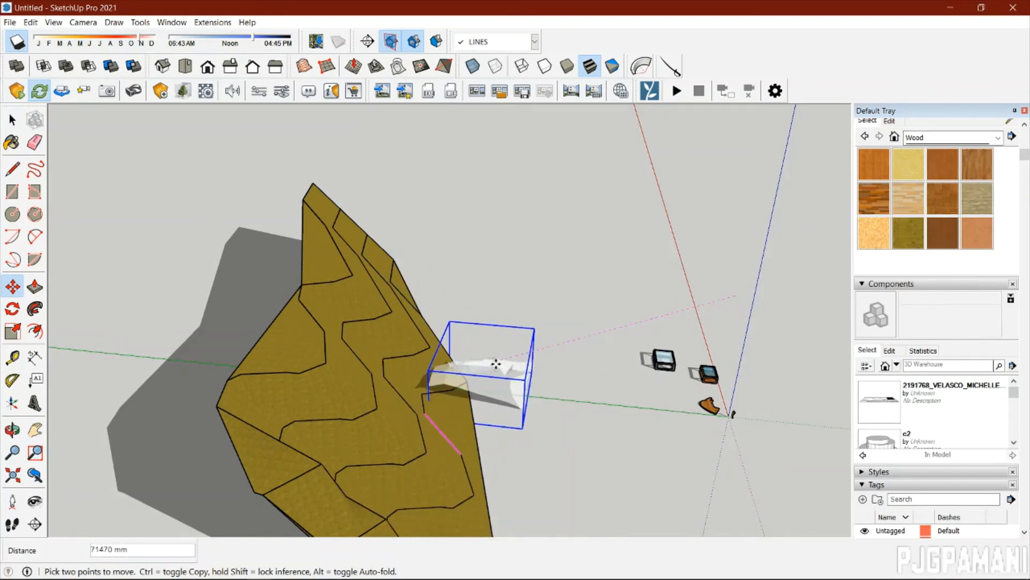
click(497, 361)
middle_drag(583, 472, 306, 409)
scroll(476, 403, up, 5)
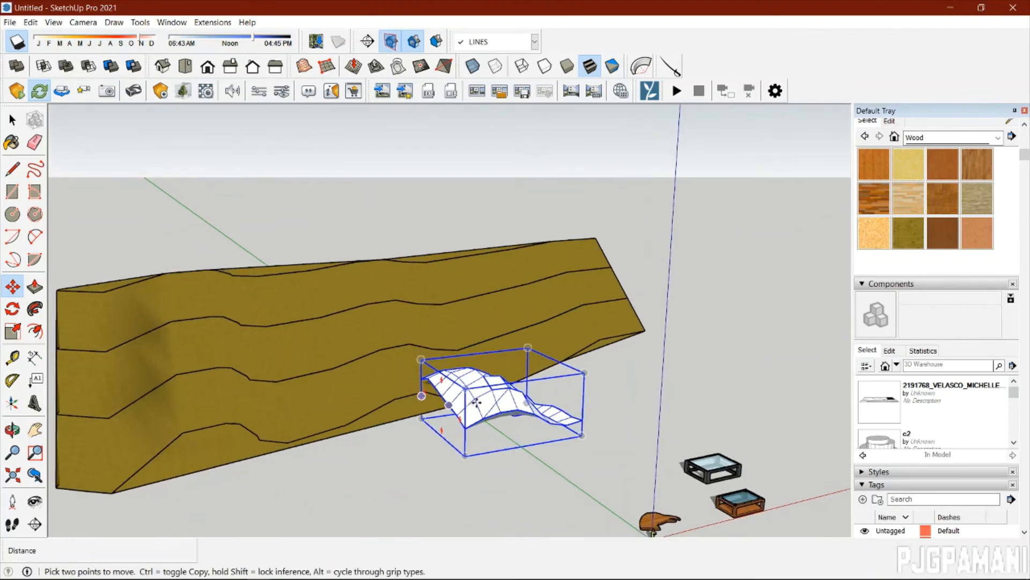
Reposition the small white mesh over the painted slope with two moves of about 17,100 mm and 13,600 mm.
click(500, 410)
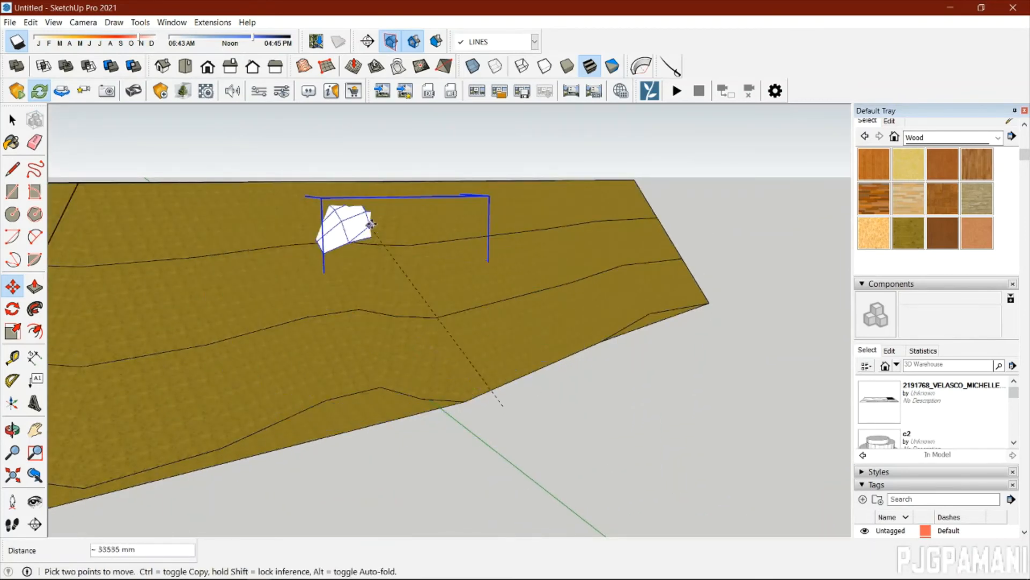
click(423, 216)
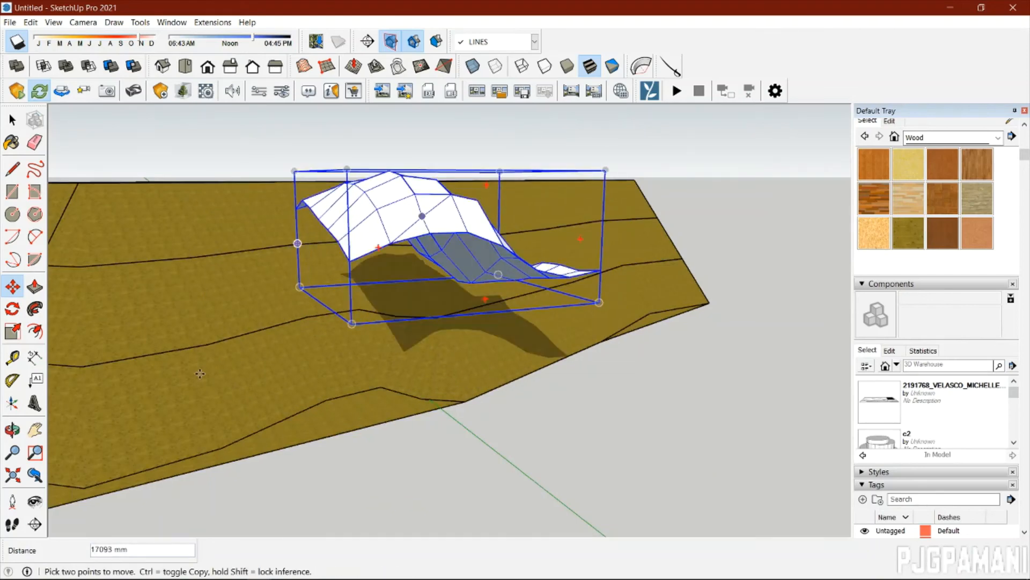
middle_drag(422, 216, 508, 278)
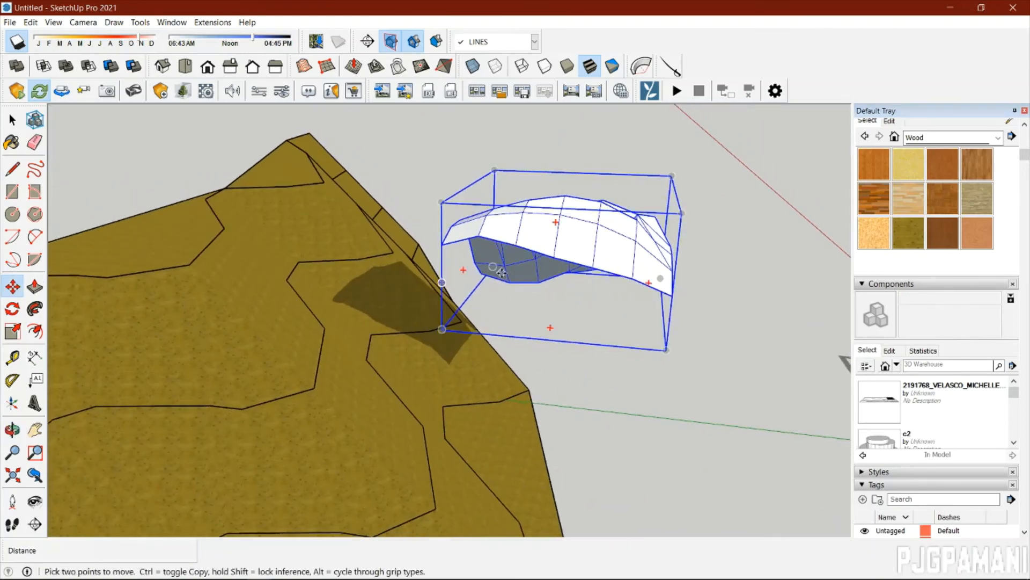
click(501, 273)
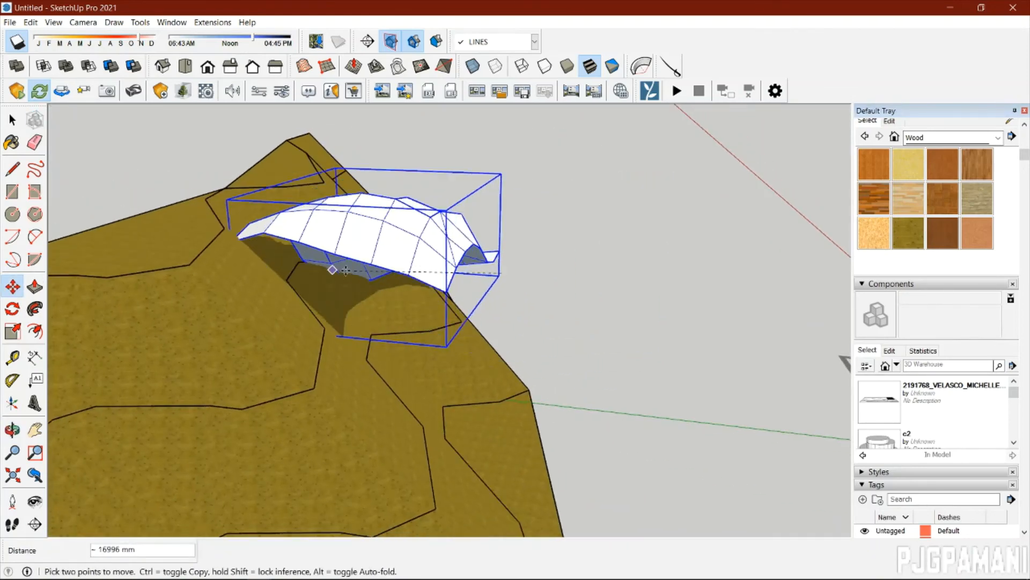
click(372, 266)
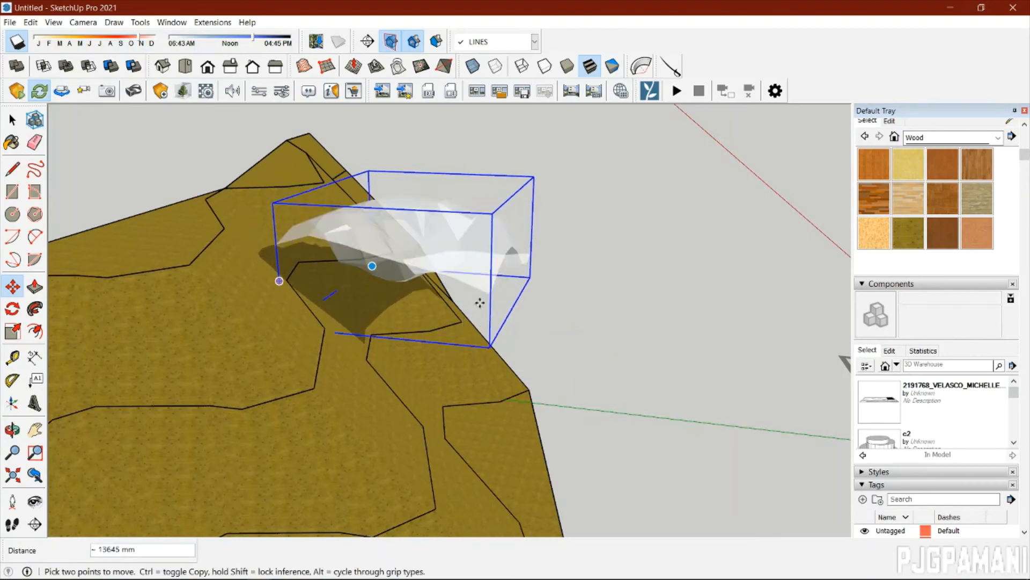
Rotate the small white terrain mesh about its centre over the painted slope.
middle_drag(480, 303, 518, 436)
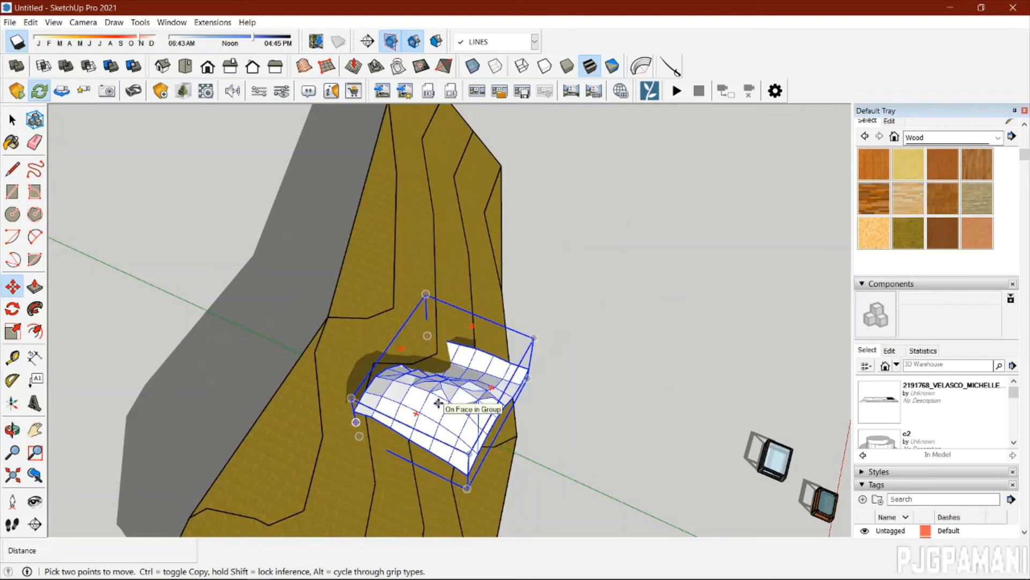
key(q)
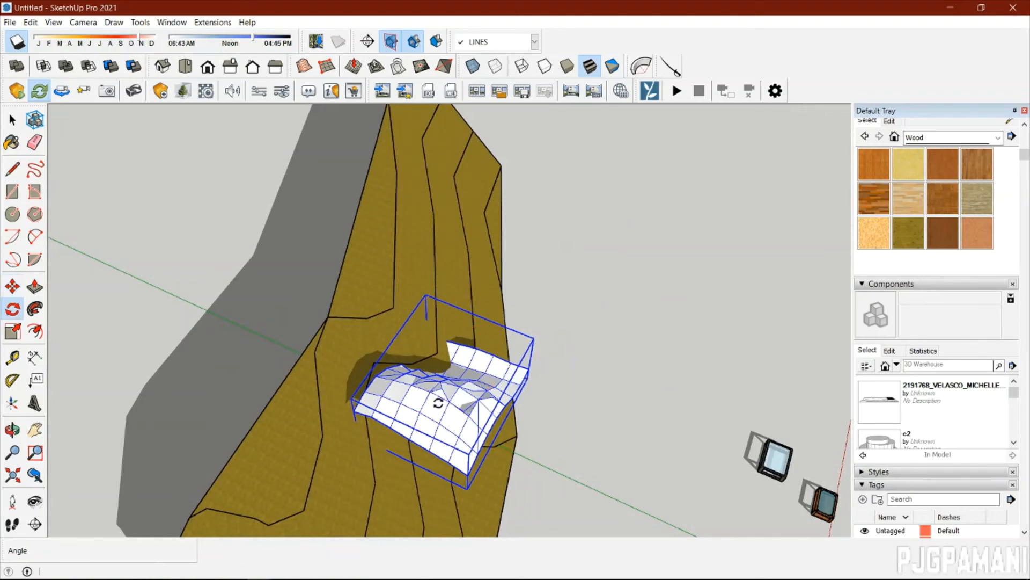
click(534, 338)
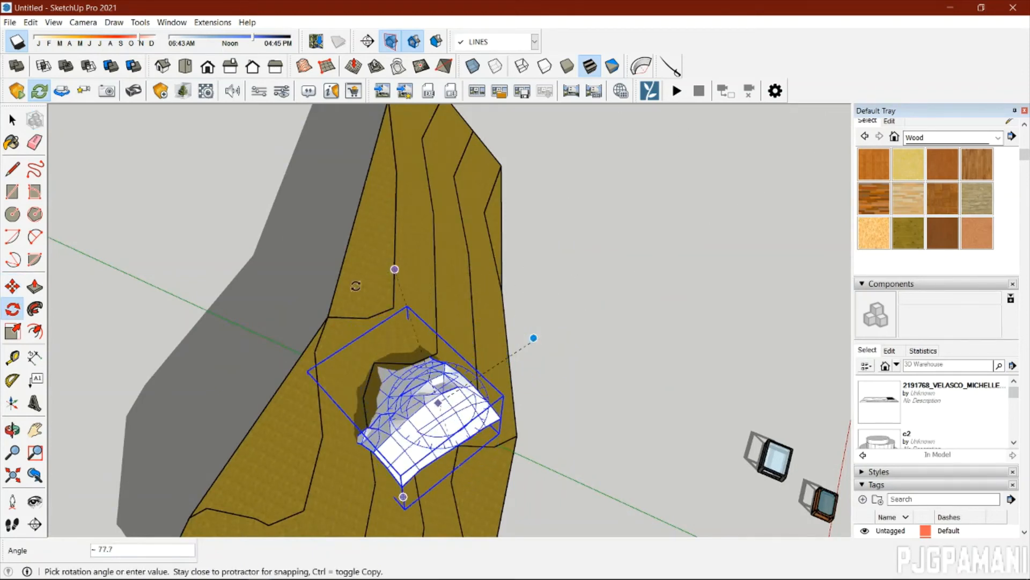
click(313, 300)
key(space)
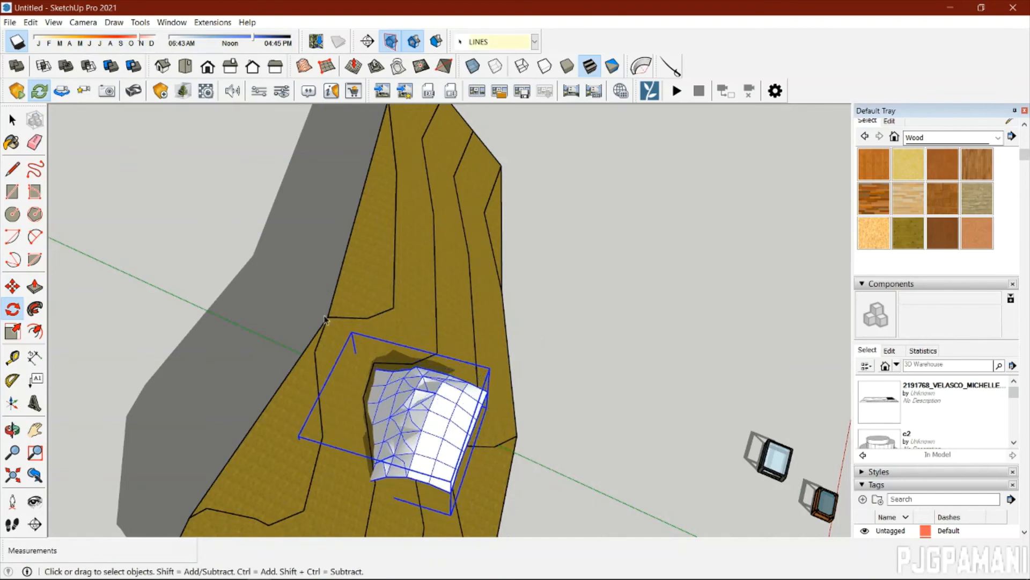
Move the rotated white mesh about 21,300 mm across the painted terrain.
middle_drag(532, 521, 519, 329)
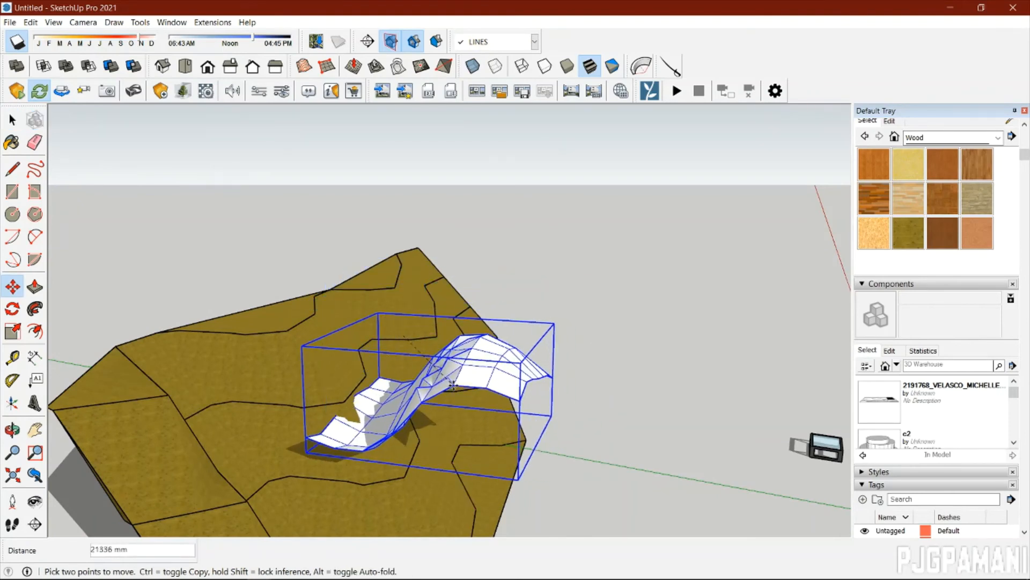
click(501, 370)
key(space)
scroll(501, 381, down, 4)
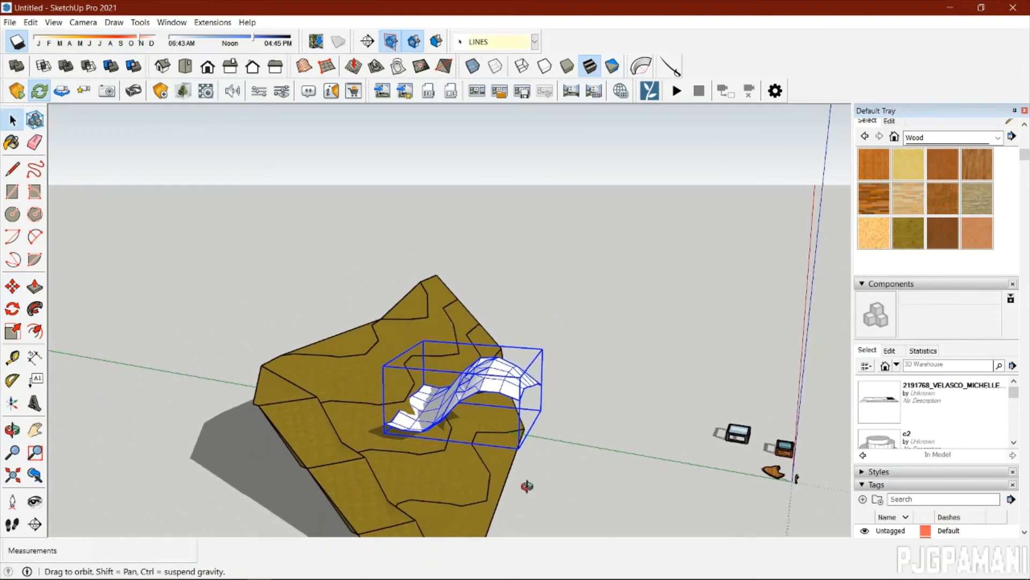
middle_drag(527, 485, 542, 558)
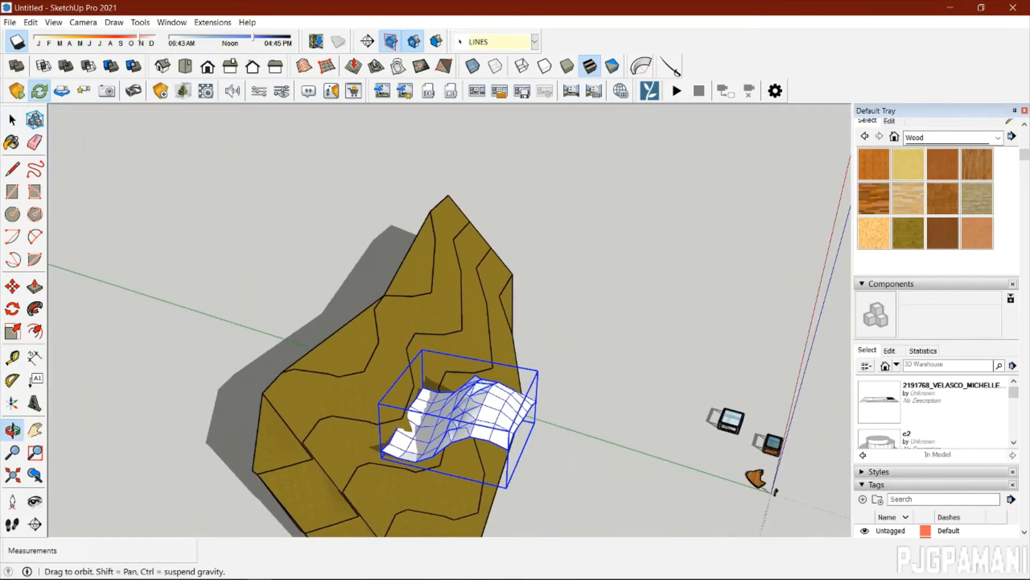
Move the small white mesh about 40,600 mm along the slope toward the terrain's pointed end.
key(m)
click(468, 411)
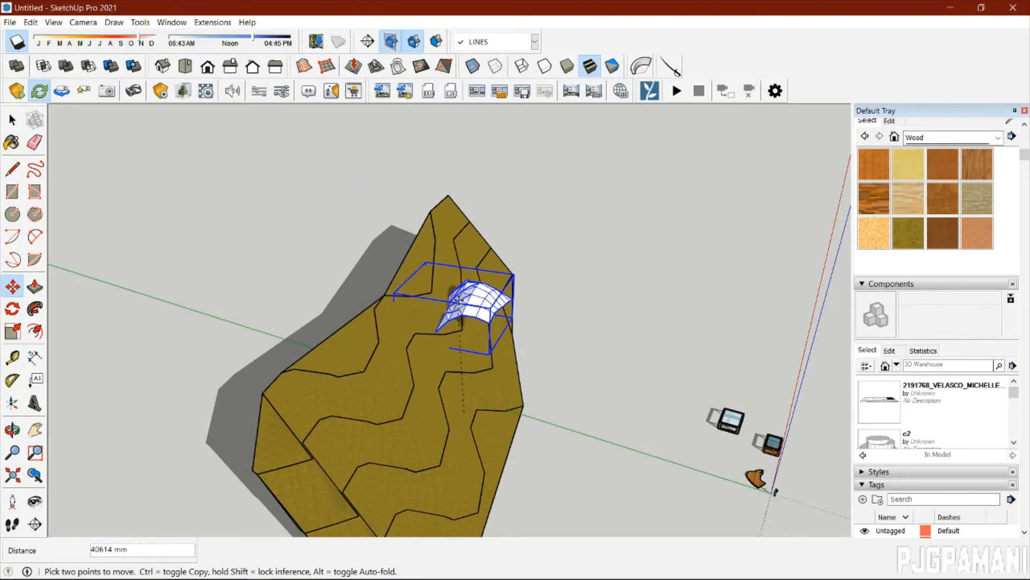
middle_drag(255, 434, 508, 327)
Reposition the white mesh relative to the terrain with two moves of about 26,700 mm and 24,200 mm.
click(516, 311)
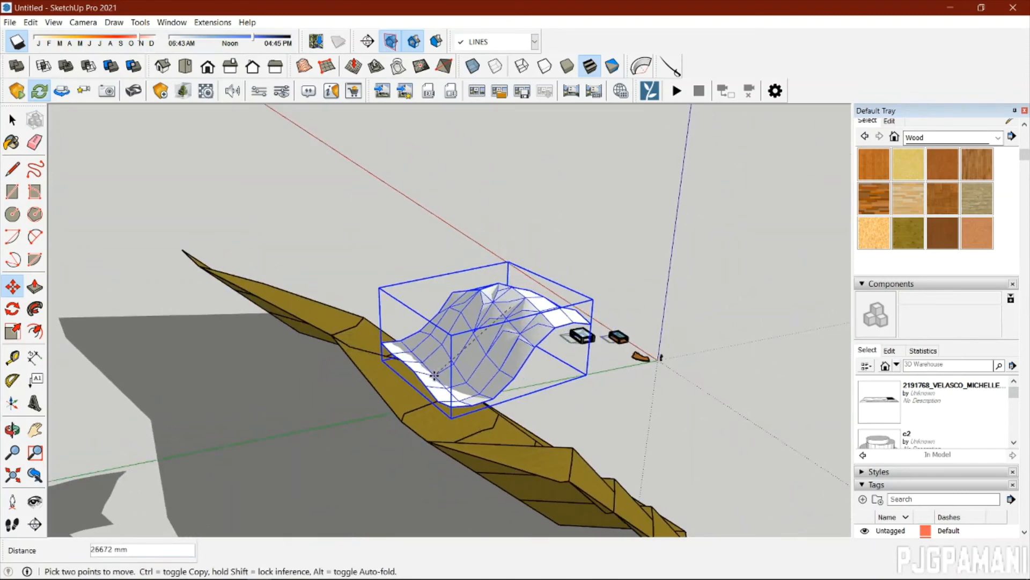
middle_drag(435, 375, 553, 314)
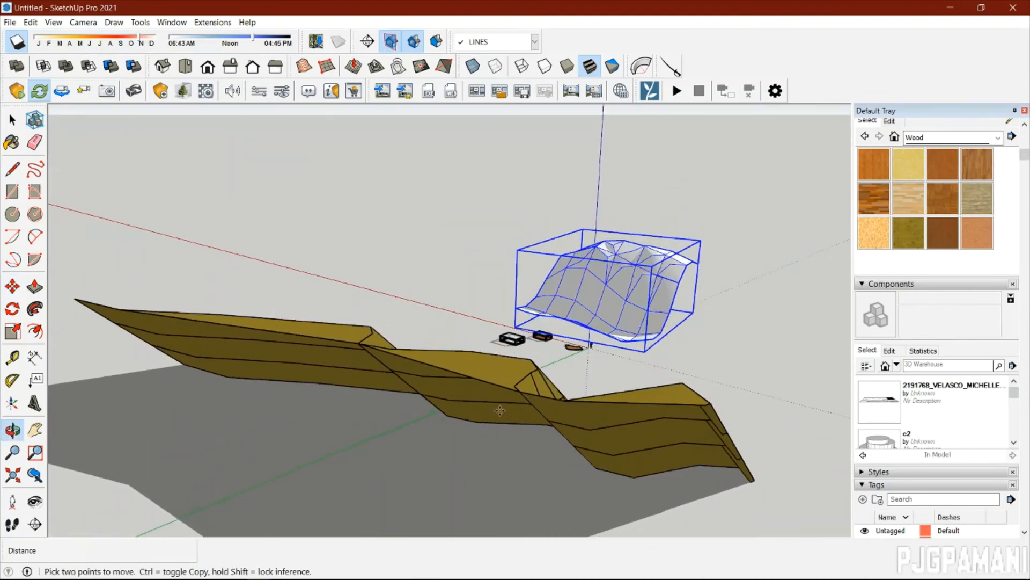
click(558, 311)
click(558, 311)
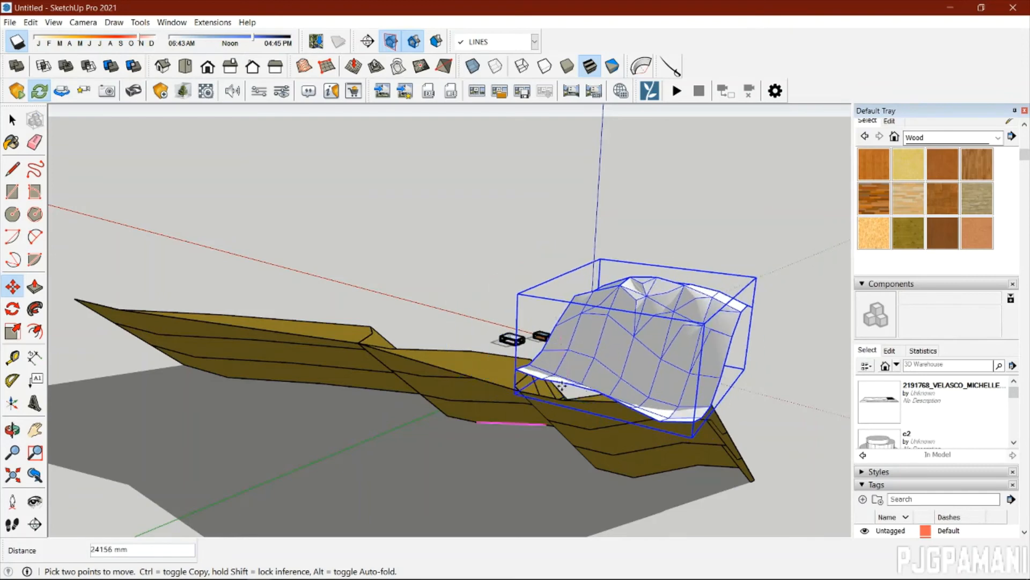
click(561, 393)
Move the white mesh about 16,600 mm back across the painted slope and shift it farther toward the pointed end.
middle_drag(665, 434, 488, 440)
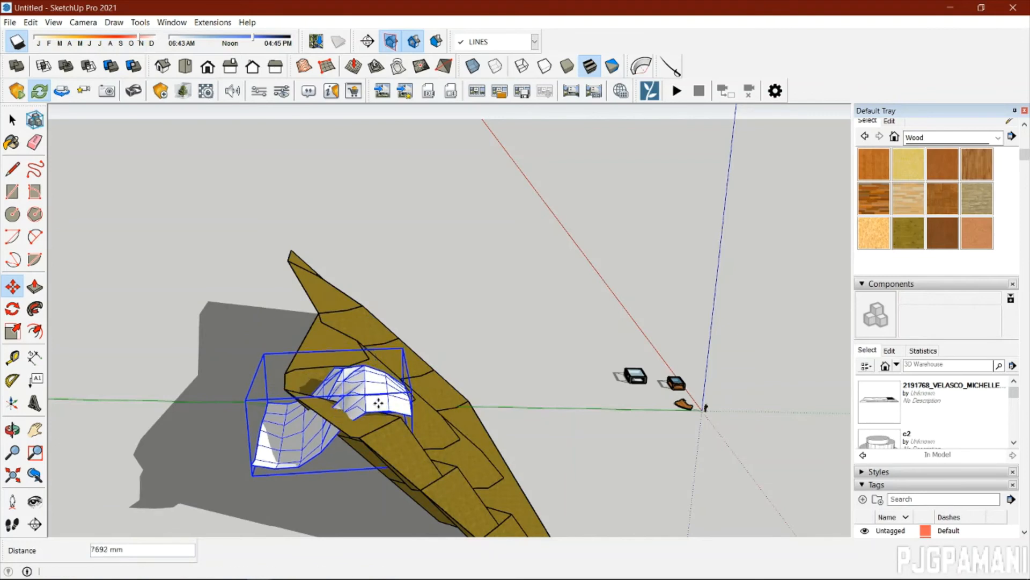
click(378, 403)
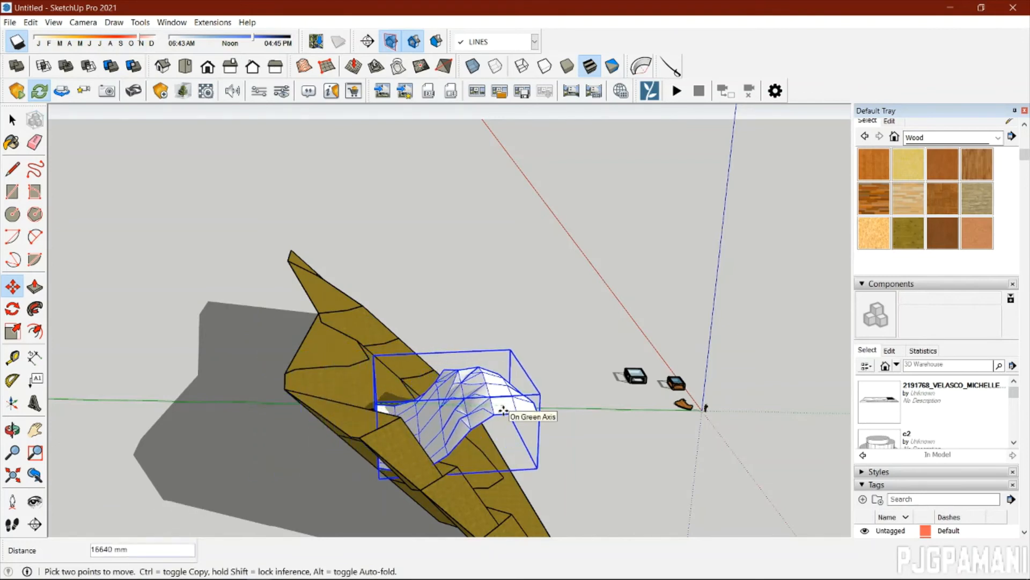
click(503, 410)
middle_drag(604, 487, 494, 498)
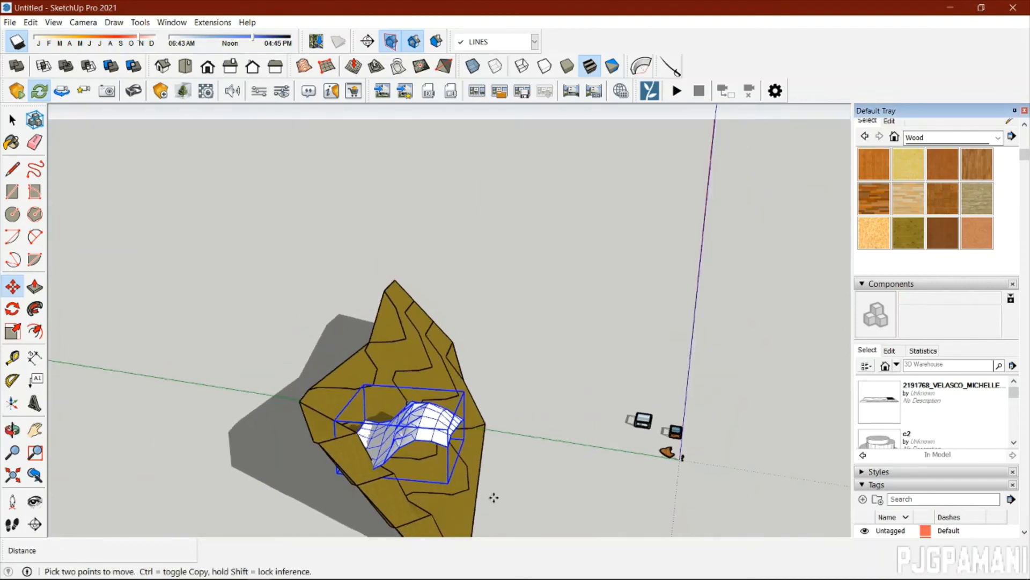
click(441, 464)
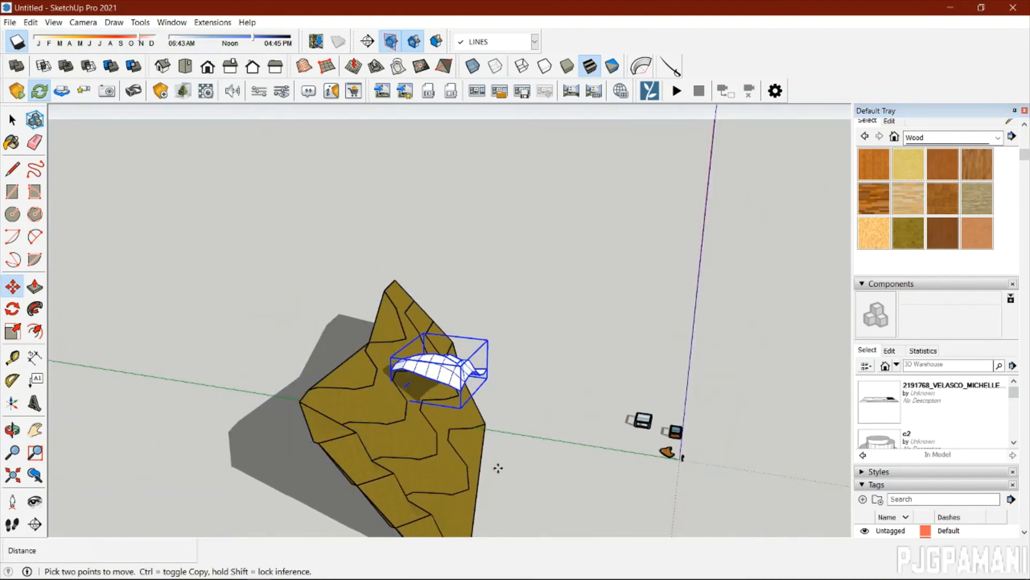
Examine how the small white mesh sits on the painted terrain from several angles and distances.
middle_drag(498, 468, 518, 360)
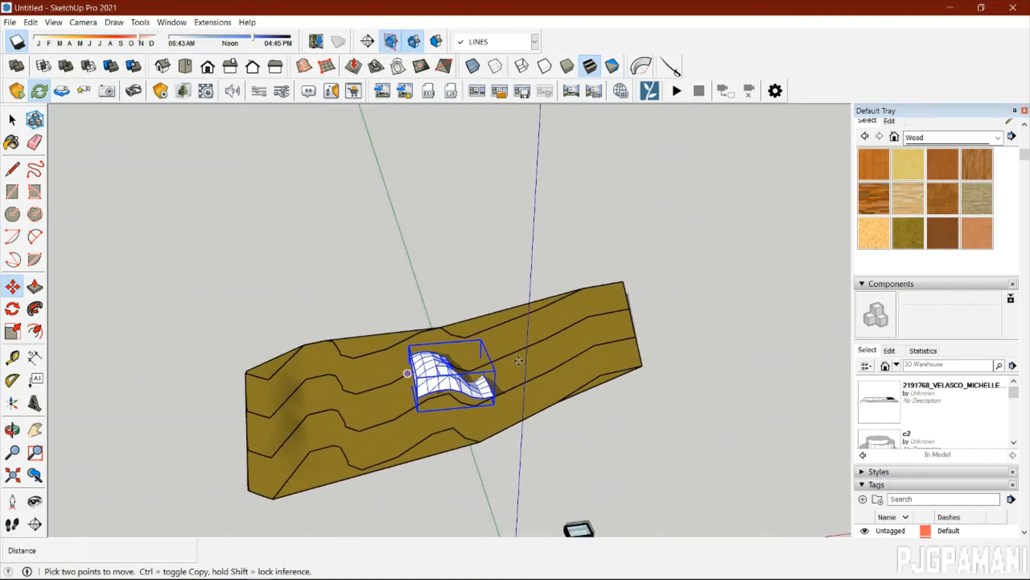
scroll(518, 361, up, 5)
scroll(329, 384, down, 3)
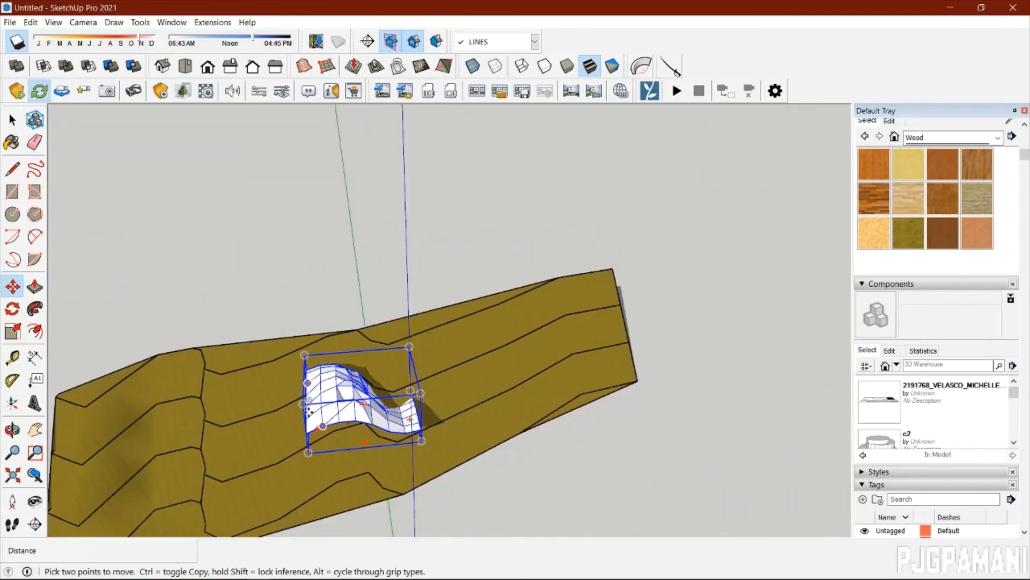
middle_drag(309, 411, 616, 524)
scroll(267, 441, up, 3)
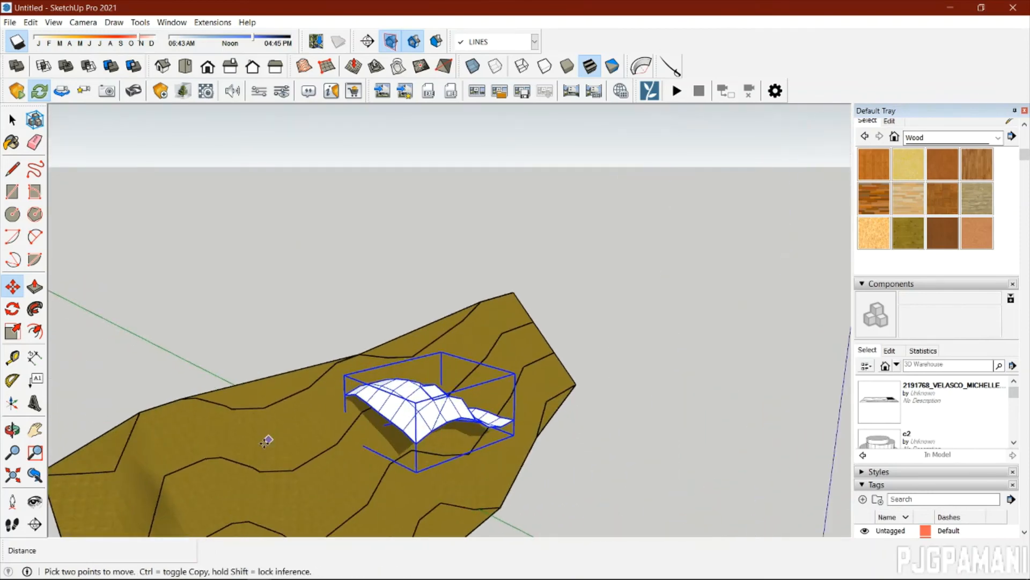
scroll(266, 440, down, 5)
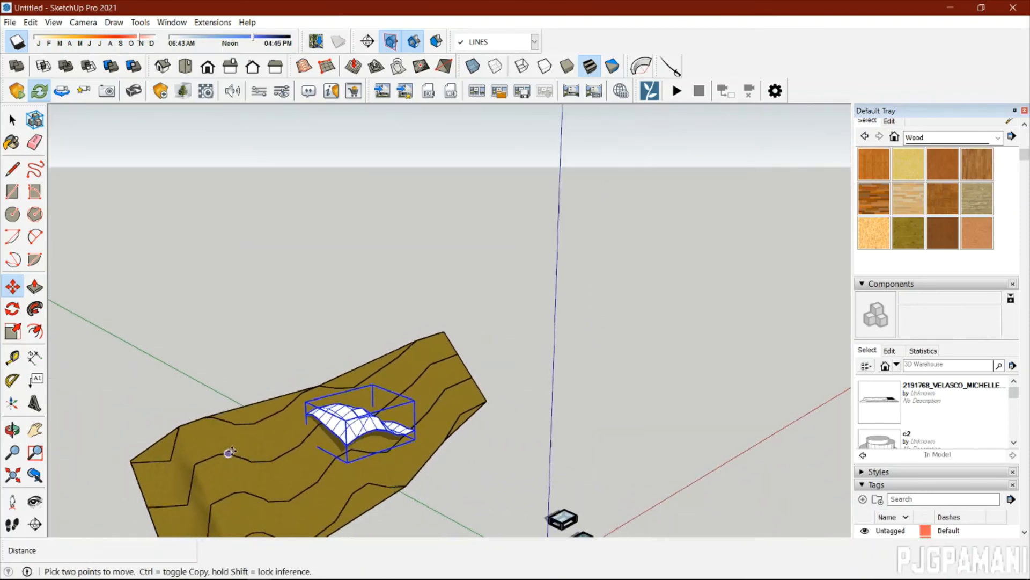
scroll(246, 460, down, 2)
scroll(303, 494, up, 5)
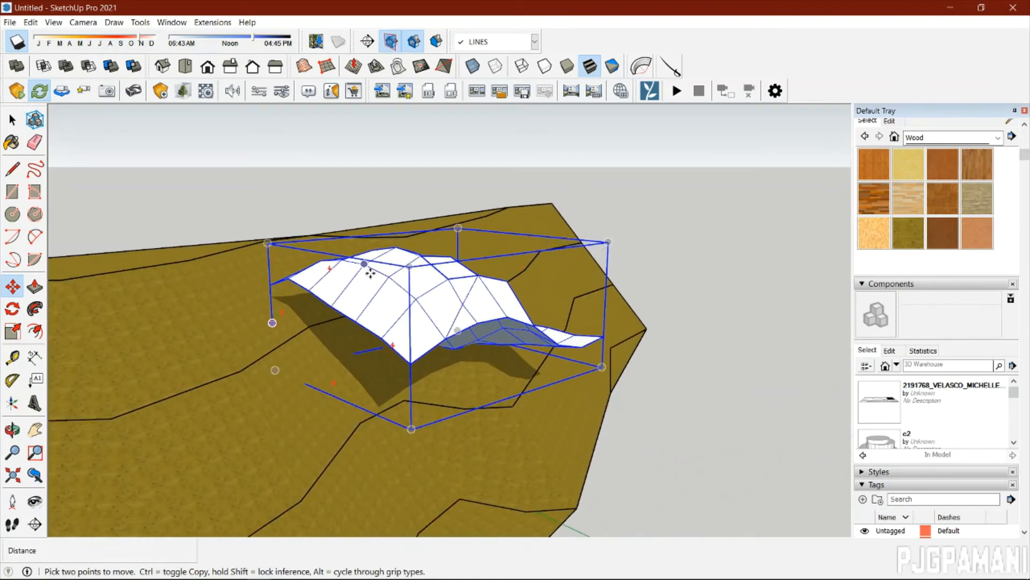
scroll(376, 235, down, 4)
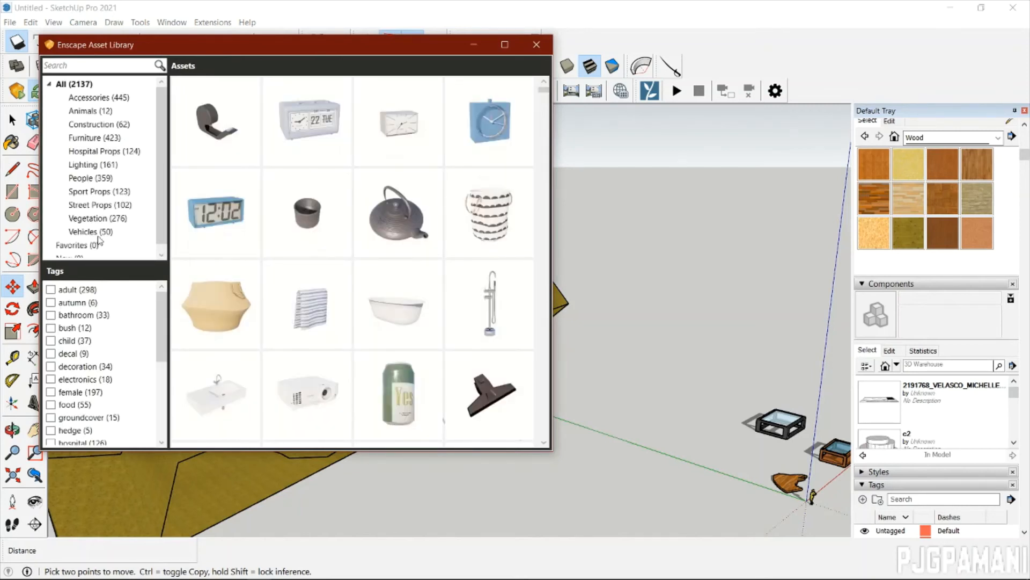
Place an Elm 05 tree from the Enscape Asset Library's Vegetation category on the terrain beside the white mesh.
click(100, 219)
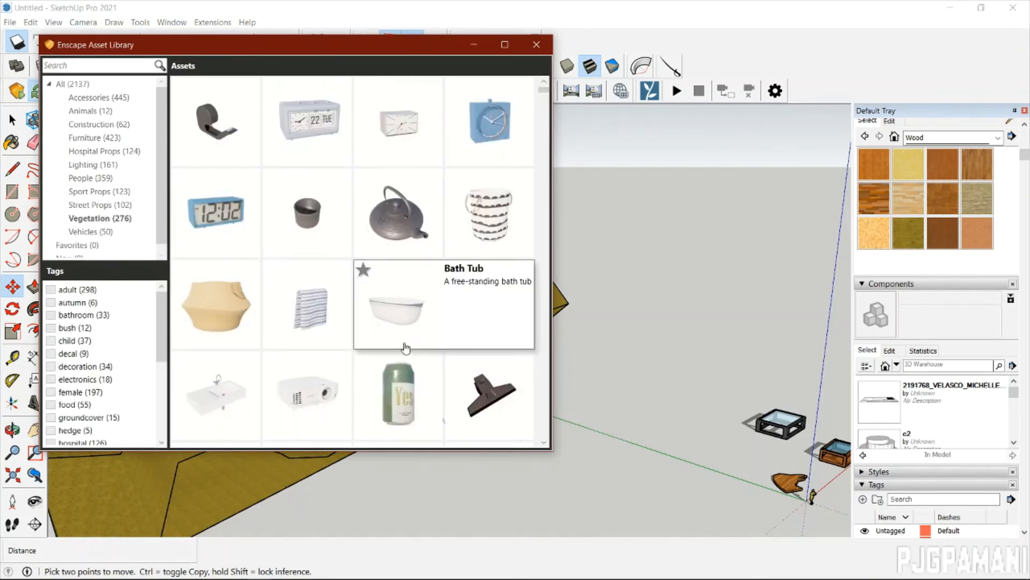
click(119, 217)
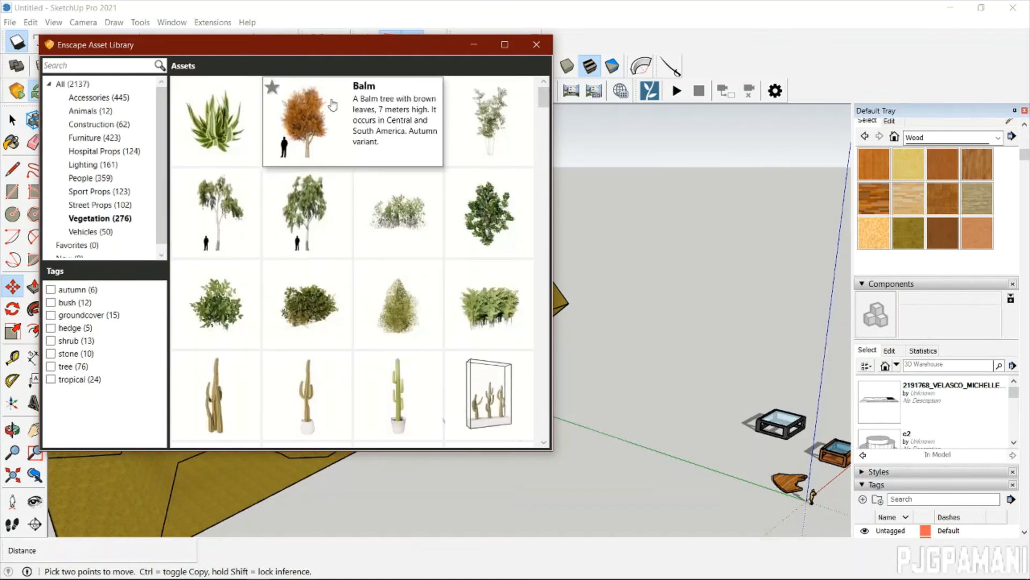
scroll(338, 306, down, 5)
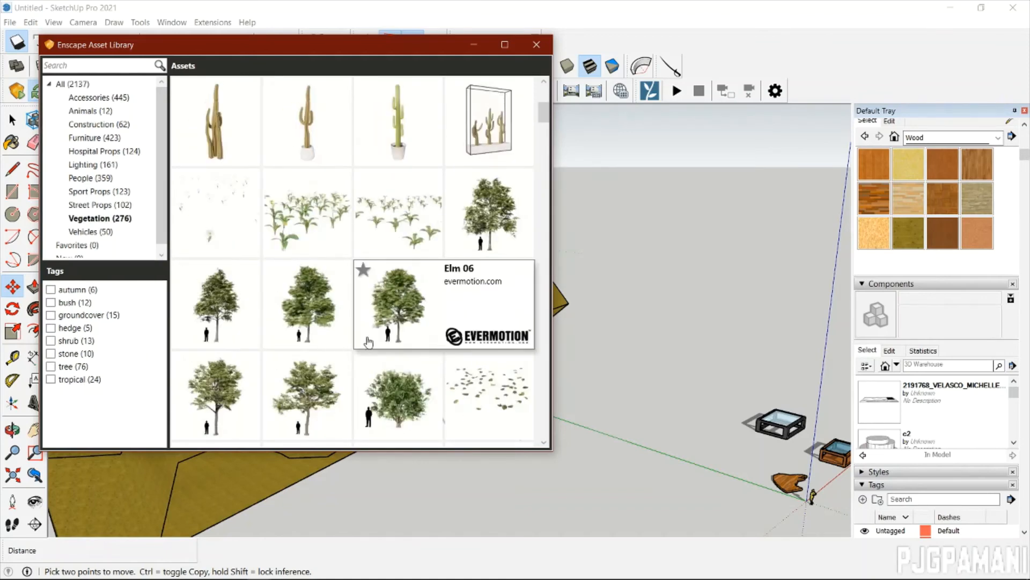
click(338, 307)
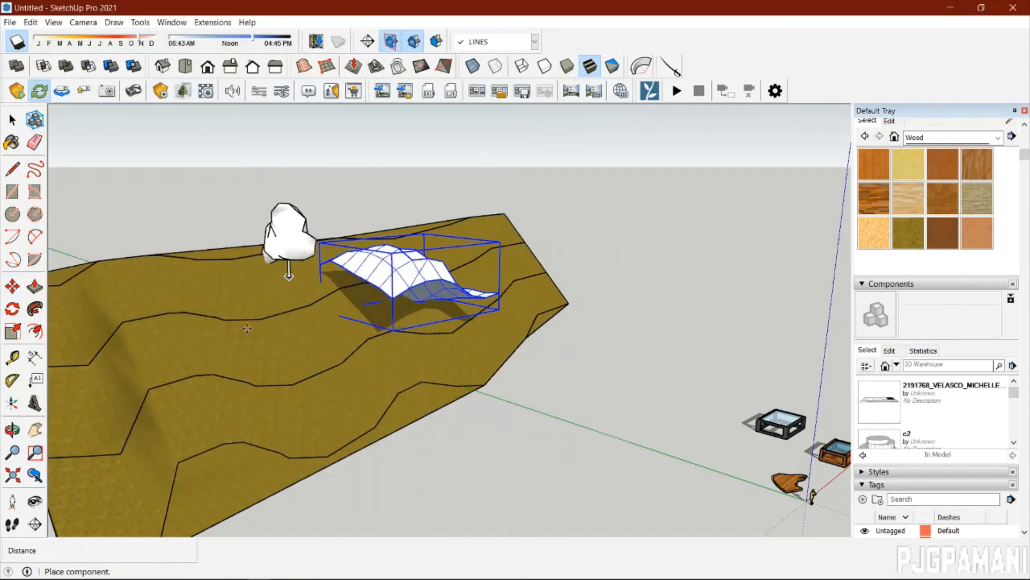
click(294, 240)
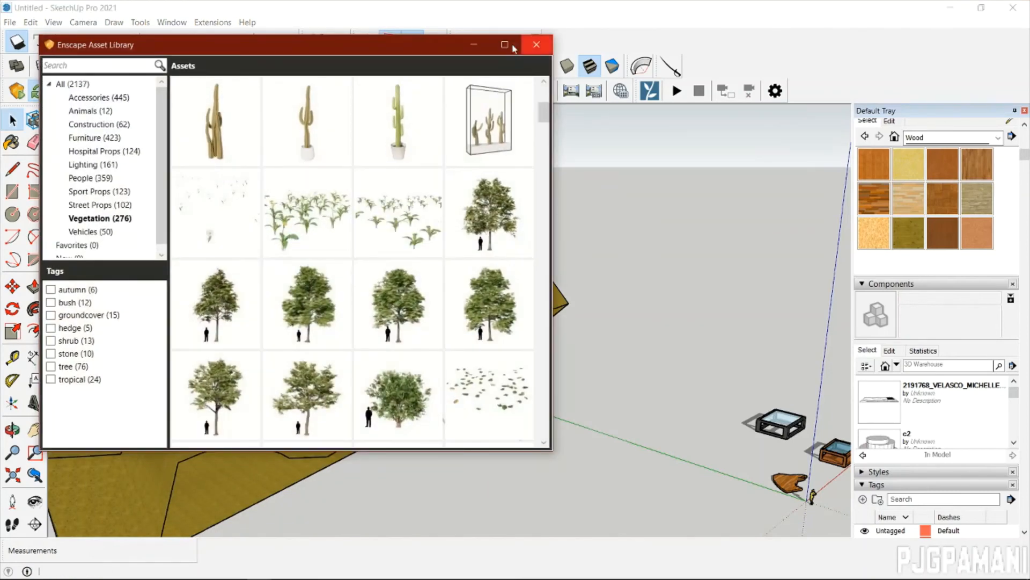
Minimize the asset library and copy the placed elm to a second spot near the white mesh.
click(476, 47)
click(287, 236)
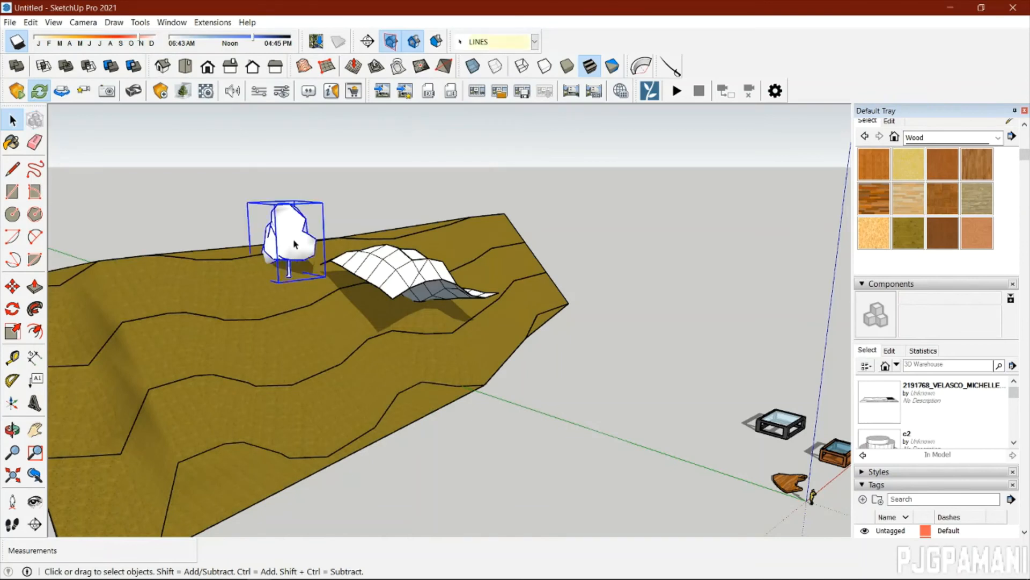
key(m)
key(ctrl)
click(279, 278)
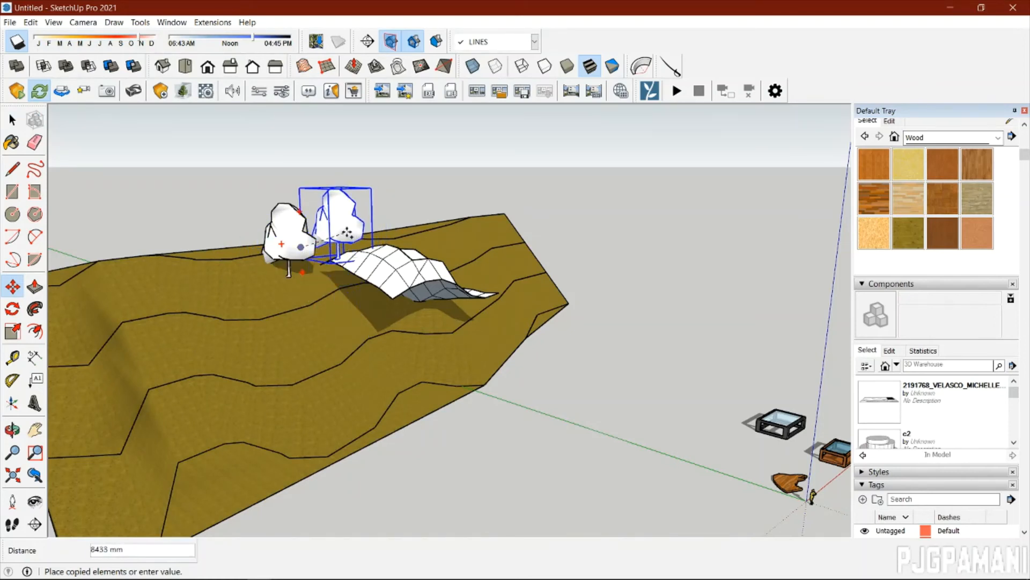
click(345, 248)
Move the copied elm about 32,800 mm onto the painted slope beside the original tree.
middle_drag(276, 334, 513, 421)
key(m)
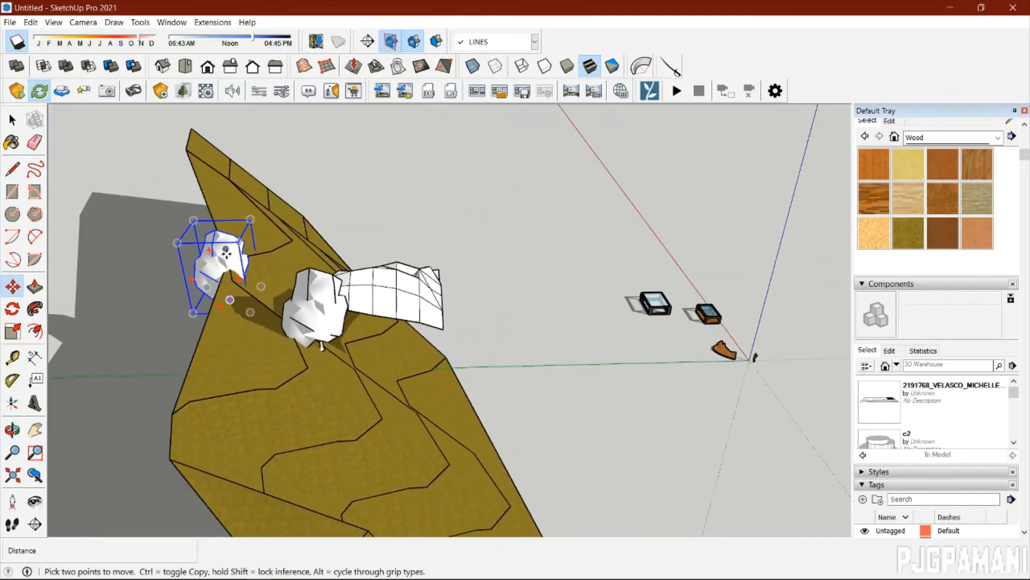
click(229, 257)
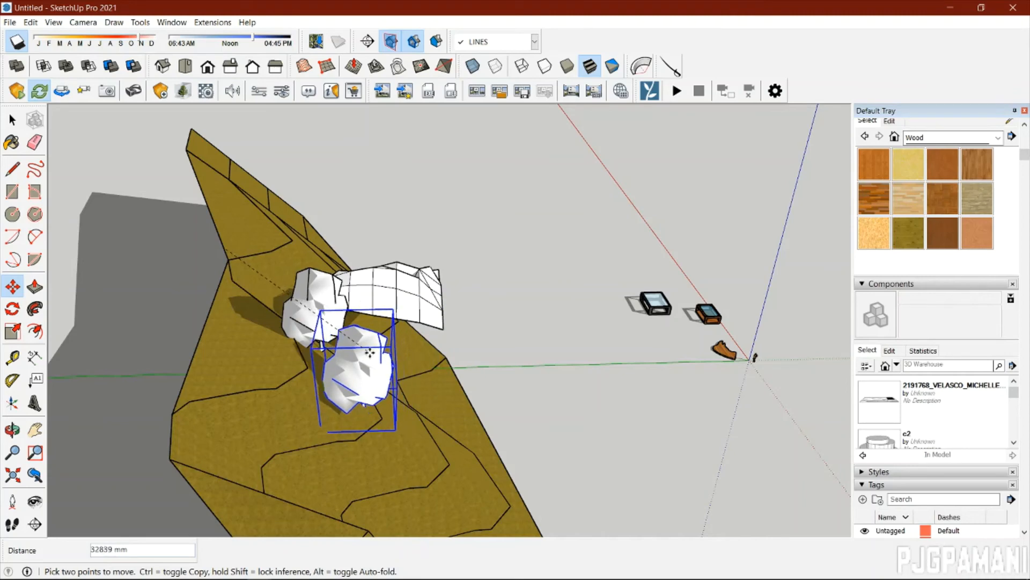
middle_drag(369, 353, 243, 437)
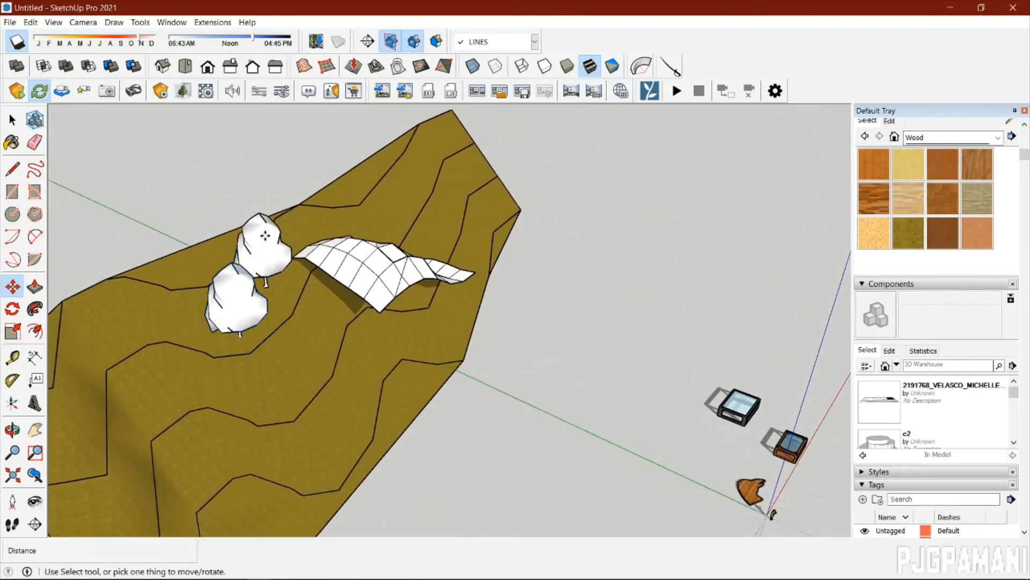
Copy both elms down the painted slope and array the copy 3X toward the terrain's lower edge.
click(271, 232)
key(Escape)
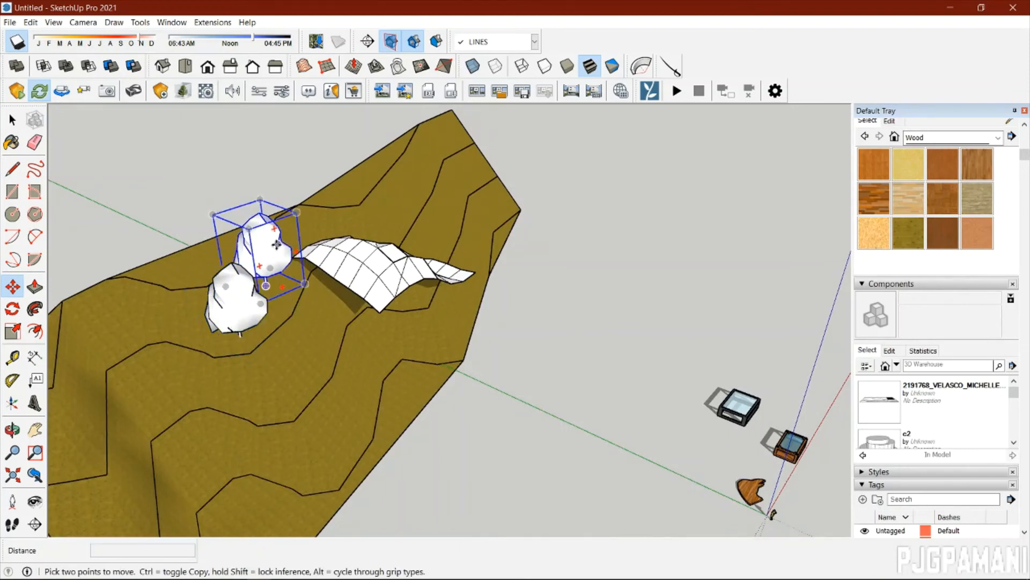
key(space)
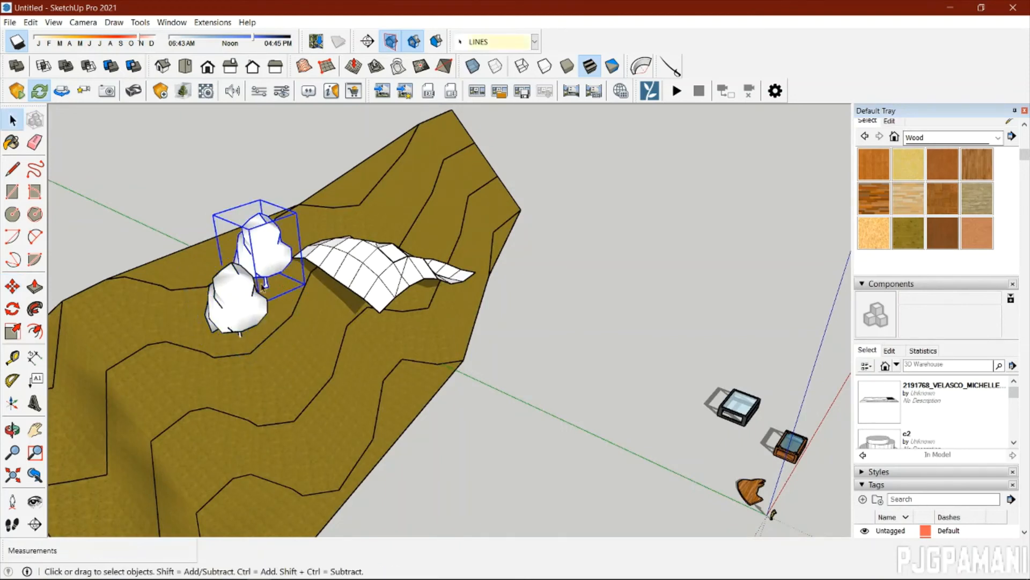
shift+click(246, 303)
key(m)
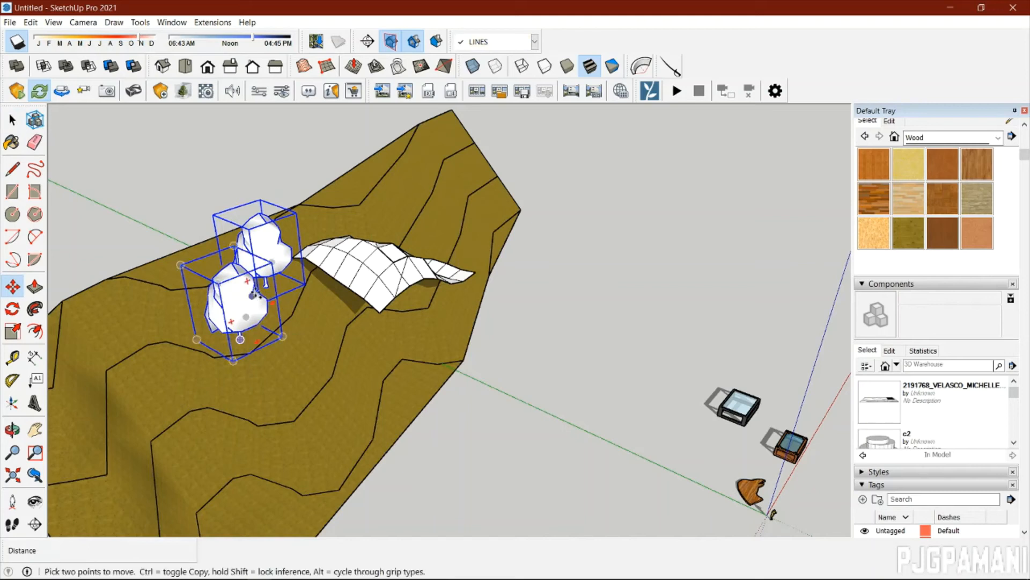
key(ctrl)
click(233, 361)
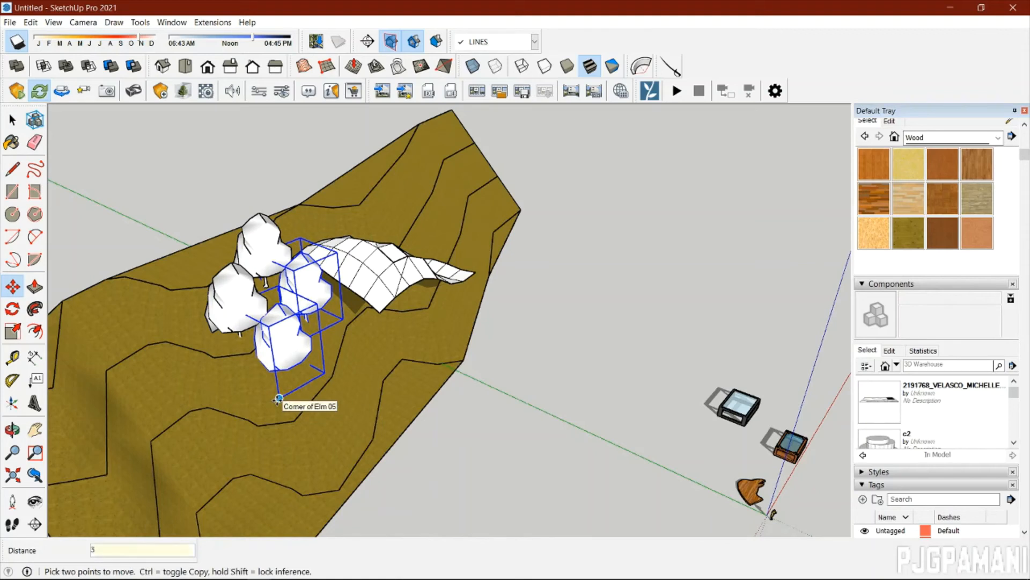
key(Return)
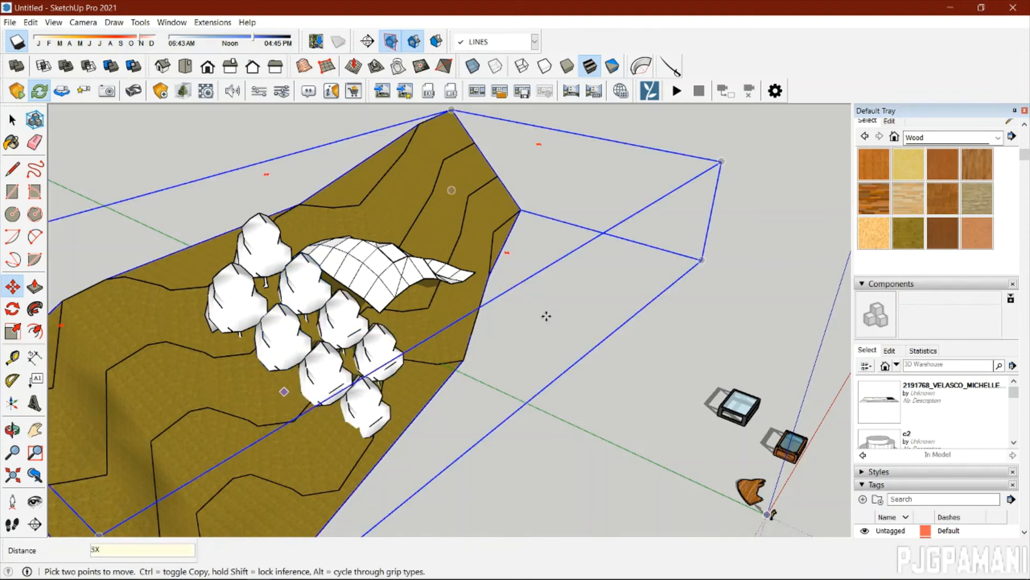
scroll(546, 316, down, 1)
middle_drag(546, 316, 225, 416)
scroll(392, 226, up, 3)
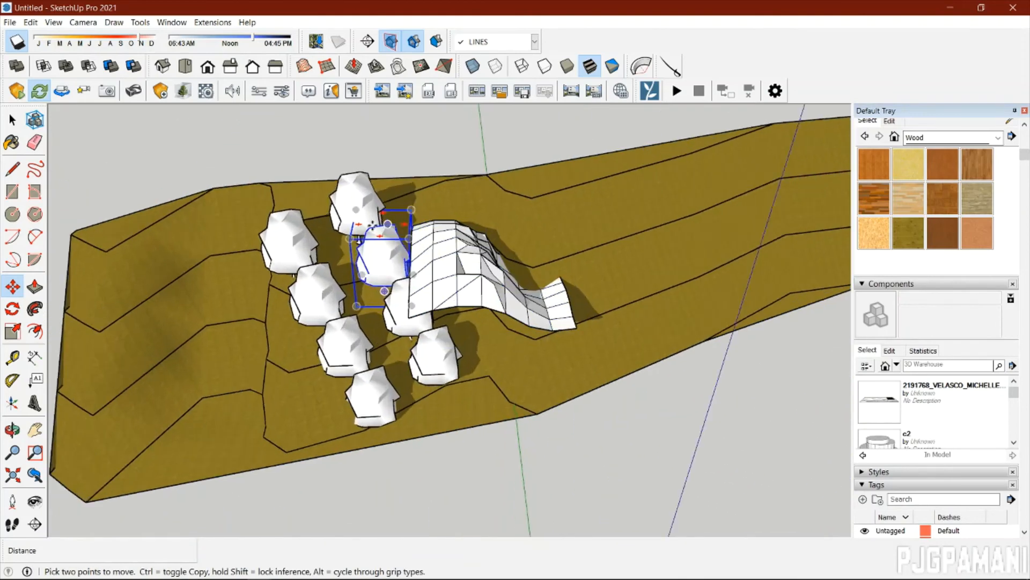
scroll(373, 228, up, 2)
key(space)
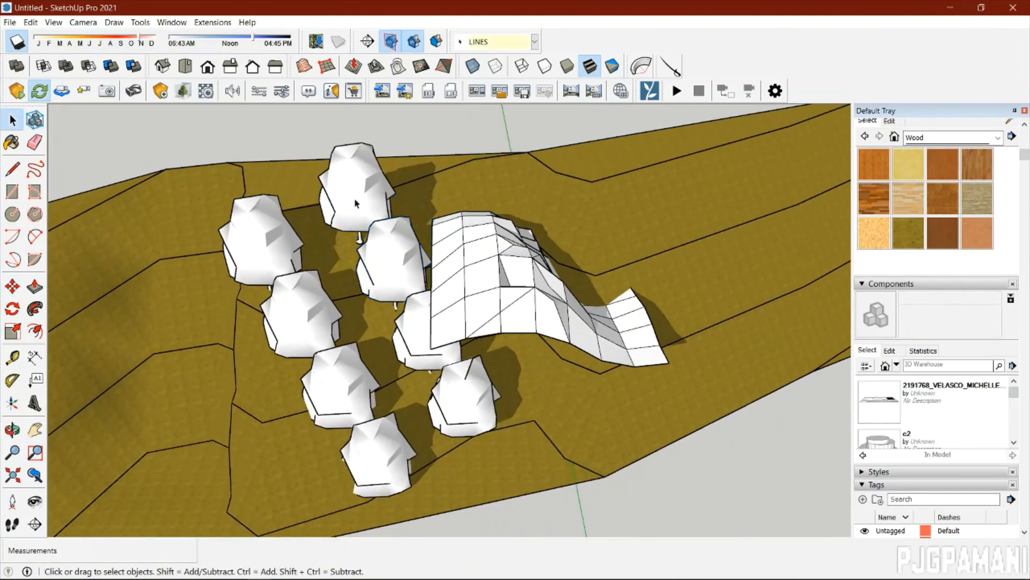
click(355, 203)
shift+click(258, 273)
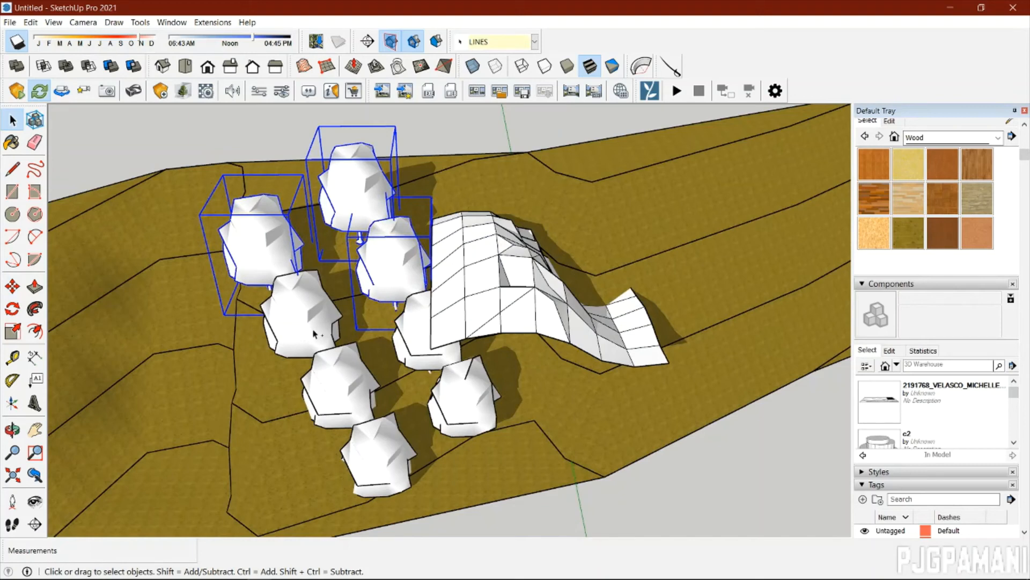
shift+click(308, 322)
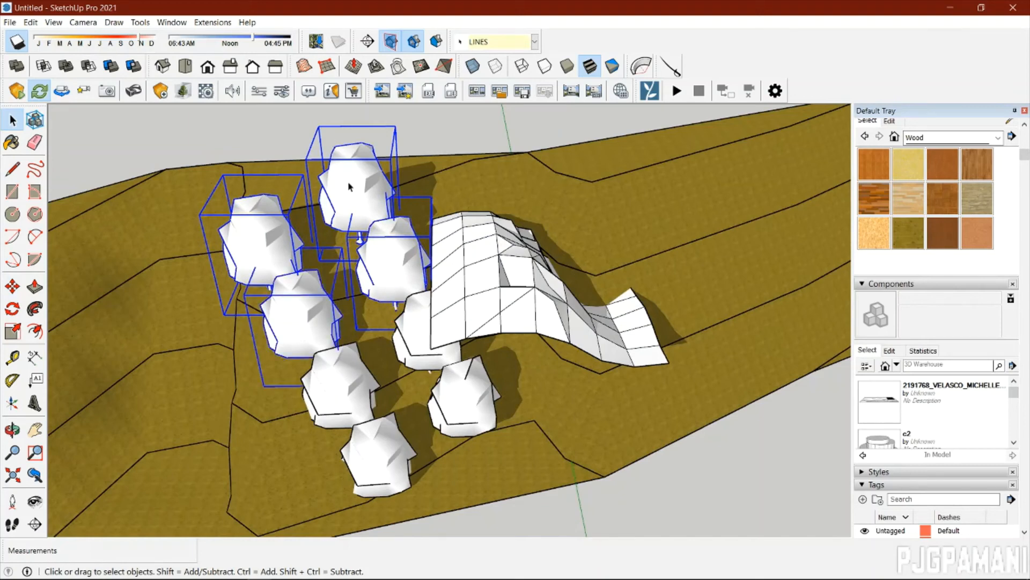
click(492, 129)
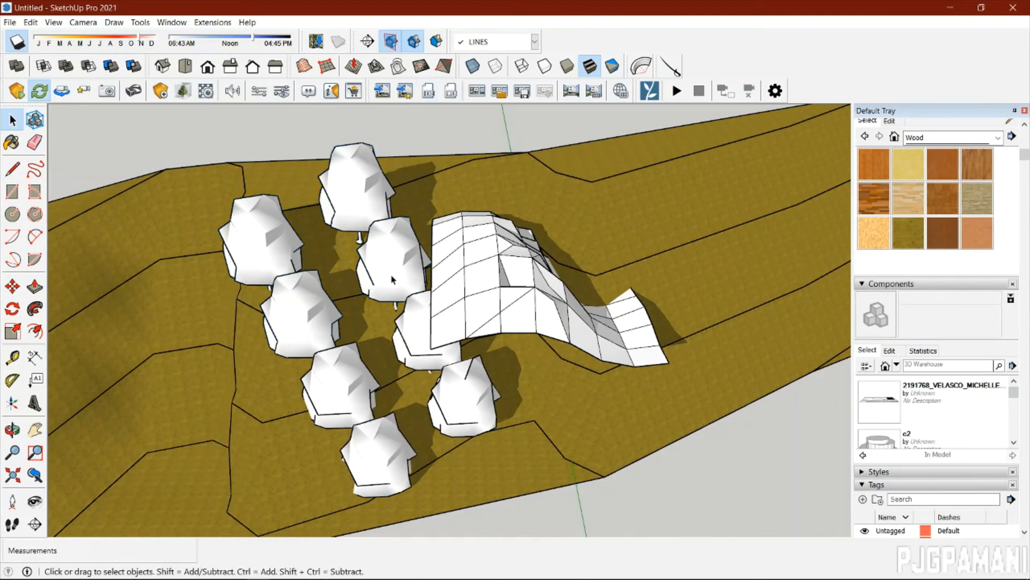
click(359, 185)
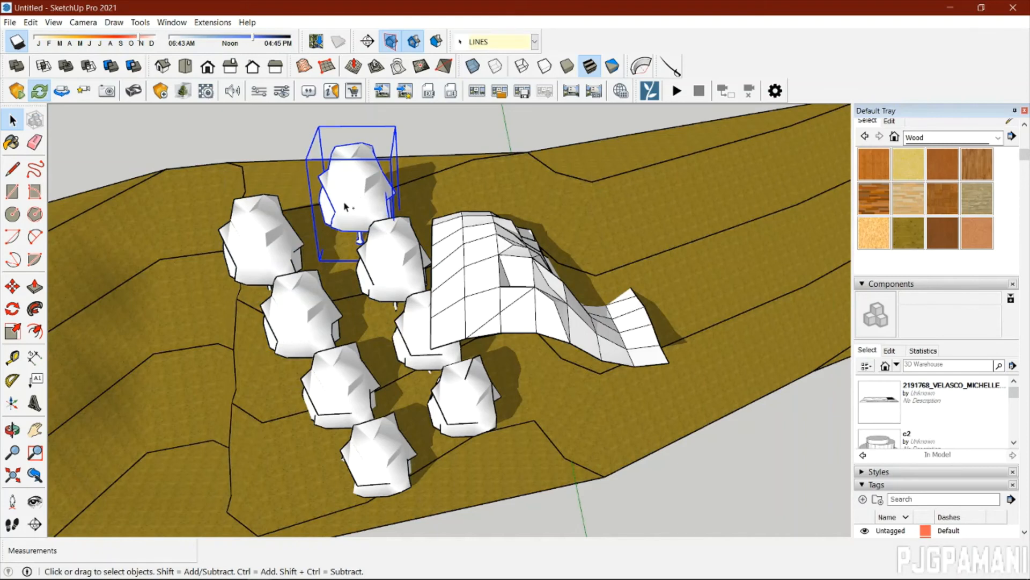
ctrl+click(258, 242)
ctrl+click(300, 314)
ctrl+click(391, 277)
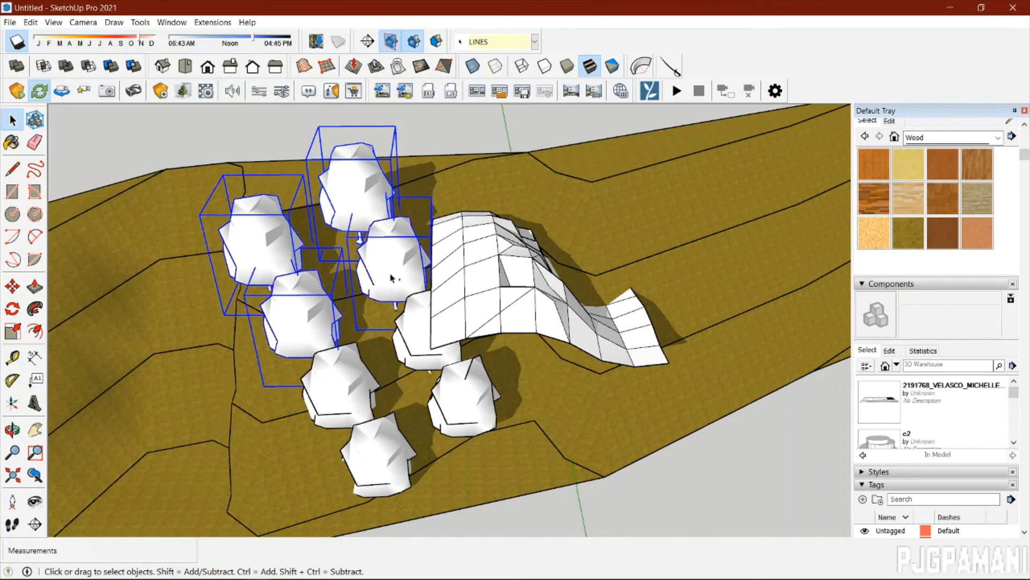
ctrl+click(354, 385)
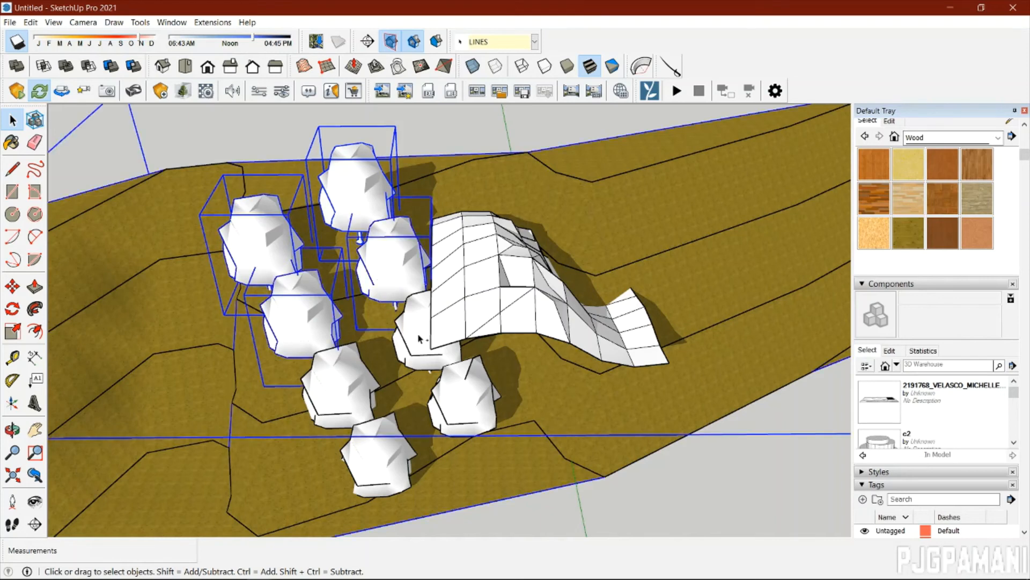
click(667, 515)
Select all eight elms and copy them about 31,800 mm to the opposite side of the white mesh.
click(368, 203)
ctrl+click(272, 267)
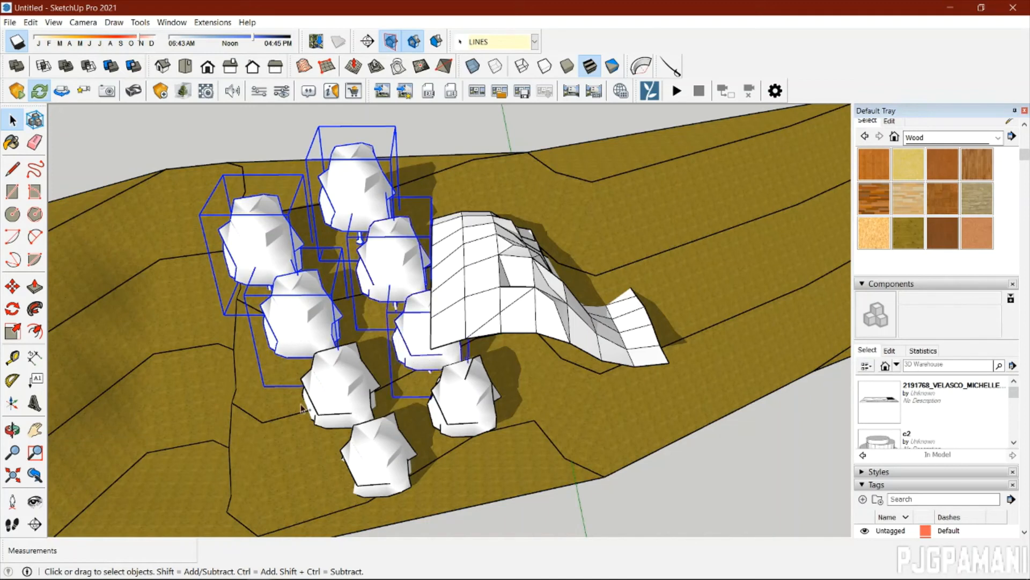
ctrl+click(465, 415)
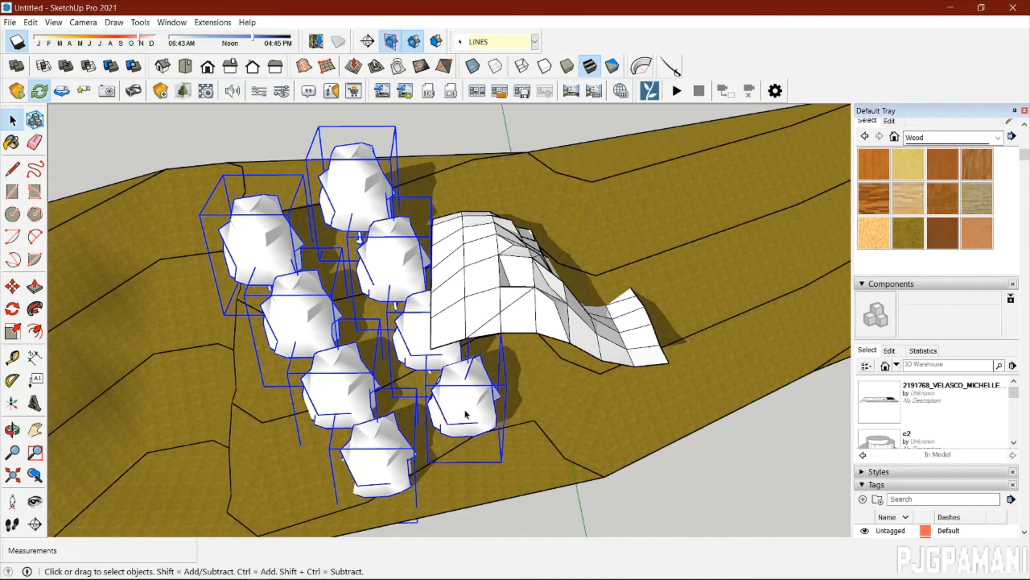
key(m)
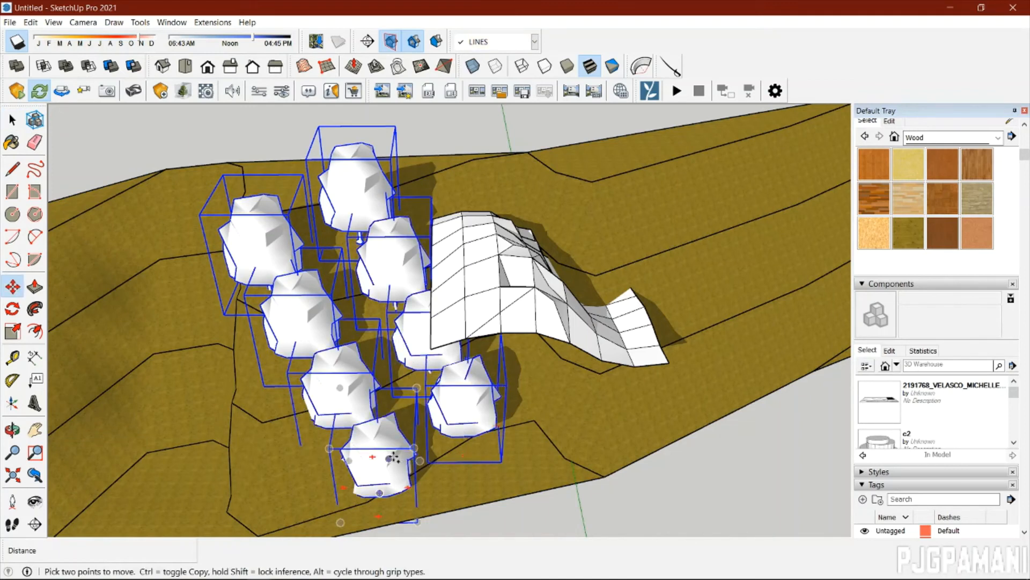
key(ctrl)
click(392, 457)
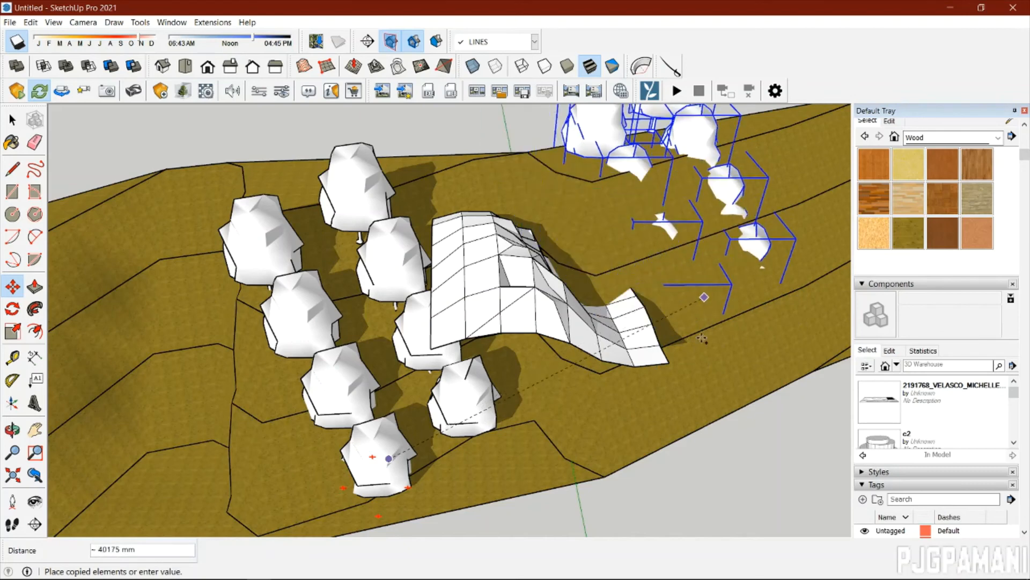
middle_drag(722, 424, 681, 344)
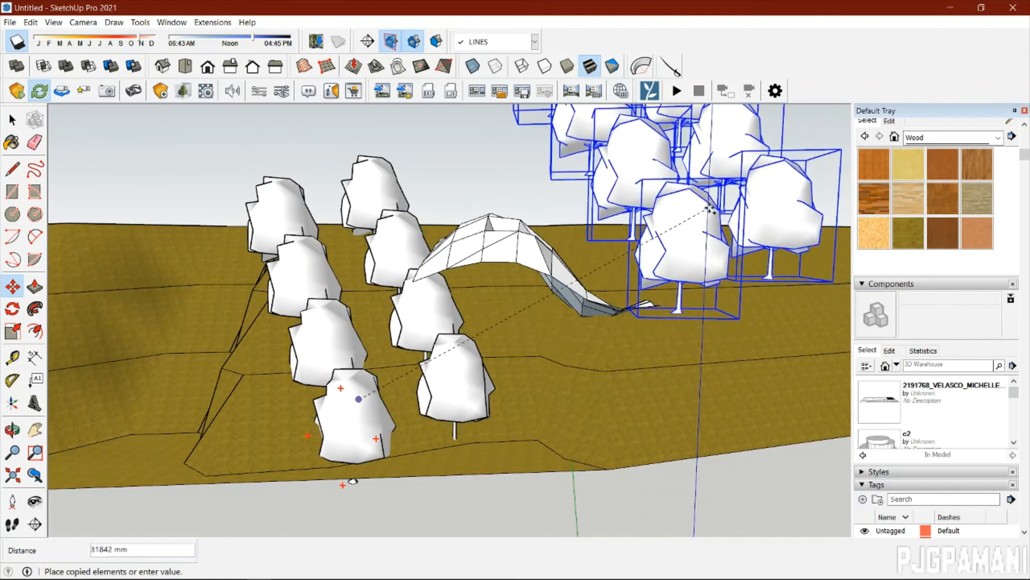
click(702, 228)
Move the floating elm copies about 14,400 mm toward the painted slope beside the white mesh.
scroll(707, 387, down, 4)
middle_drag(724, 392, 398, 271)
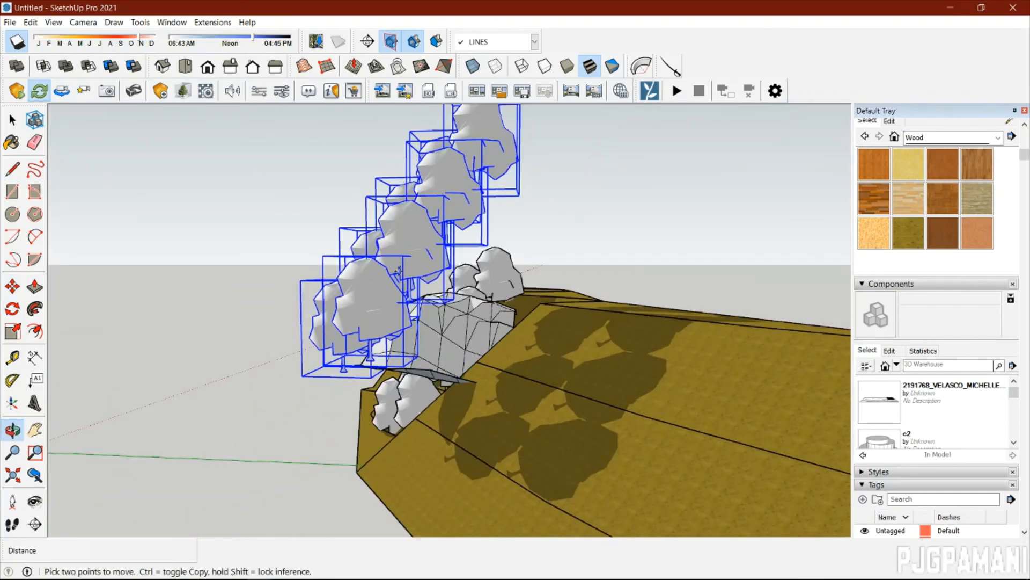
click(395, 306)
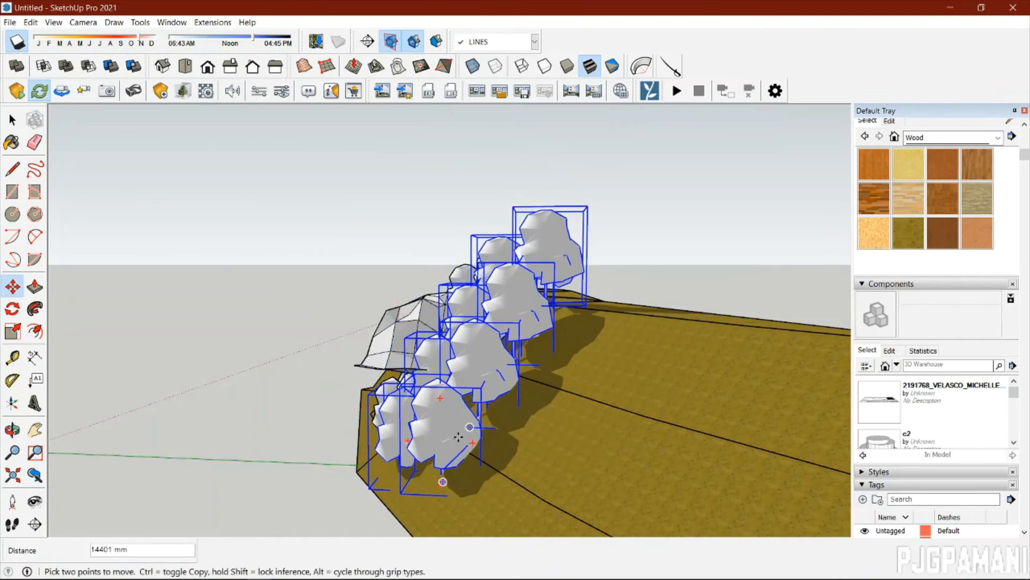
click(473, 430)
Shift the copied elms about 4,790 mm along the green axis on the slope, and clear the selection.
middle_drag(313, 437, 275, 462)
scroll(451, 411, up, 3)
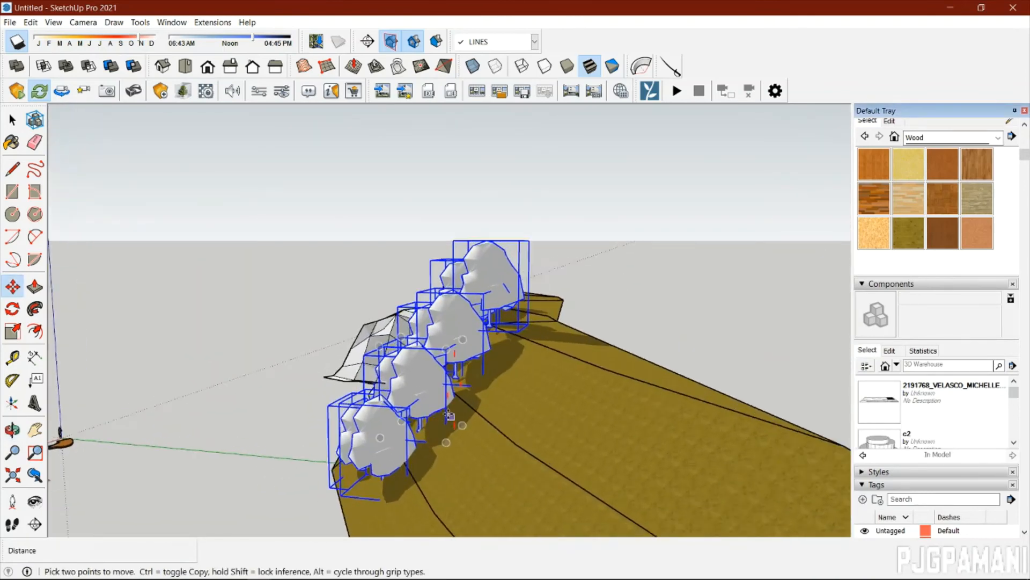
click(437, 391)
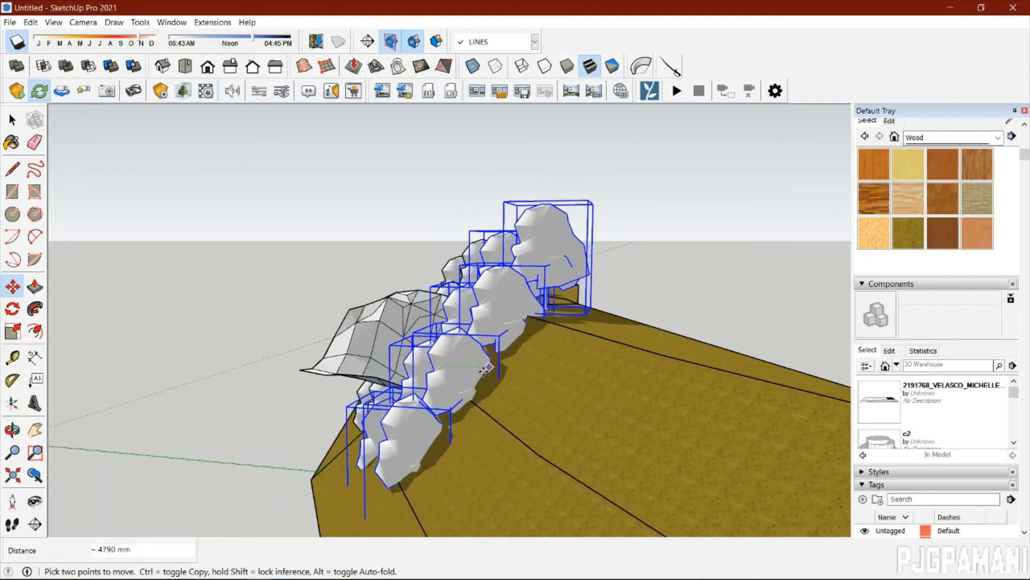
click(481, 371)
middle_drag(481, 370, 485, 423)
key(space)
click(365, 245)
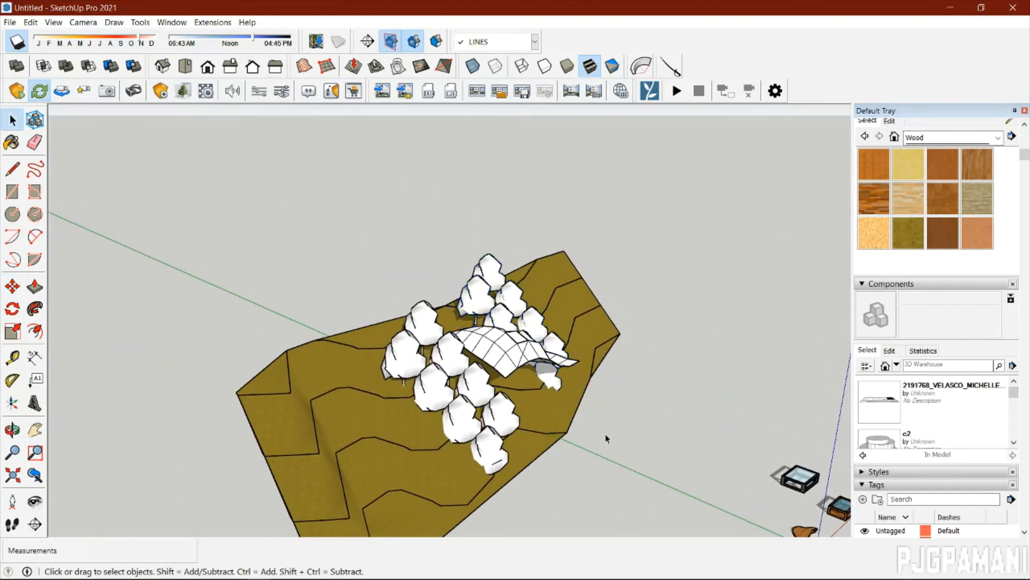
Switch to the Enscape render window and check the rendered scene around the glass-topped tables.
middle_drag(373, 244, 68, 476)
mouse_move(303, 579)
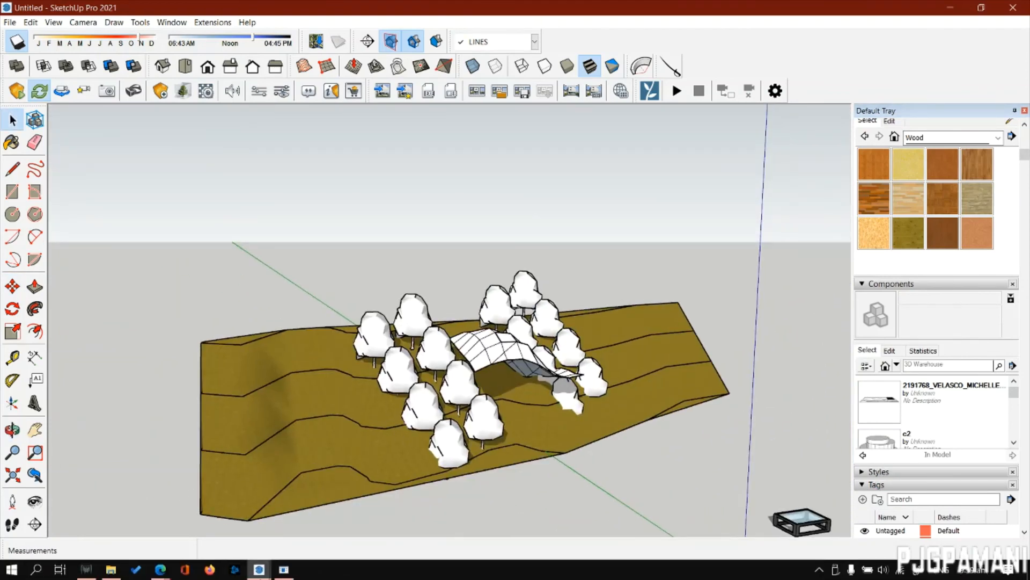
mouse_move(263, 574)
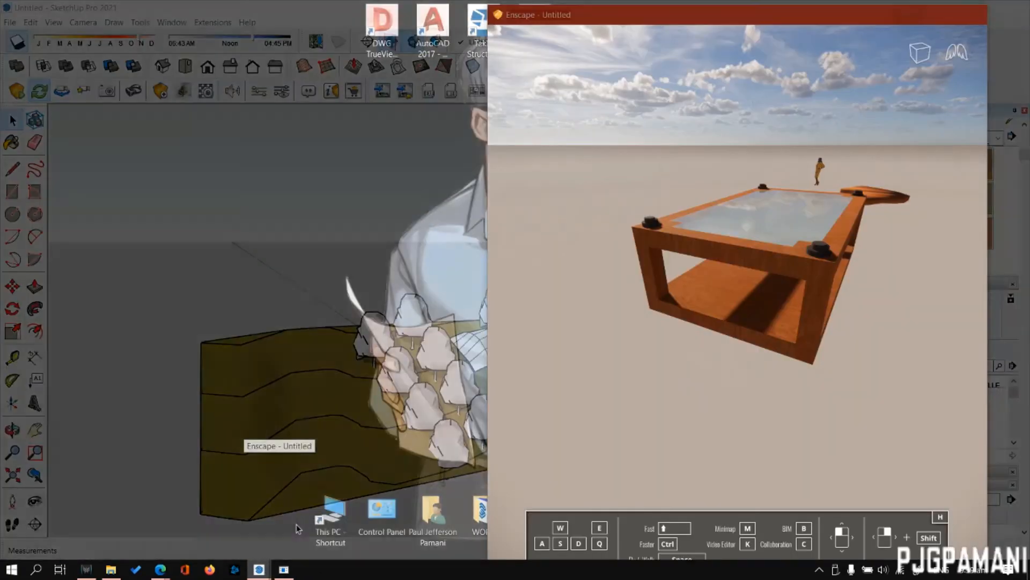
click(296, 524)
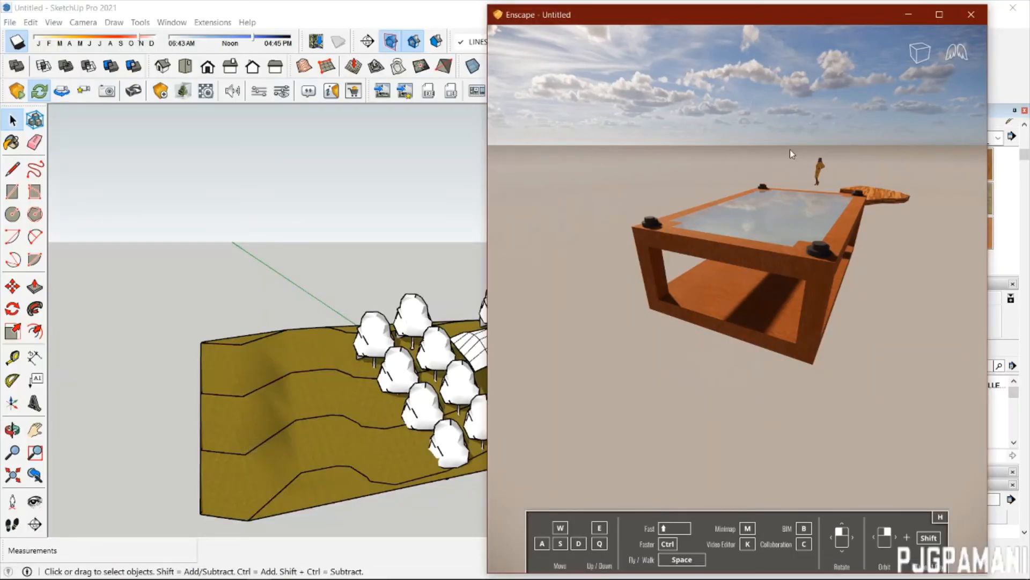
scroll(665, 228, down, 5)
scroll(693, 236, down, 5)
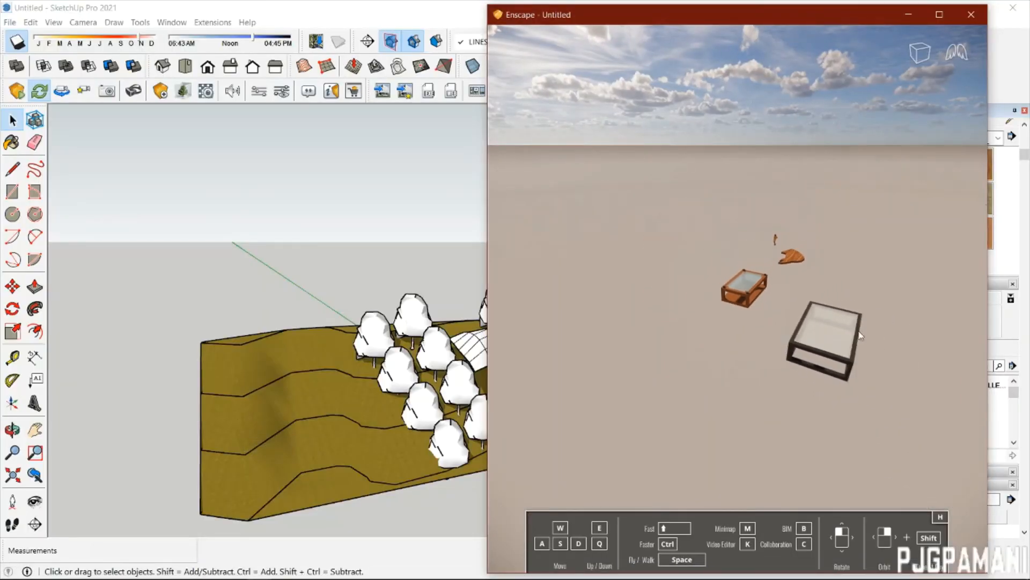
Return to SketchUp, resend the complete scene to Enscape, and switch back to the Enscape render window.
click(1029, 330)
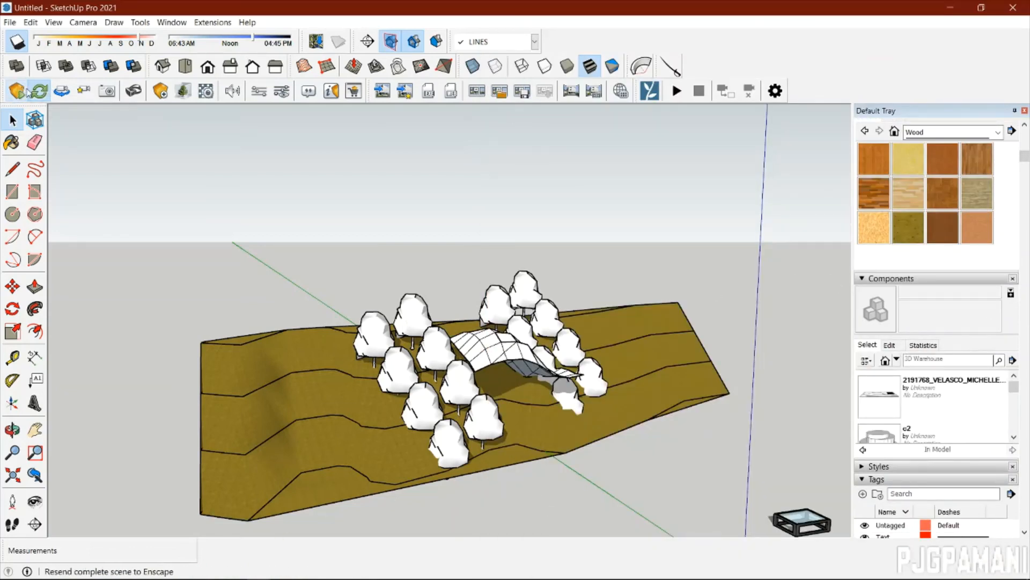
click(6, 66)
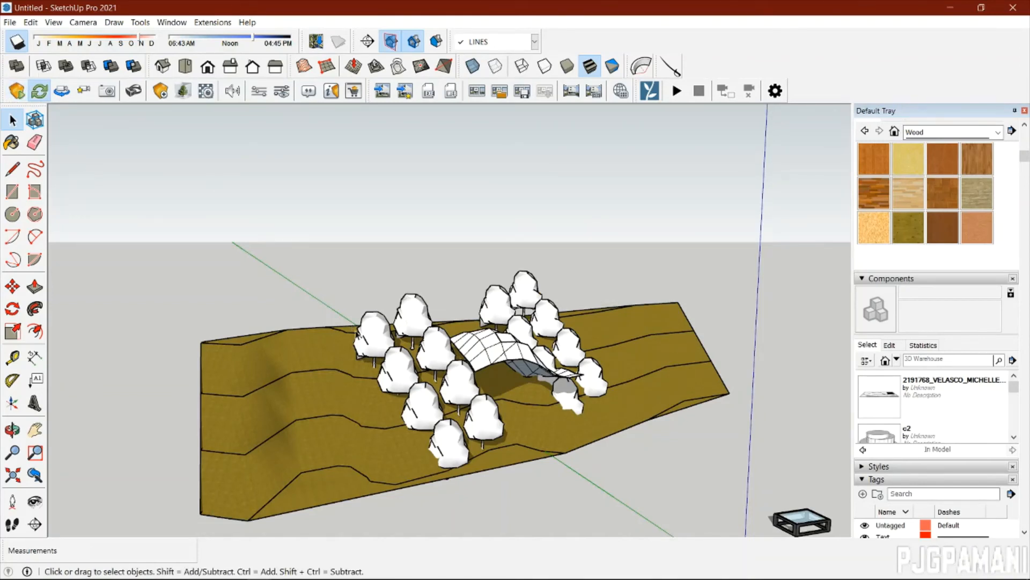
mouse_move(267, 572)
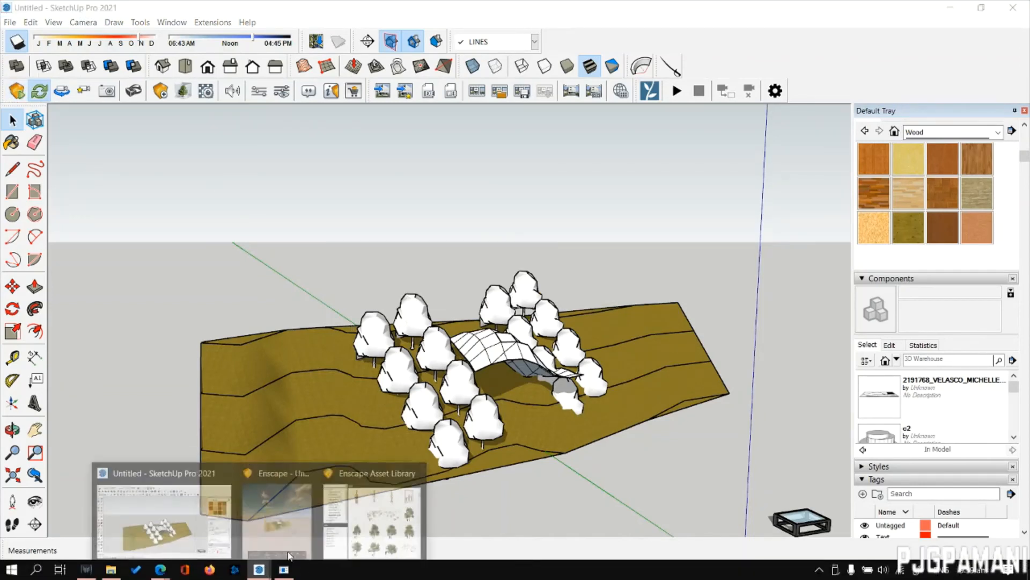
click(300, 515)
scroll(821, 347, up, 3)
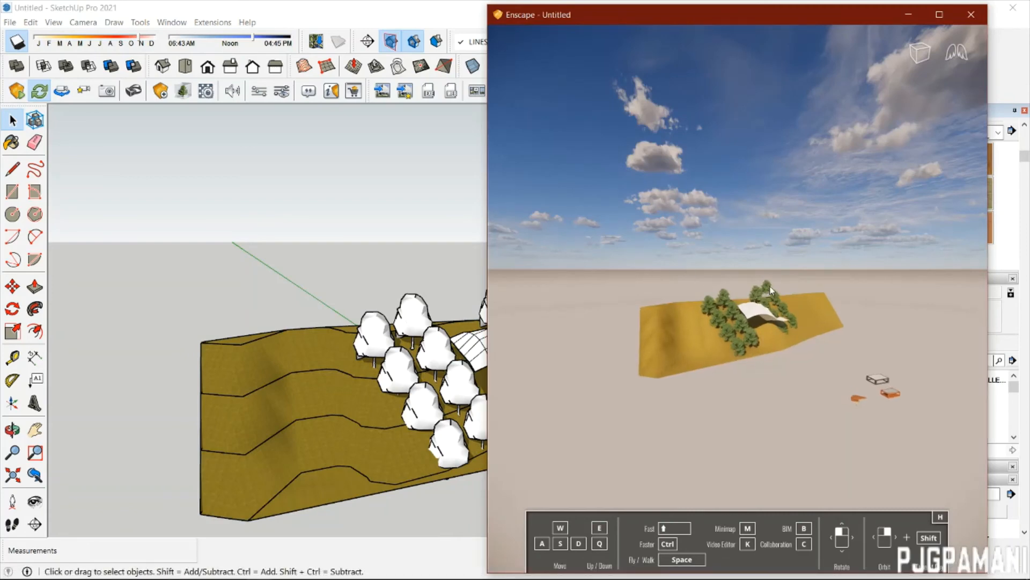
Maximize the Enscape window and examine the rendered elms and white mesh on the terrain up close.
click(939, 15)
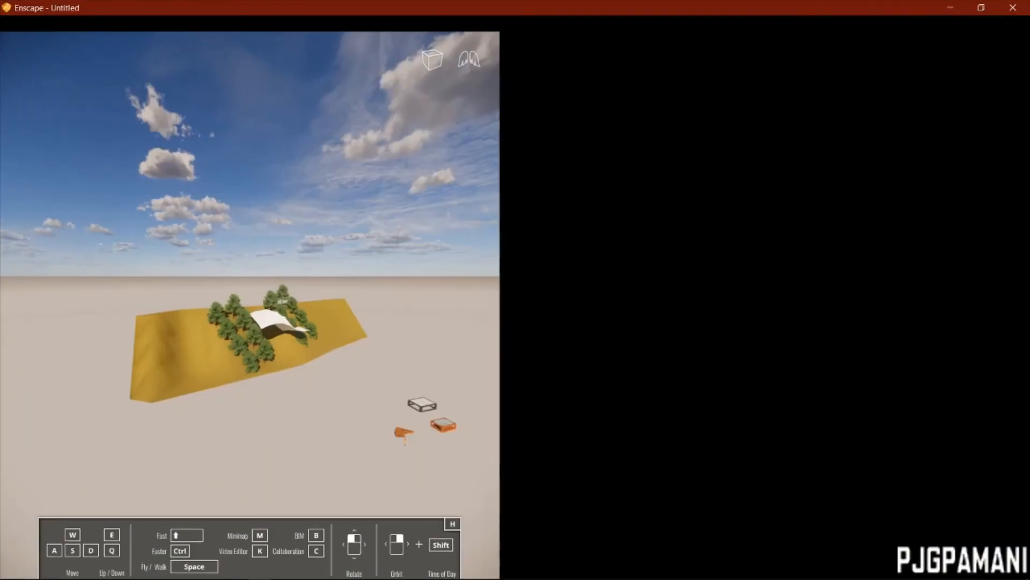
scroll(421, 406, up, 3)
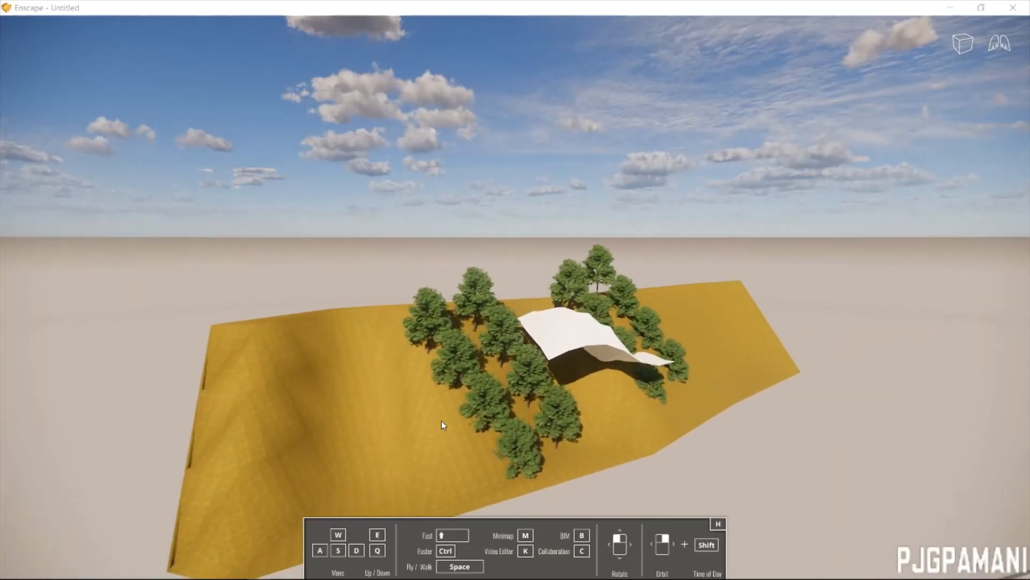
scroll(269, 410, up, 2)
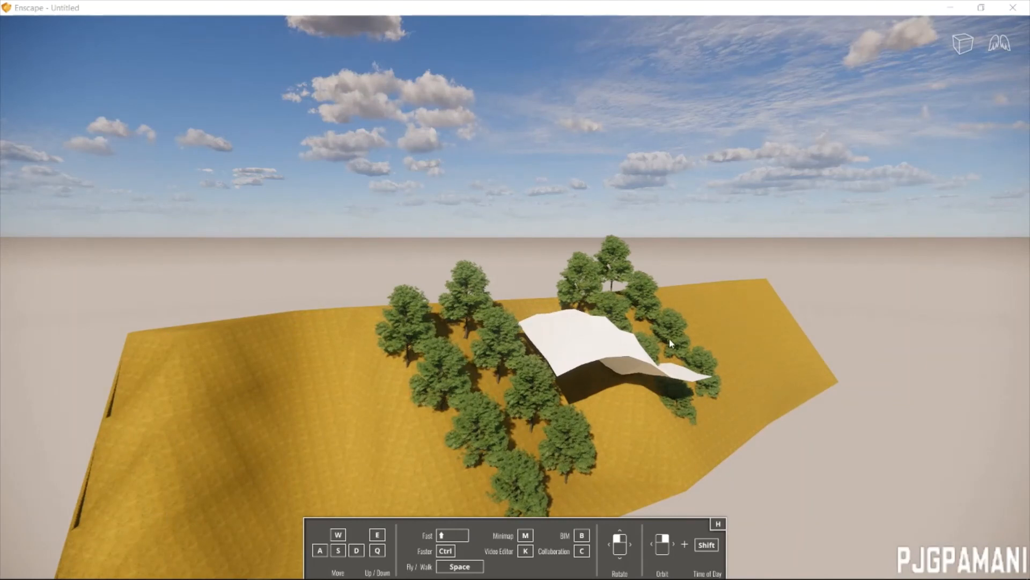
scroll(669, 338, up, 2)
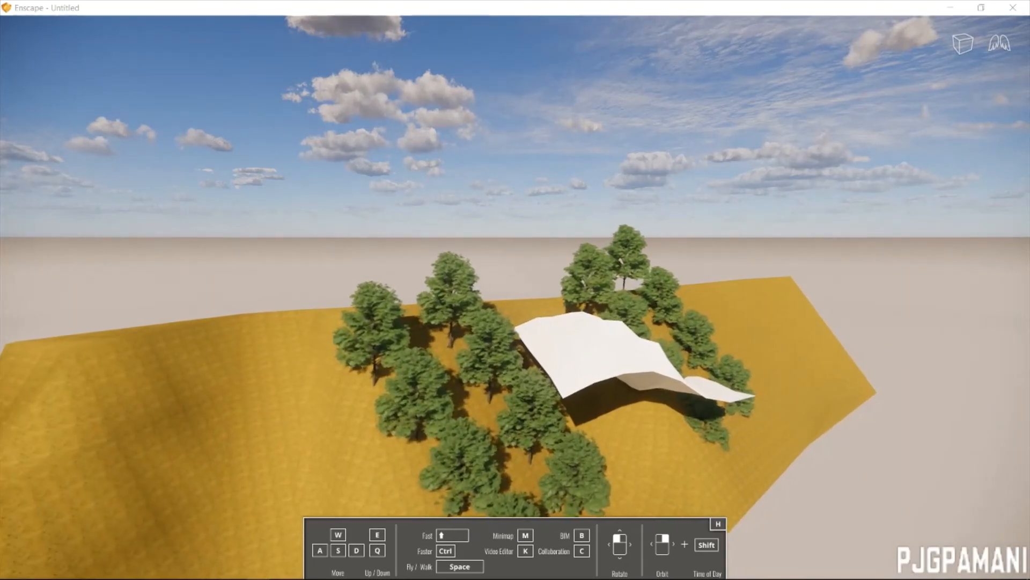
Examine the rendered elms and white mesh from nearer and farther viewpoints, looking down onto the slope.
scroll(787, 442, up, 3)
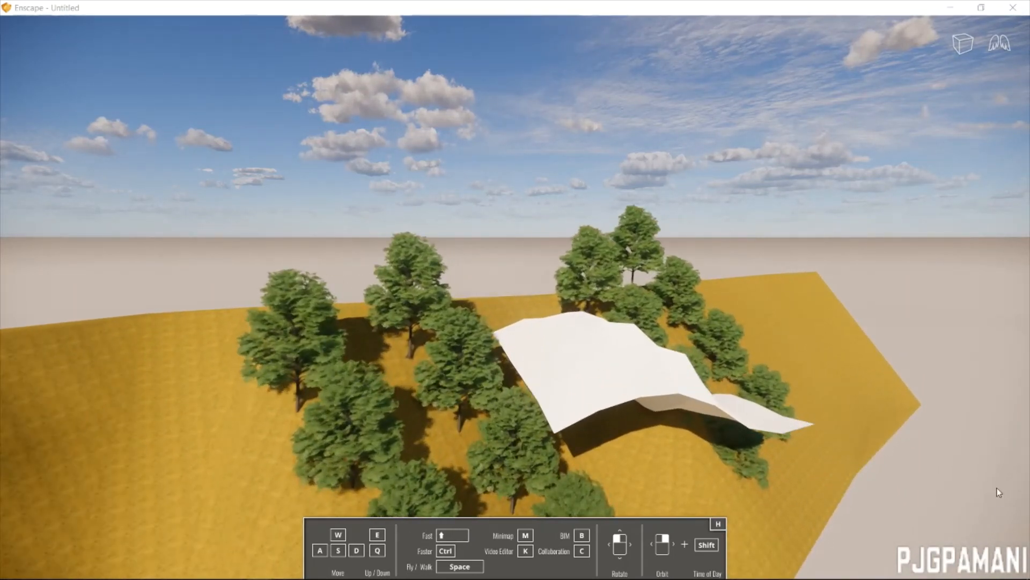
scroll(905, 499, down, 2)
scroll(749, 457, down, 2)
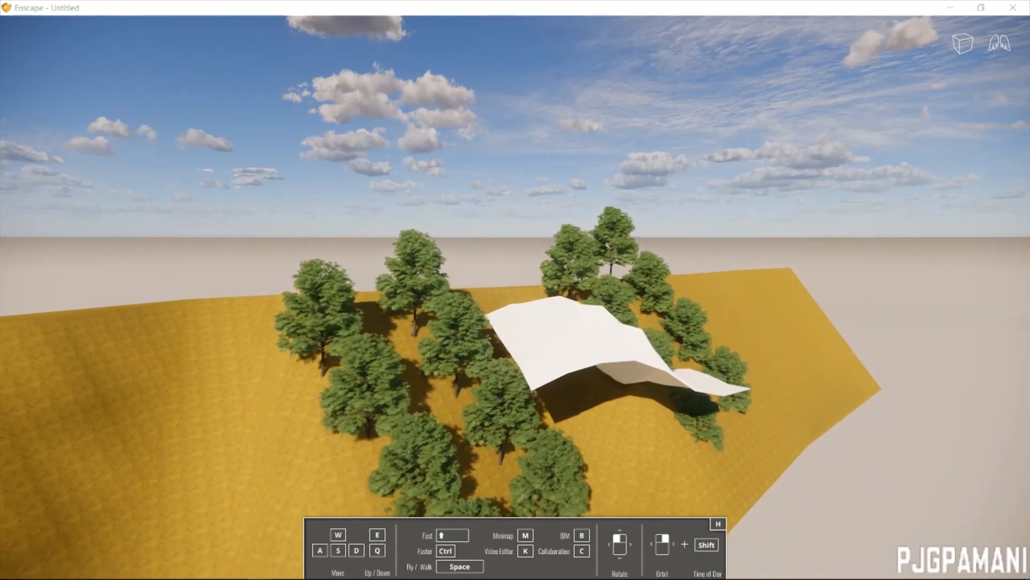
scroll(584, 398, up, 2)
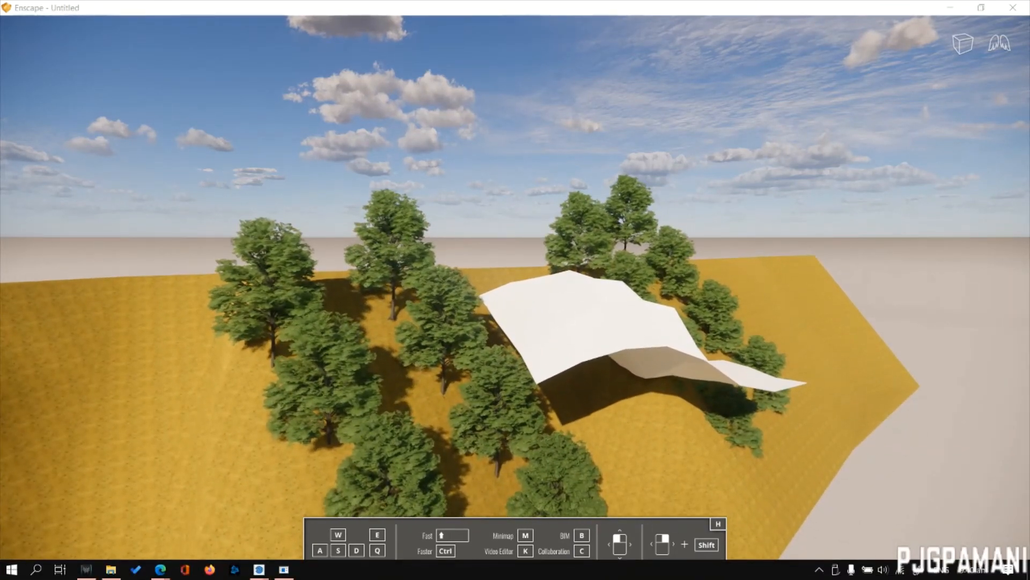
drag(604, 526, 585, 472)
drag(599, 360, 606, 423)
scroll(606, 425, up, 5)
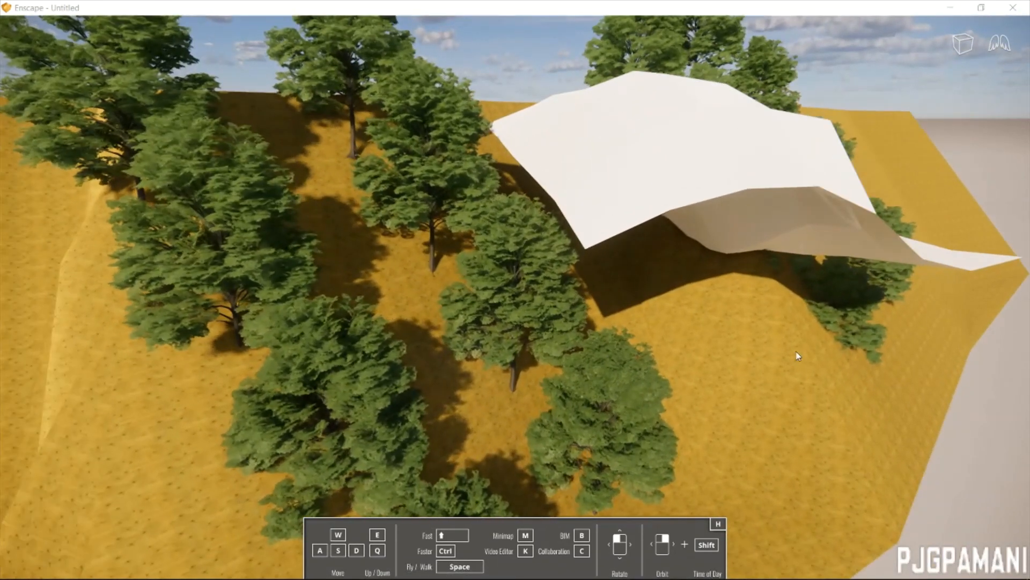
drag(798, 355, 740, 337)
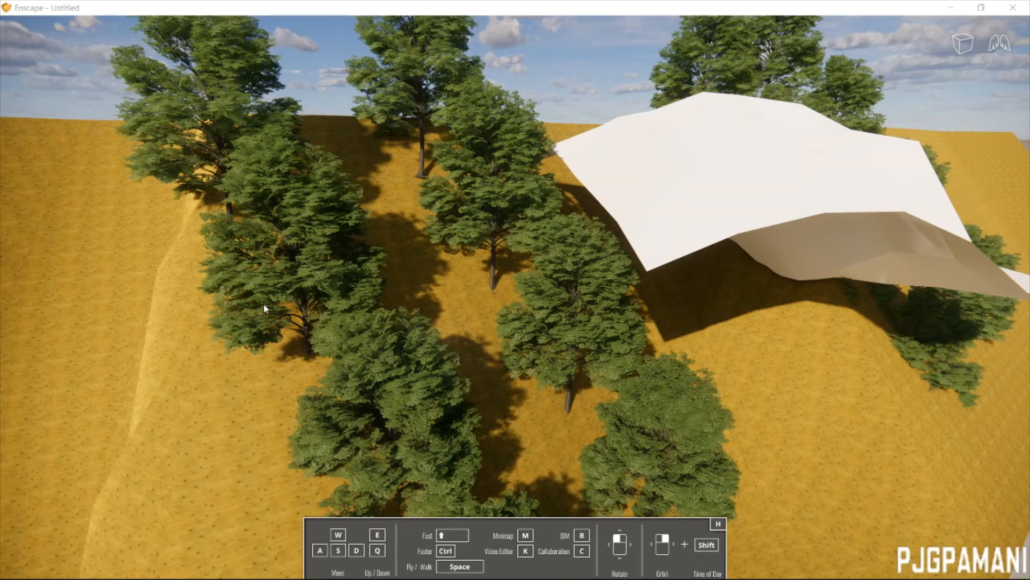
Compare closer and wider views of the tree rows, the mesh's shadow and the terrain's wood texture.
scroll(266, 309, down, 2)
scroll(204, 306, down, 3)
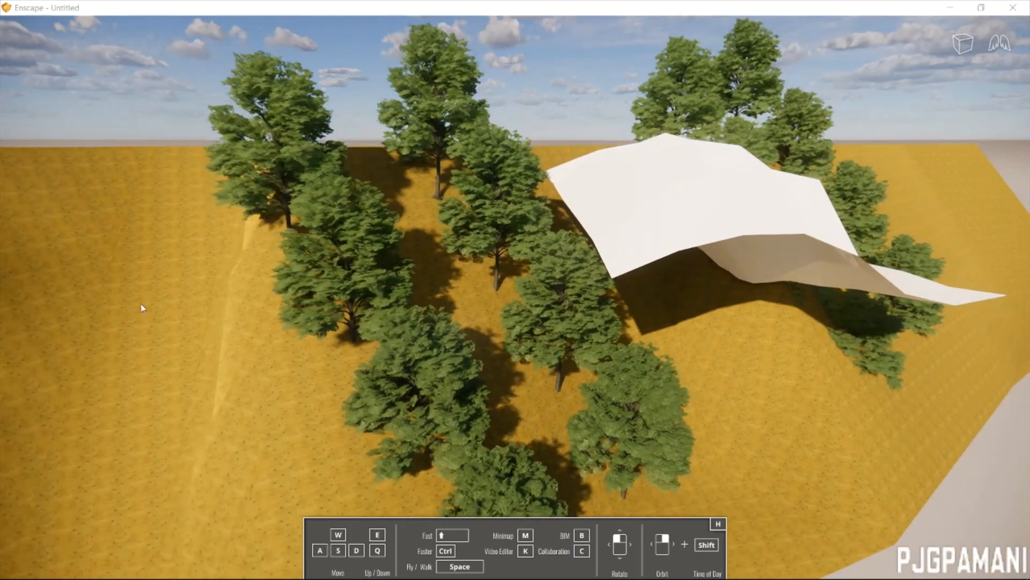
scroll(194, 305, down, 2)
scroll(803, 411, up, 4)
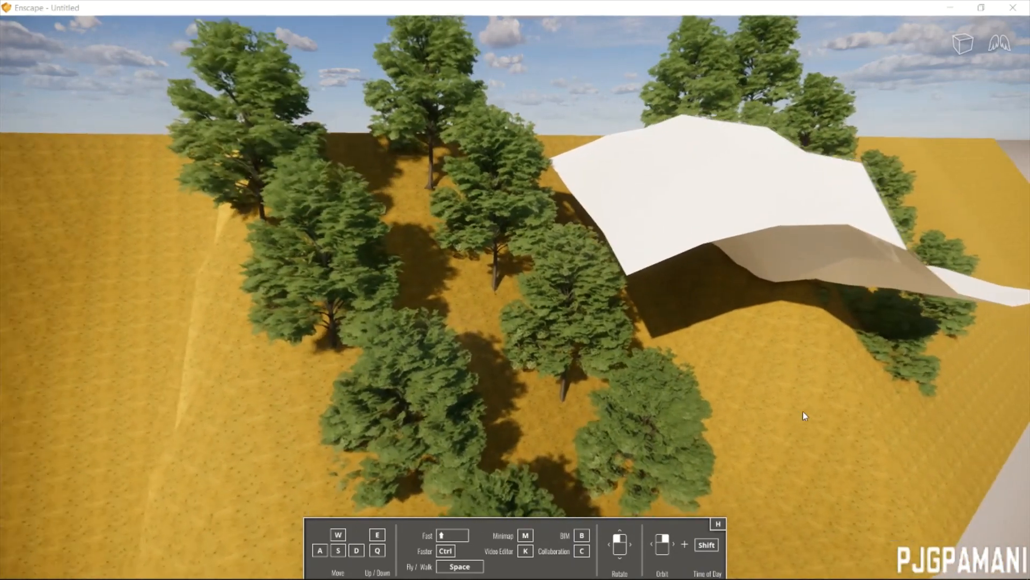
scroll(805, 397, down, 3)
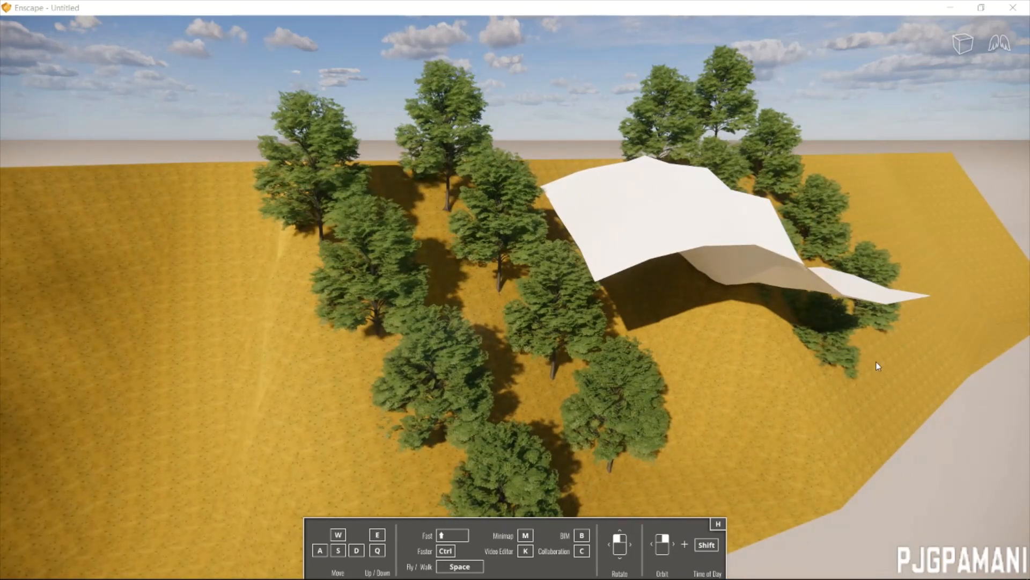
scroll(870, 371, up, 3)
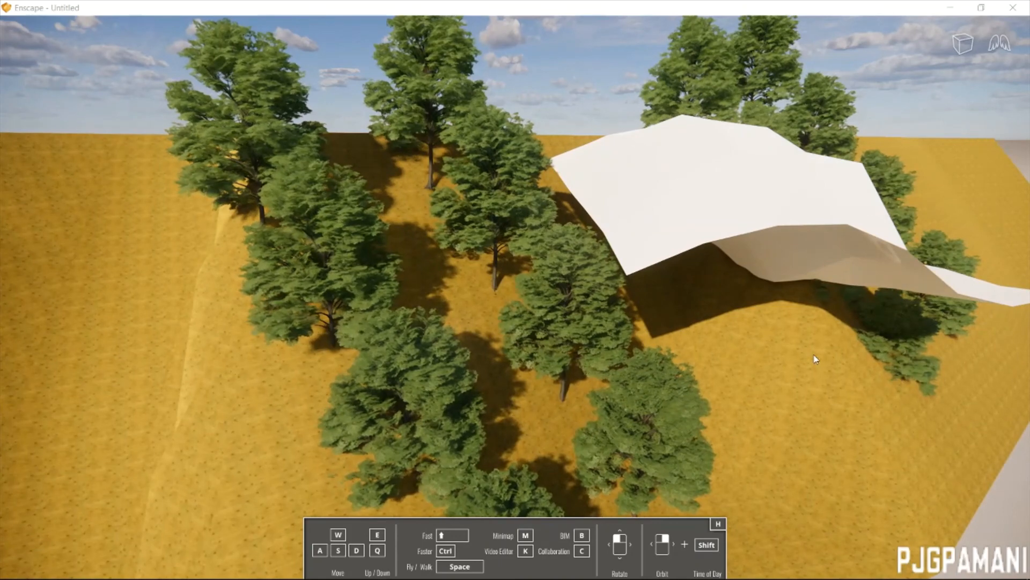
scroll(809, 360, down, 3)
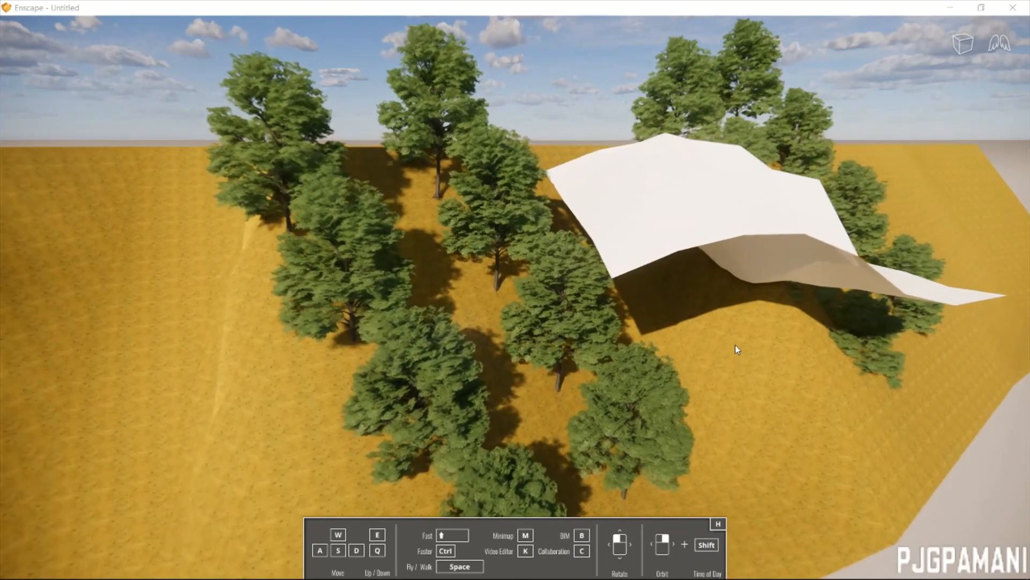
scroll(735, 349, up, 3)
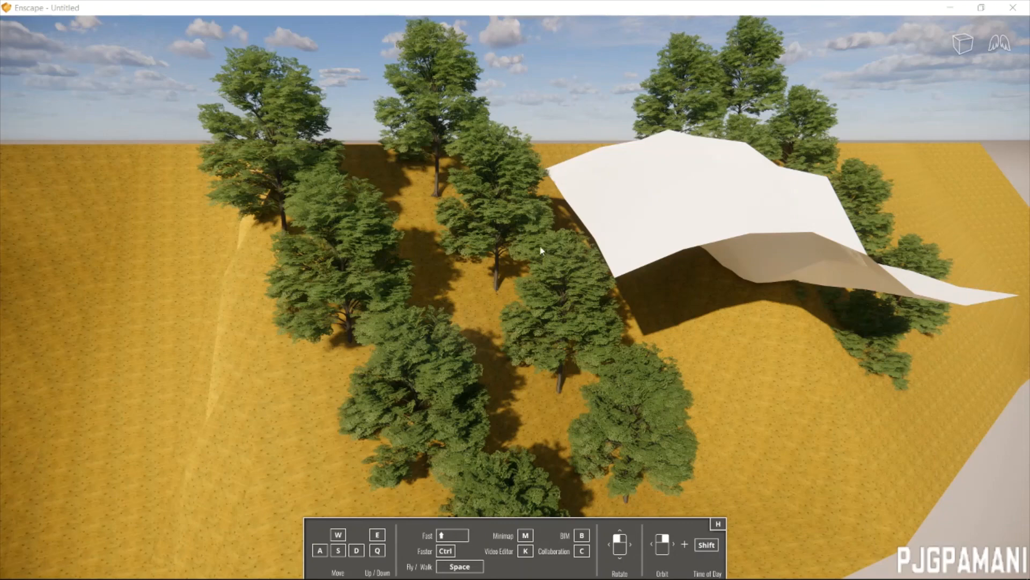
scroll(540, 258, down, 1)
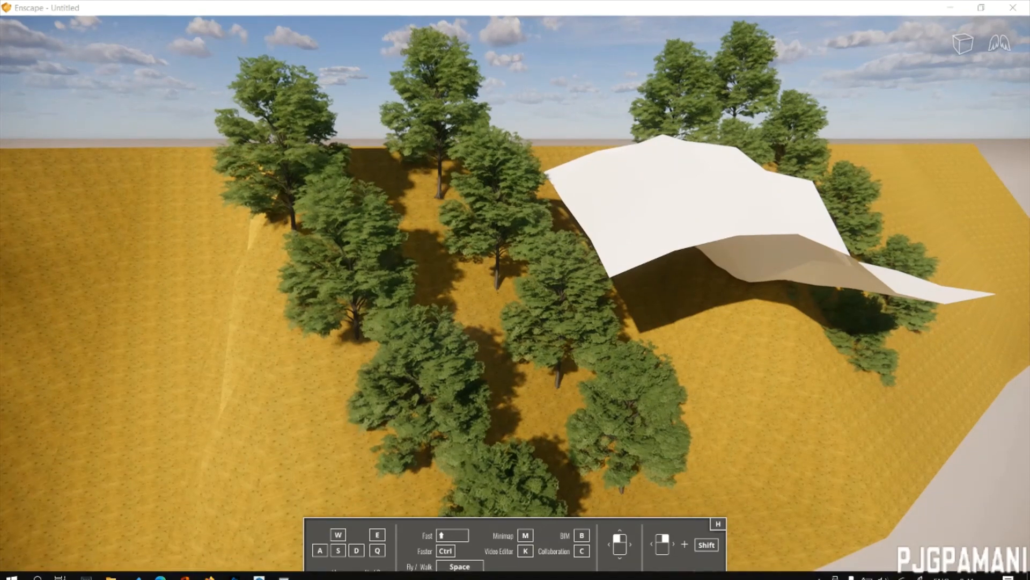
scroll(570, 422, down, 1)
scroll(580, 454, up, 1)
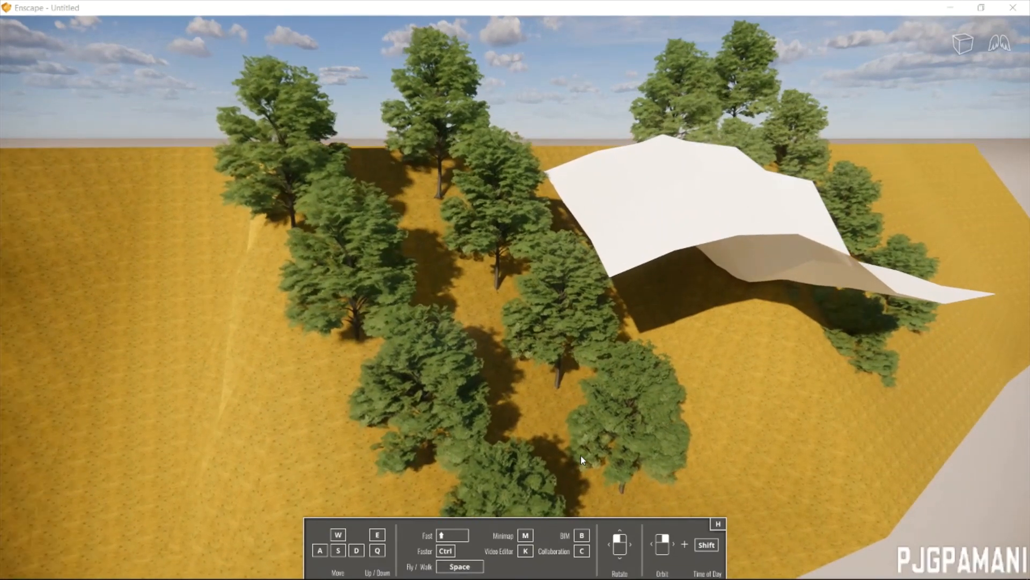
scroll(580, 455, down, 1)
scroll(581, 455, up, 1)
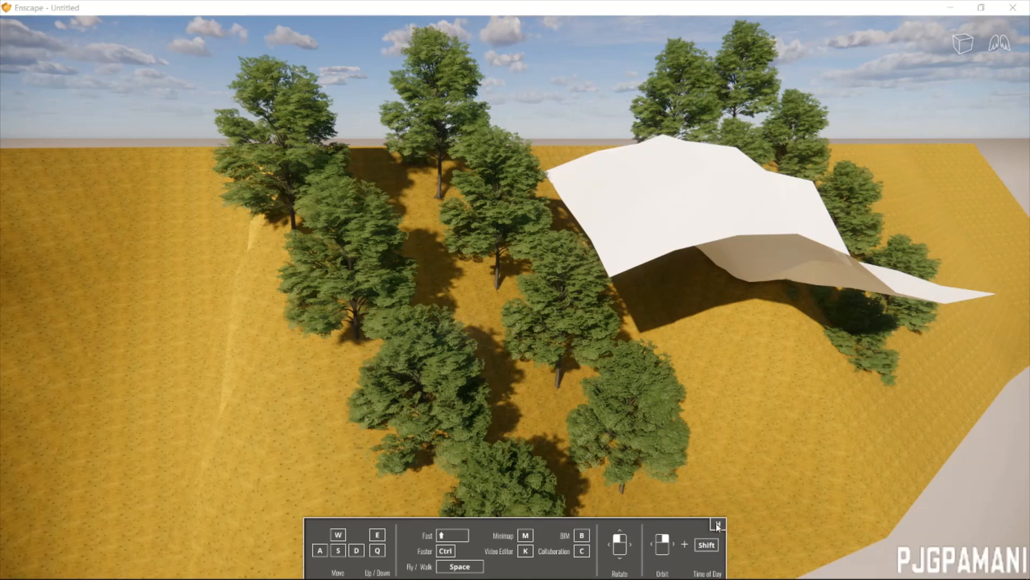
Hide the navigation help overlay in the render window and view the full elm rows beside the mesh.
key(h)
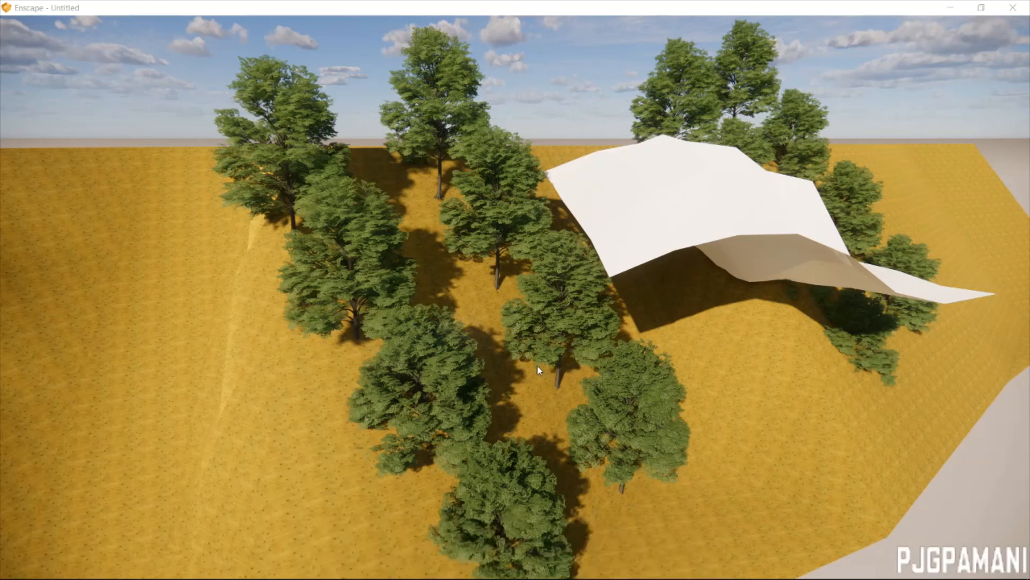
scroll(569, 363, down, 3)
scroll(654, 260, down, 1)
scroll(859, 309, up, 3)
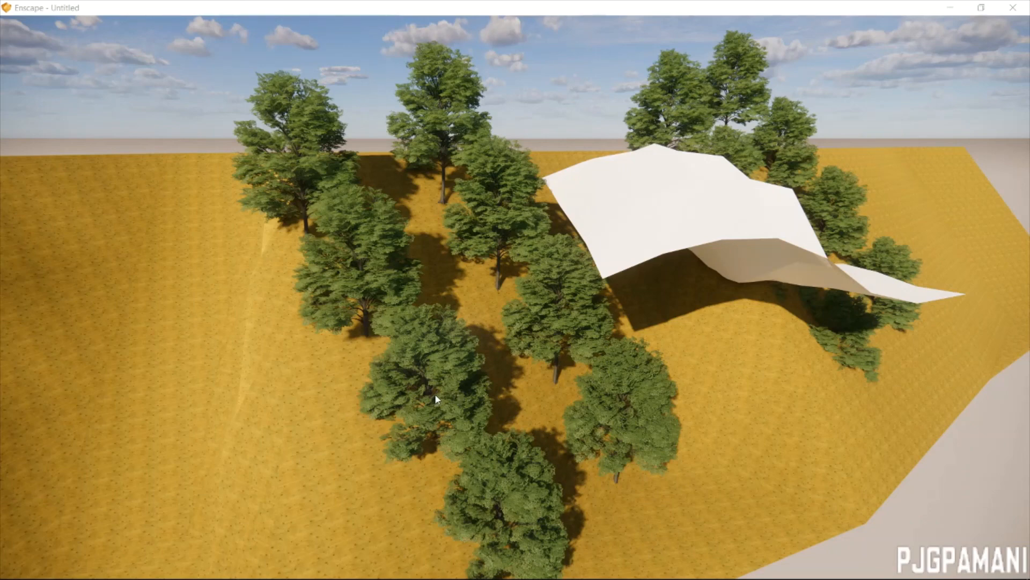
scroll(436, 400, down, 4)
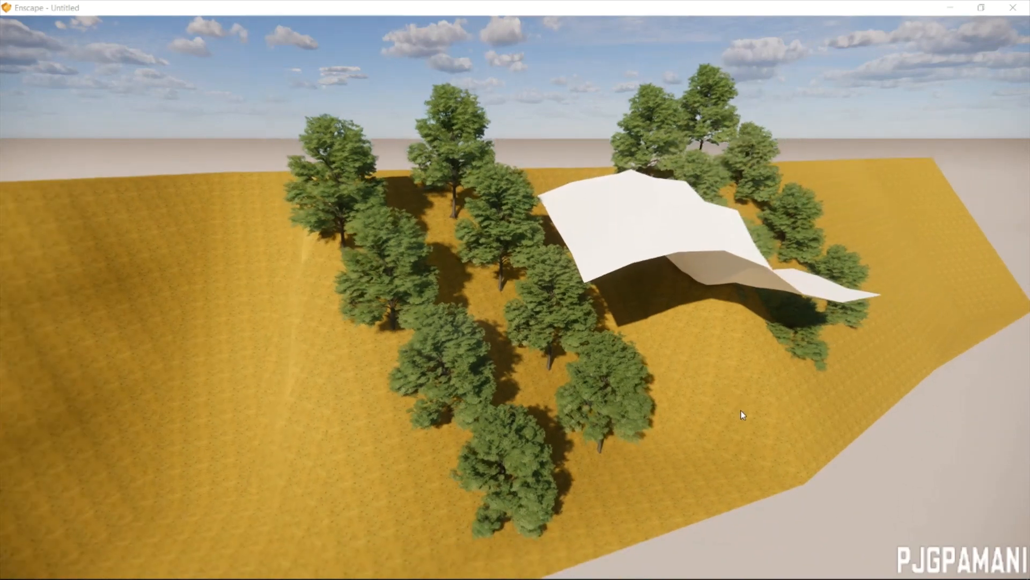
middle_drag(467, 436, 460, 428)
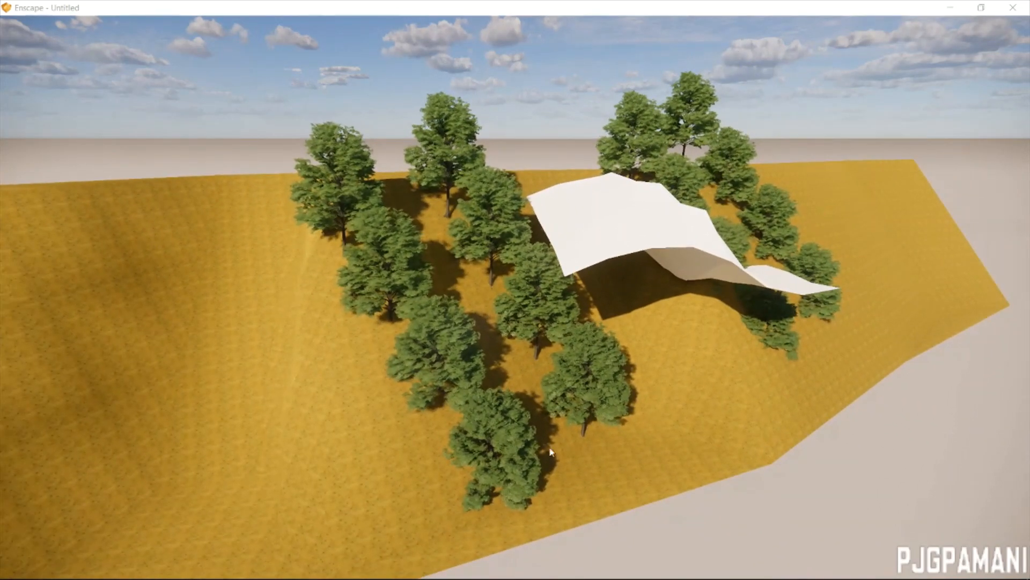
scroll(456, 427, up, 2)
scroll(483, 413, up, 2)
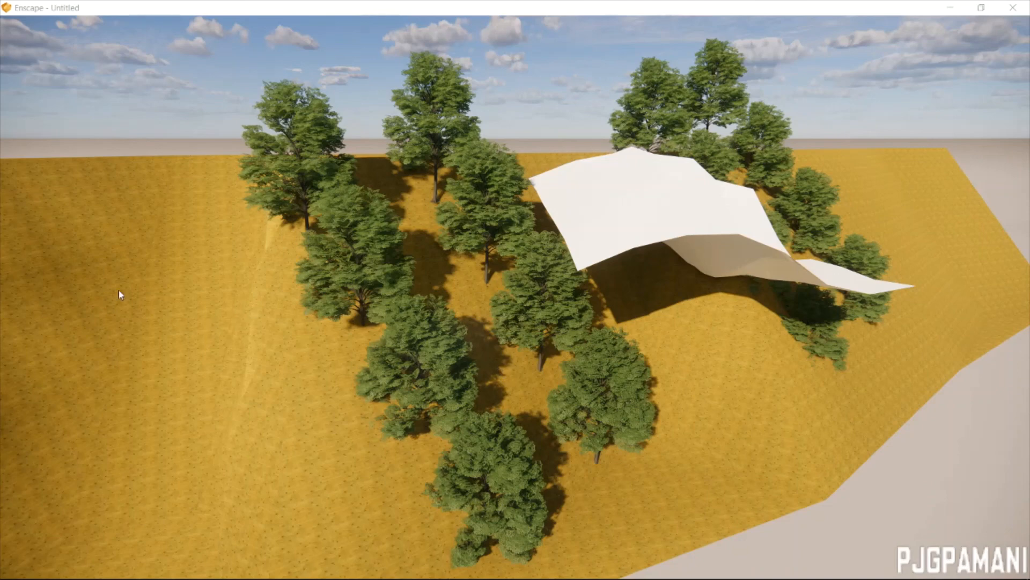
mouse_move(597, 477)
middle_down()
mouse_move(585, 475)
mouse_move(591, 468)
middle_up()
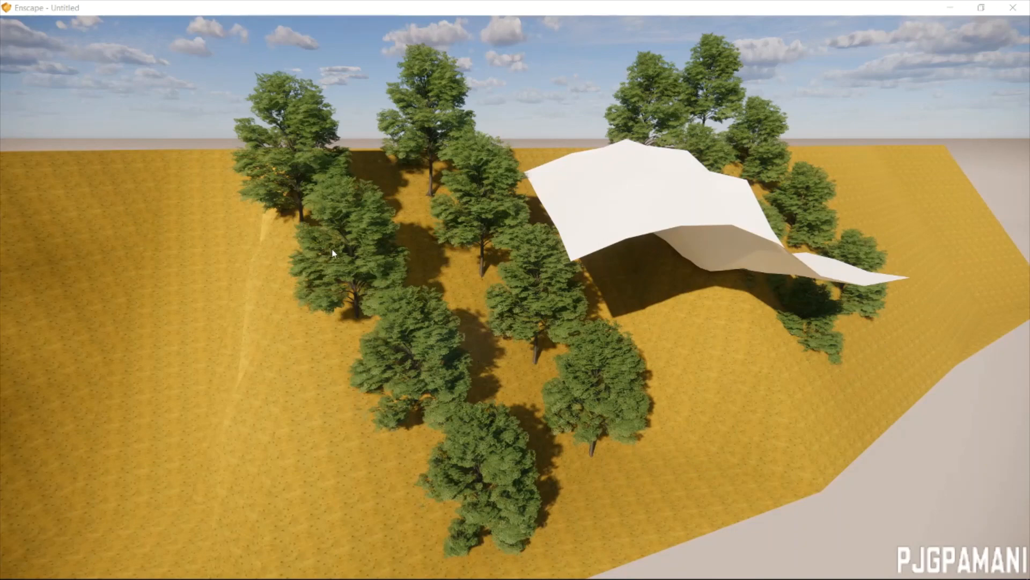
Fly backward and sideways to survey the whole rendered terrain, and return close to the elms and mesh.
key(s)
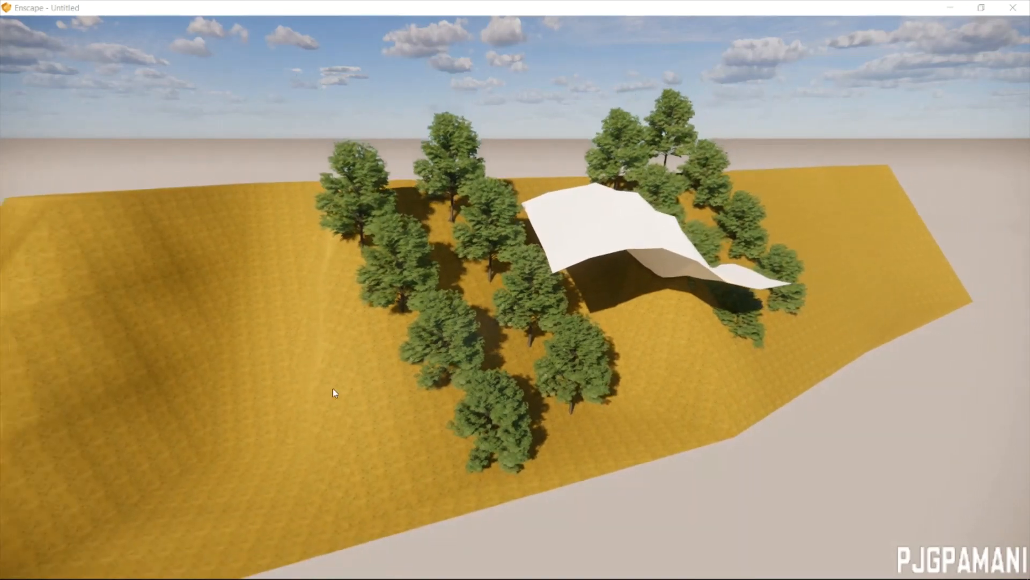
key(a)
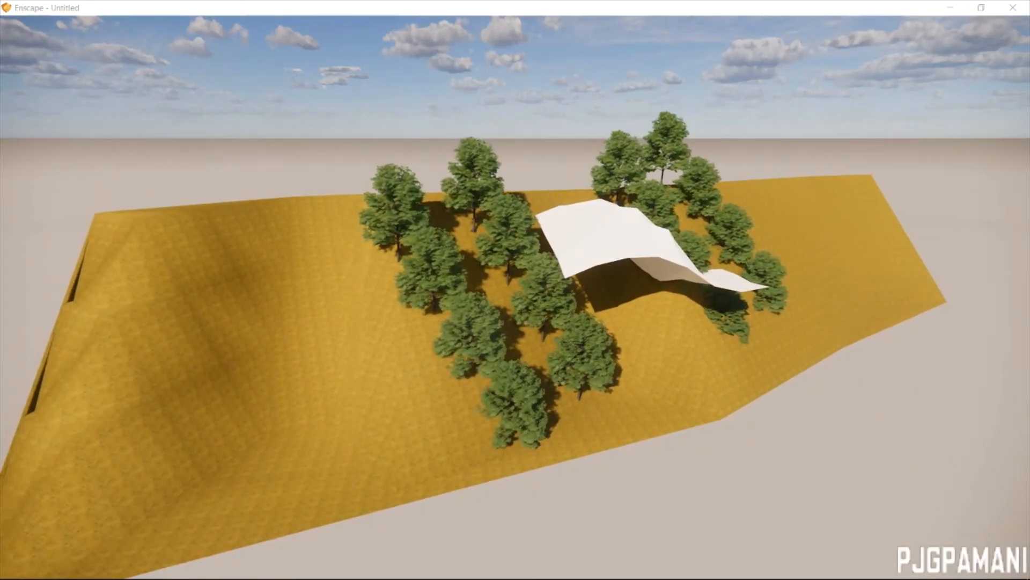
key(d)
key(a)
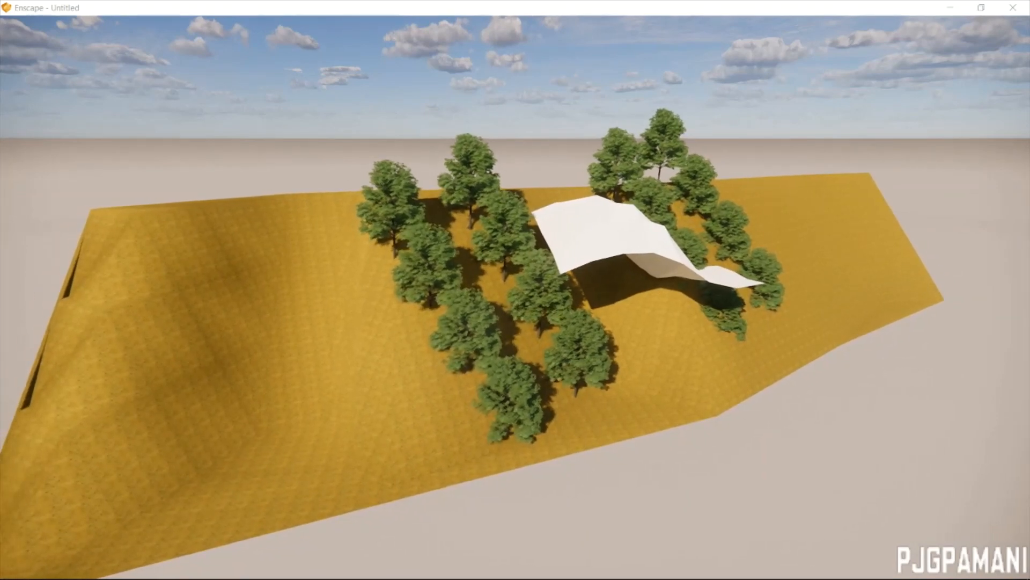
key(d)
key(a)
key(a)
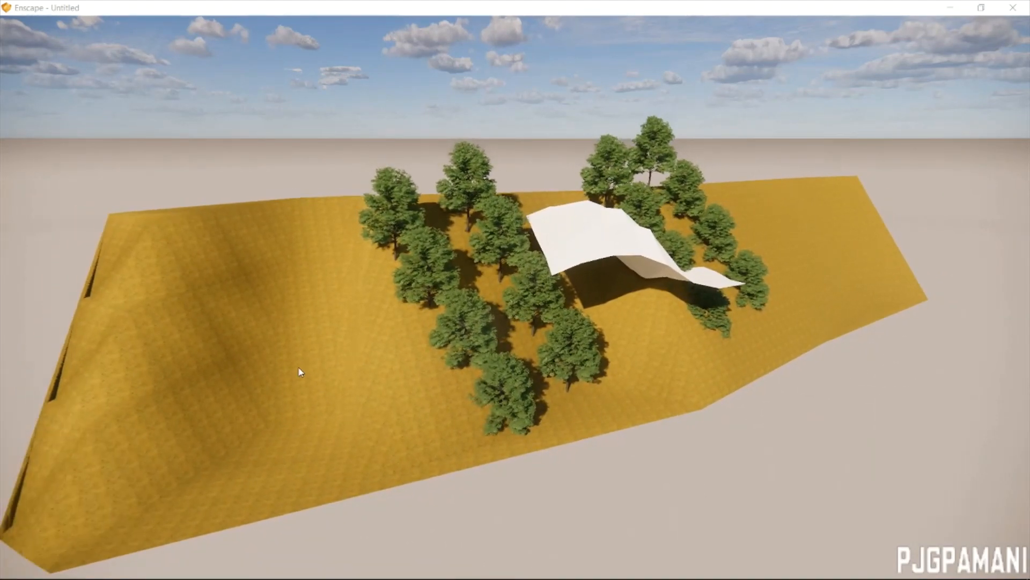
key(w)
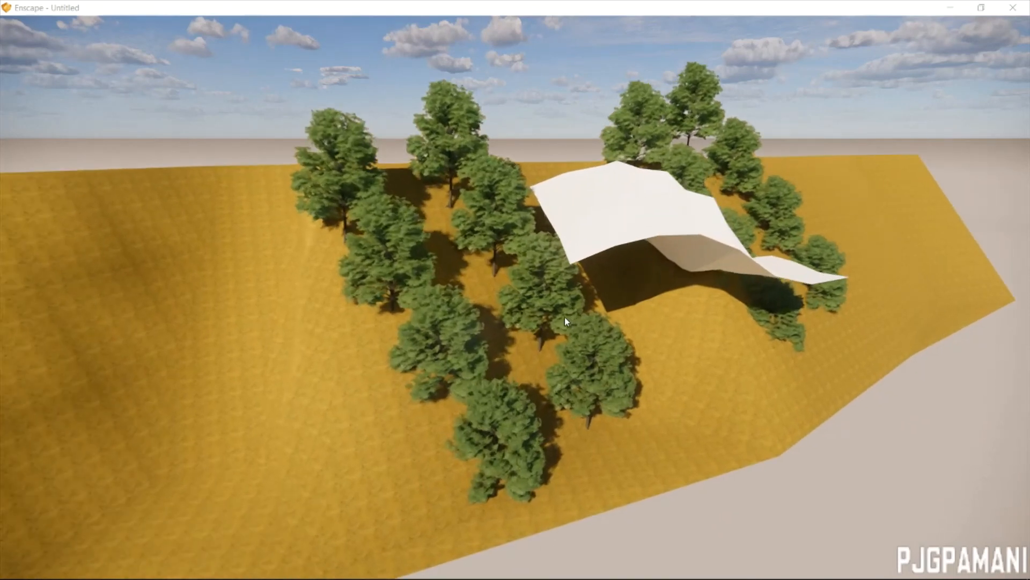
key(w)
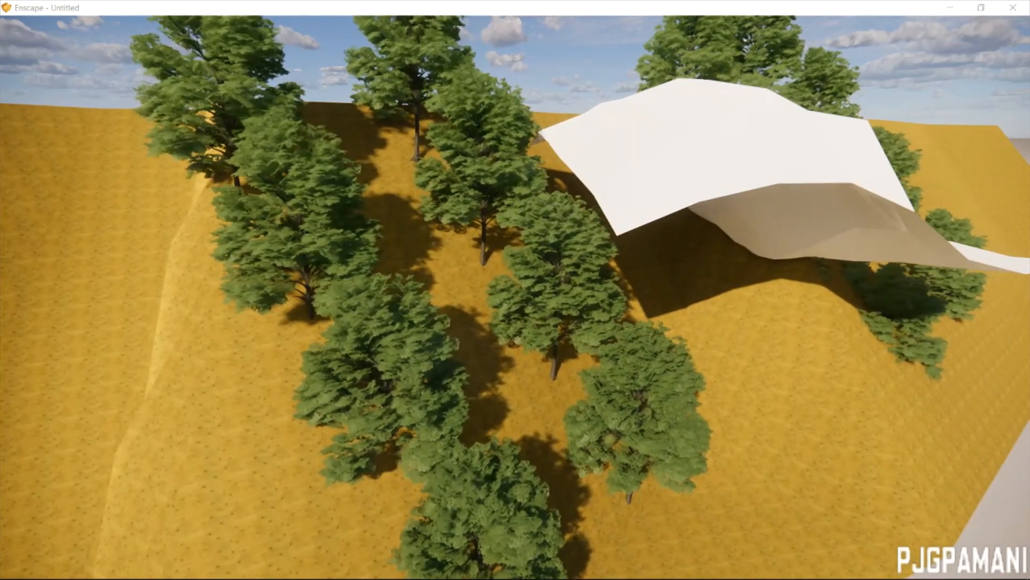
key(d)
key(a)
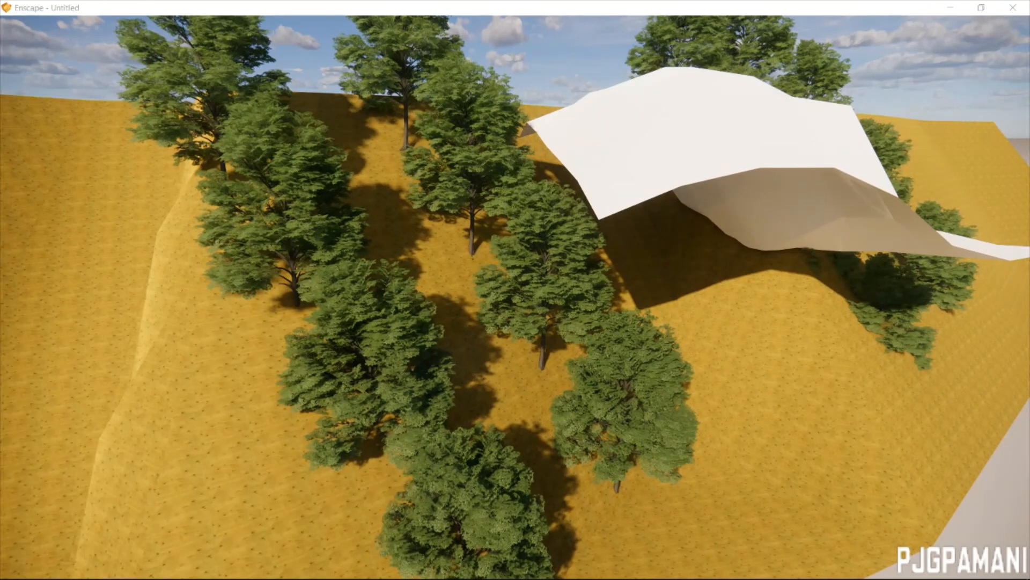
Switch back to SketchUp and select the dark-framed glass-topped table near the origin for moving.
mouse_move(264, 572)
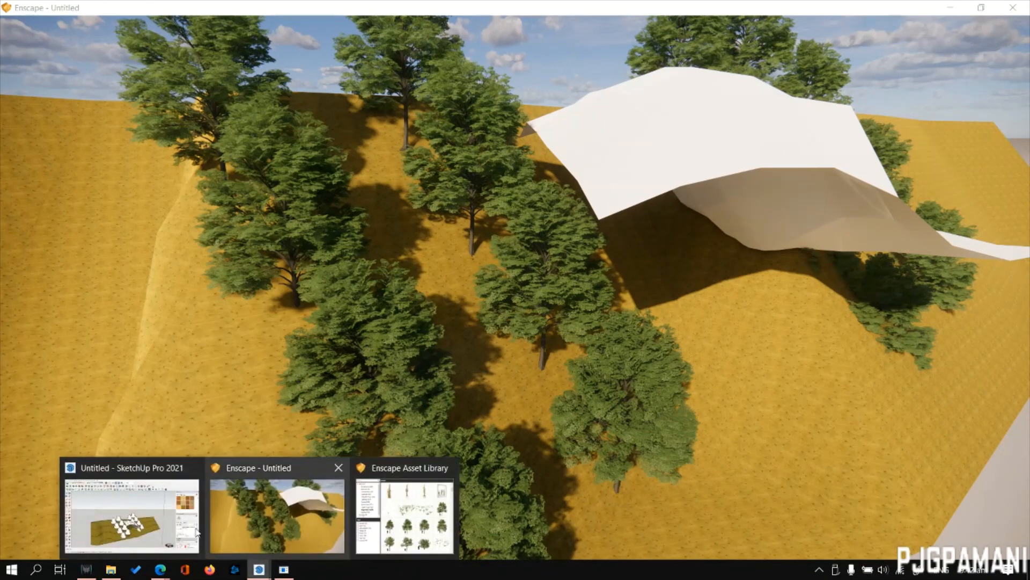
click(133, 506)
middle_drag(584, 393, 590, 456)
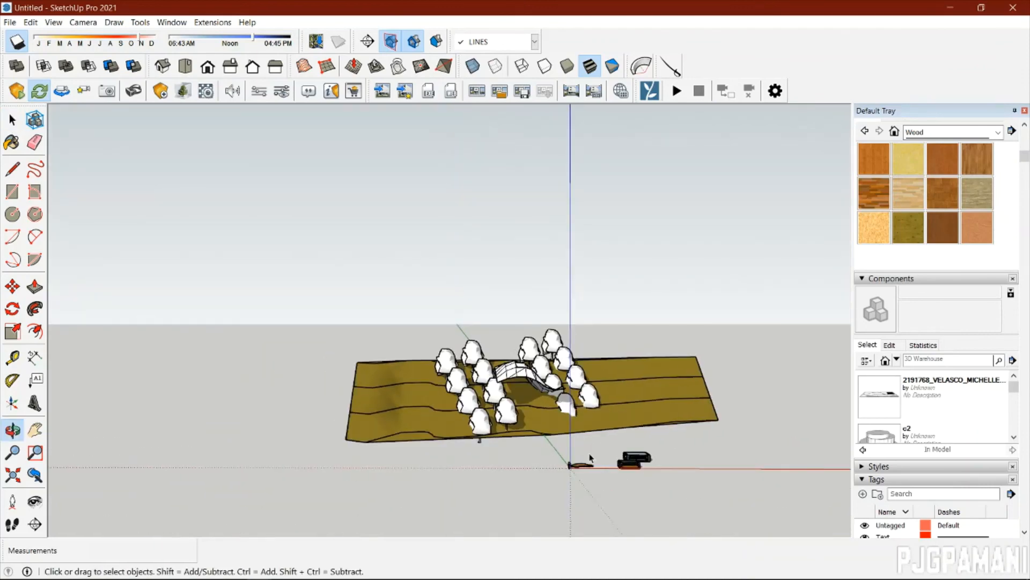
scroll(622, 495, up, 4)
middle_drag(622, 496, 791, 422)
scroll(666, 480, up, 2)
scroll(677, 478, up, 2)
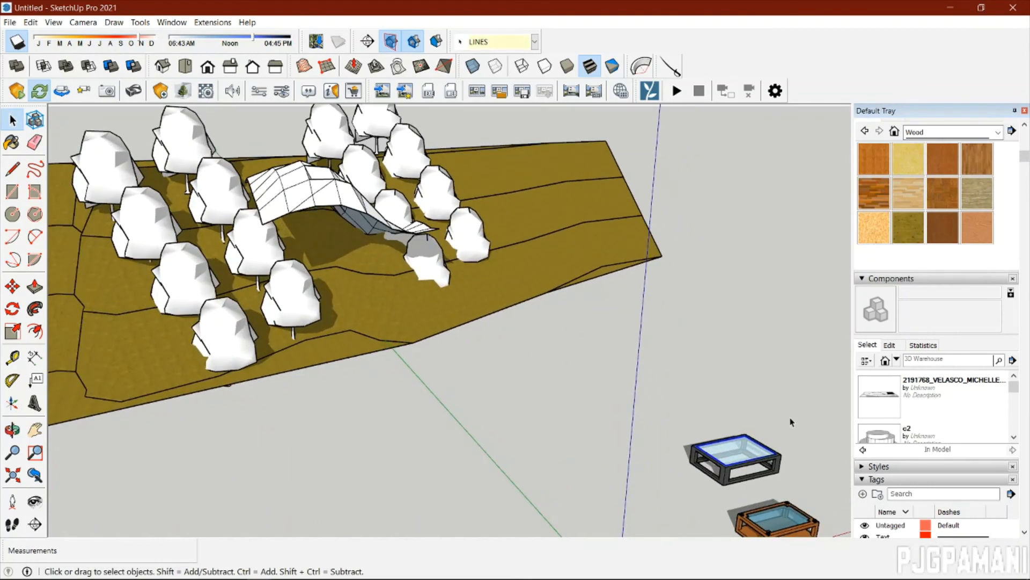
click(692, 479)
key(m)
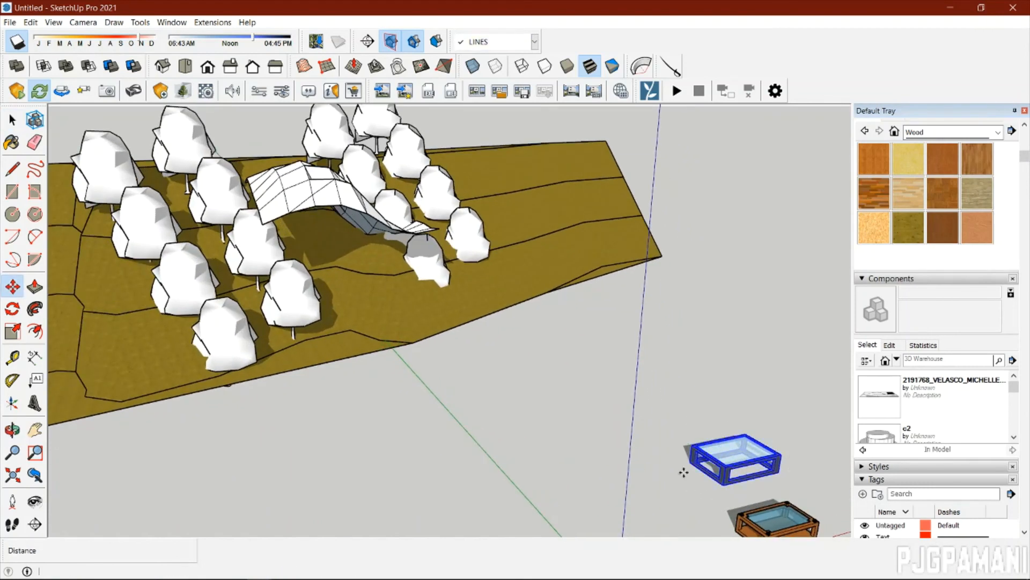
click(697, 460)
key(ctrl)
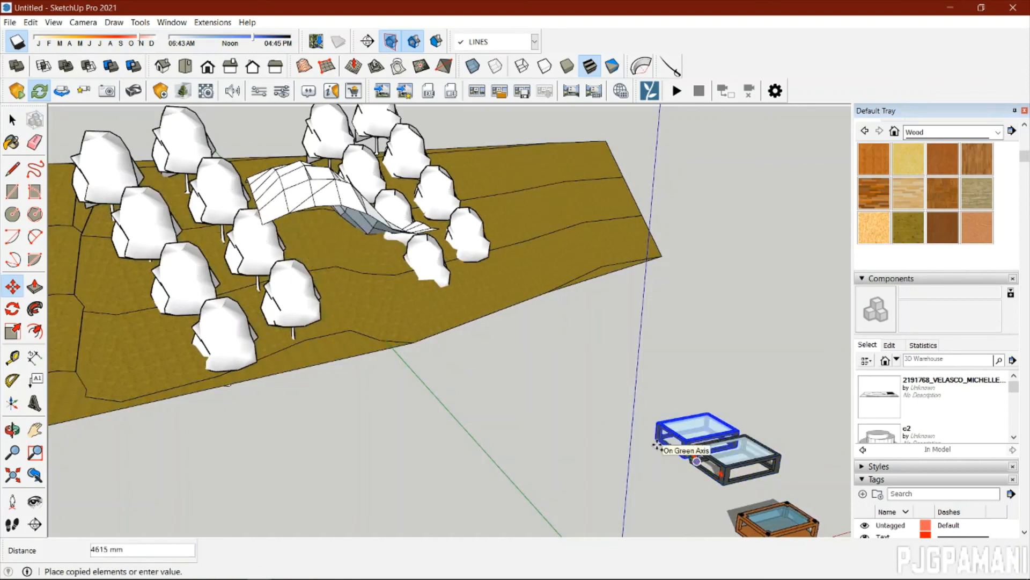
key(Escape)
Move the dark-framed glass-topped table about 45,660 mm to the terrain's near edge, and end the Move command.
click(691, 456)
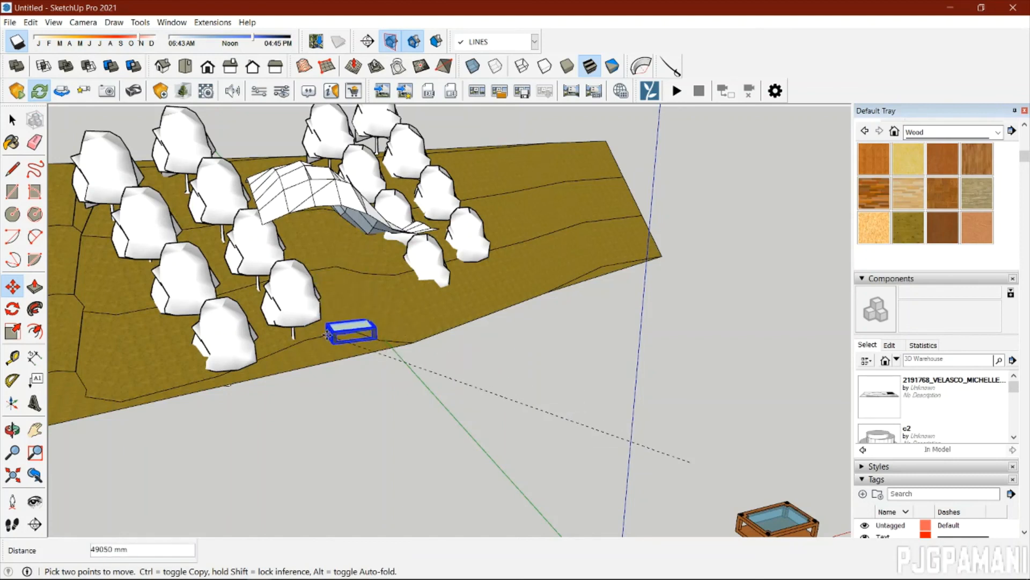
click(547, 414)
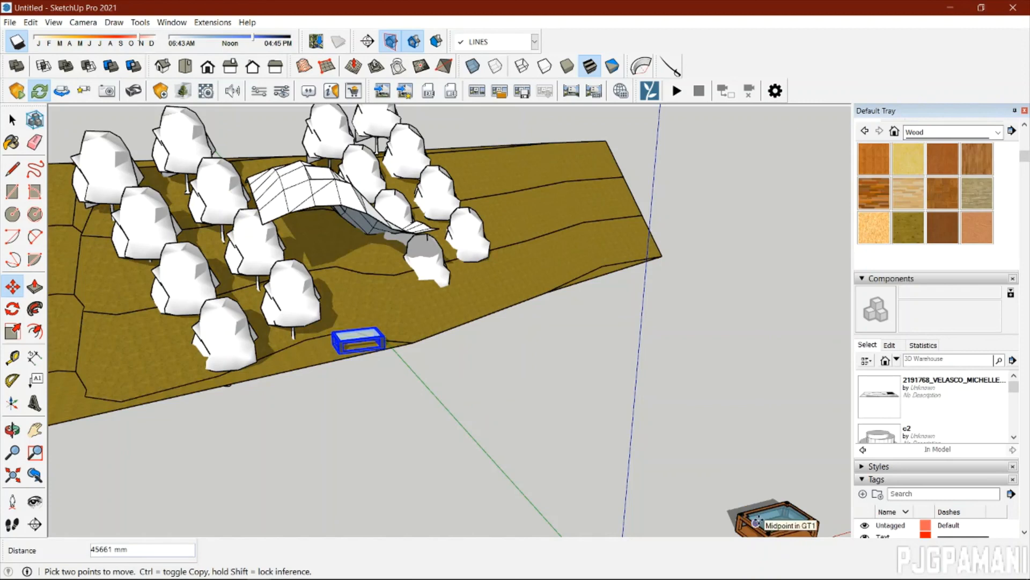
key(c)
key(space)
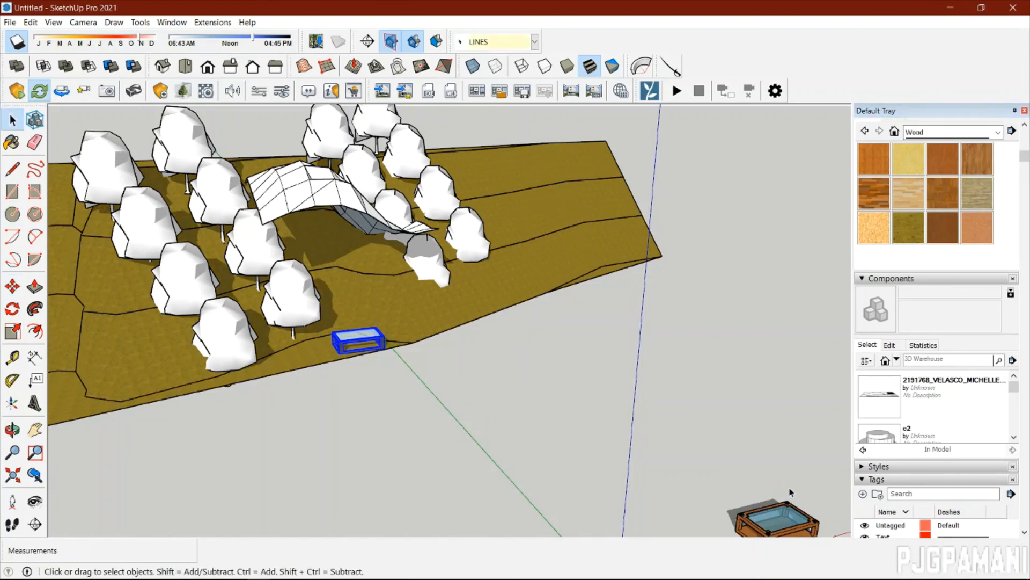
Move the wooden glass-topped table about 49,446 mm to the terrain's near edge, next to the dark-framed table.
scroll(794, 495, down, 2)
click(758, 521)
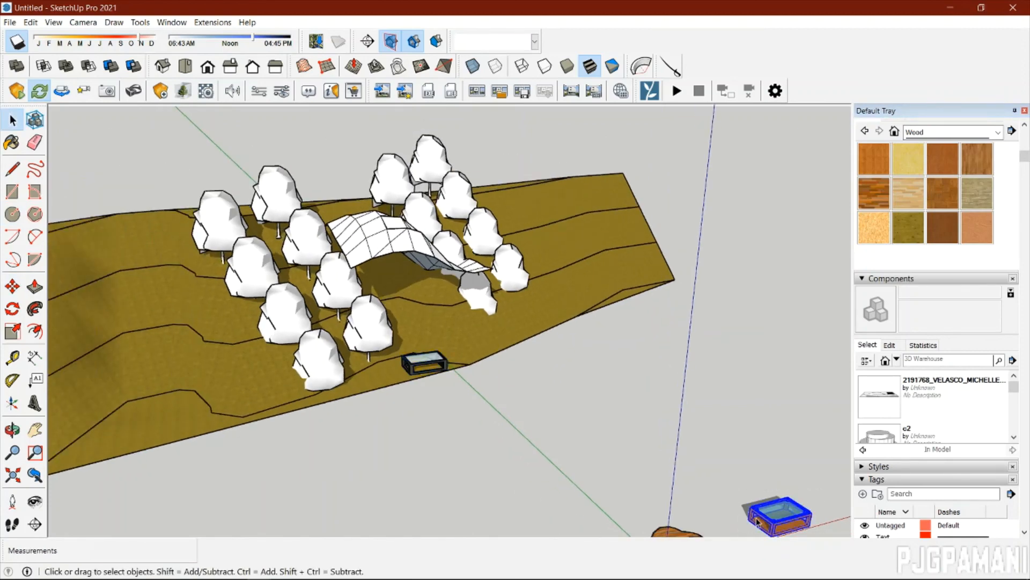
key(m)
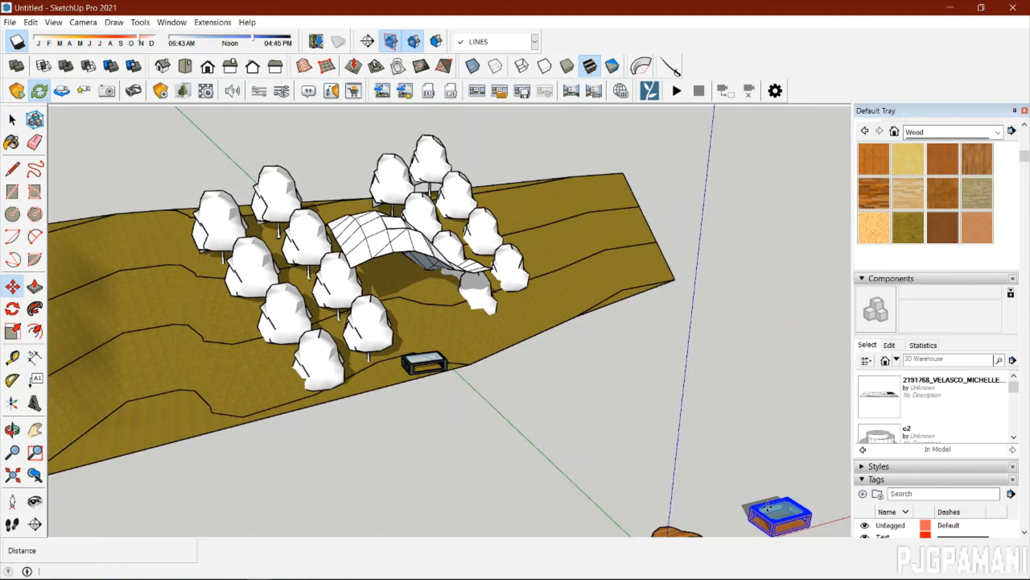
click(767, 507)
scroll(389, 369, up, 3)
scroll(389, 369, up, 3)
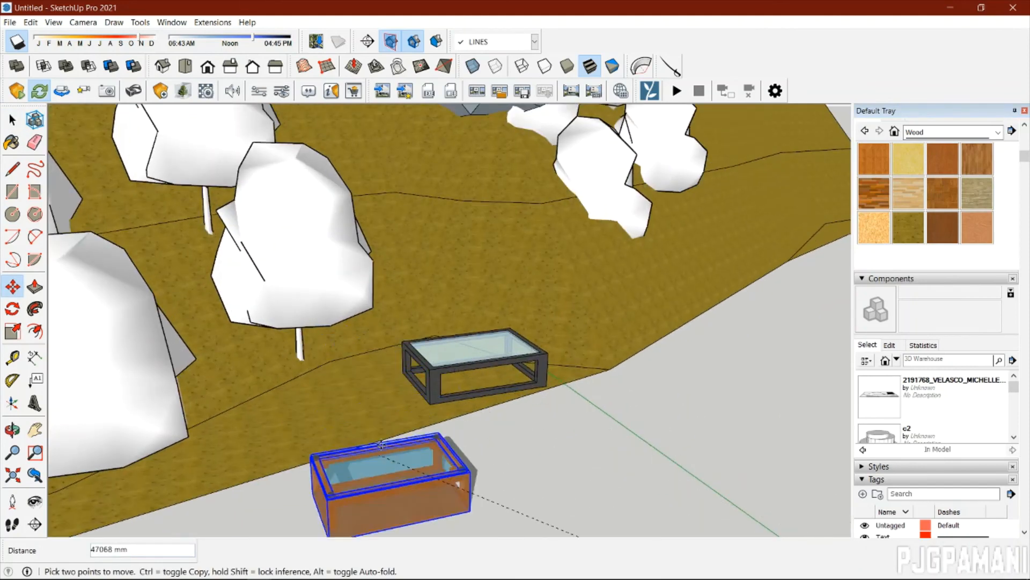
click(356, 485)
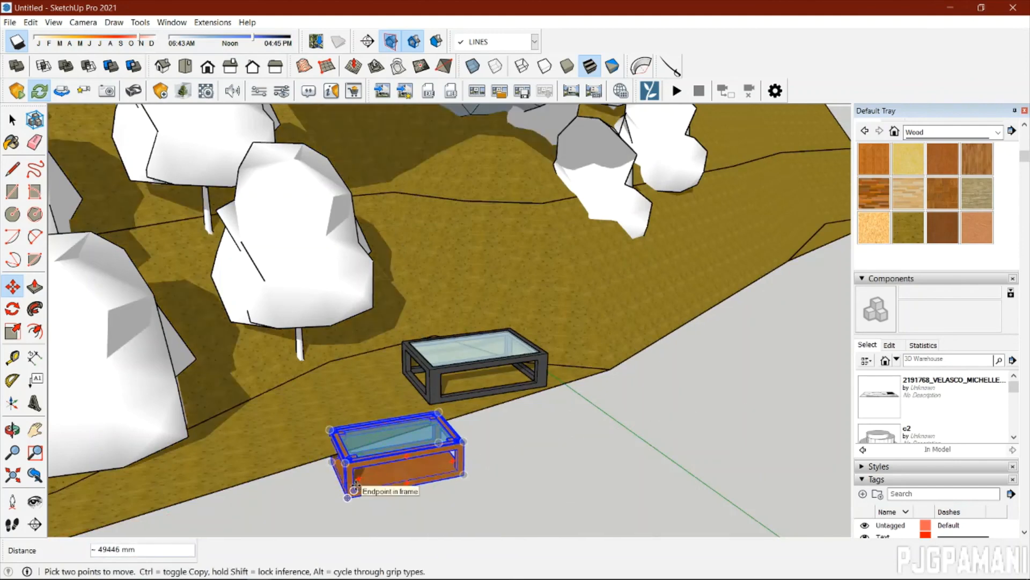
Raise the wooden table about 3,031 mm along the blue axis and shift it onto the terrain beside the dark-framed table.
click(354, 488)
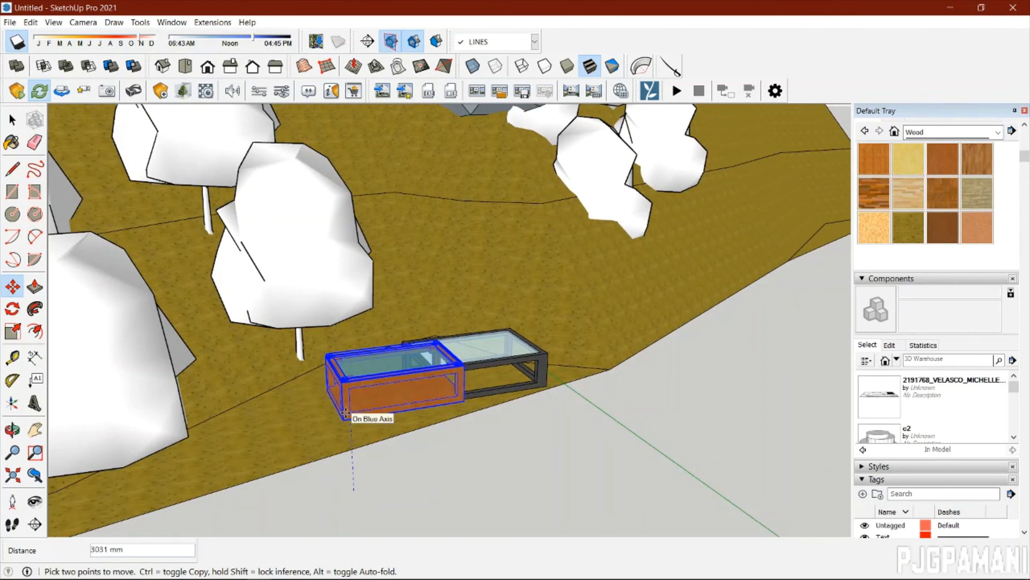
click(344, 415)
middle_drag(343, 414, 311, 344)
click(300, 329)
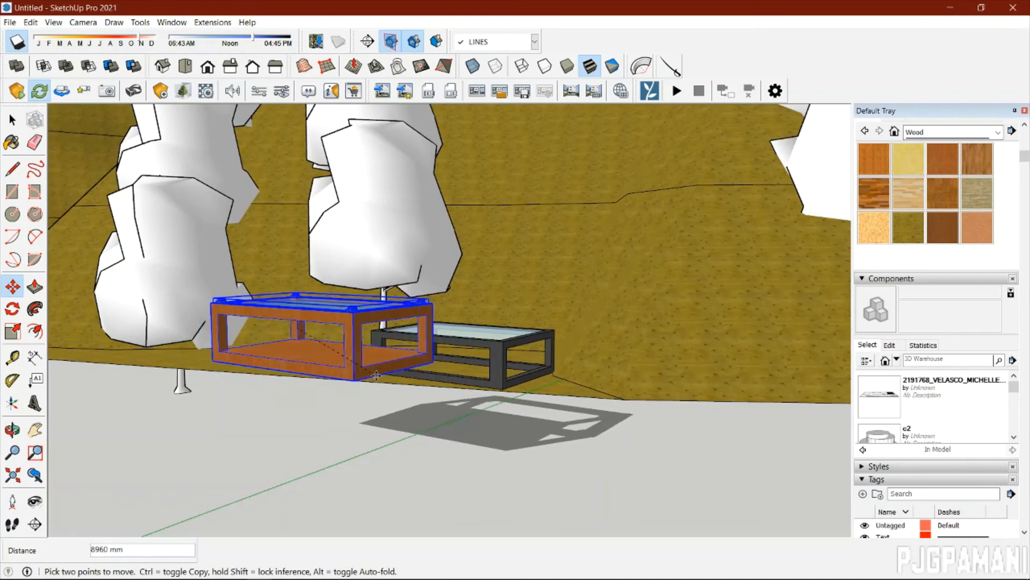
scroll(335, 358, up, 4)
scroll(336, 358, down, 3)
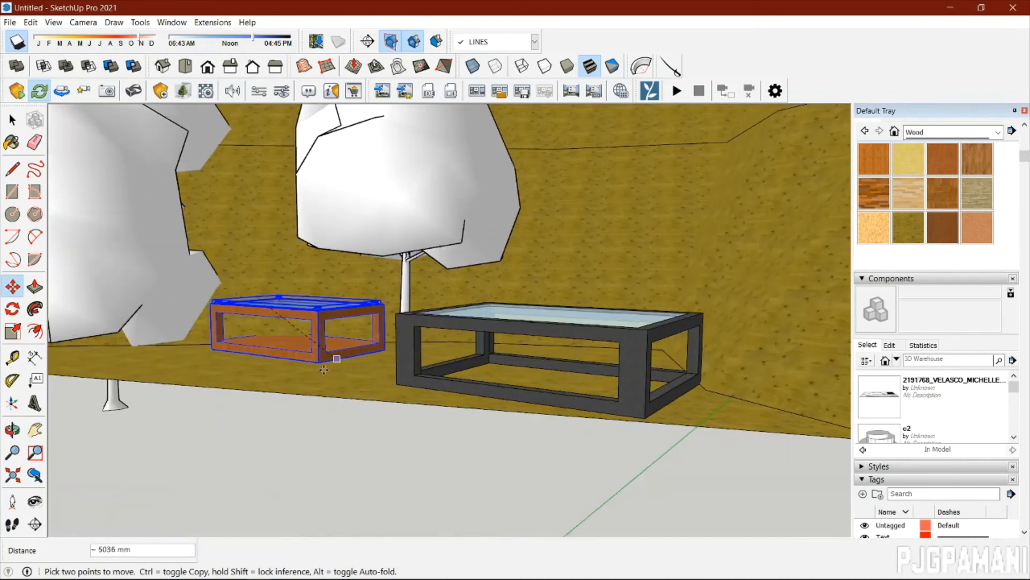
click(325, 371)
scroll(299, 403, up, 1)
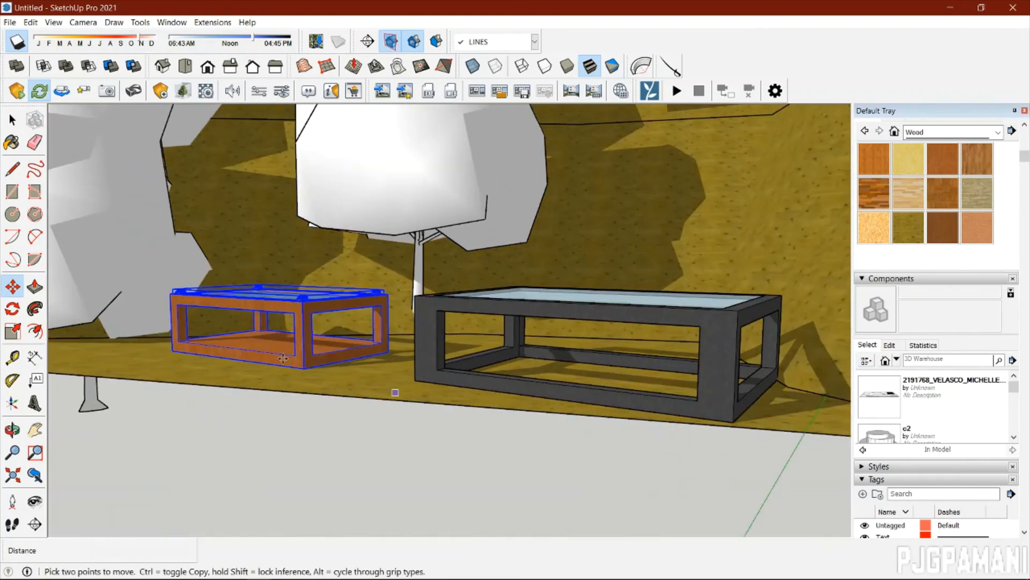
Start Enscape with both glass-topped tables framed from above, and switch to the Enscape render window.
middle_drag(360, 392, 601, 301)
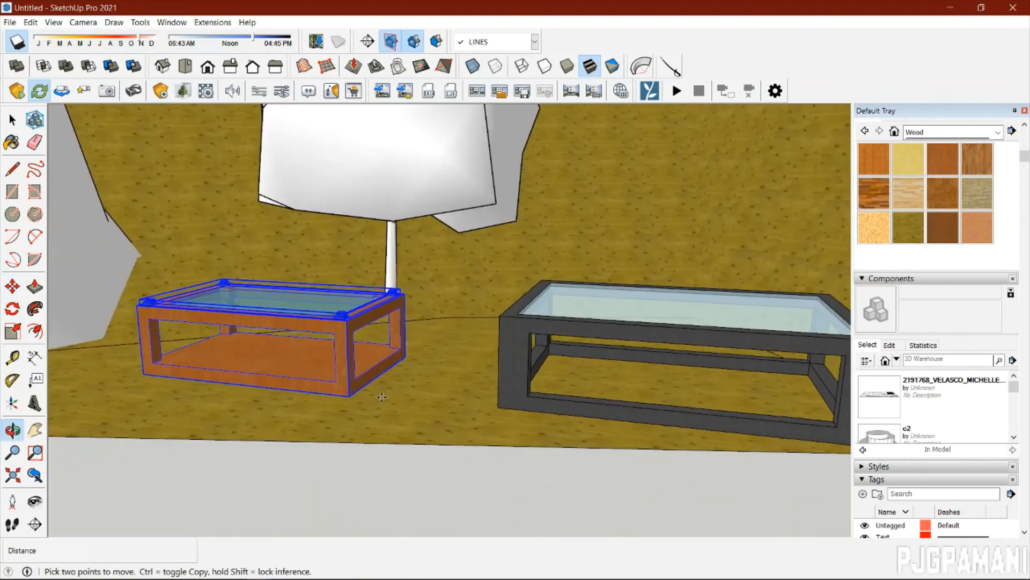
scroll(621, 260, down, 3)
scroll(620, 259, up, 5)
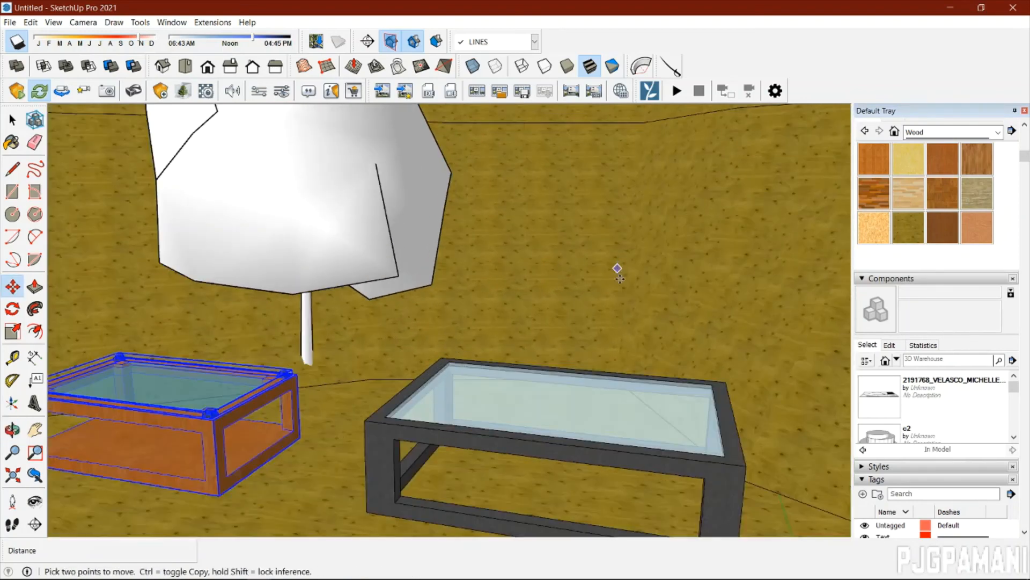
scroll(616, 269, down, 2)
middle_drag(667, 299, 408, 328)
scroll(375, 299, up, 3)
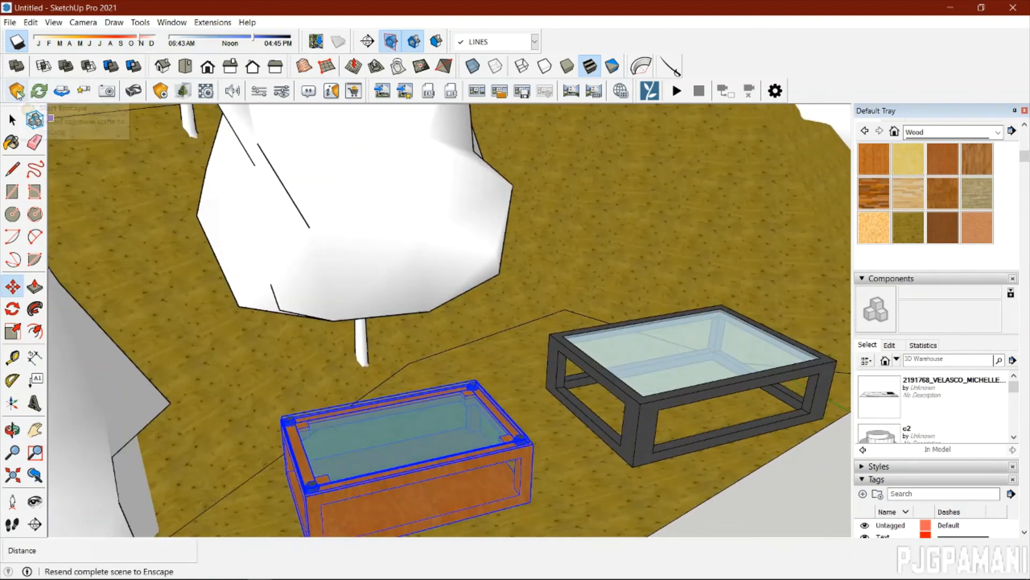
click(19, 94)
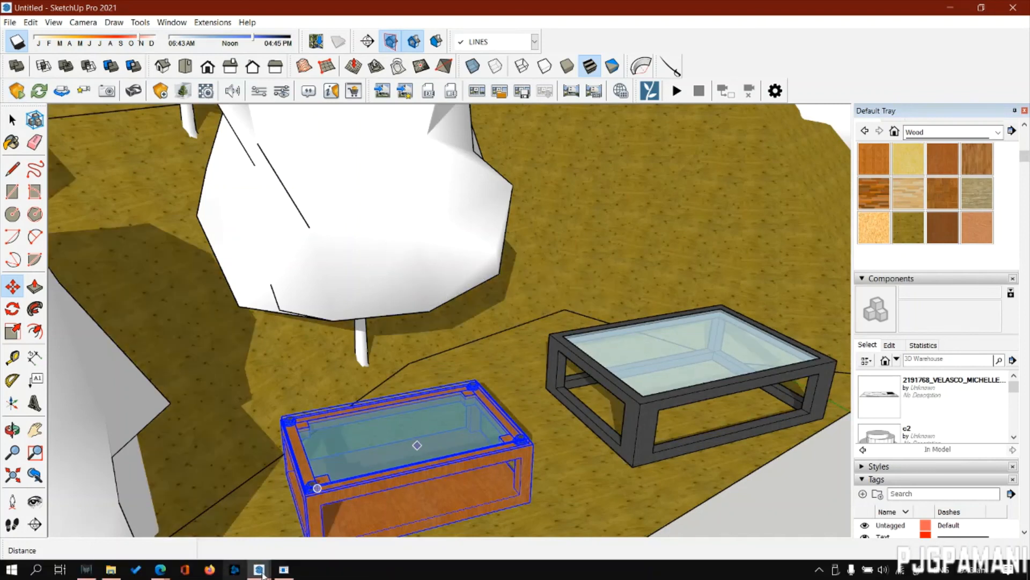
click(260, 569)
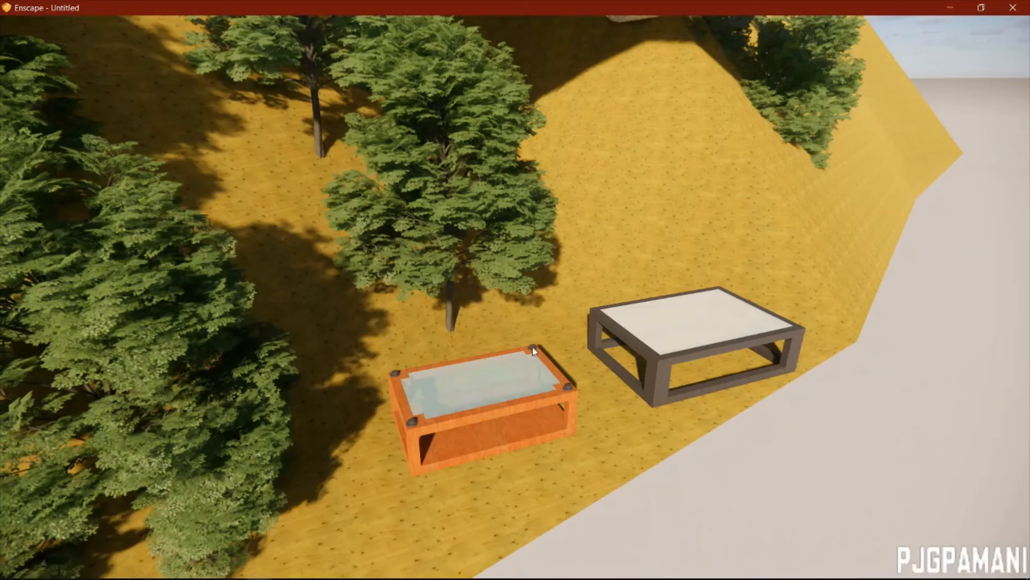
Inspect both glass-topped tables up close in the render, and return to the wider view of them.
scroll(532, 347, up, 3)
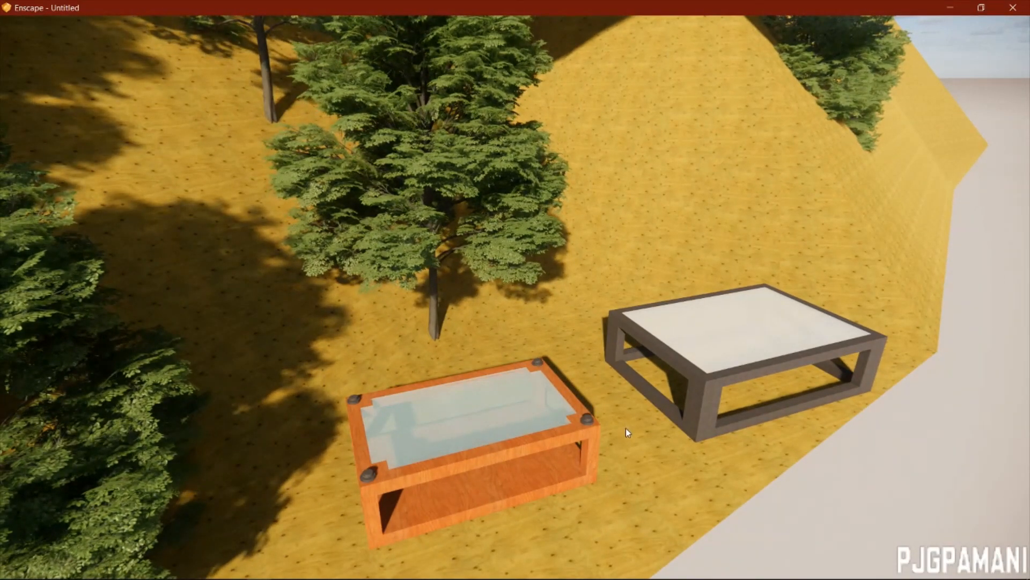
drag(627, 485, 603, 359)
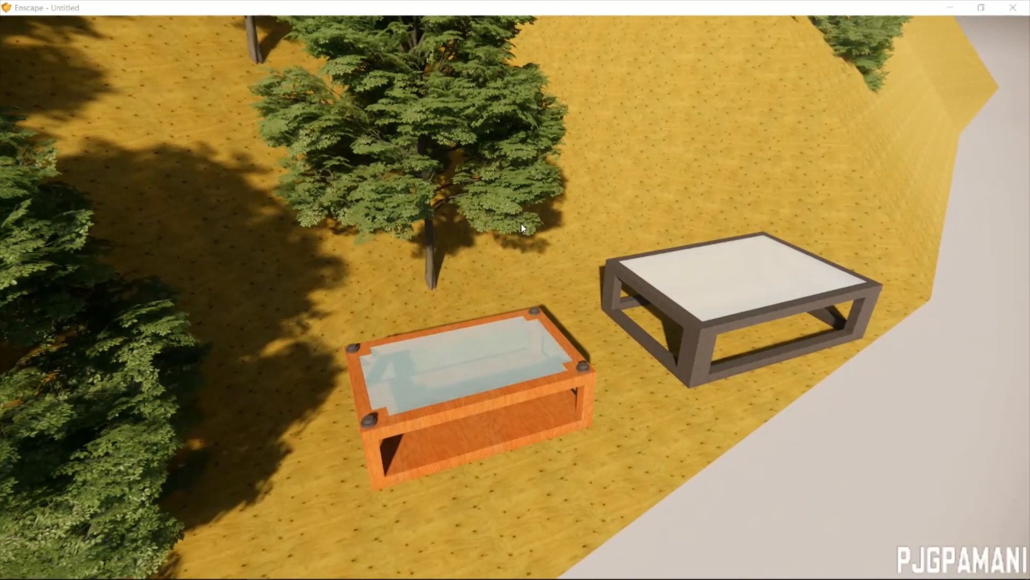
key(d)
key(a)
key(w)
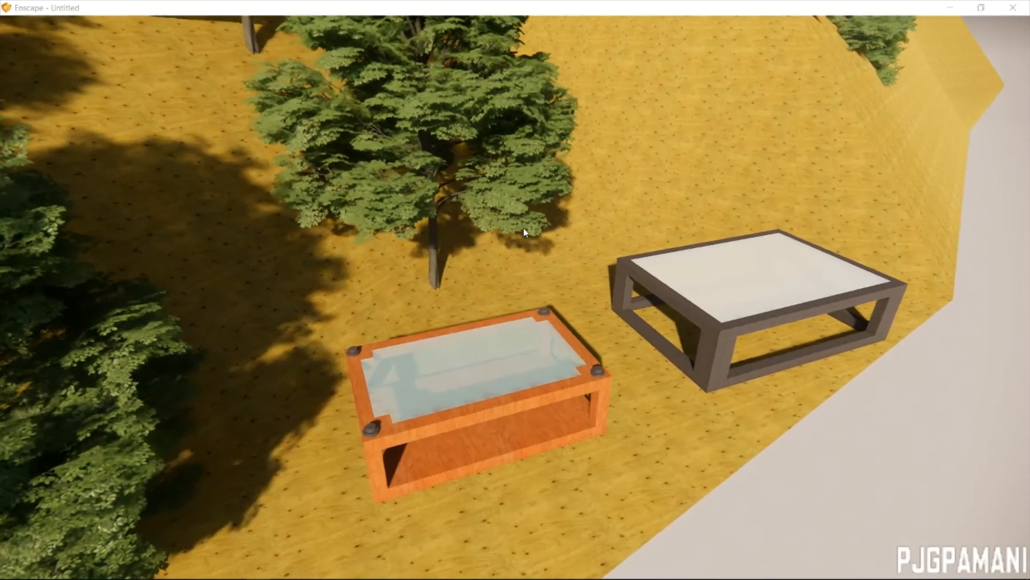
key(w)
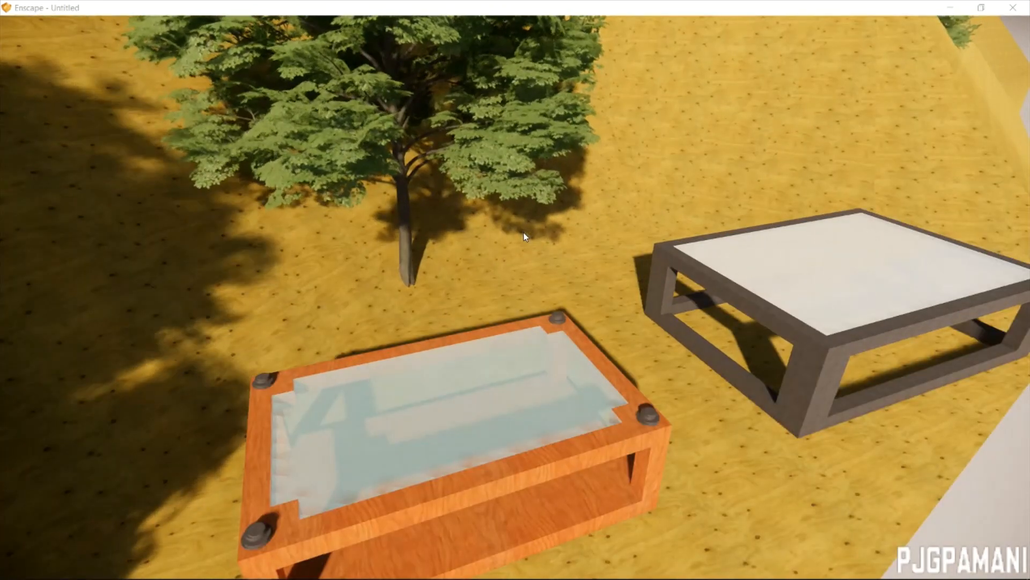
scroll(525, 237, down, 2)
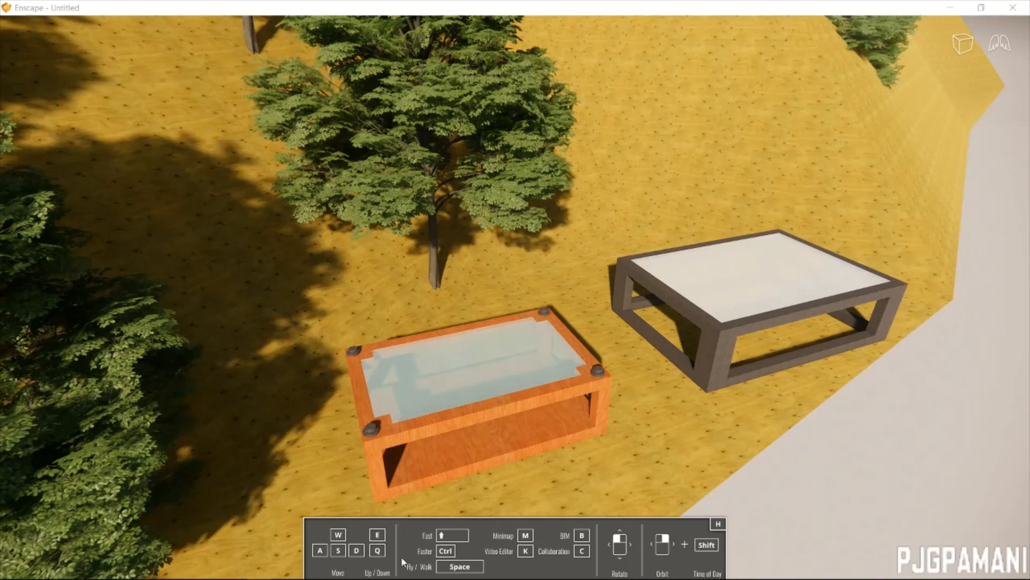
Toggle the render camera between fly and walk modes, and return to fly mode.
click(460, 566)
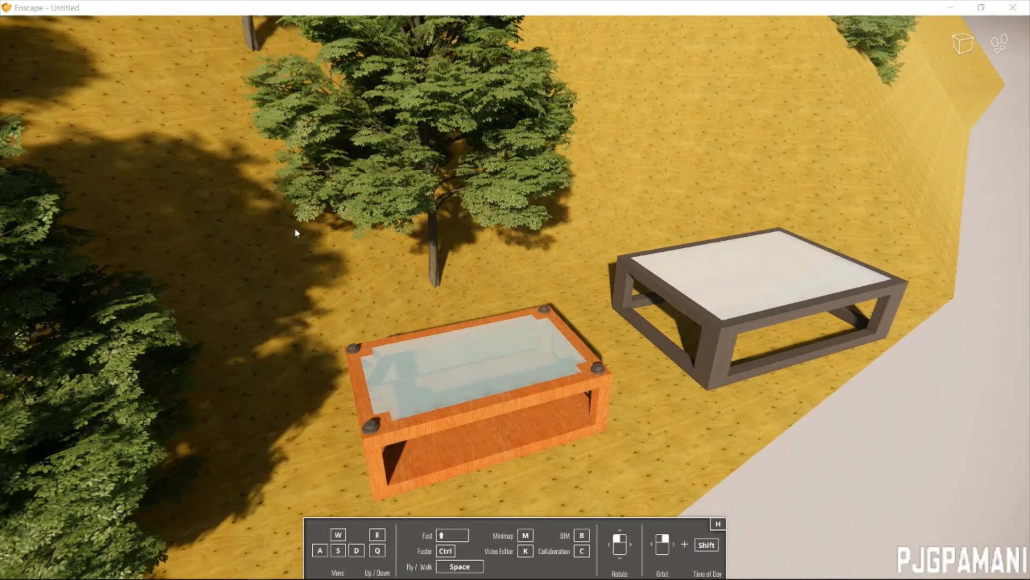
key(space)
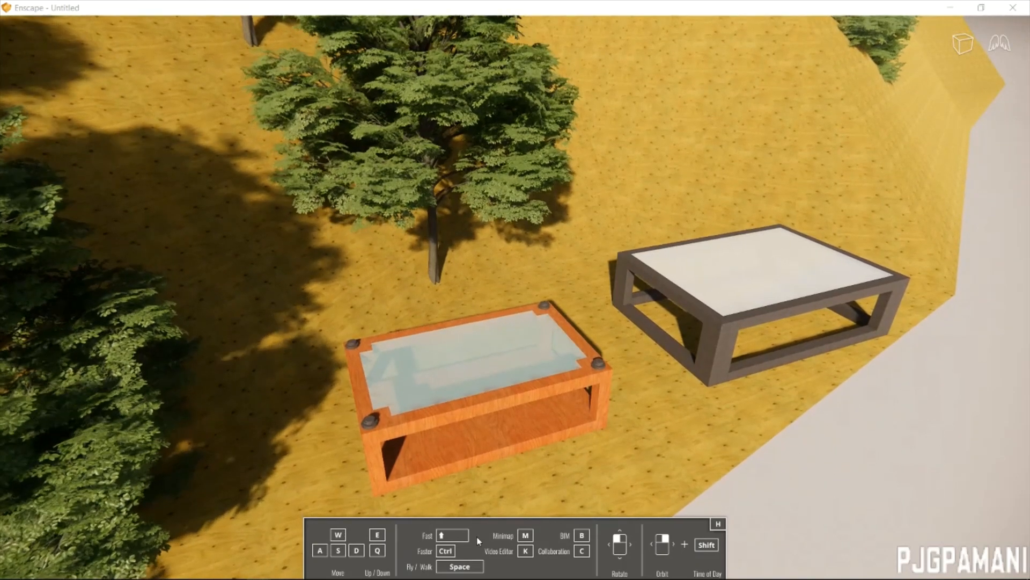
key(space)
key(space)
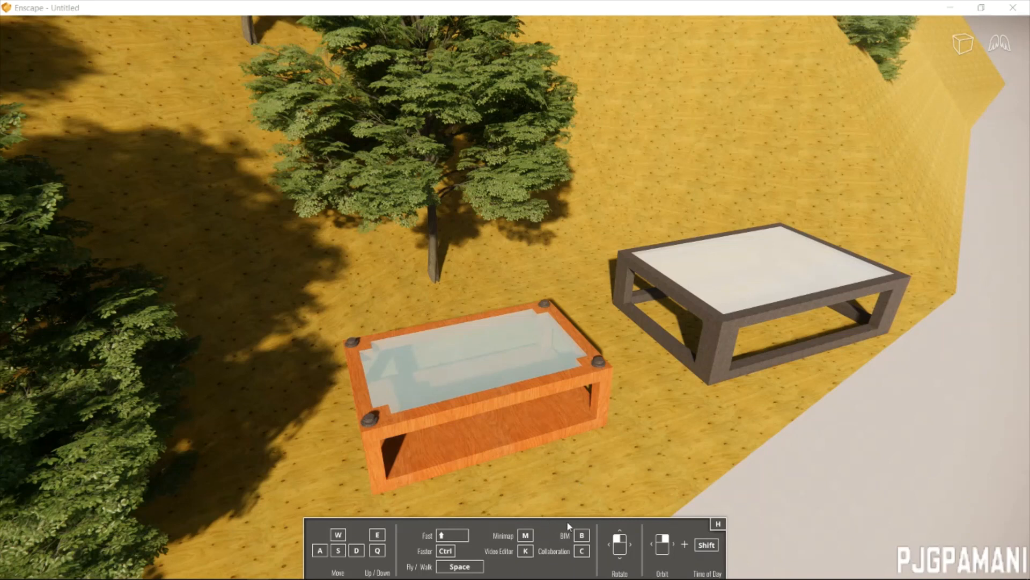
Open the Video Editor, edit a keyframe on the timeline, and apply a reframed view of both tables to it.
key(k)
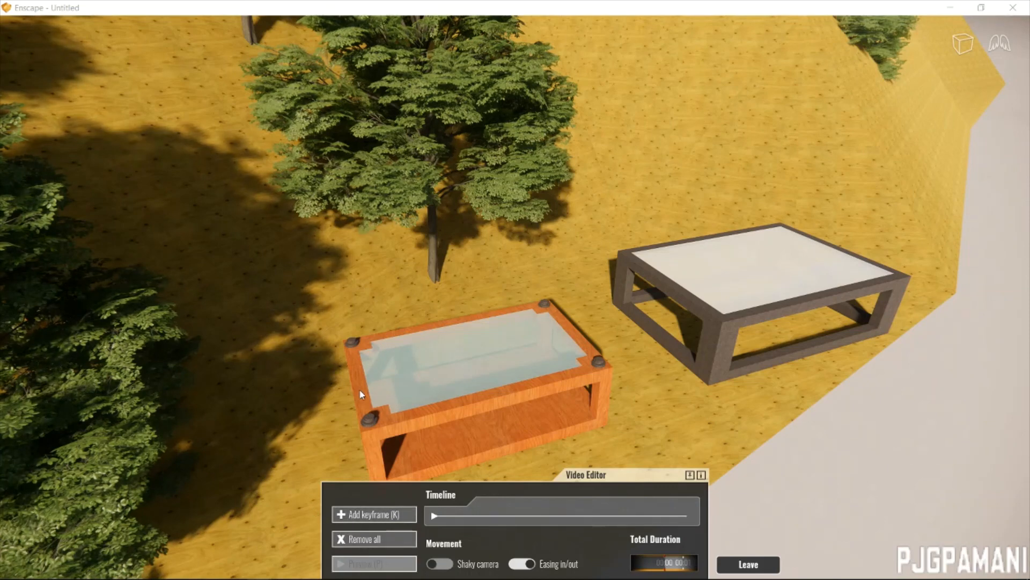
scroll(360, 395, up, 3)
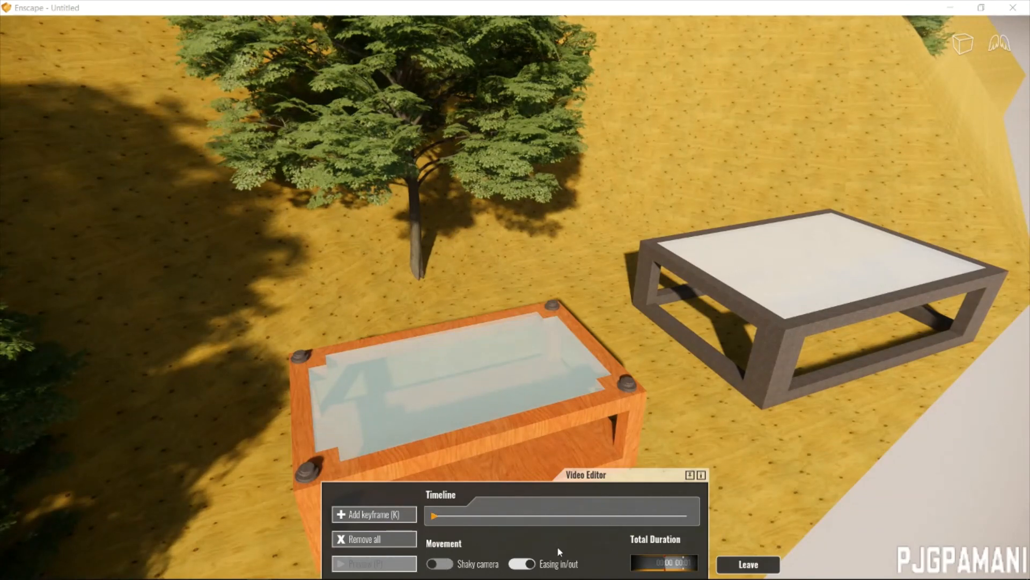
click(434, 516)
scroll(686, 300, up, 3)
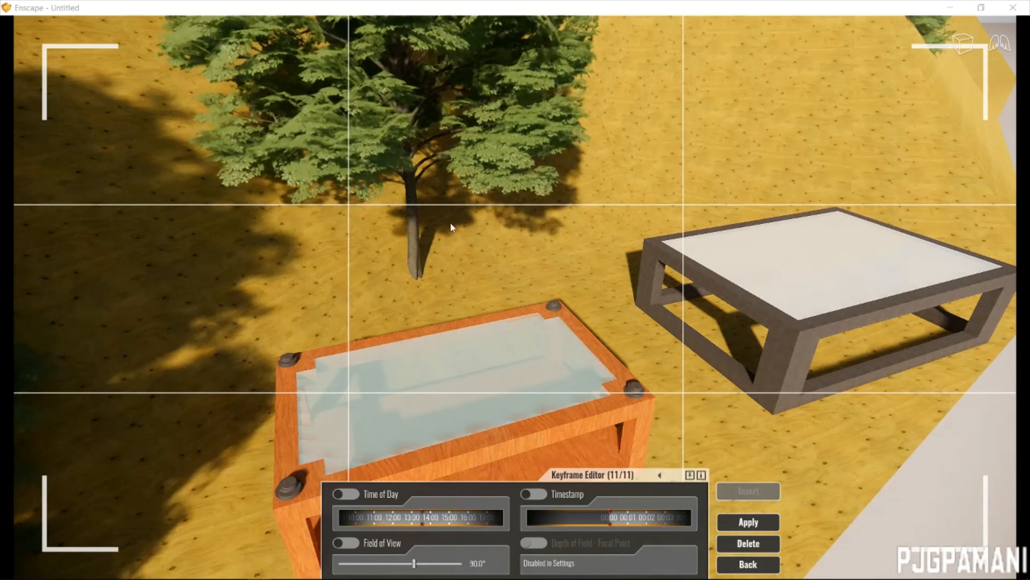
scroll(451, 228, down, 1)
scroll(555, 177, down, 2)
scroll(351, 127, up, 2)
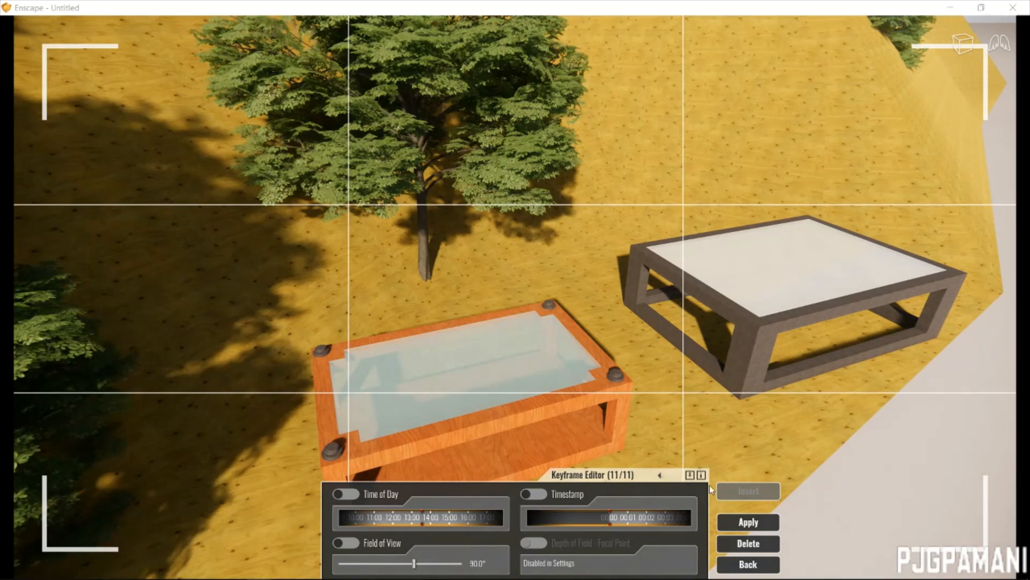
click(756, 523)
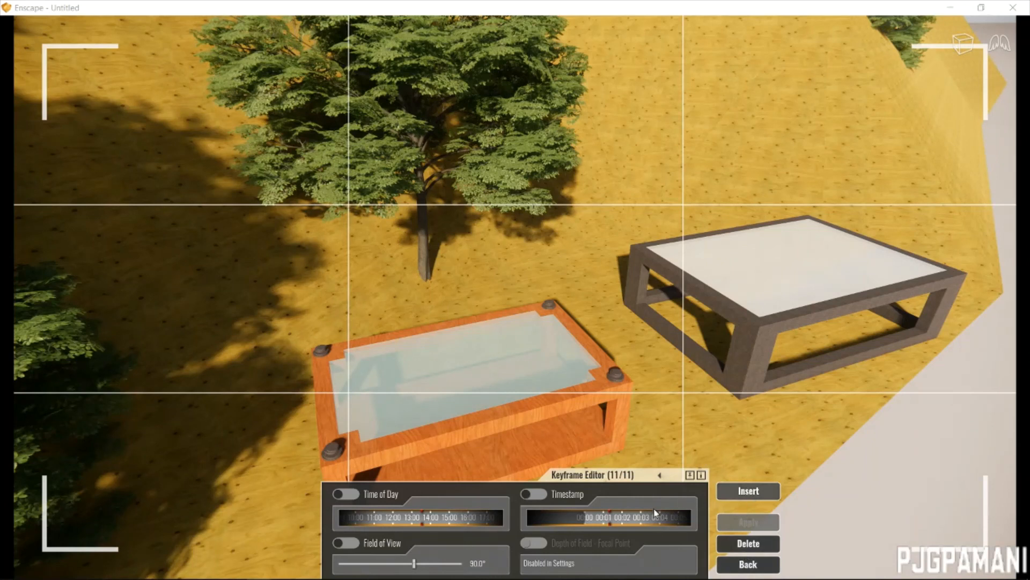
Insert another keyframe from the current view, and check the first keyframe on the timeline.
click(750, 493)
click(749, 492)
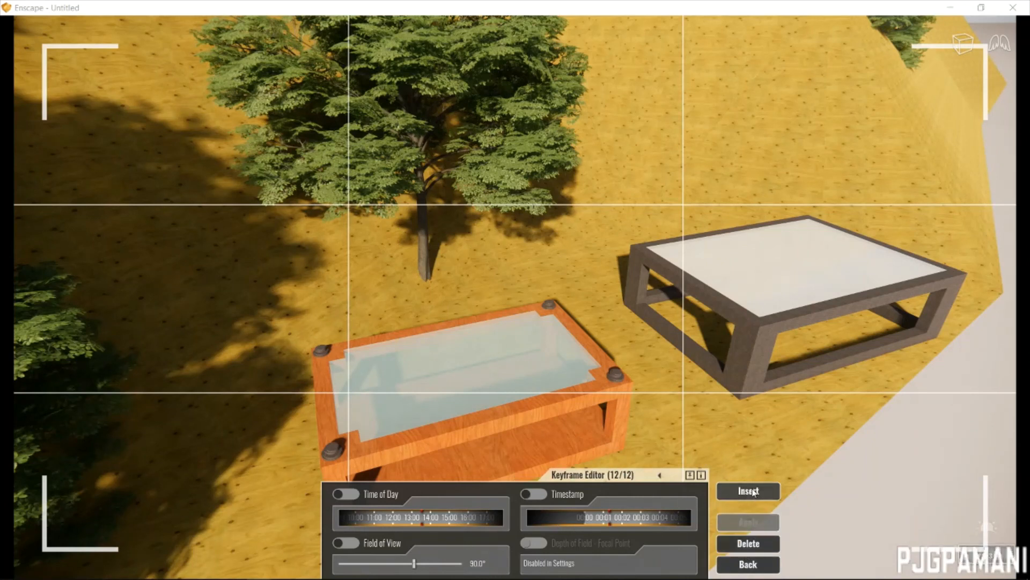
click(751, 564)
click(450, 518)
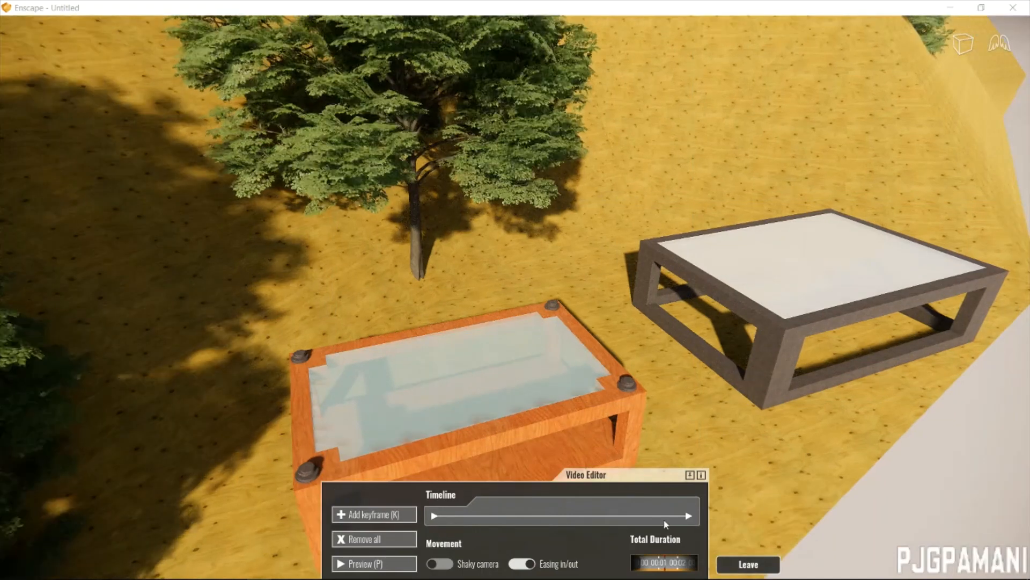
click(437, 514)
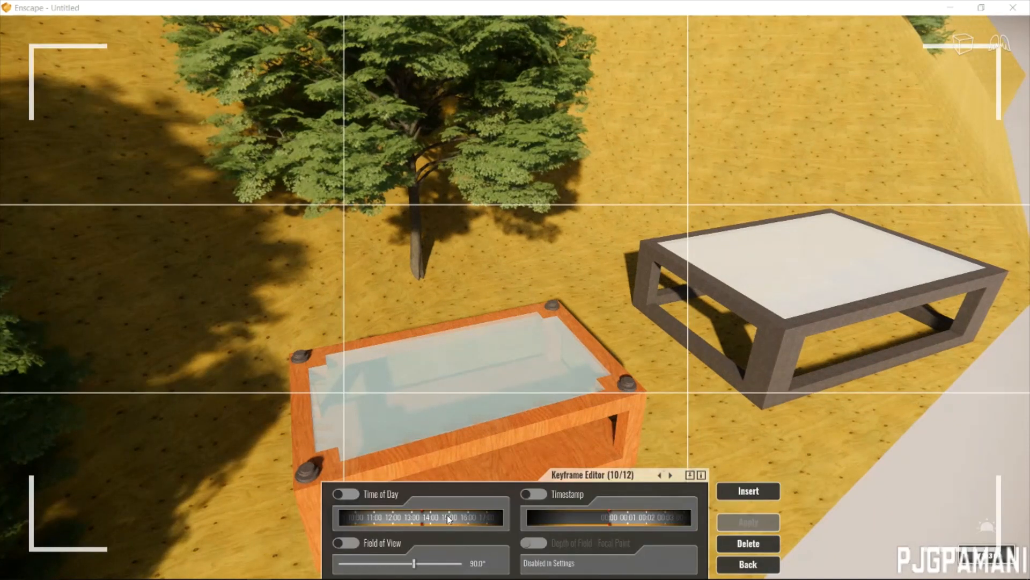
click(749, 565)
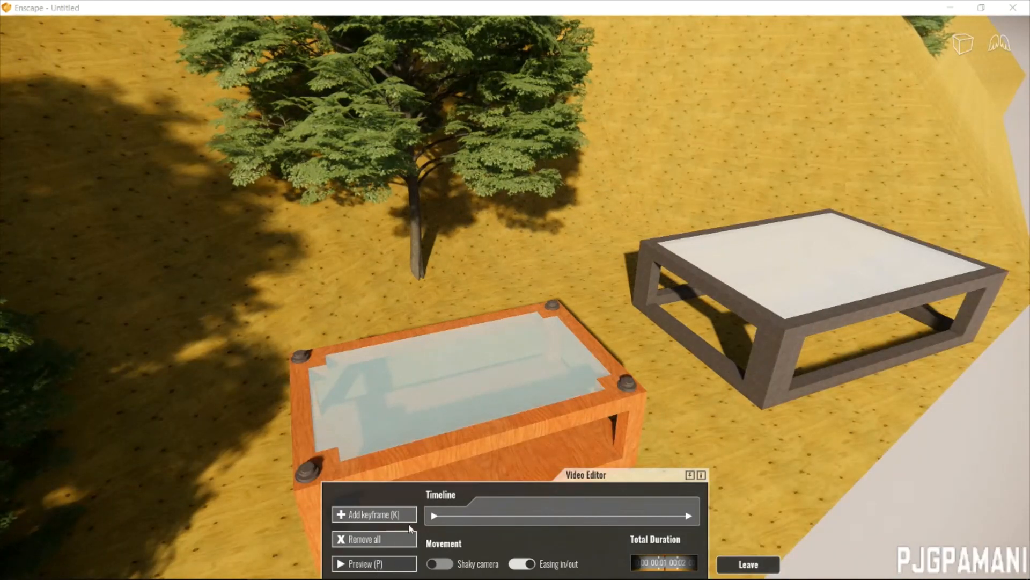
Preview the camera path in the Video Editor, and switch back to SketchUp.
key(p)
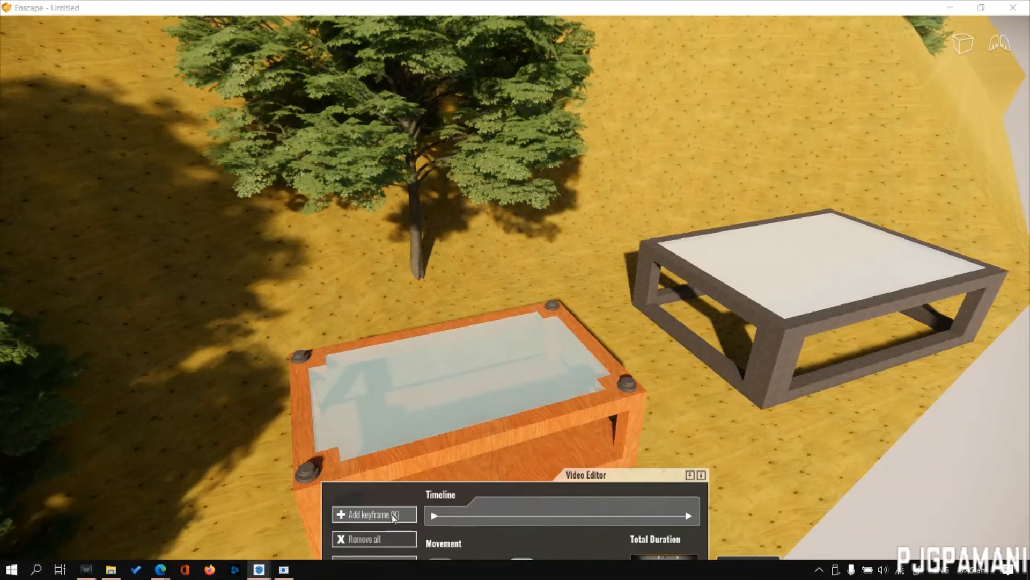
click(375, 564)
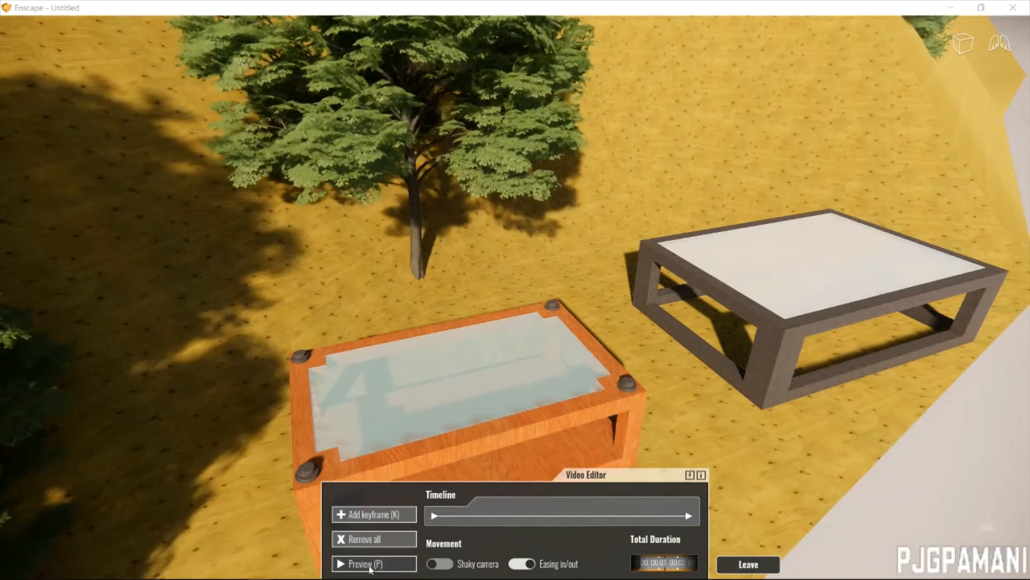
click(374, 561)
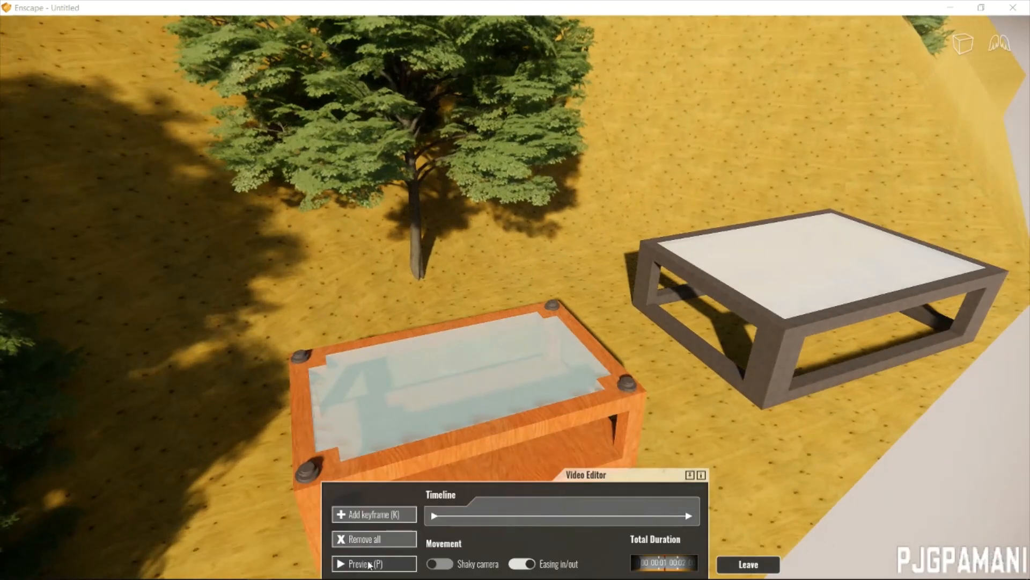
click(365, 562)
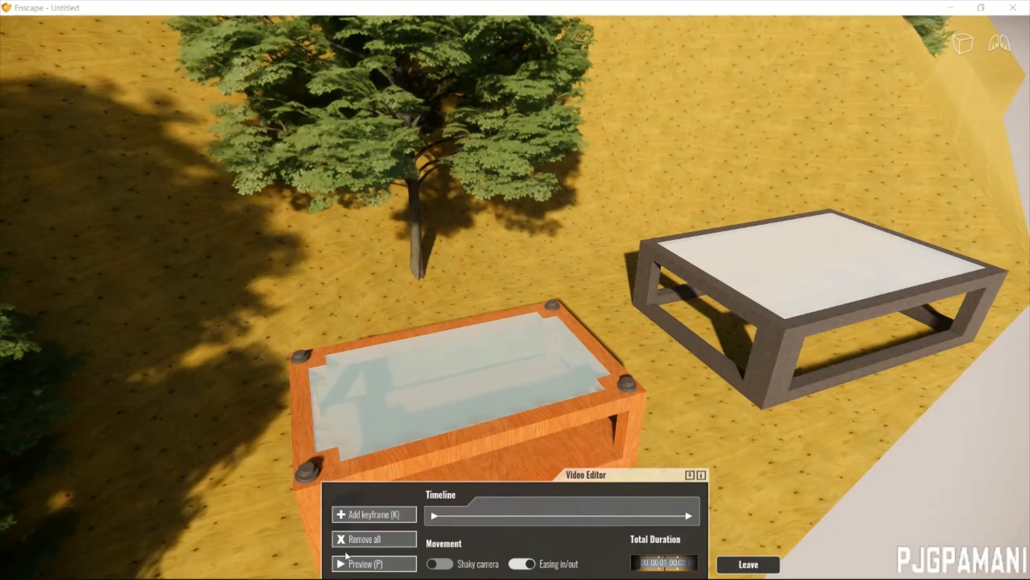
mouse_move(260, 568)
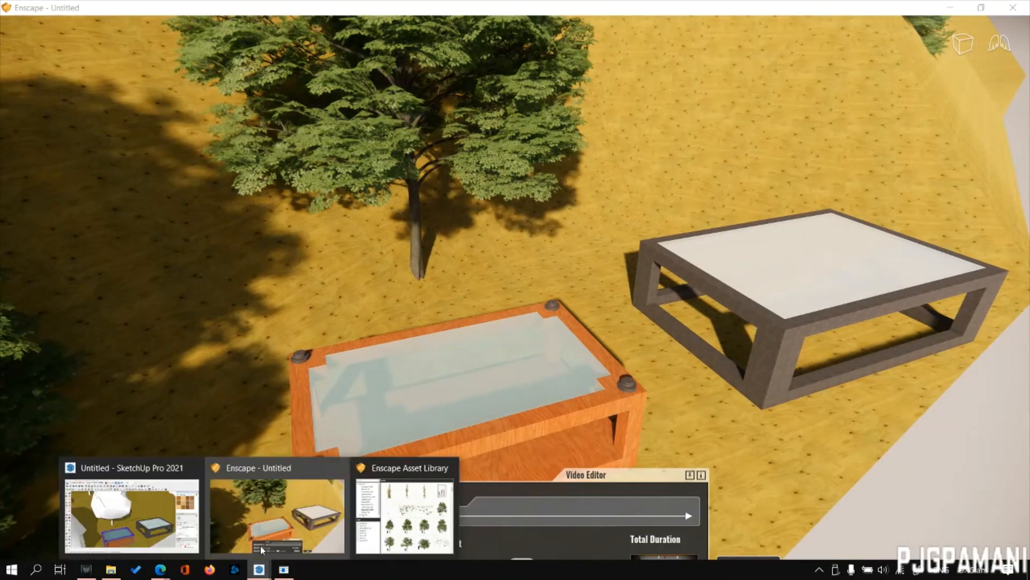
click(162, 529)
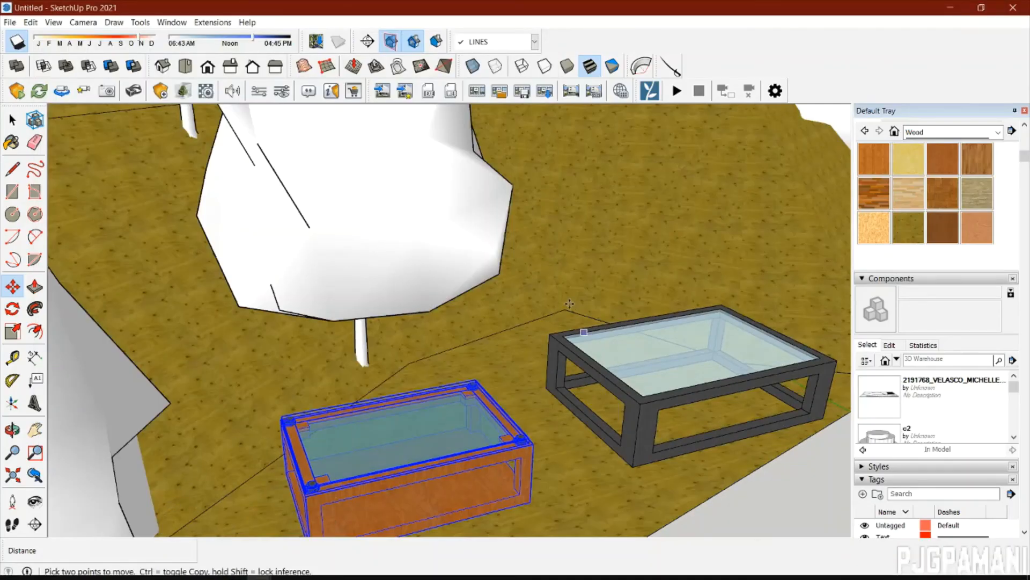